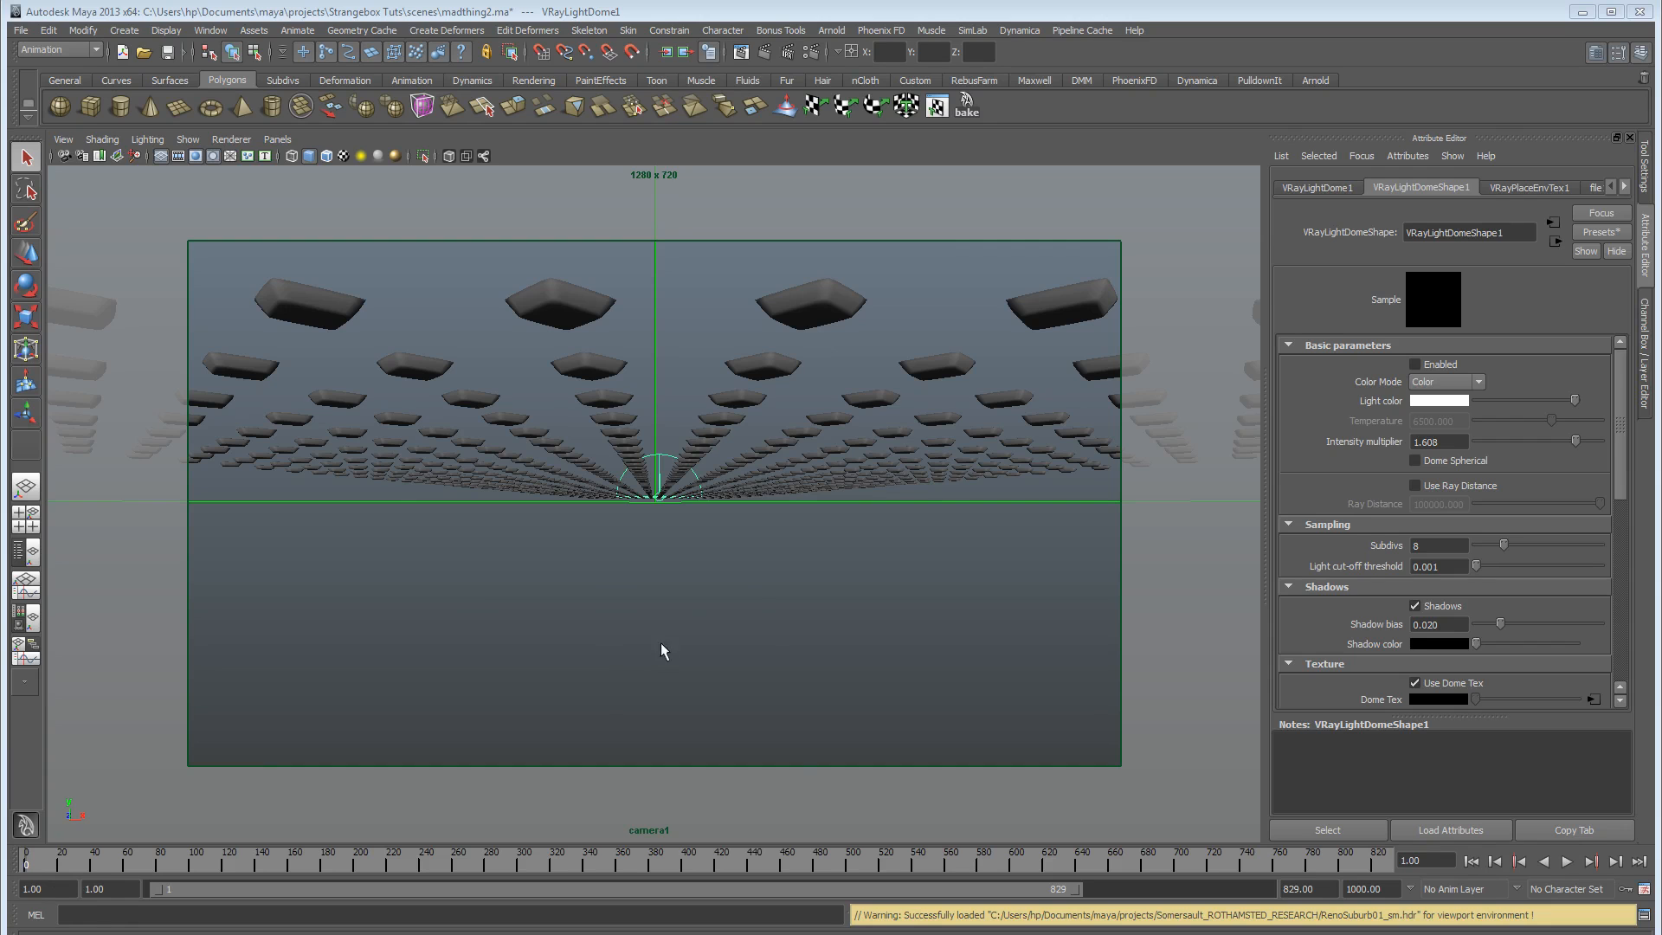
Select the slab grid mesh and examine the scene layout from several angles.
{"action": "left_click_drag", "start_coordinate": [717, 634], "coordinate": [777, 531]}
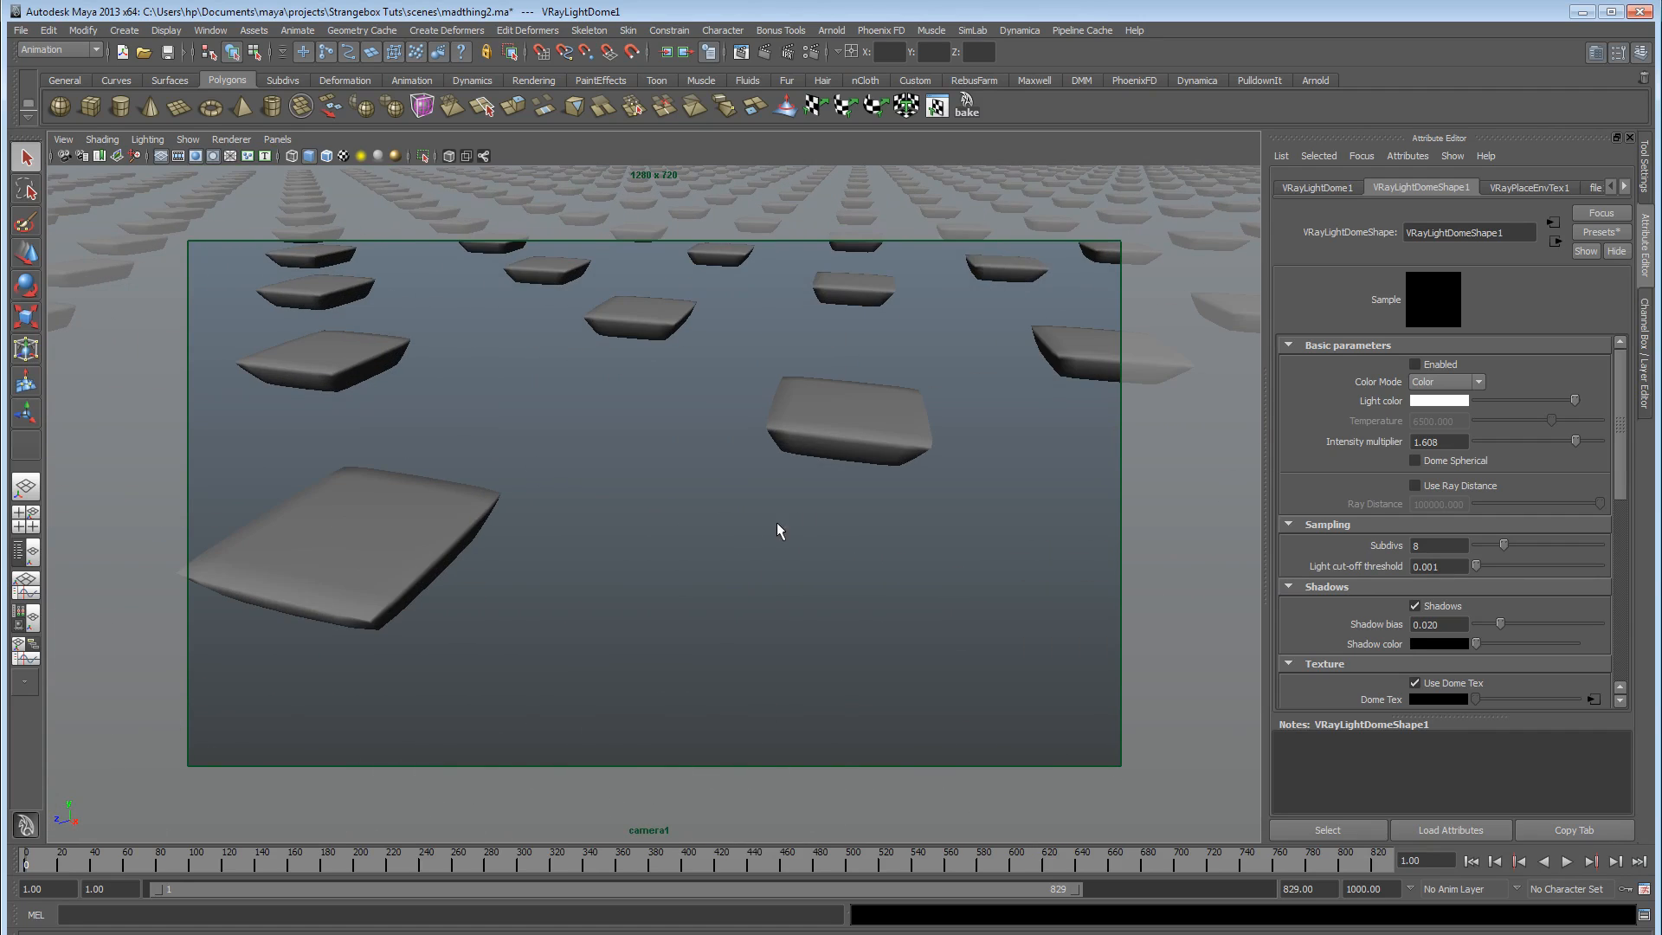
{"action": "left_click", "coordinate": [822, 444]}
{"action": "left_click_drag", "start_coordinate": [812, 462], "coordinate": [453, 530]}
{"action": "left_click_drag", "start_coordinate": [933, 362], "coordinate": [638, 379]}
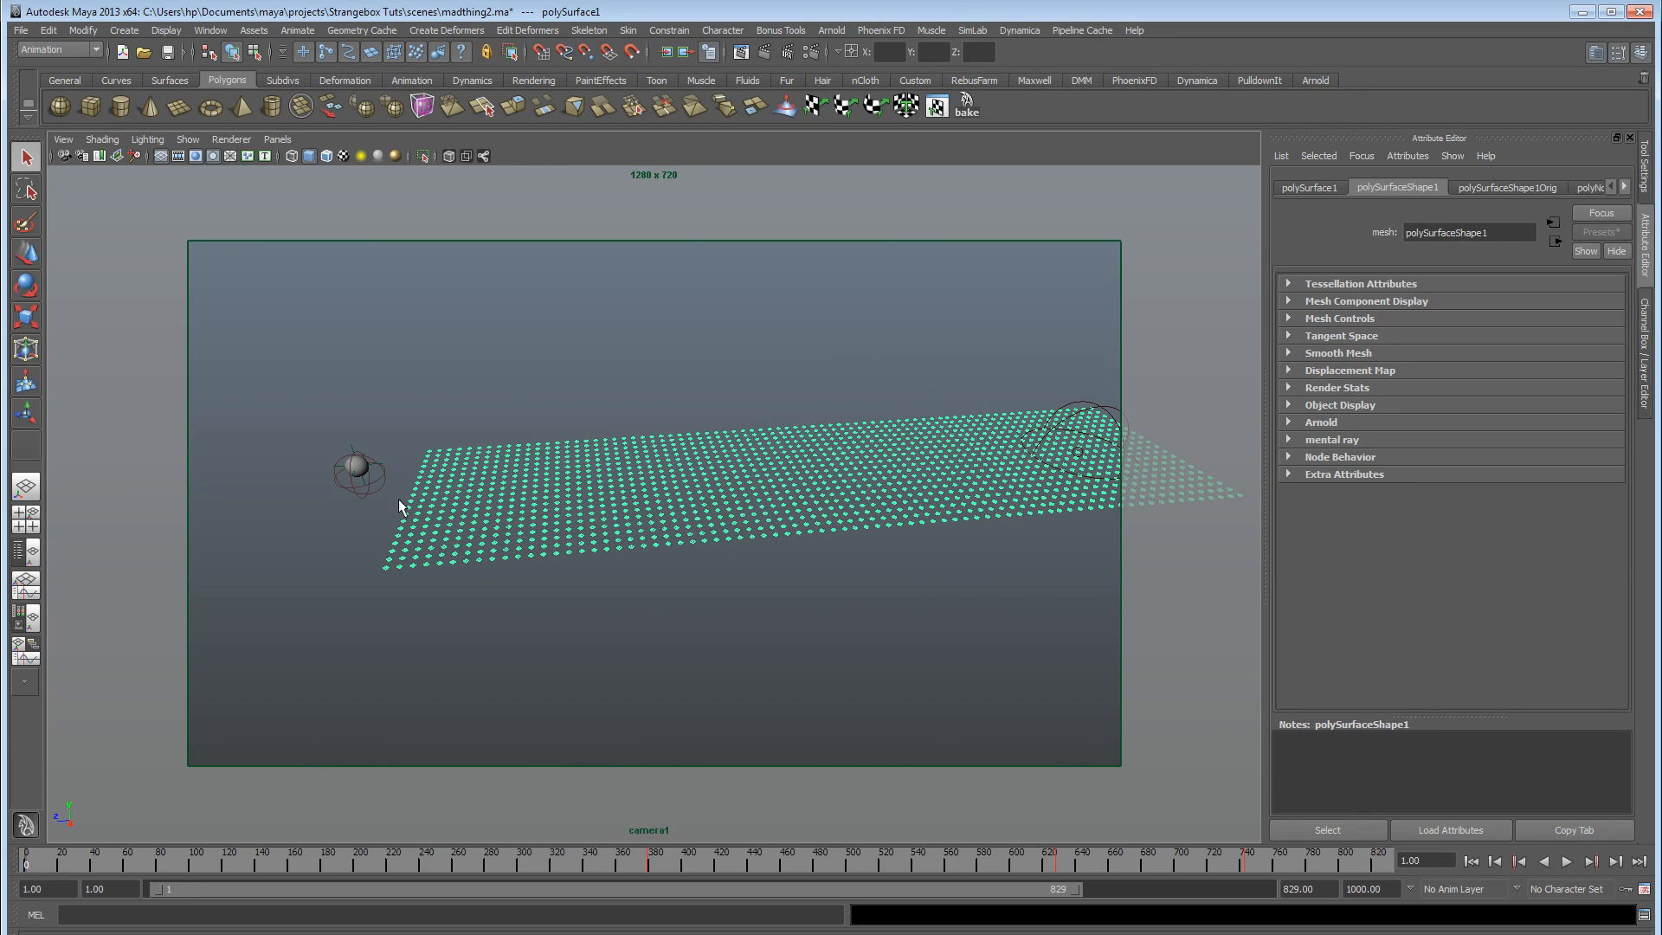
{"action": "left_click_drag", "start_coordinate": [1010, 499], "coordinate": [875, 522]}
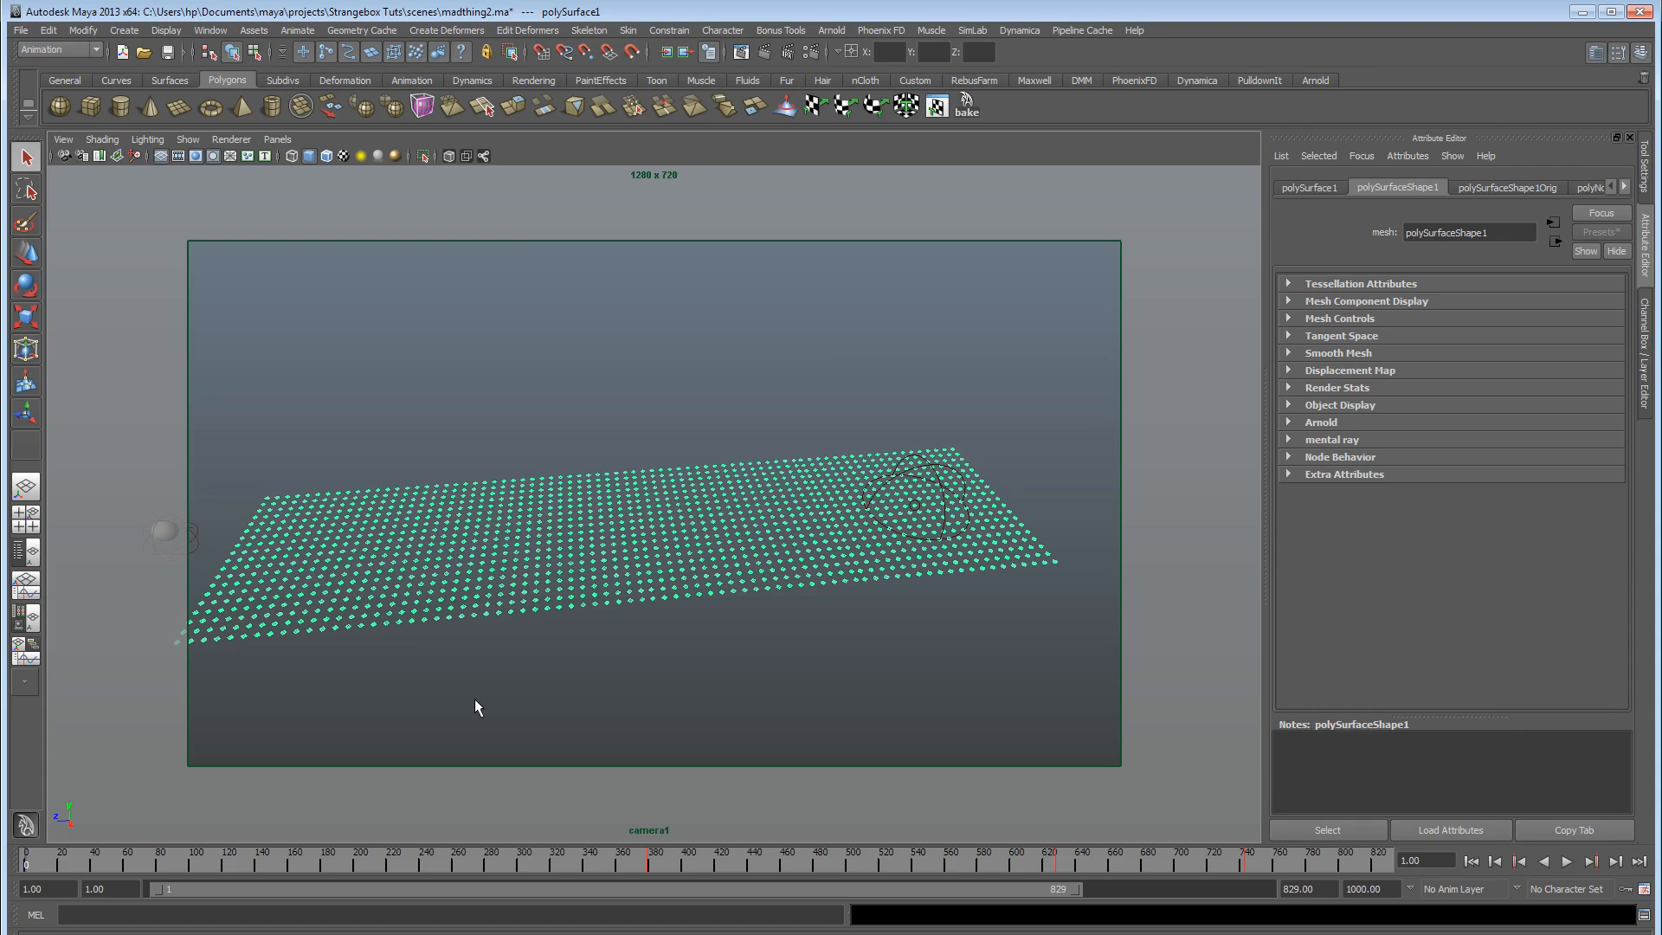
Clear the selection and scrub through the camera animation from the start to frame 711.
{"action": "left_click_drag", "start_coordinate": [30, 866], "coordinate": [33, 865]}
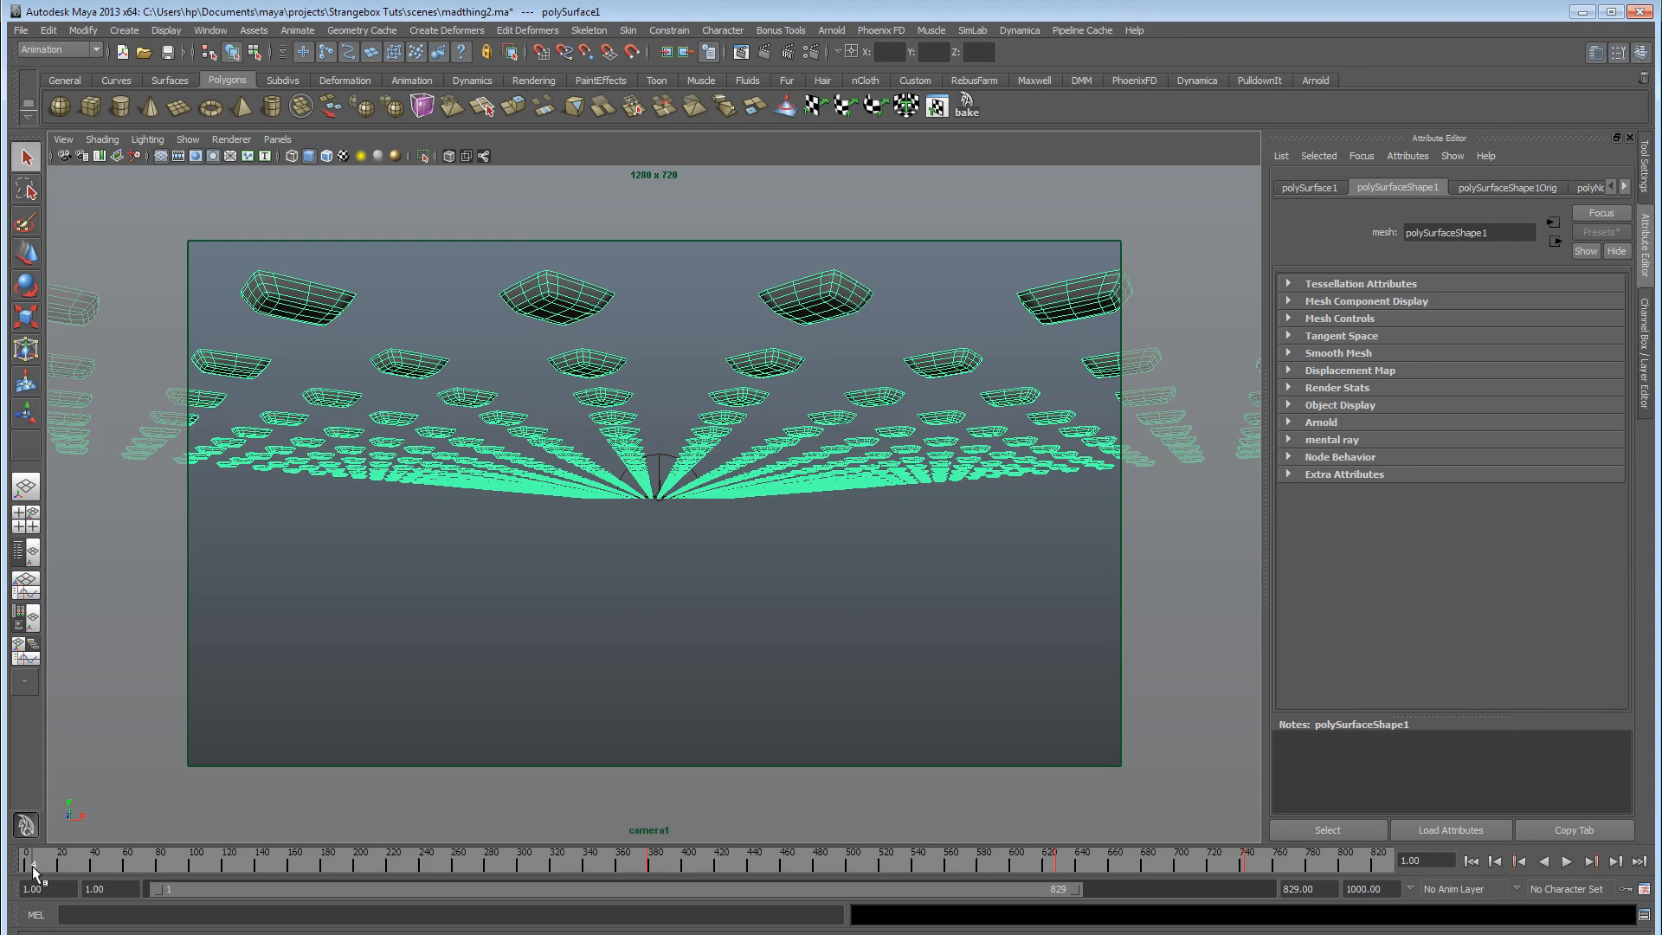
{"action": "left_click", "coordinate": [417, 607]}
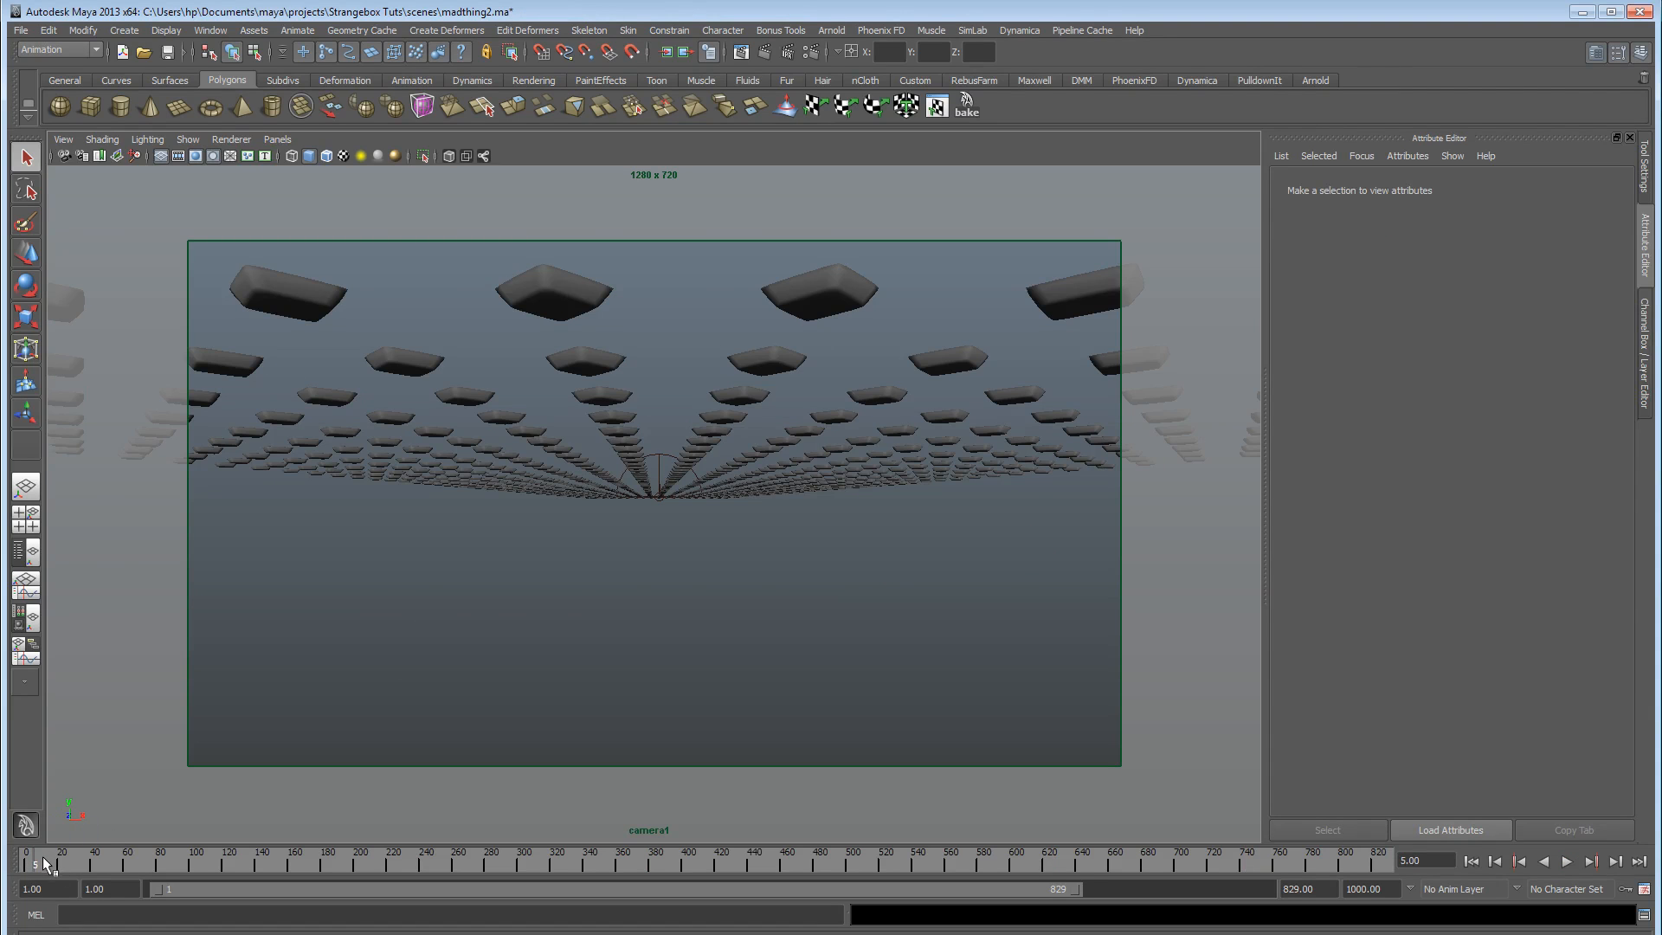
{"action": "left_click_drag", "start_coordinate": [43, 859], "coordinate": [586, 865]}
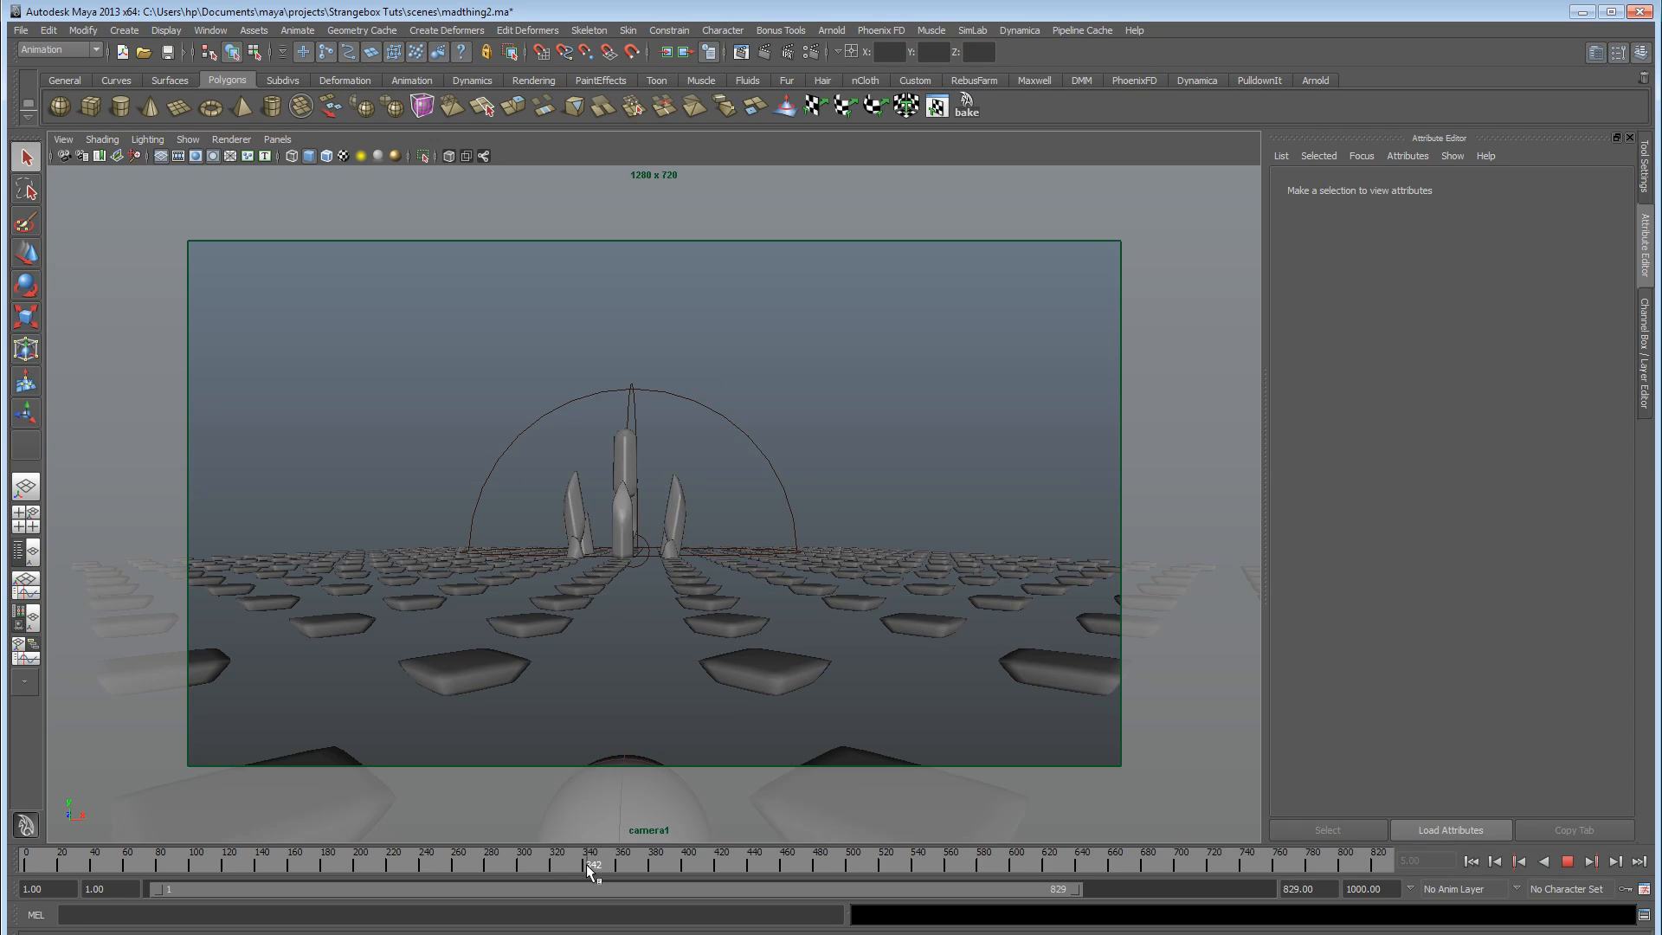
{"action": "left_click_drag", "start_coordinate": [586, 865], "coordinate": [1192, 863]}
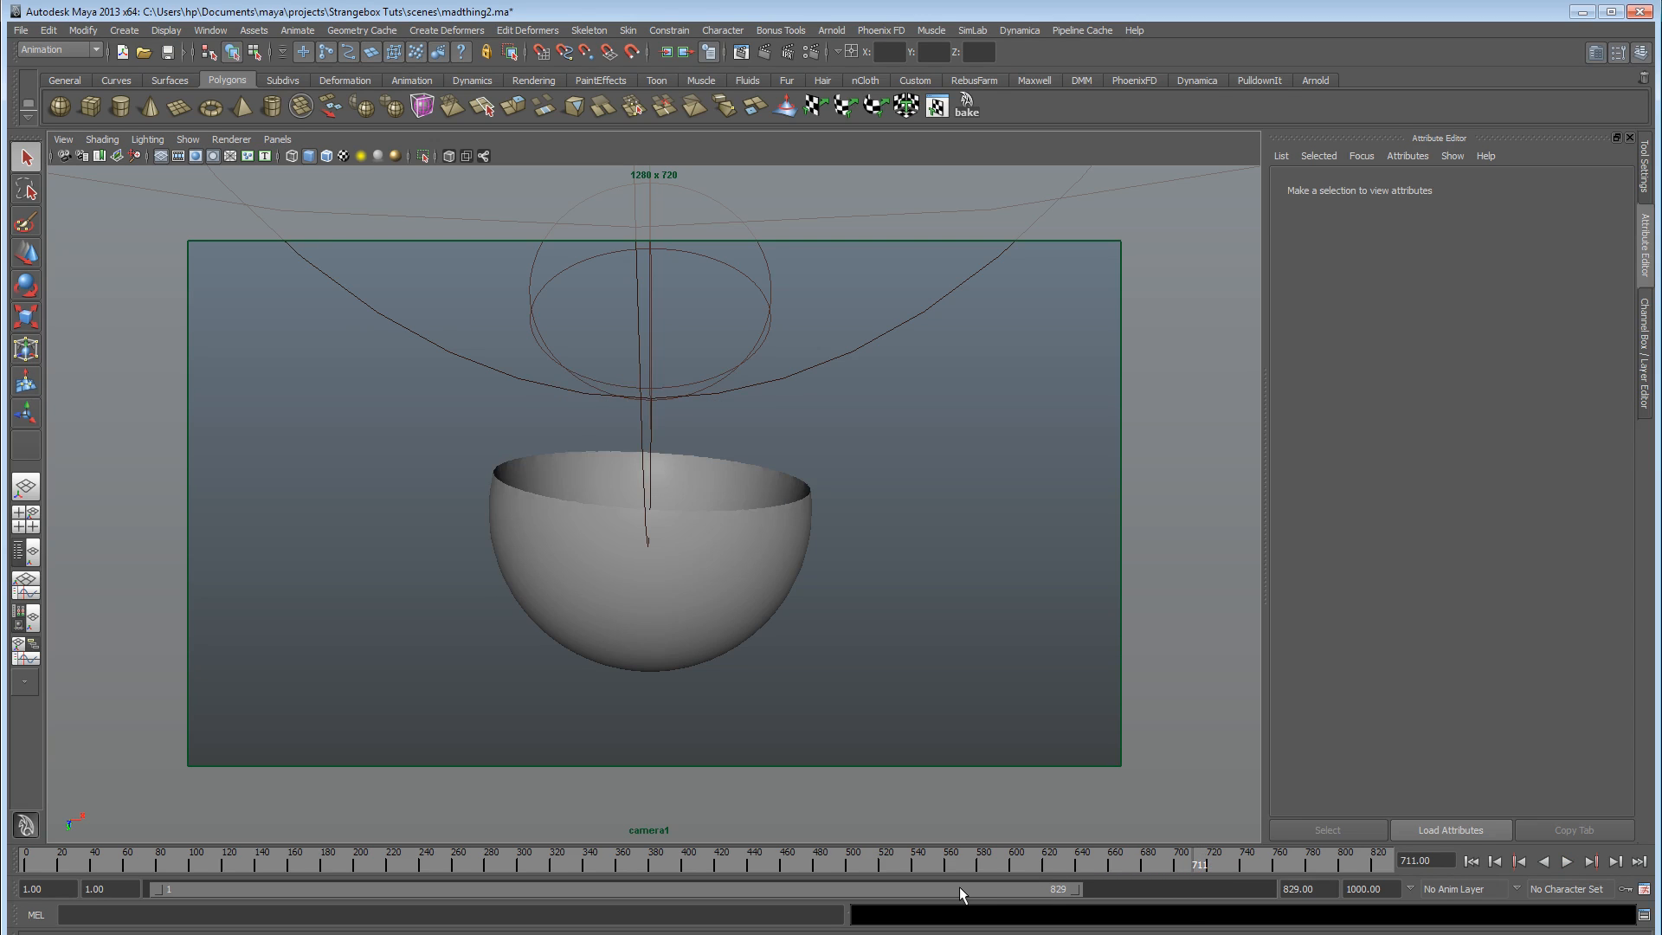
{"action": "left_click_drag", "start_coordinate": [1184, 862], "coordinate": [1196, 868]}
{"action": "left_click_drag", "start_coordinate": [1192, 860], "coordinate": [1192, 860]}
Select VRayLightDome1 from the Outliner and enable the dome light.
{"action": "left_click_drag", "start_coordinate": [815, 127], "coordinate": [546, 510]}
{"action": "left_click", "coordinate": [924, 374]}
{"action": "left_click", "coordinate": [1416, 365]}
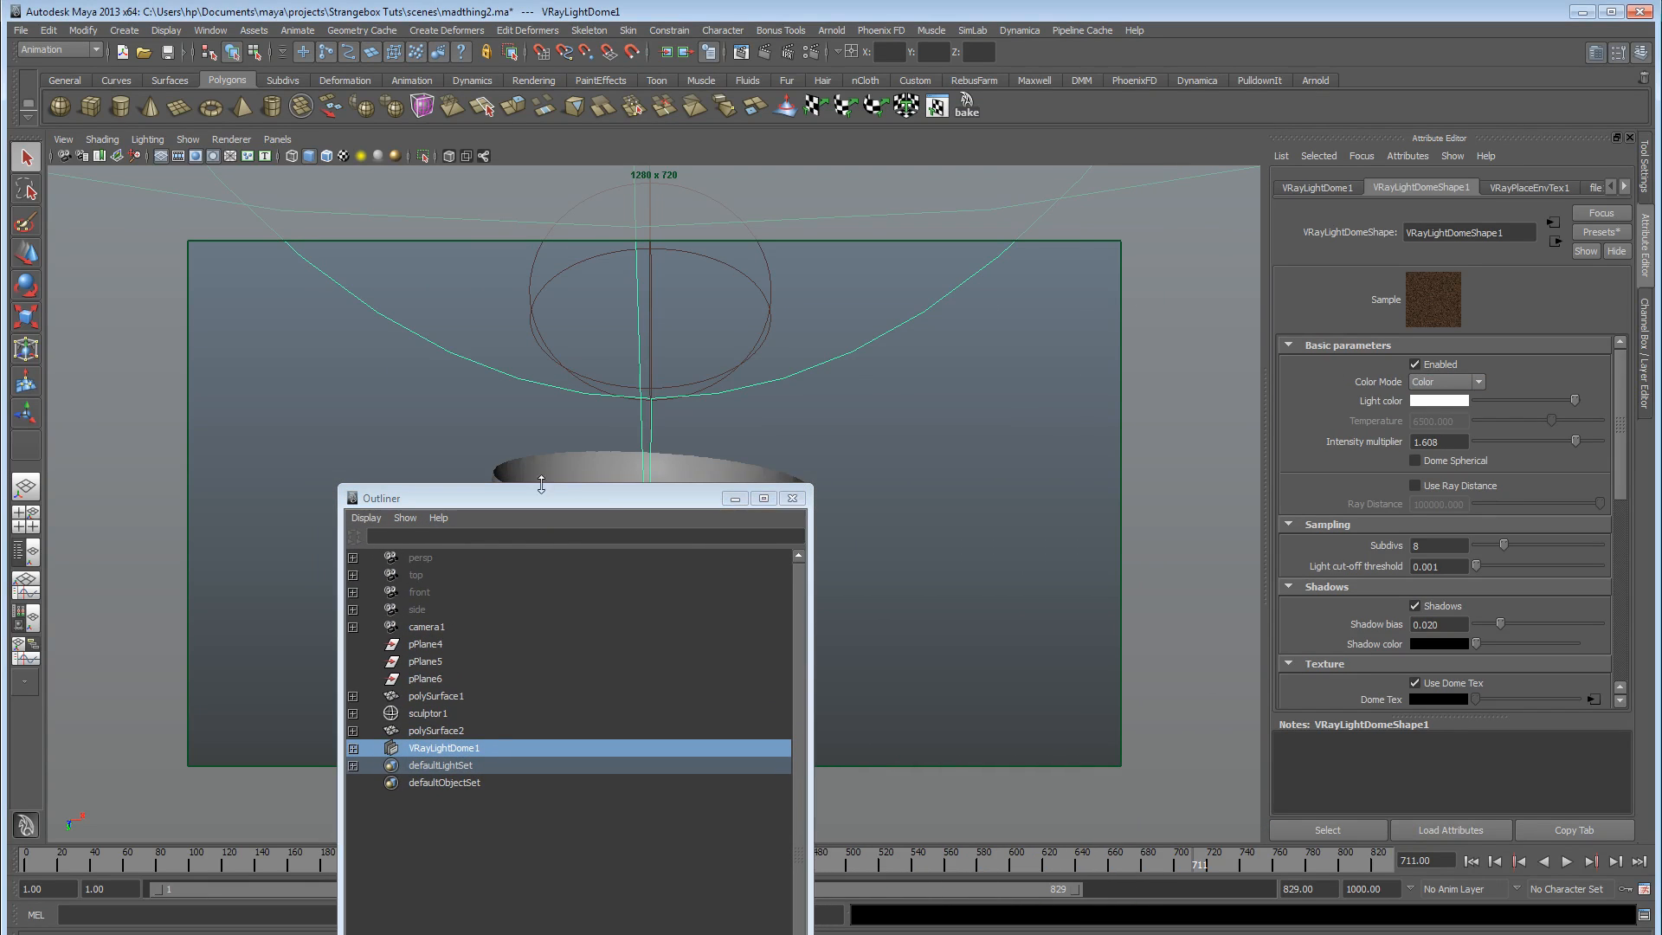
{"action": "left_click", "coordinate": [735, 498]}
Go to frame 117 and graph the sphere's material network in the Hypershade.
{"action": "left_click_drag", "start_coordinate": [53, 863], "coordinate": [10, 866]}
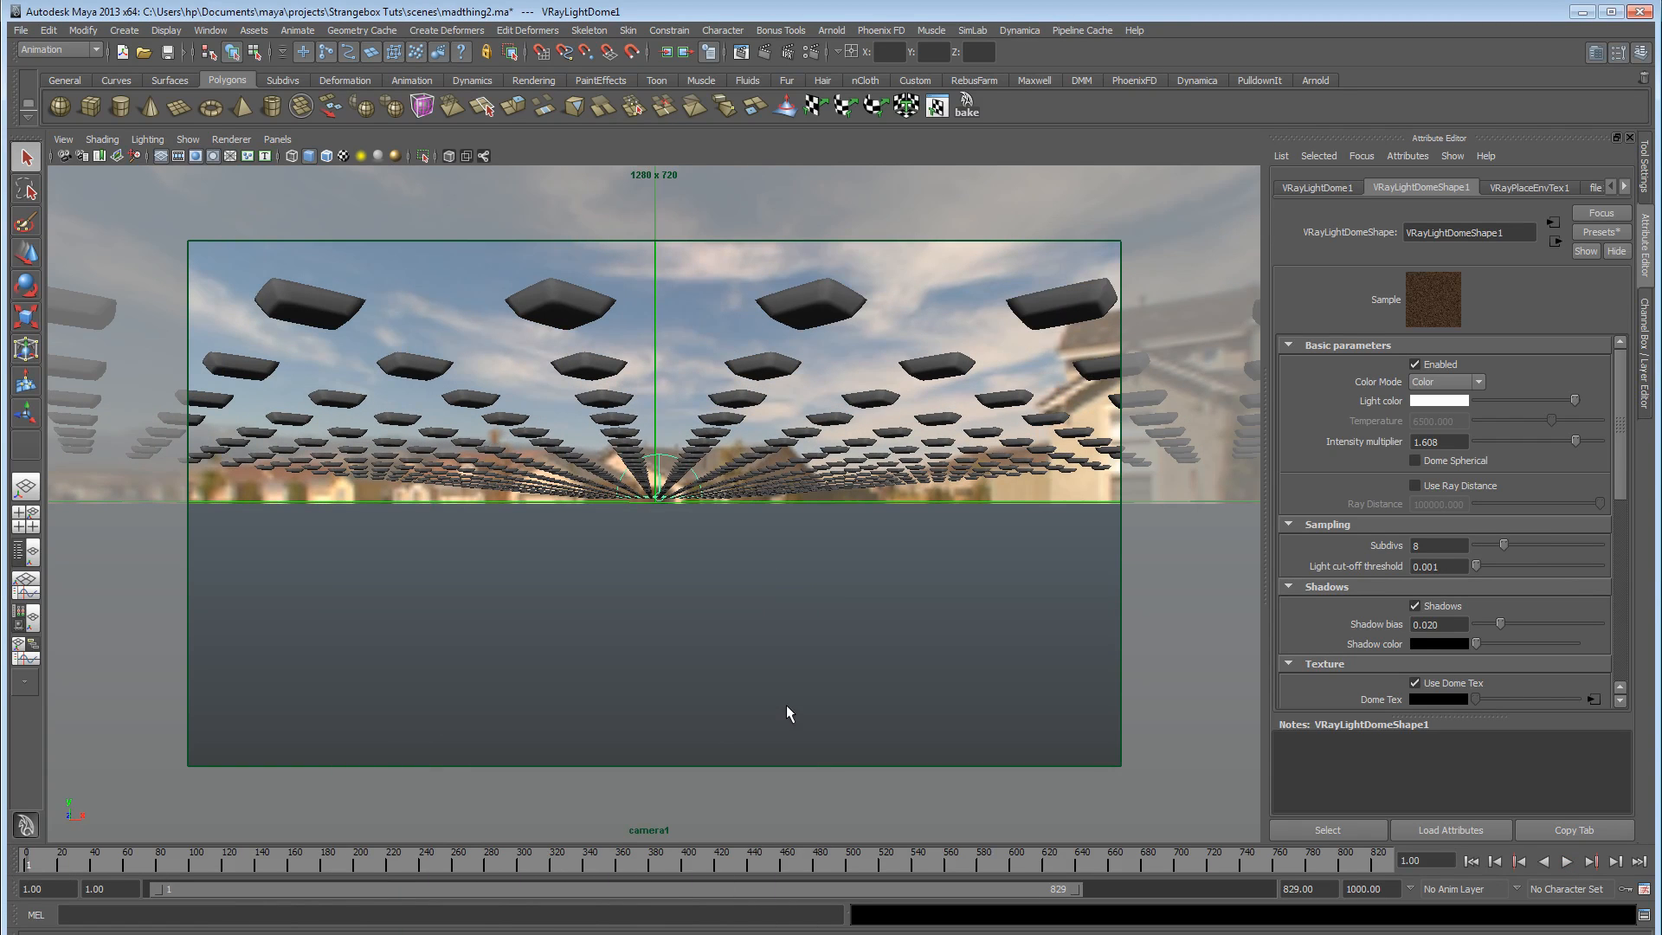
{"action": "left_click_drag", "start_coordinate": [178, 861], "coordinate": [219, 860]}
{"action": "left_click", "coordinate": [599, 374]}
{"action": "left_click", "coordinate": [212, 31]}
{"action": "mouse_move", "coordinate": [347, 72]}
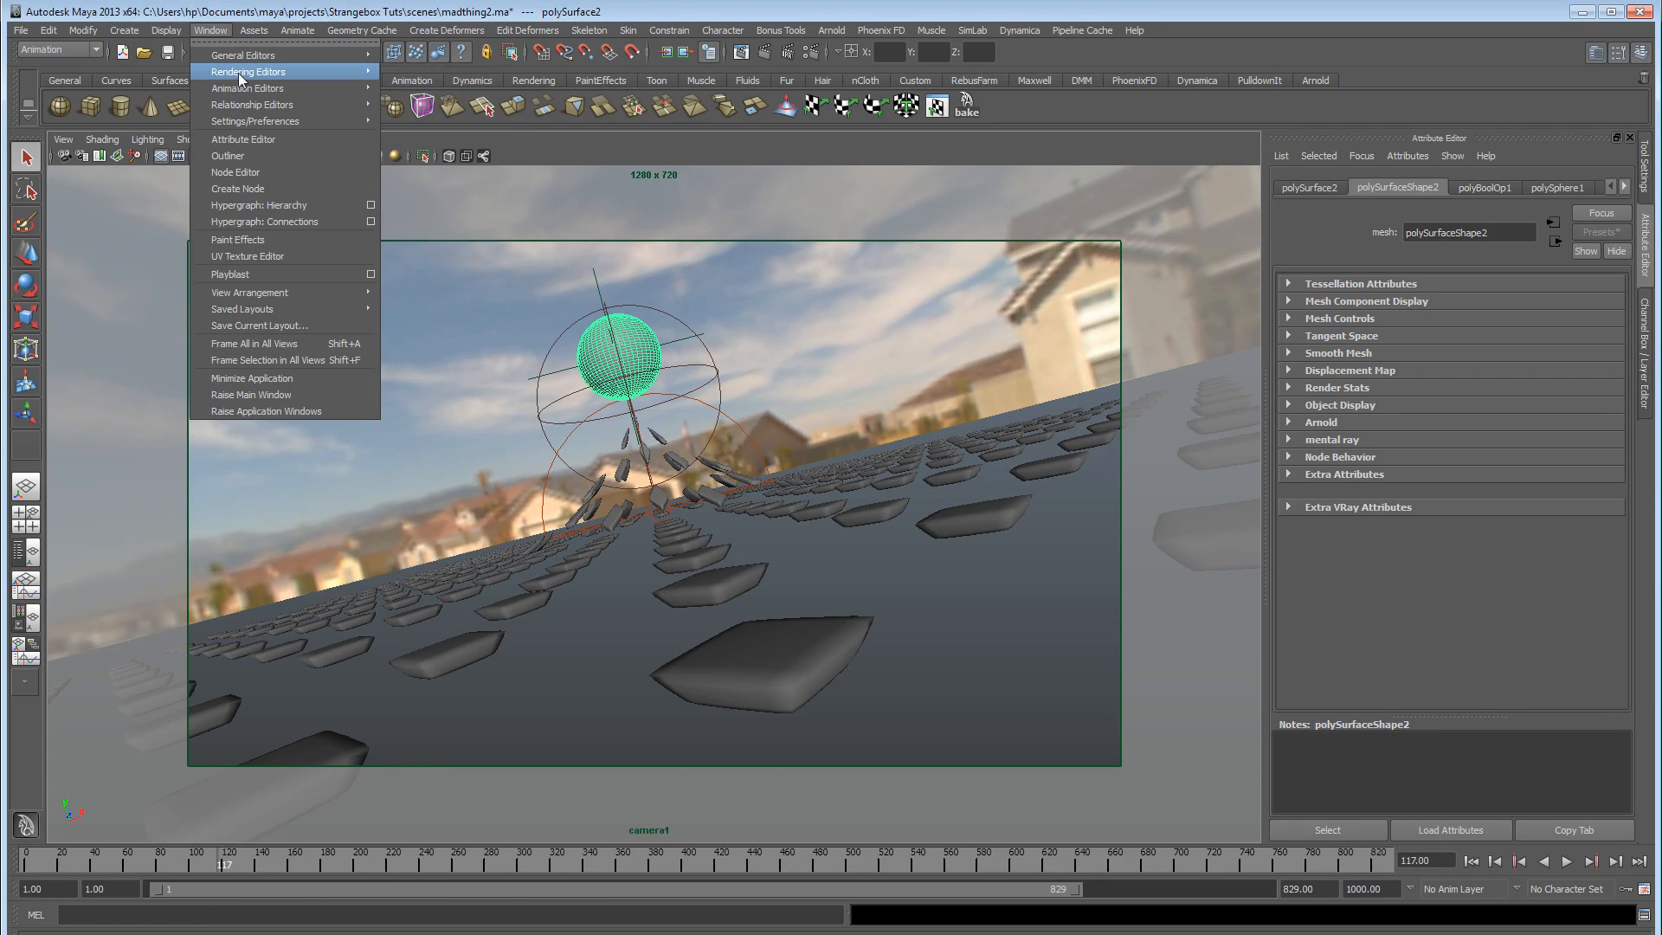
{"action": "left_click", "coordinate": [437, 115]}
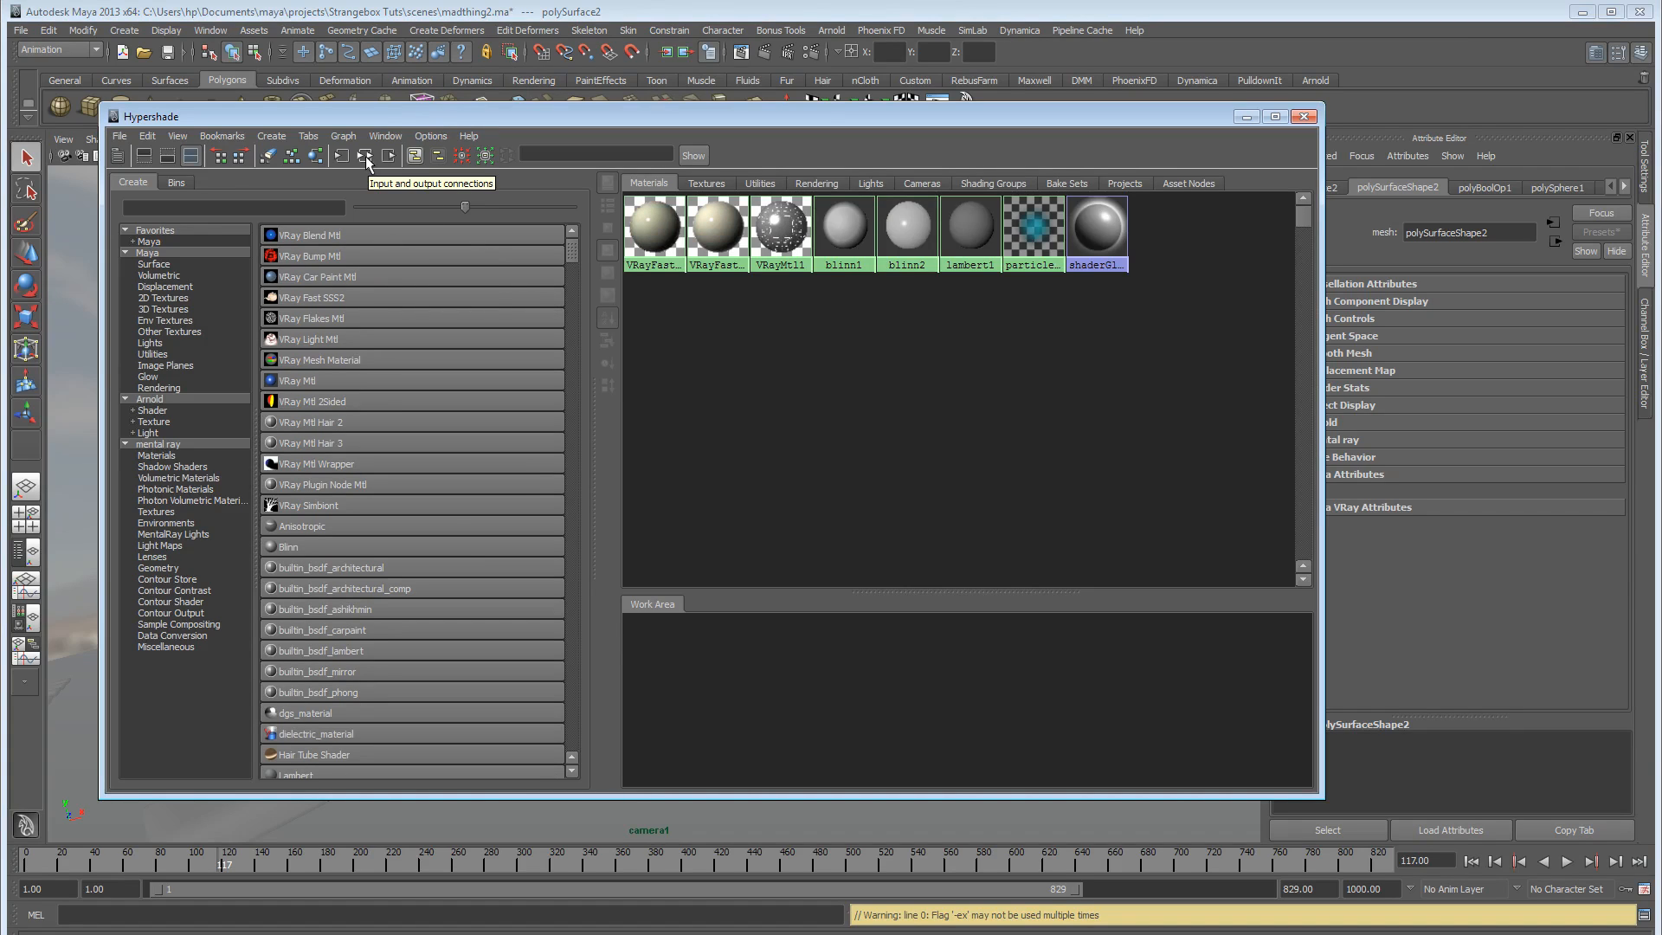
{"action": "left_click", "coordinate": [316, 156]}
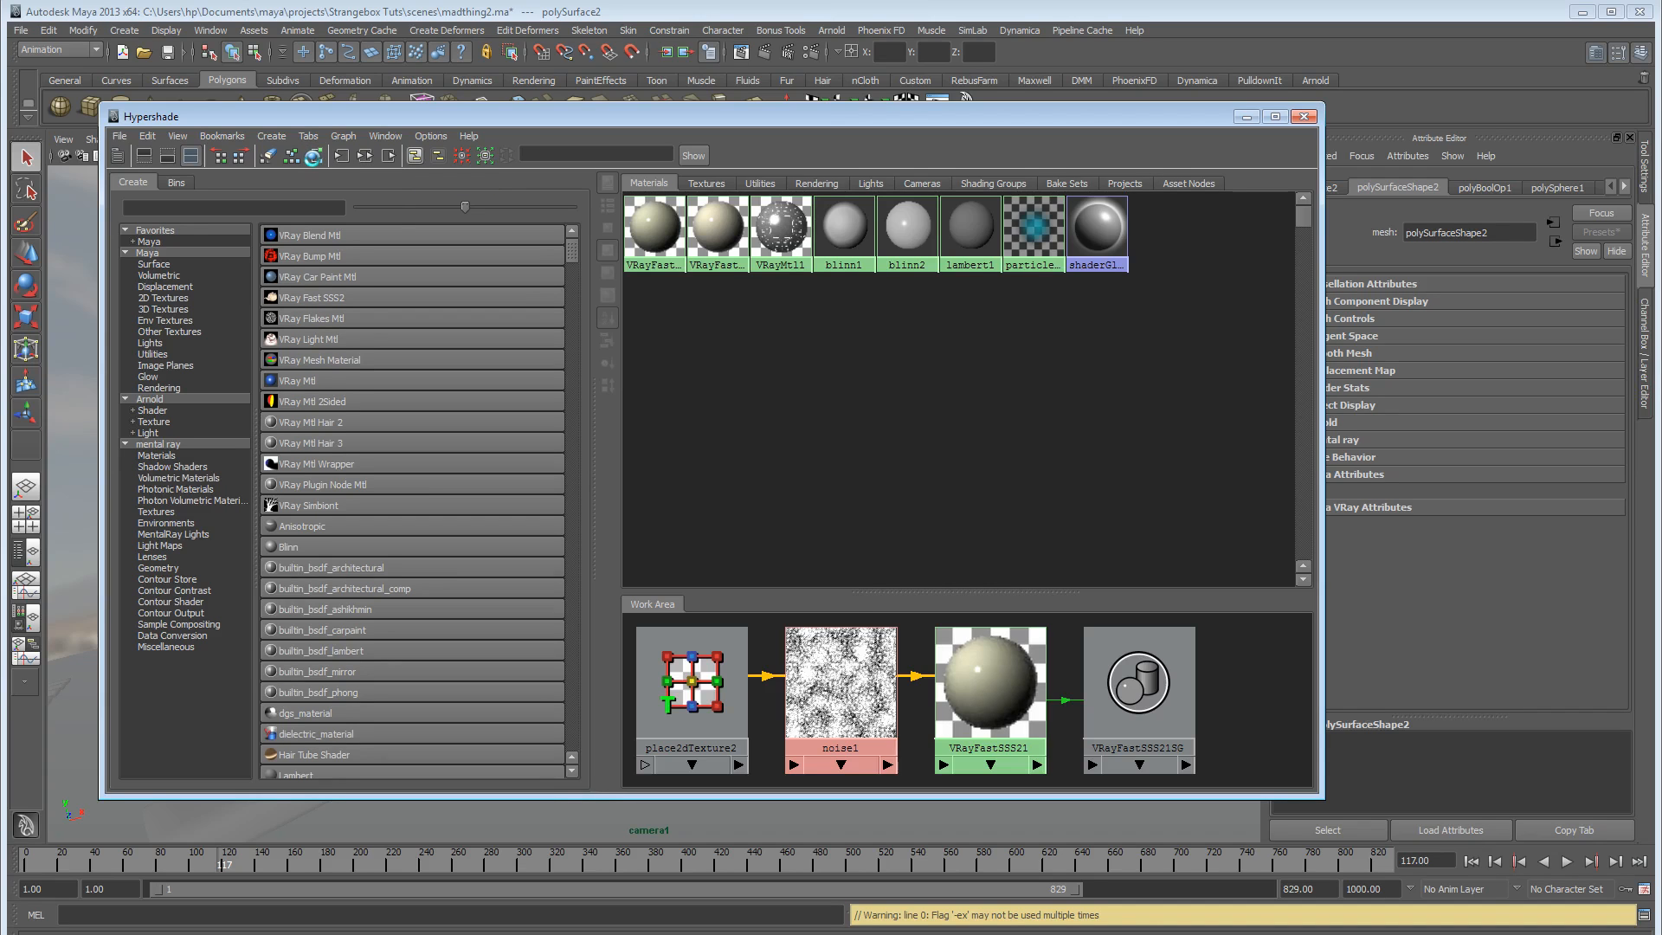
Examine the VRayFastSSS21 material's noise texture, subsurface and bump settings, and its list of presets.
{"action": "left_click", "coordinate": [986, 675]}
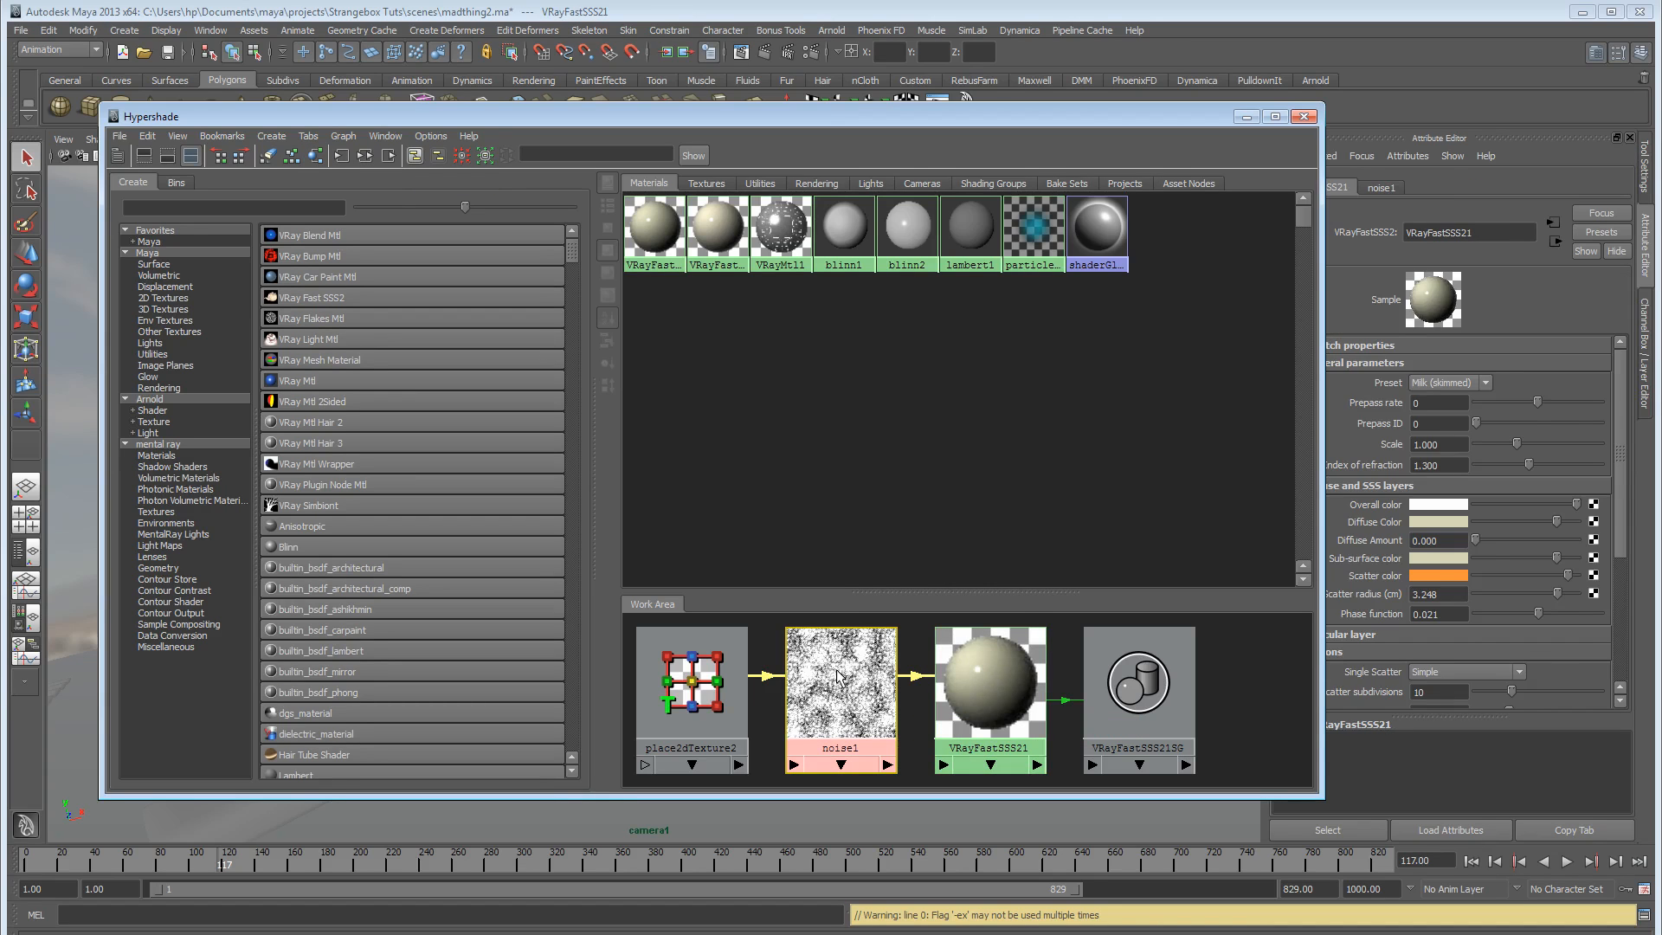
{"action": "left_click", "coordinate": [845, 669]}
{"action": "left_click", "coordinate": [1001, 668]}
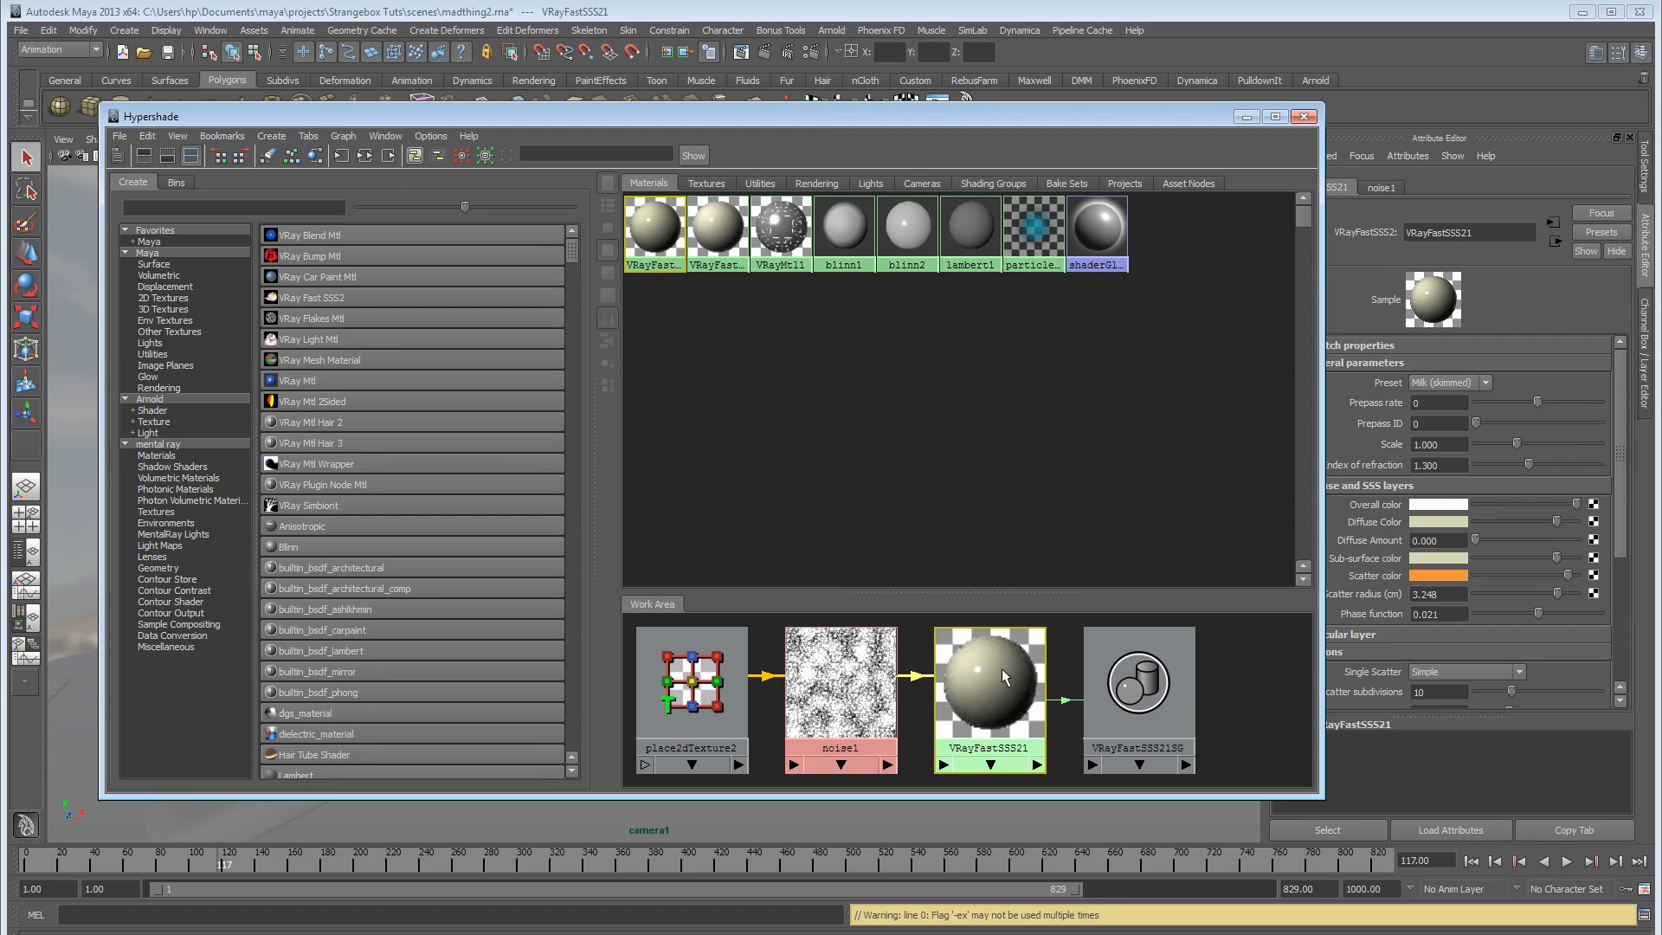
{"action": "scroll", "coordinate": [1462, 574], "scroll_direction": "down", "scroll_amount": 5}
{"action": "scroll", "coordinate": [1462, 575], "scroll_direction": "down", "scroll_amount": 1}
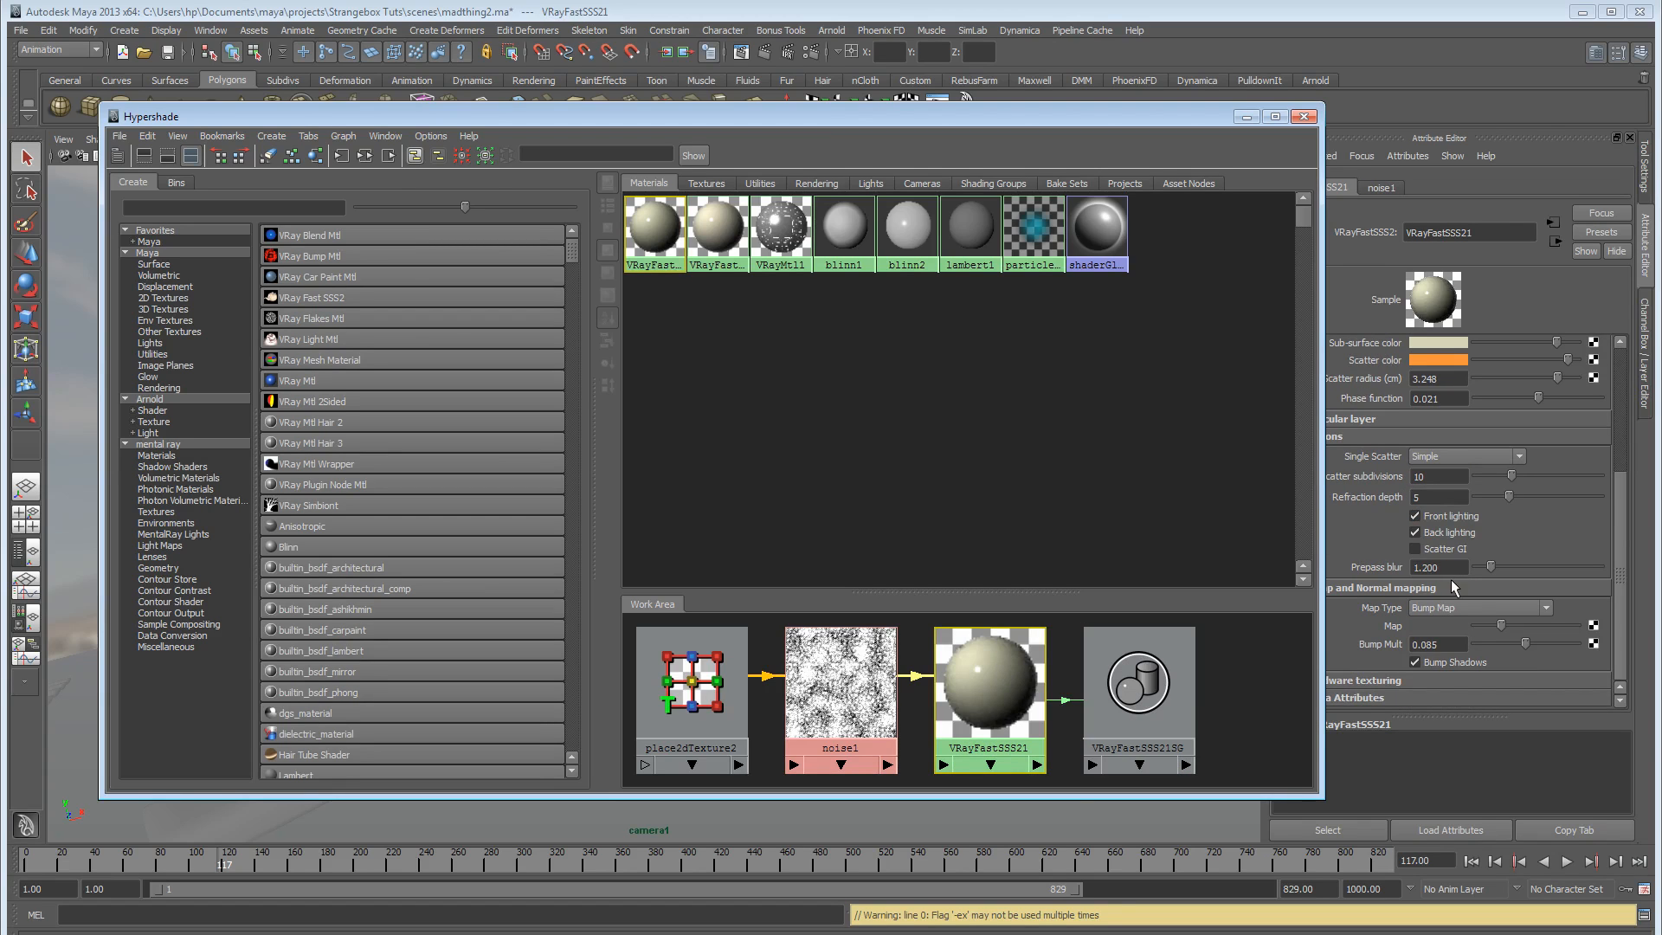
{"action": "scroll", "coordinate": [1451, 580], "scroll_direction": "up", "scroll_amount": 5}
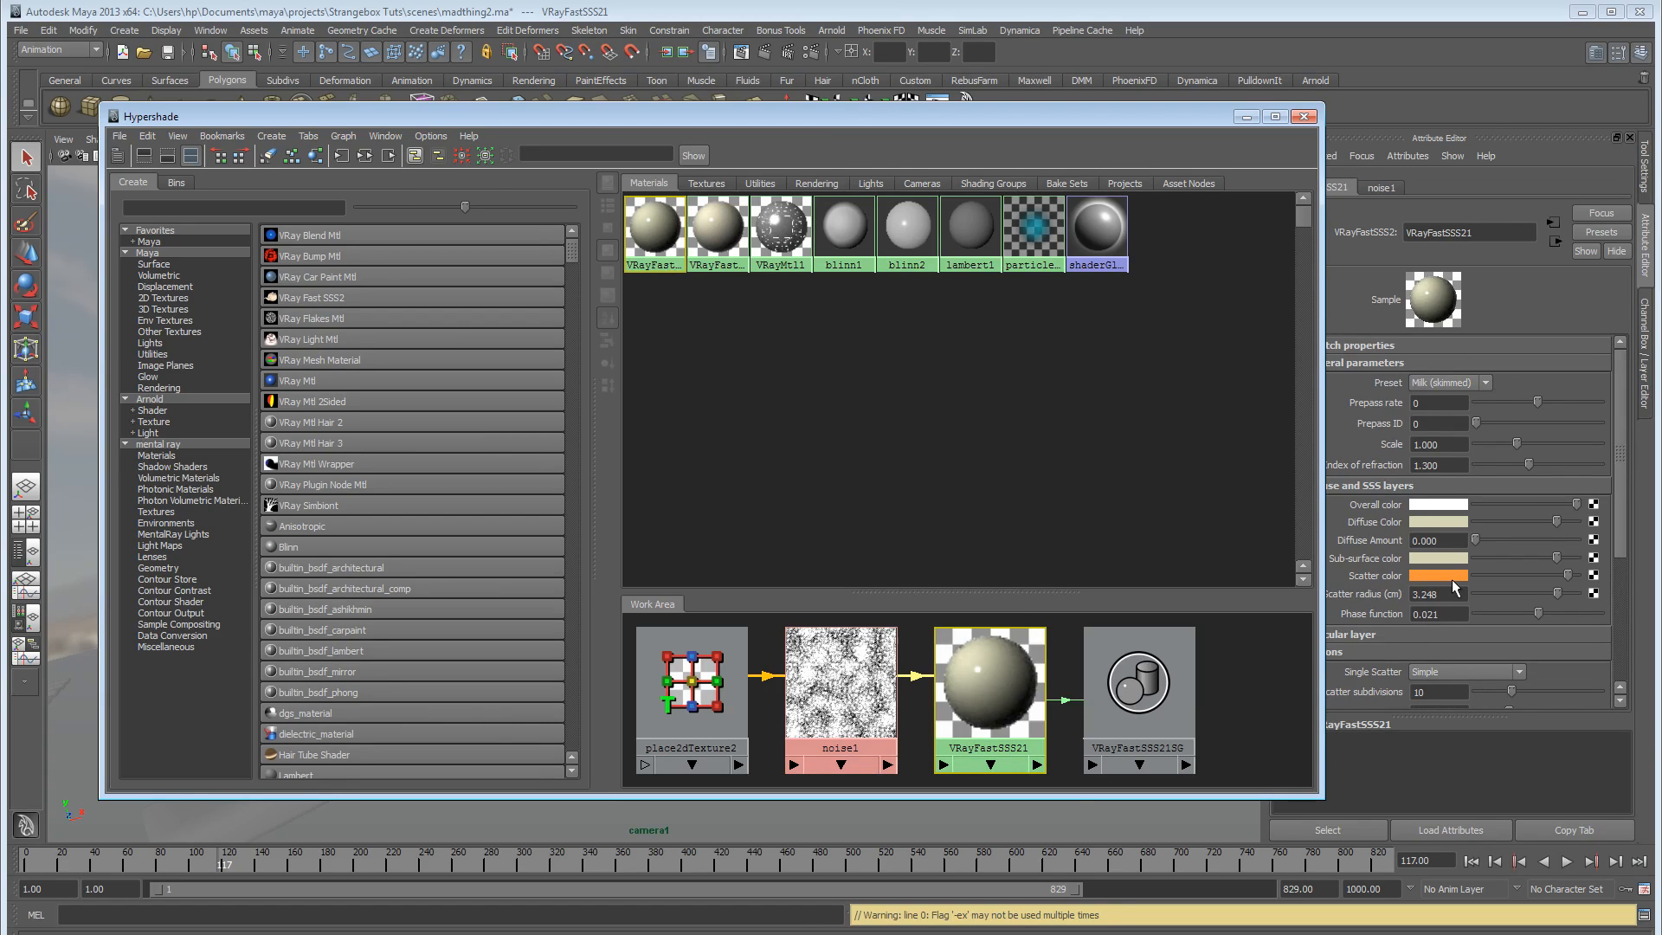
{"action": "scroll", "coordinate": [1454, 587], "scroll_direction": "down", "scroll_amount": 5}
{"action": "scroll", "coordinate": [1454, 587], "scroll_direction": "up", "scroll_amount": 5}
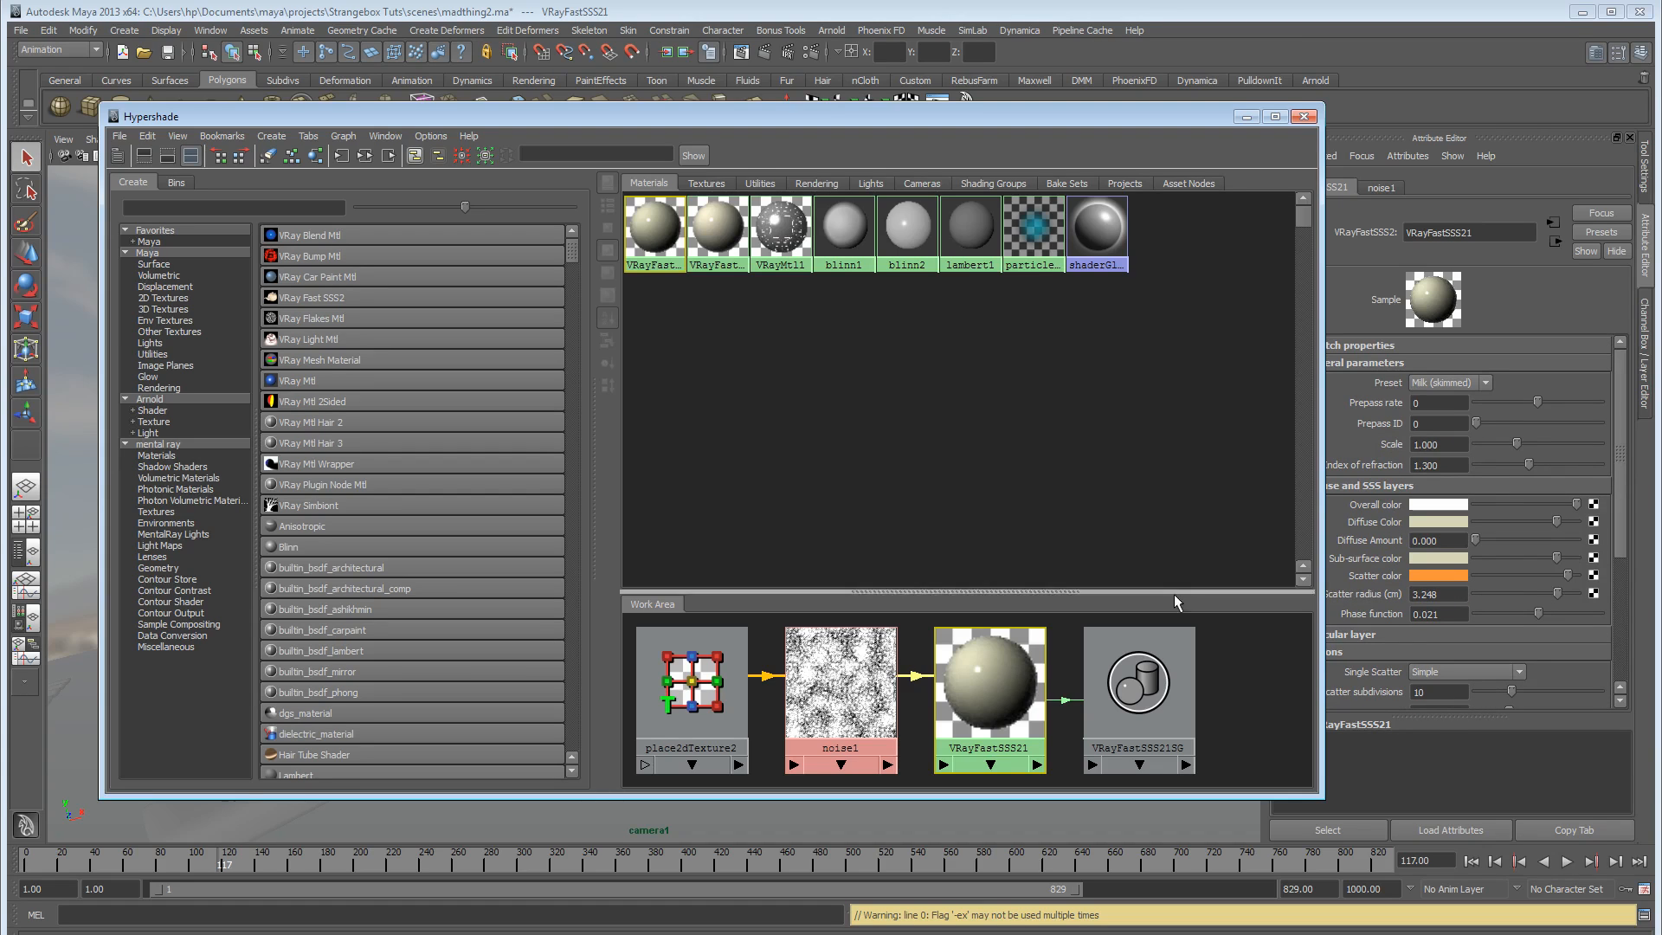
{"action": "left_click", "coordinate": [989, 669]}
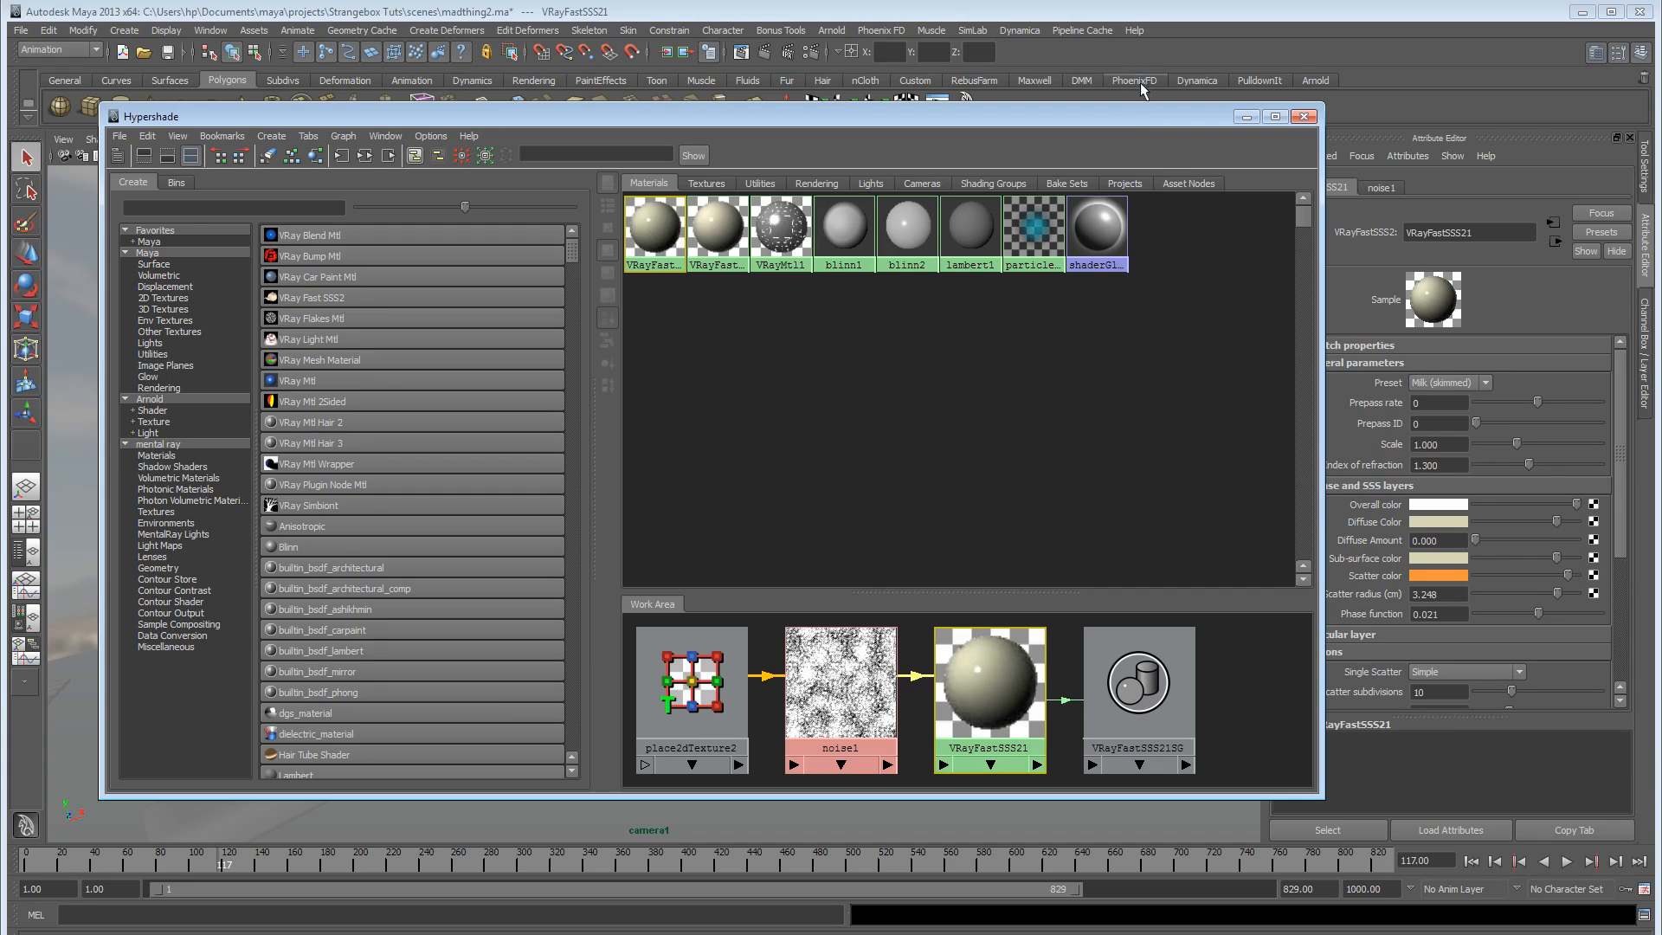
{"action": "left_click_drag", "start_coordinate": [1118, 120], "coordinate": [1082, 123]}
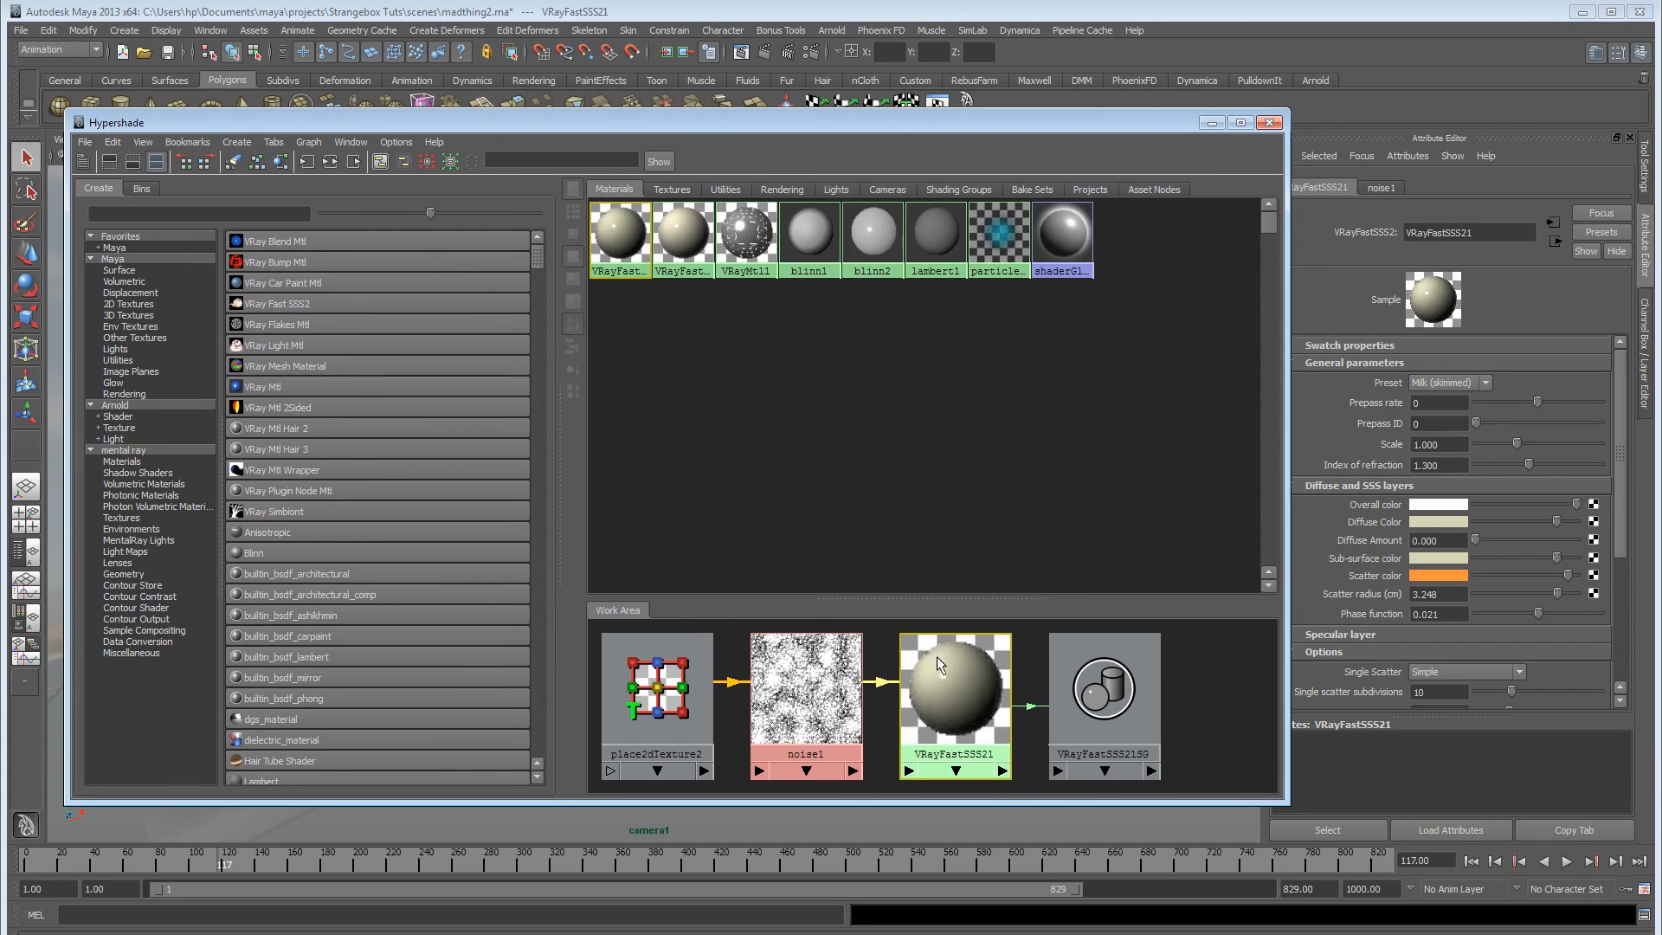
{"action": "left_click", "coordinate": [1484, 383]}
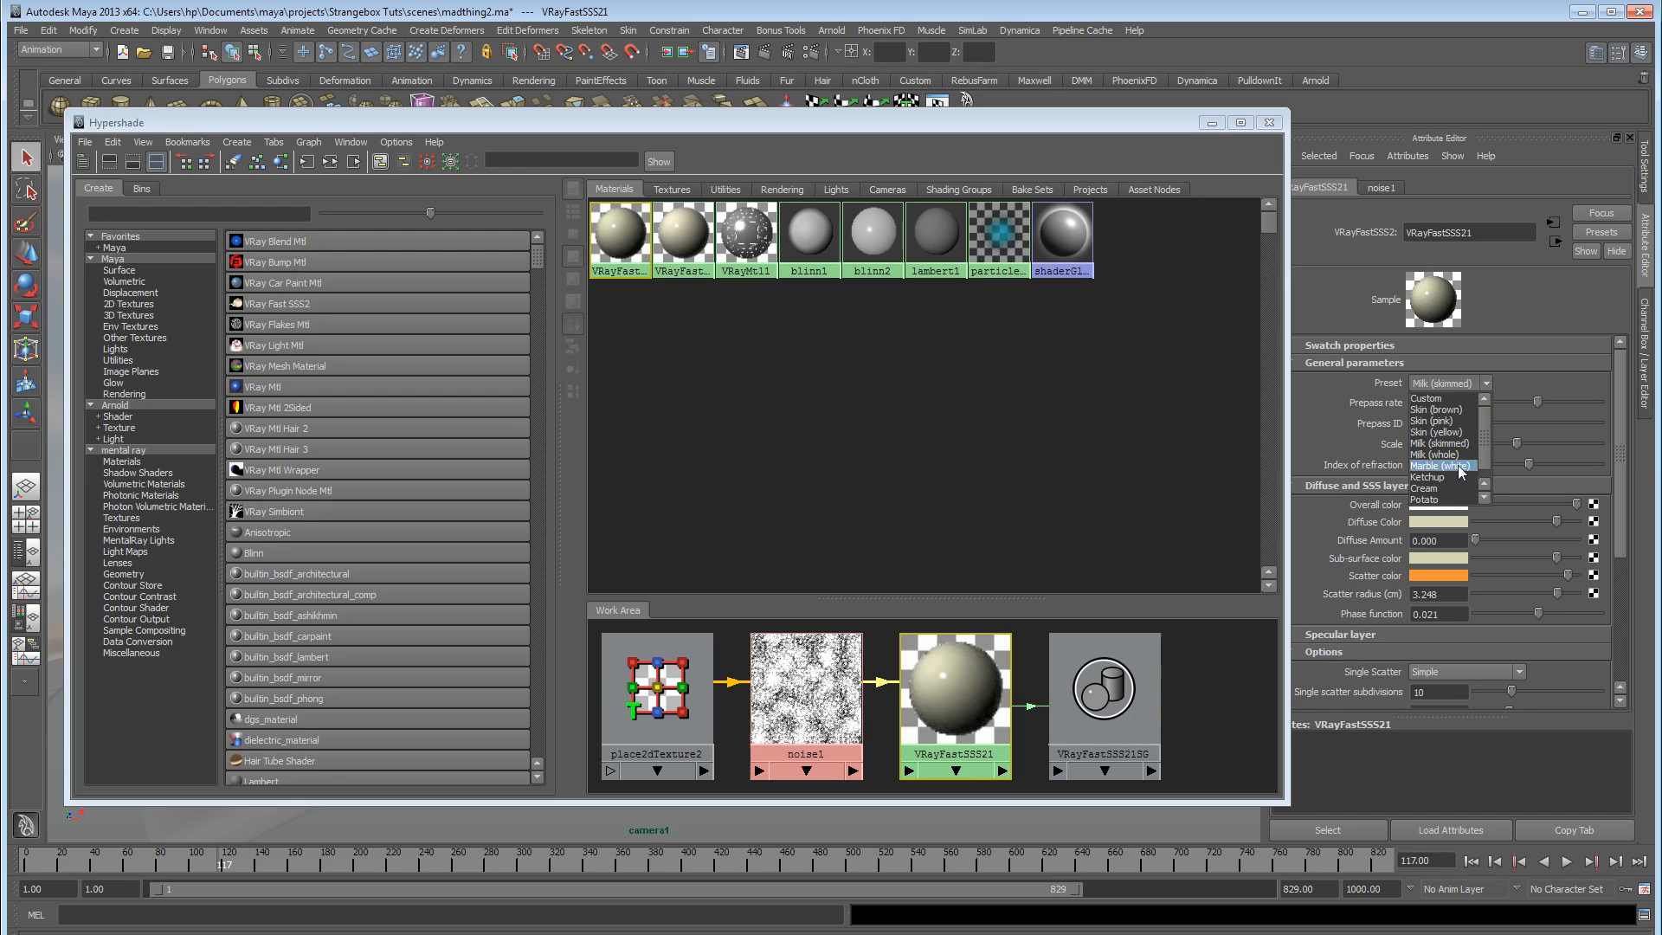
{"action": "left_click", "coordinate": [964, 662]}
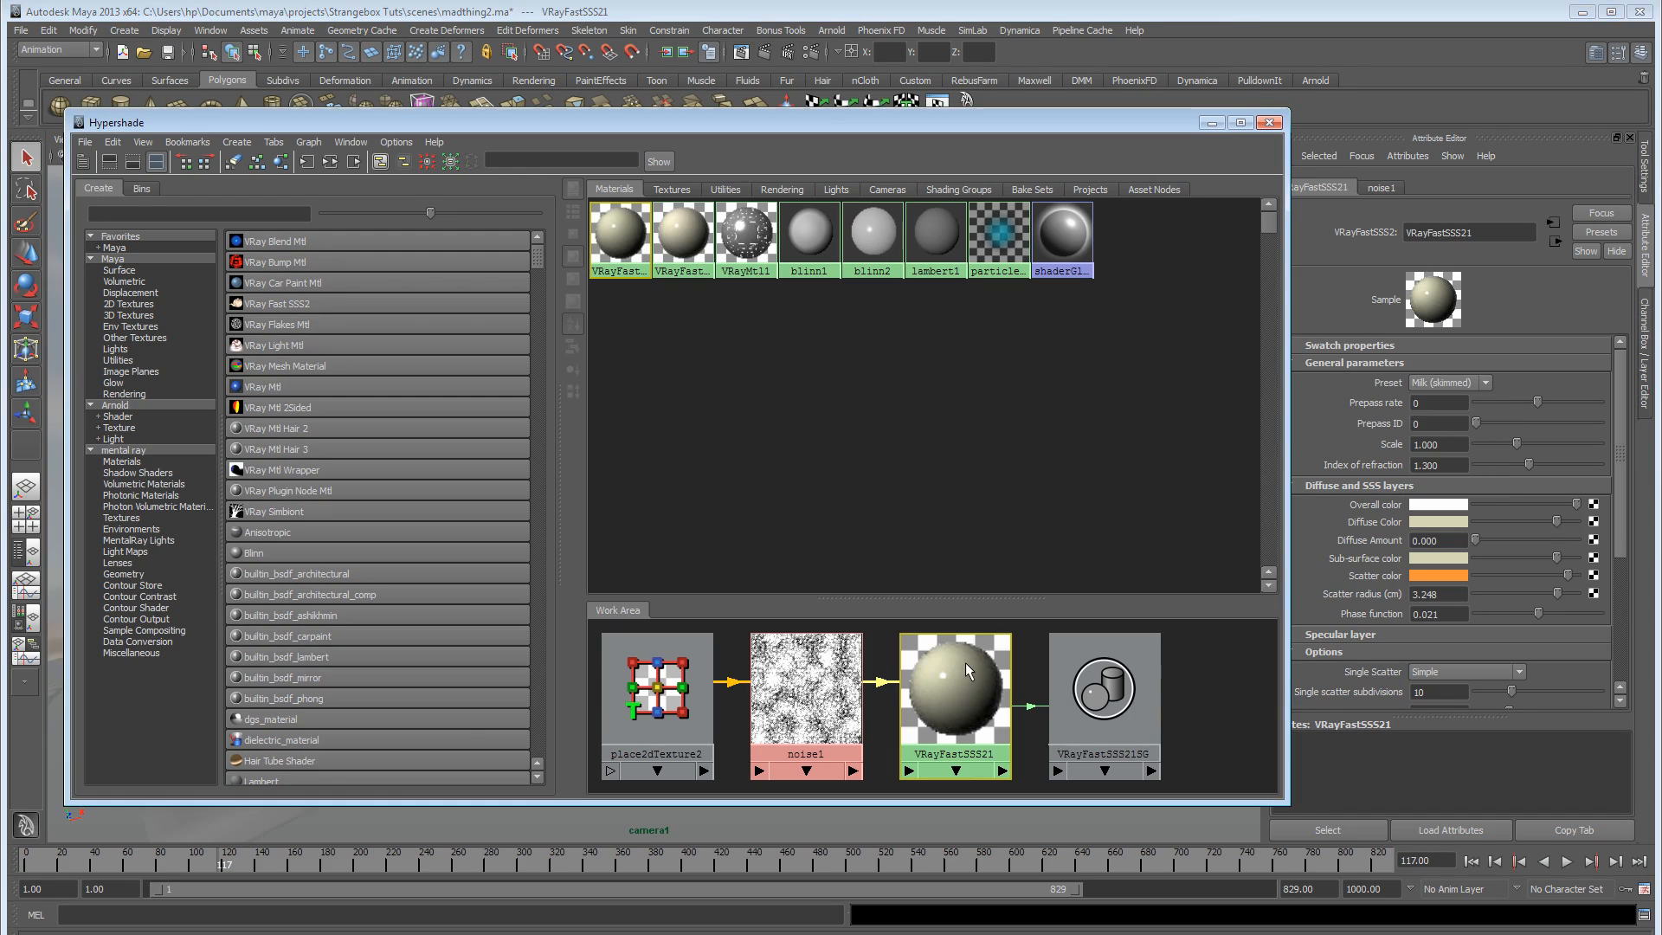
{"action": "left_click", "coordinate": [1211, 123]}
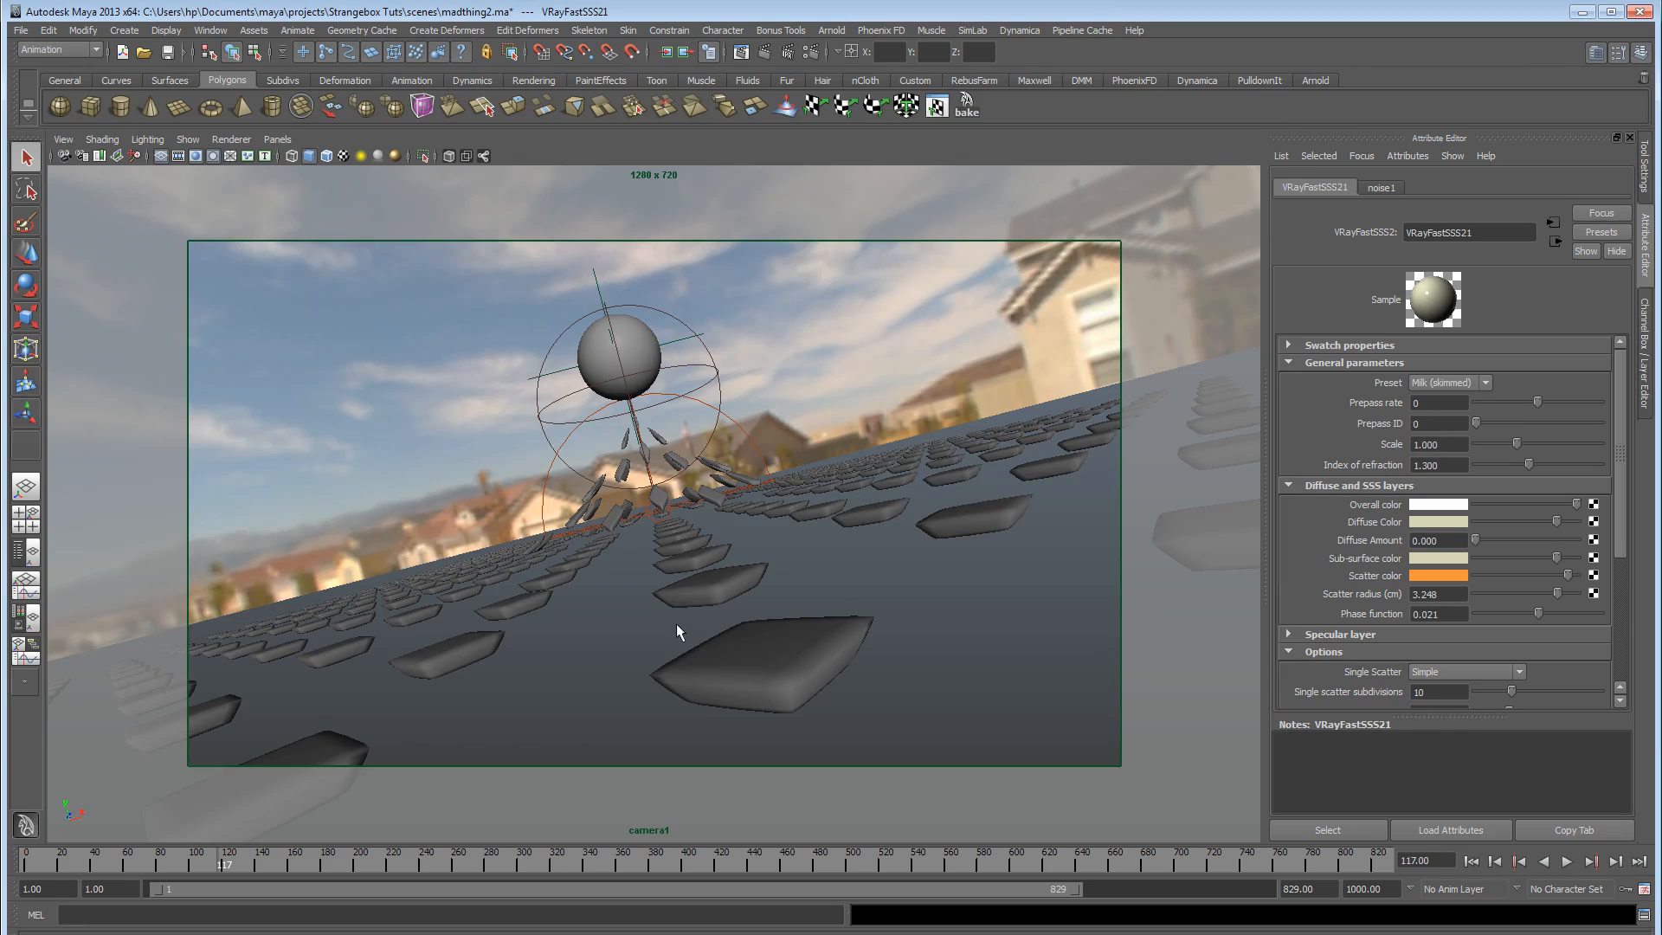
Select the slab grid mesh and graph its material network in the Hypershade.
{"action": "left_click", "coordinate": [772, 645]}
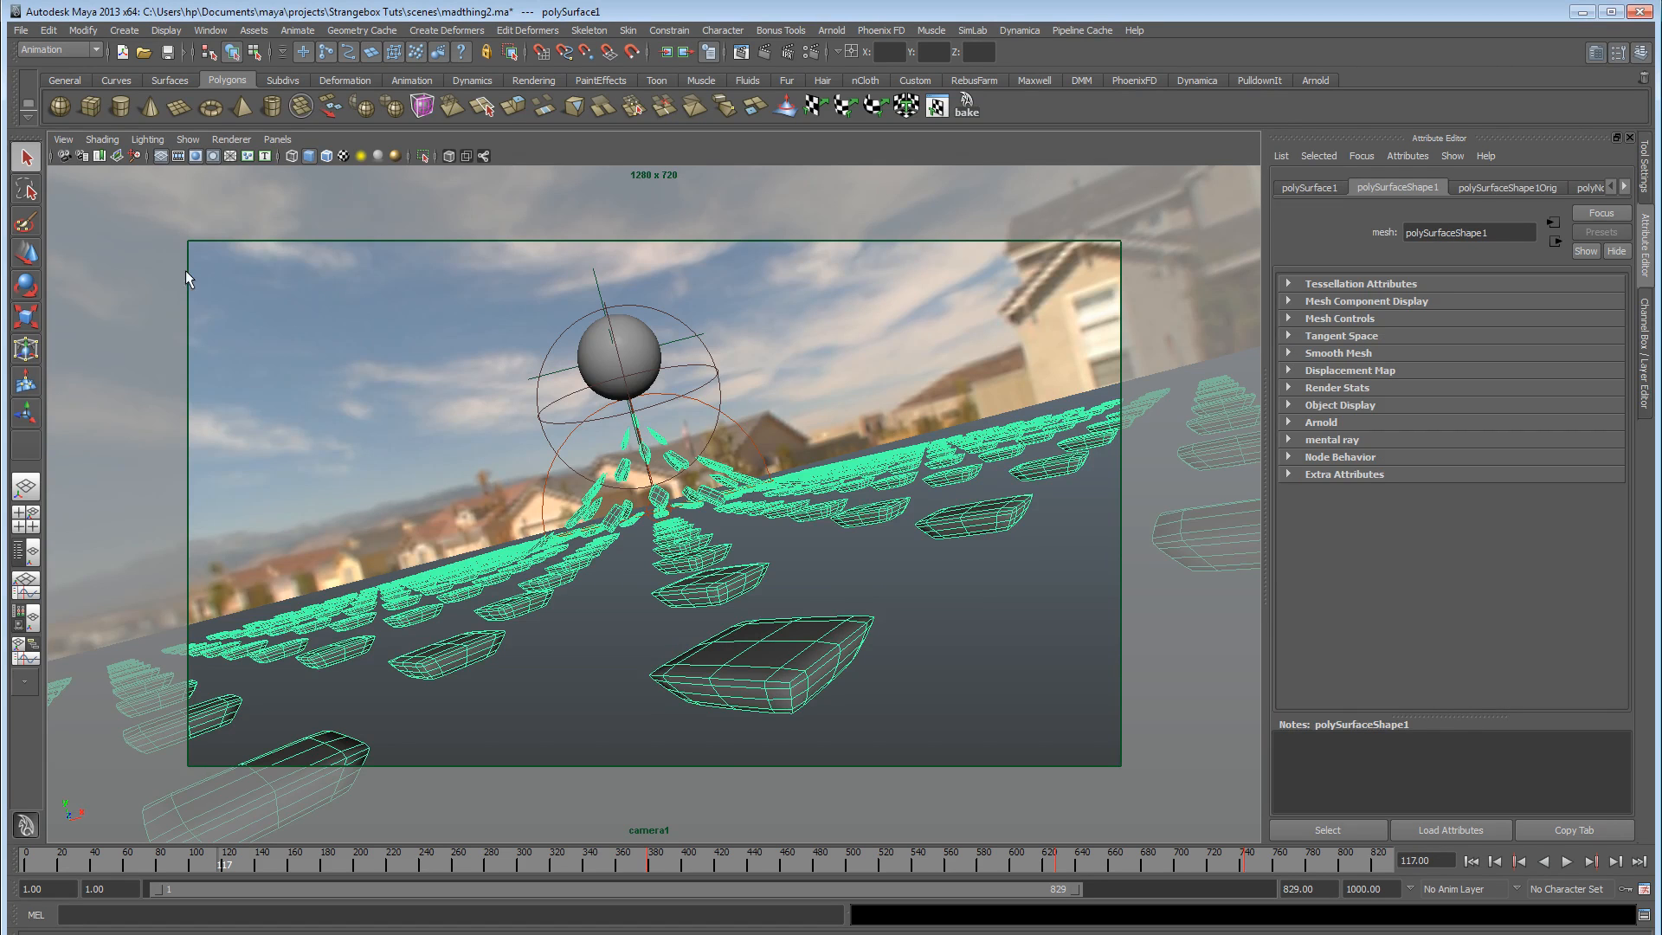
{"action": "left_click", "coordinate": [213, 31]}
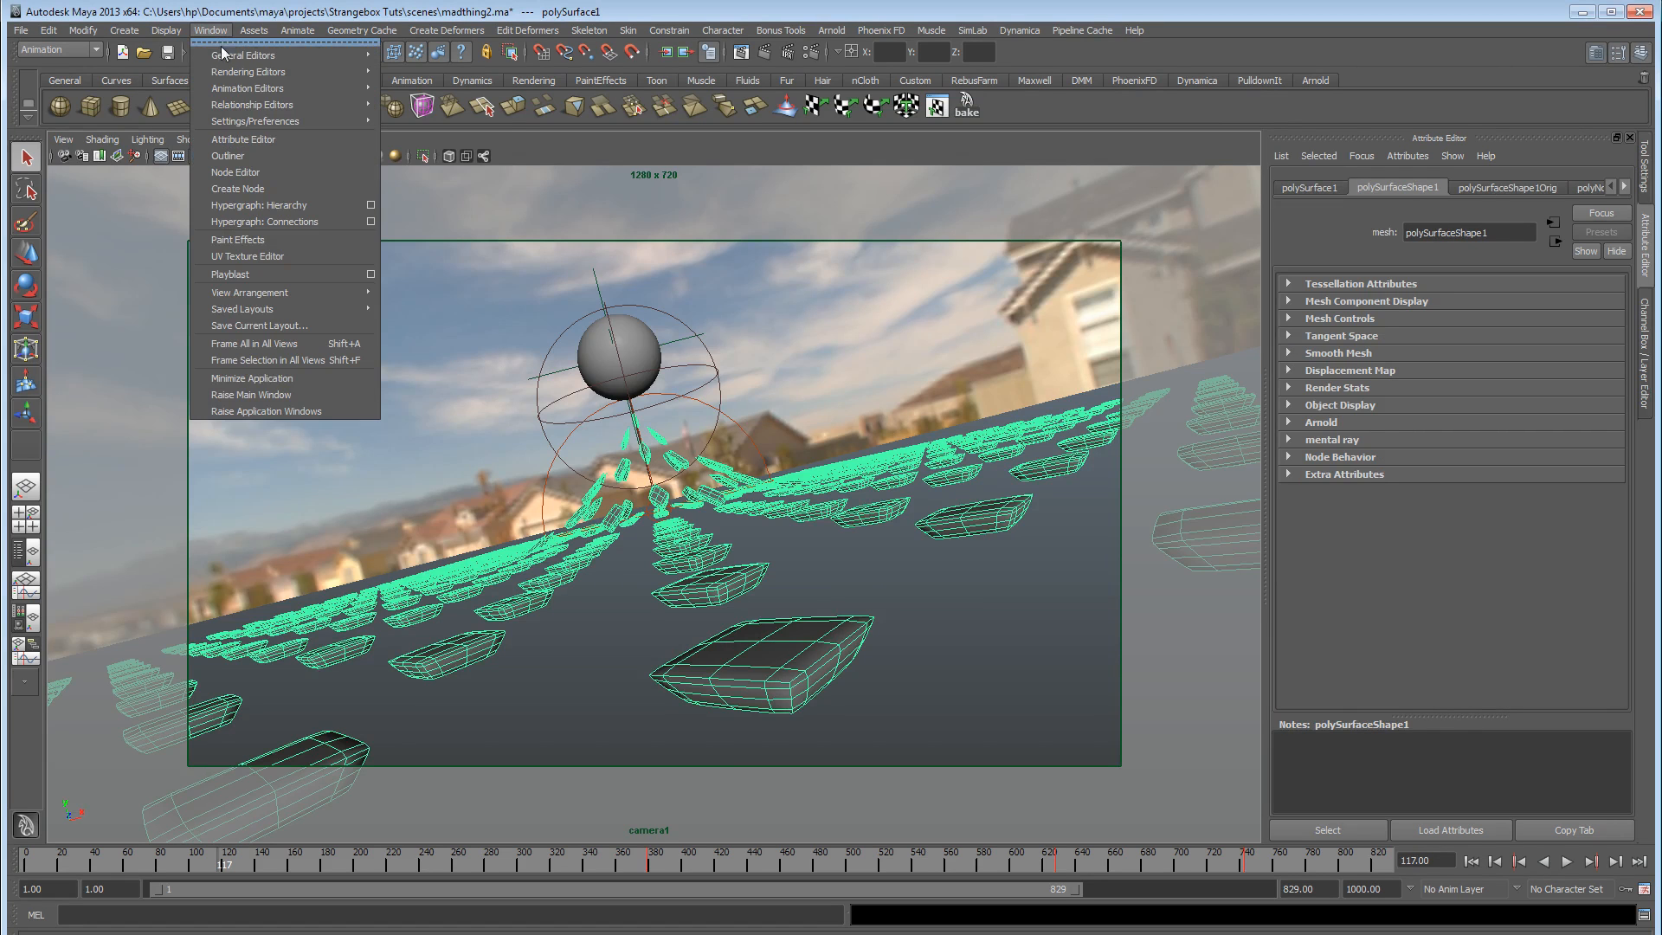
{"action": "mouse_move", "coordinate": [231, 59]}
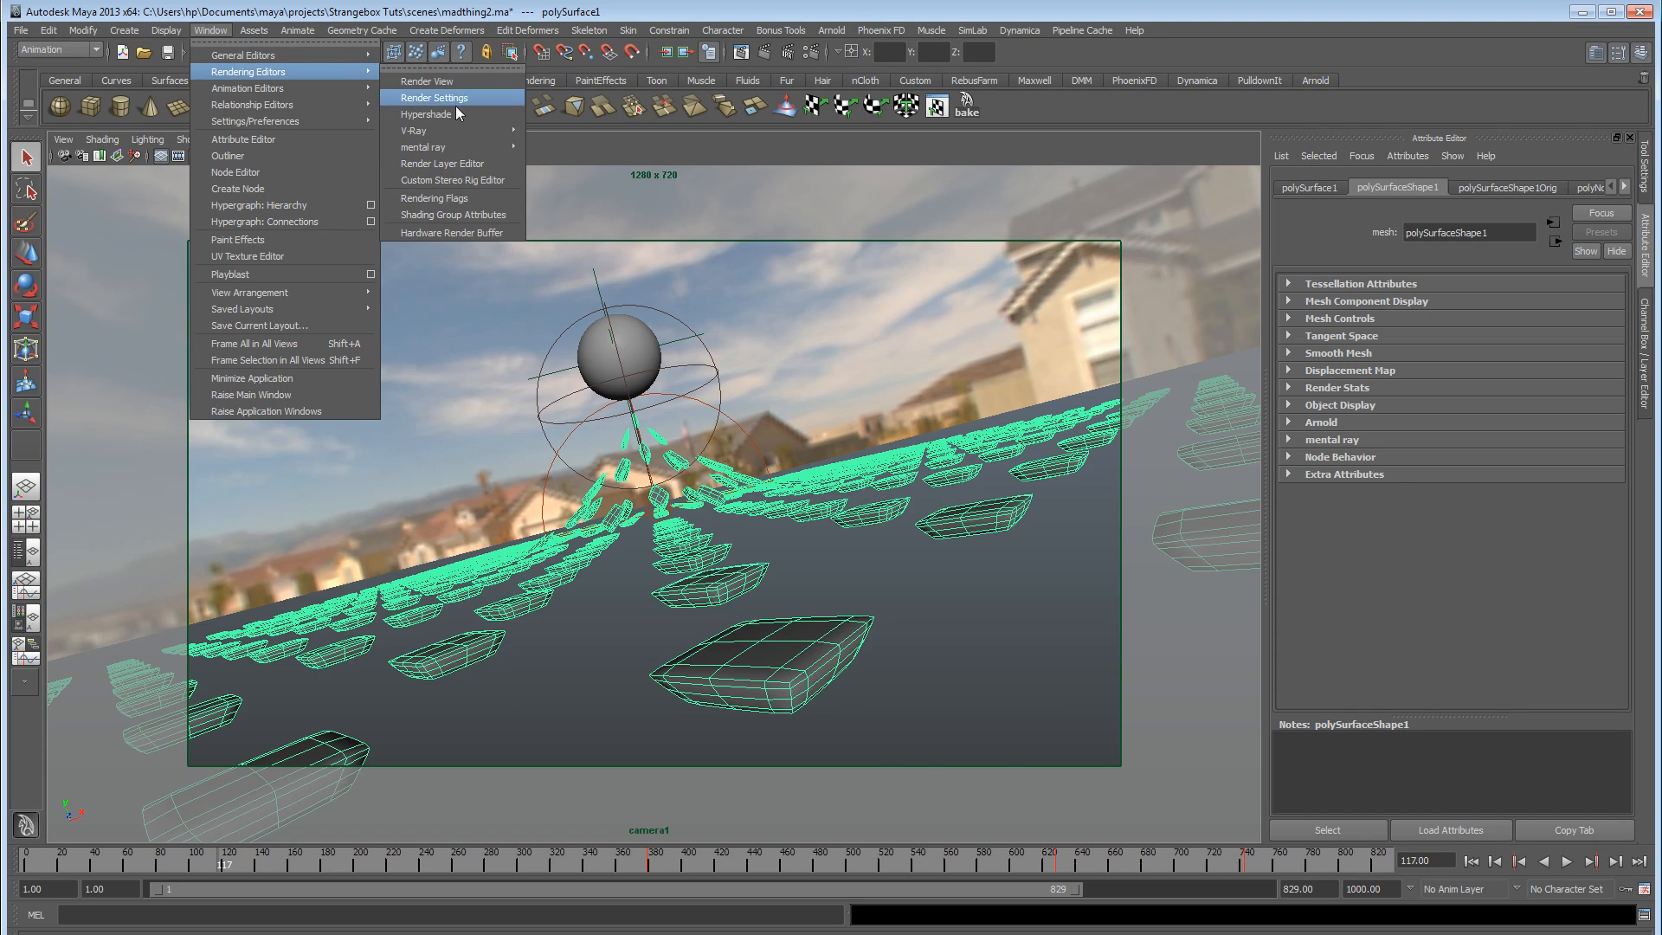
{"action": "left_click", "coordinate": [449, 114]}
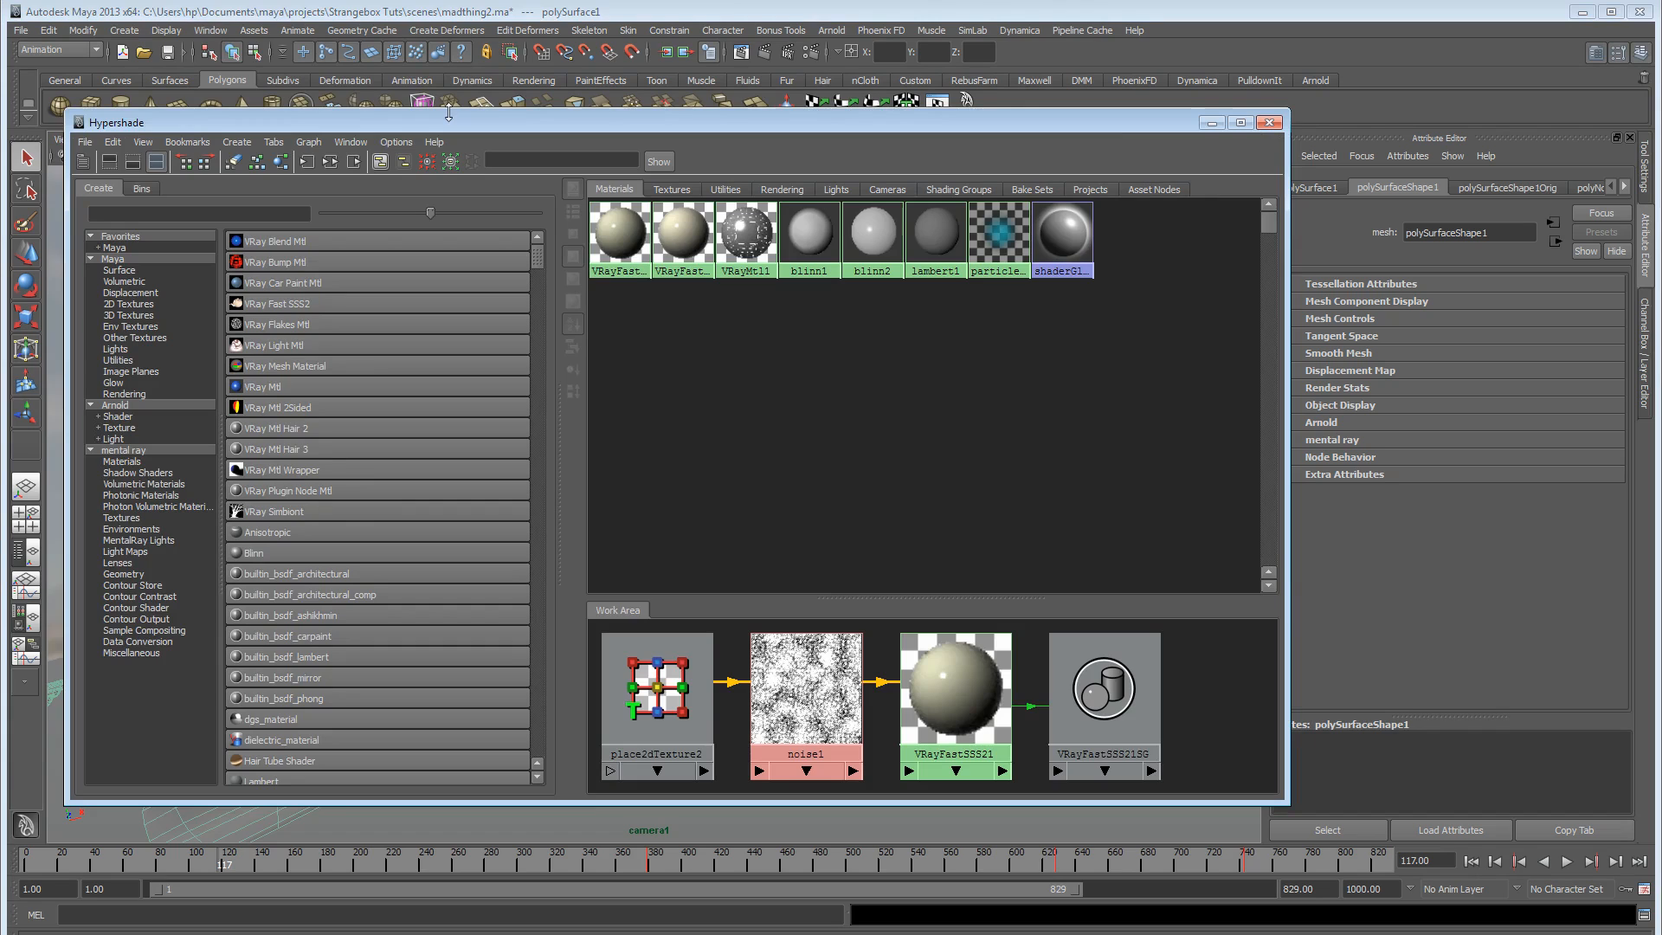
{"action": "left_click", "coordinate": [280, 161]}
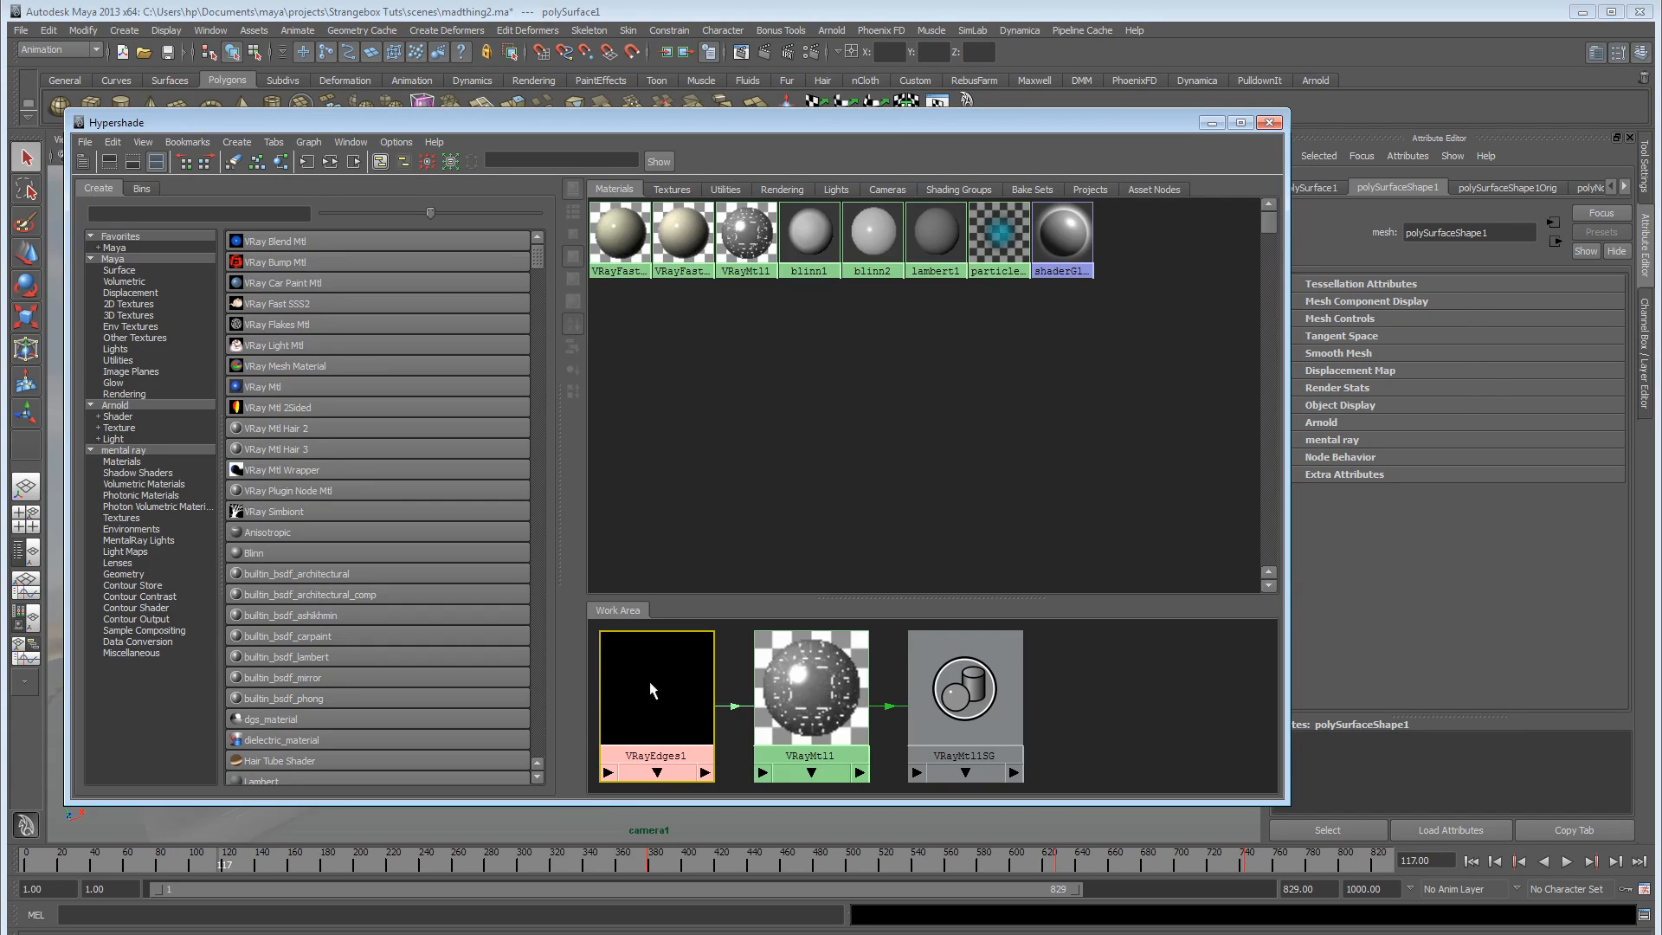
Examine the parameters of the VRayEdges1 texture and the VRayMtl1 material it feeds.
{"action": "left_click", "coordinate": [653, 690]}
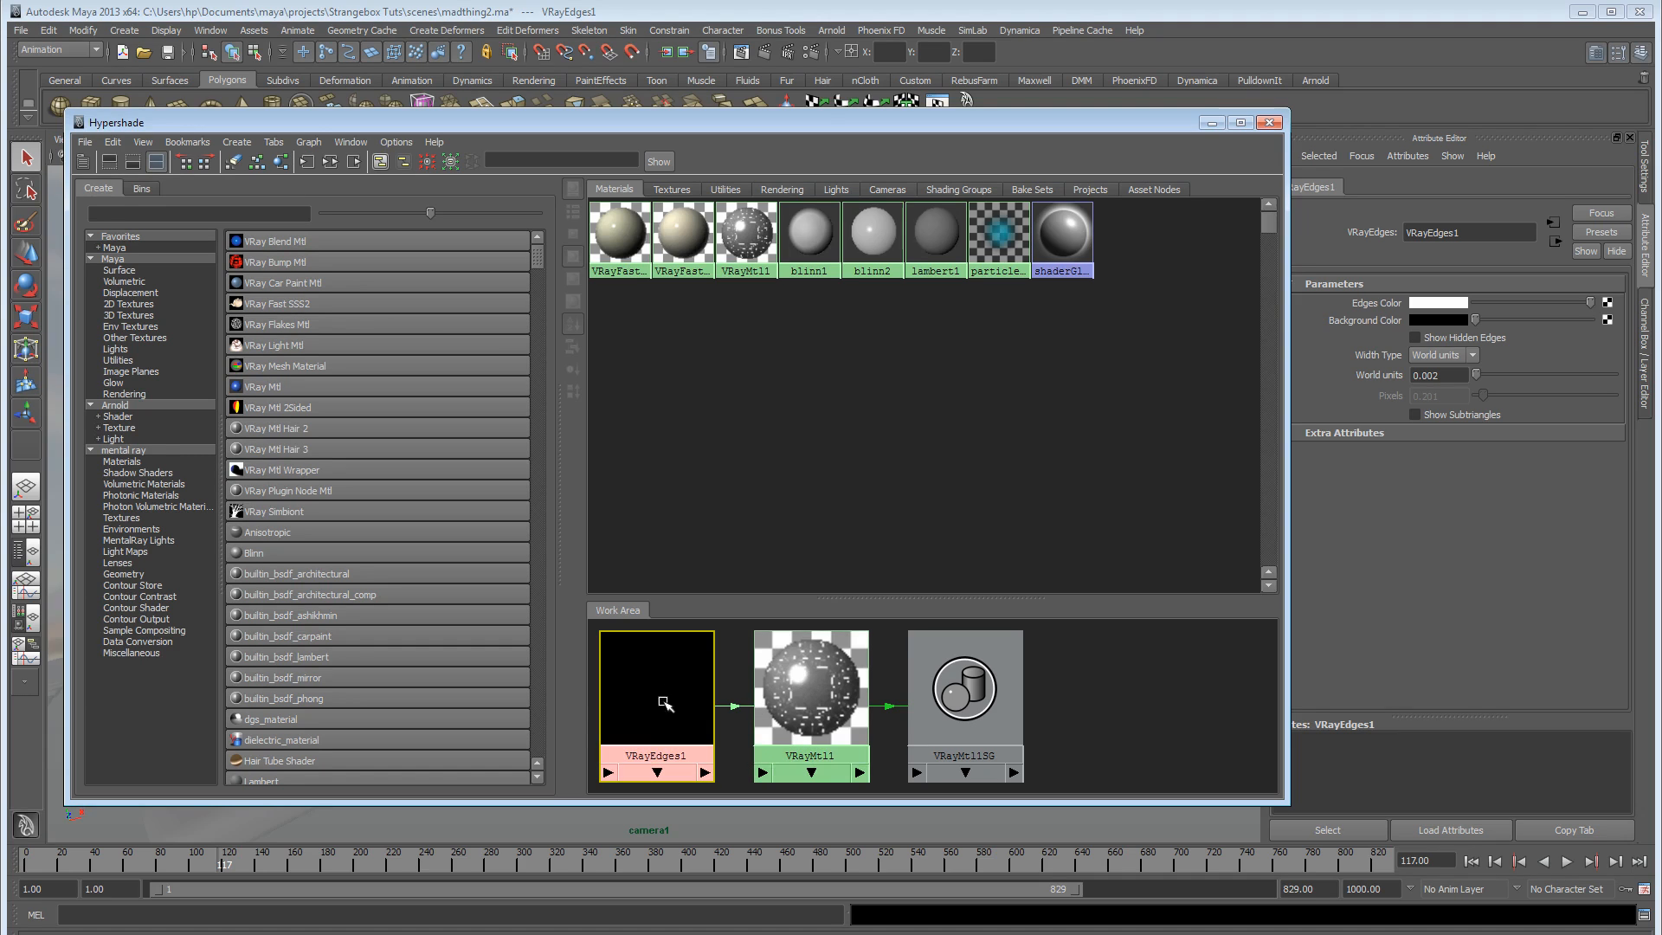
{"action": "left_click", "coordinate": [814, 690]}
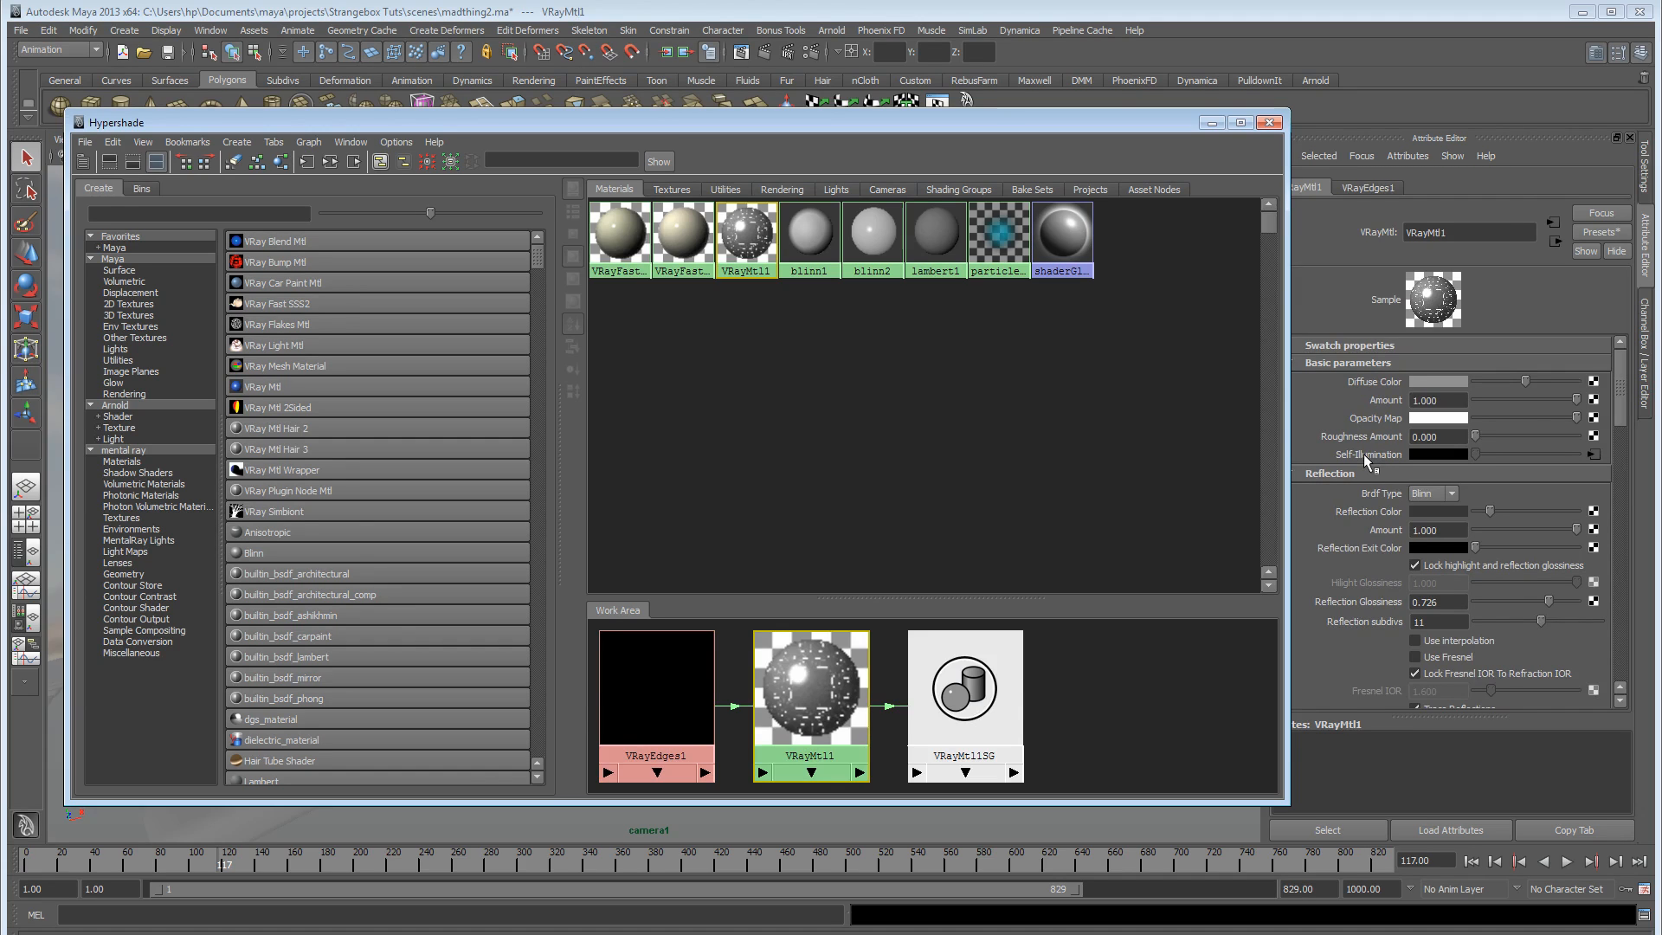
{"action": "left_click", "coordinate": [826, 660]}
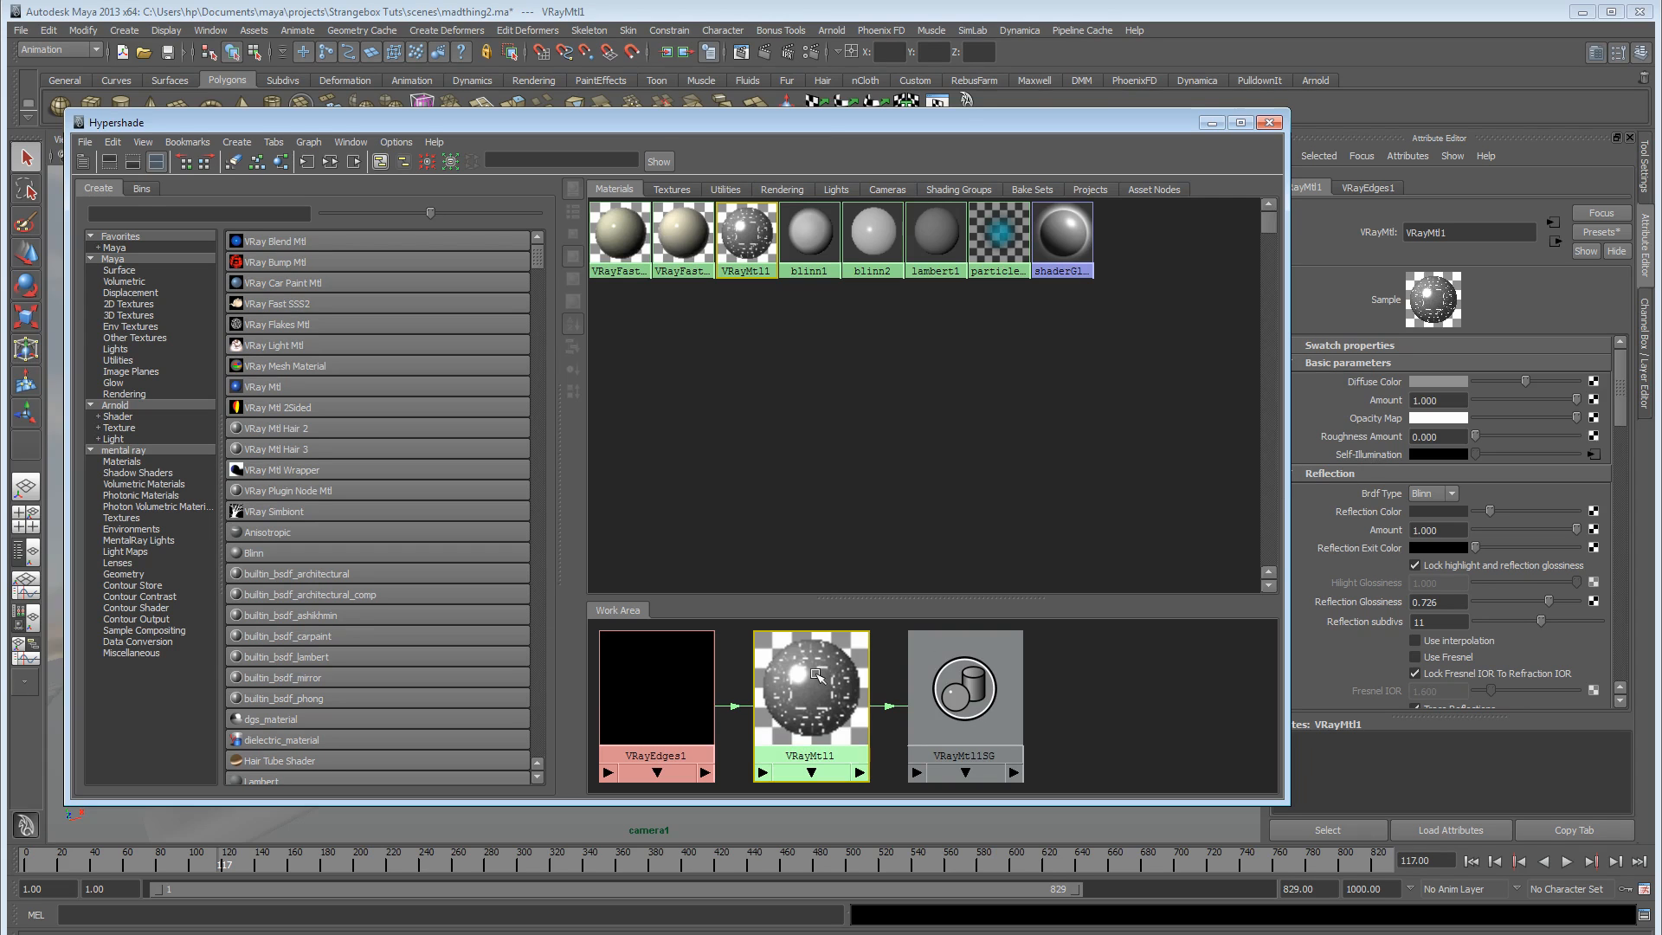
{"action": "left_click", "coordinate": [1212, 122]}
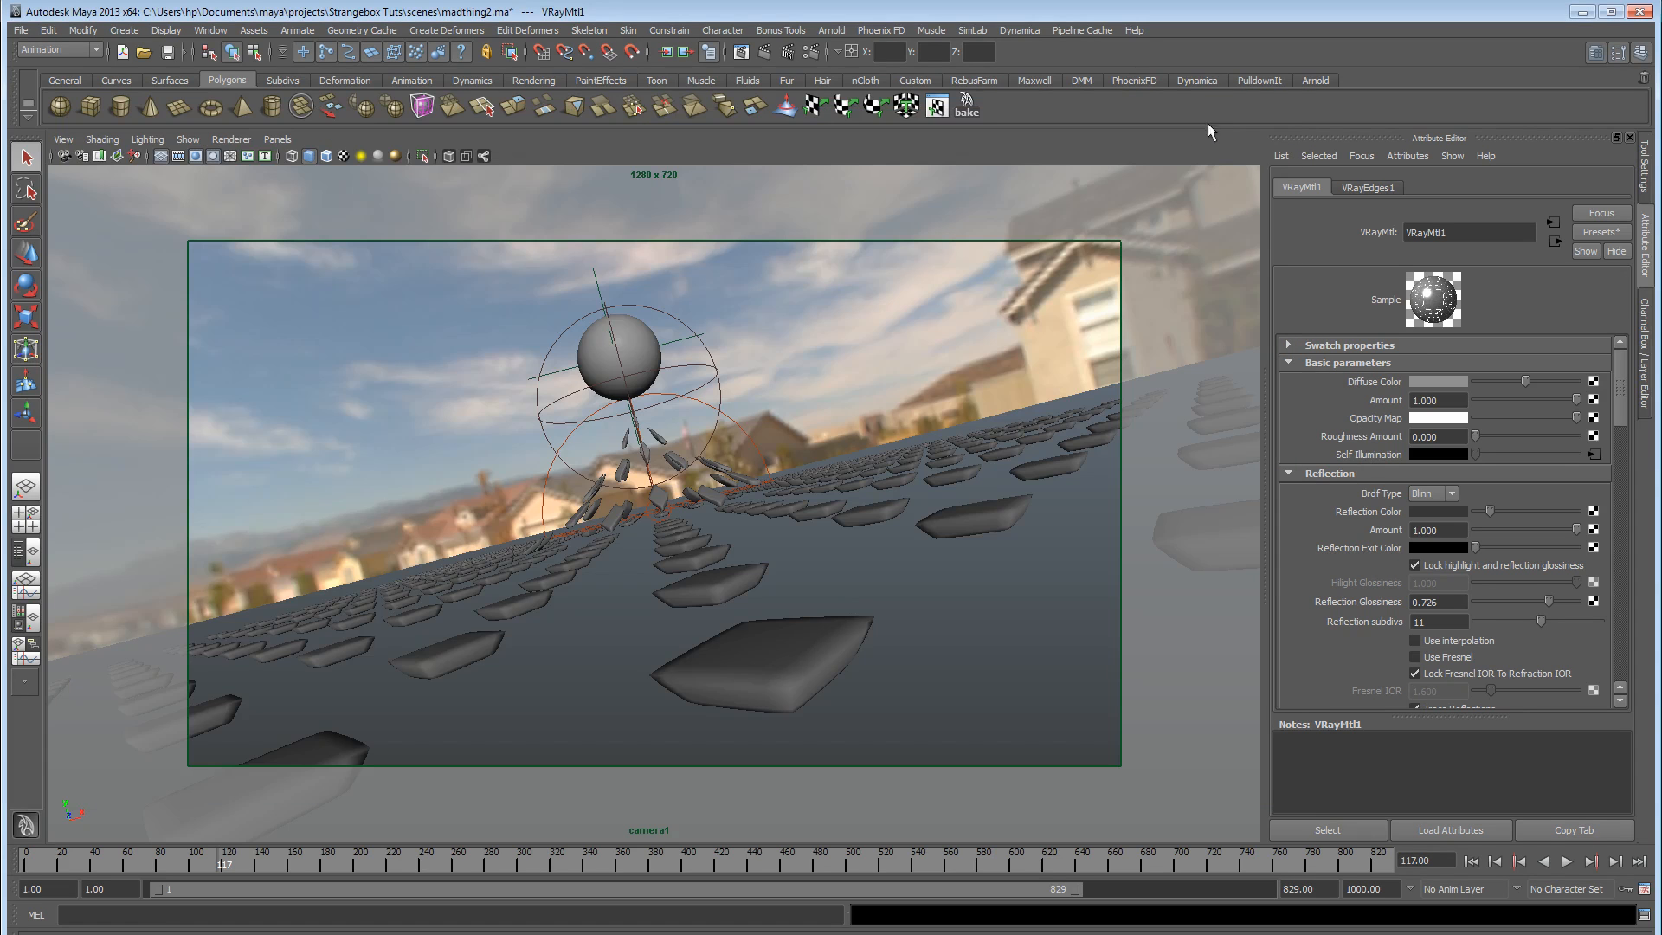
Preview the scene with textured display, return to plain shaded display and clear the selection.
{"action": "key", "text": "6"}
{"action": "left_click", "coordinate": [791, 672]}
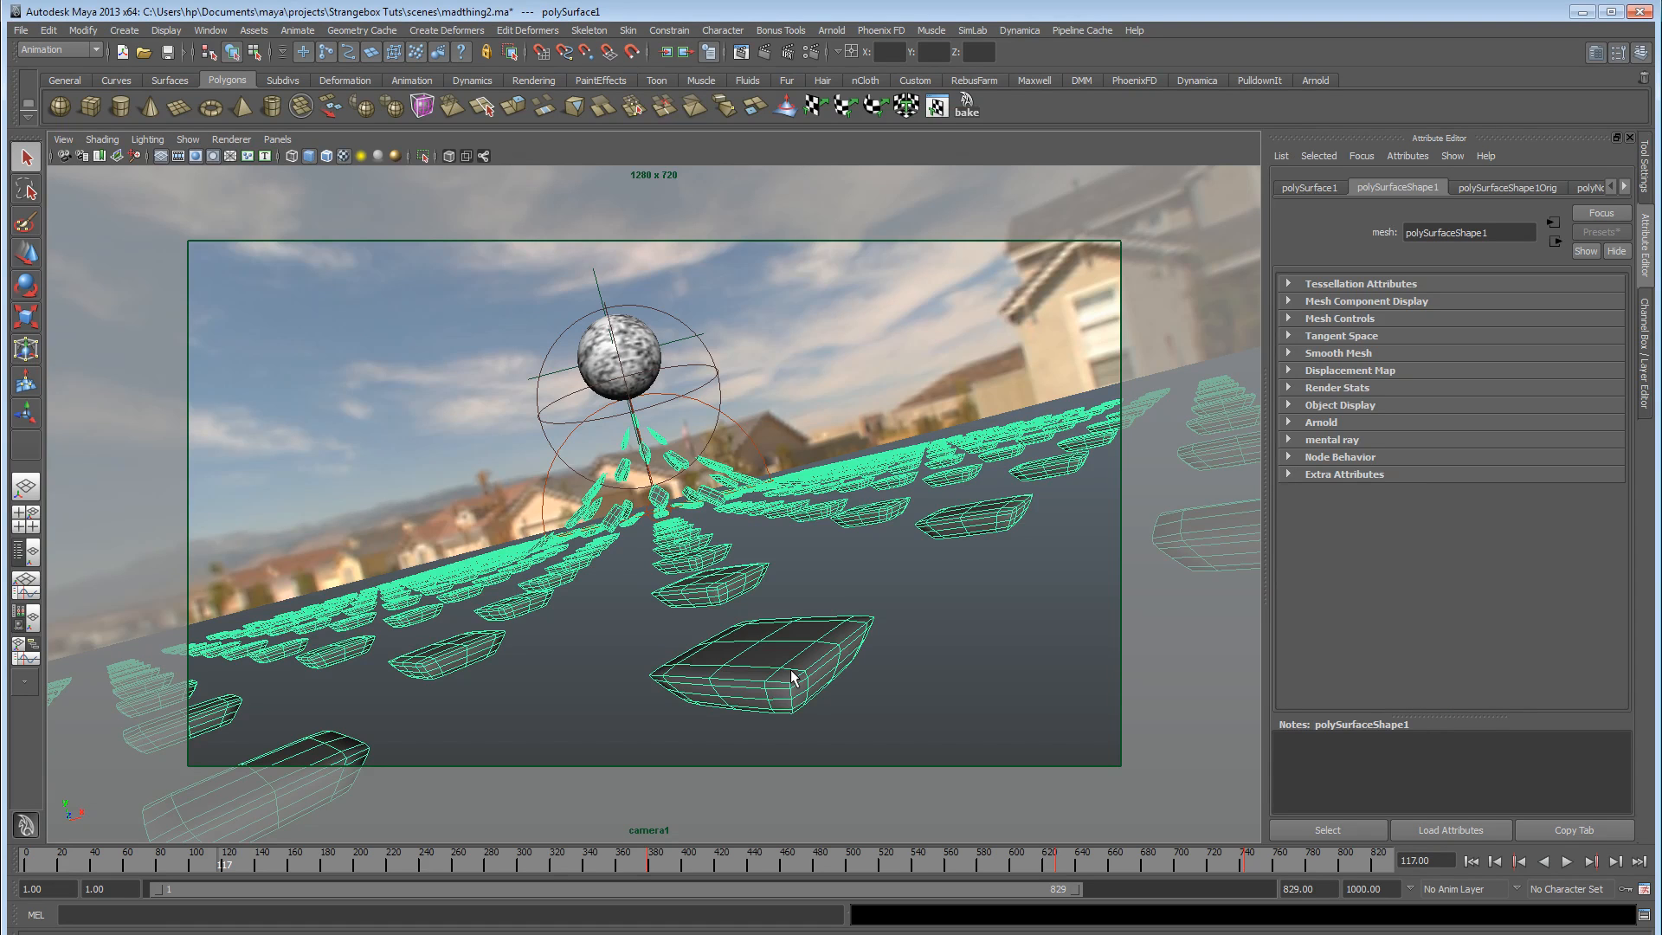
{"action": "key", "text": "5"}
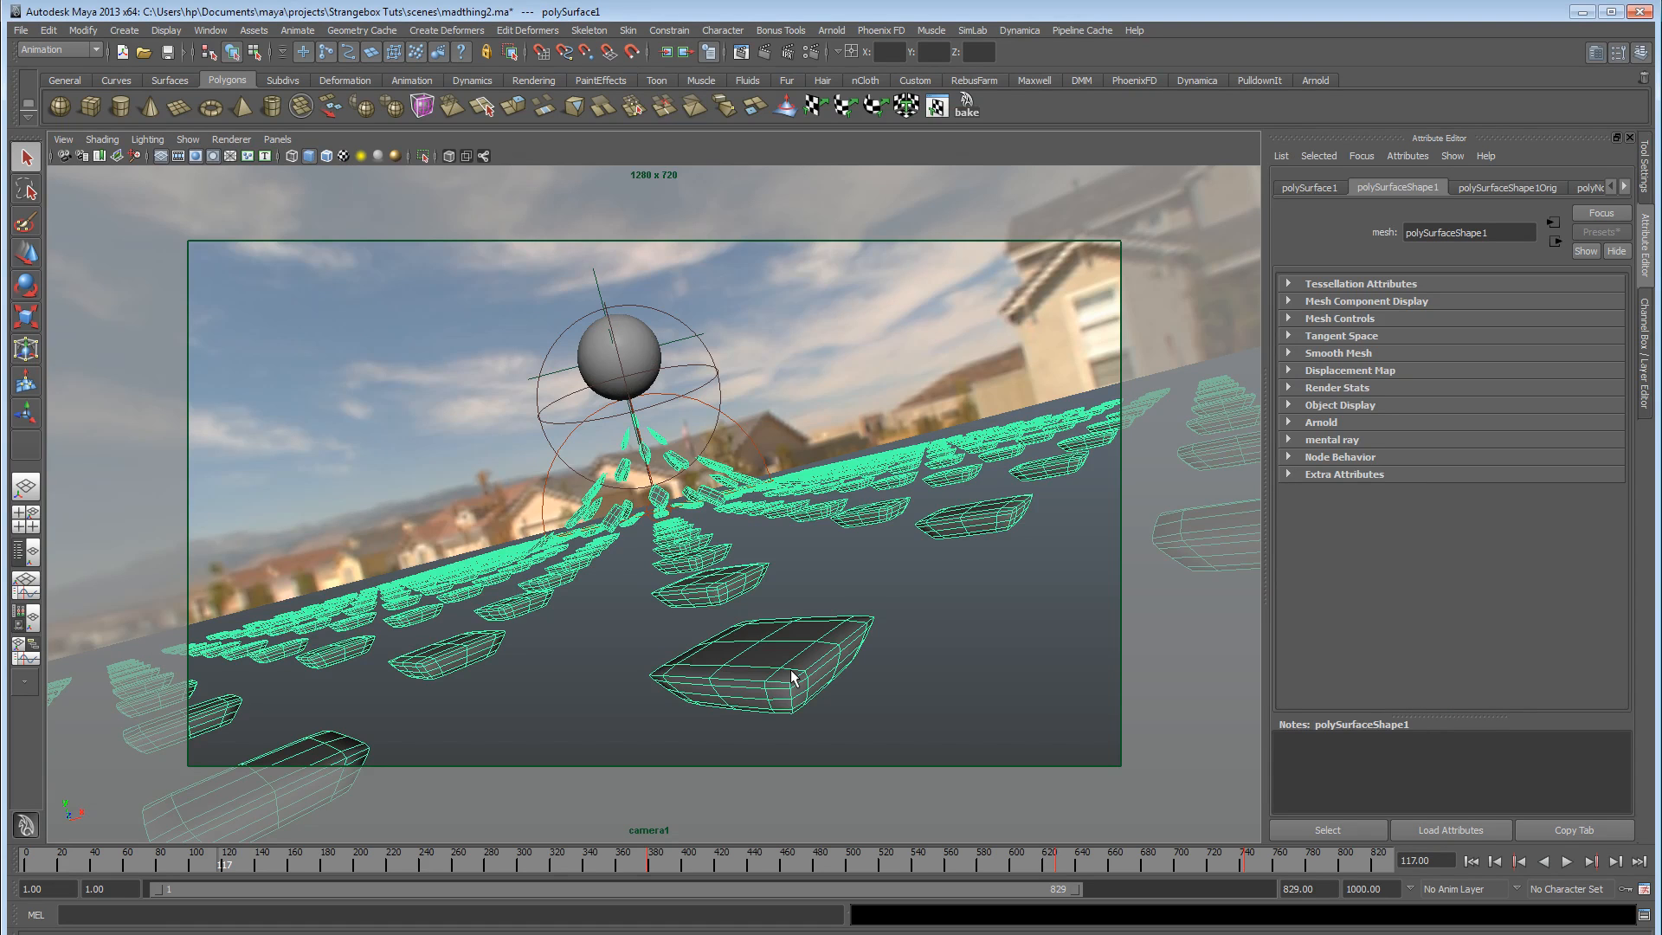
{"action": "left_click", "coordinate": [969, 618]}
Open the V-Ray render settings.
{"action": "left_click", "coordinate": [811, 51]}
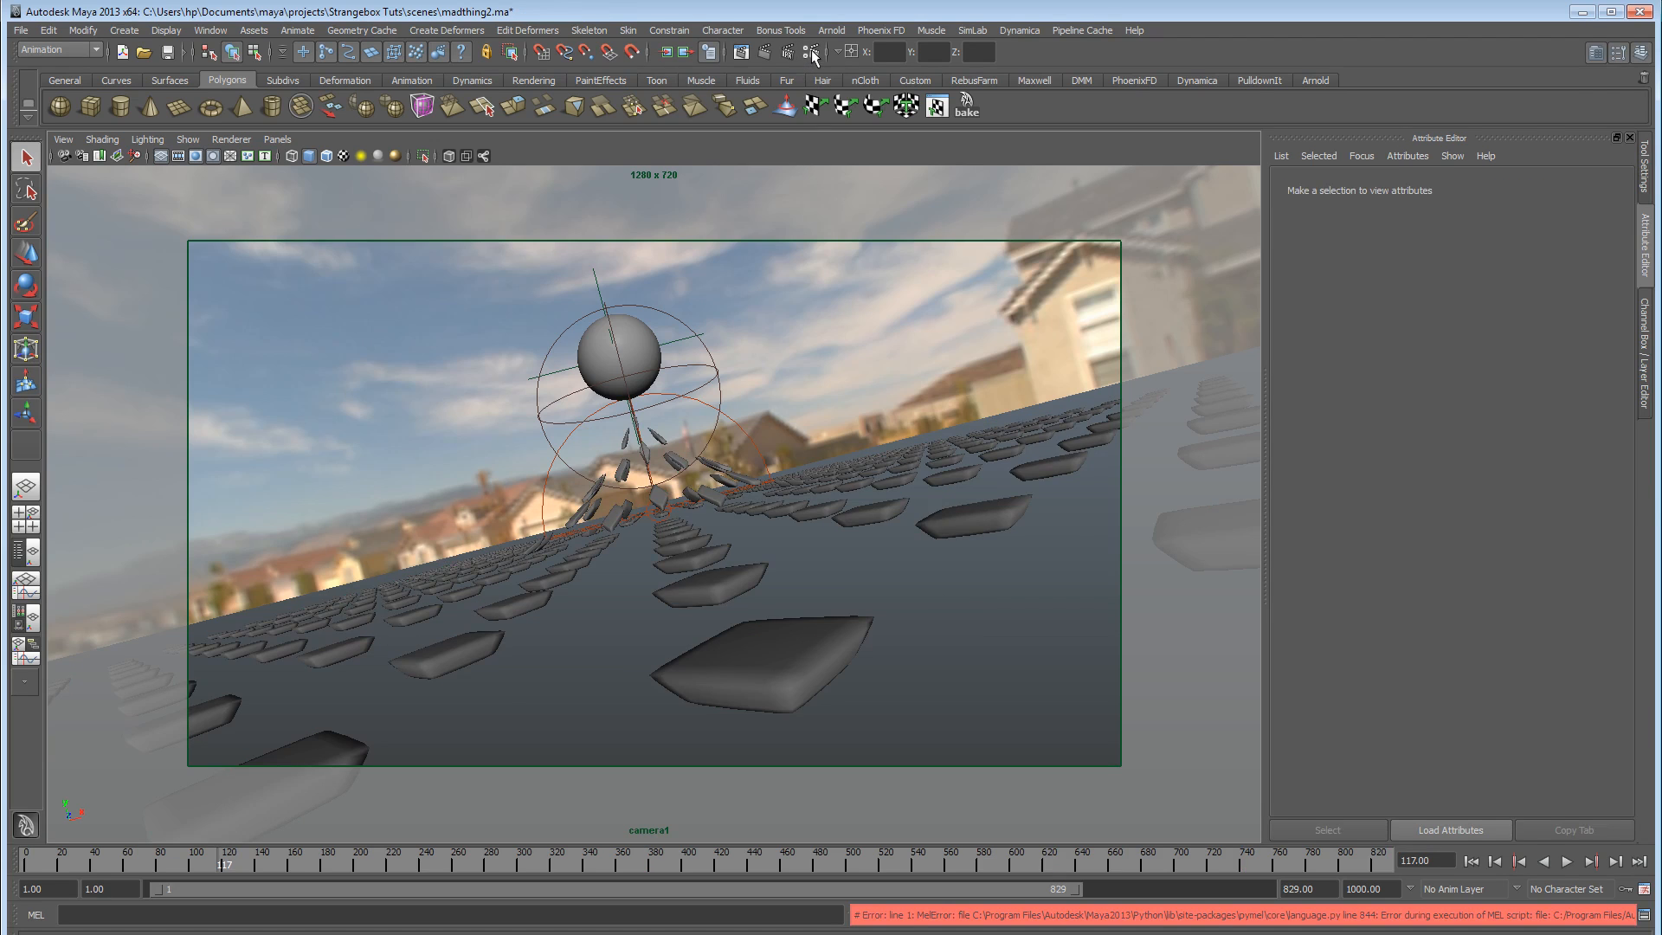
{"action": "left_click", "coordinate": [788, 54]}
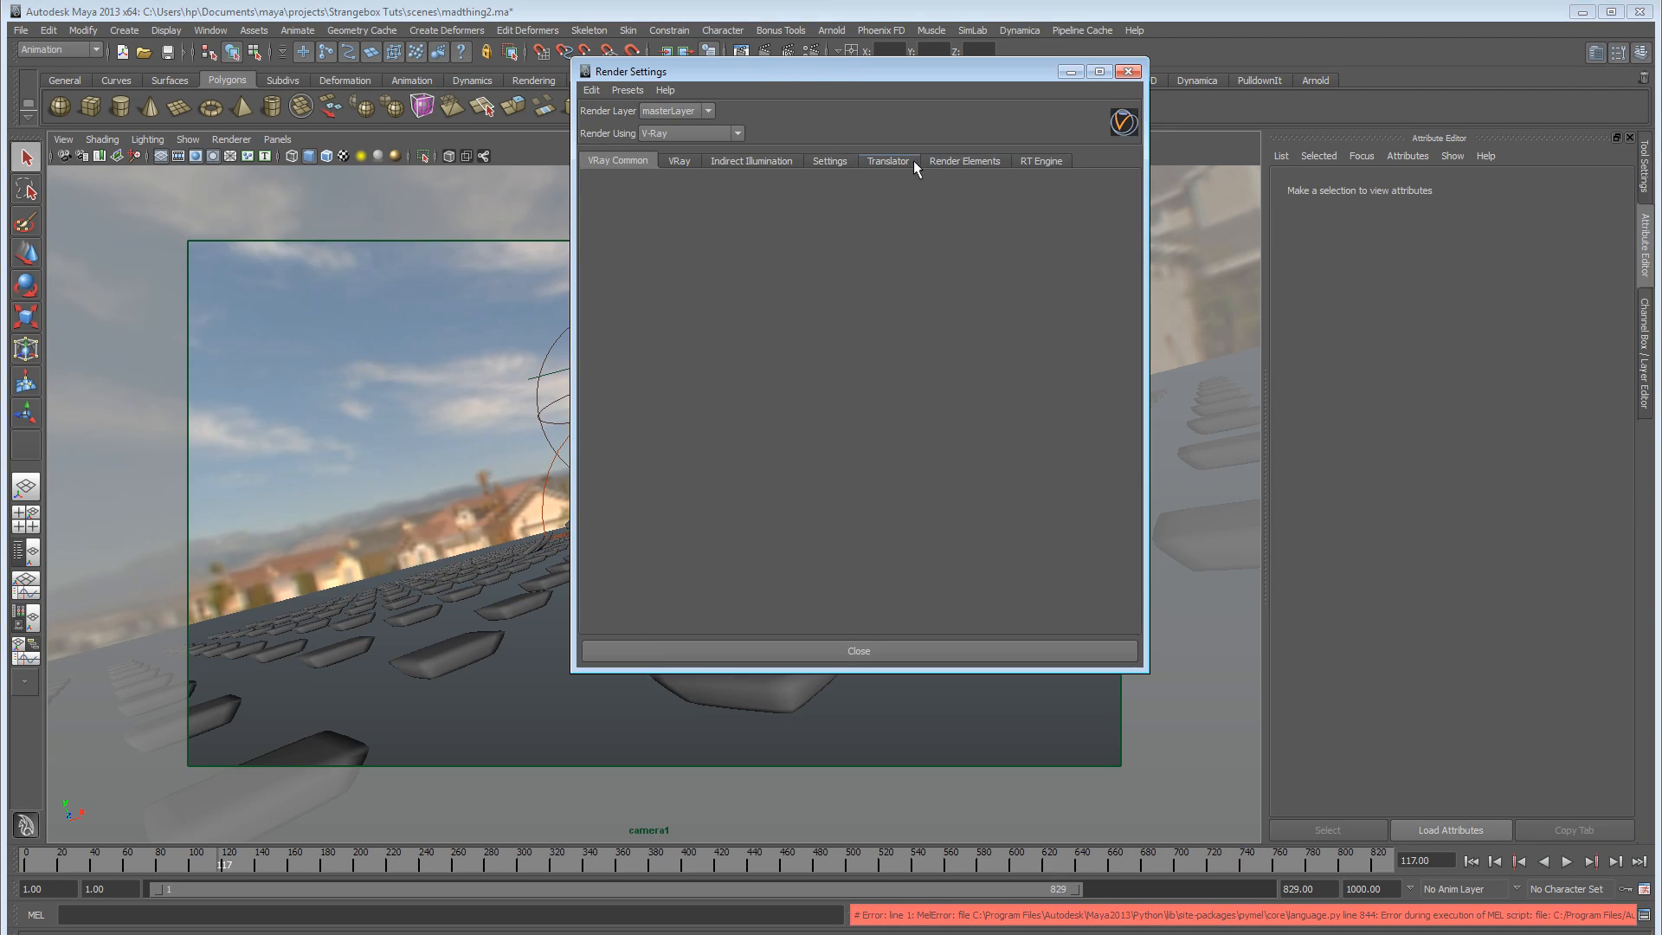
Review the added SSS, Self Illumination, Specular and Z-depth render elements, and close the render settings.
{"action": "left_click", "coordinate": [954, 163]}
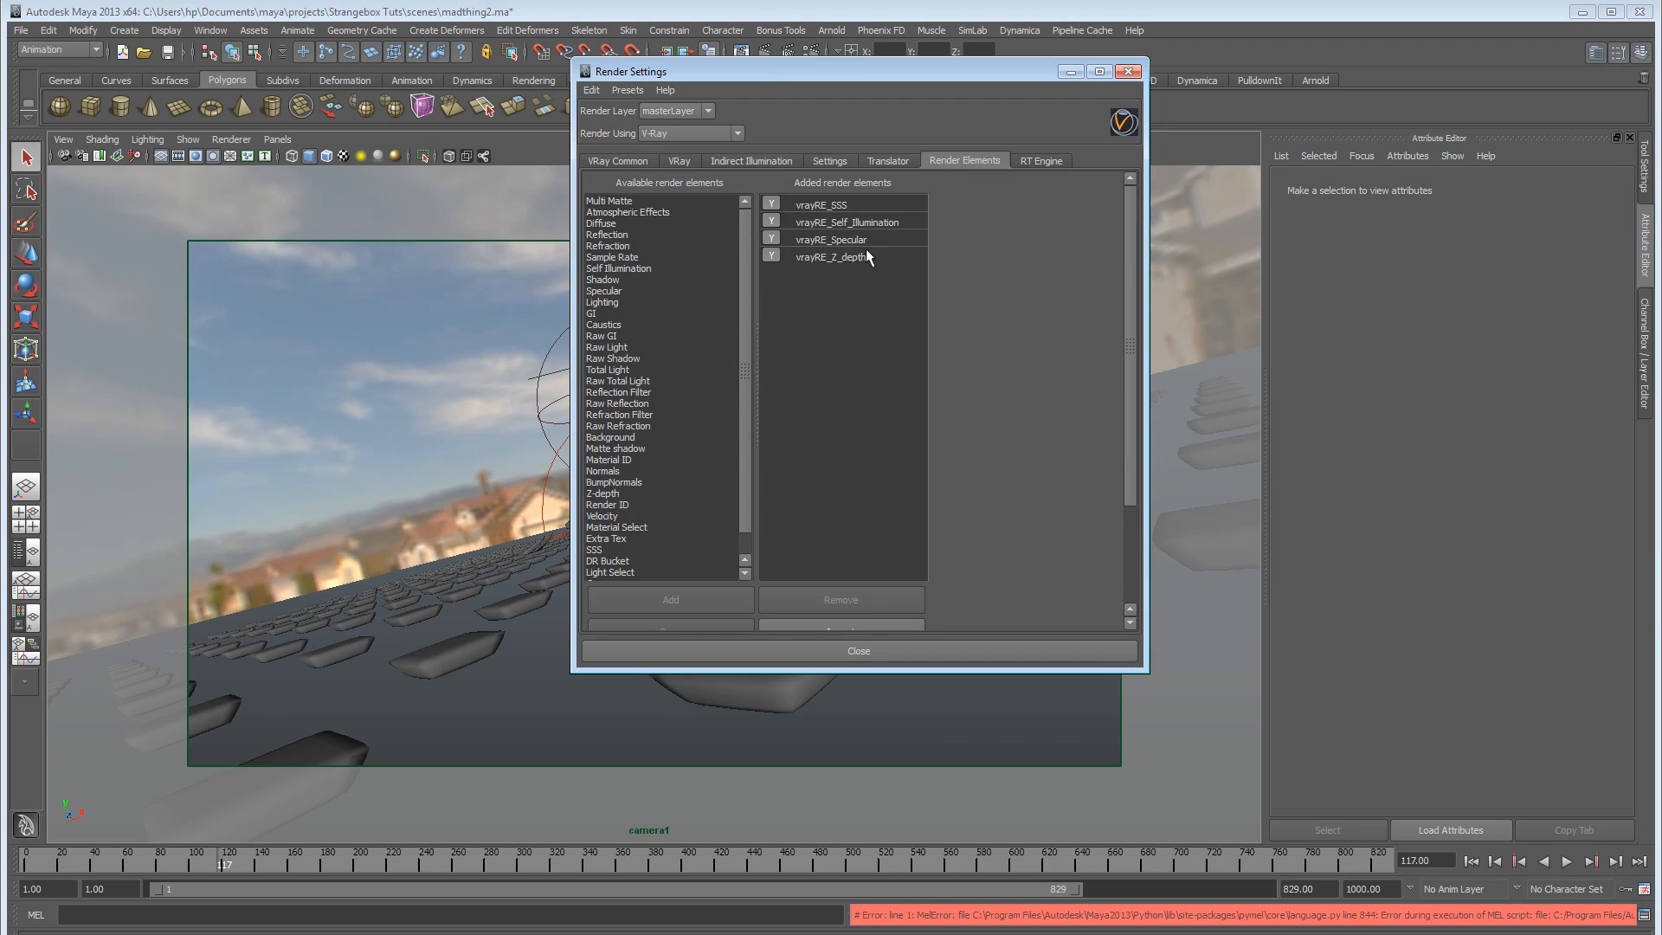
{"action": "left_click", "coordinate": [871, 222]}
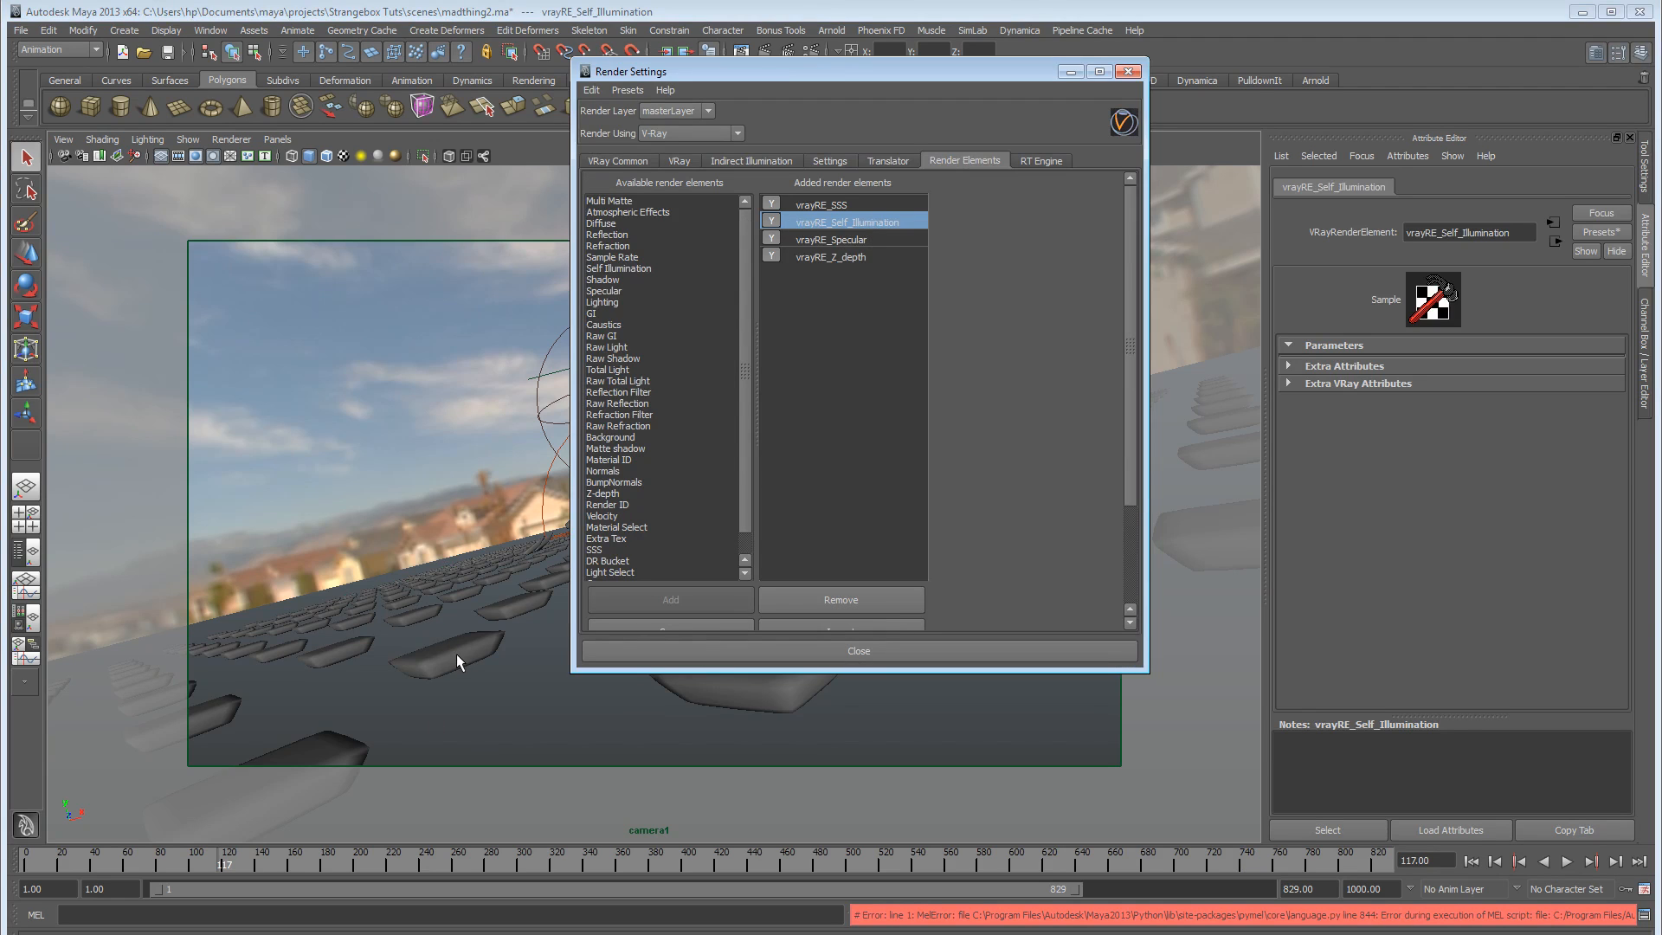
{"action": "left_click", "coordinate": [851, 258]}
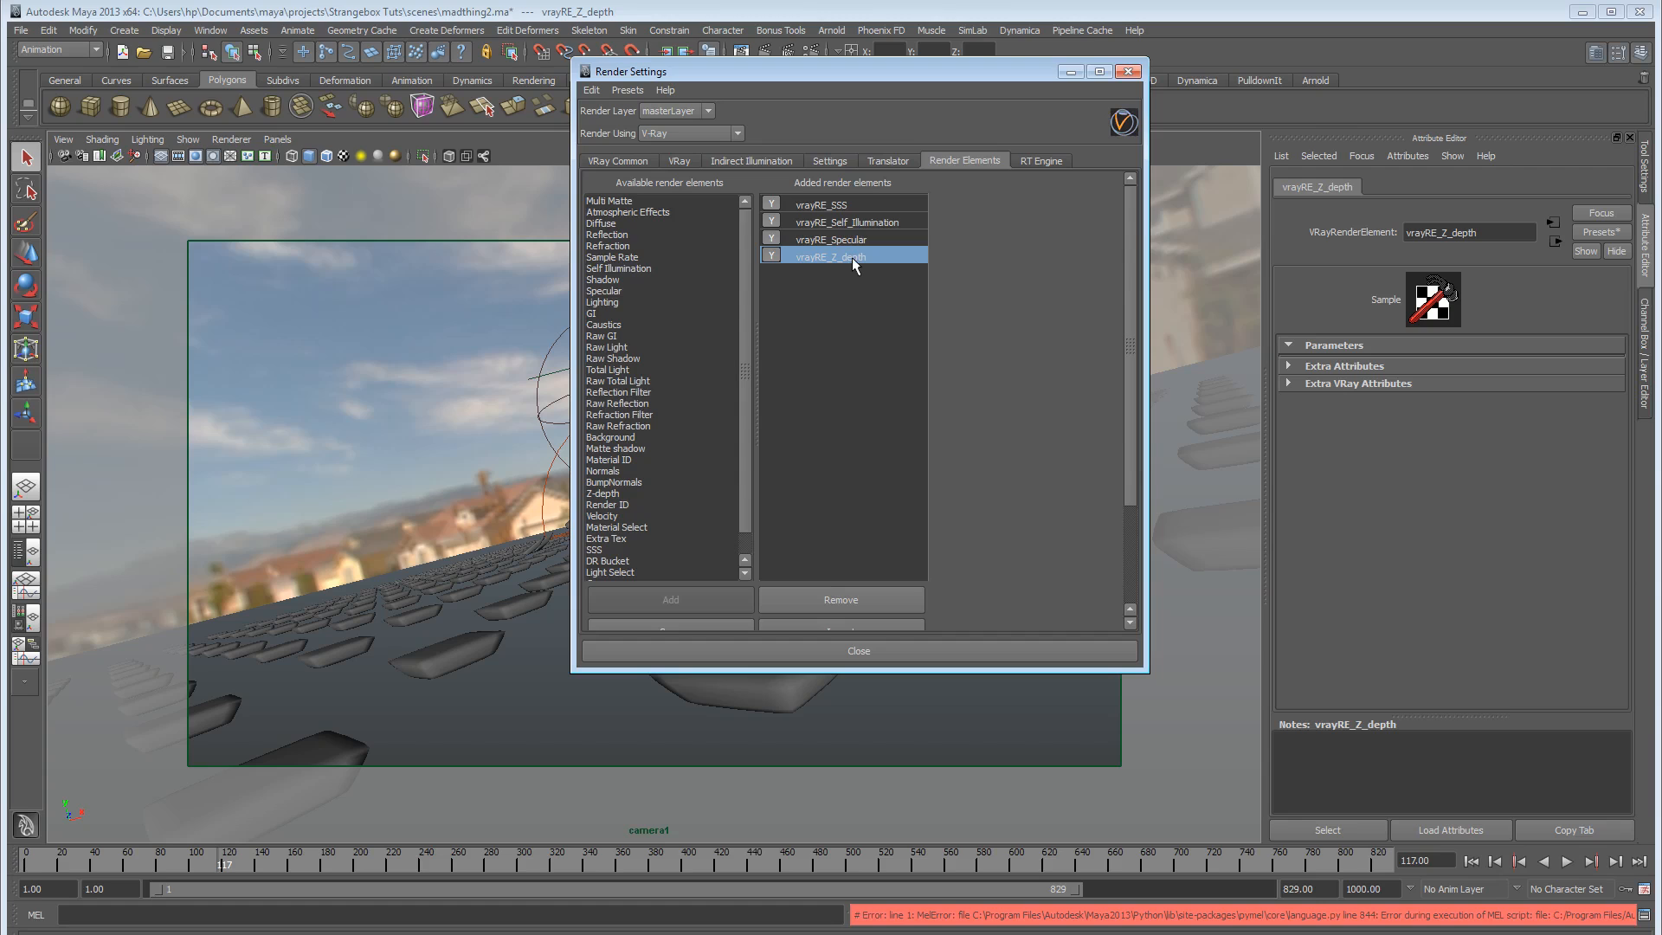
{"action": "left_click", "coordinate": [844, 207]}
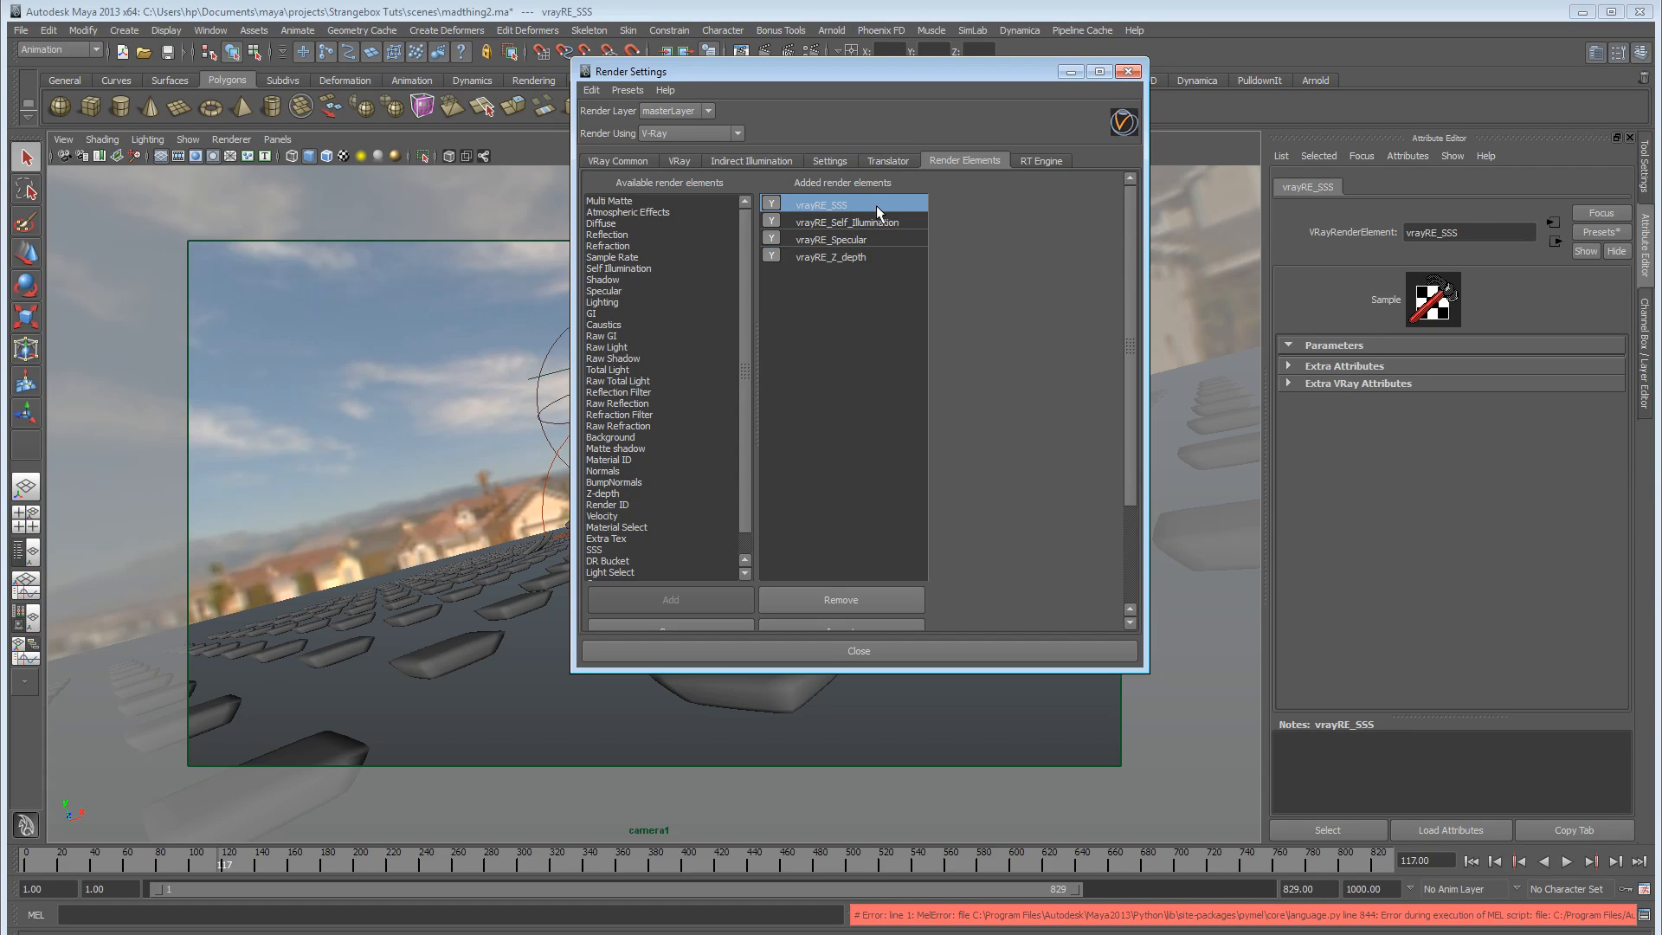
{"action": "left_click", "coordinate": [848, 240]}
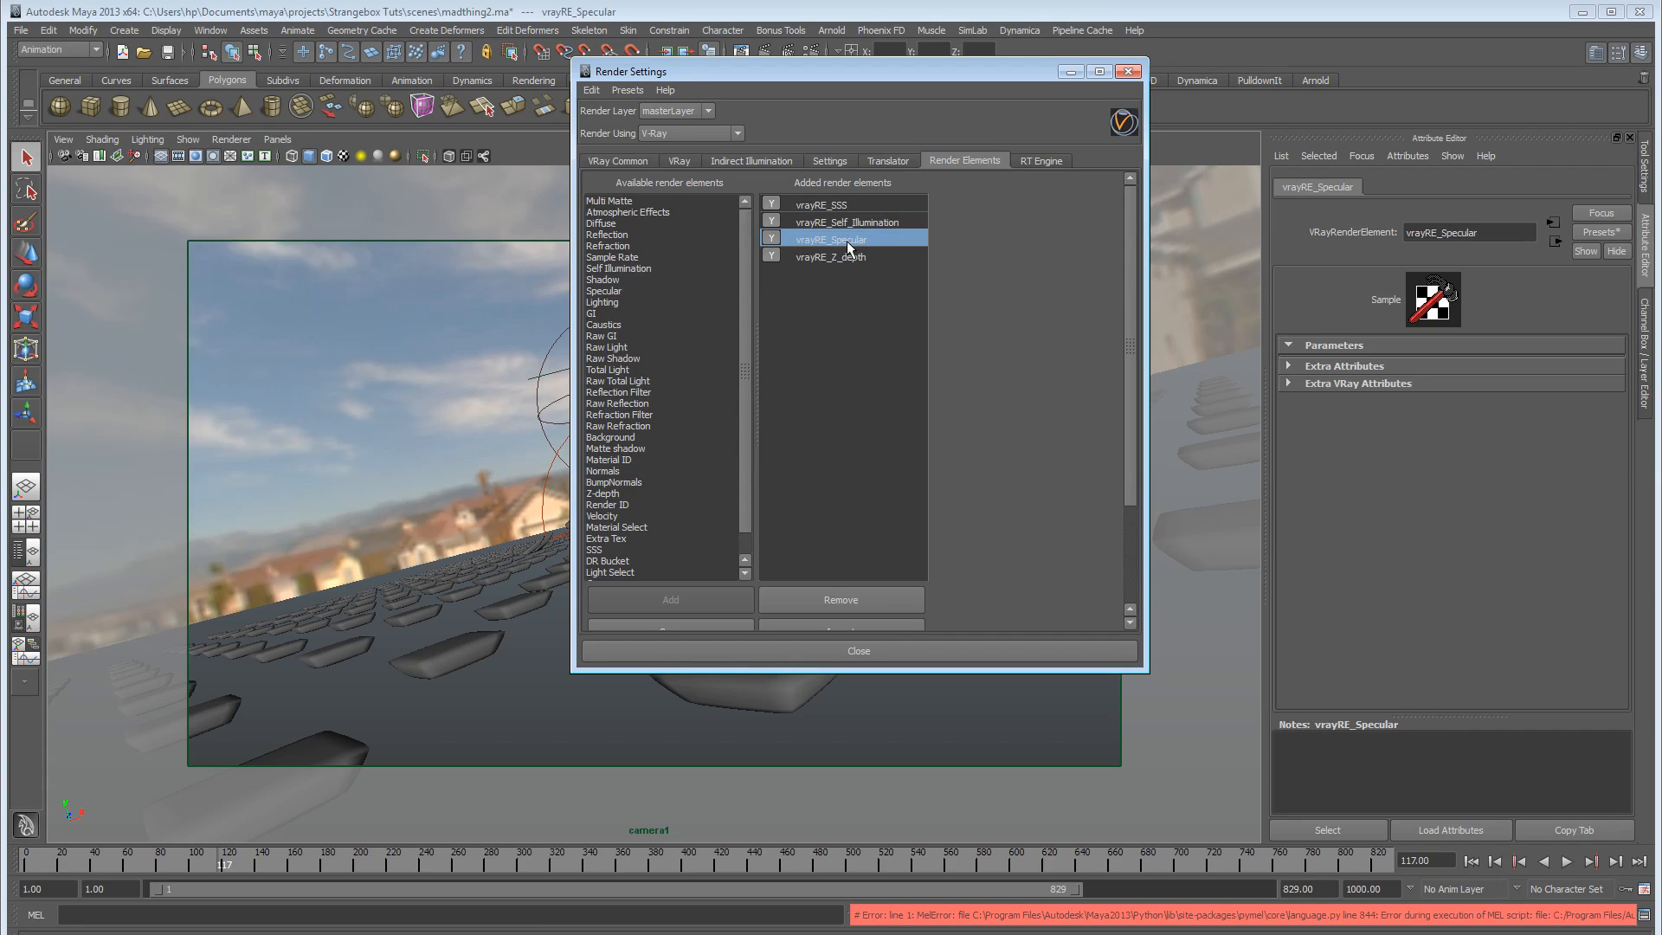
{"action": "left_click", "coordinate": [849, 257]}
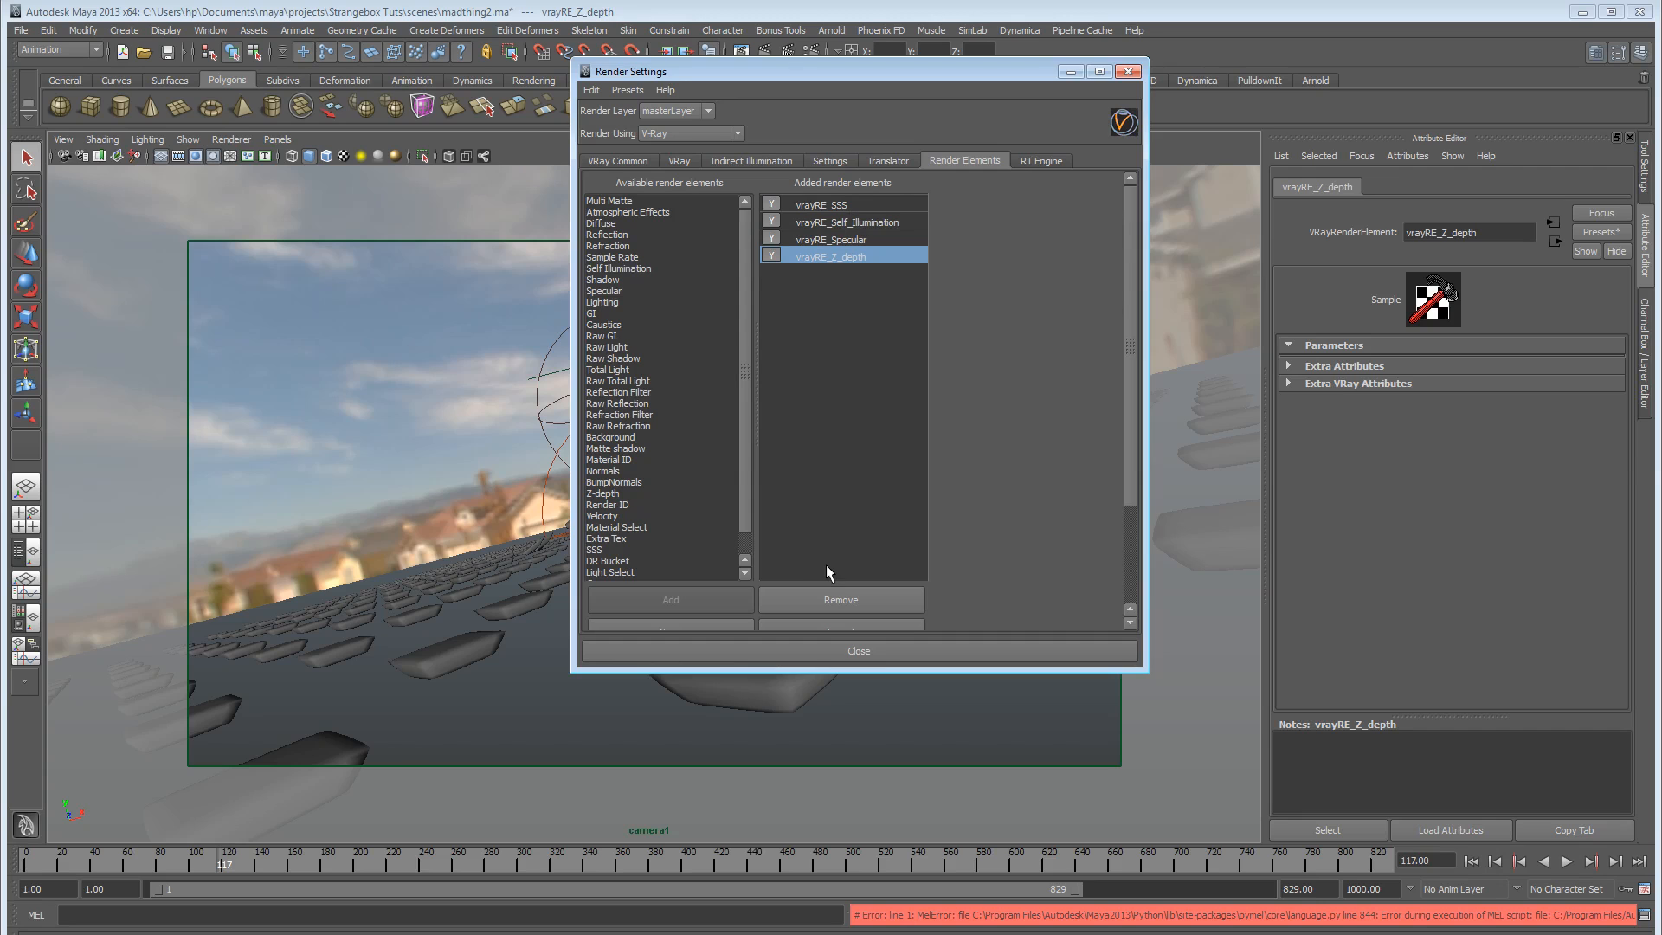
{"action": "left_click", "coordinate": [829, 648]}
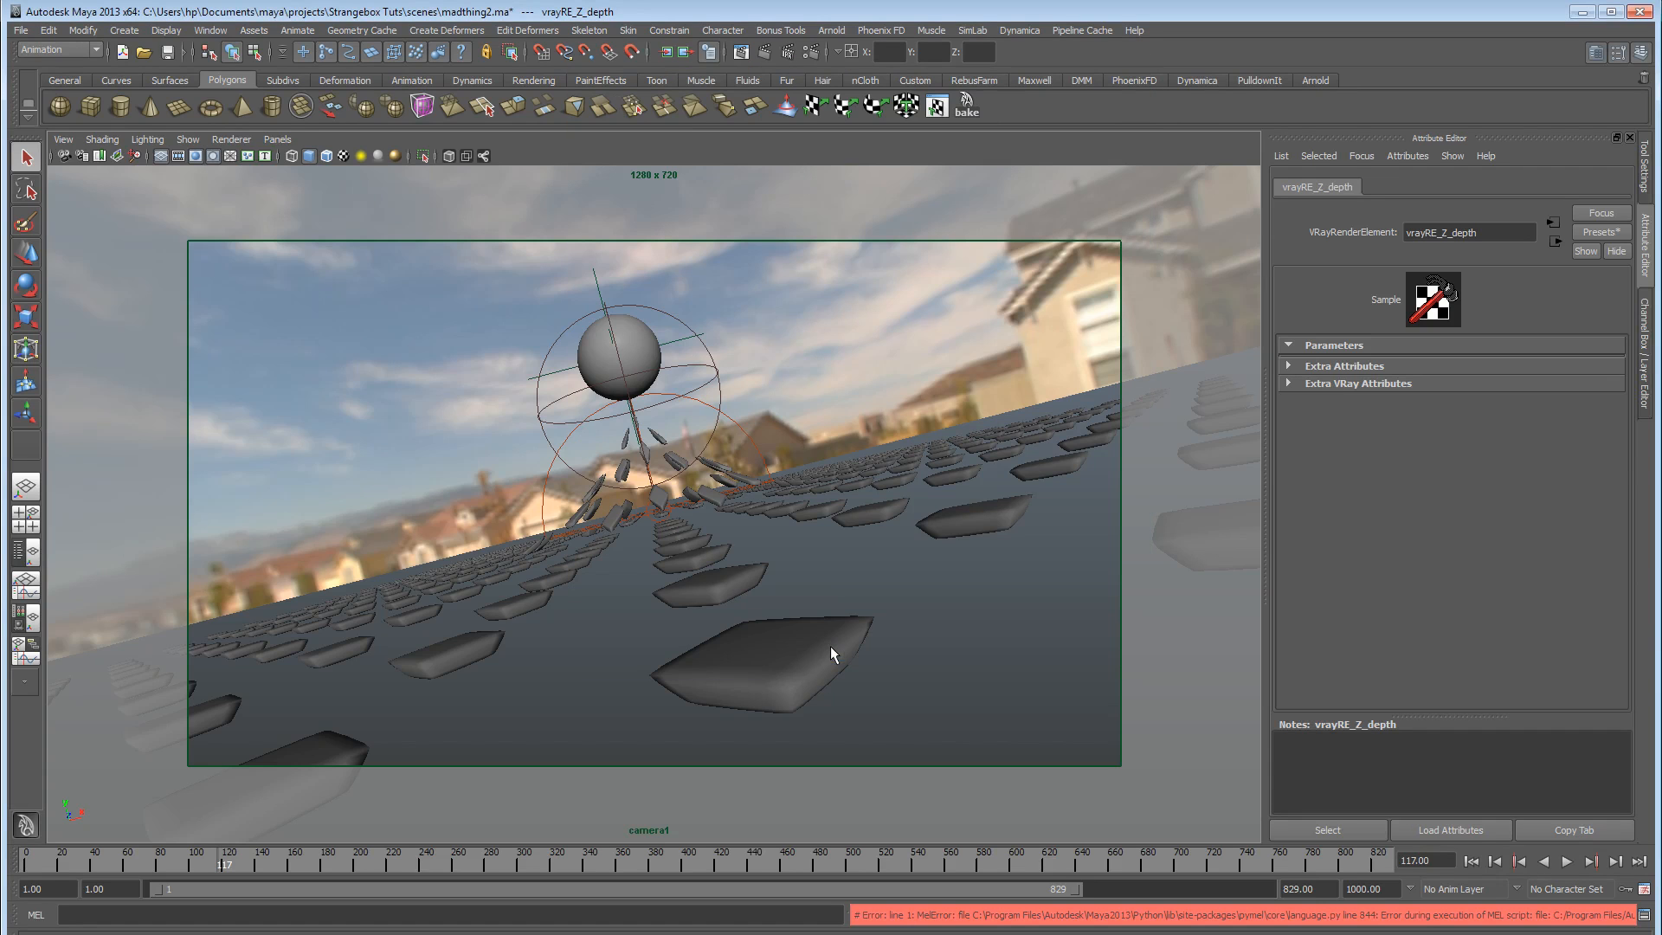
Switch to After Effects, preview the selfIllum composition and return the current time to 0:00:00:00.
{"action": "left_click", "coordinate": [1583, 12]}
{"action": "mouse_move", "coordinate": [1009, 750]}
{"action": "left_mouse_down"}
{"action": "mouse_move", "coordinate": [954, 749]}
{"action": "mouse_move", "coordinate": [1030, 750]}
{"action": "mouse_move", "coordinate": [1012, 751]}
{"action": "left_mouse_up"}
{"action": "left_click", "coordinate": [1596, 192]}
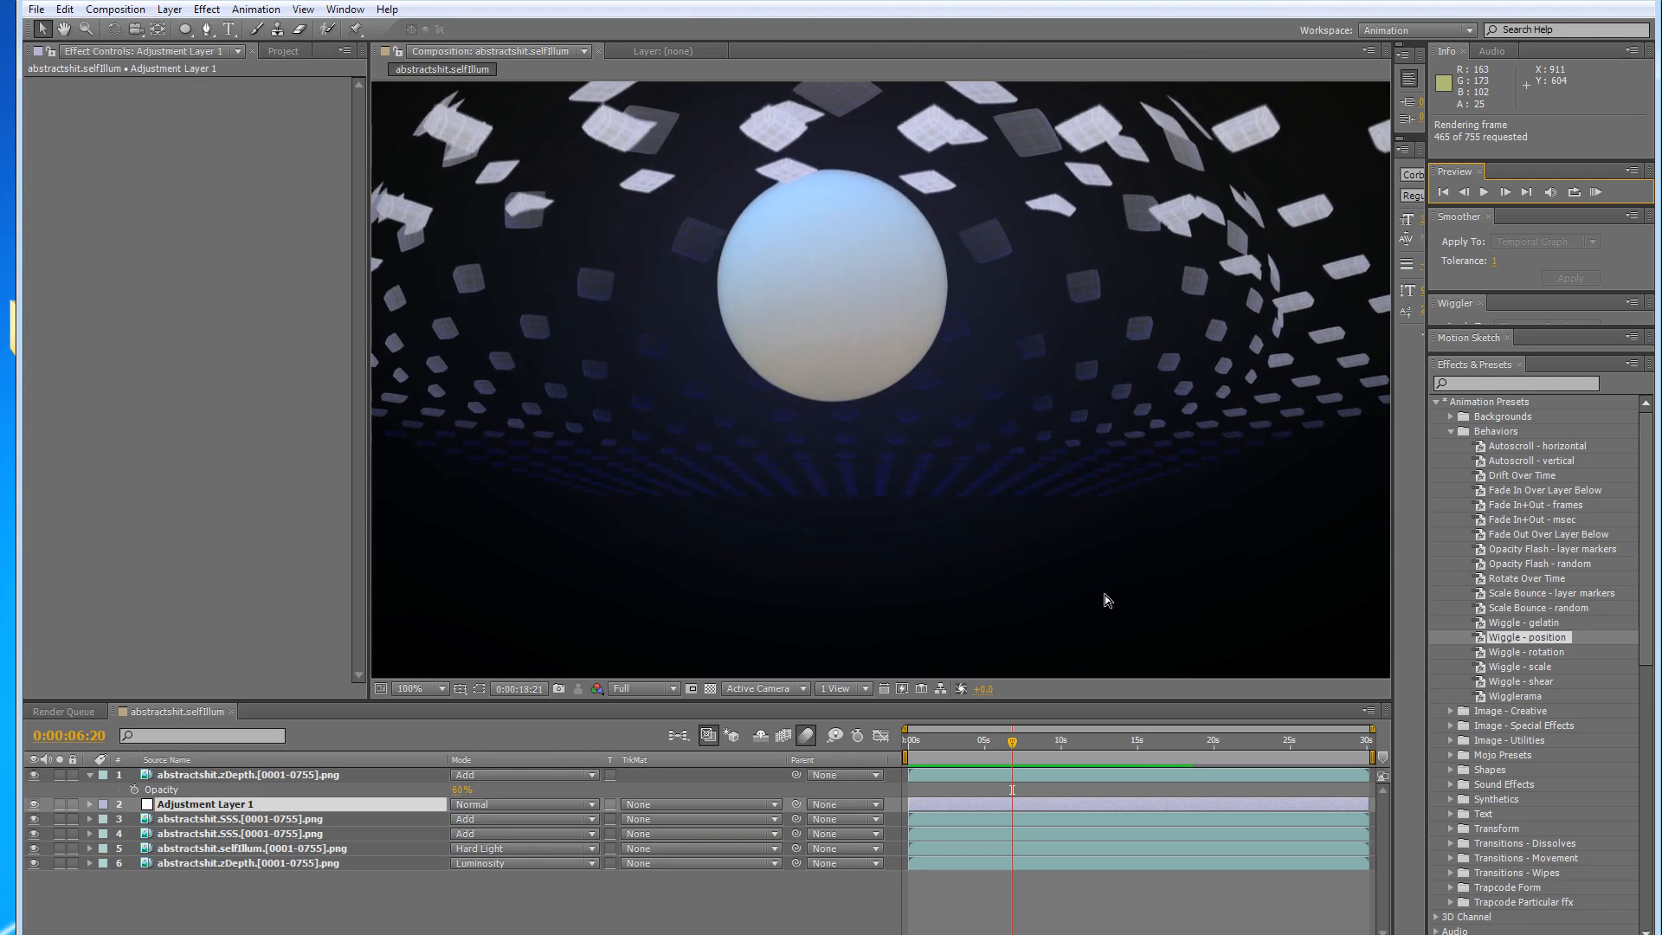
{"action": "left_click", "coordinate": [975, 741]}
{"action": "left_click_drag", "start_coordinate": [954, 740], "coordinate": [900, 746]}
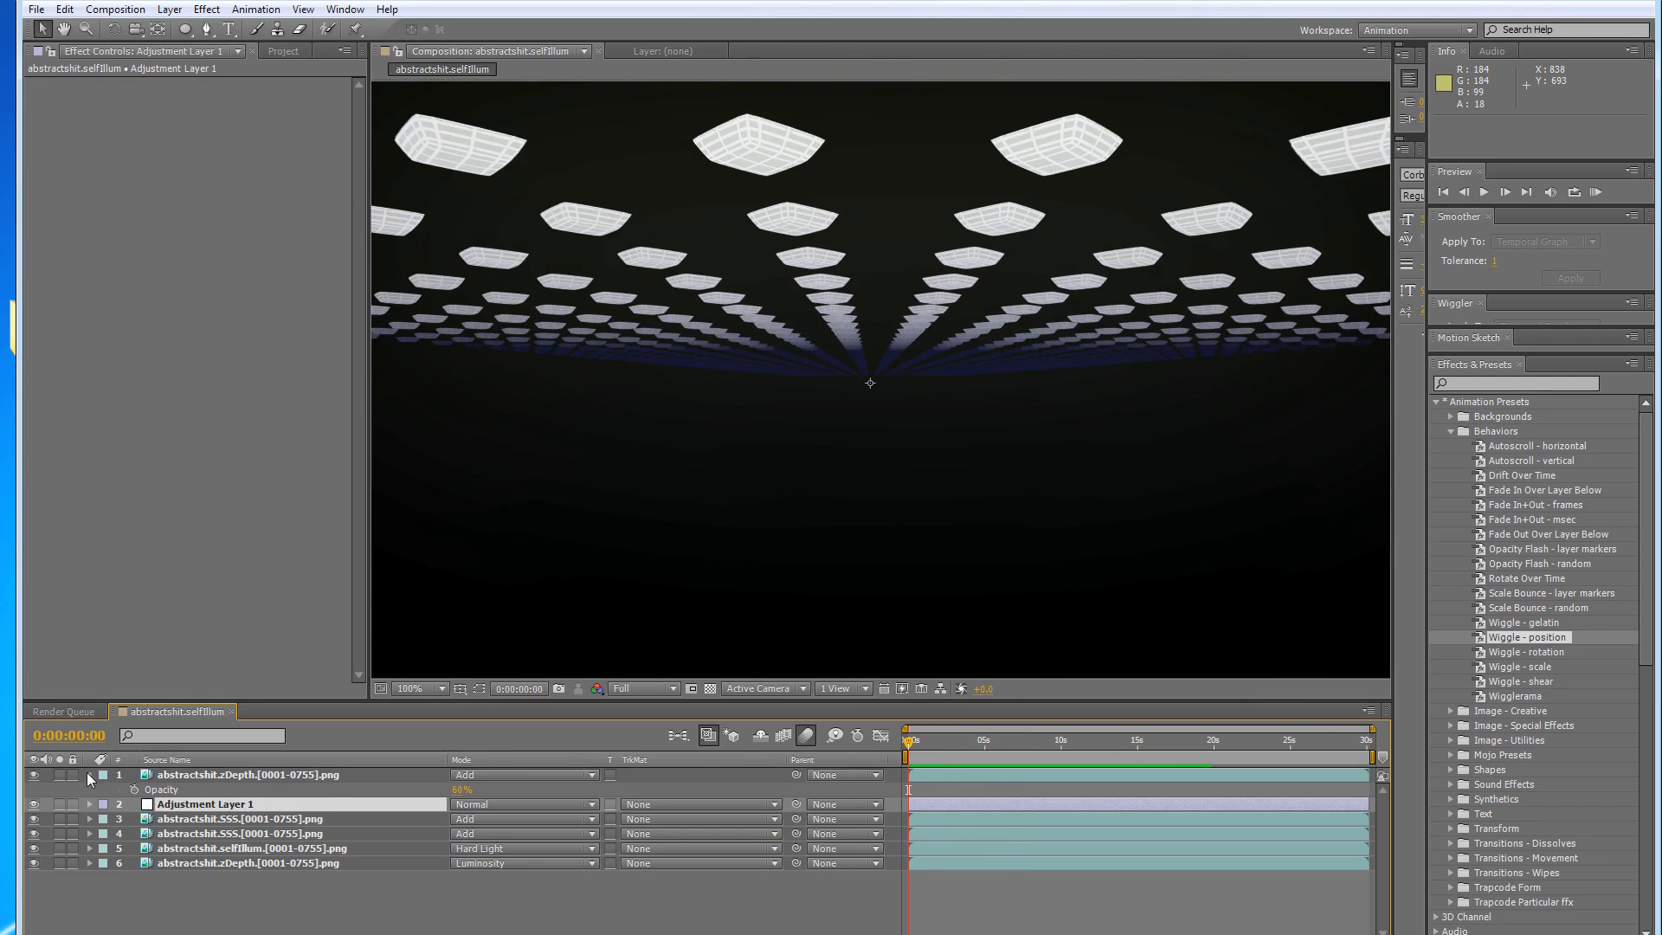
Show only the lowest zDepth layer, hiding all other layers, and move the current time to 0:00:08:12.
{"action": "left_click", "coordinate": [88, 773]}
{"action": "left_click", "coordinate": [252, 849]}
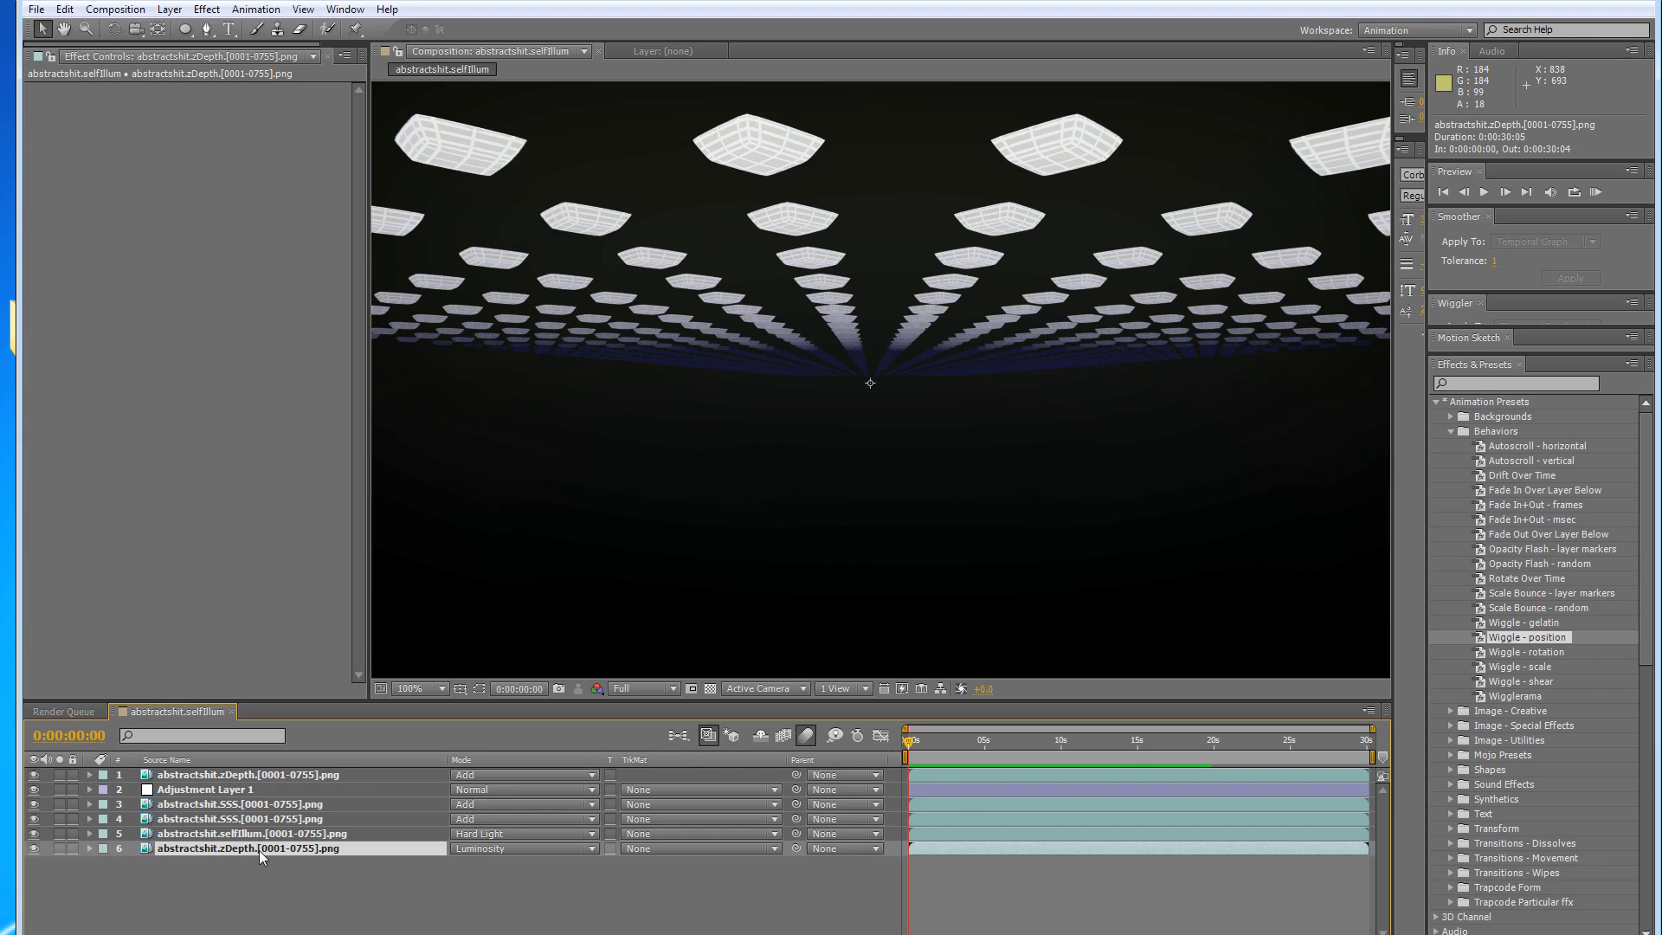
{"action": "left_click", "coordinate": [33, 849], "text": "alt"}
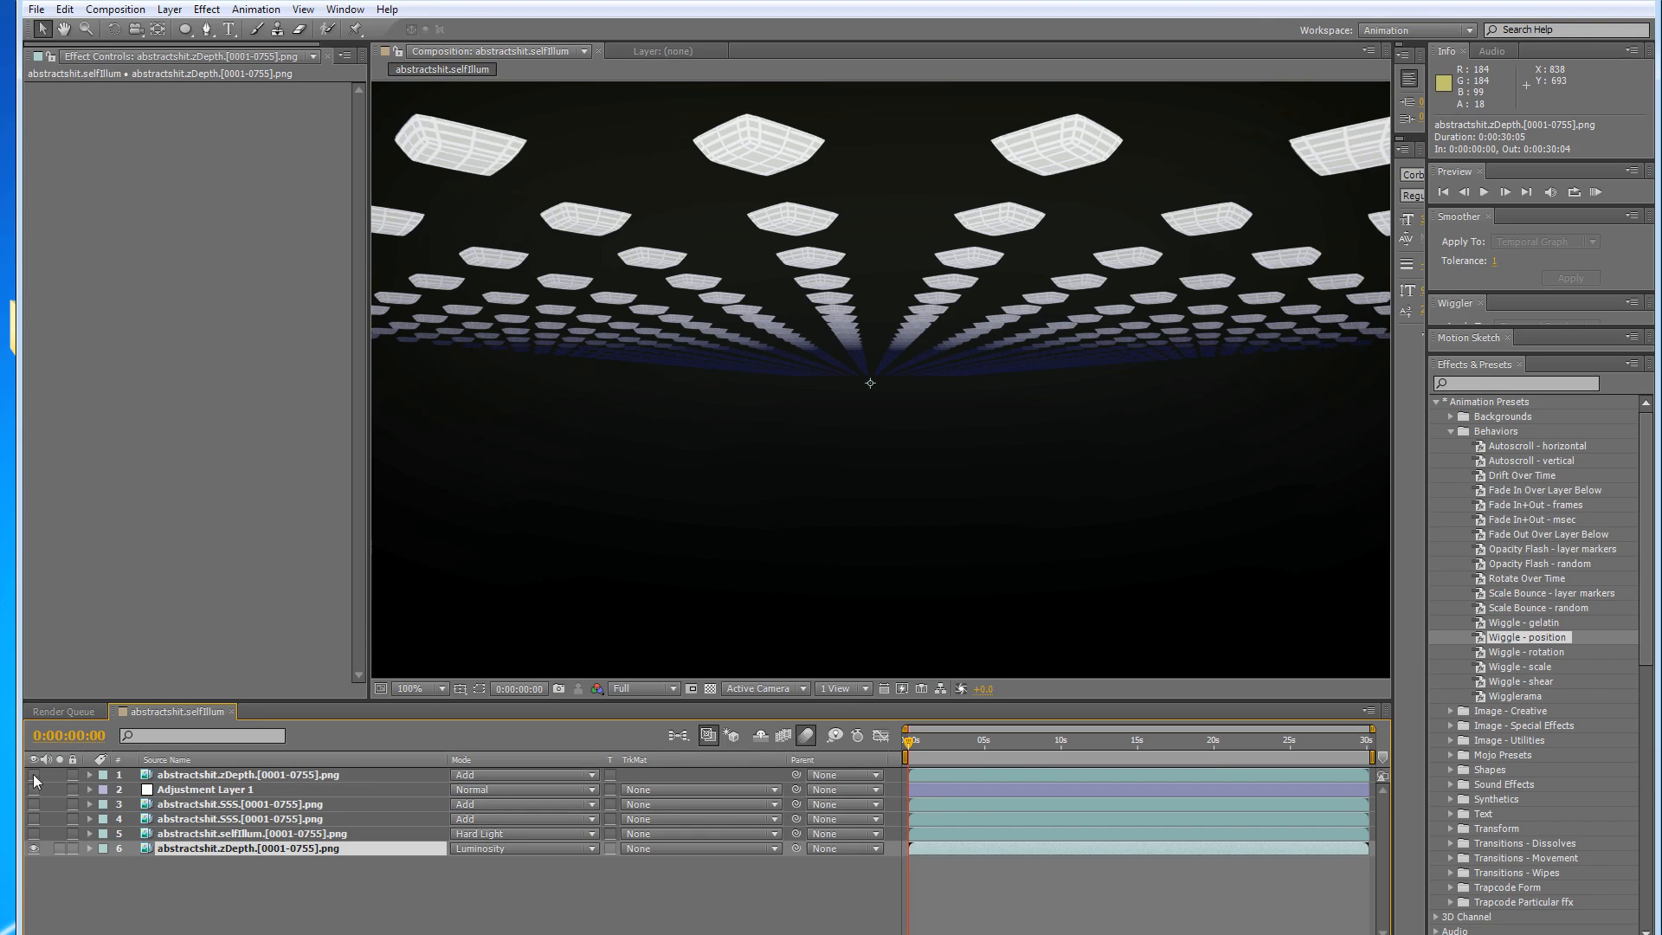
{"action": "left_click_drag", "start_coordinate": [947, 755], "coordinate": [1034, 745]}
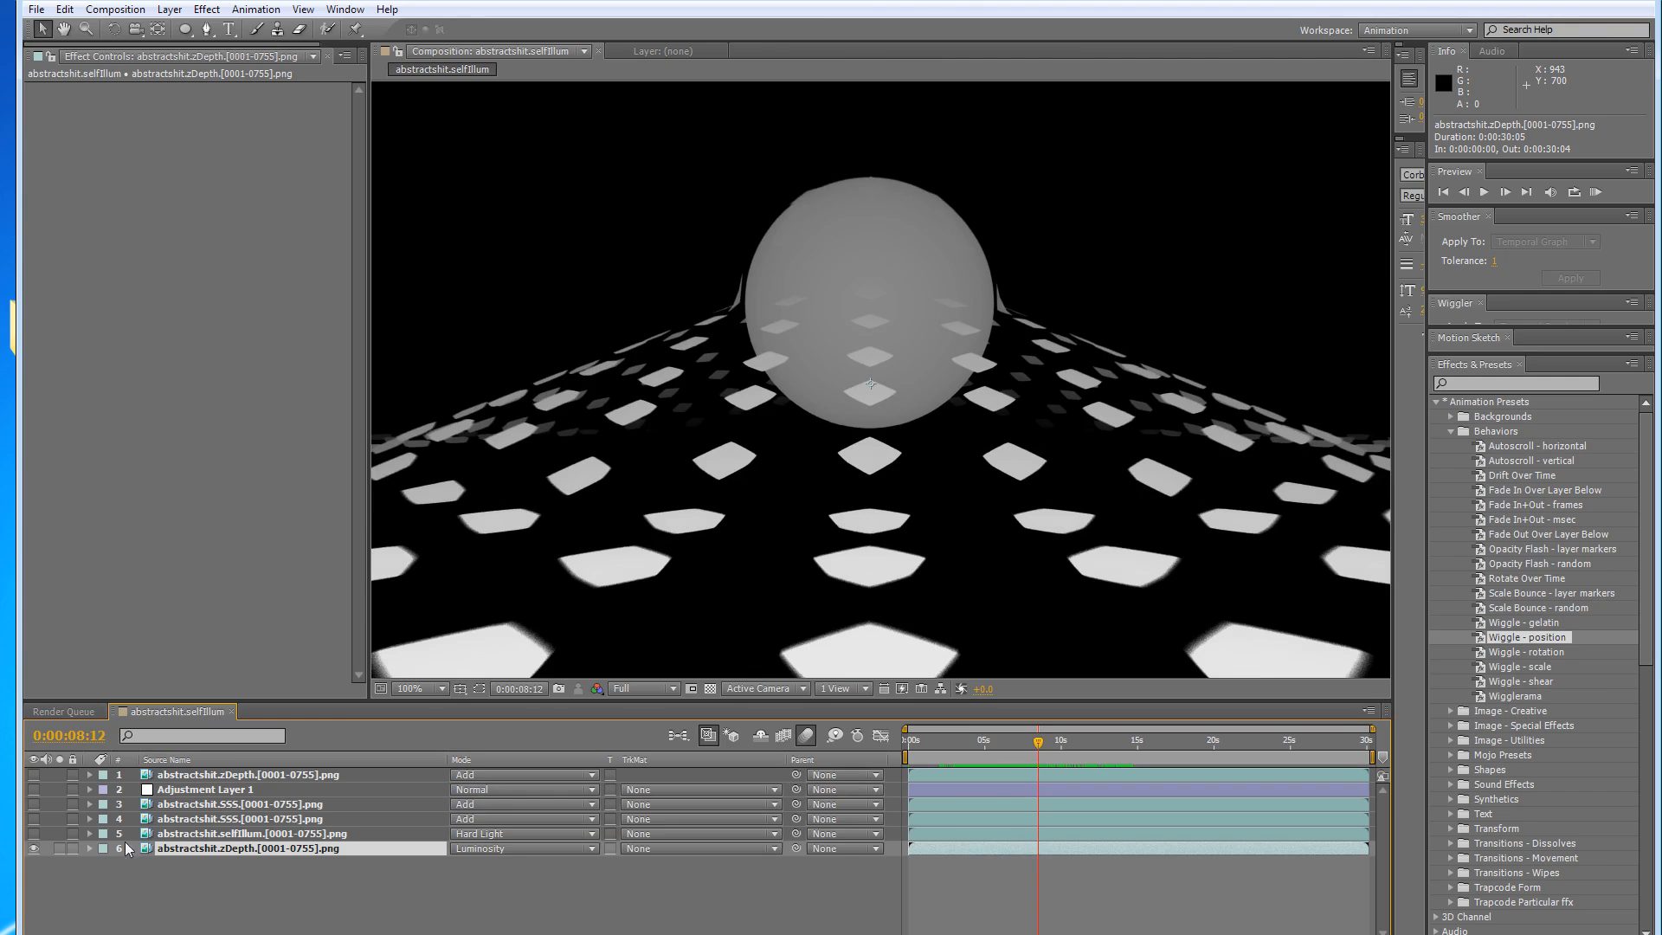
Make the selfIllum layer visible above the lowest zDepth layer and inspect its Levels effect.
{"action": "left_click", "coordinate": [34, 834]}
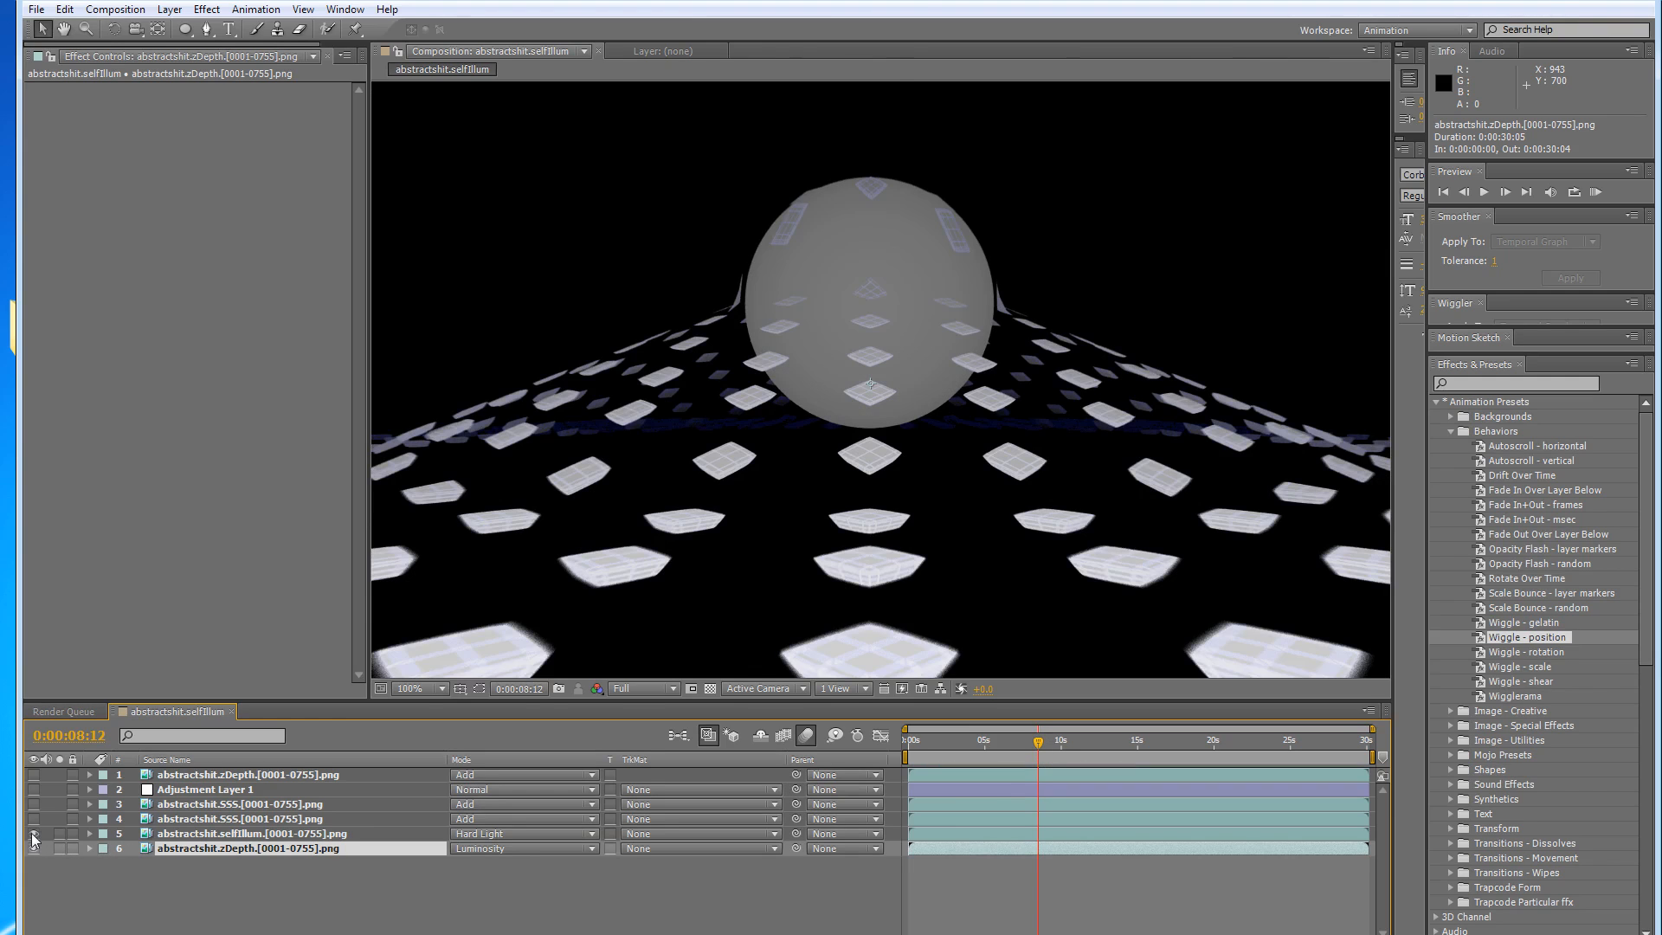
{"action": "left_click", "coordinate": [228, 833]}
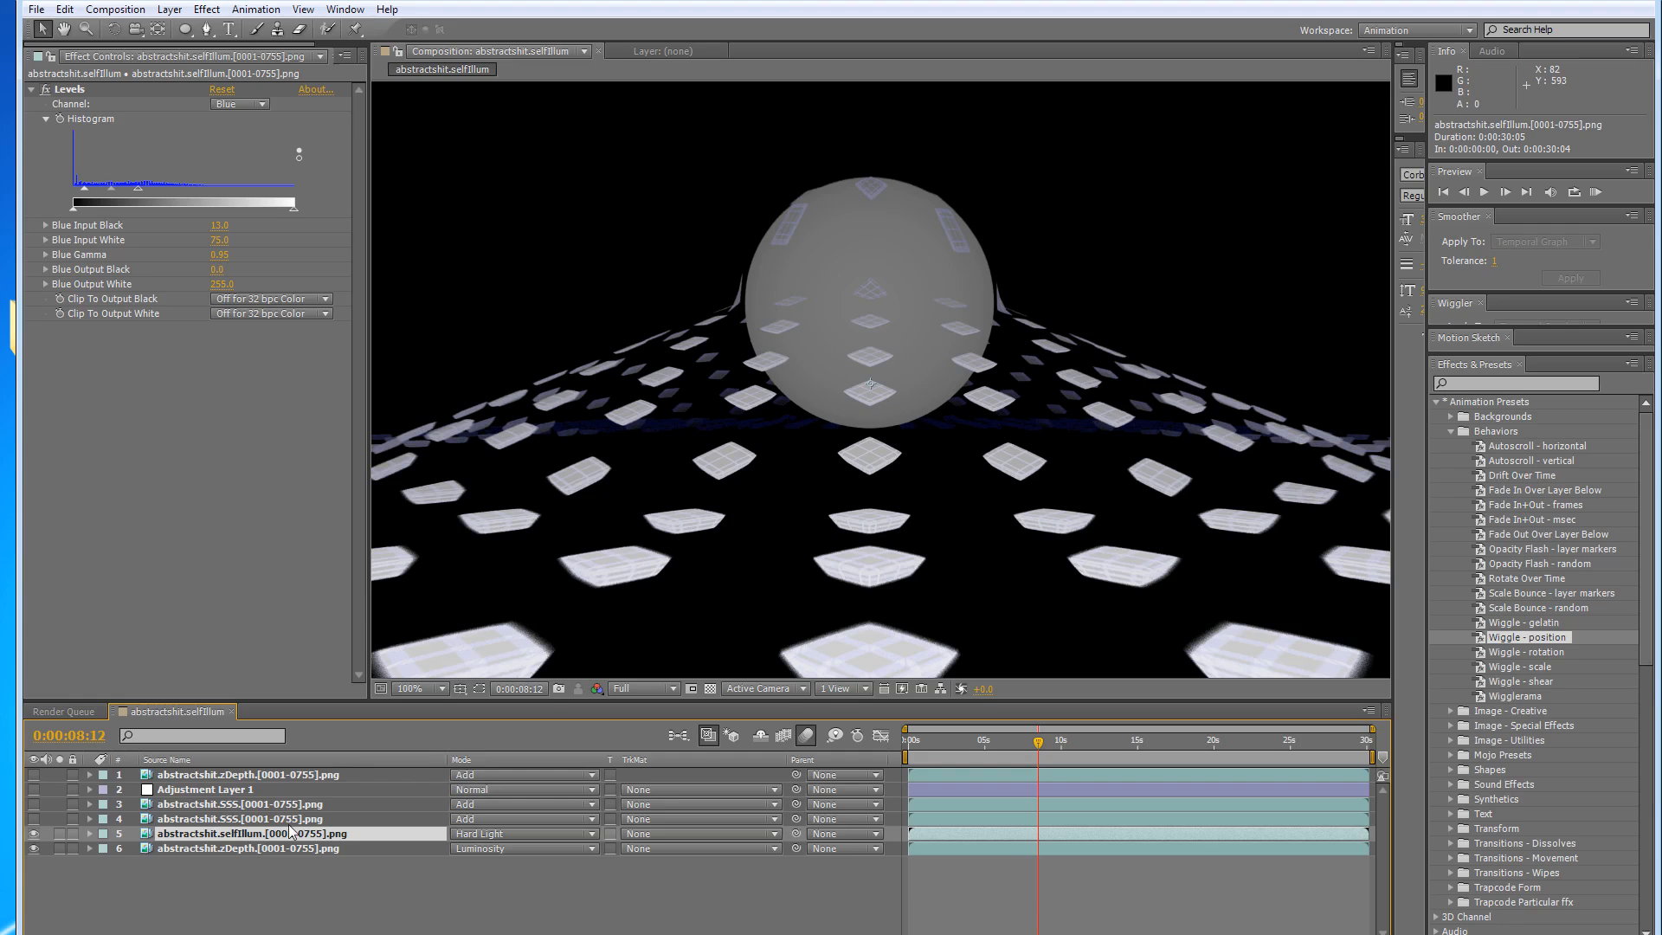
{"action": "left_click", "coordinate": [268, 851]}
{"action": "left_click", "coordinate": [268, 835]}
Make the lower SSS layer visible and view it with the selfIllum and lowest zDepth layers temporarily hidden.
{"action": "left_click", "coordinate": [164, 819]}
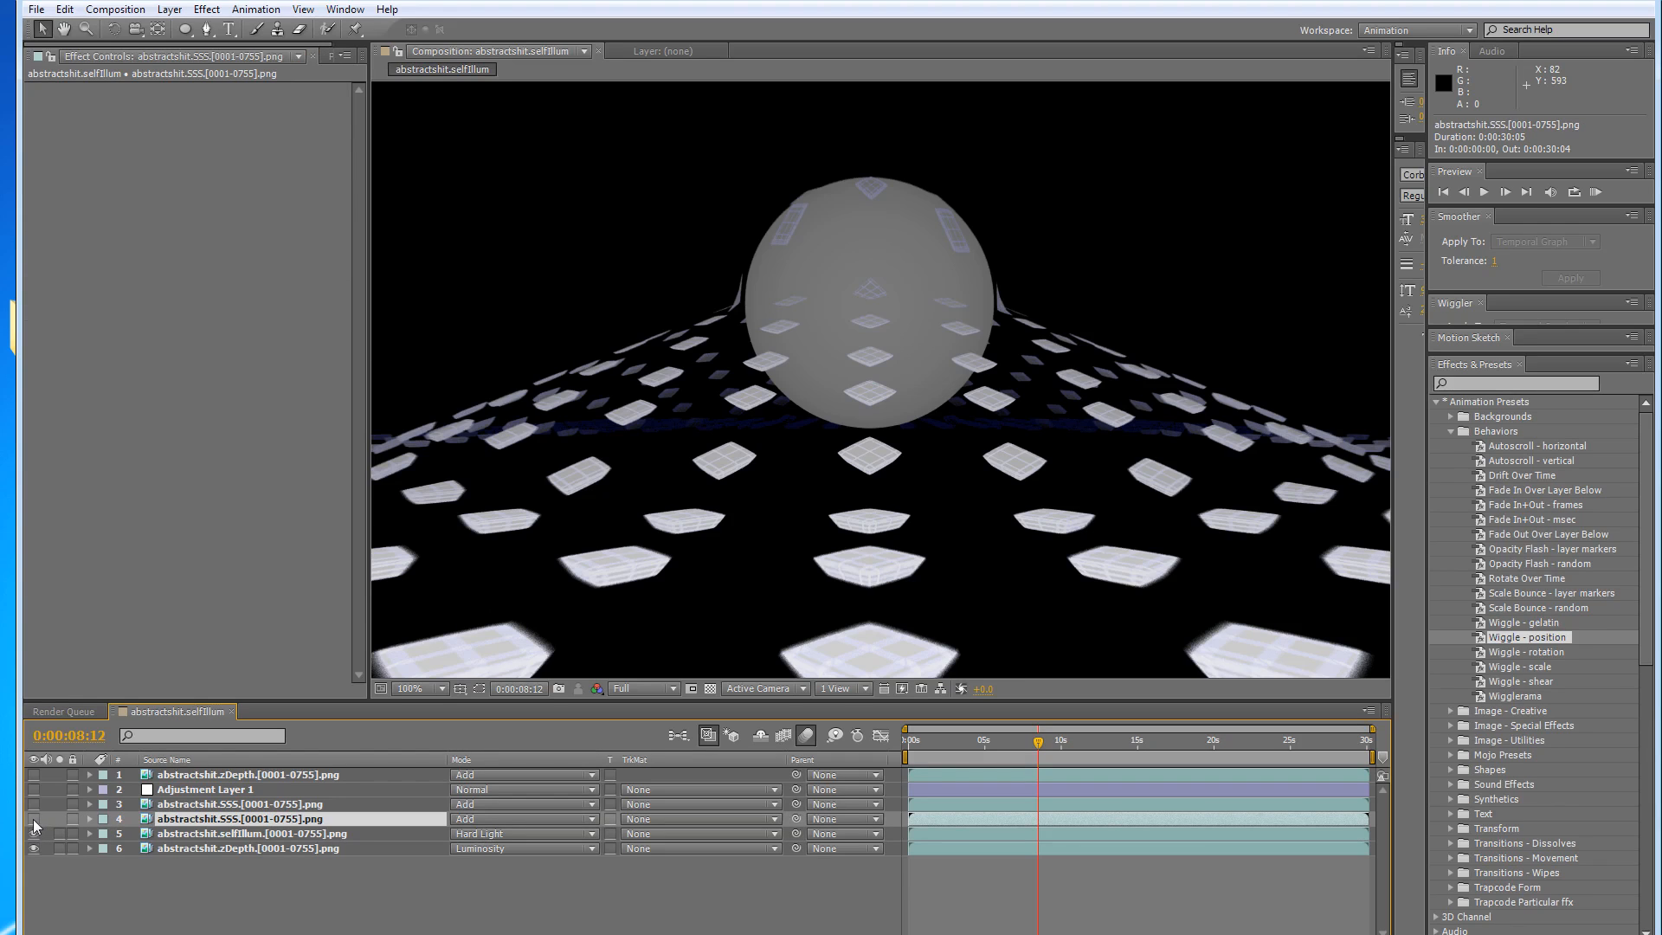
{"action": "left_click", "coordinate": [35, 820]}
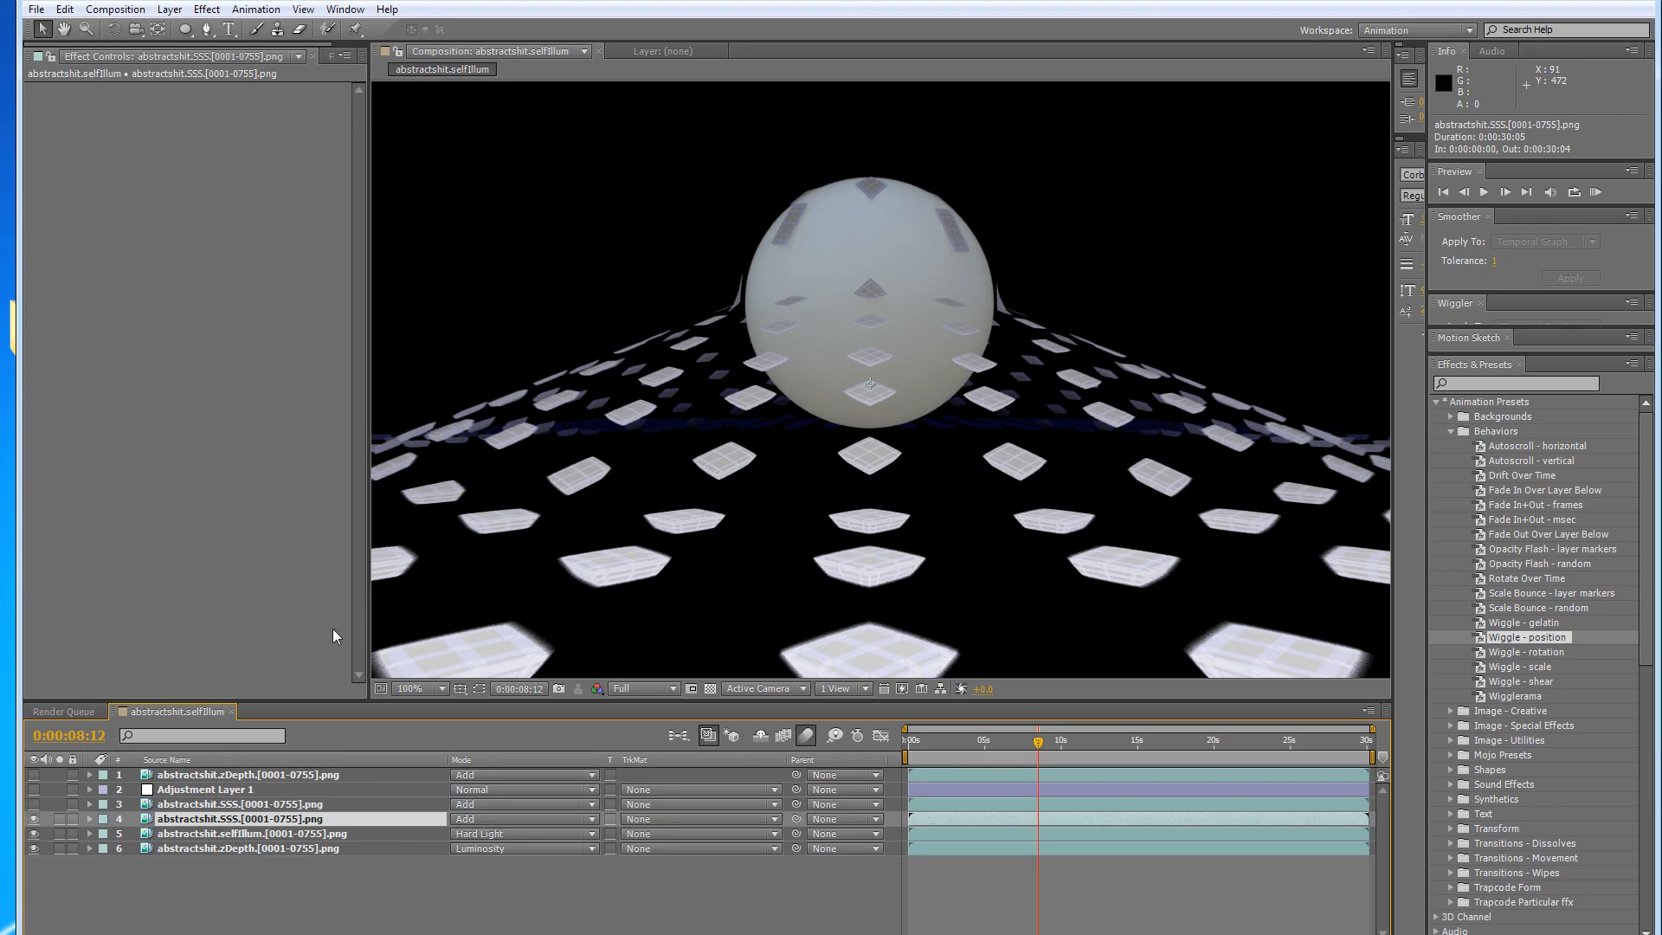
{"action": "left_click", "coordinate": [34, 834]}
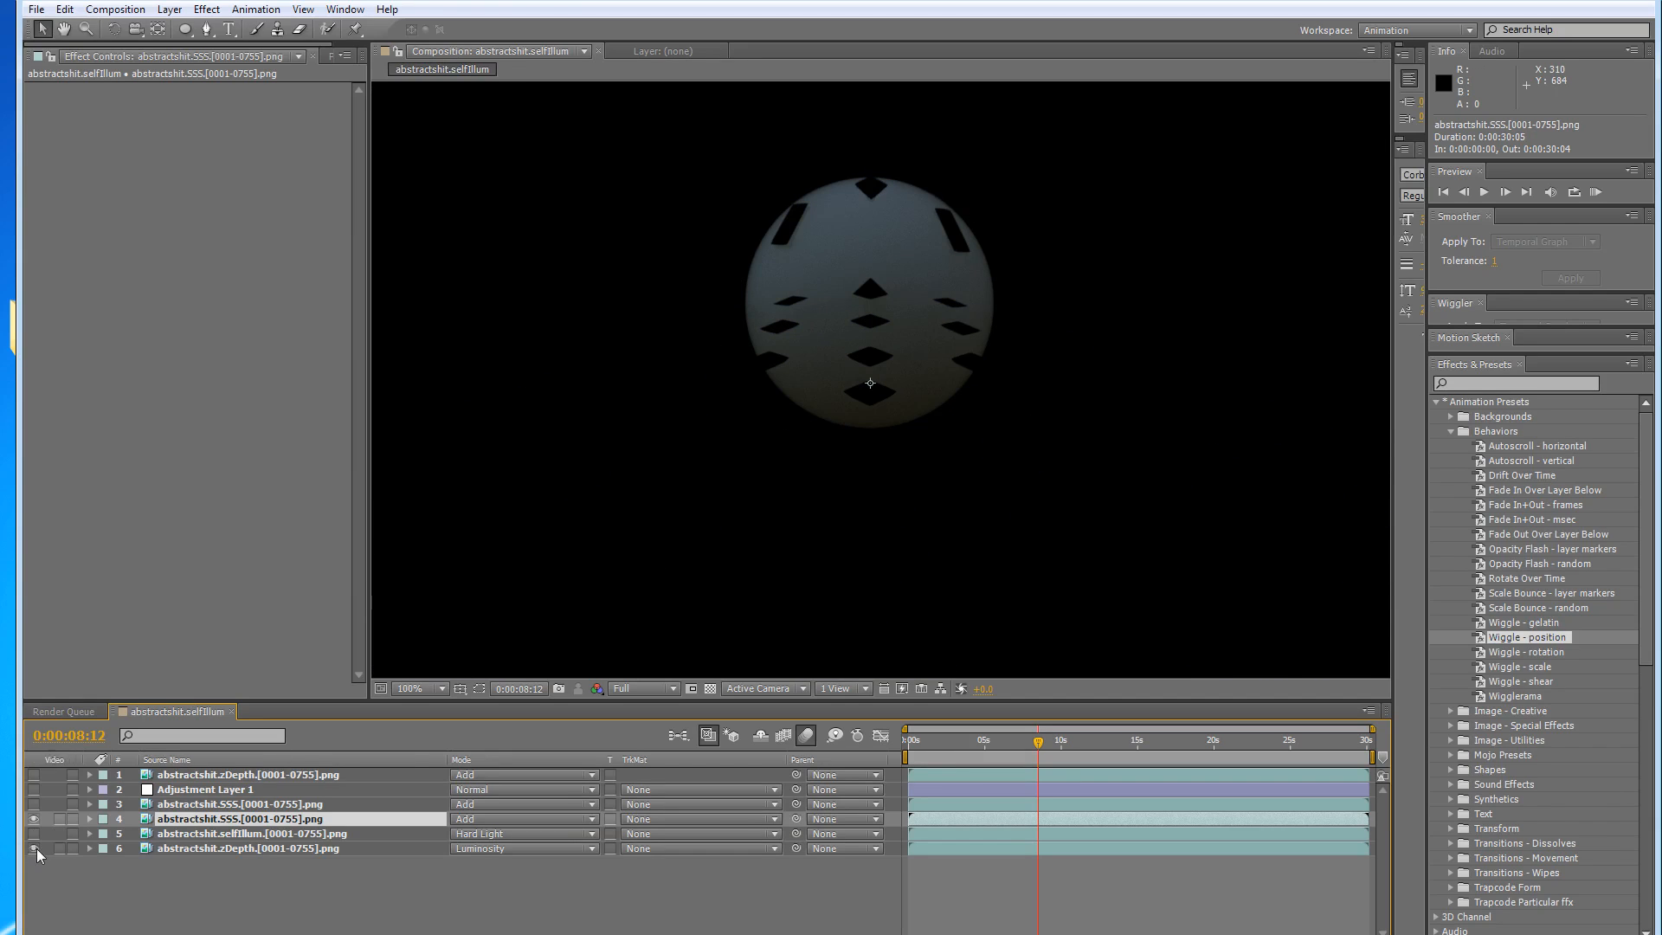
{"action": "left_click", "coordinate": [34, 849]}
{"action": "left_click", "coordinate": [33, 835]}
Compare the effects on the SSS, selfIllum and lowest zDepth layers, checking the impact of the selfIllum layer's Levels effect.
{"action": "left_click", "coordinate": [295, 805]}
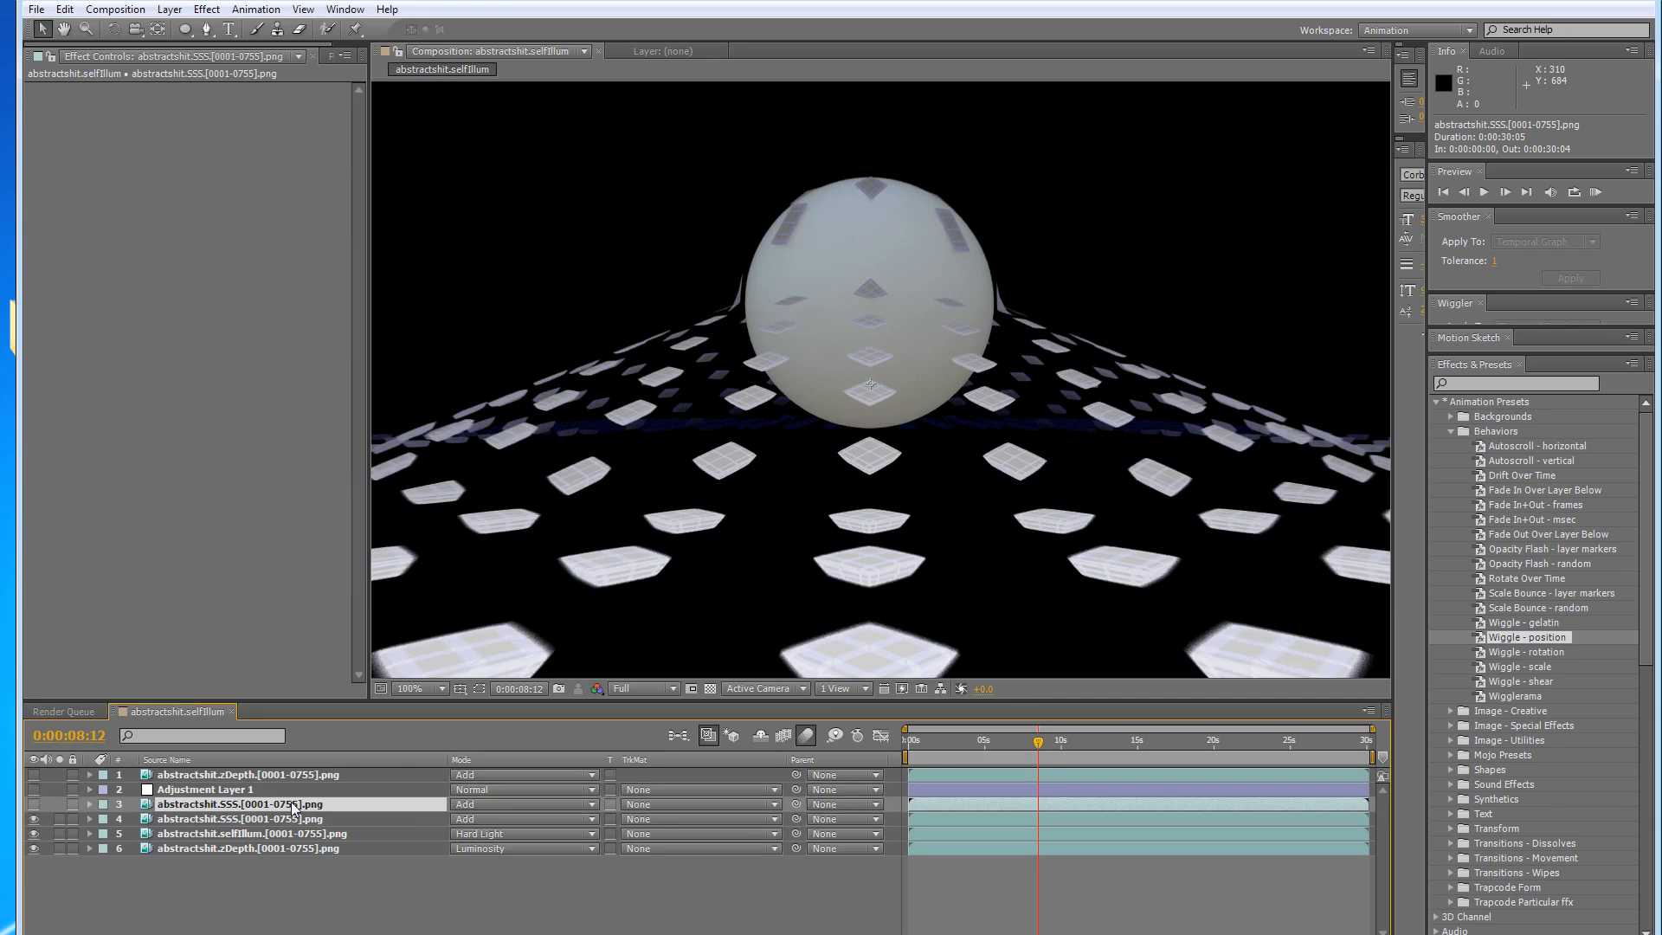
{"action": "left_click", "coordinate": [192, 820]}
{"action": "left_click", "coordinate": [193, 834]}
{"action": "left_click", "coordinate": [196, 847]}
{"action": "left_click", "coordinate": [203, 834]}
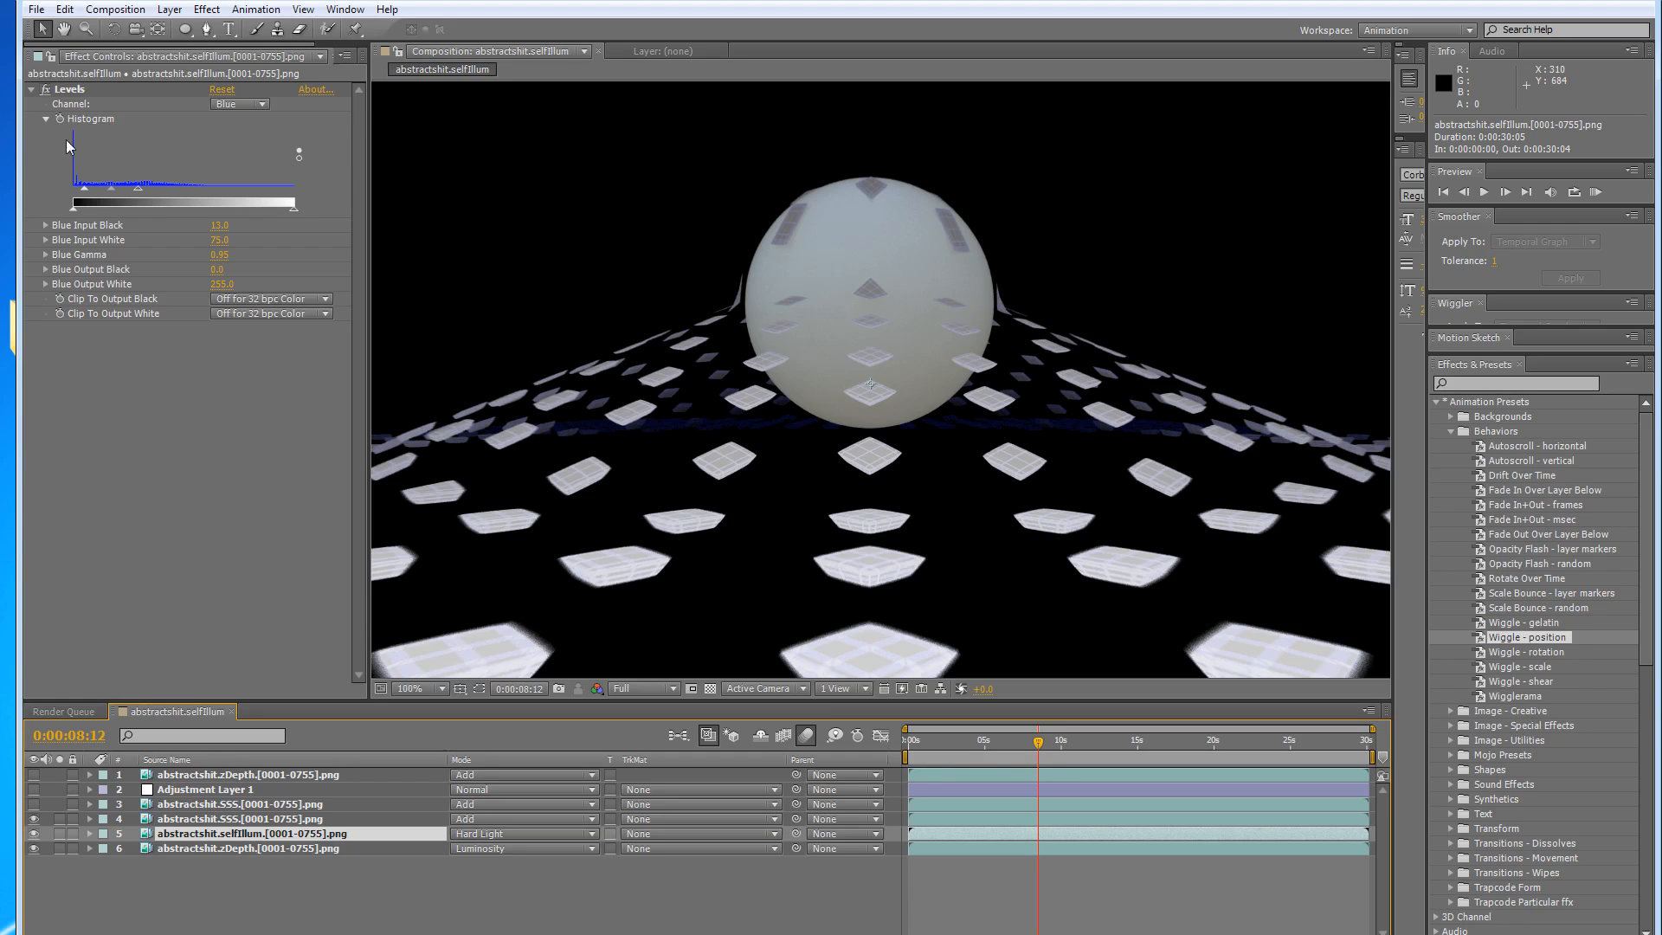
{"action": "left_click", "coordinate": [45, 90]}
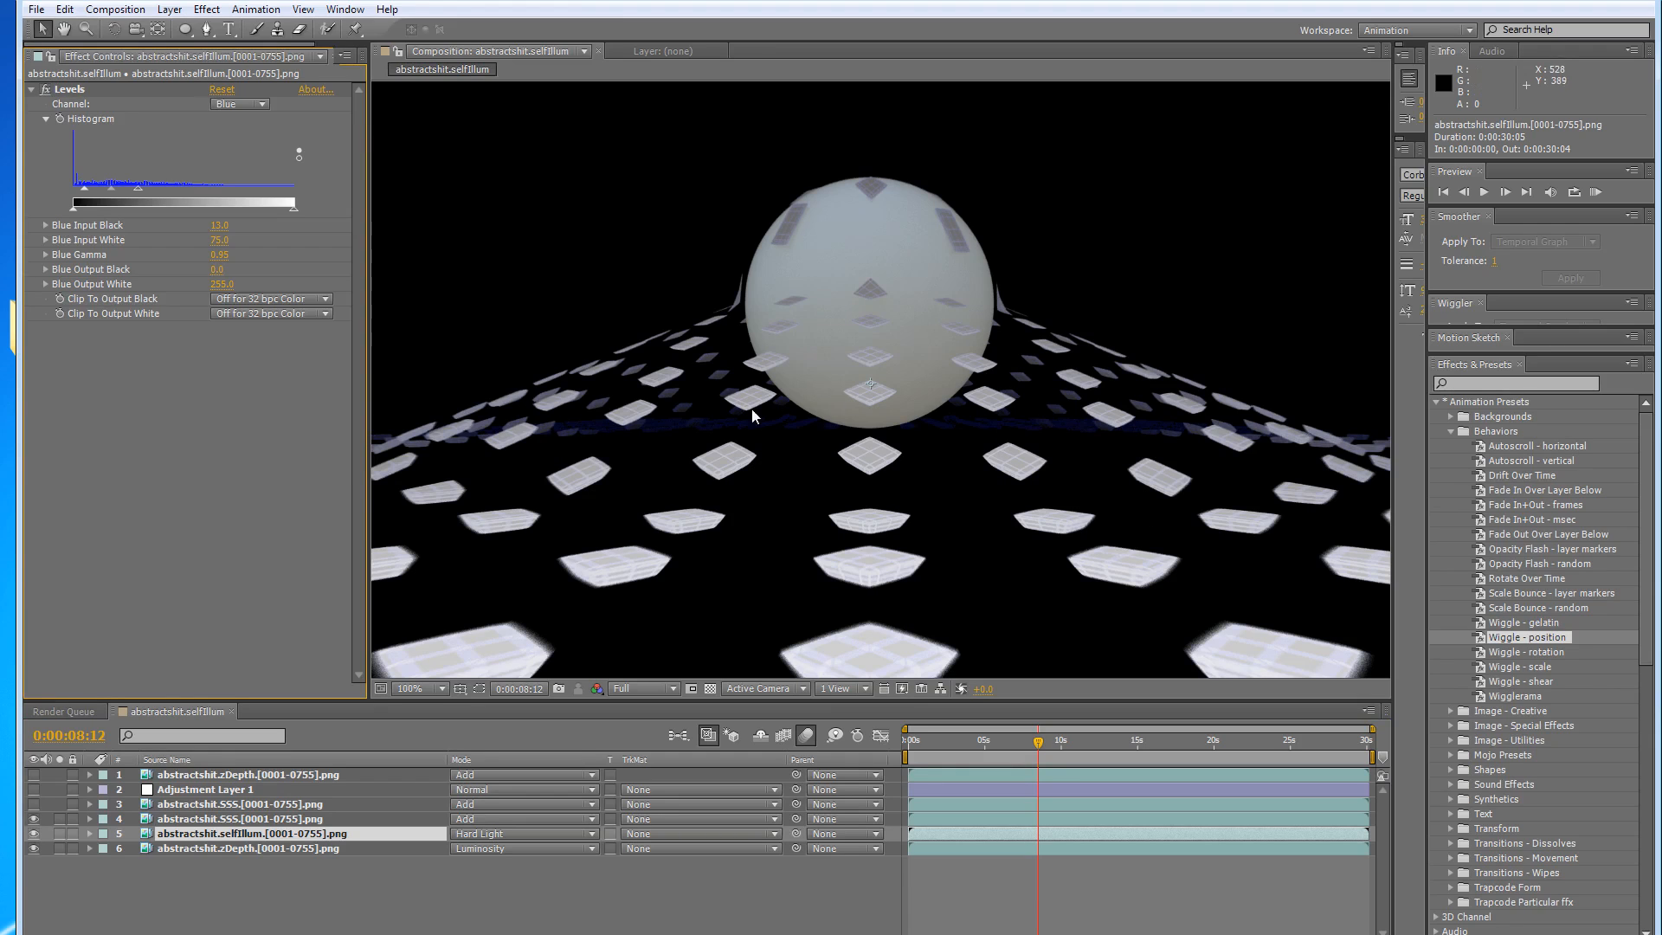
Make the upper SSS layer with the Hue/Saturation effect visible and compare the image with and without it.
{"action": "left_click", "coordinate": [174, 820]}
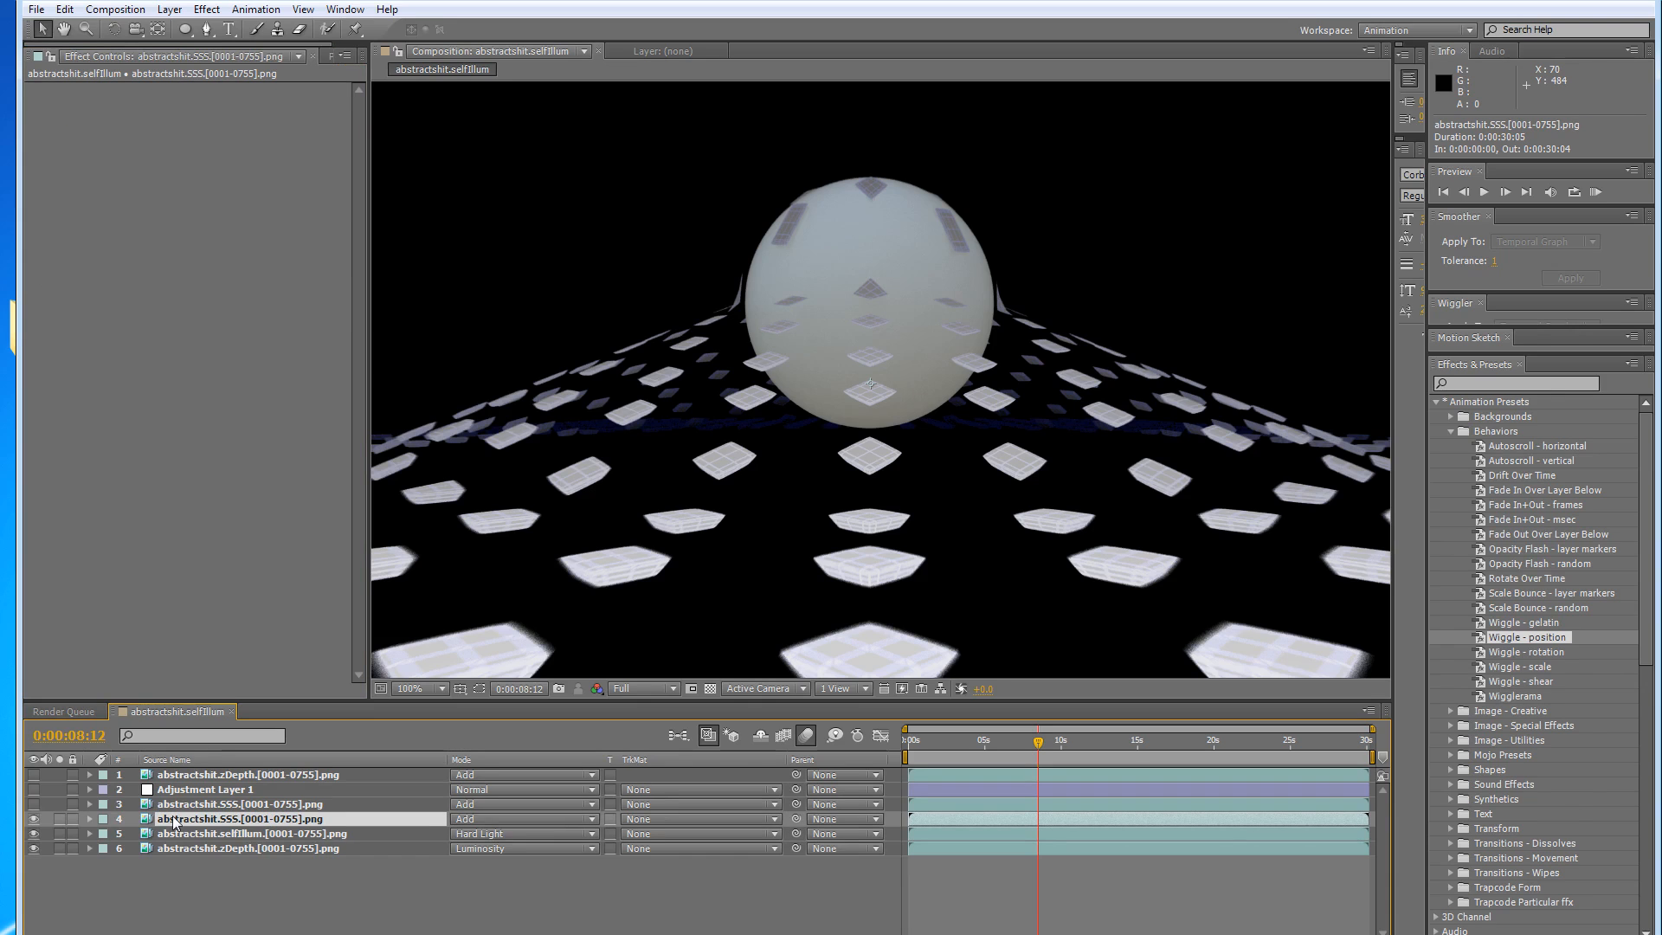
{"action": "left_click", "coordinate": [155, 804]}
{"action": "left_click", "coordinate": [34, 804]}
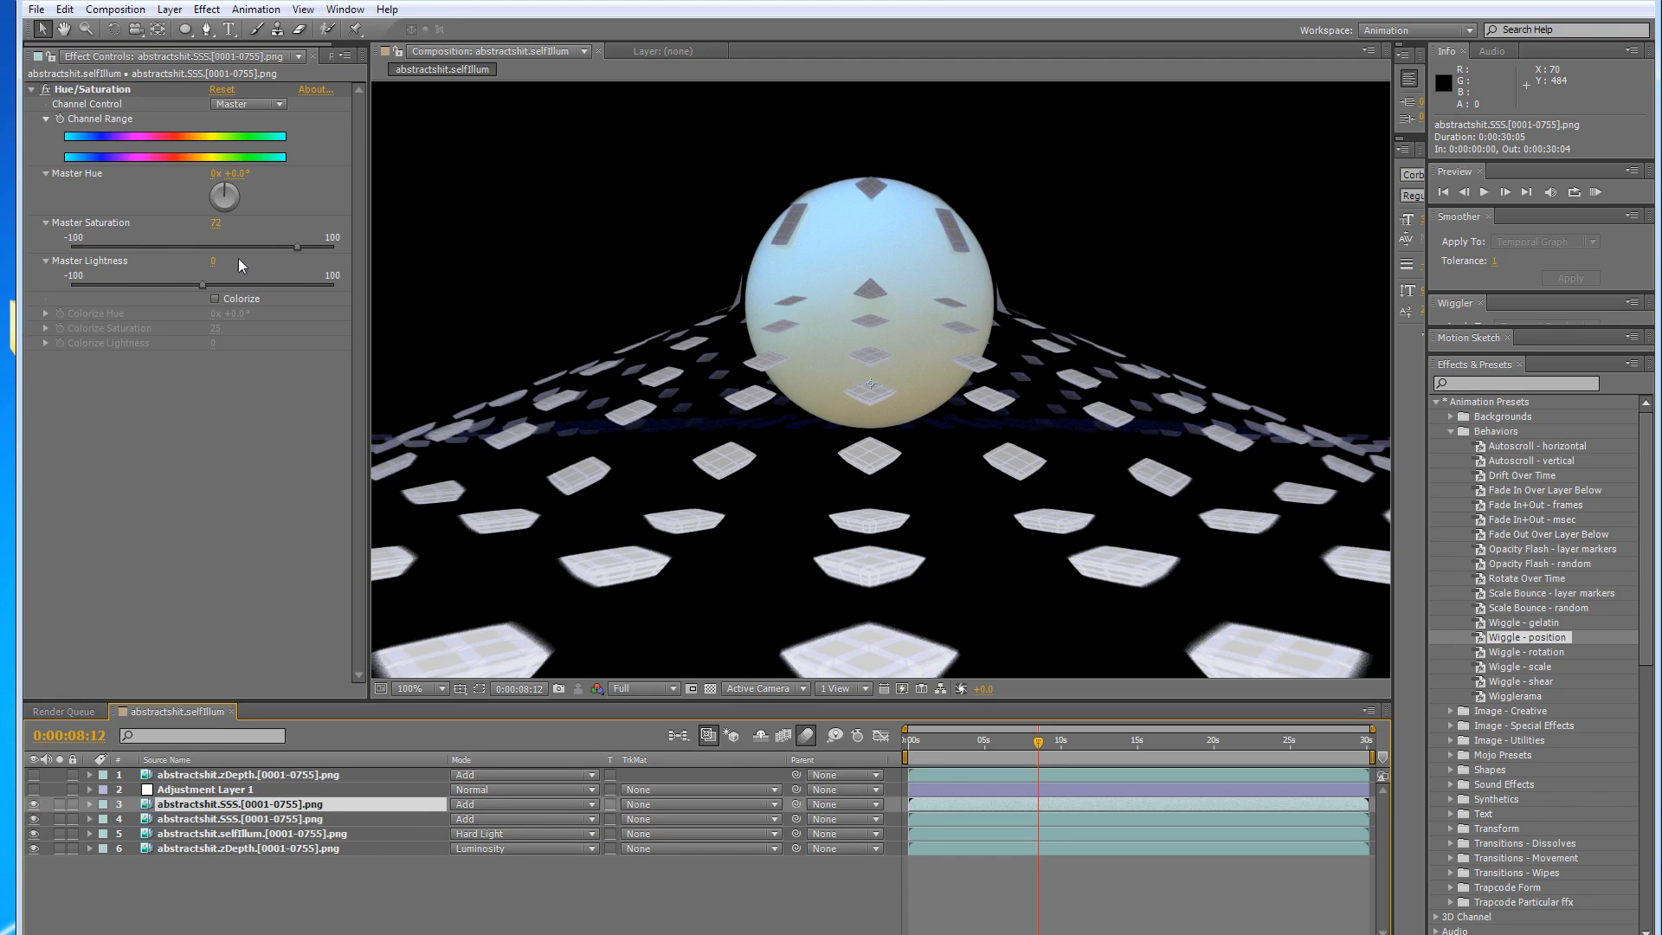
{"action": "left_click", "coordinate": [33, 804]}
{"action": "left_click", "coordinate": [34, 804]}
Check Adjustment Layer 1 for effects, and make the topmost zDepth layer with Arithmetic and Fast Blur visible.
{"action": "left_click", "coordinate": [183, 789]}
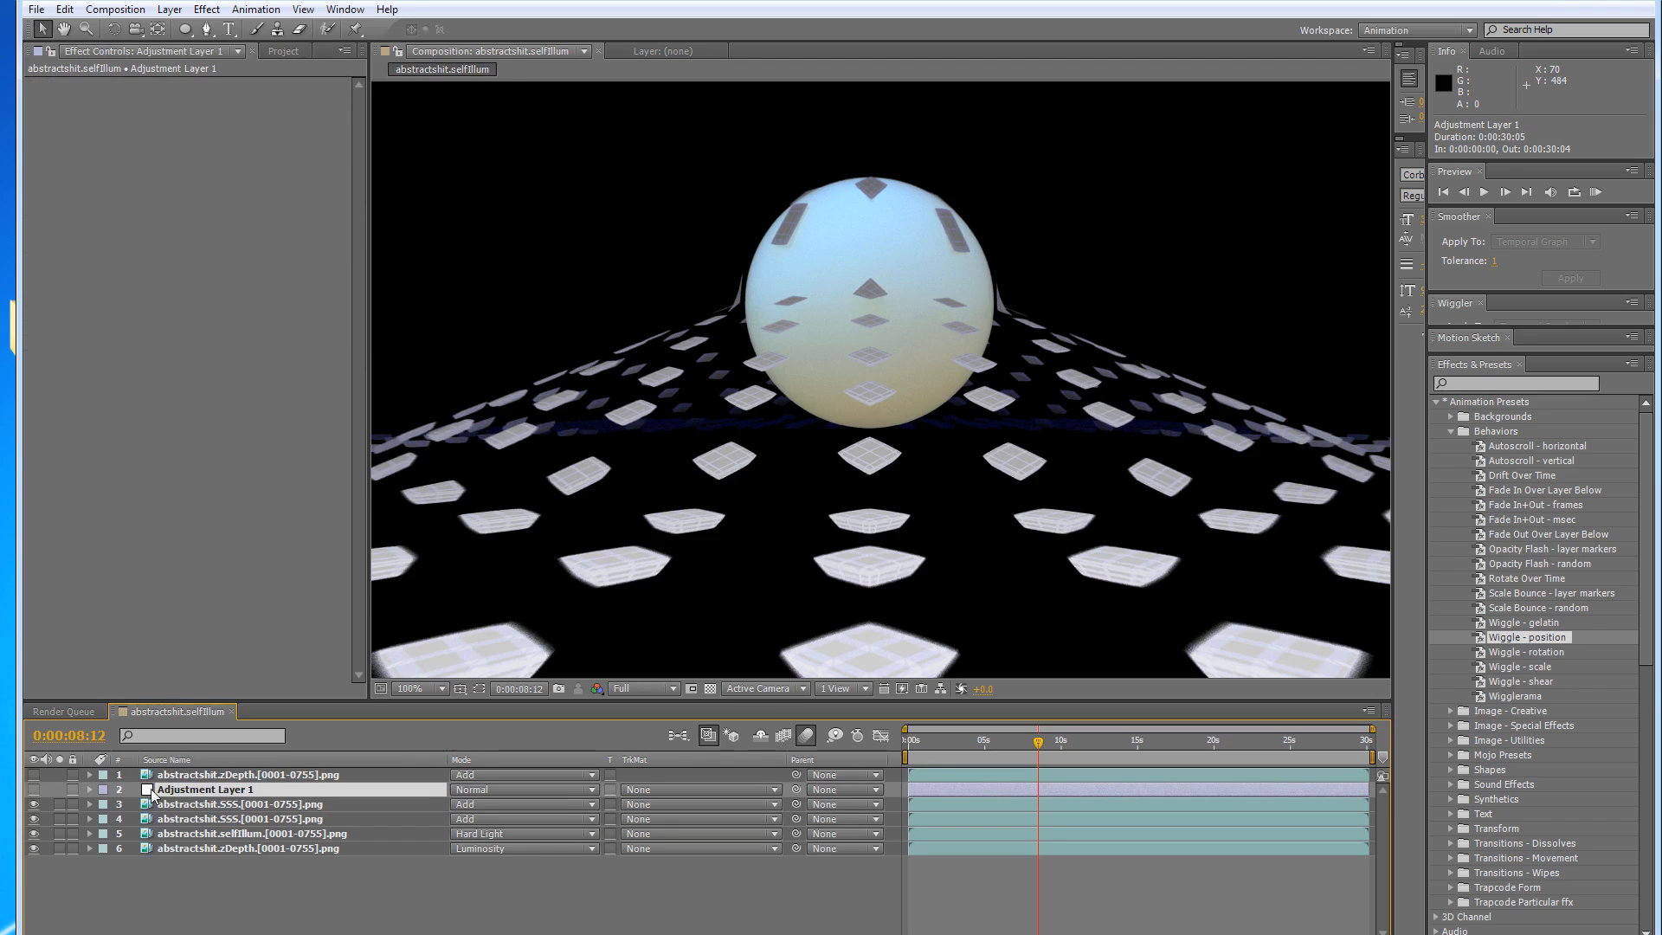
{"action": "left_click", "coordinate": [201, 777]}
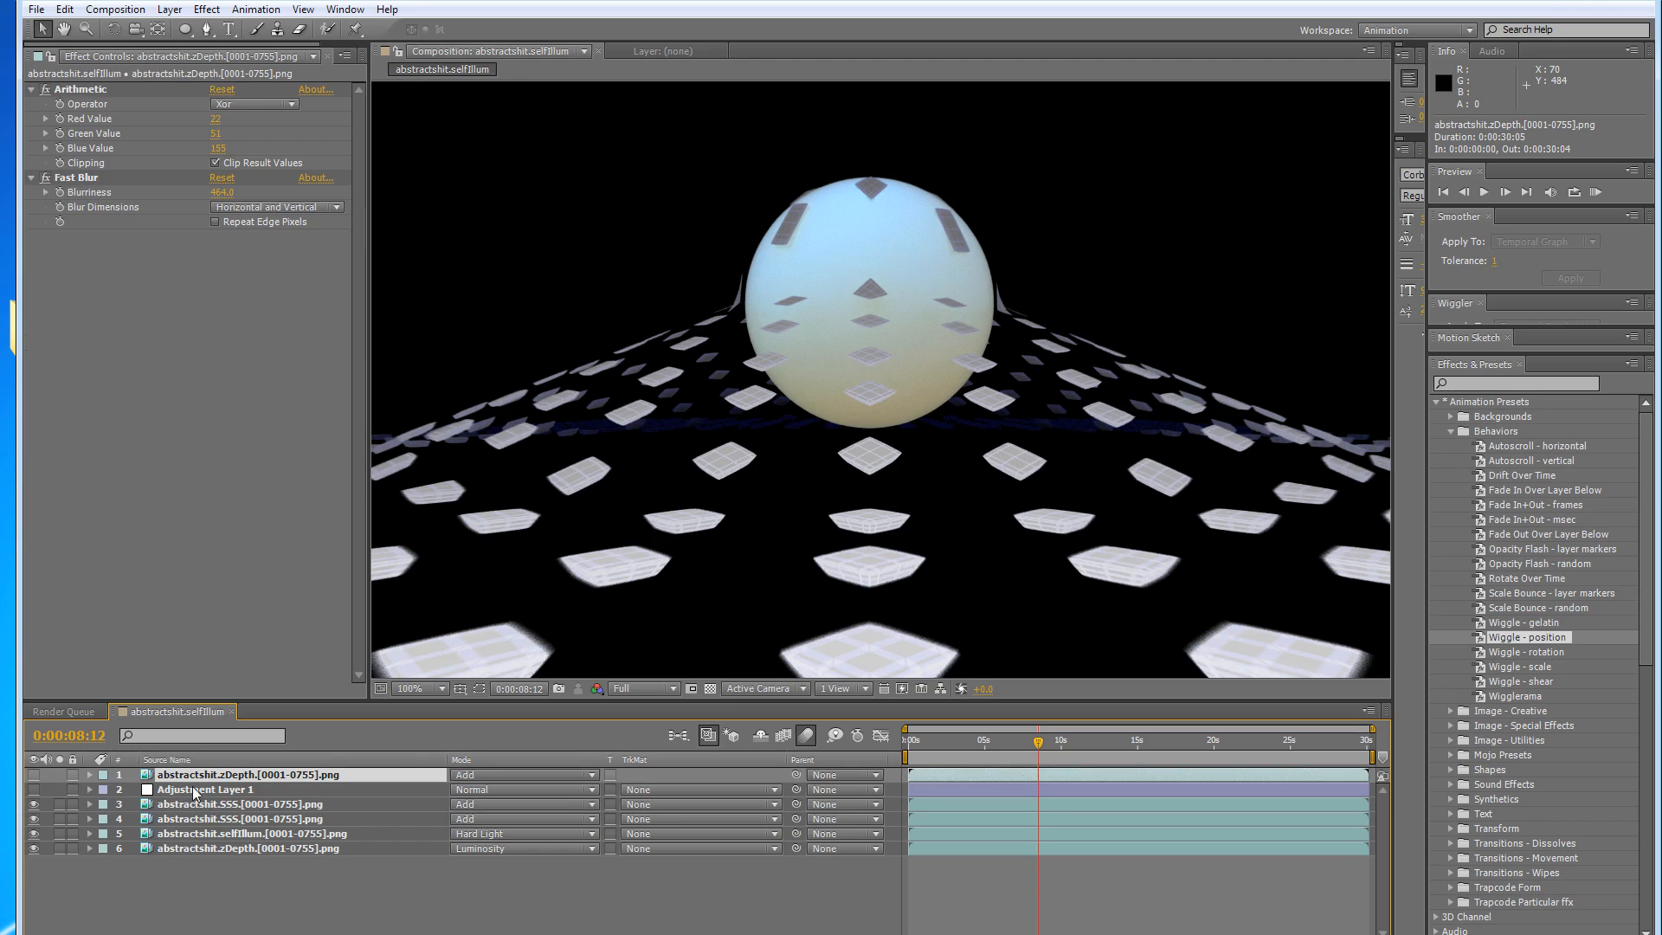
{"action": "left_click", "coordinate": [34, 774]}
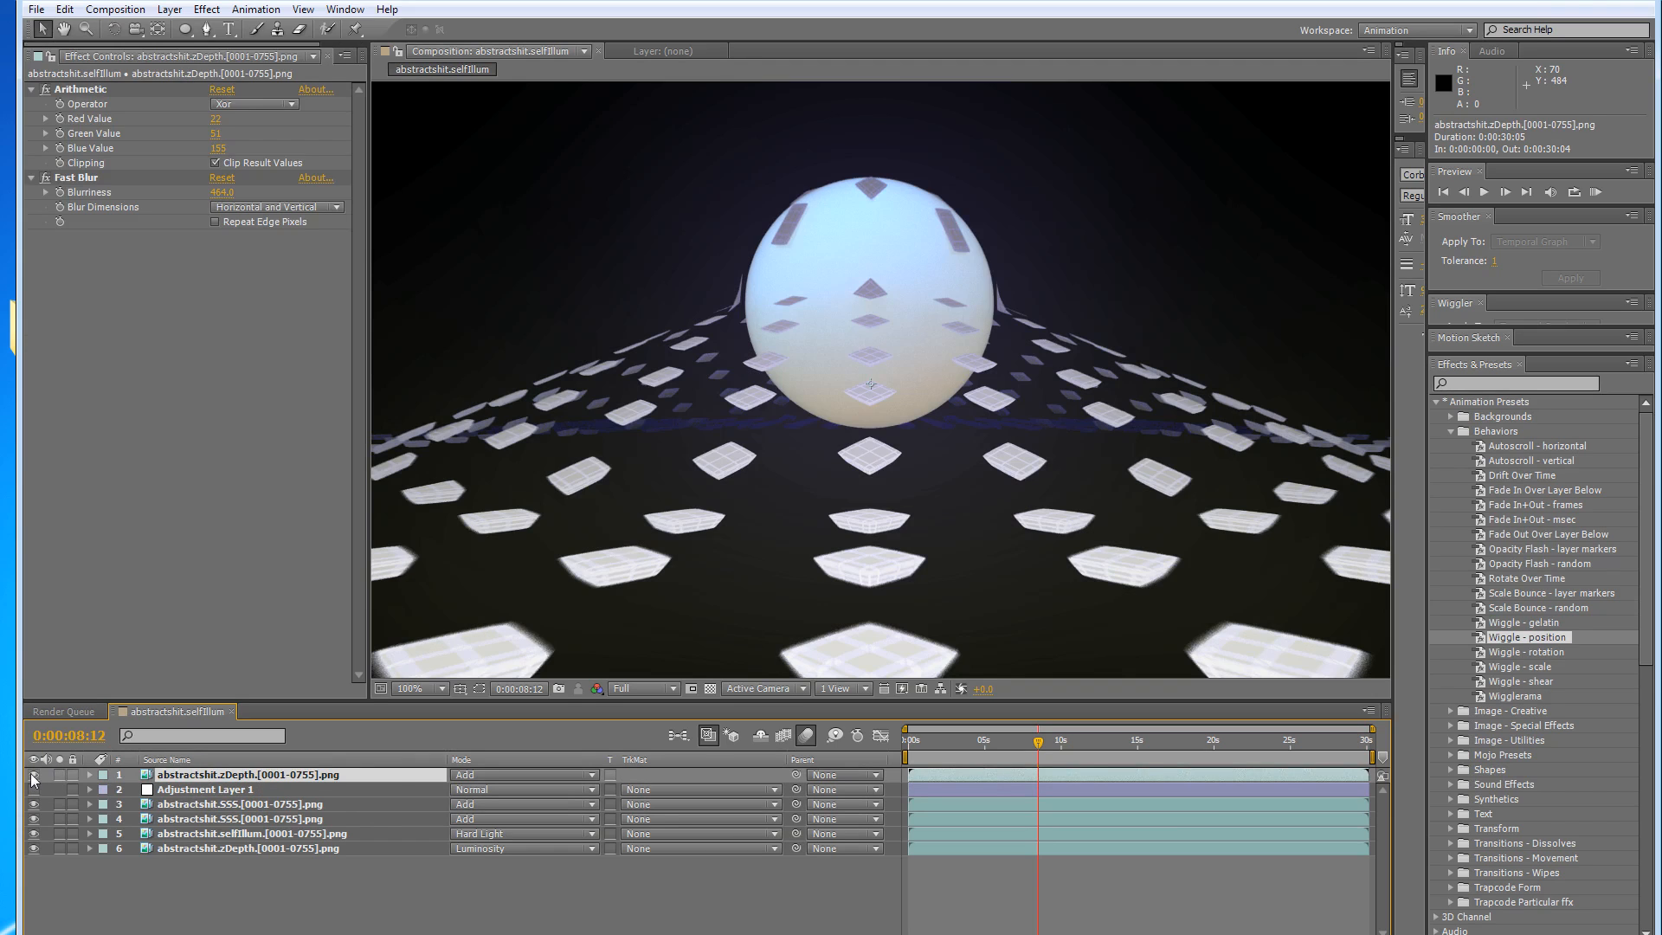
Enlarge the composition viewer by shrinking the timeline and effect controls areas.
{"action": "left_click_drag", "start_coordinate": [807, 702], "coordinate": [806, 776]}
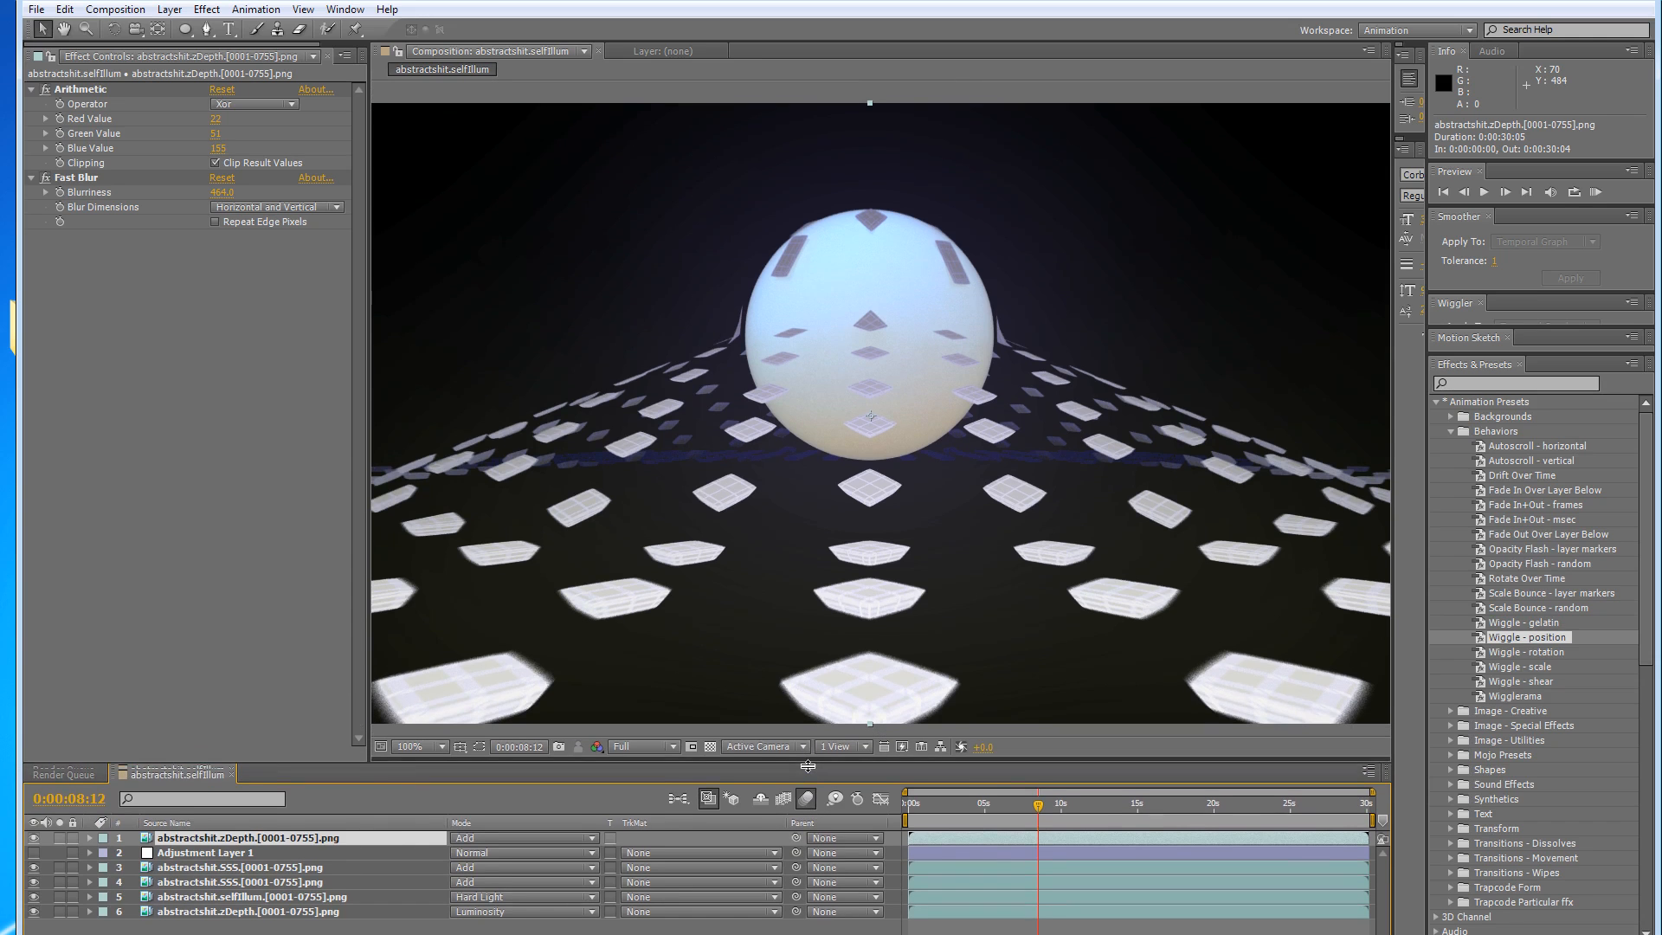
{"action": "left_click_drag", "start_coordinate": [367, 636], "coordinate": [246, 638]}
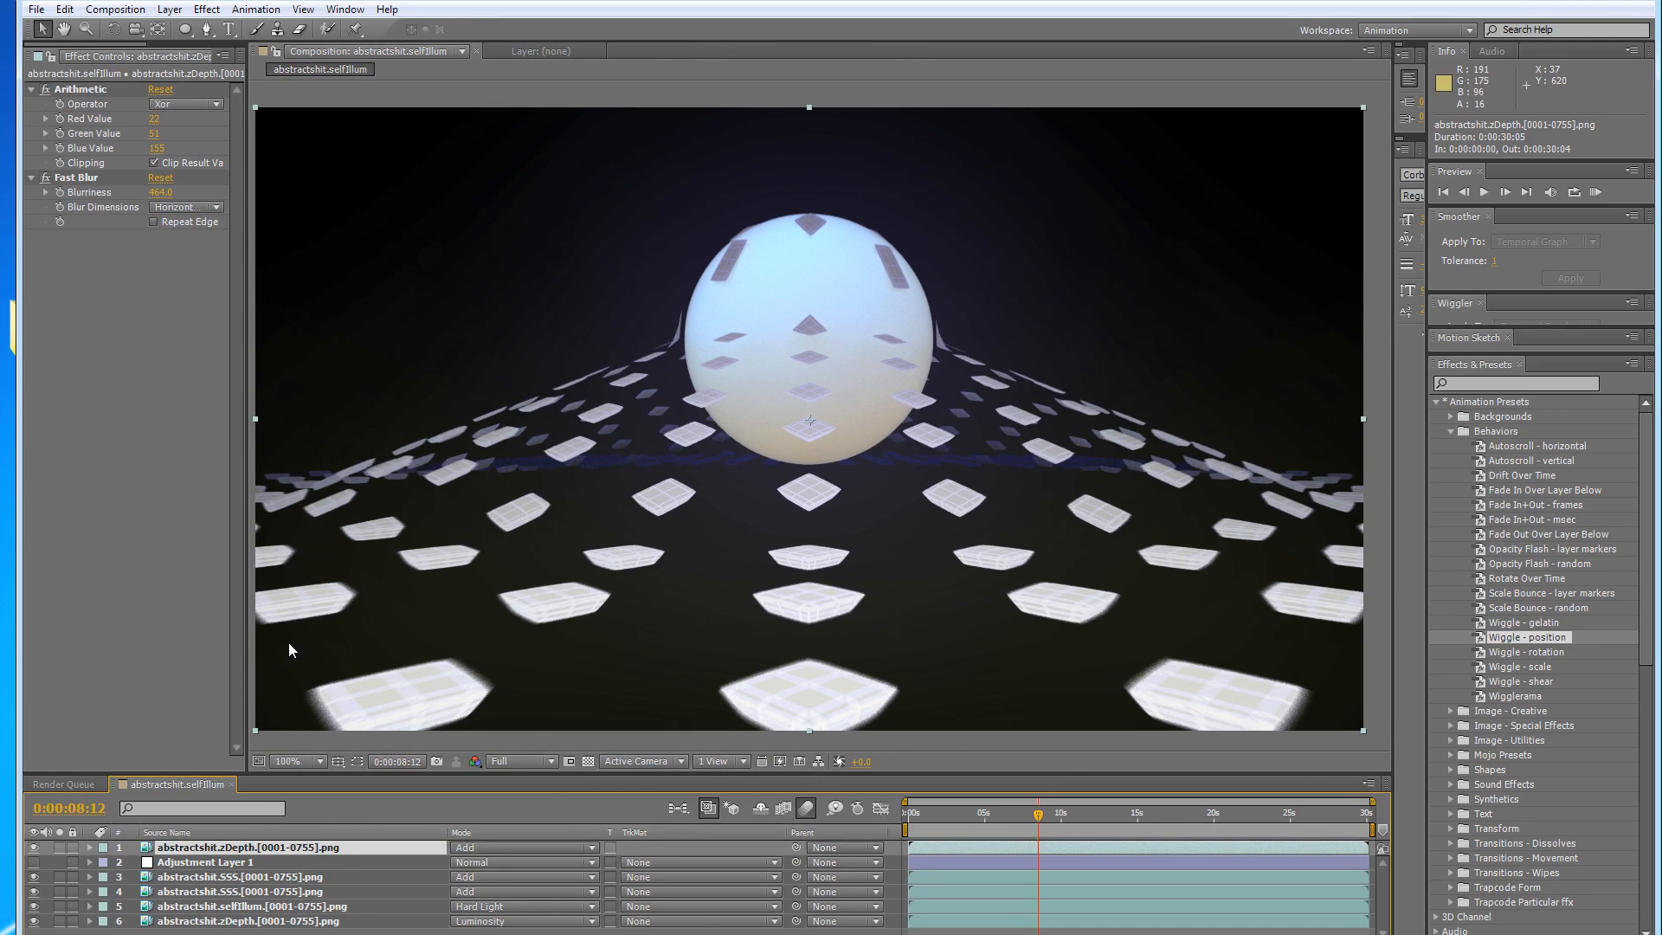
{"action": "left_click_drag", "start_coordinate": [248, 635], "coordinate": [248, 634]}
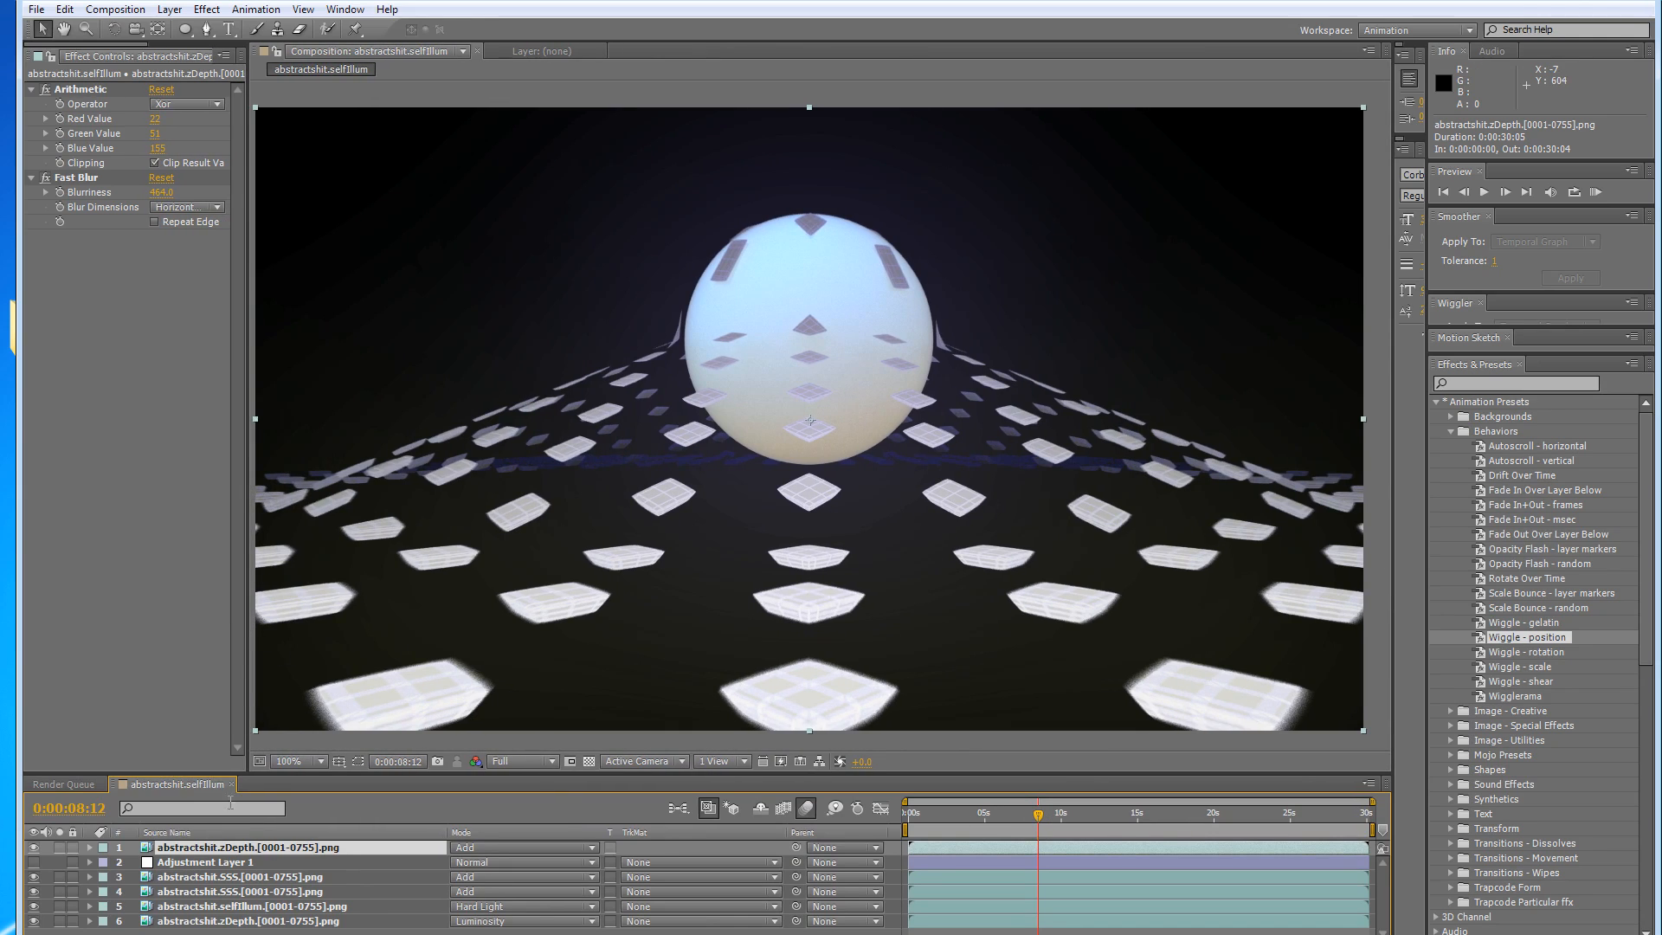
Locate the top zDepth layer's Arithmetic effect among the Channel effects without applying anything.
{"action": "left_click", "coordinate": [87, 92]}
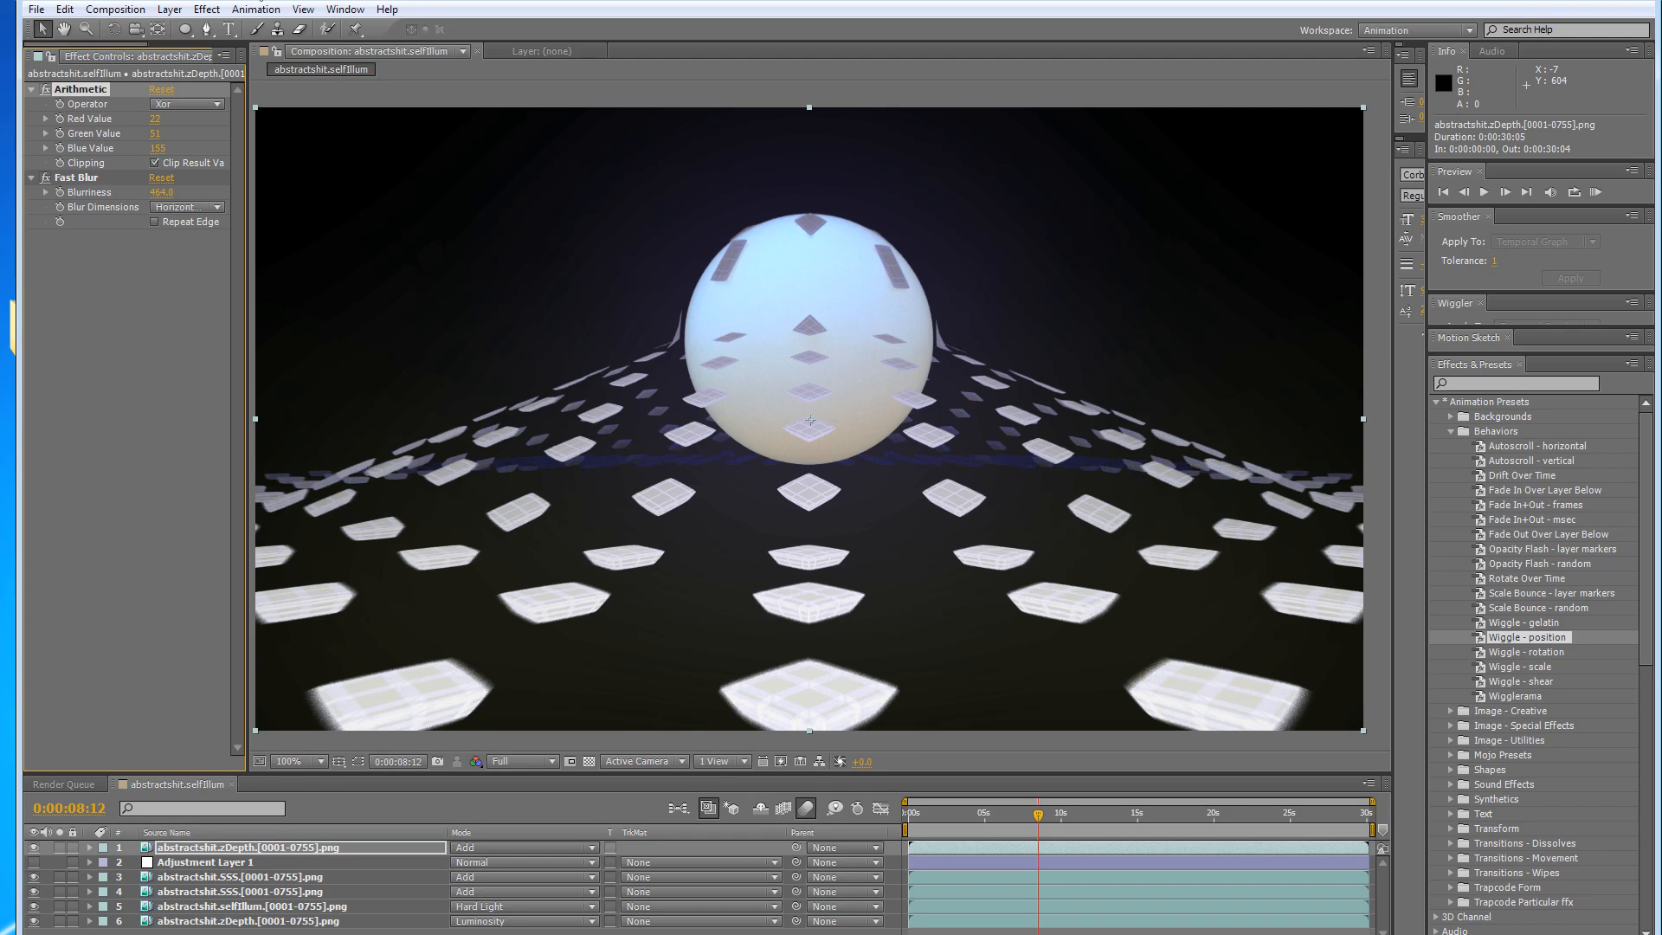
{"action": "left_click", "coordinate": [205, 10]}
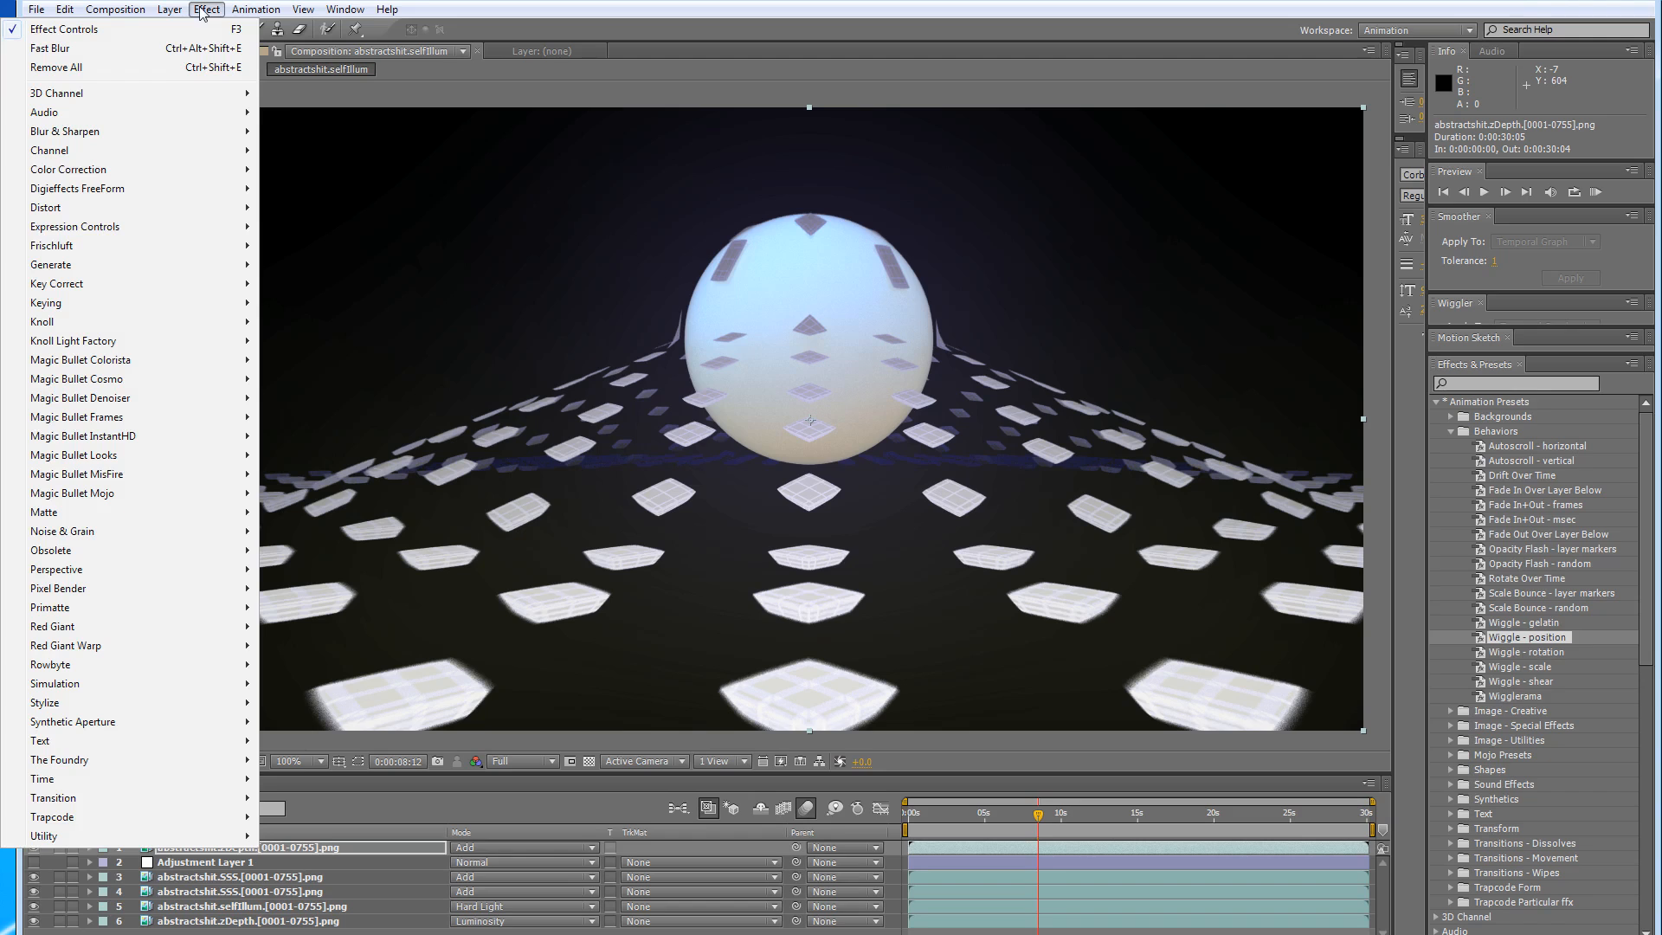
{"action": "mouse_move", "coordinate": [183, 230]}
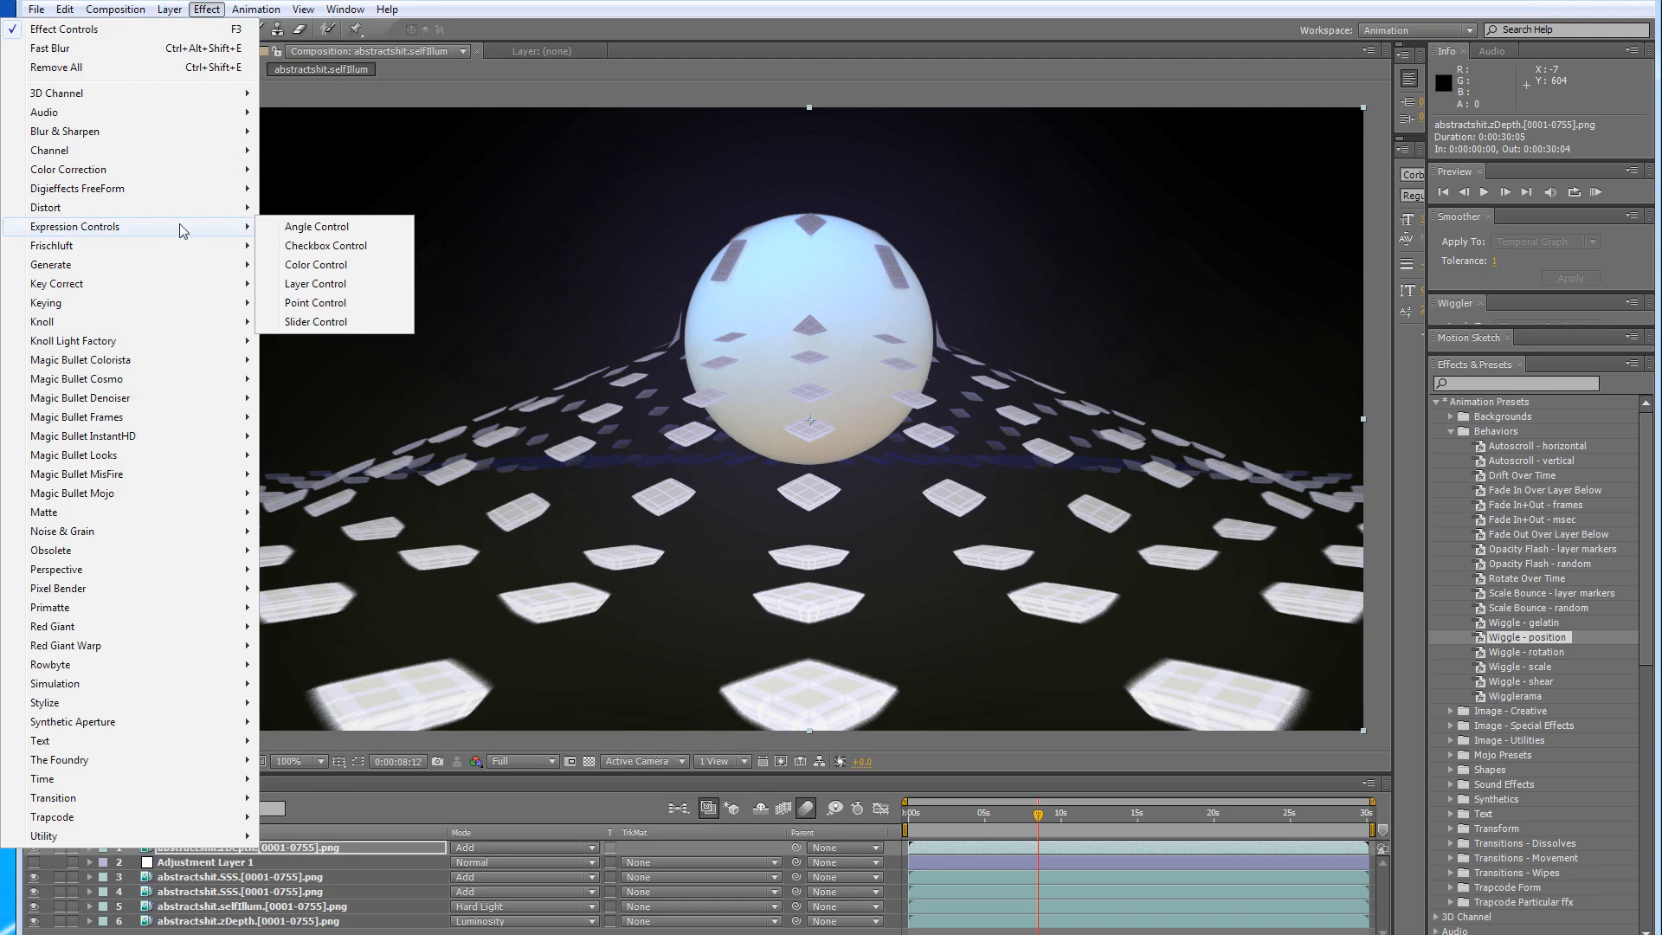
{"action": "mouse_move", "coordinate": [180, 153]}
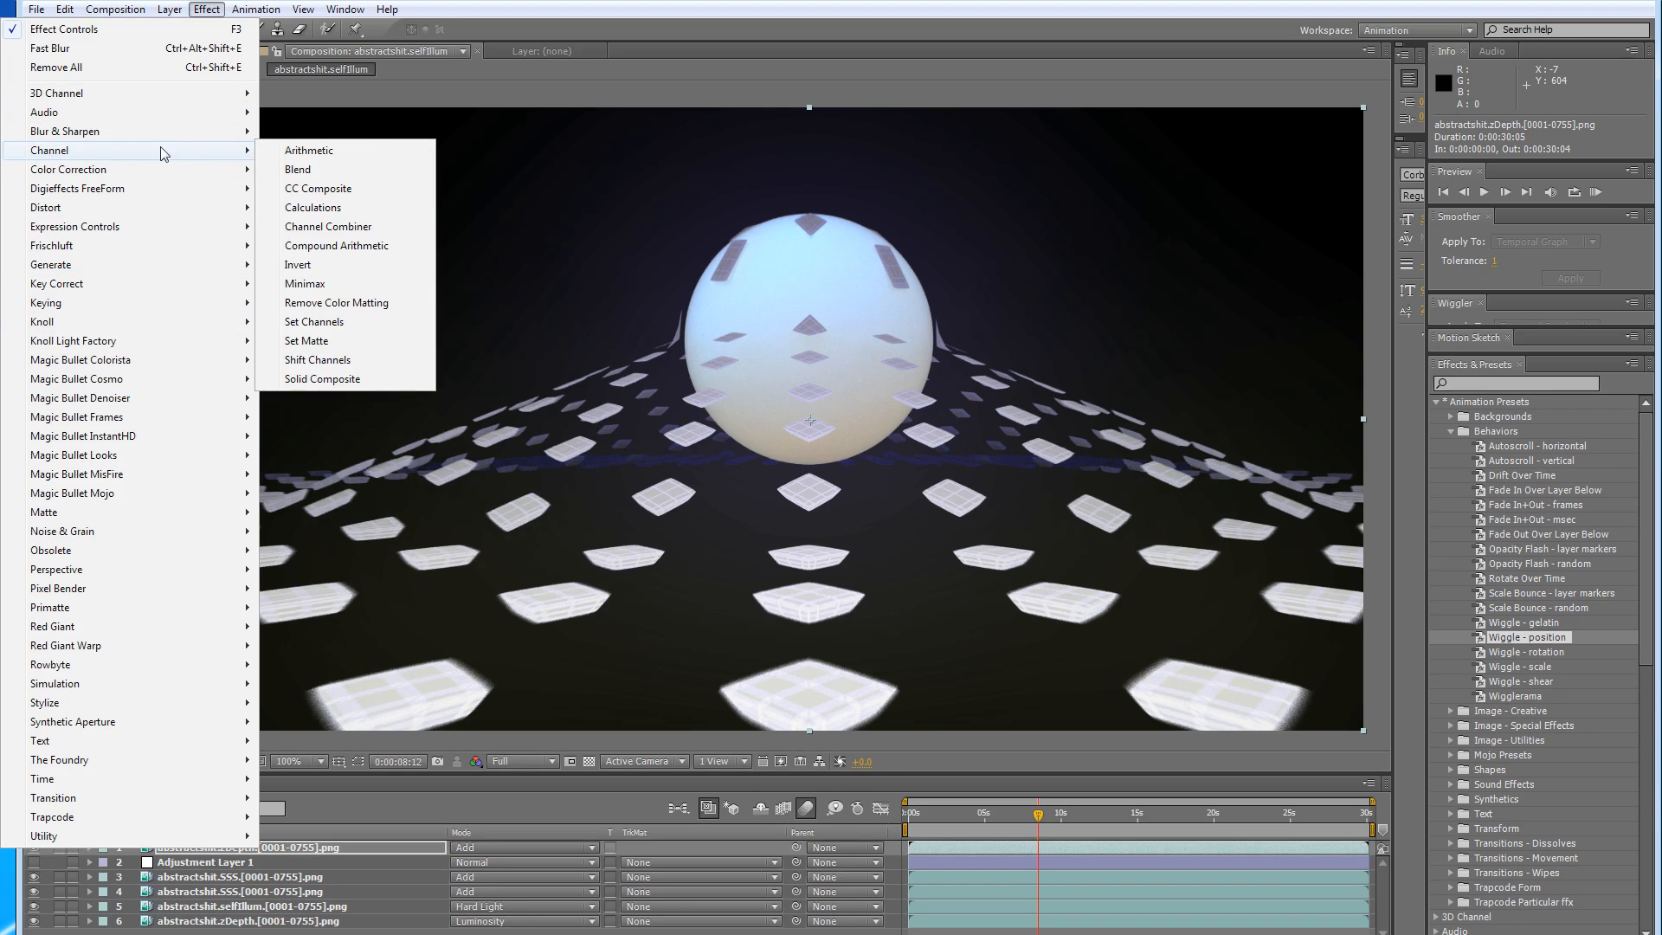
{"action": "left_click", "coordinate": [463, 4]}
Widen the effect controls area, disable Fast Blur on the topmost zDepth layer and solo that layer.
{"action": "left_click_drag", "start_coordinate": [256, 208], "coordinate": [330, 210]}
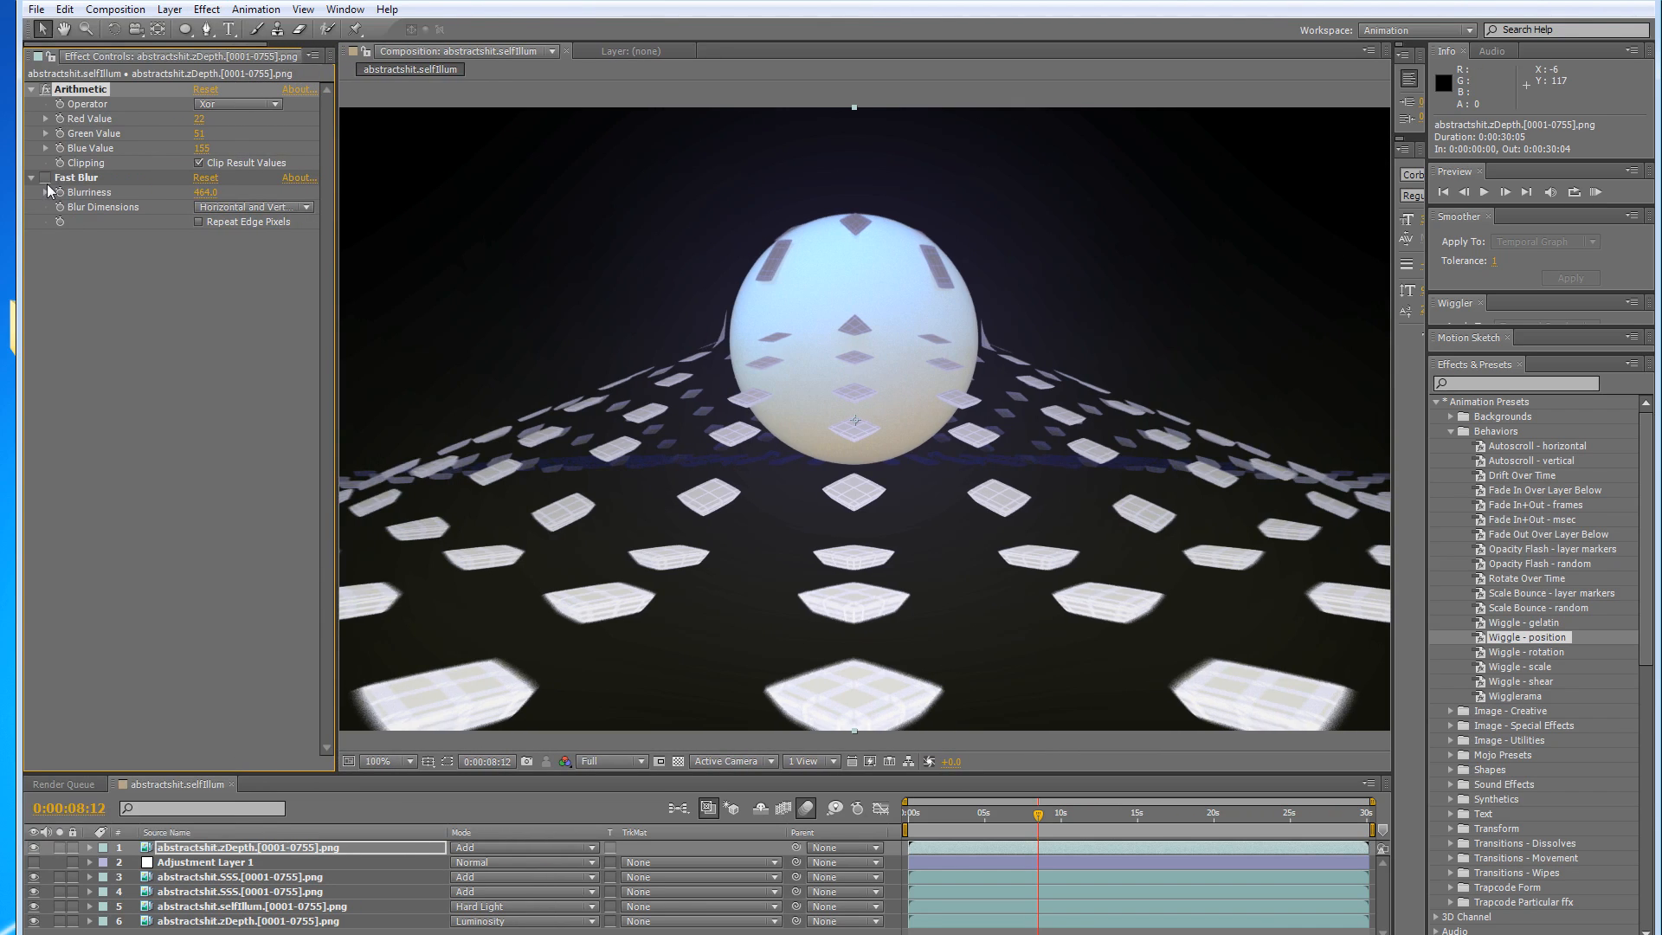
{"action": "left_click", "coordinate": [46, 179]}
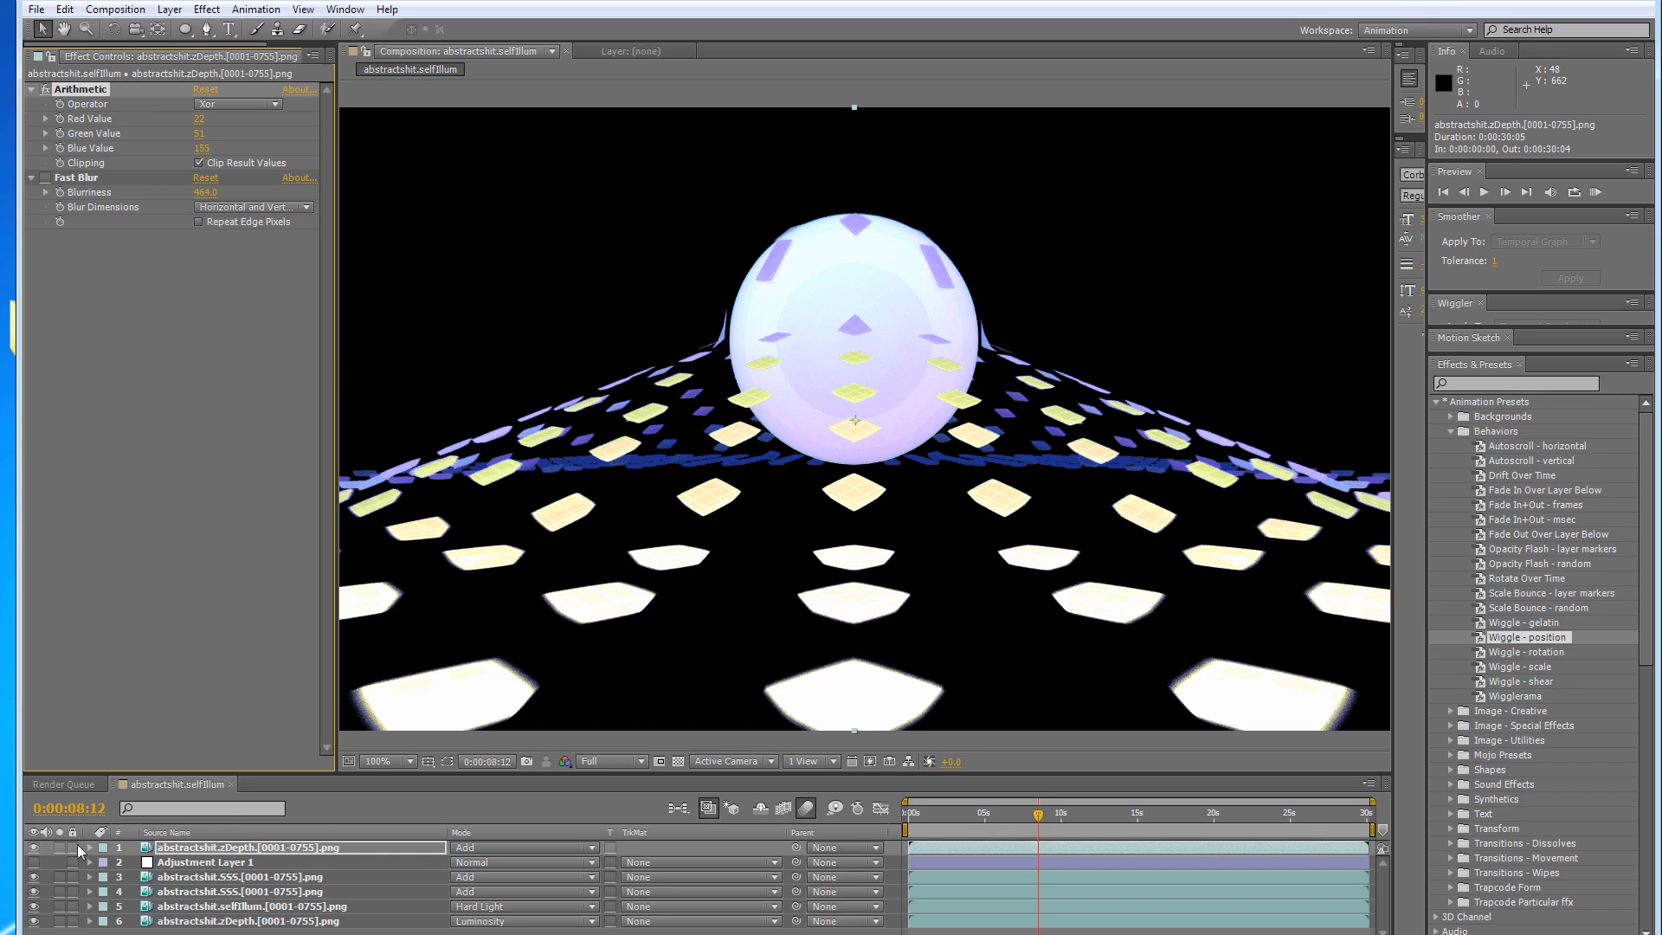
{"action": "left_click", "coordinate": [59, 848]}
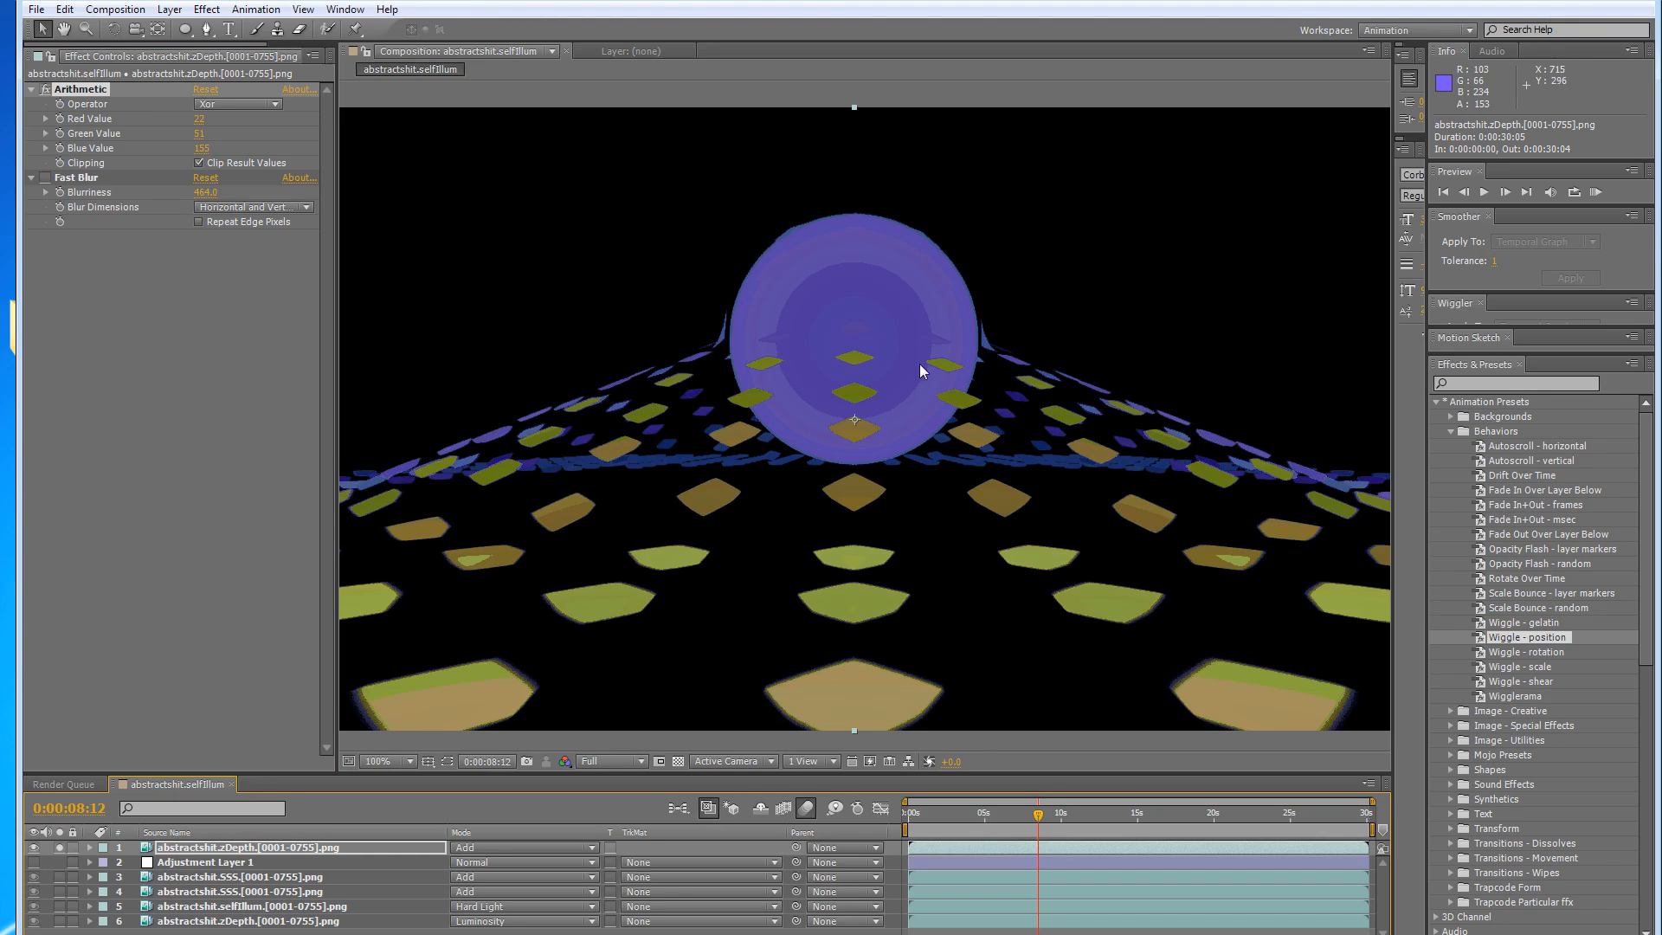
Set Arithmetic's Blue Value to 158 on the top zDepth layer, re-enable its Fast Blur, and turn off the layer's solo.
{"action": "mouse_move", "coordinate": [200, 148]}
{"action": "left_mouse_down"}
{"action": "mouse_move", "coordinate": [219, 148]}
{"action": "mouse_move", "coordinate": [202, 149]}
{"action": "left_mouse_up"}
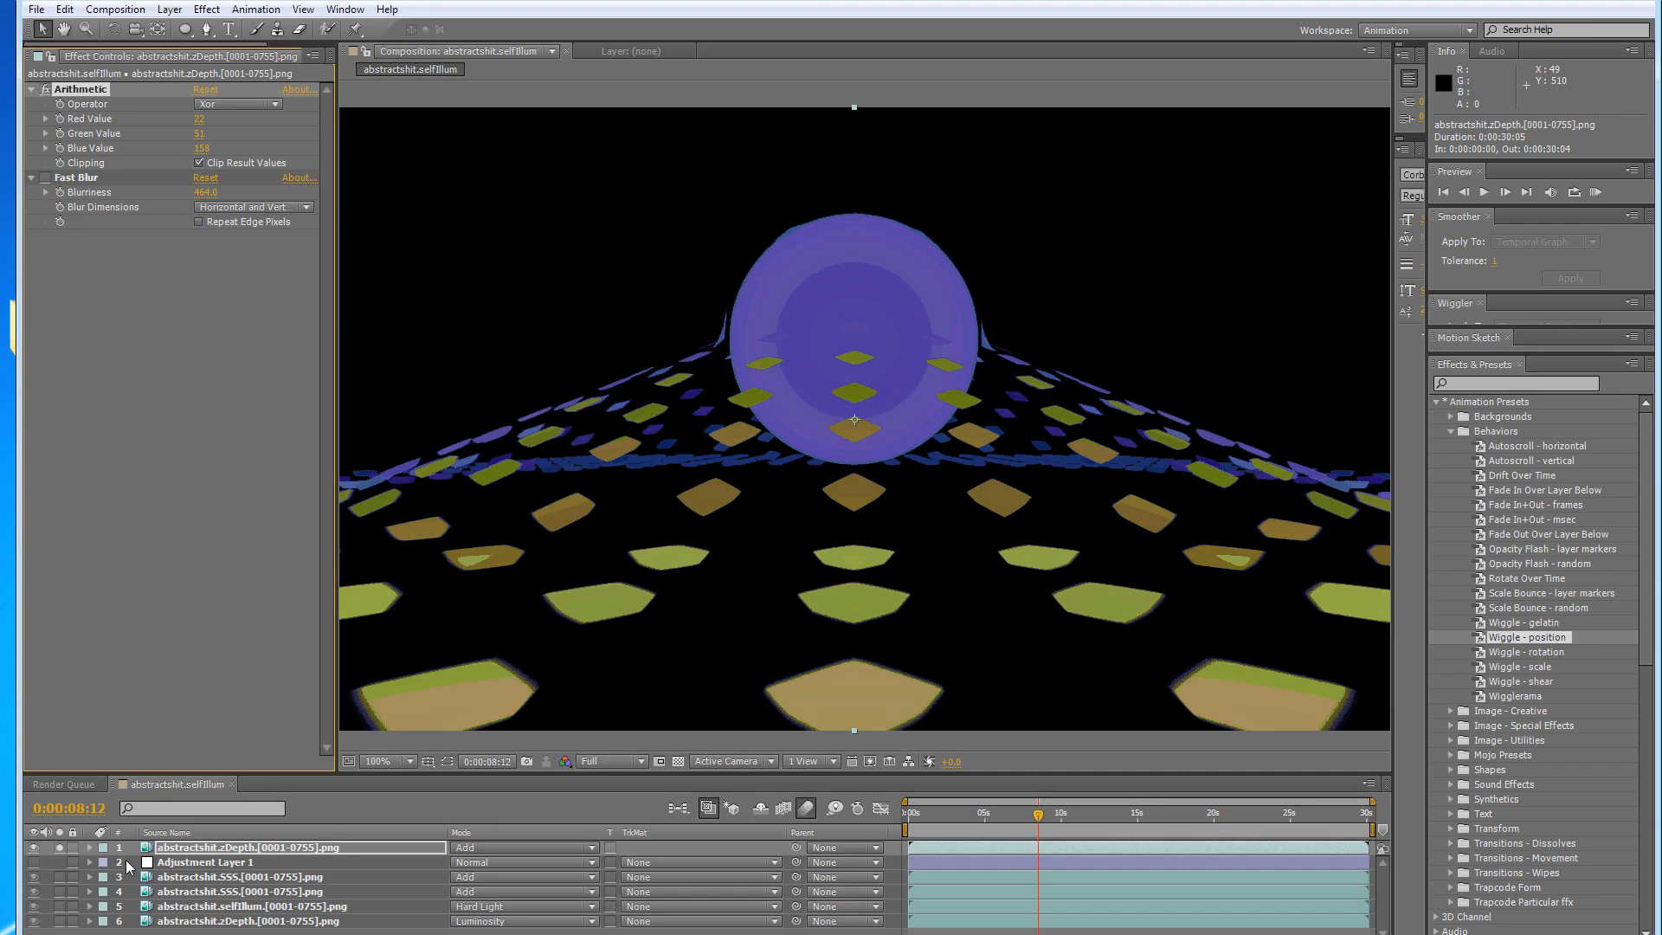
{"action": "left_click", "coordinate": [45, 177]}
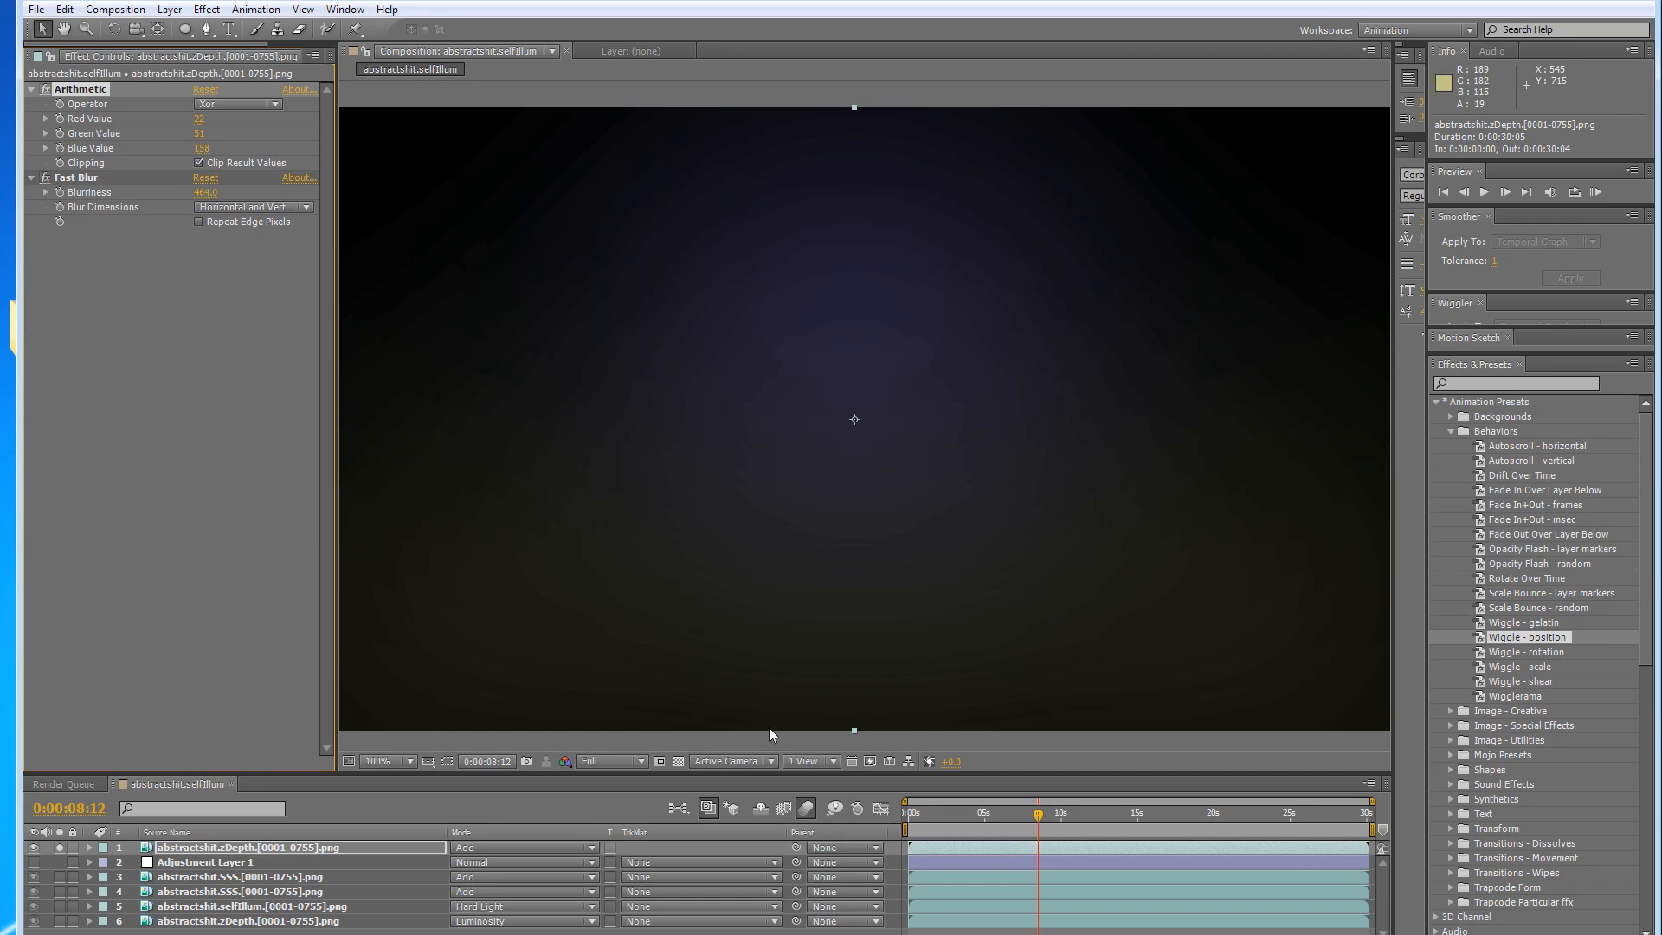
{"action": "left_click", "coordinate": [59, 847]}
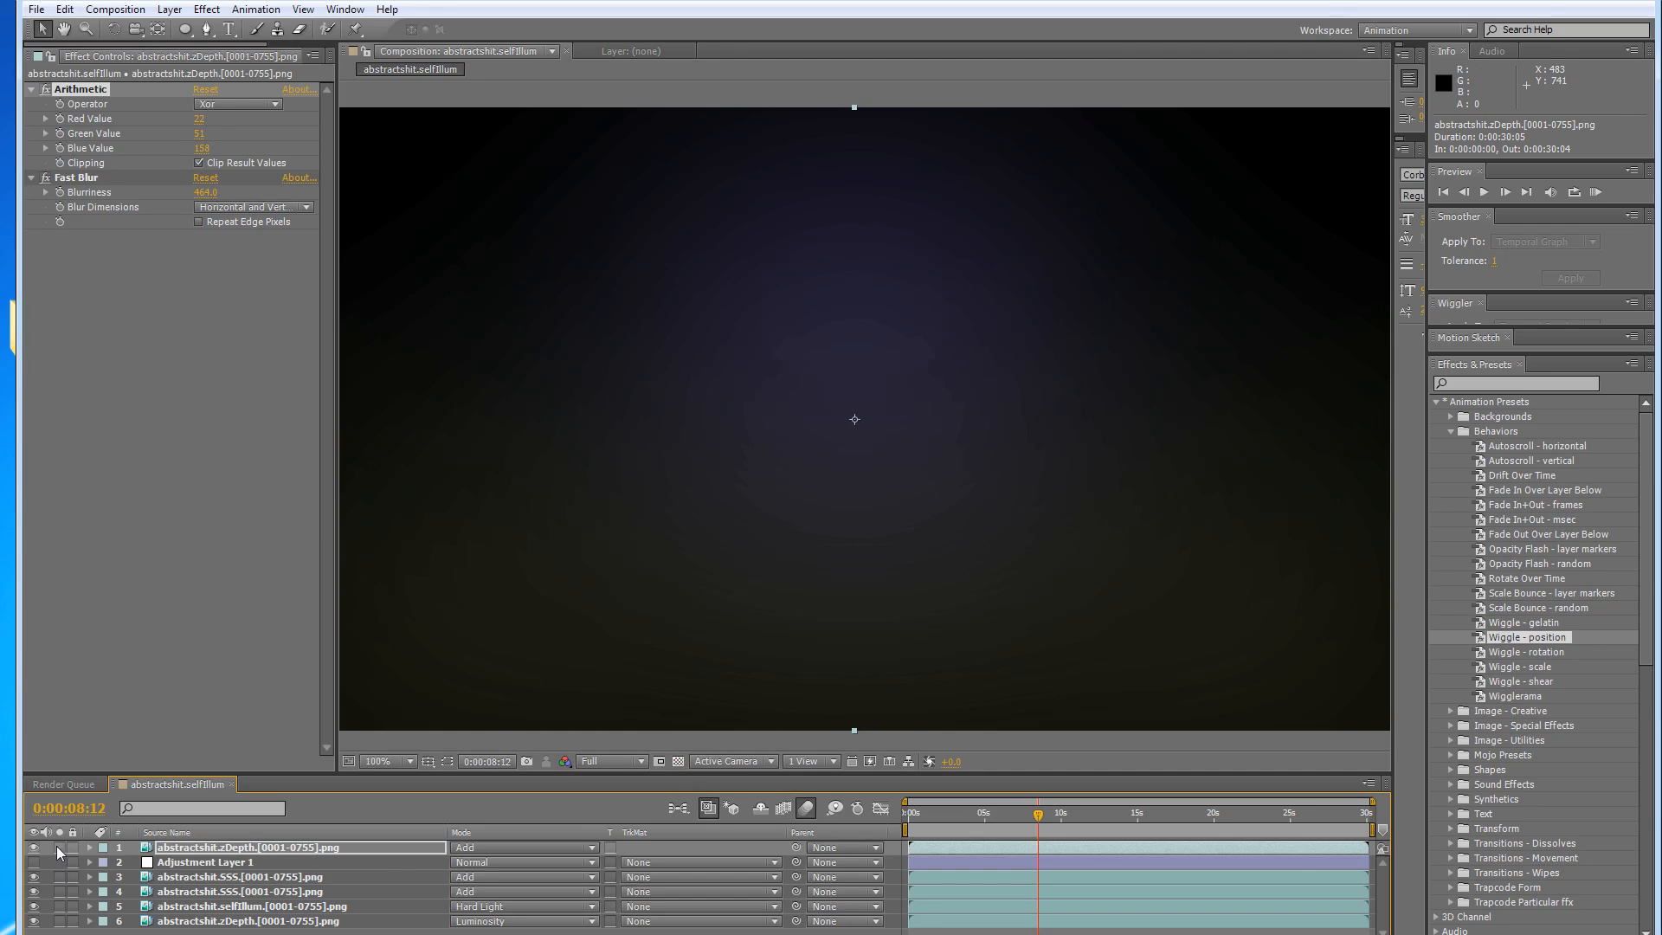
Play a RAM preview of the layered composition, and set the current time to 0:00:07:01.
{"action": "left_click", "coordinate": [1596, 191]}
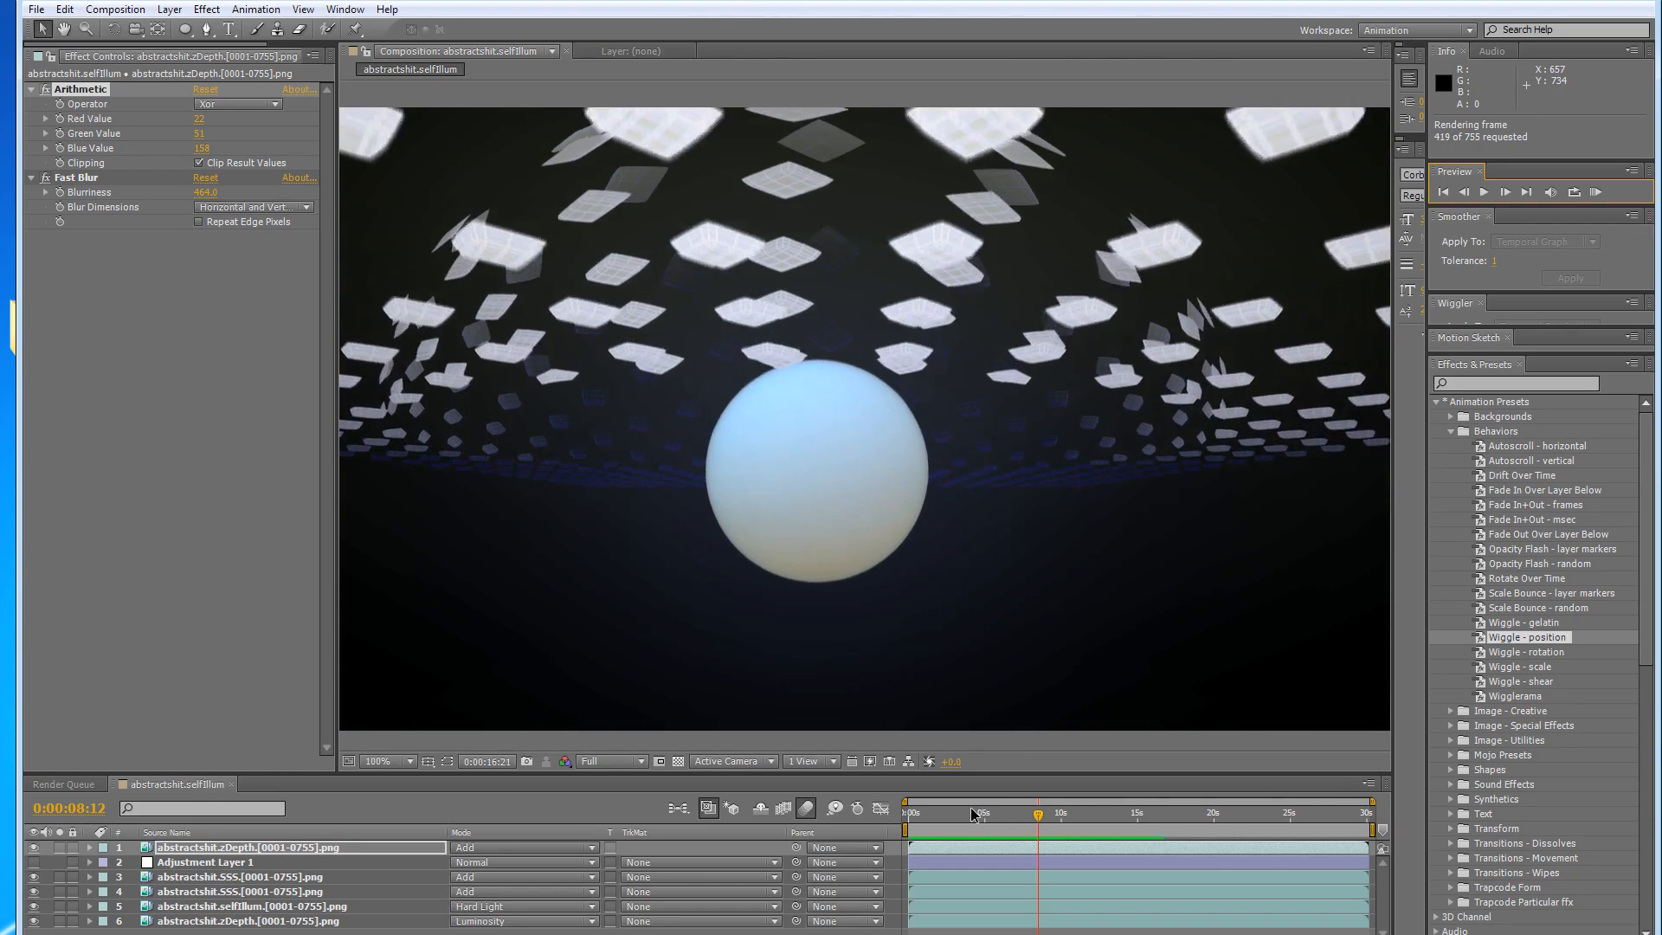
{"action": "key", "text": "space"}
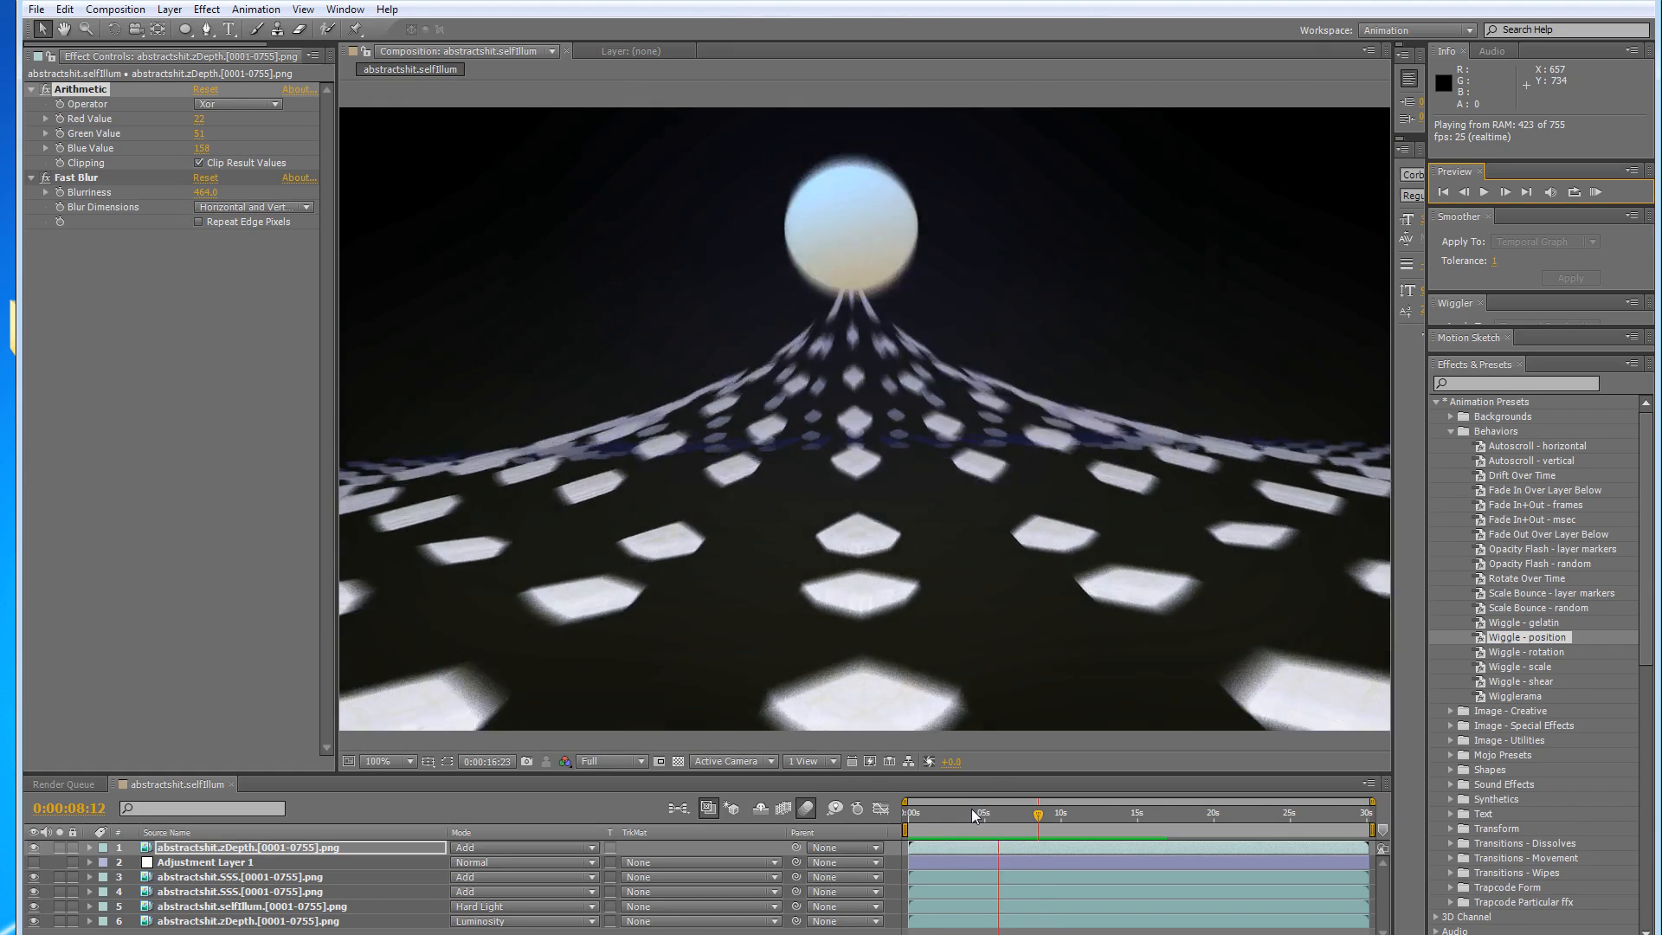
{"action": "key", "text": "space"}
{"action": "mouse_move", "coordinate": [1024, 817]}
{"action": "left_mouse_down"}
{"action": "mouse_move", "coordinate": [995, 817]}
{"action": "mouse_move", "coordinate": [1018, 817]}
{"action": "left_mouse_up"}
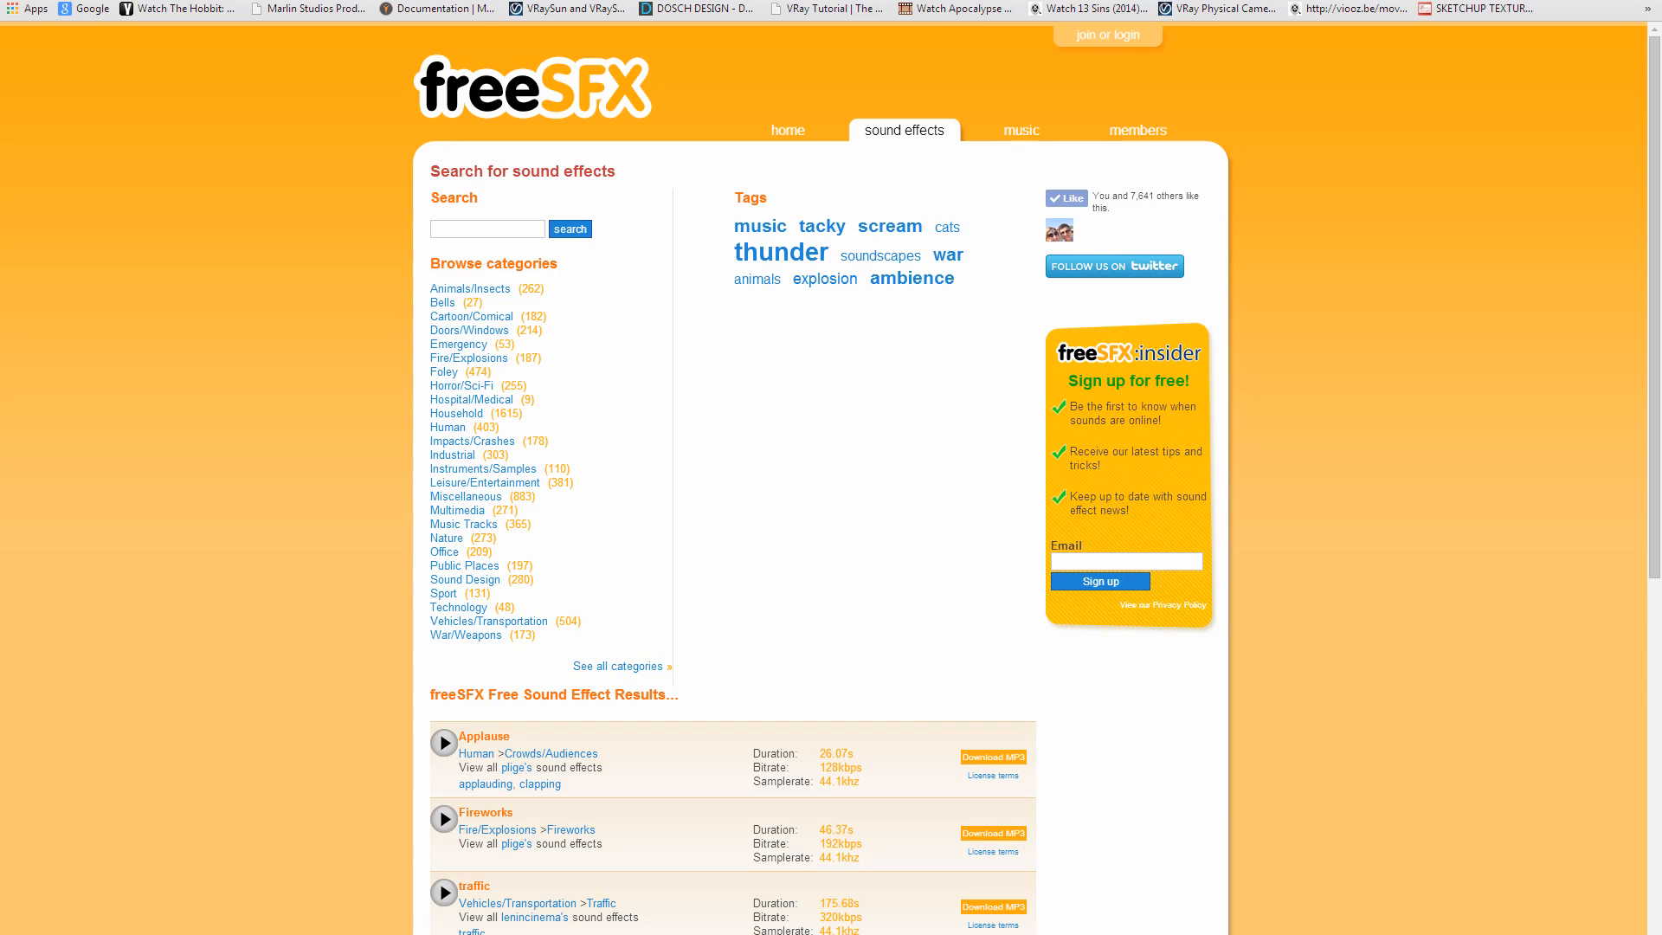
Switch back to After Effects and start a file import, browsing to the desktop's Tutorials folder and its Maya motion graph elements subfolder.
{"action": "key", "text": "alt+Tab"}
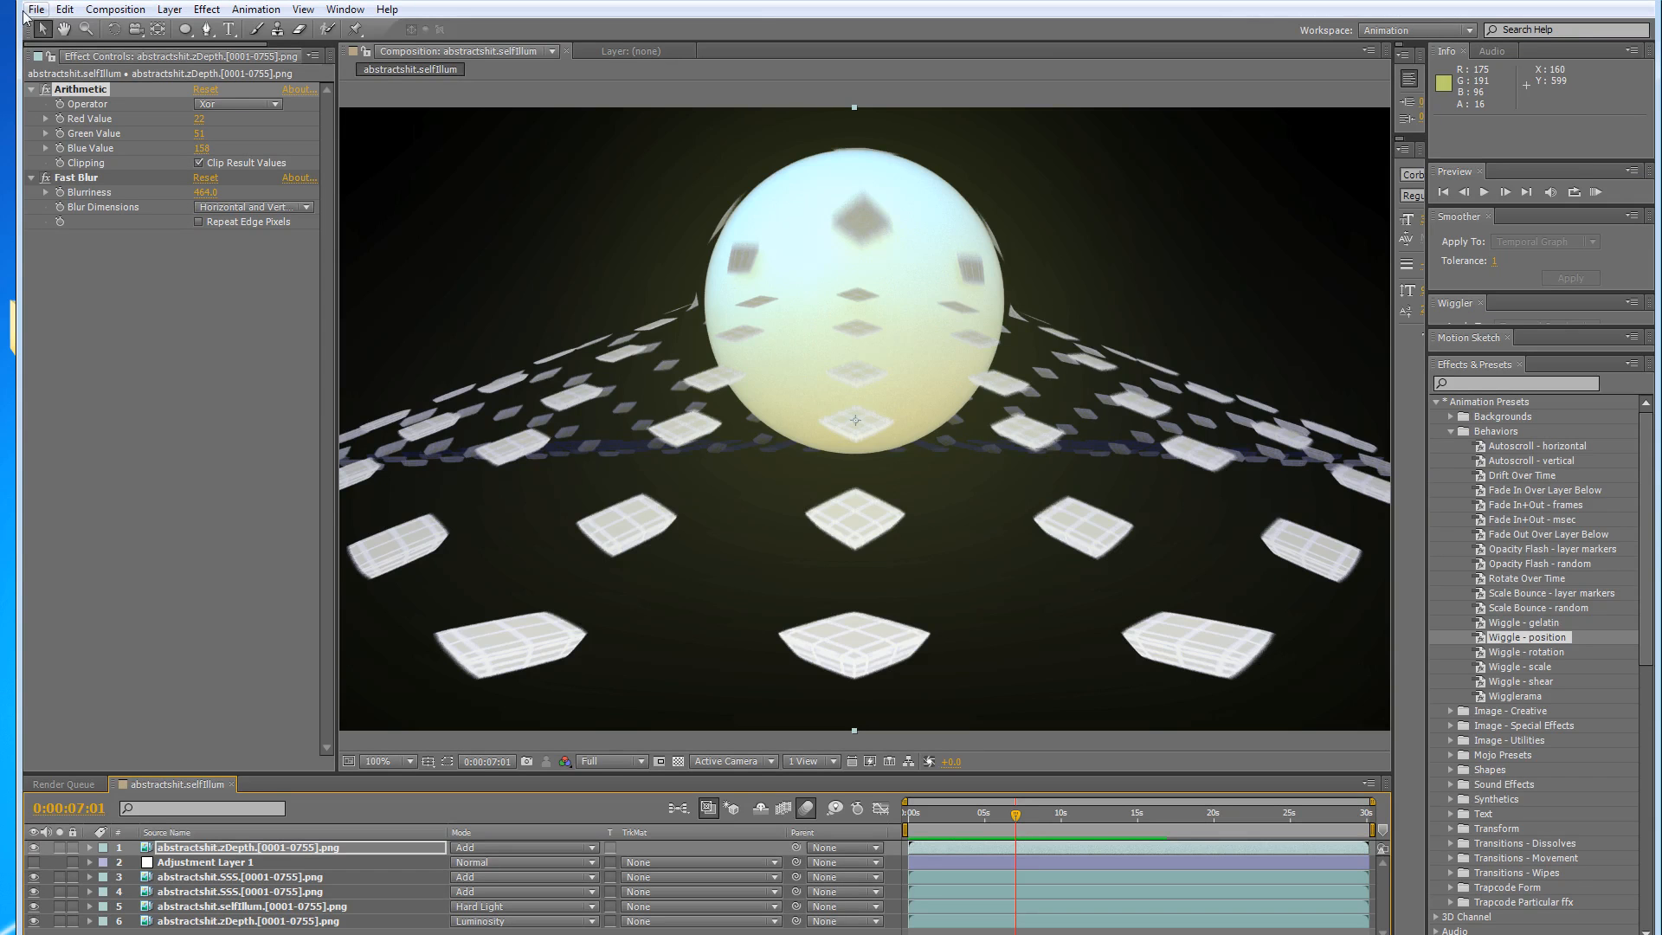
{"action": "left_click_drag", "start_coordinate": [56, 45], "coordinate": [139, 49]}
{"action": "left_click", "coordinate": [272, 56]}
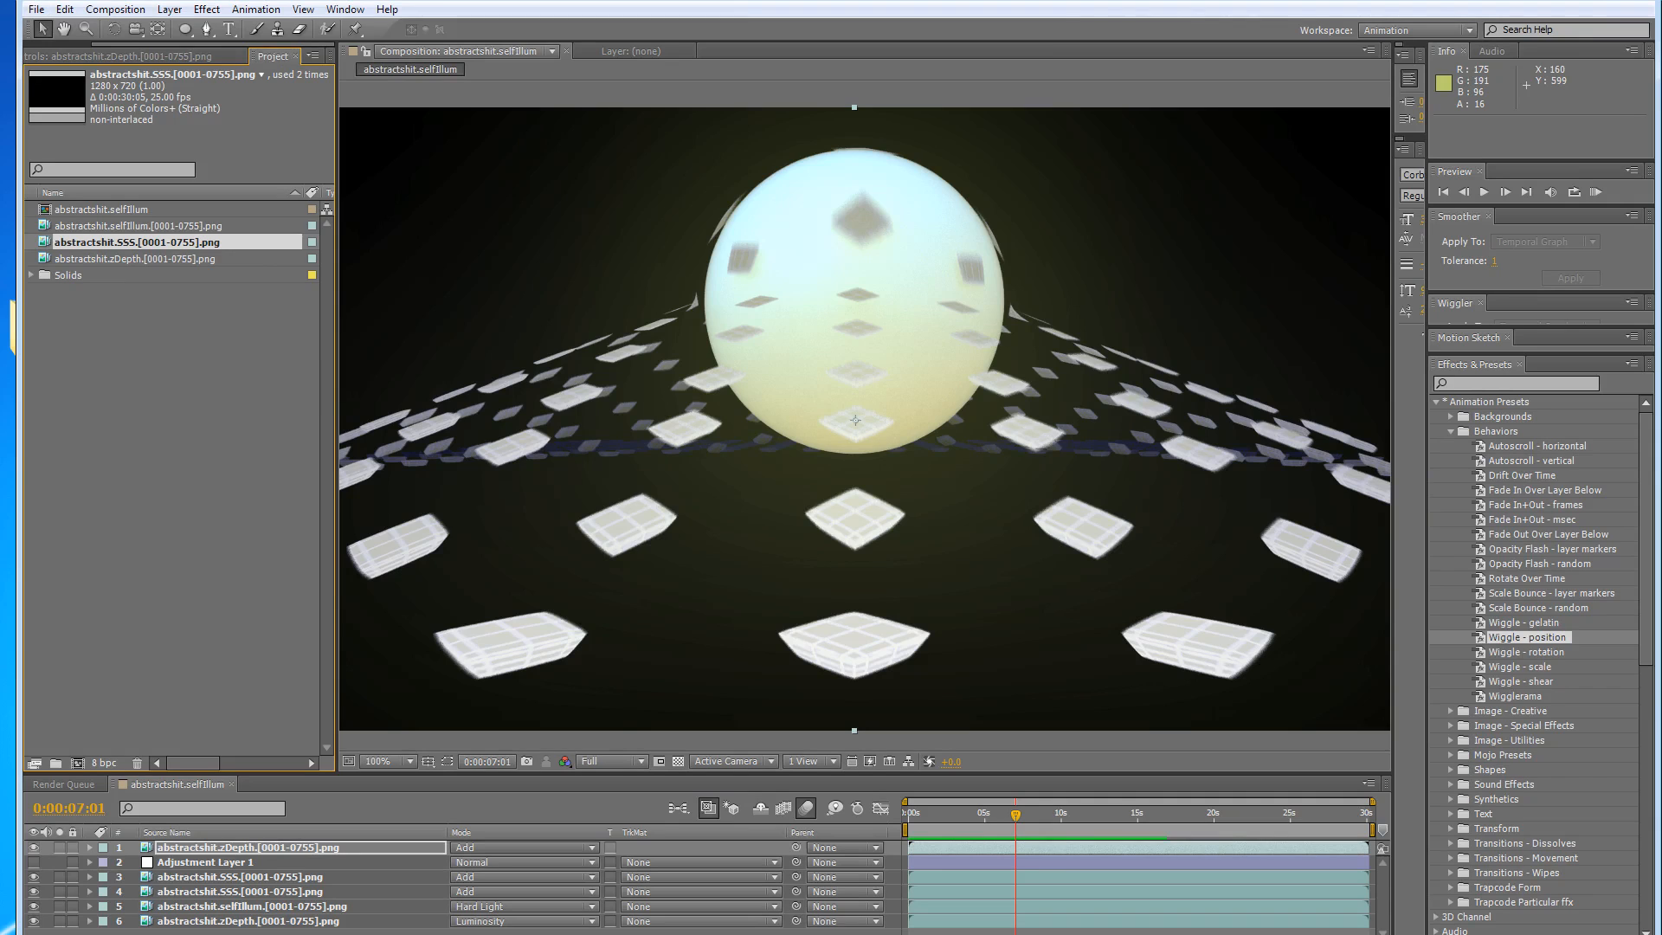
{"action": "left_click", "coordinate": [36, 10]}
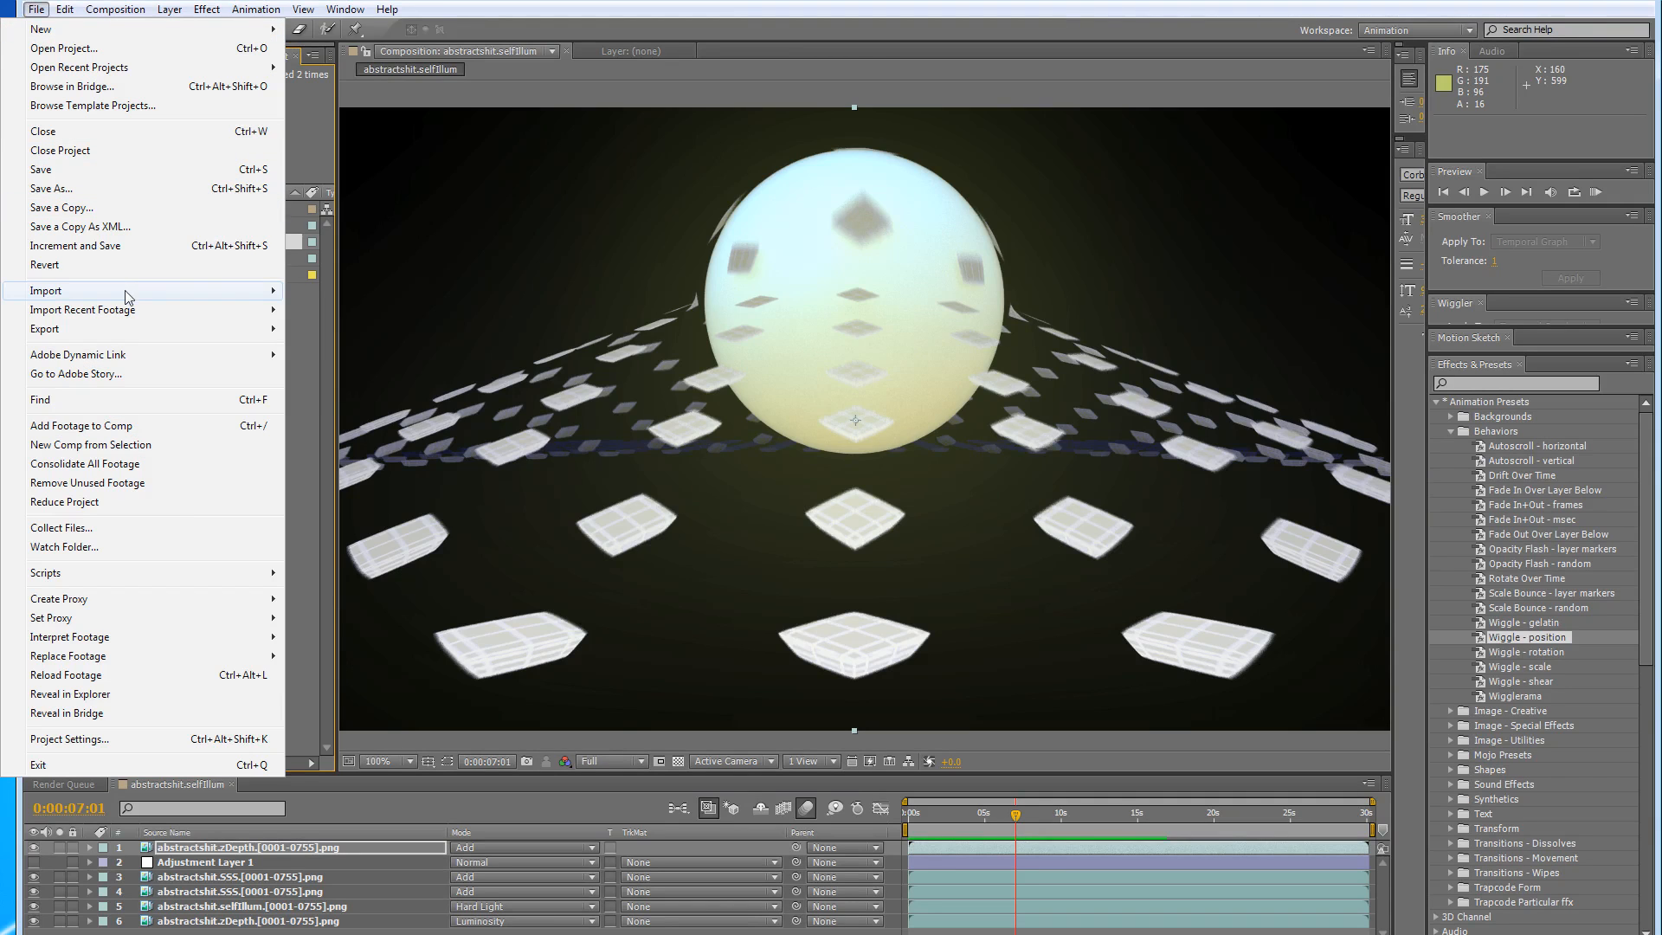
{"action": "mouse_move", "coordinate": [129, 292]}
{"action": "left_click", "coordinate": [362, 291]}
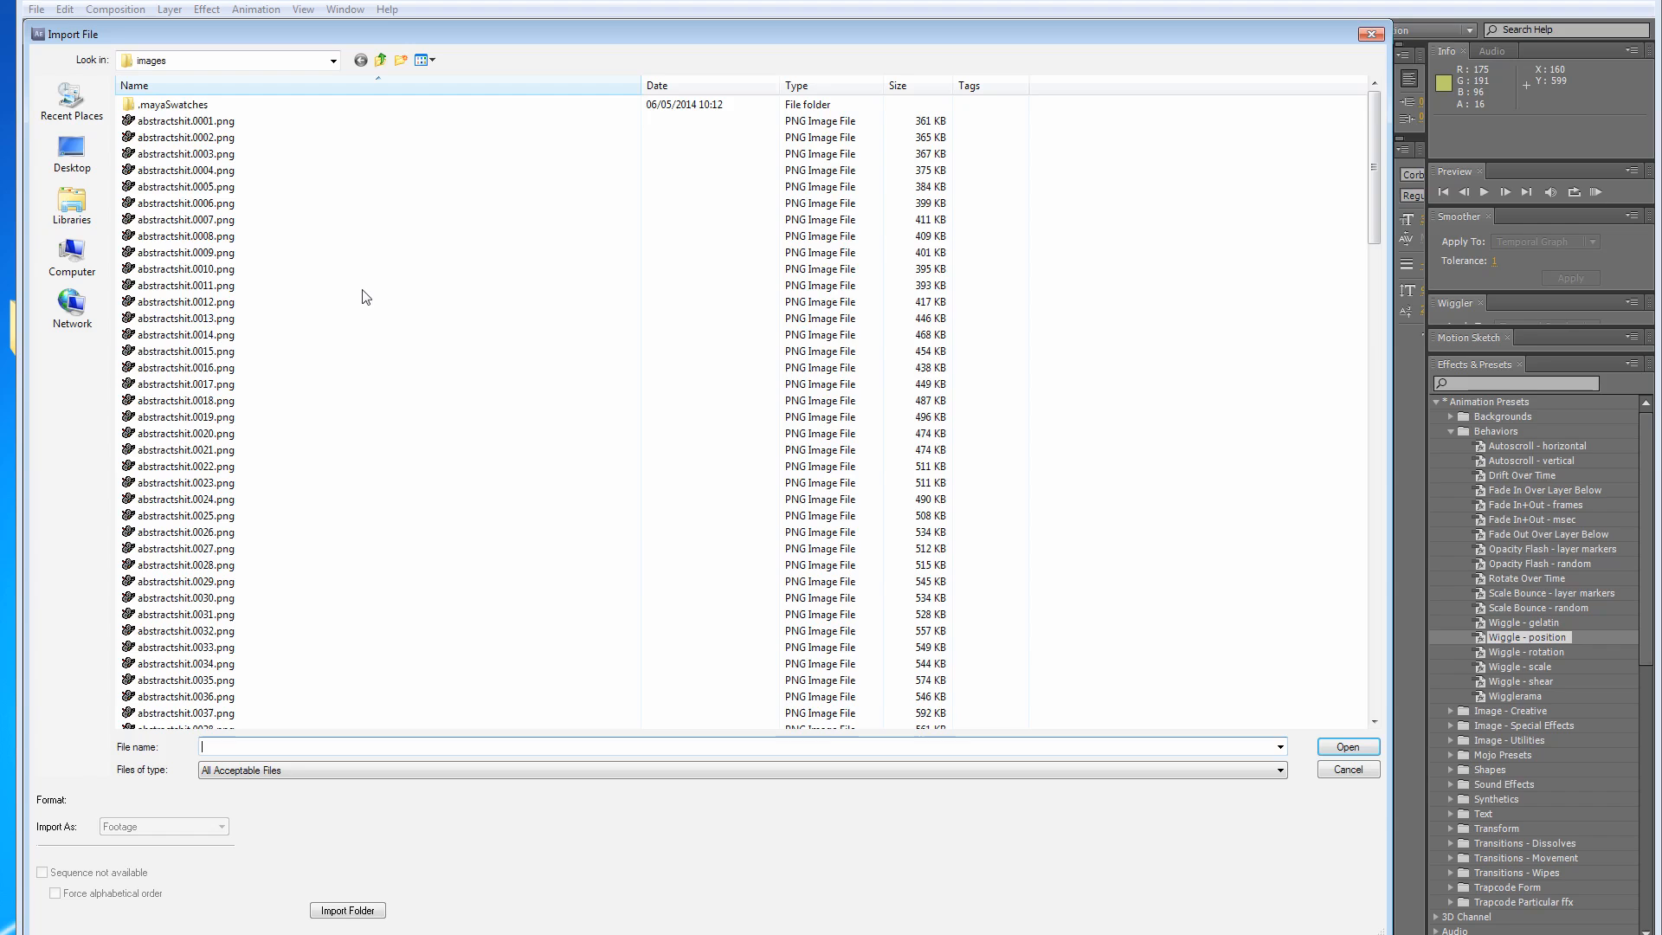
{"action": "left_click", "coordinate": [71, 154]}
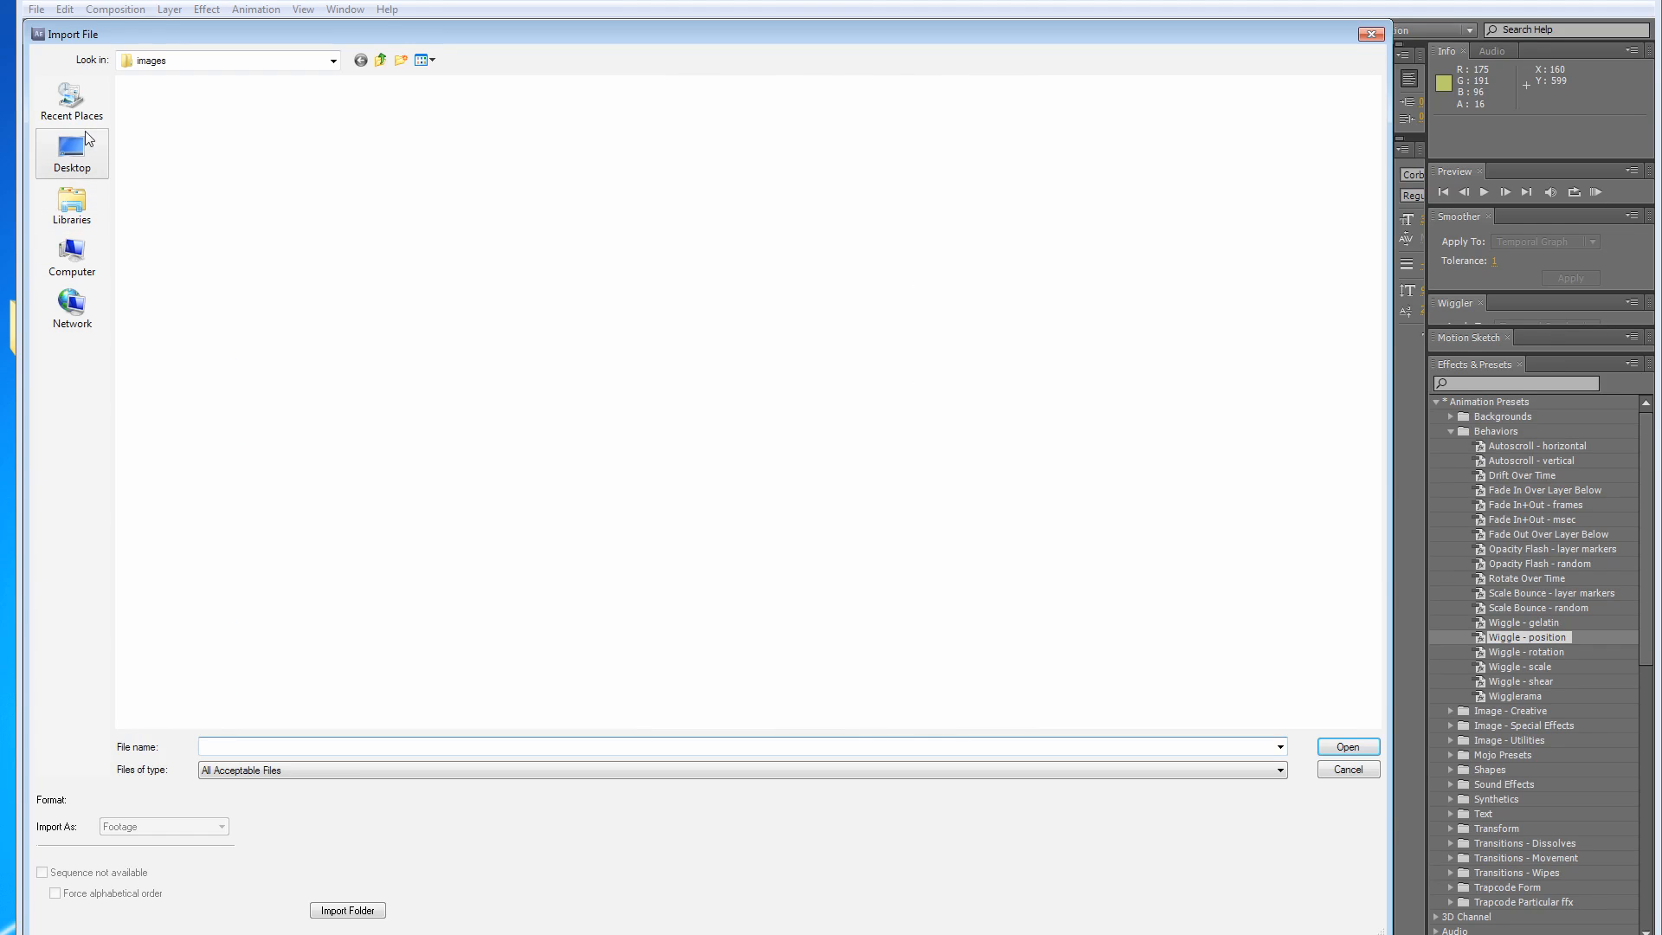
{"action": "left_click", "coordinate": [976, 550]}
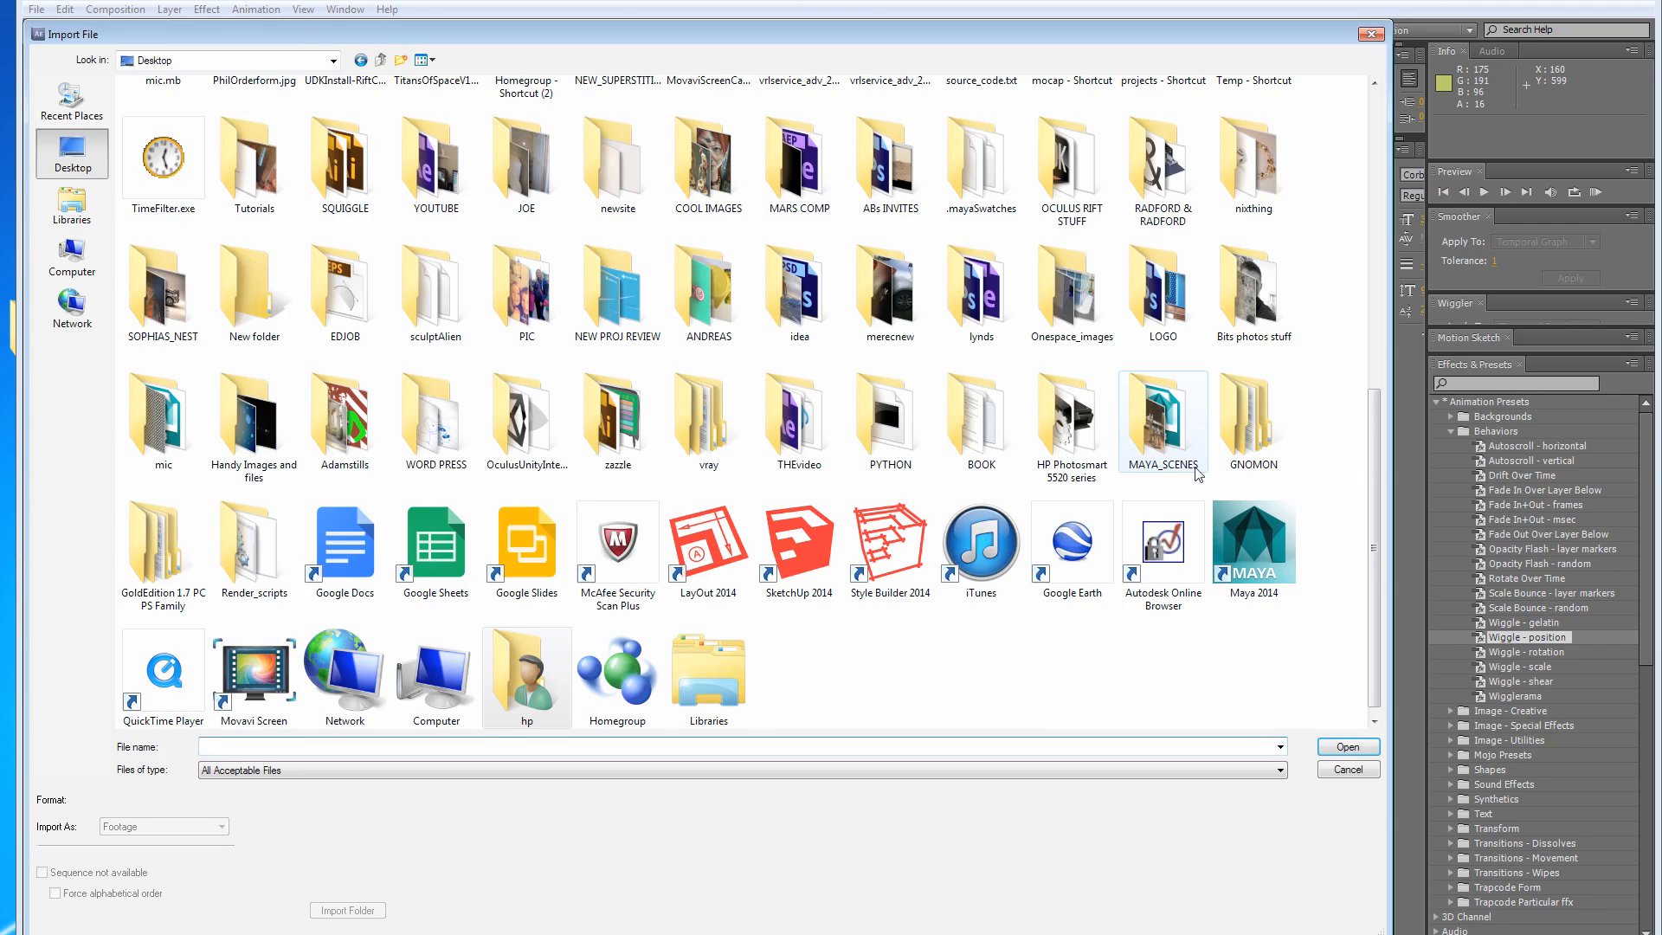
{"action": "double_click", "coordinate": [256, 199]}
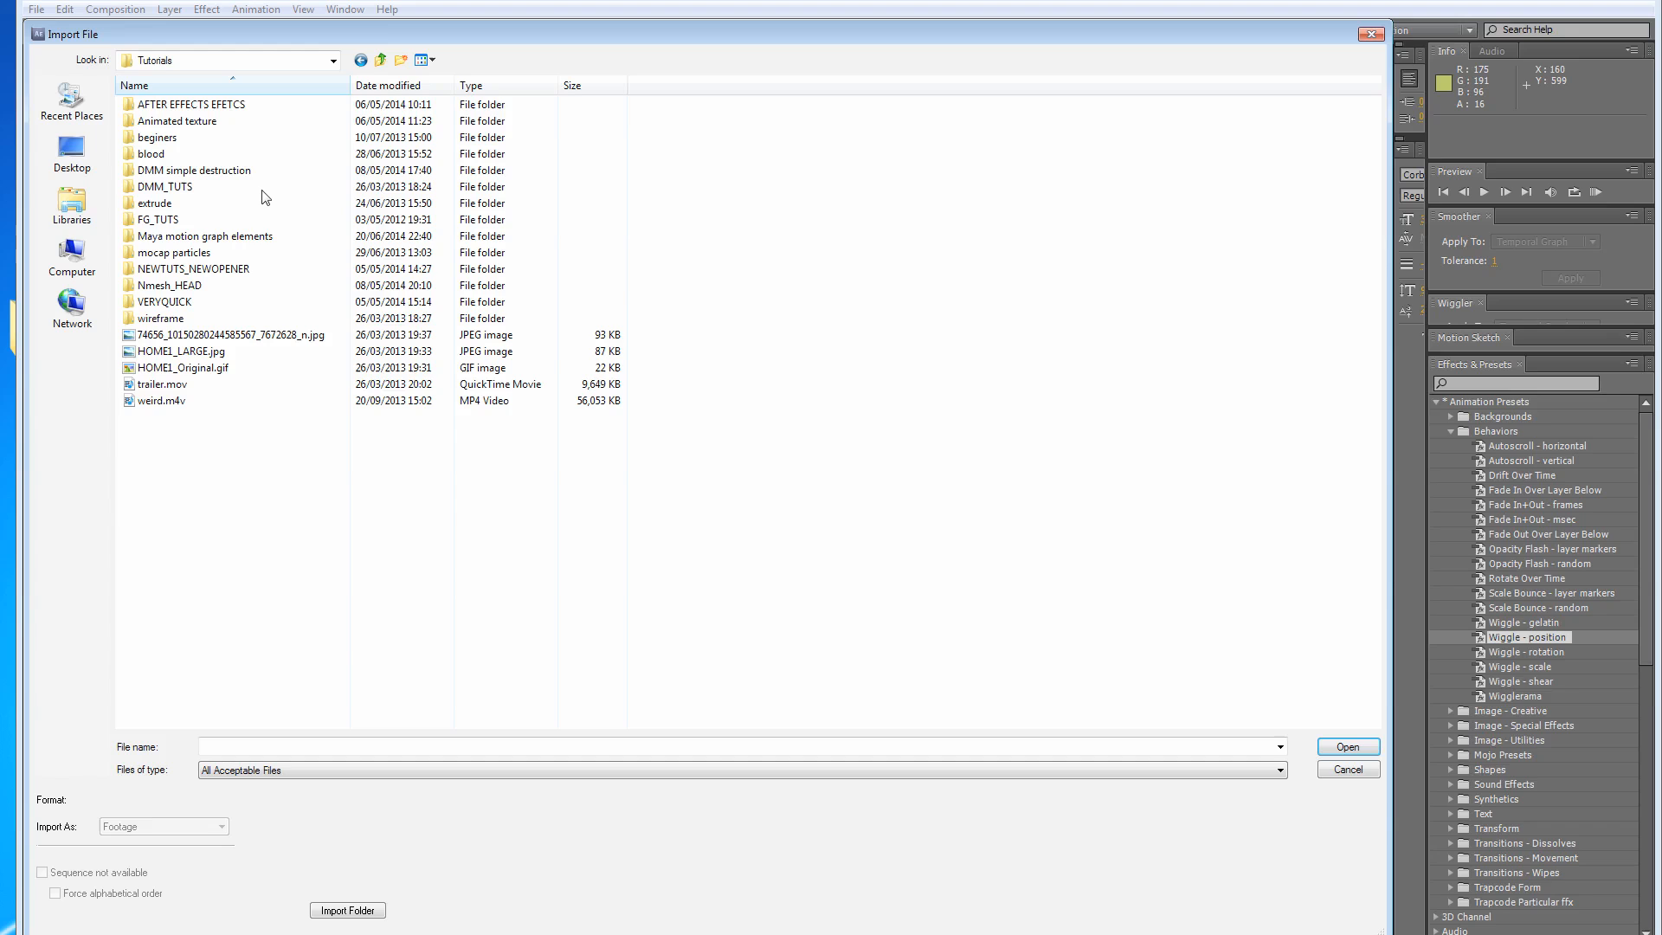
{"action": "double_click", "coordinate": [269, 237]}
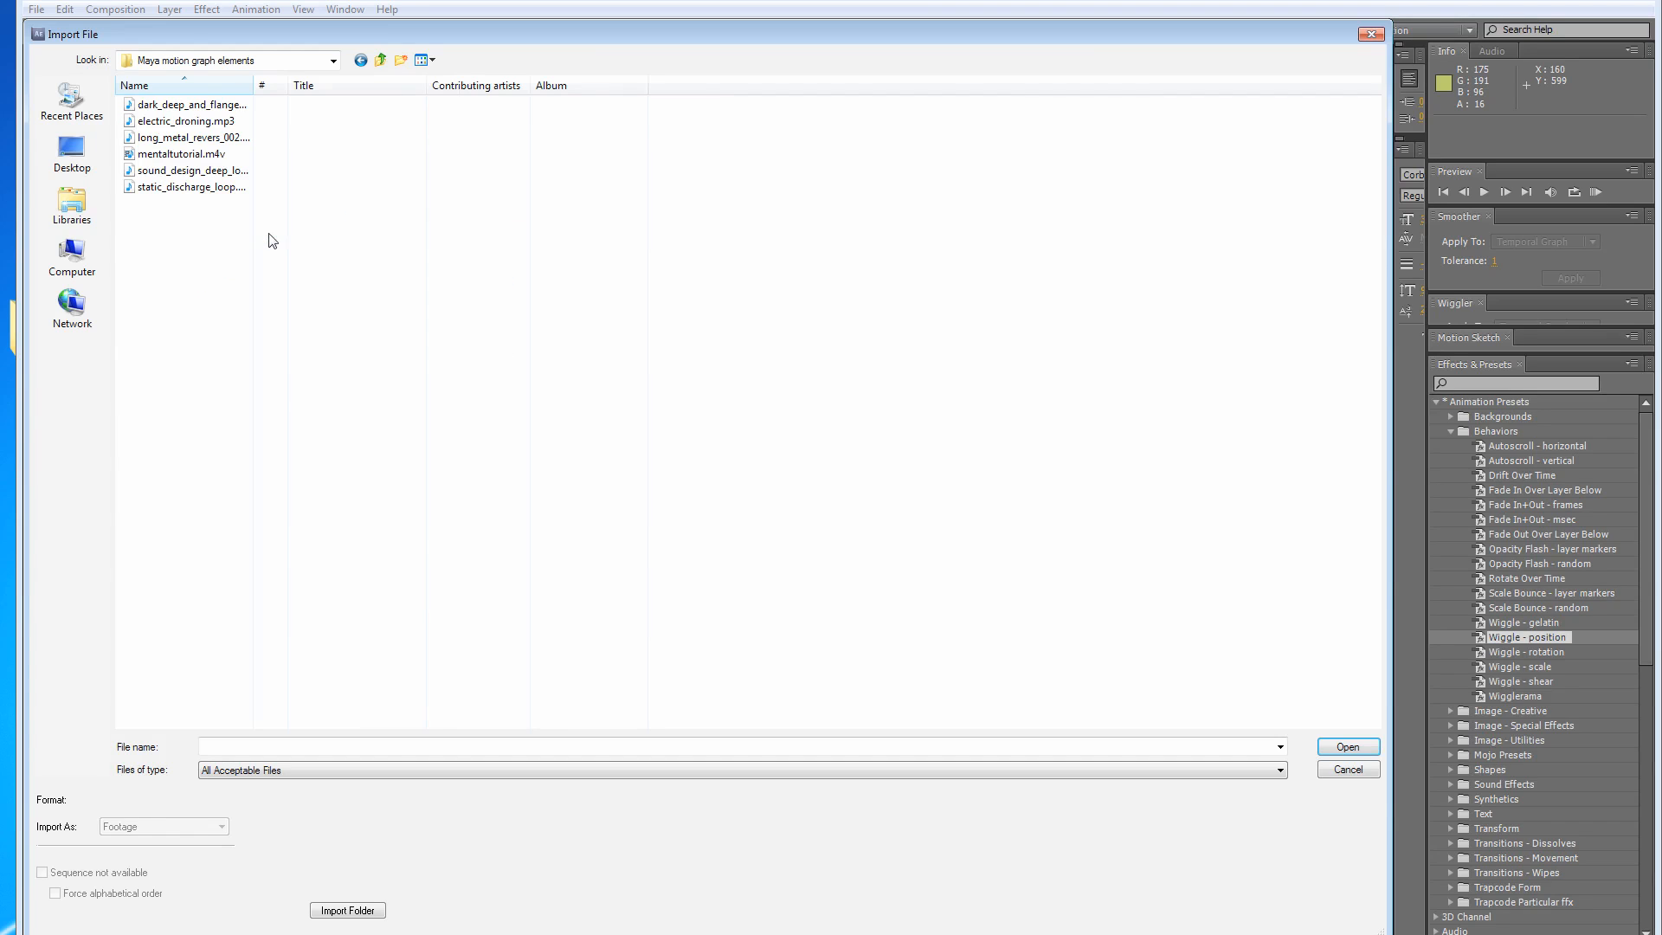
Import the drone, electric droning, long metal reverse, low frequency thud and static discharge MP3 files into the project.
{"action": "left_click", "coordinate": [198, 186]}
{"action": "left_click", "coordinate": [196, 170], "text": "ctrl"}
{"action": "left_click", "coordinate": [194, 137], "text": "ctrl"}
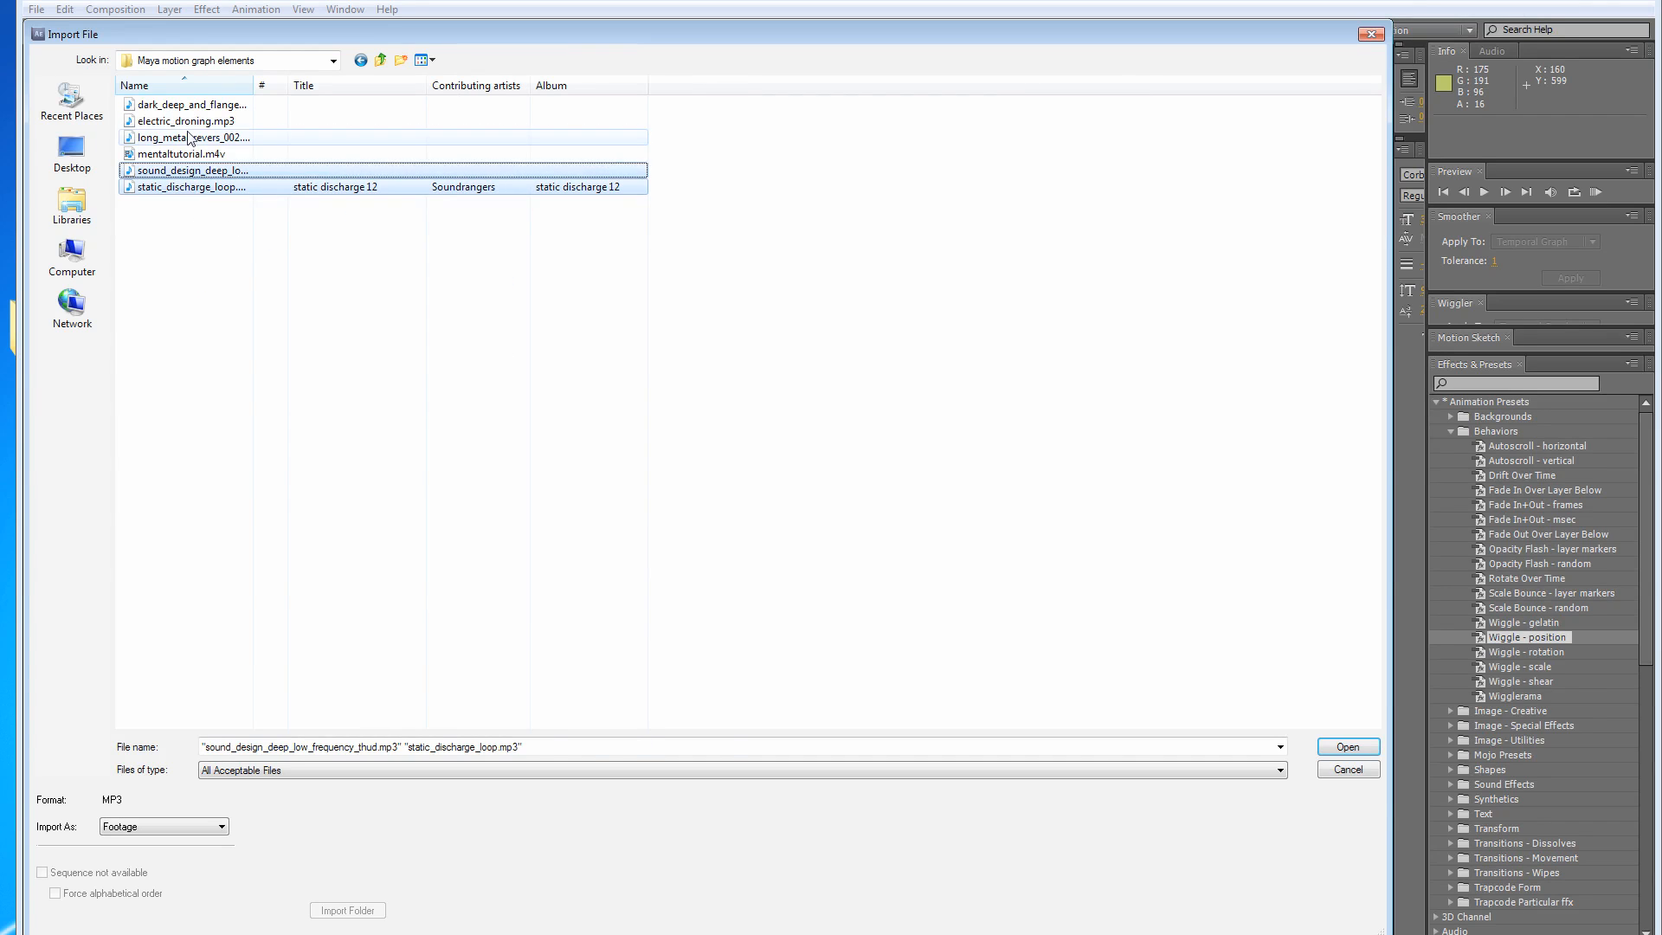
{"action": "left_click", "coordinate": [191, 120], "text": "ctrl"}
{"action": "left_click", "coordinate": [191, 105], "text": "ctrl"}
{"action": "left_click", "coordinate": [1345, 746]}
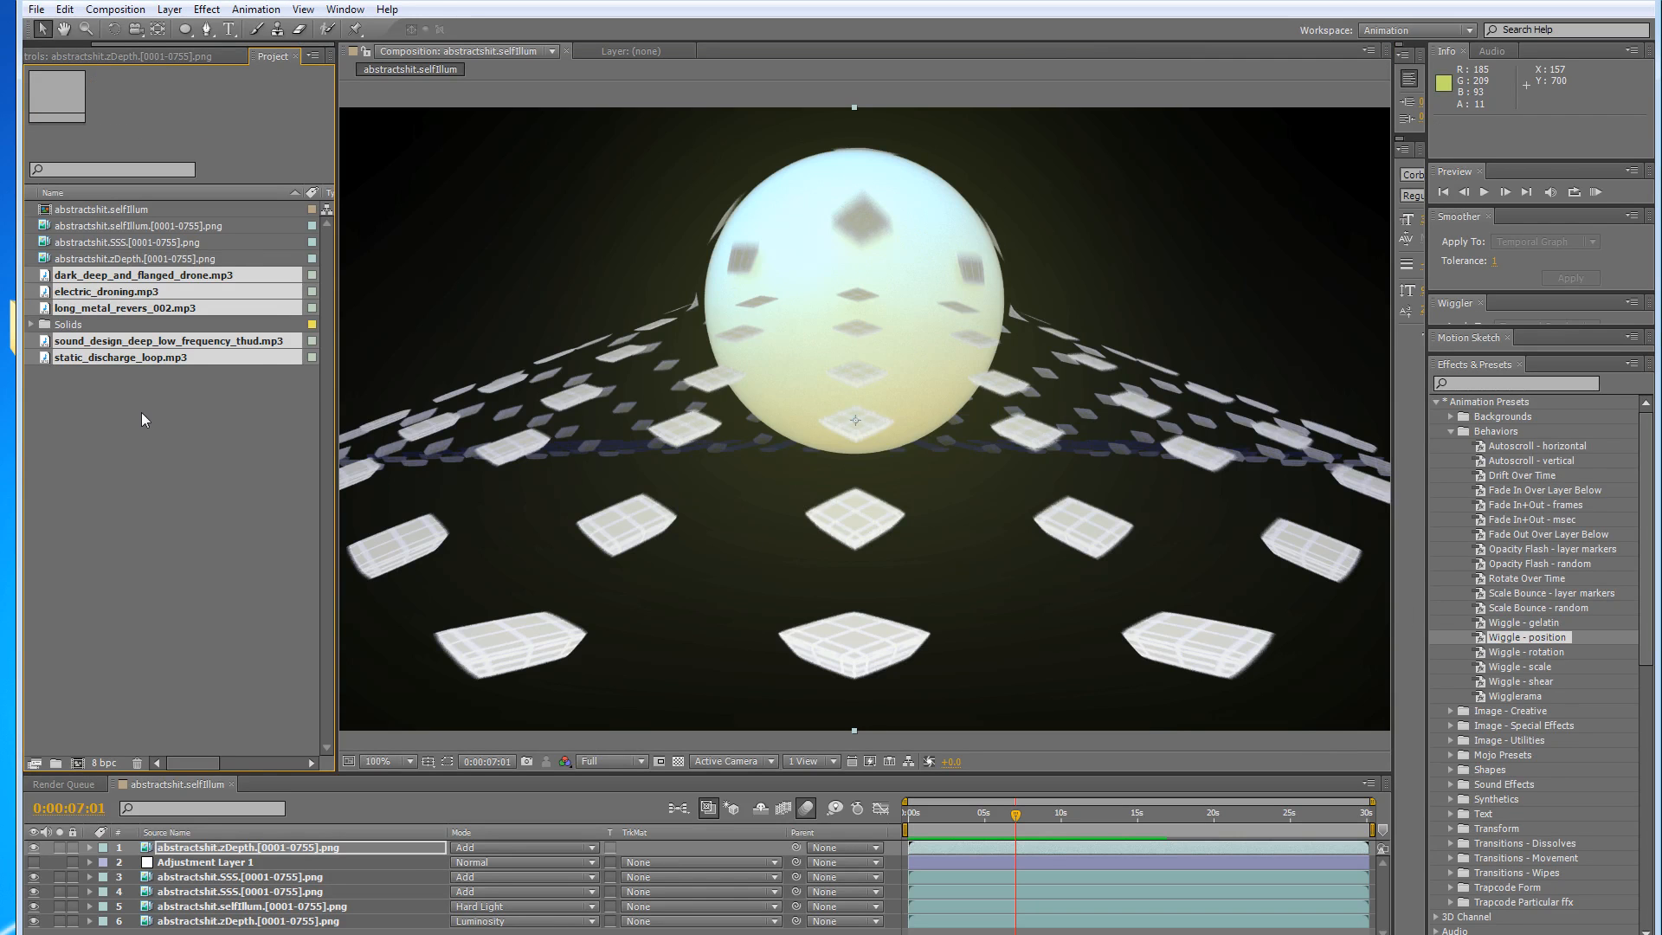
Add dark_deep_and_flanged_drone.mp3 as the topmost layer of the composition and preview it with the animation.
{"action": "left_click", "coordinate": [171, 343]}
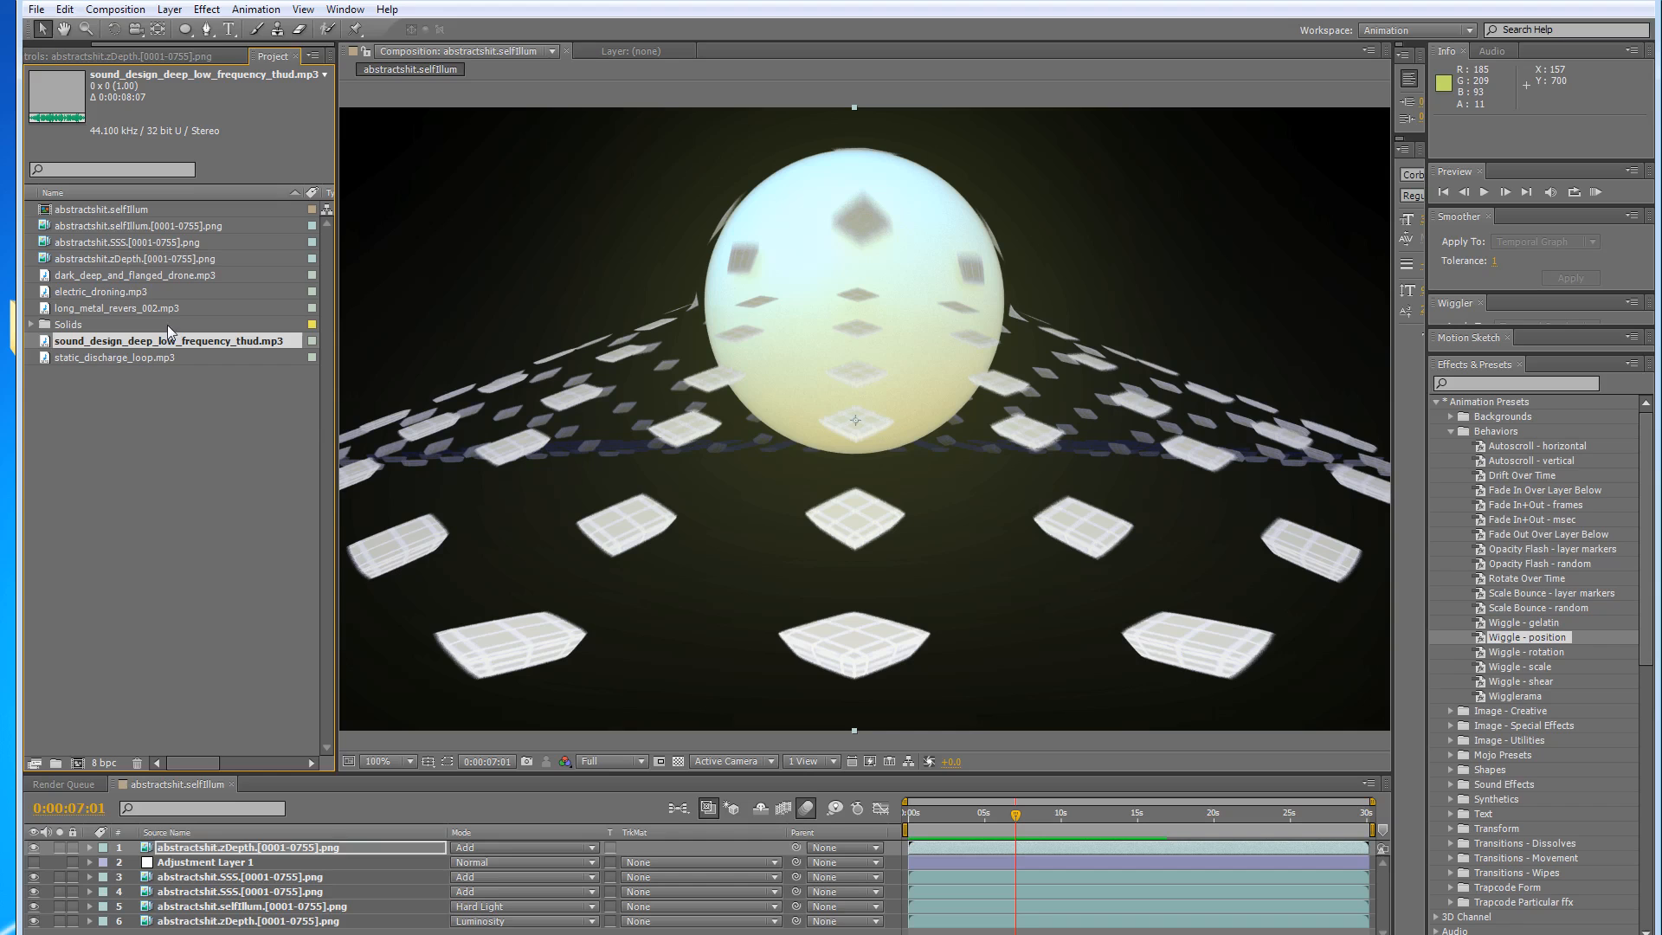
{"action": "left_click", "coordinate": [131, 293]}
{"action": "left_click", "coordinate": [147, 278]}
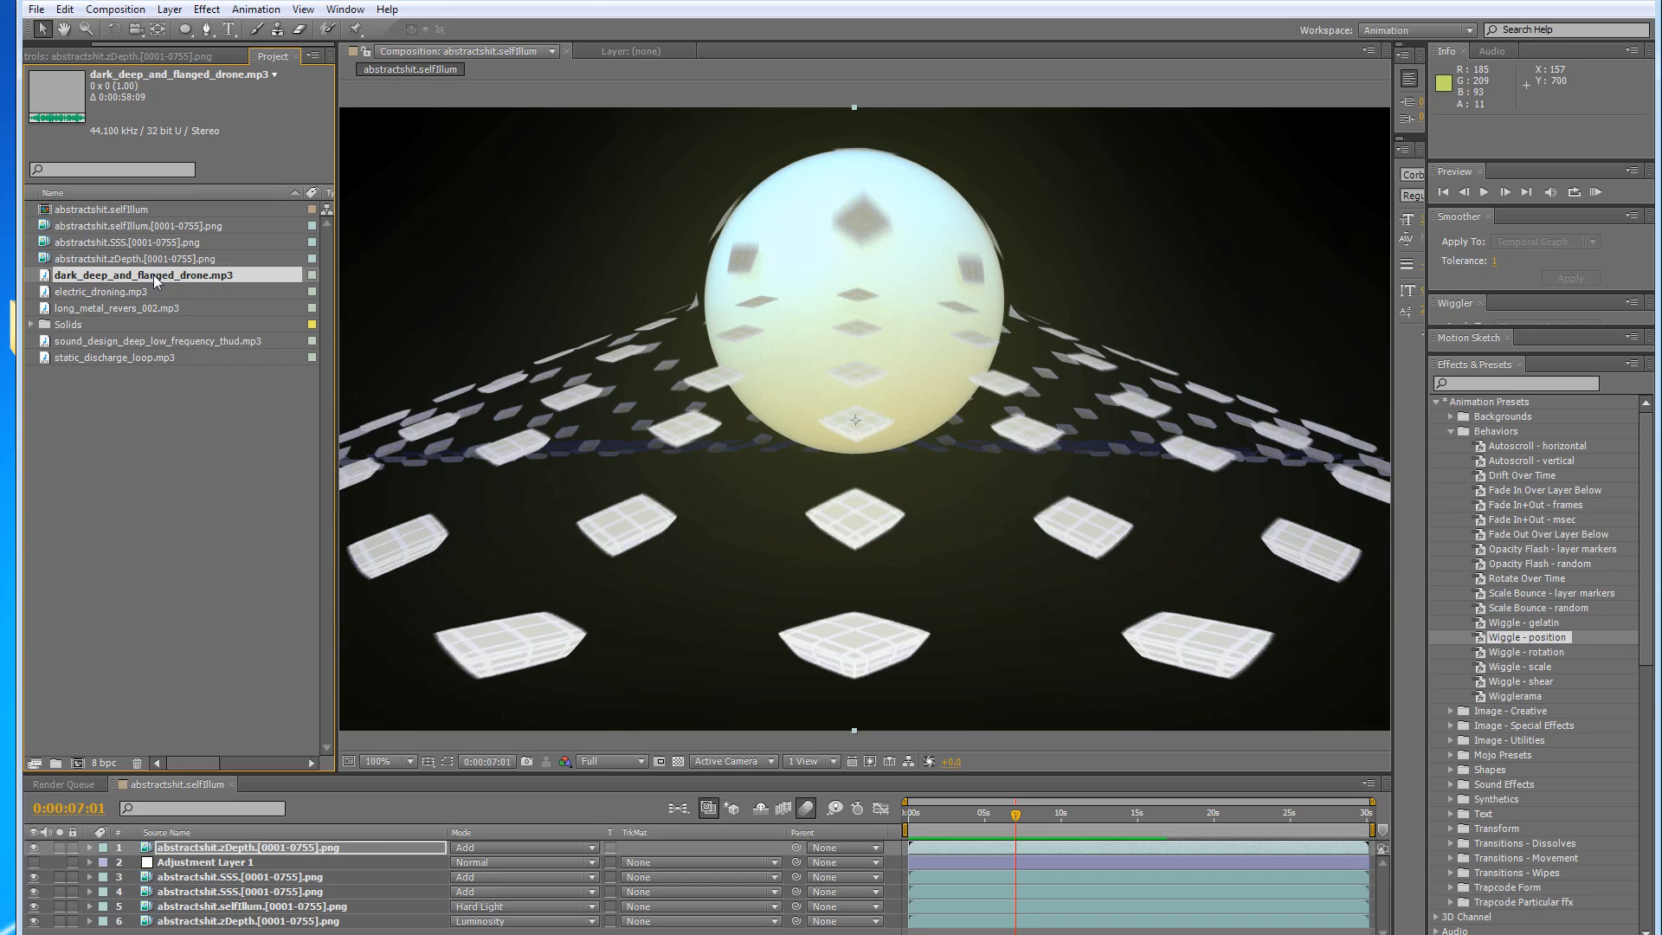
{"action": "left_click_drag", "start_coordinate": [156, 279], "coordinate": [213, 848]}
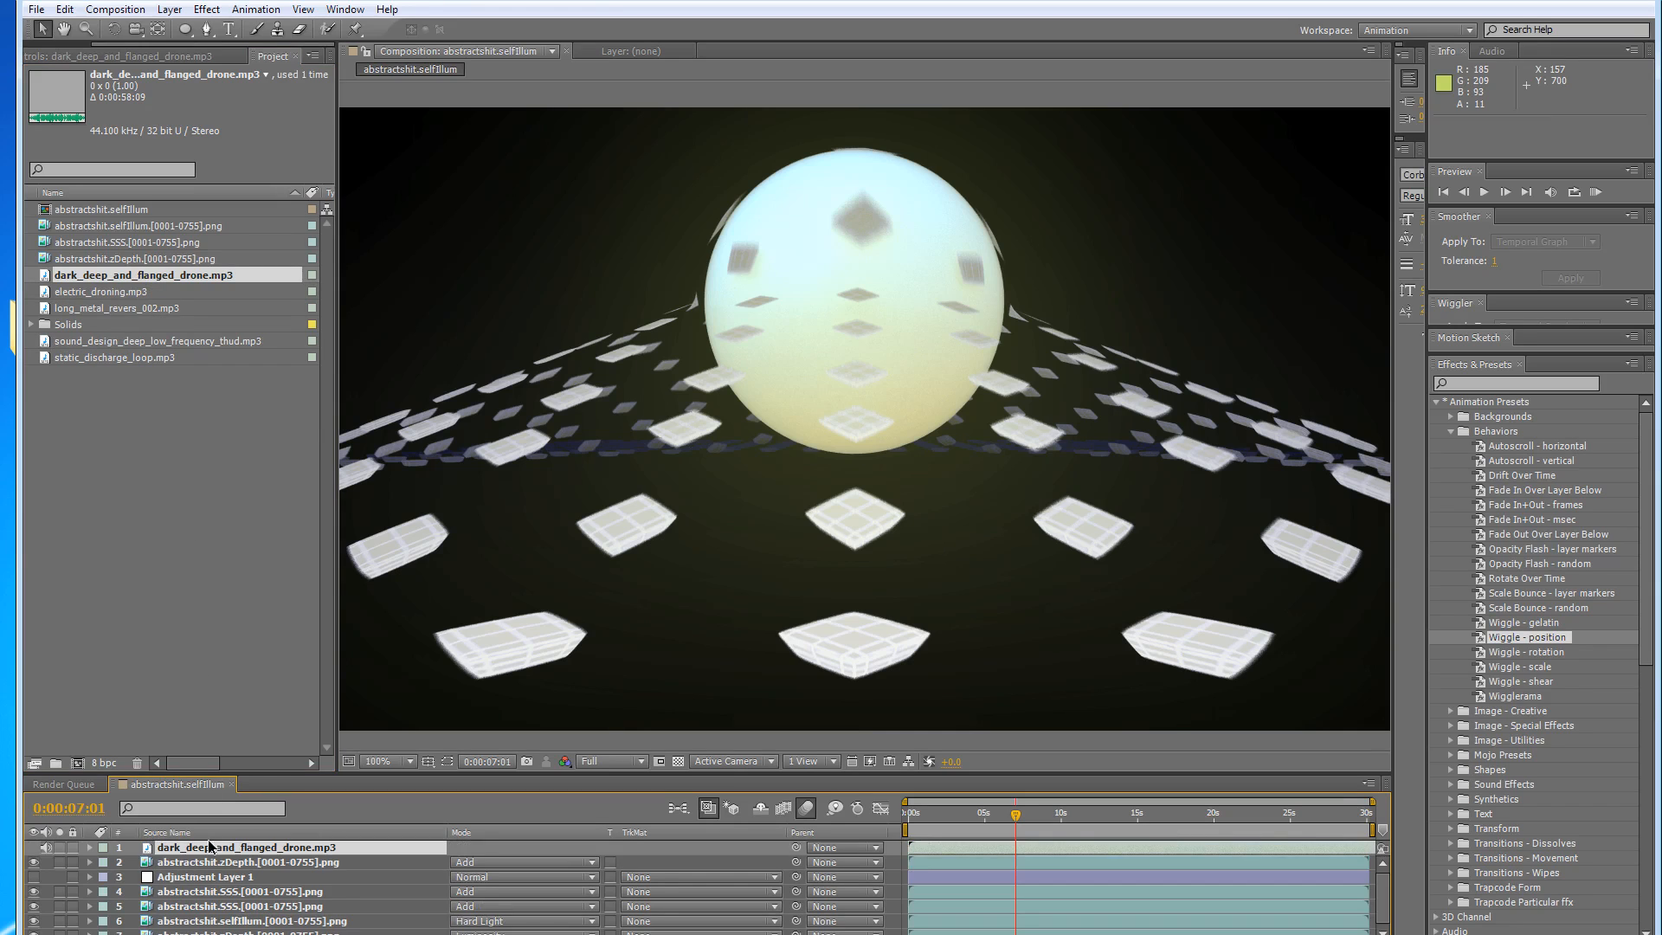
{"action": "left_click", "coordinate": [1594, 192]}
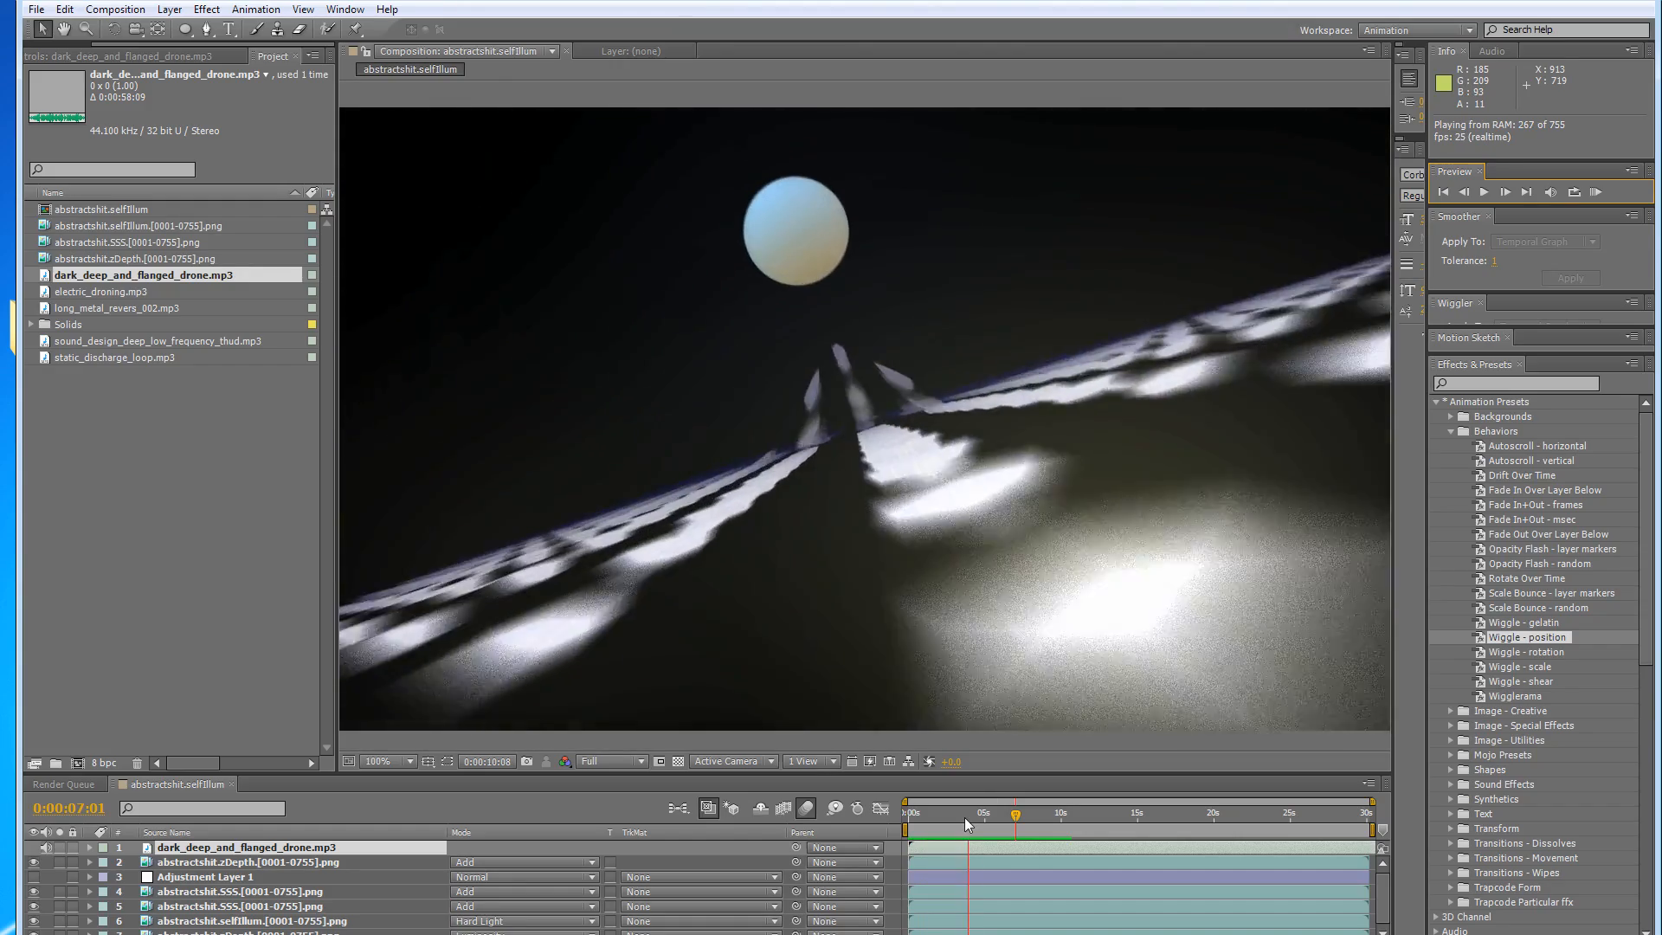
Keyframe the drone layer's Audio Levels to fade from 0 dB at 0:00:04:23 down to -100 dB at 0:00:06:06.
{"action": "left_click_drag", "start_coordinate": [1014, 818], "coordinate": [994, 818]}
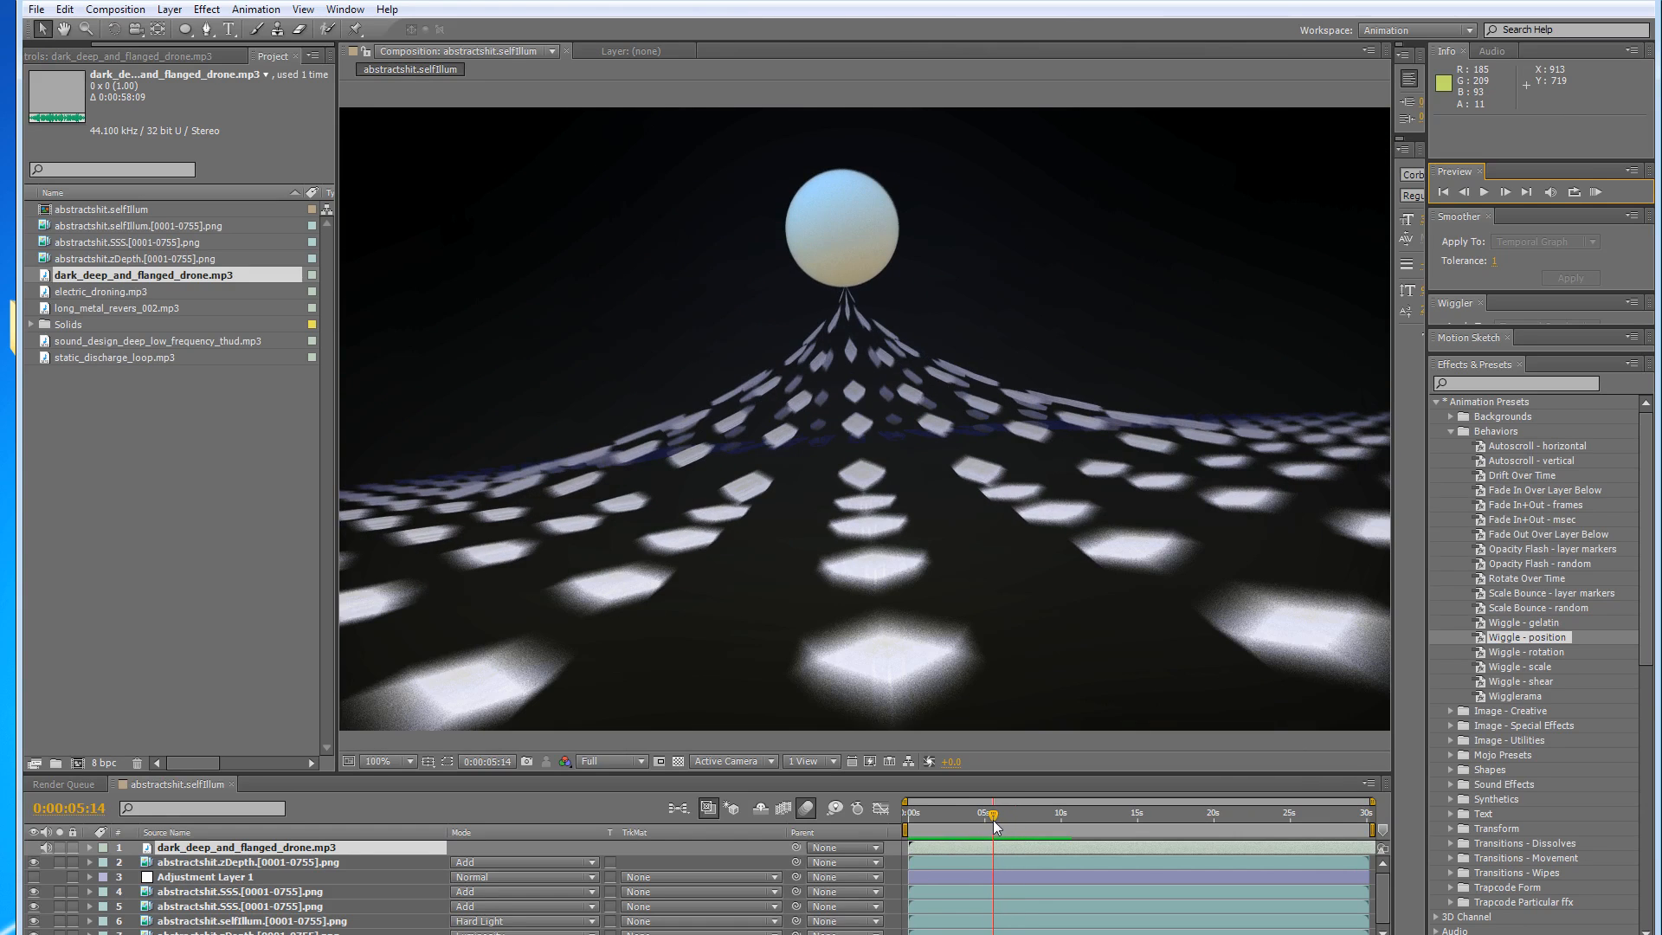
{"action": "left_click", "coordinate": [90, 847]}
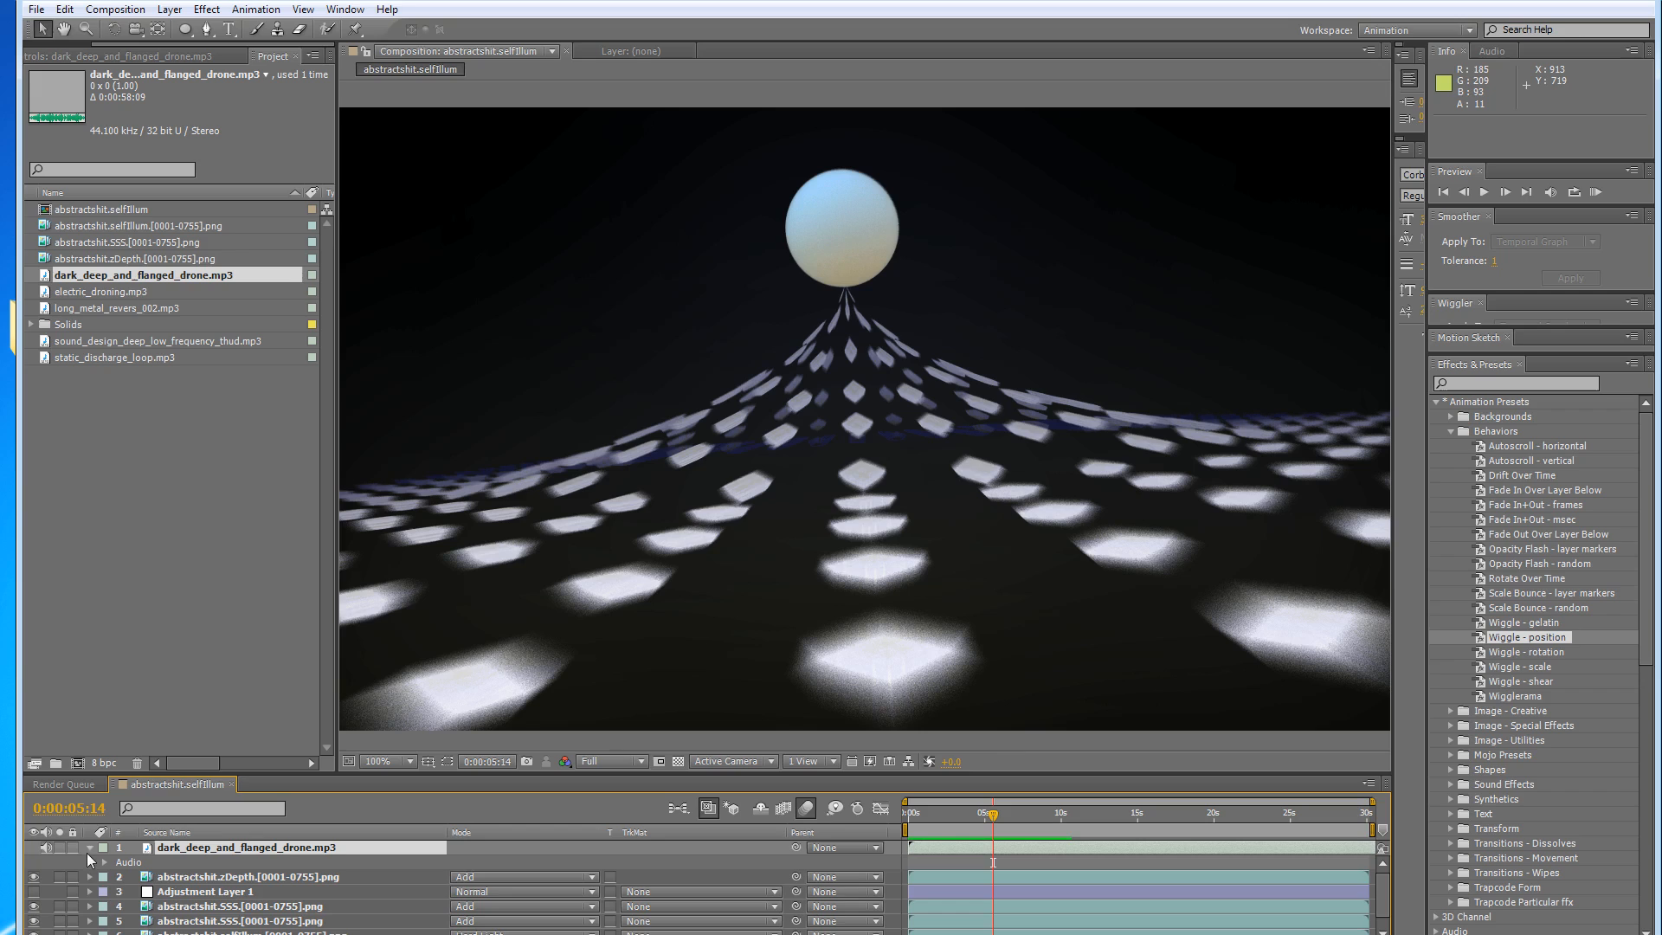
{"action": "left_click", "coordinate": [105, 862]}
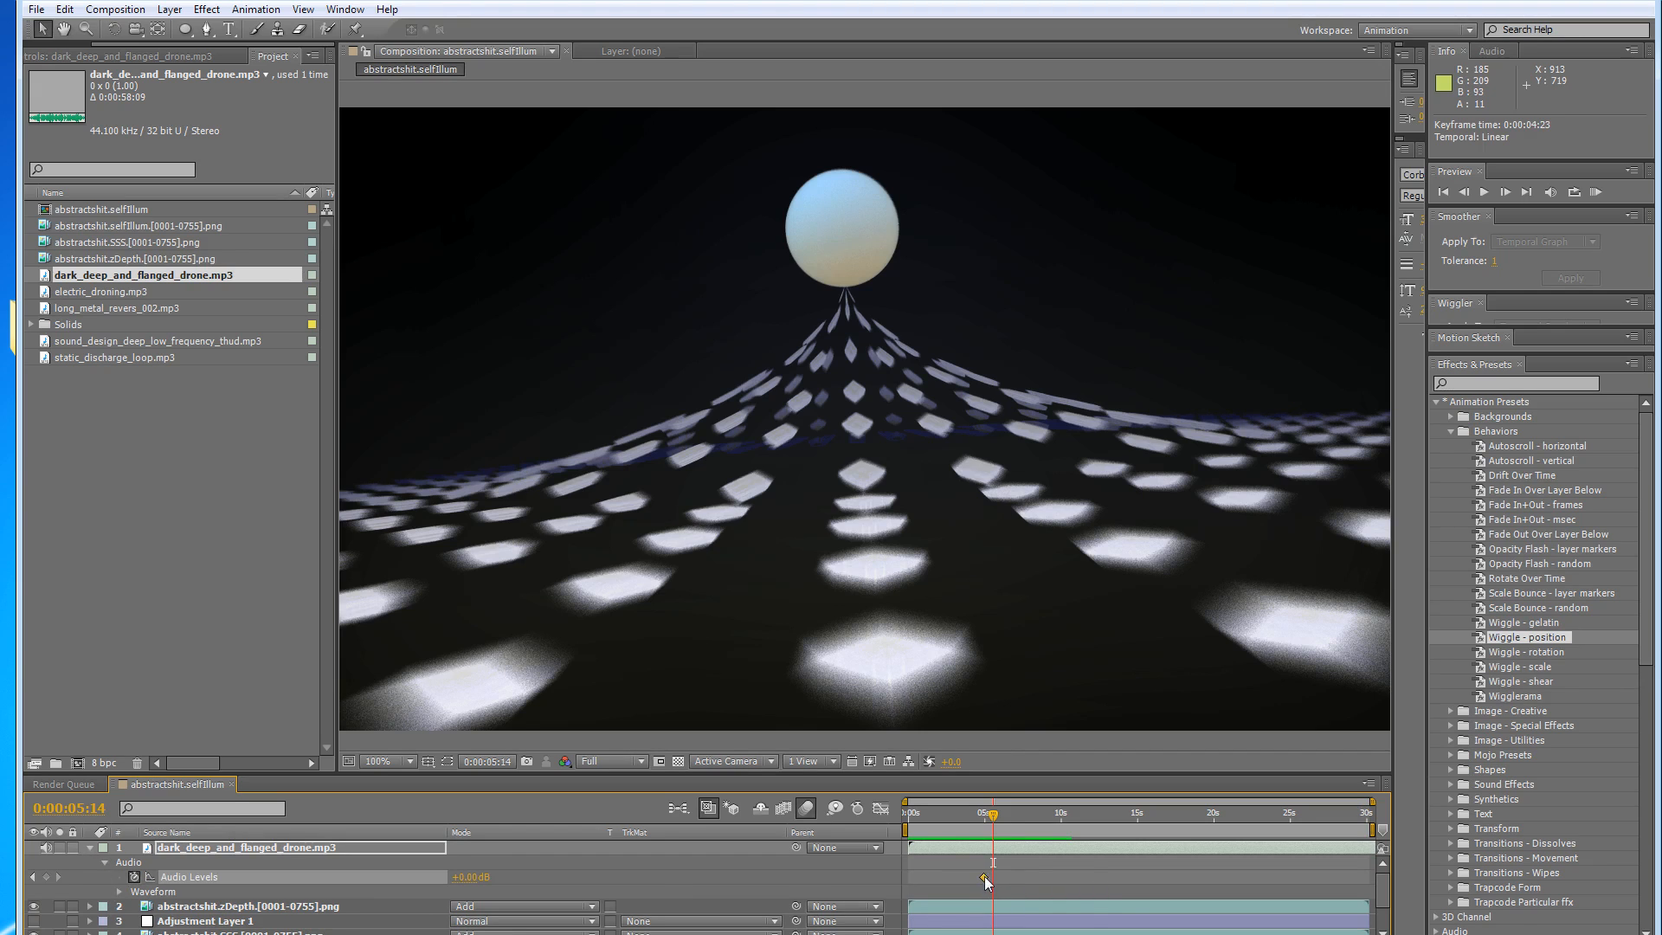
{"action": "left_click_drag", "start_coordinate": [997, 817], "coordinate": [1004, 817]}
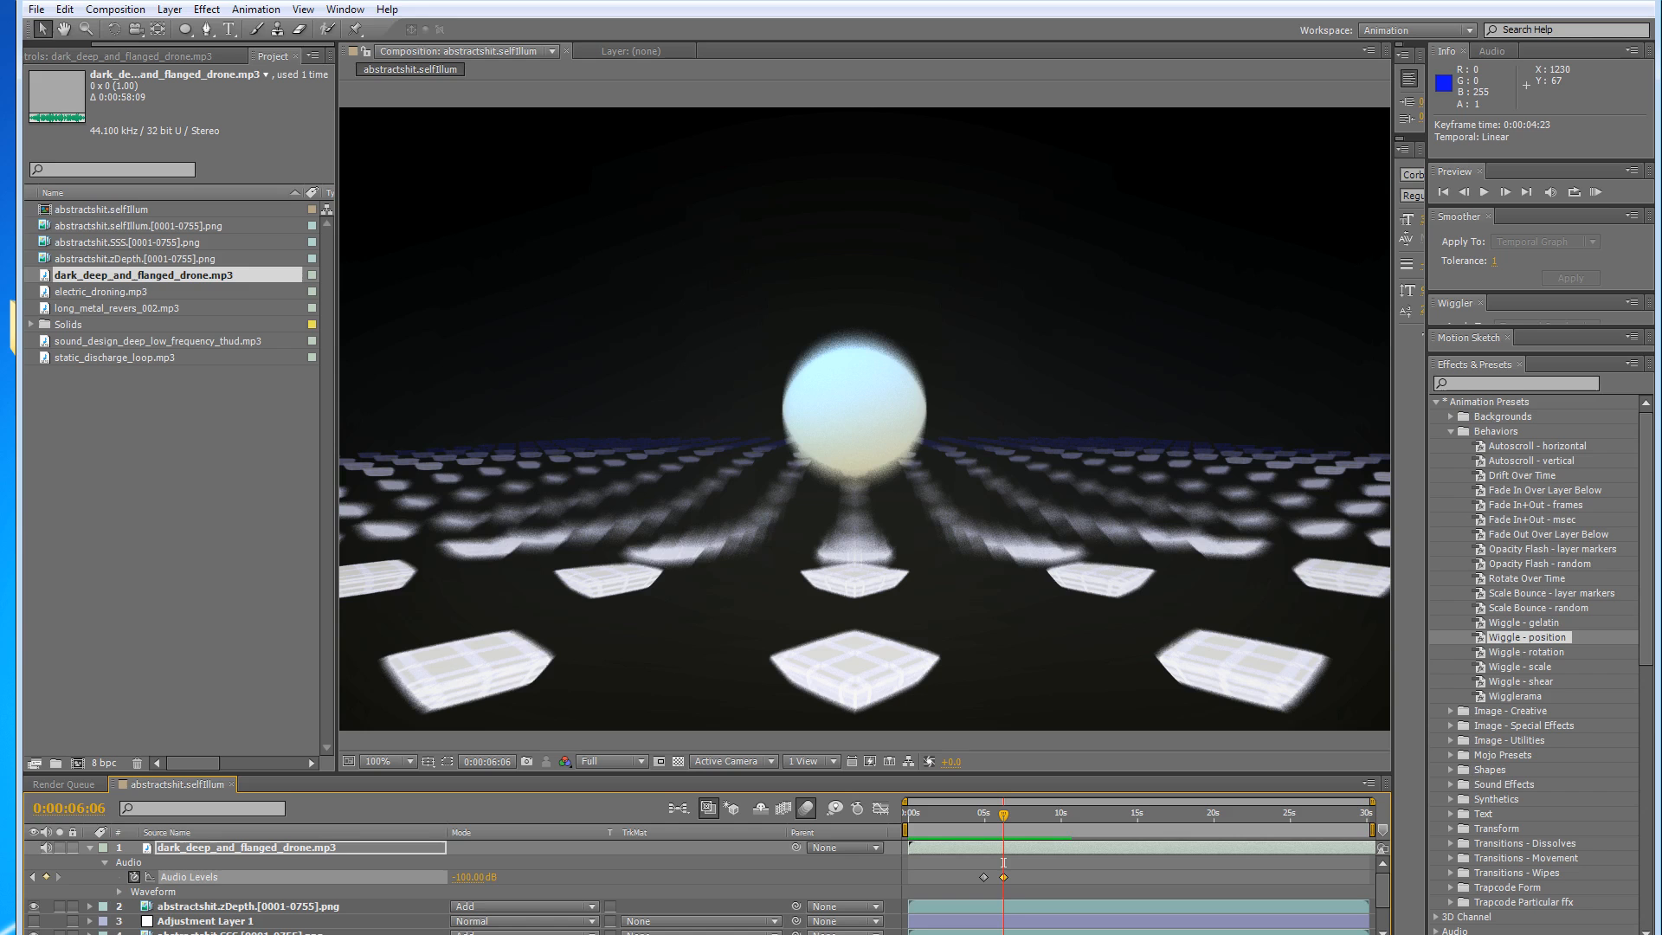
Preview the drone's fade-out, shift both Audio Levels keyframes slightly later, and preview it again.
{"action": "left_click", "coordinate": [1592, 194]}
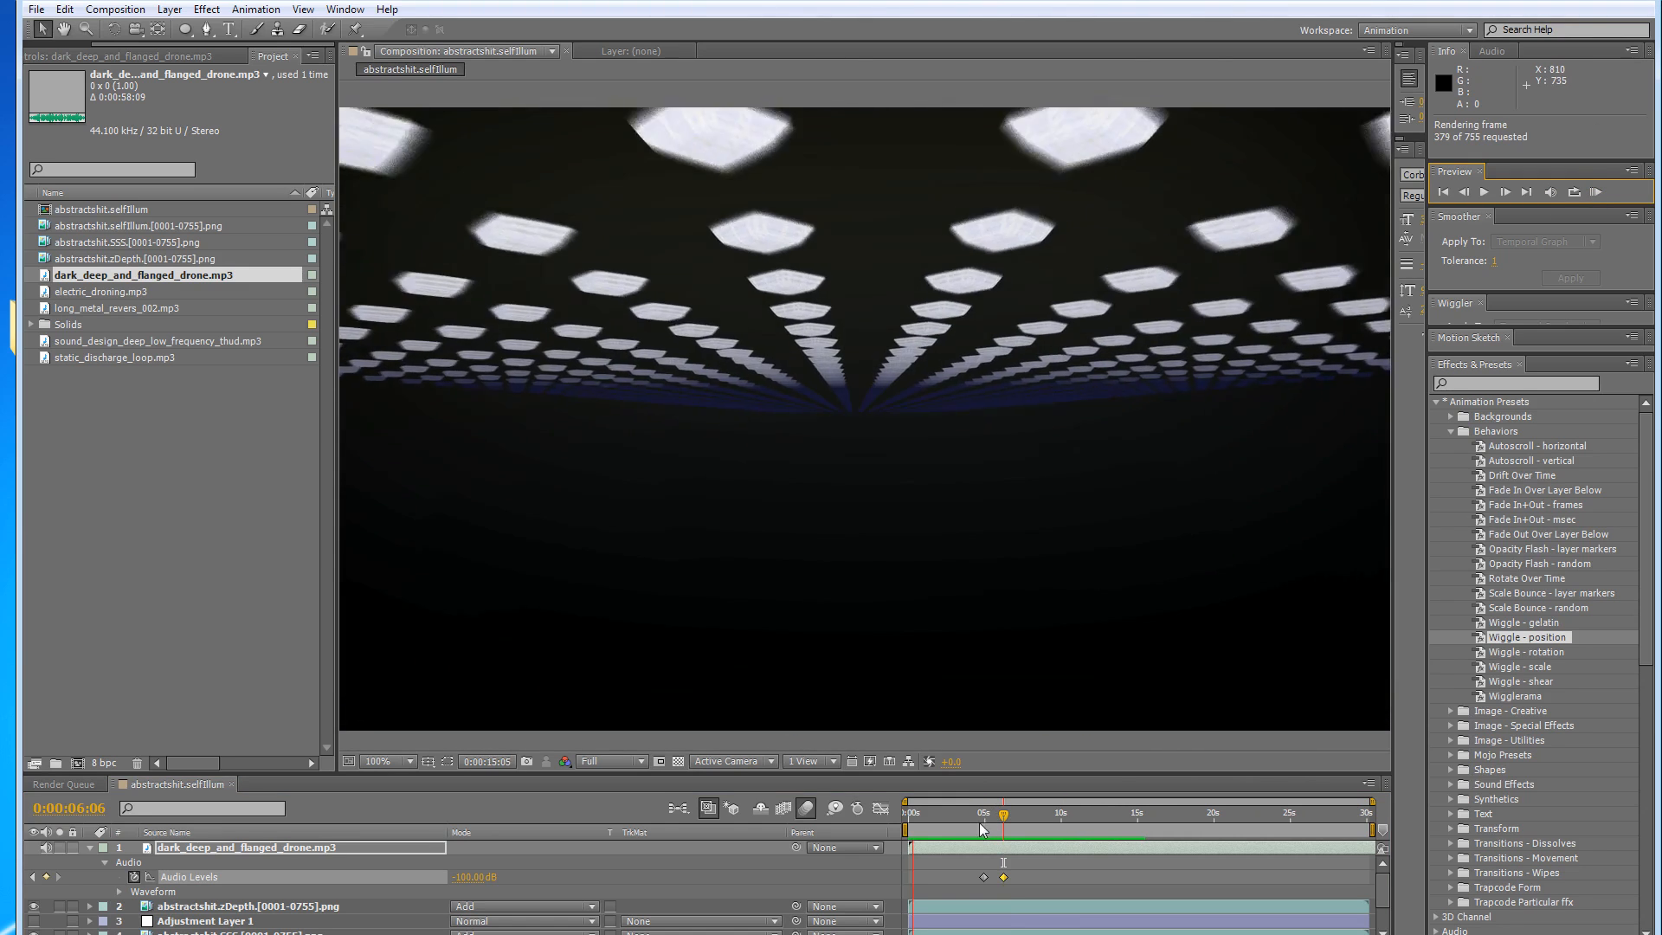
{"action": "left_click_drag", "start_coordinate": [983, 845], "coordinate": [987, 881]}
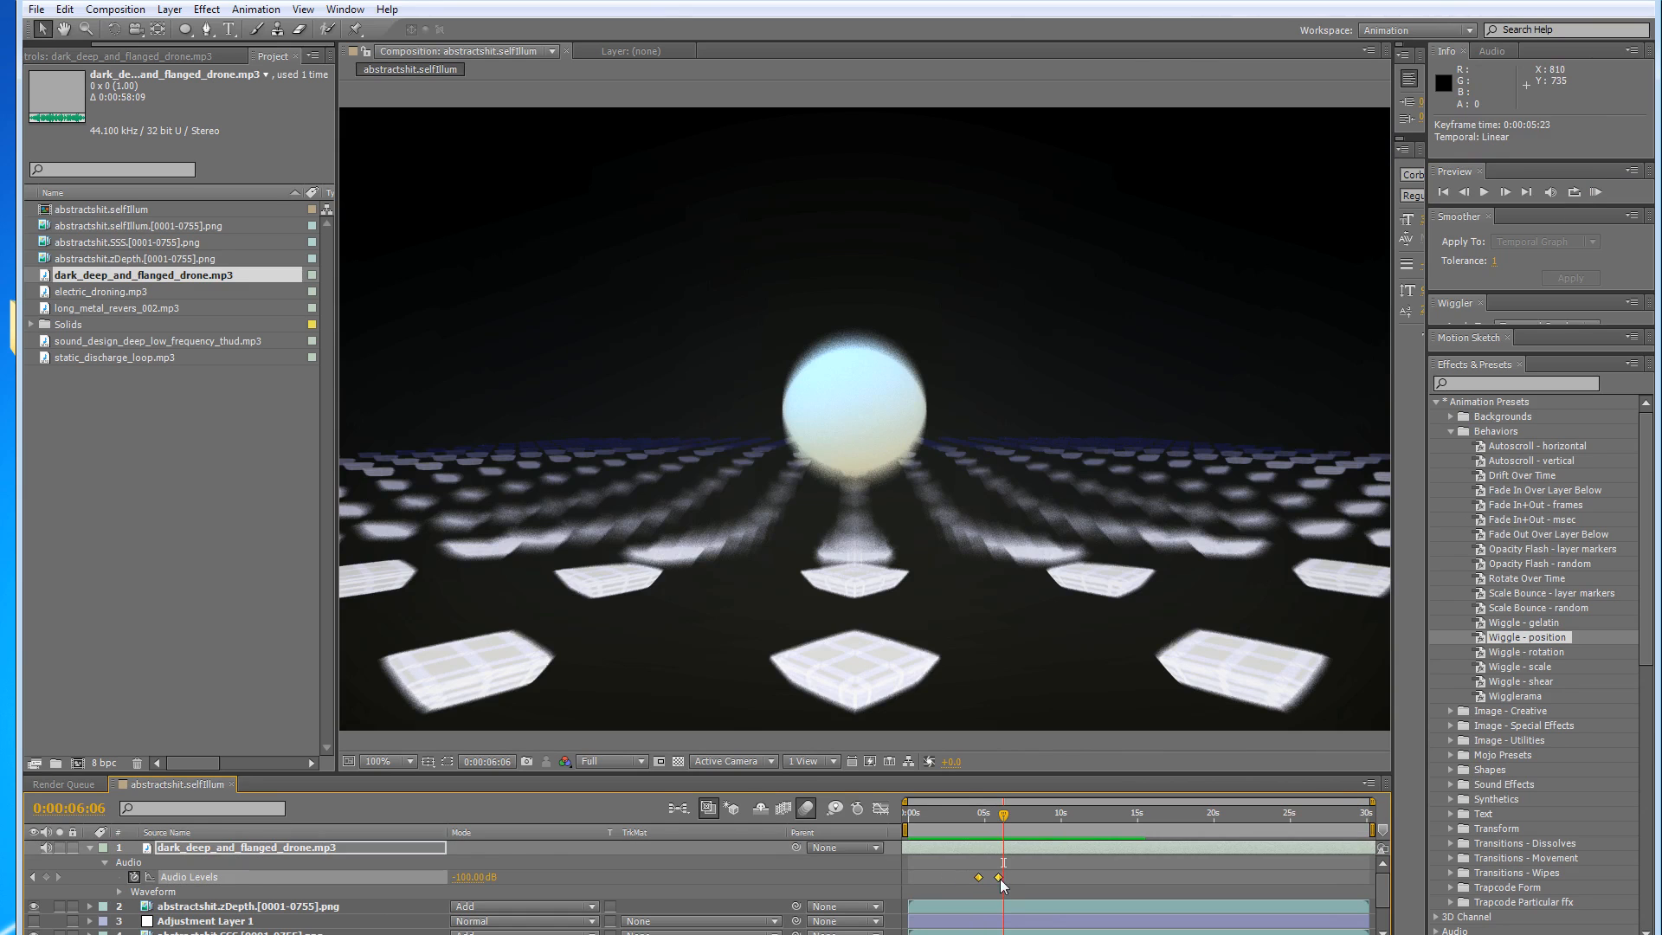
{"action": "left_click", "coordinate": [1592, 194]}
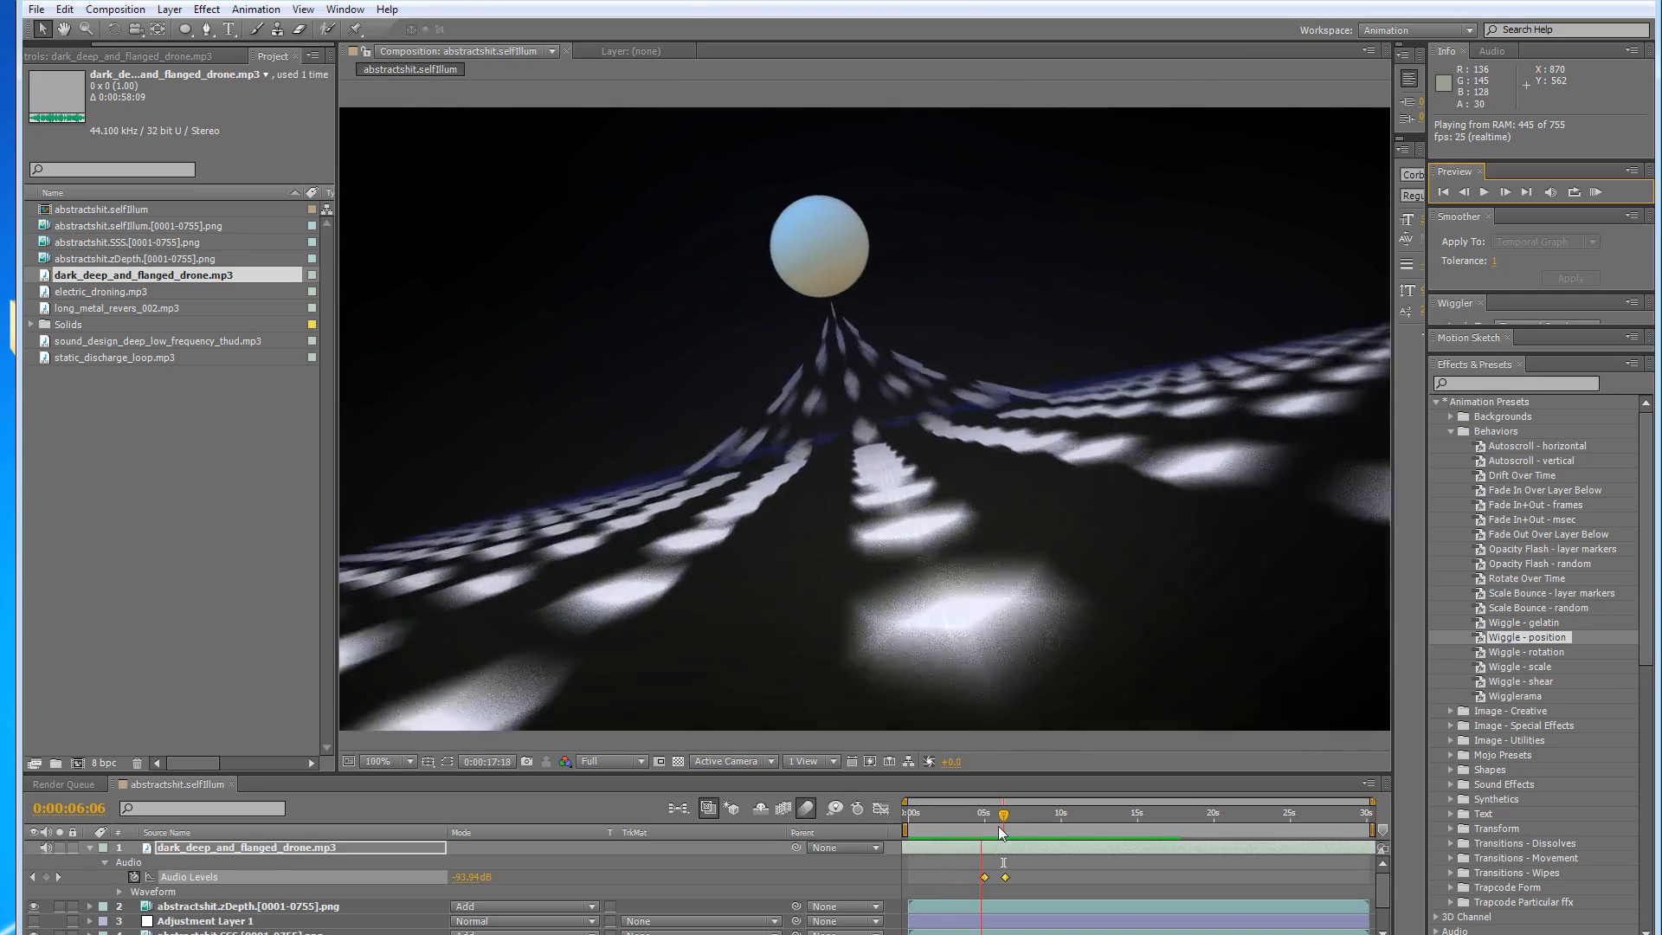
{"action": "key", "text": "space"}
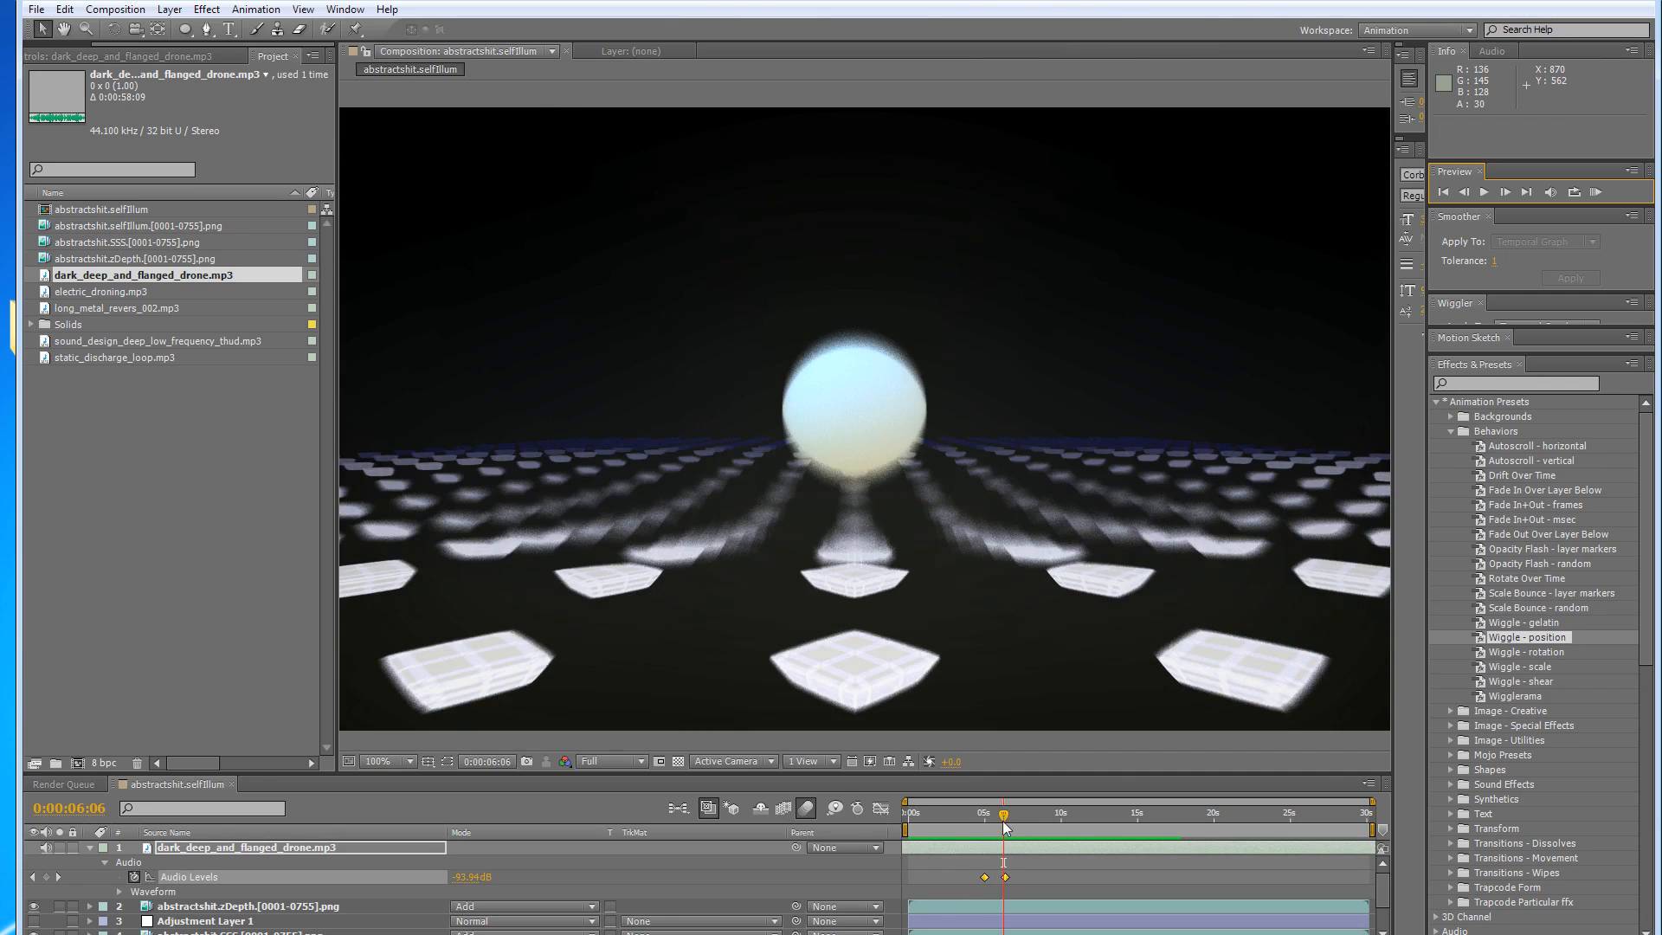
Add static_discharge_loop.mp3 above the drone layer, starting at the beginning of the composition.
{"action": "left_click", "coordinate": [136, 344]}
{"action": "left_click", "coordinate": [135, 358]}
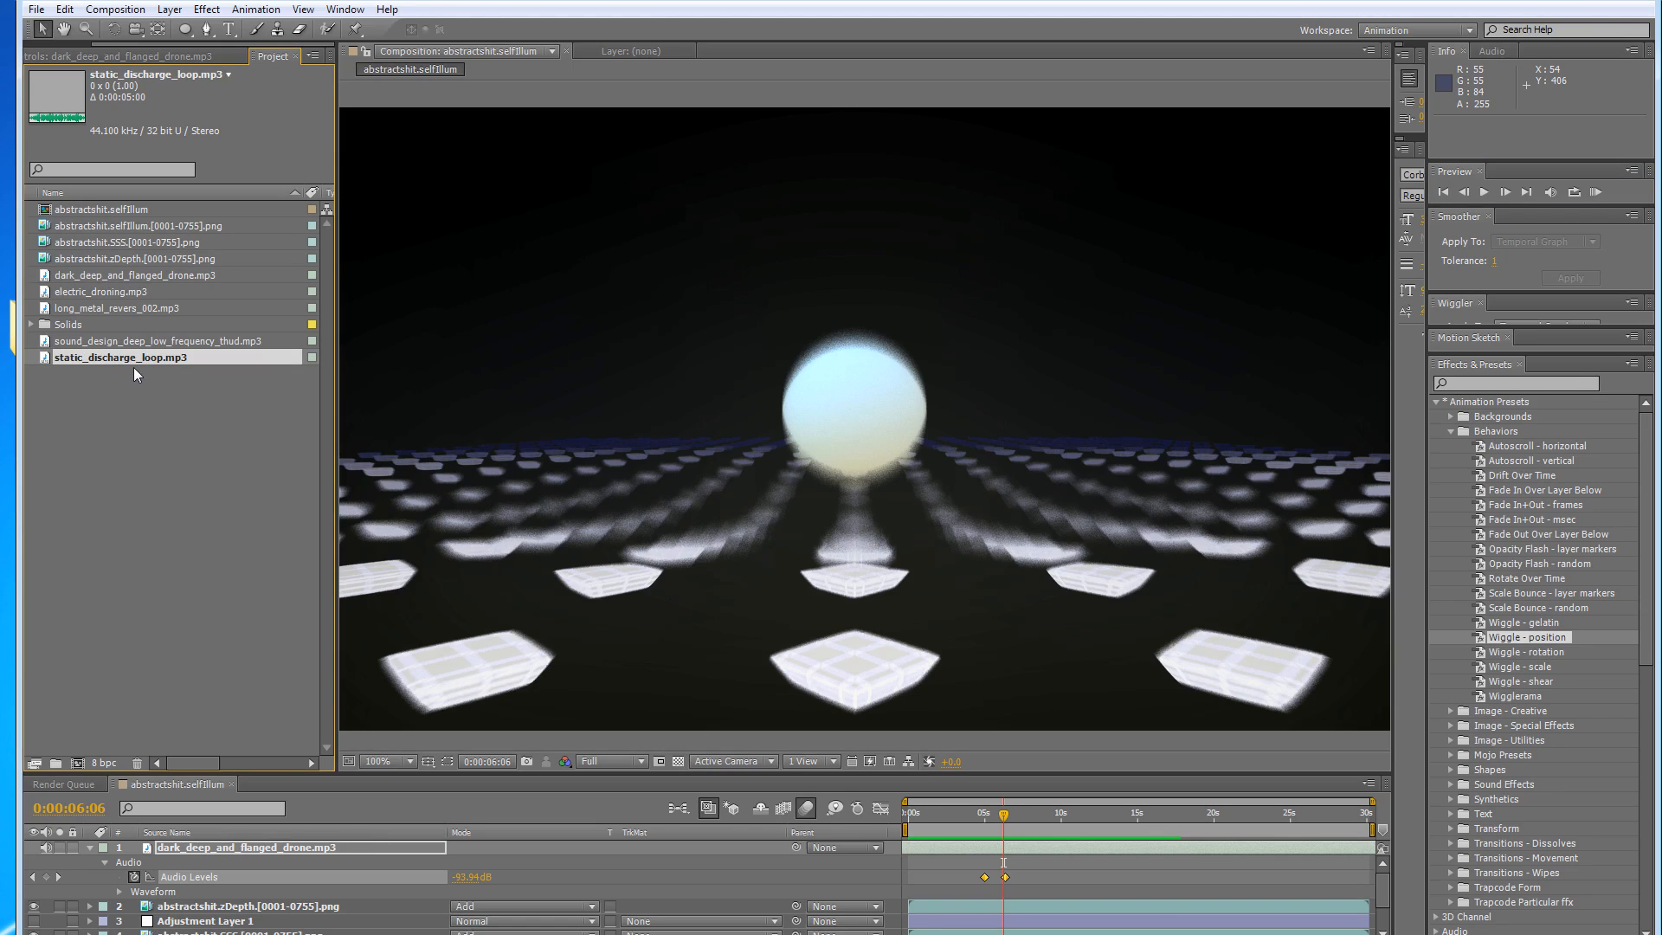
{"action": "left_click_drag", "start_coordinate": [135, 358], "coordinate": [221, 843]}
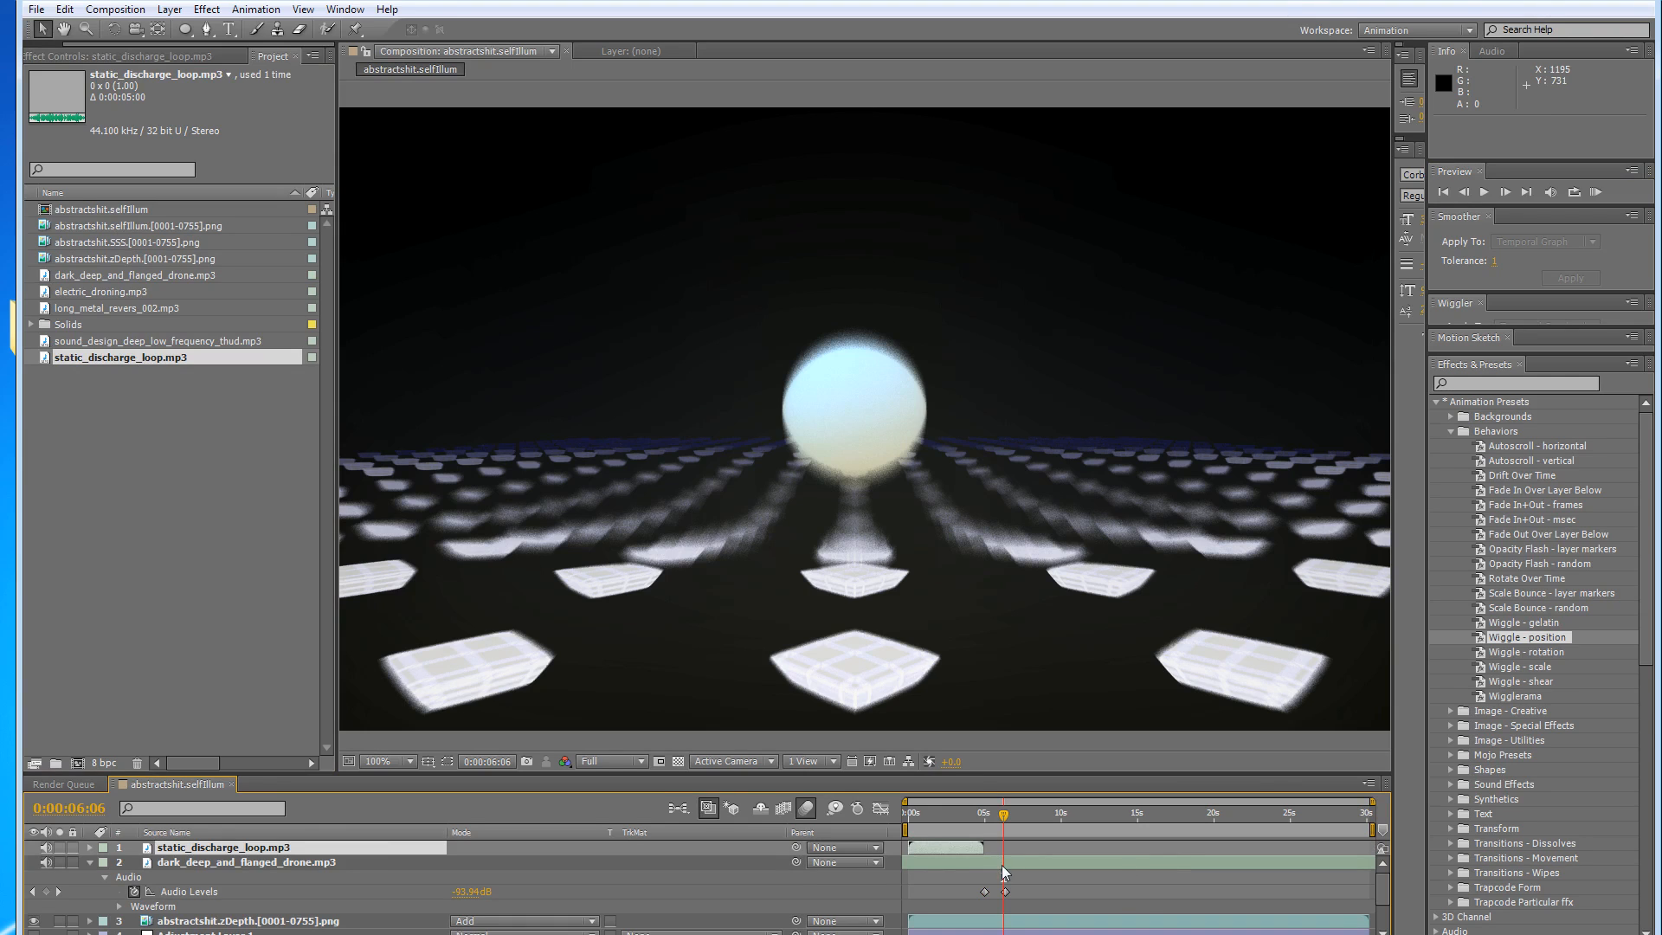
Duplicate the static_discharge_loop.mp3 layer five times, lay the copies one after another to about 28 seconds, and preview the sound.
{"action": "key", "text": "ctrl+d"}
{"action": "left_click_drag", "start_coordinate": [1018, 847], "coordinate": [1025, 847]}
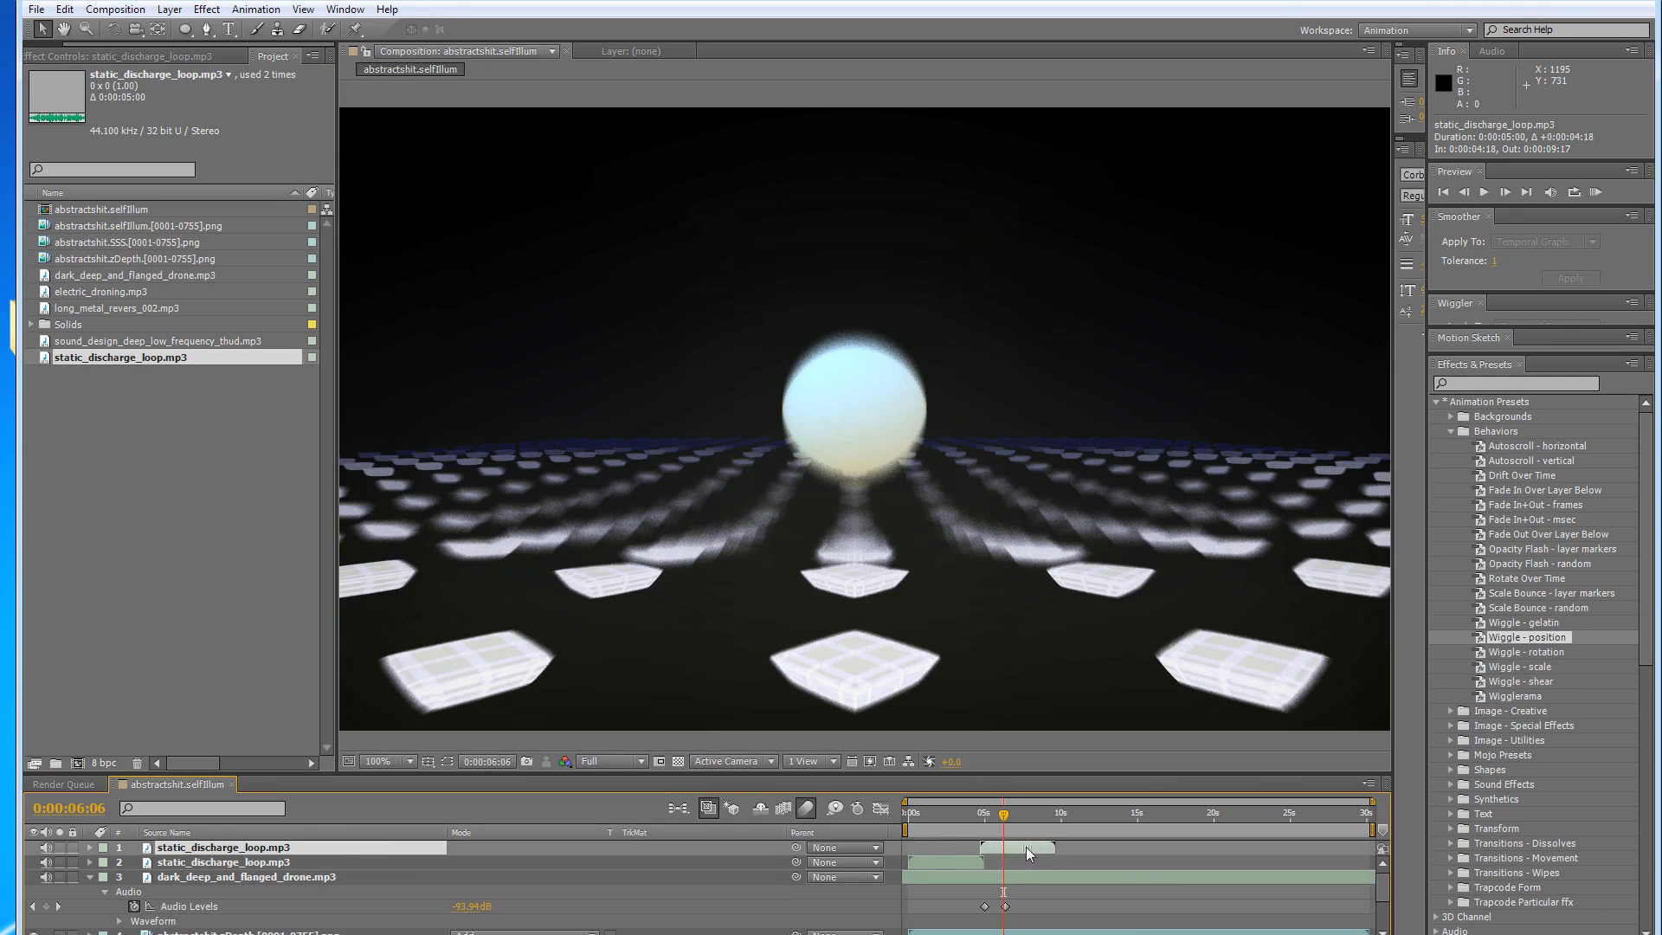
{"action": "key", "text": "ctrl+d"}
{"action": "key", "text": "ctrl+d"}
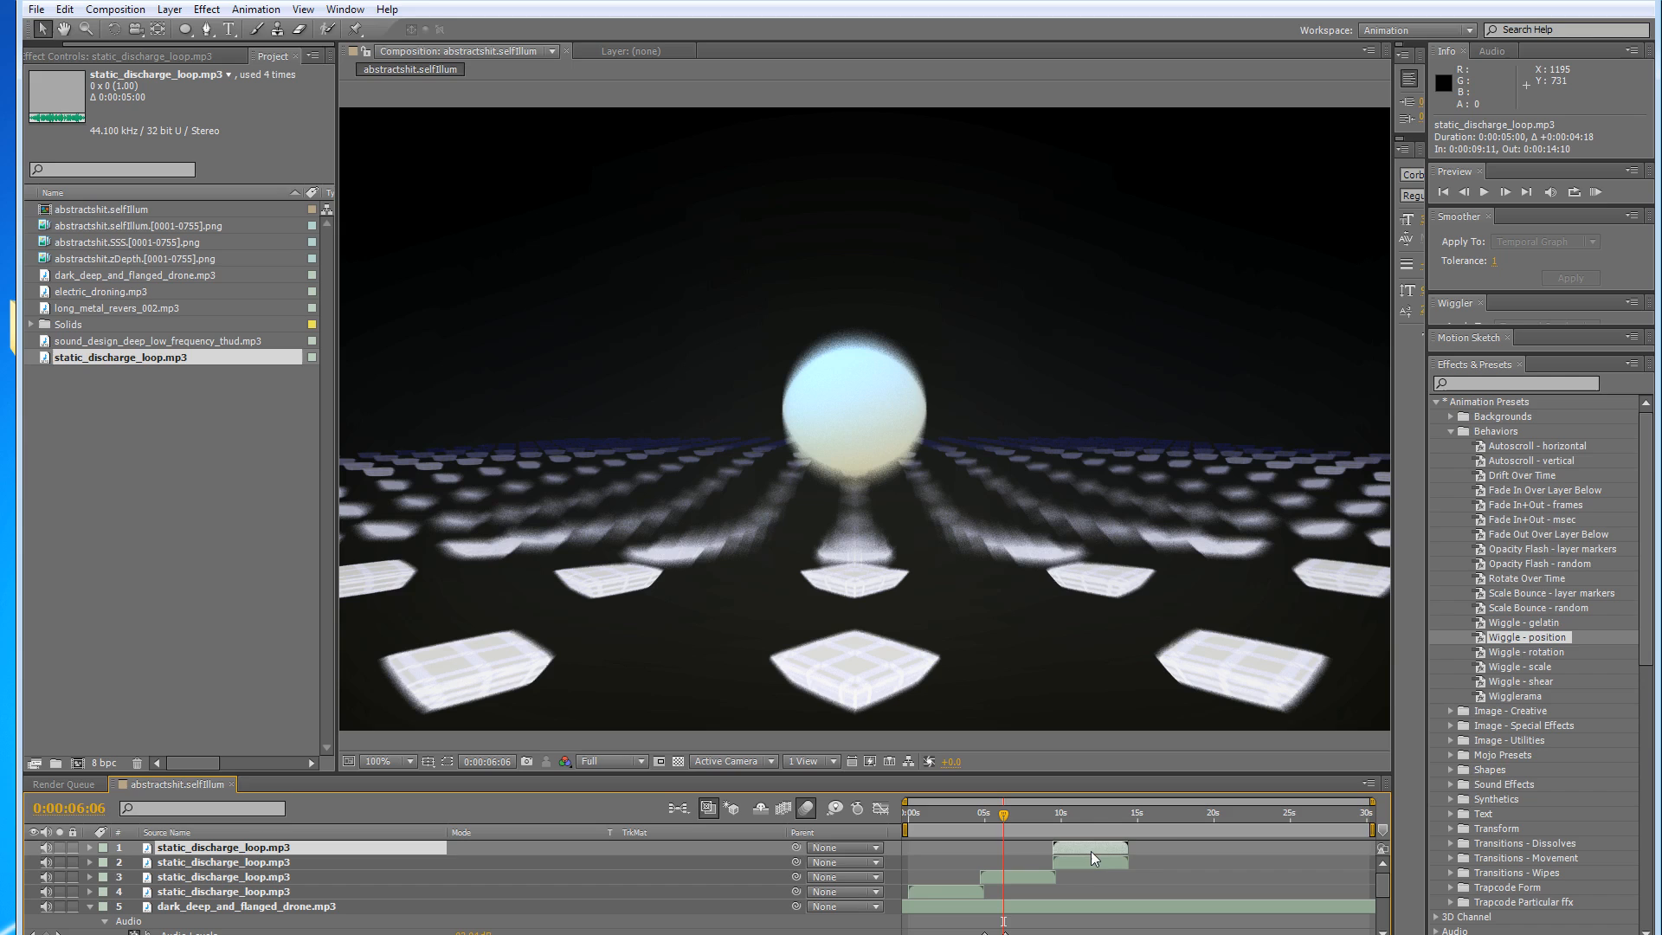
{"action": "key", "text": "ctrl+d"}
{"action": "left_click_drag", "start_coordinate": [1161, 855], "coordinate": [1286, 850]}
{"action": "key", "text": "ctrl+d"}
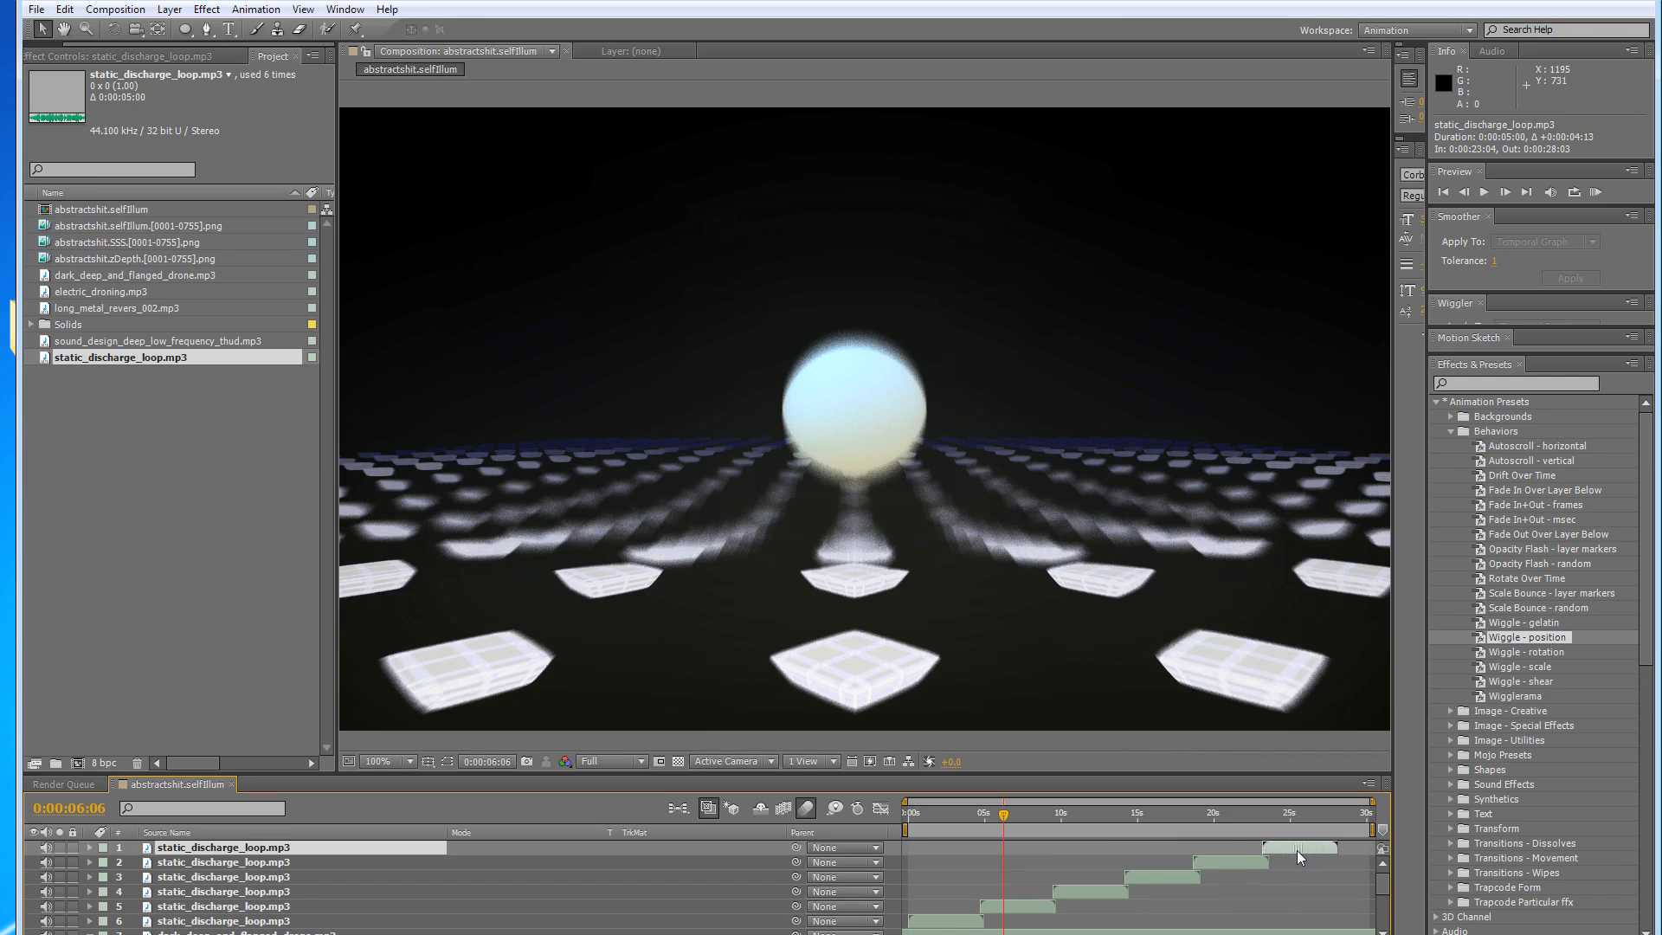
{"action": "left_click", "coordinate": [1592, 194]}
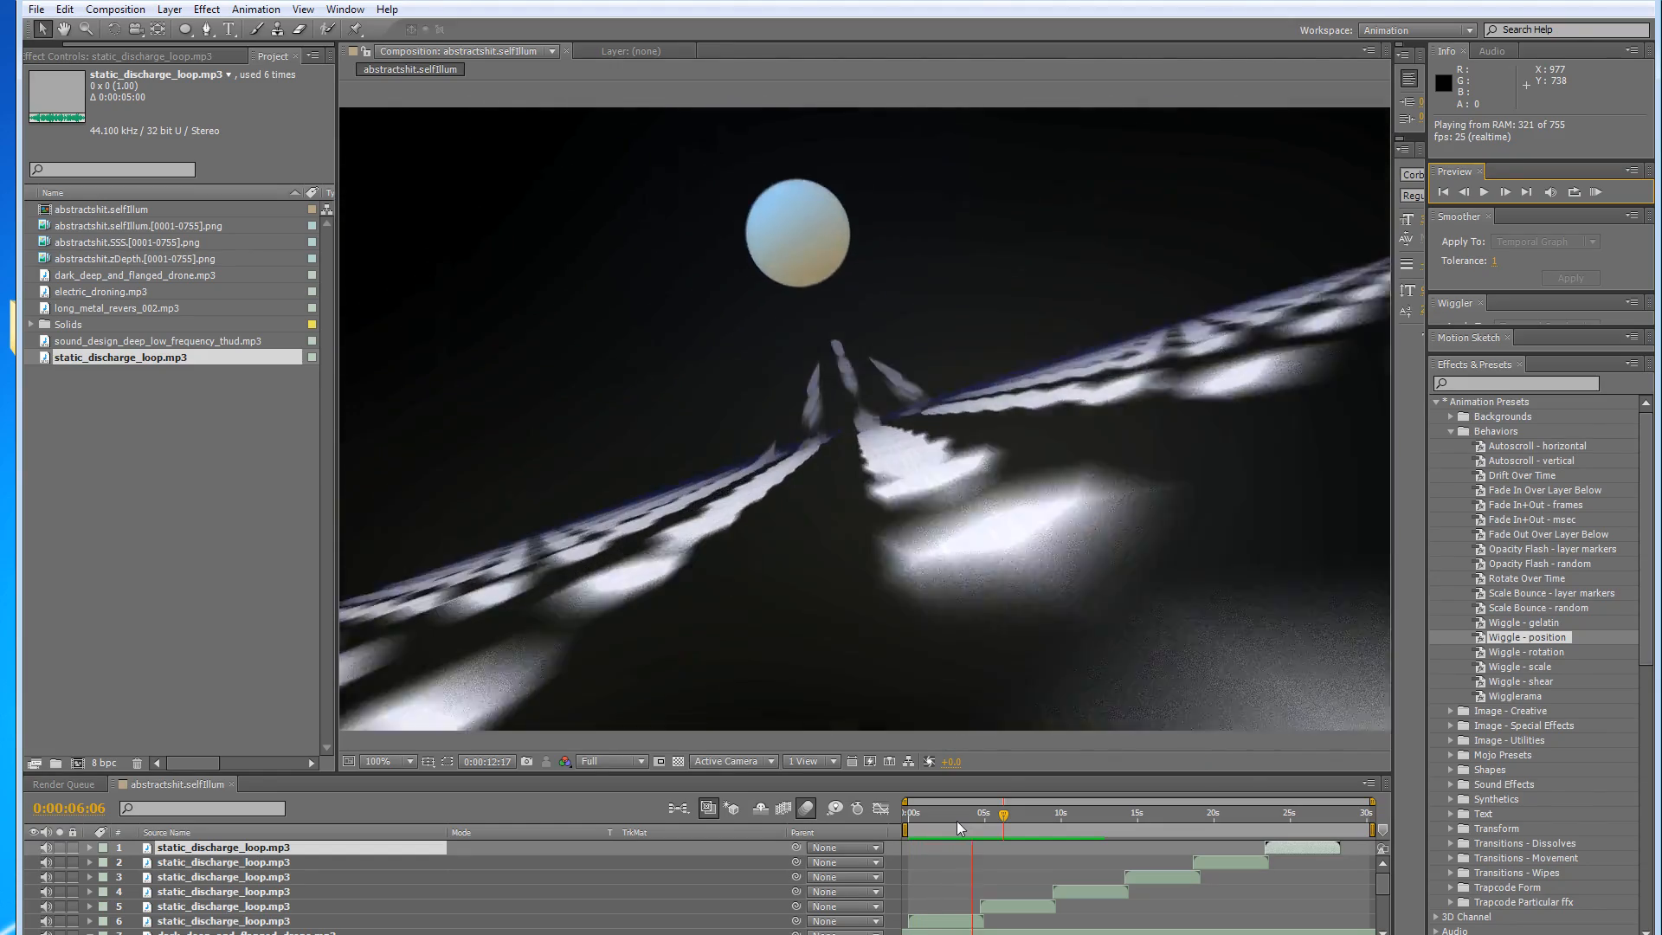
{"action": "key", "text": "space"}
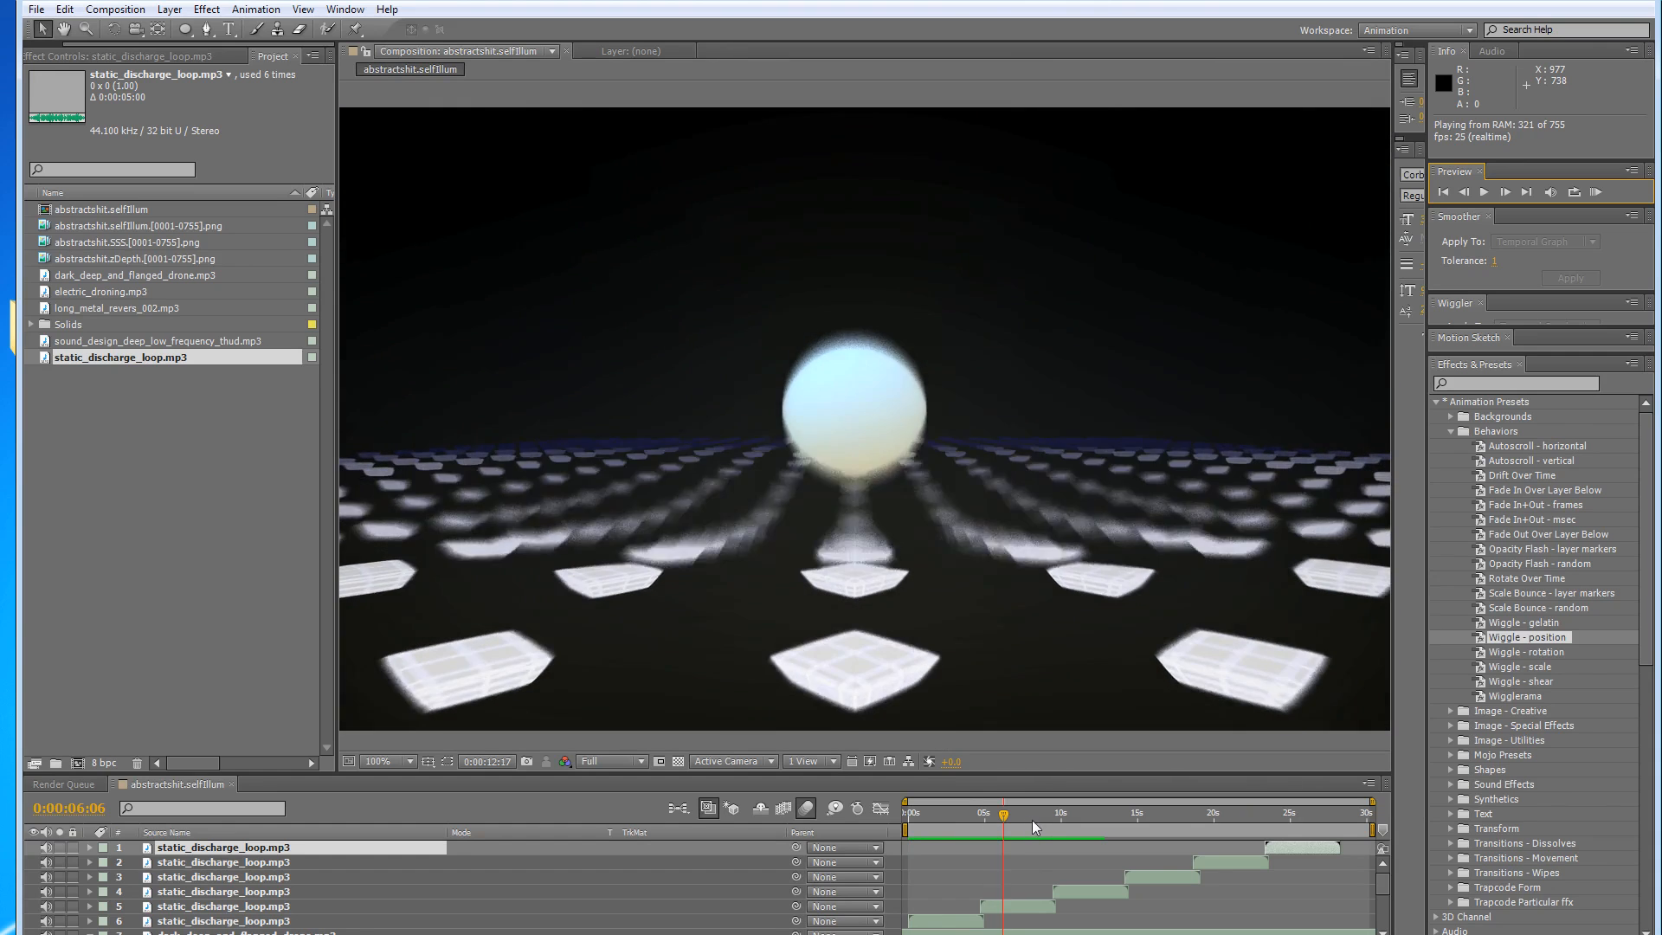
Delete the static_discharge_loop.mp3 copy at the start of the composition and preview the remaining sound.
{"action": "left_click", "coordinate": [946, 922]}
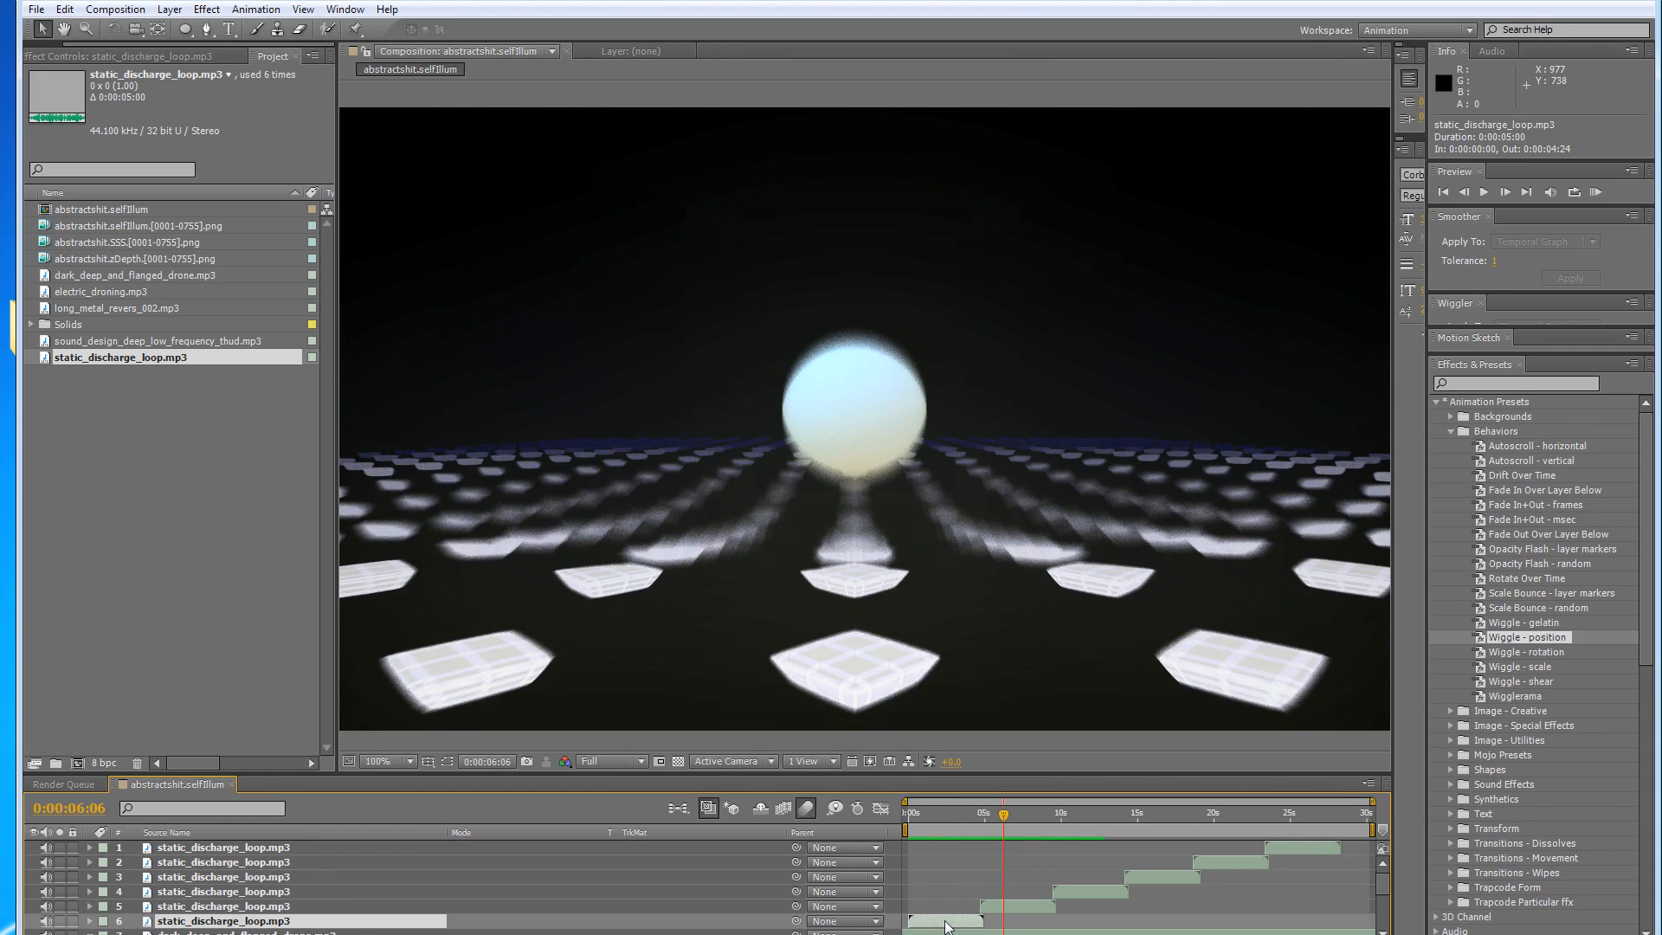
{"action": "key", "text": "Delete"}
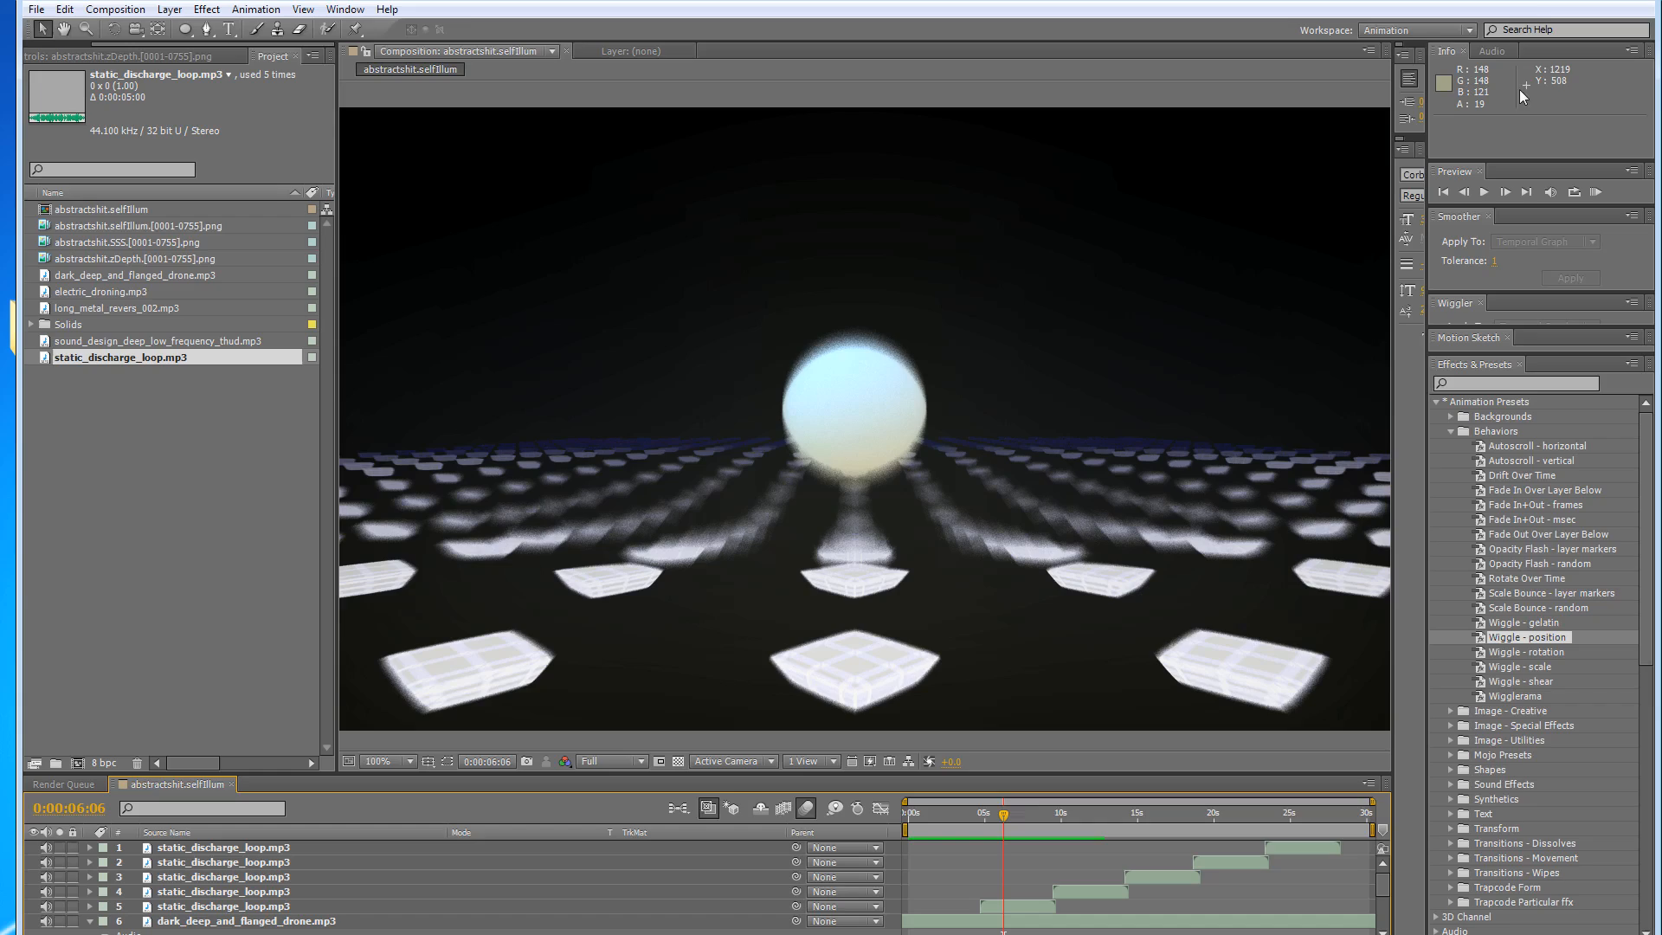
{"action": "left_click", "coordinate": [1594, 192]}
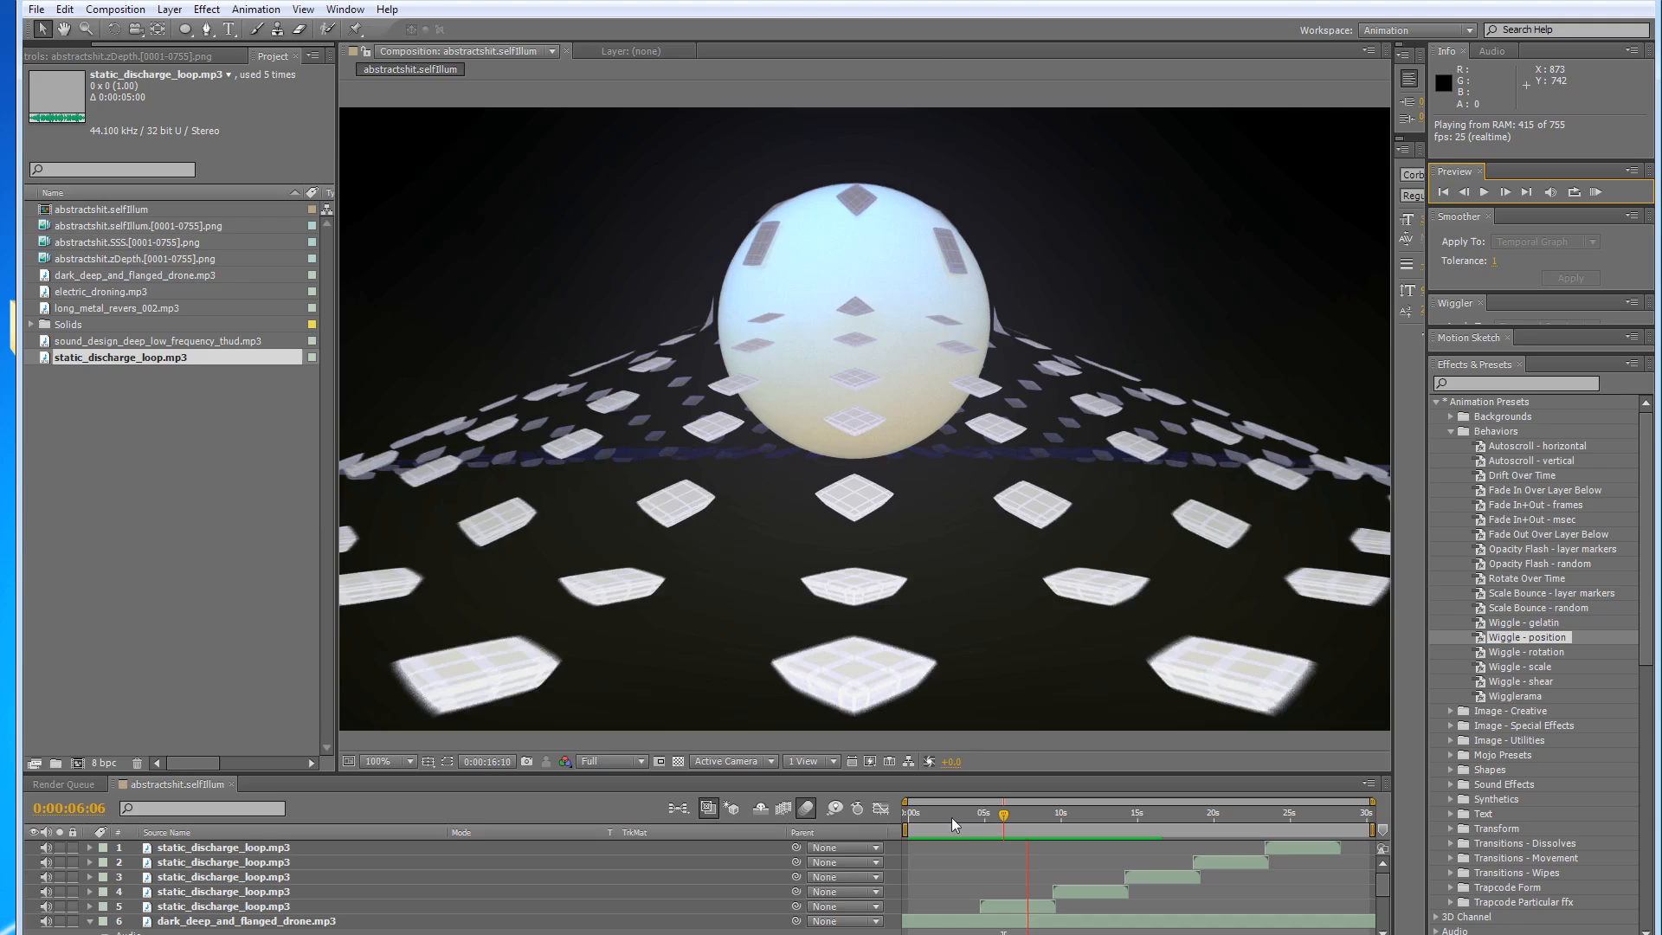
Add electric_droning.mp3 as the top layer, preview it, and move it to start at 0:00:07:09.
{"action": "left_click_drag", "start_coordinate": [1007, 817], "coordinate": [1030, 817]}
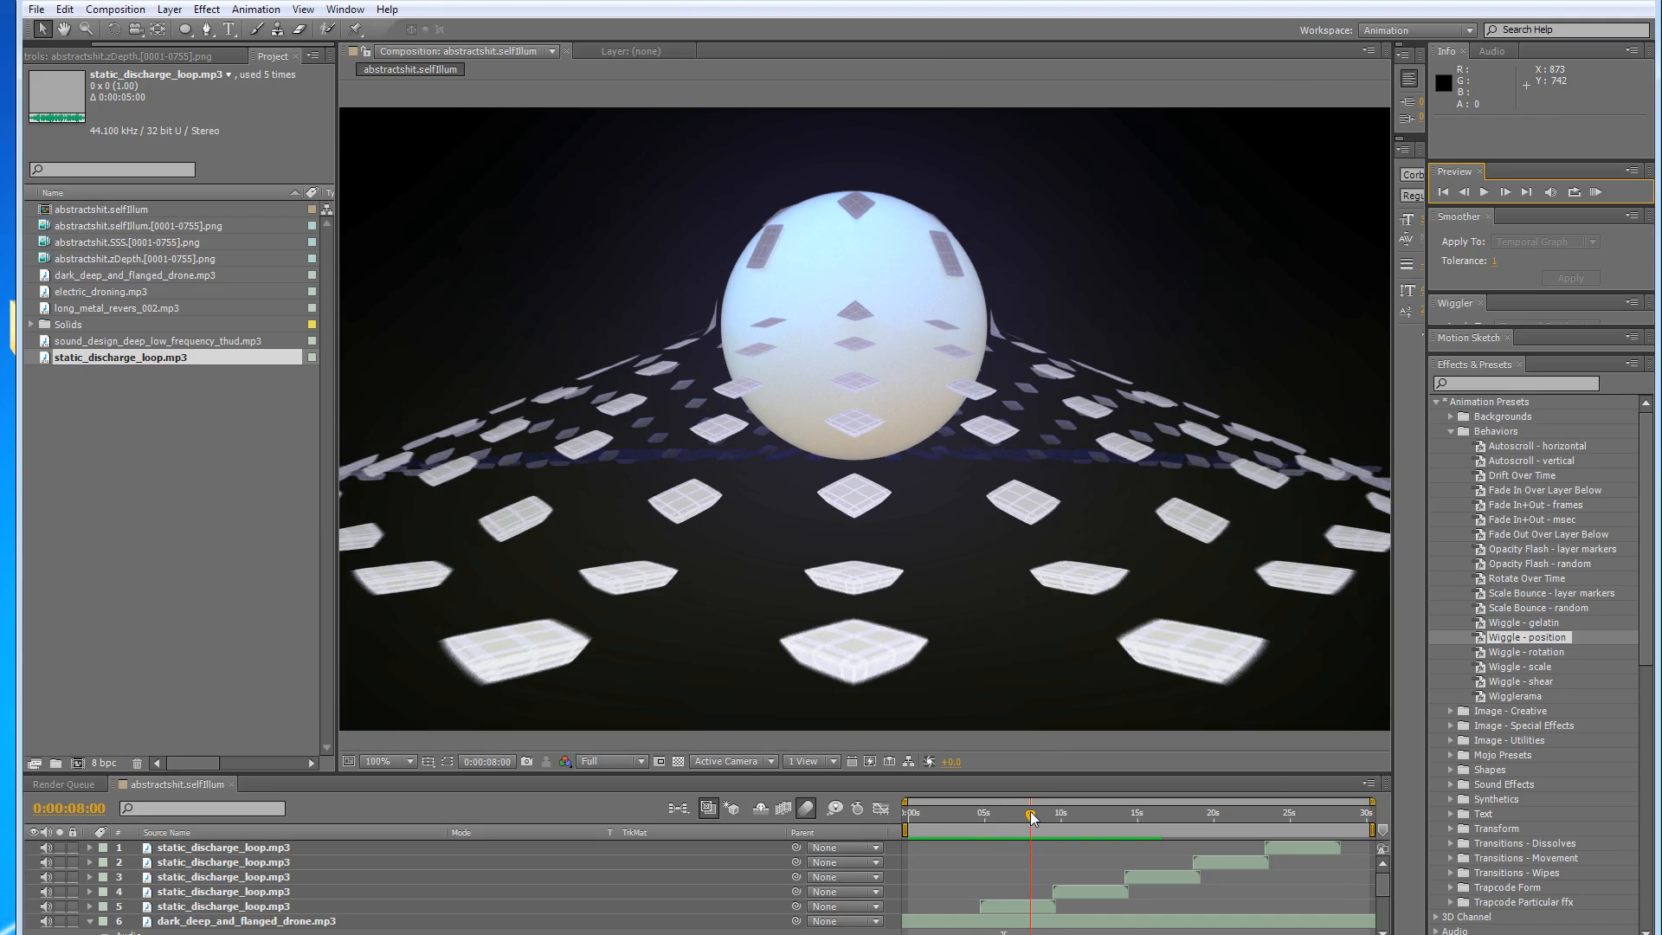
{"action": "left_click", "coordinate": [130, 340]}
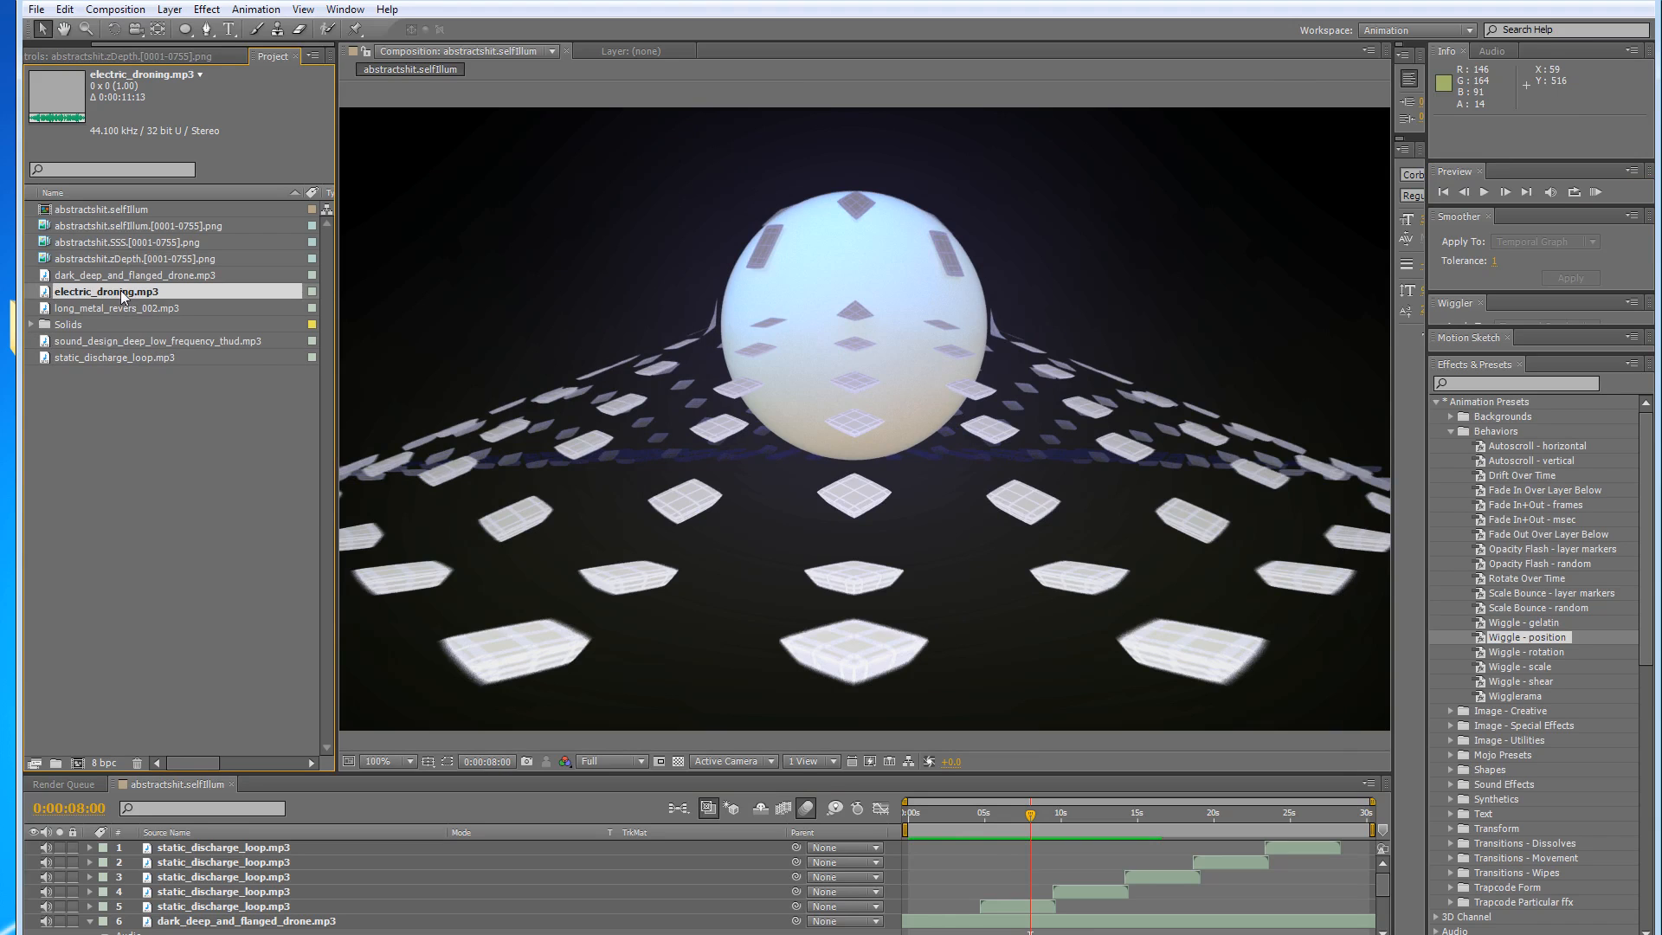
{"action": "left_click_drag", "start_coordinate": [215, 805], "coordinate": [222, 851]}
{"action": "left_click", "coordinate": [1588, 194]}
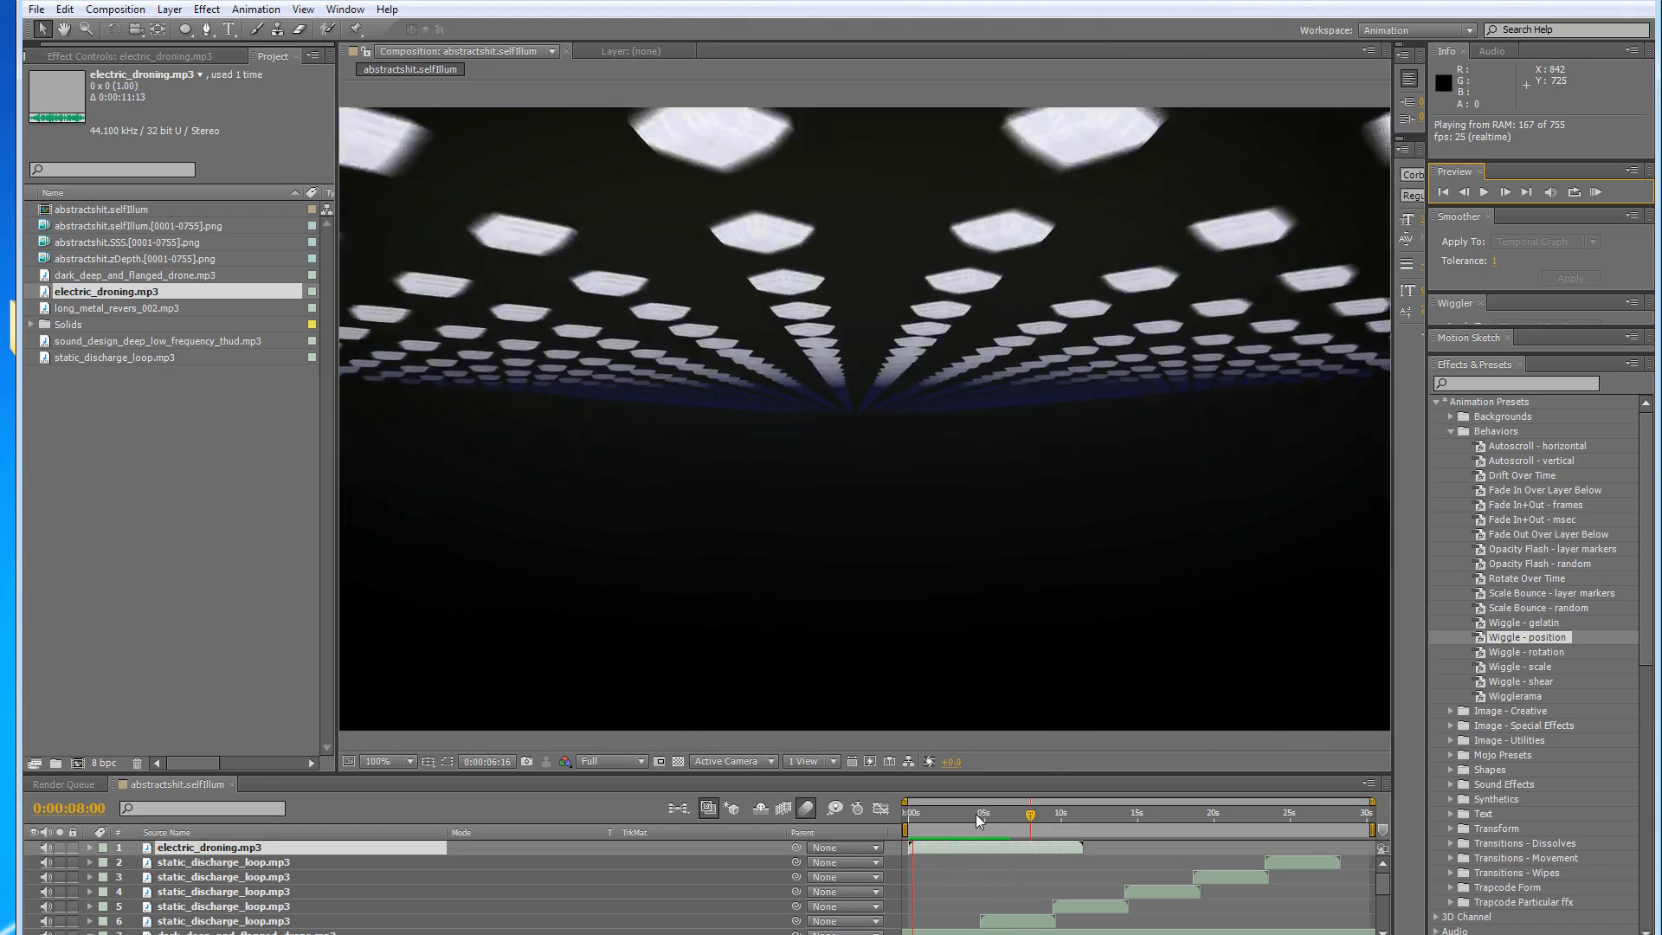
{"action": "key", "text": "space"}
{"action": "left_click_drag", "start_coordinate": [952, 847], "coordinate": [1062, 849]}
Keyframe electric_droning.mp3's Audio Levels to fade in to -10 dB at 0:00:08:00, preview it, and shift the layer to start around 0:00:06:00.
{"action": "left_click", "coordinate": [90, 847]}
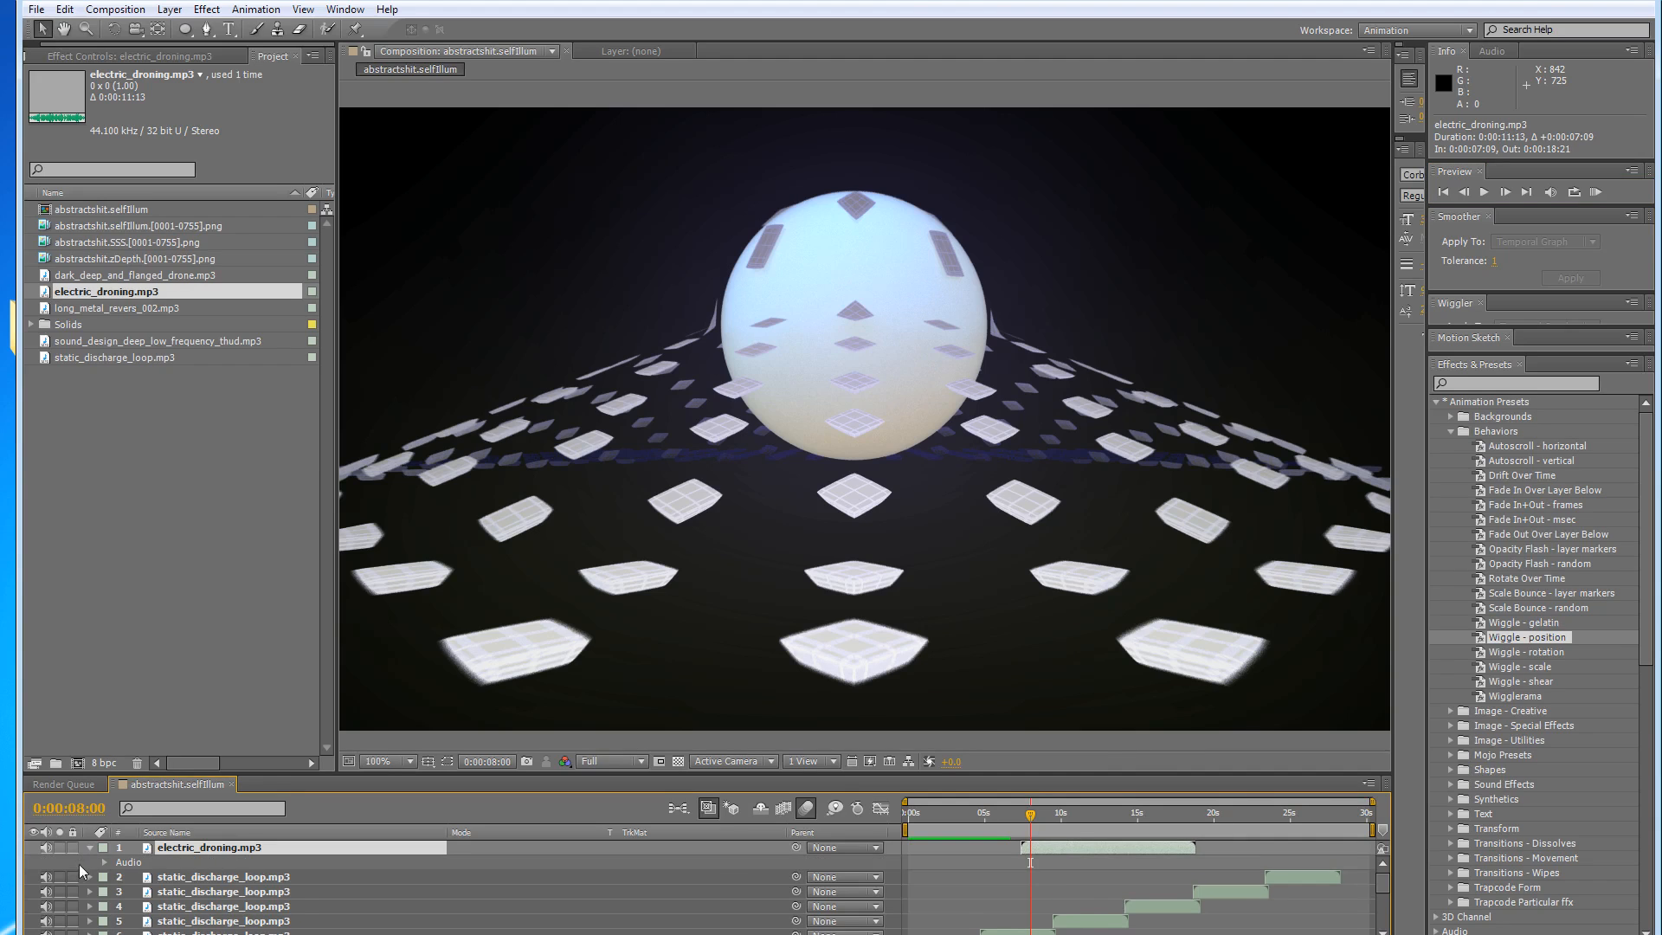
{"action": "left_click", "coordinate": [103, 863]}
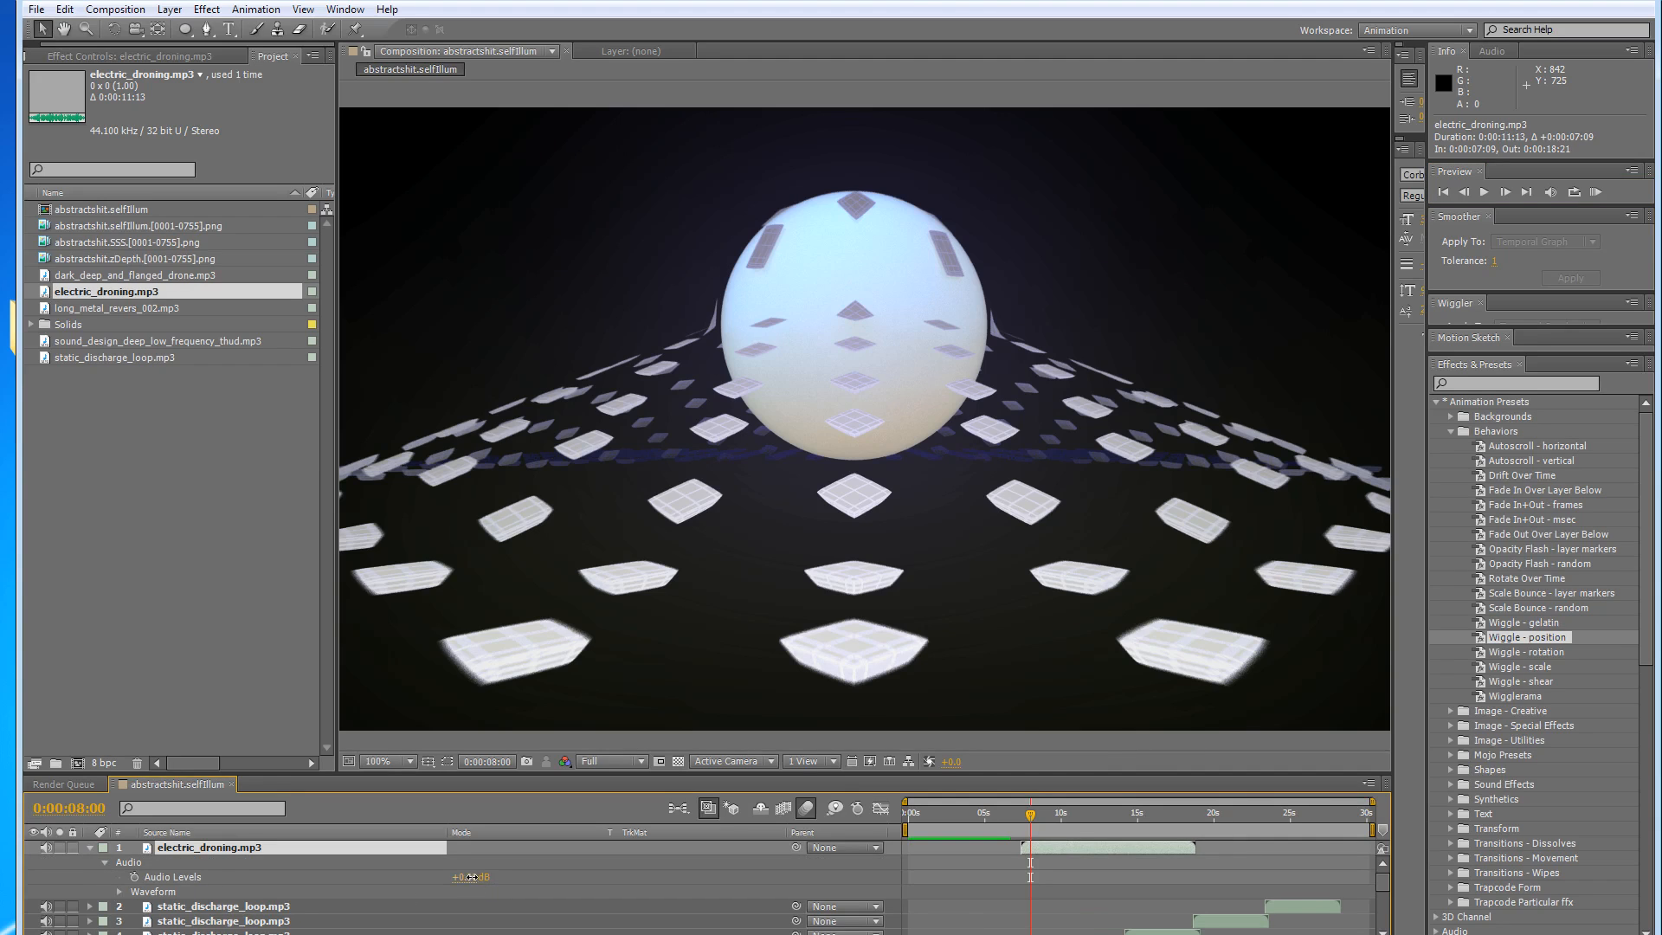
{"action": "left_click", "coordinate": [1595, 192]}
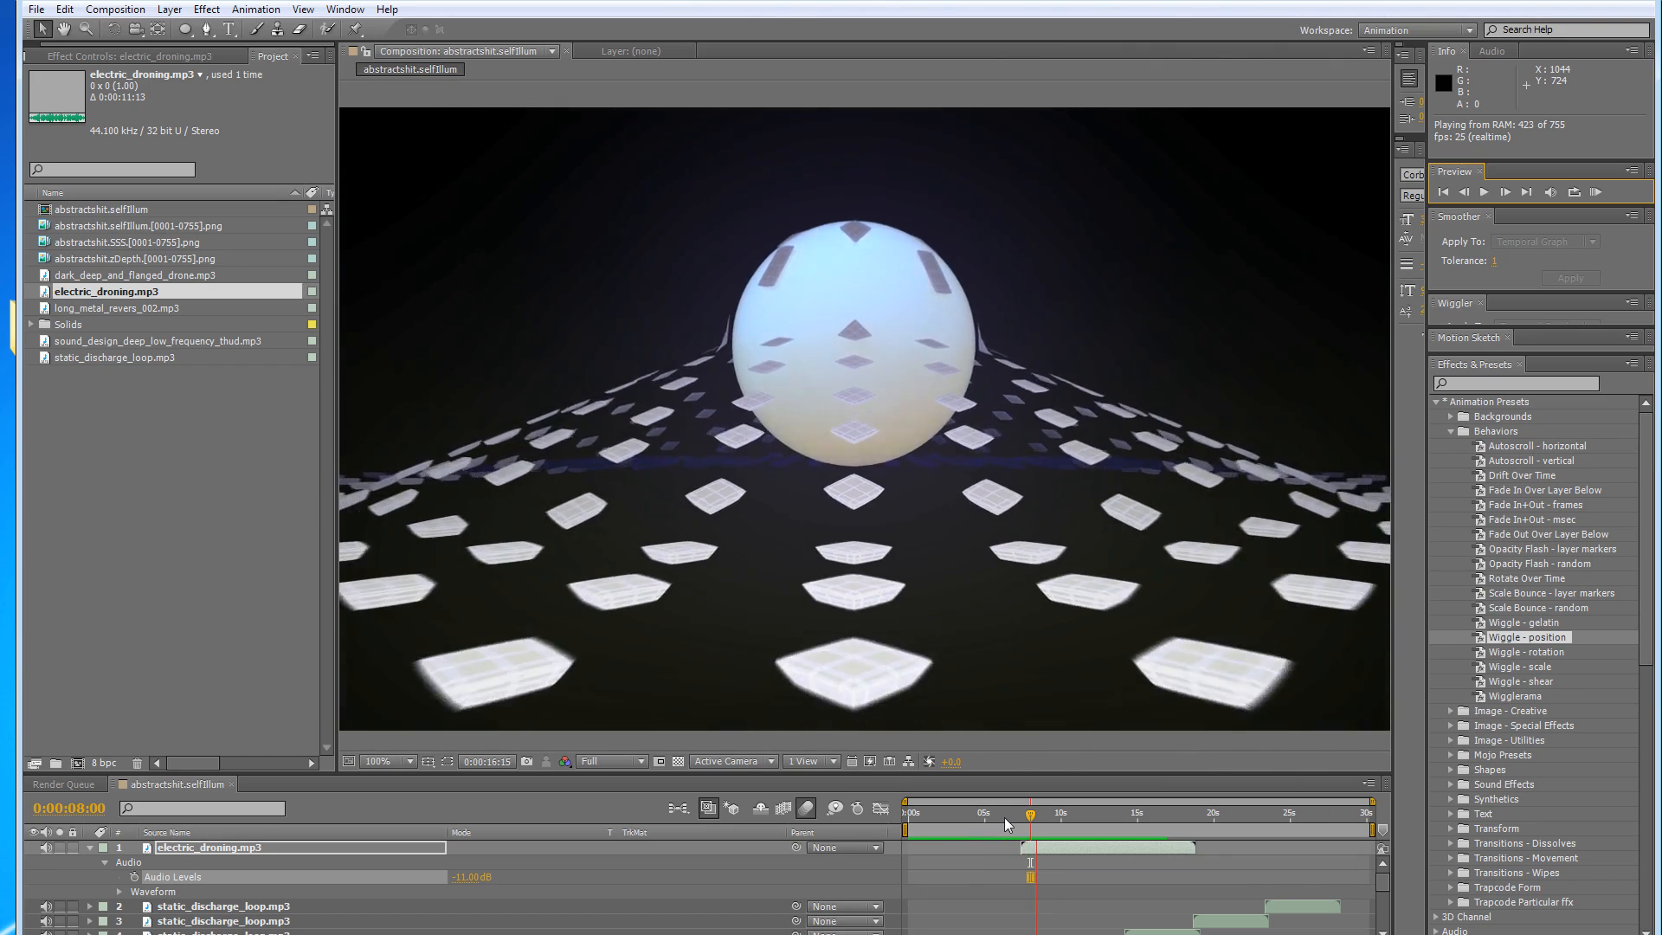
{"action": "left_click_drag", "start_coordinate": [1086, 850], "coordinate": [1062, 848]}
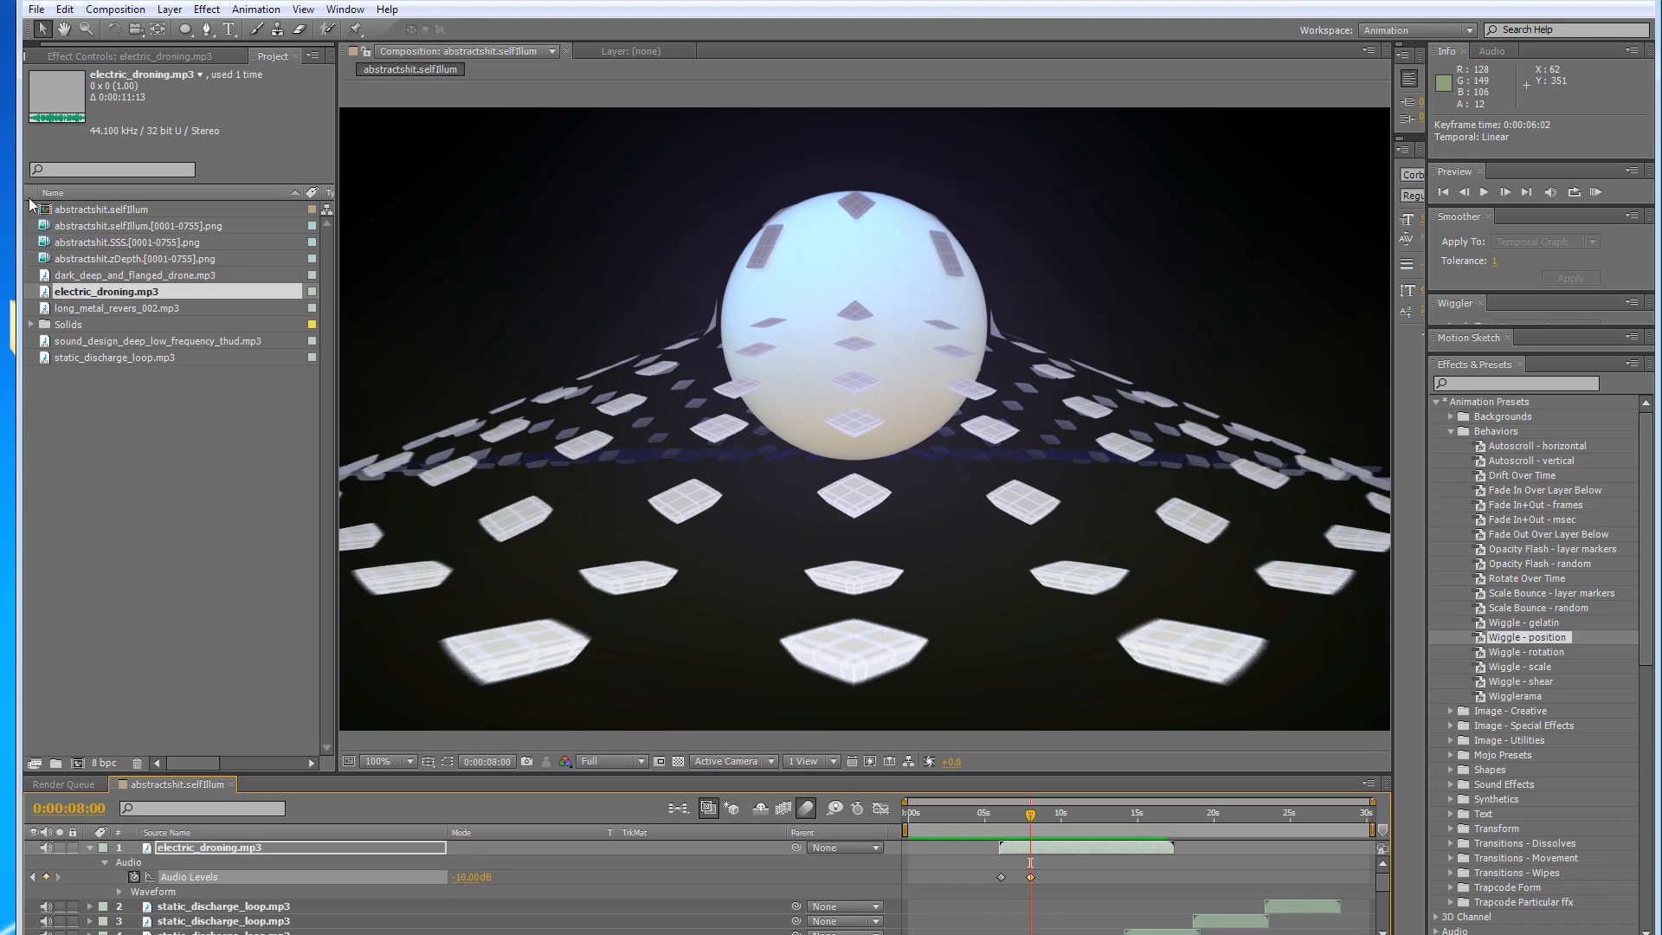
Add sound_design_deep_low_frequency_thud.mp3 as the top layer, starting at 0:00:06:12, and preview it.
{"action": "left_click", "coordinate": [123, 275]}
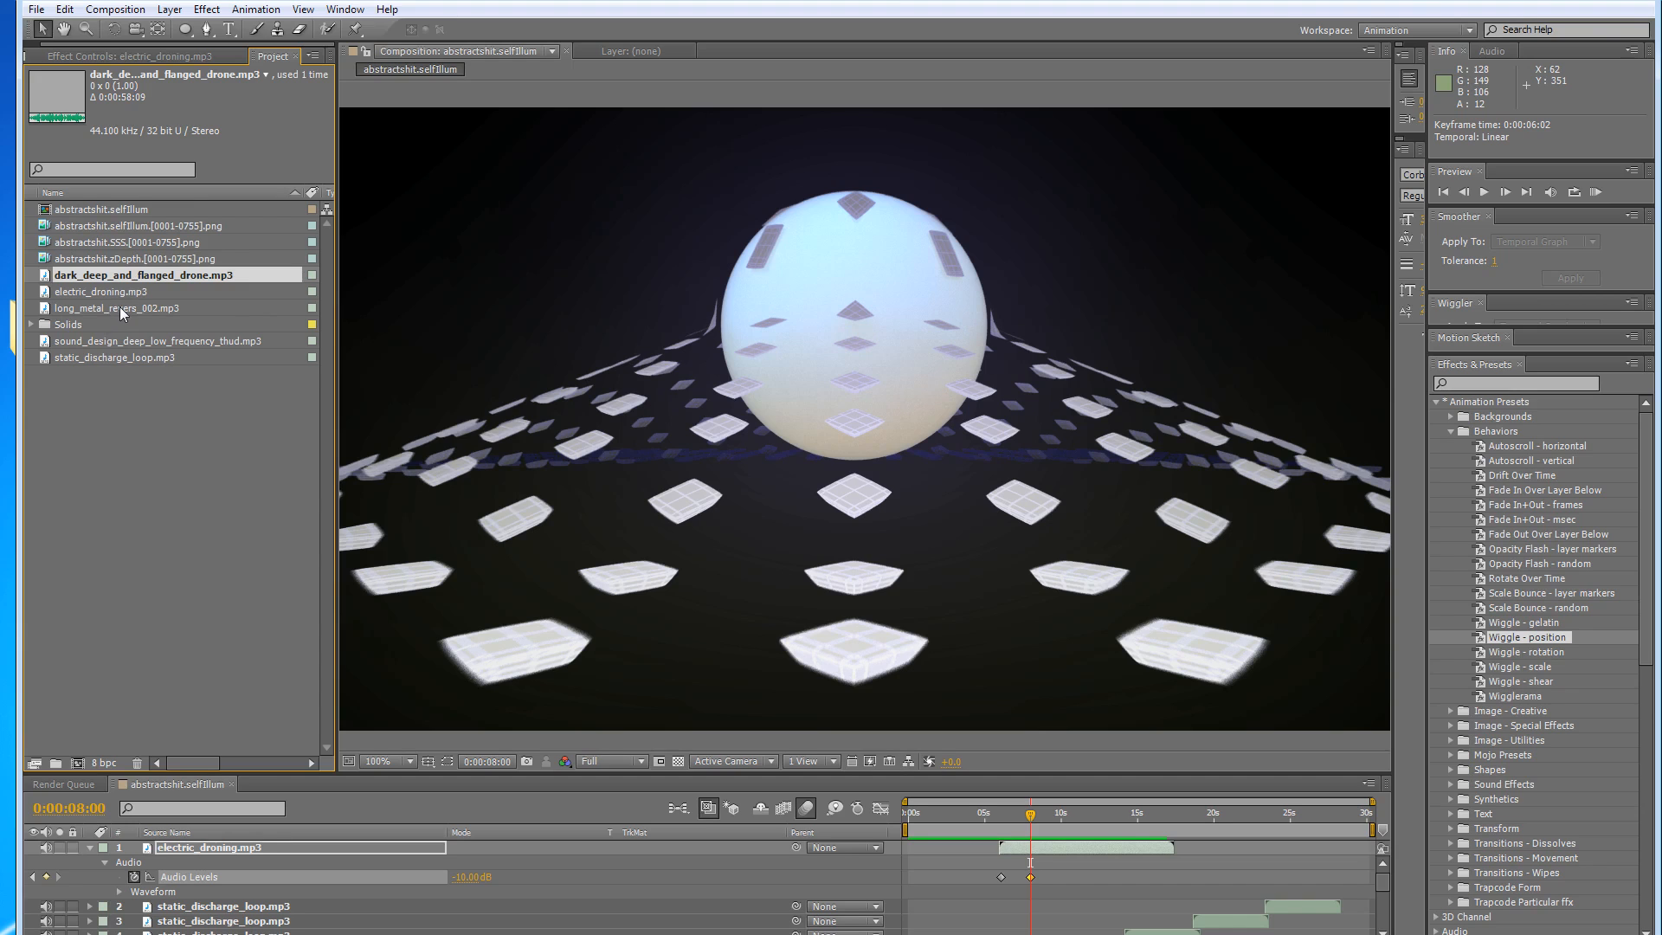
{"action": "left_click", "coordinate": [130, 341]}
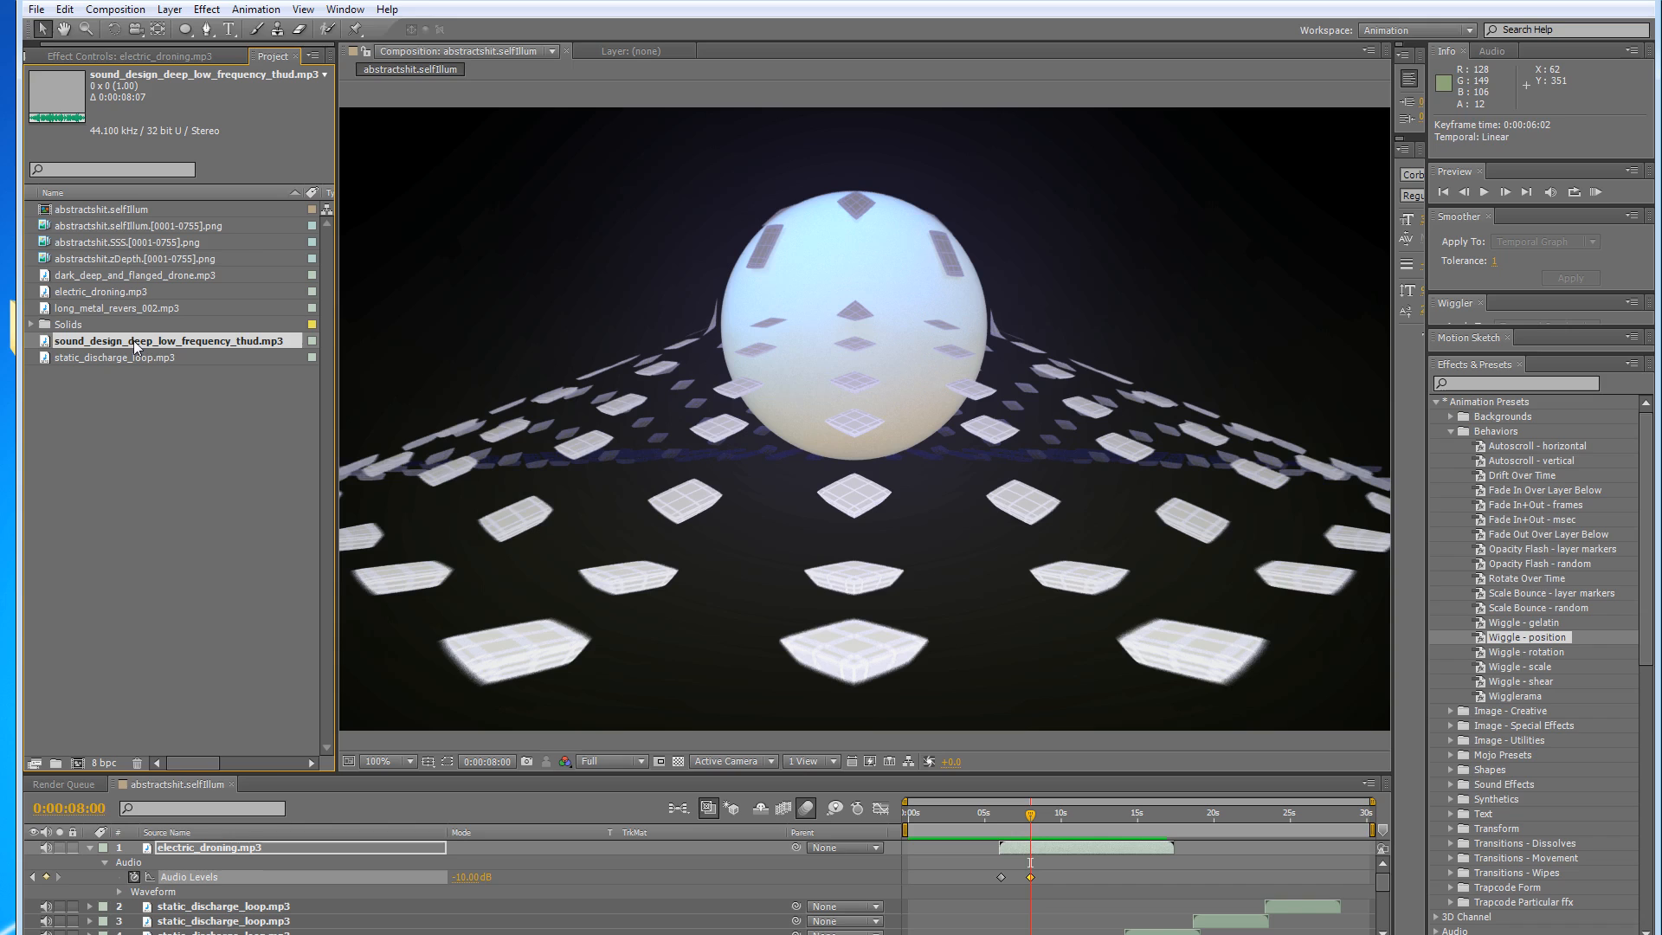
{"action": "left_click_drag", "start_coordinate": [244, 833], "coordinate": [246, 838]}
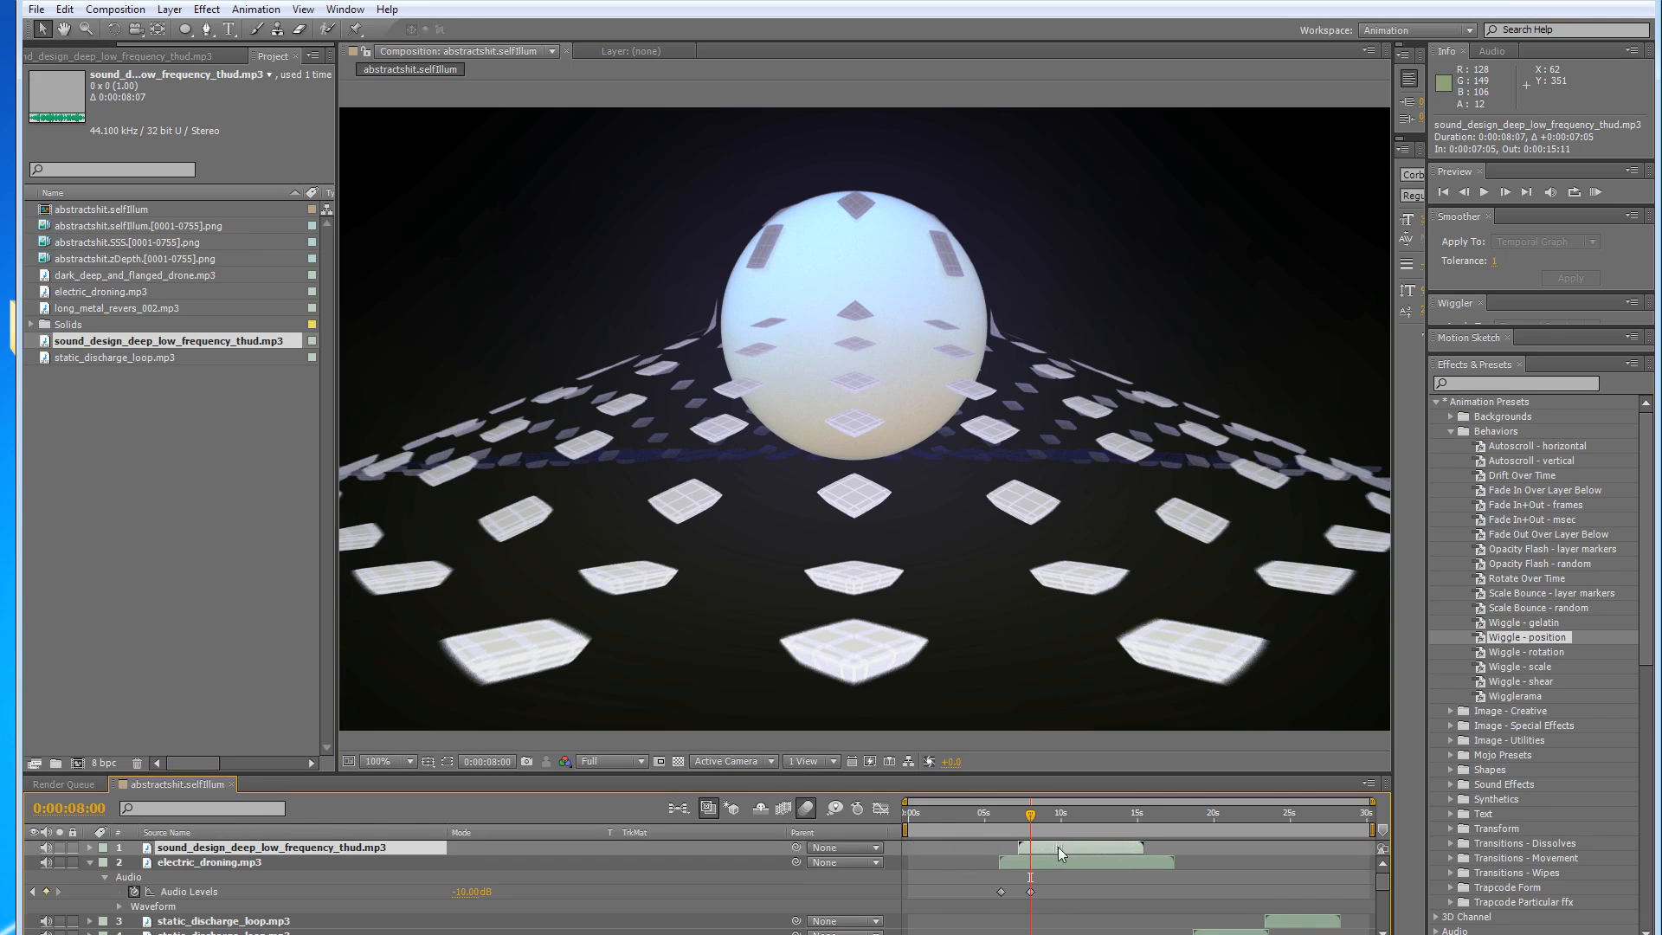
{"action": "mouse_move", "coordinate": [1045, 826]}
{"action": "left_mouse_down"}
{"action": "mouse_move", "coordinate": [1004, 820]}
{"action": "mouse_move", "coordinate": [1020, 825]}
{"action": "left_mouse_up"}
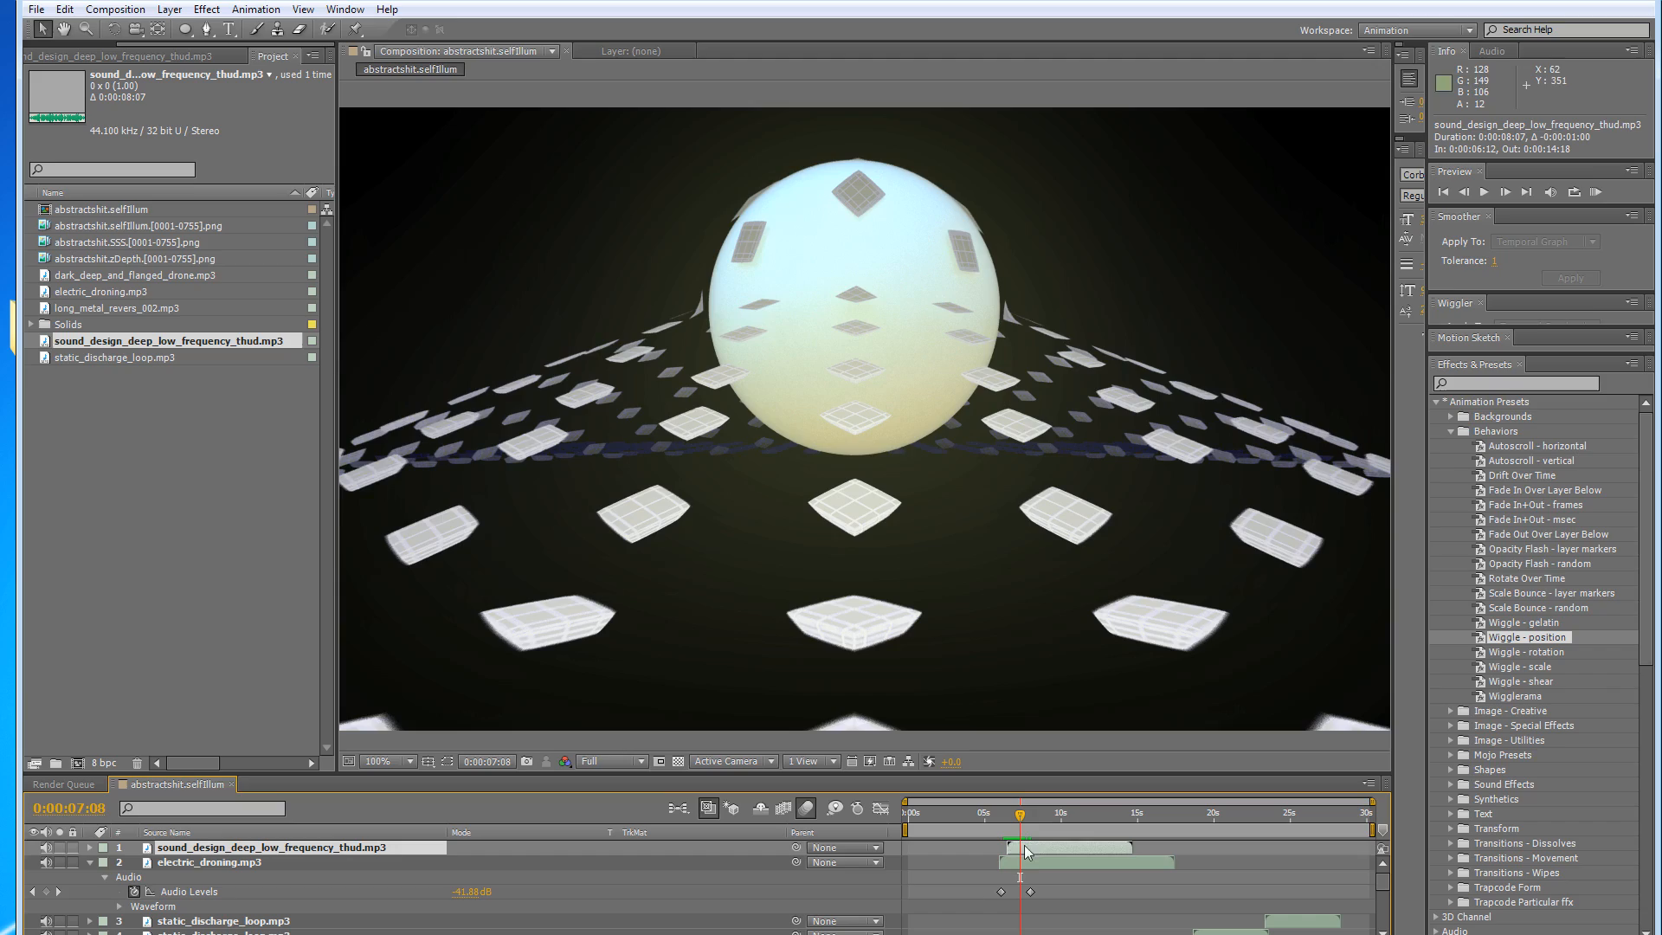
{"action": "left_click", "coordinate": [1595, 191]}
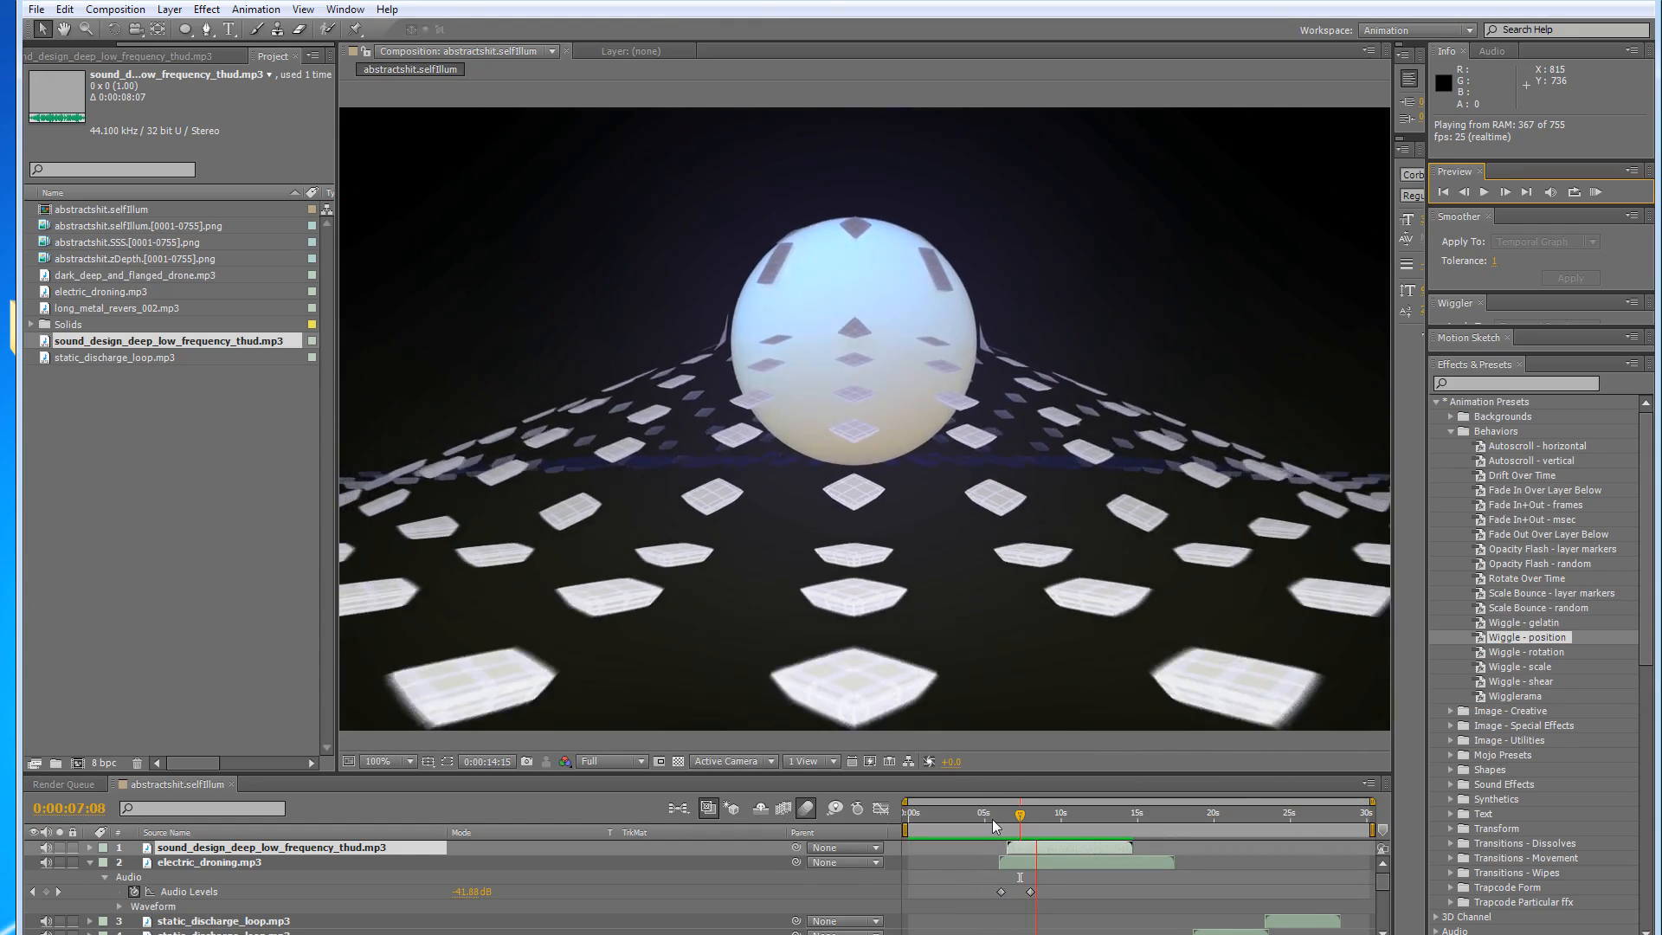
{"action": "key", "text": "space"}
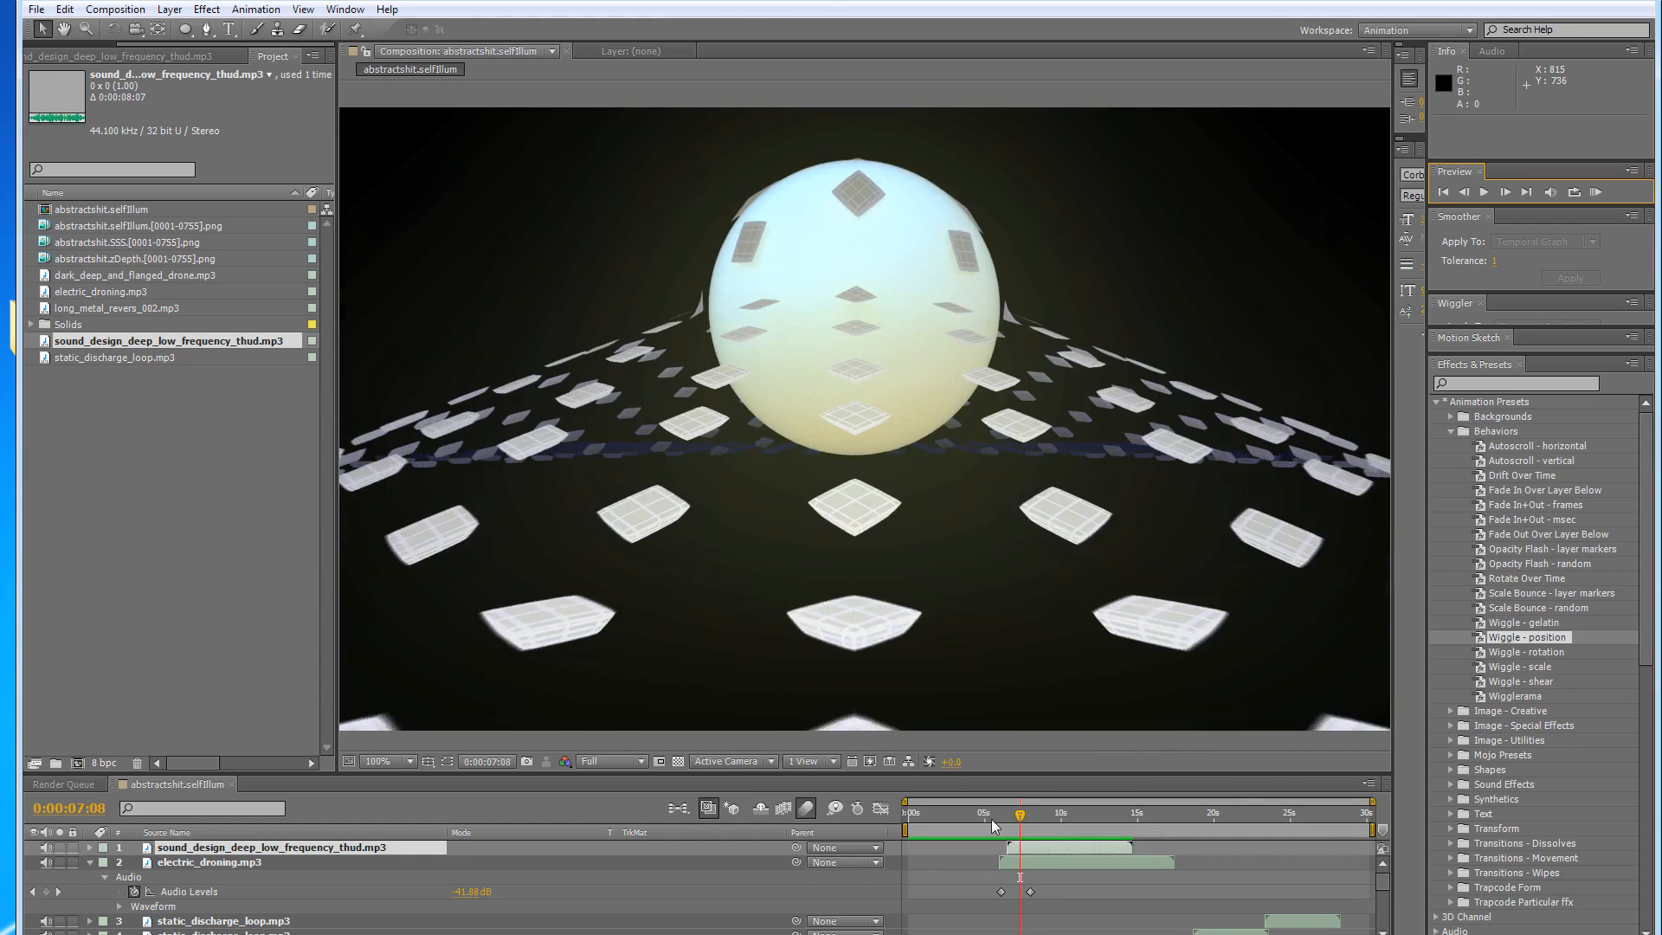
Collapse the electric_droning.mp3 layer, delete the earliest remaining static_discharge_loop.mp3 copy, and preview the composition.
{"action": "left_click", "coordinate": [91, 862]}
{"action": "left_click", "coordinate": [229, 878]}
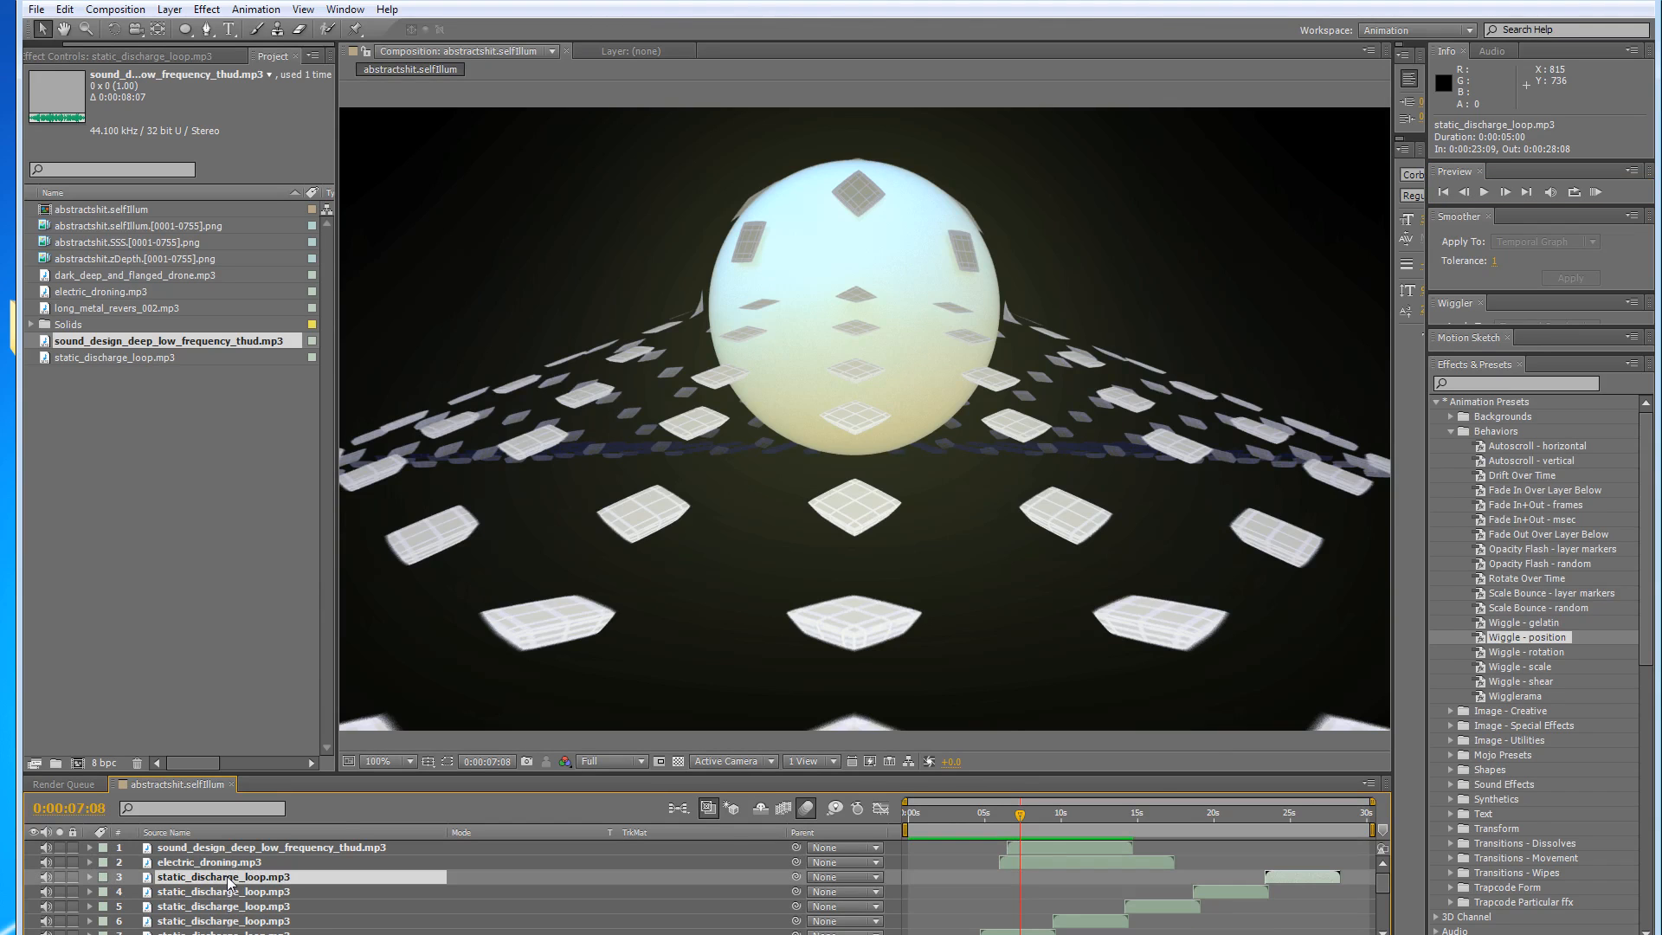
{"action": "left_click", "coordinate": [242, 921]}
{"action": "scroll", "coordinate": [251, 927], "scroll_direction": "down", "scroll_amount": 1}
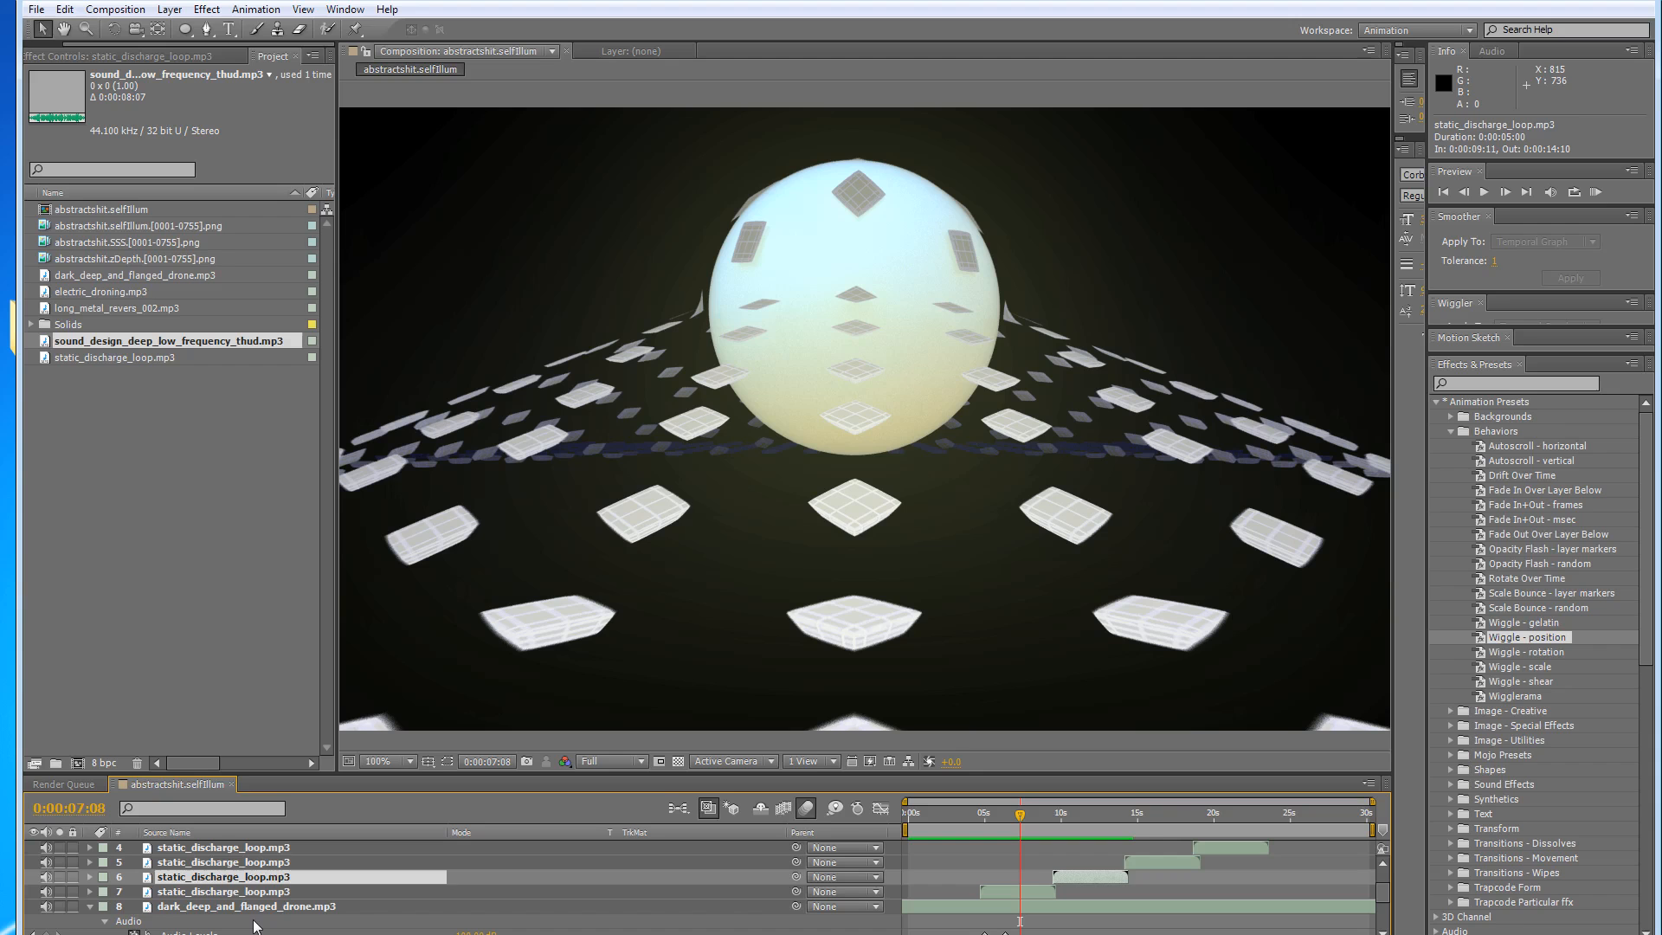
{"action": "left_click", "coordinate": [256, 897]}
{"action": "key", "text": "Delete"}
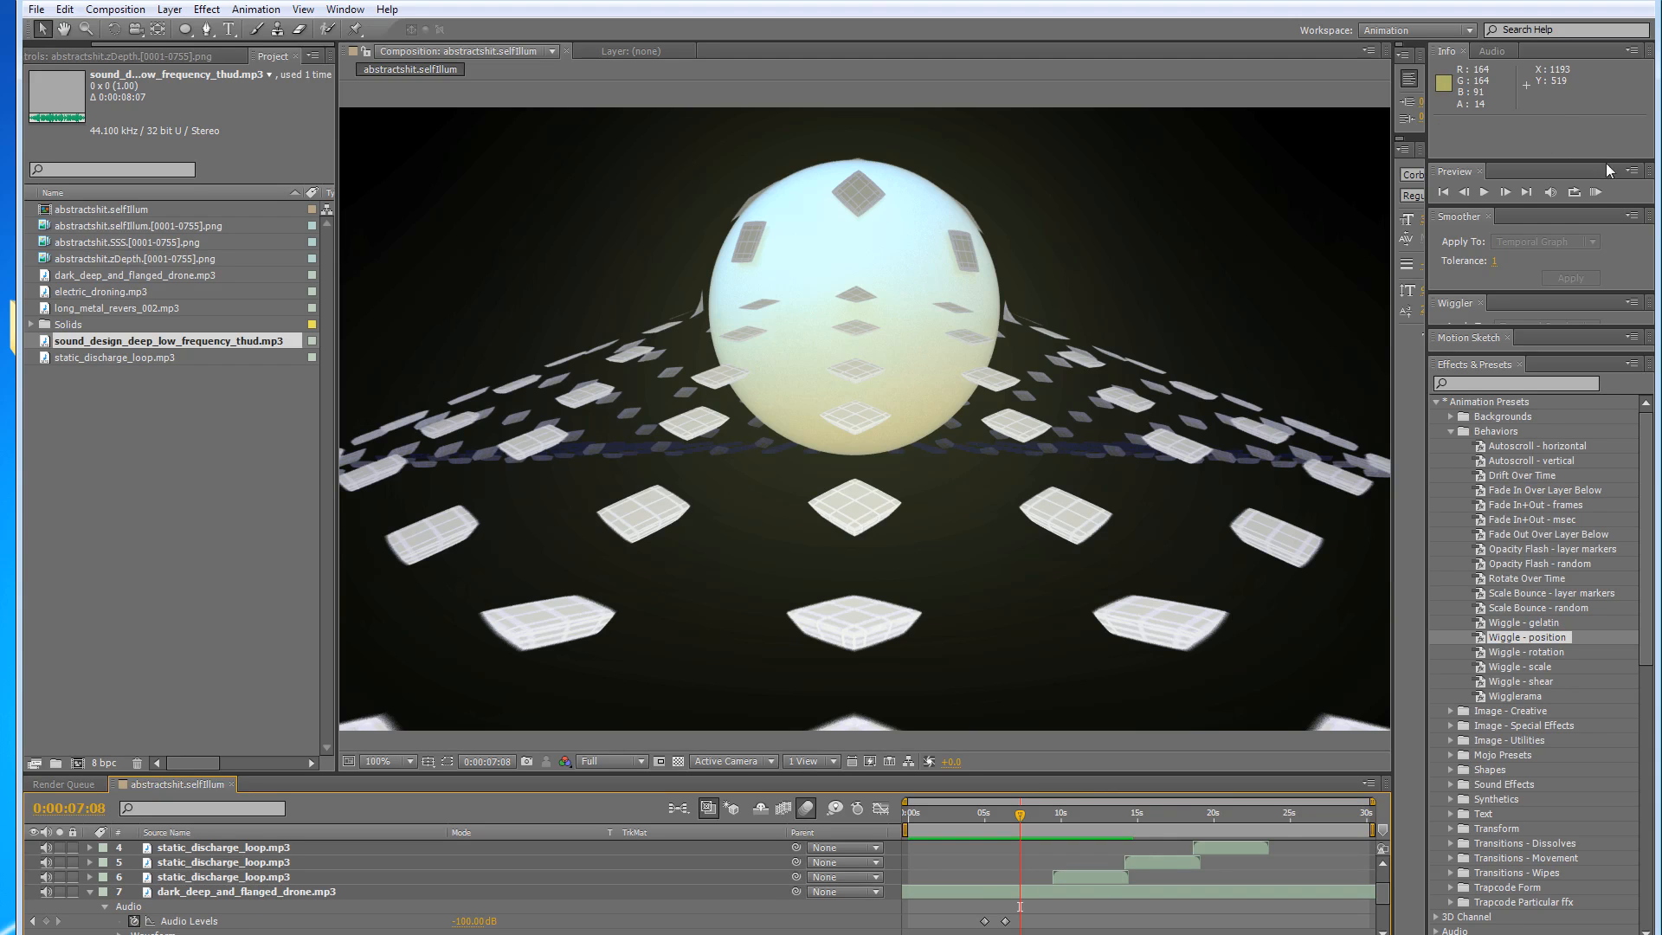
{"action": "left_click", "coordinate": [1596, 191]}
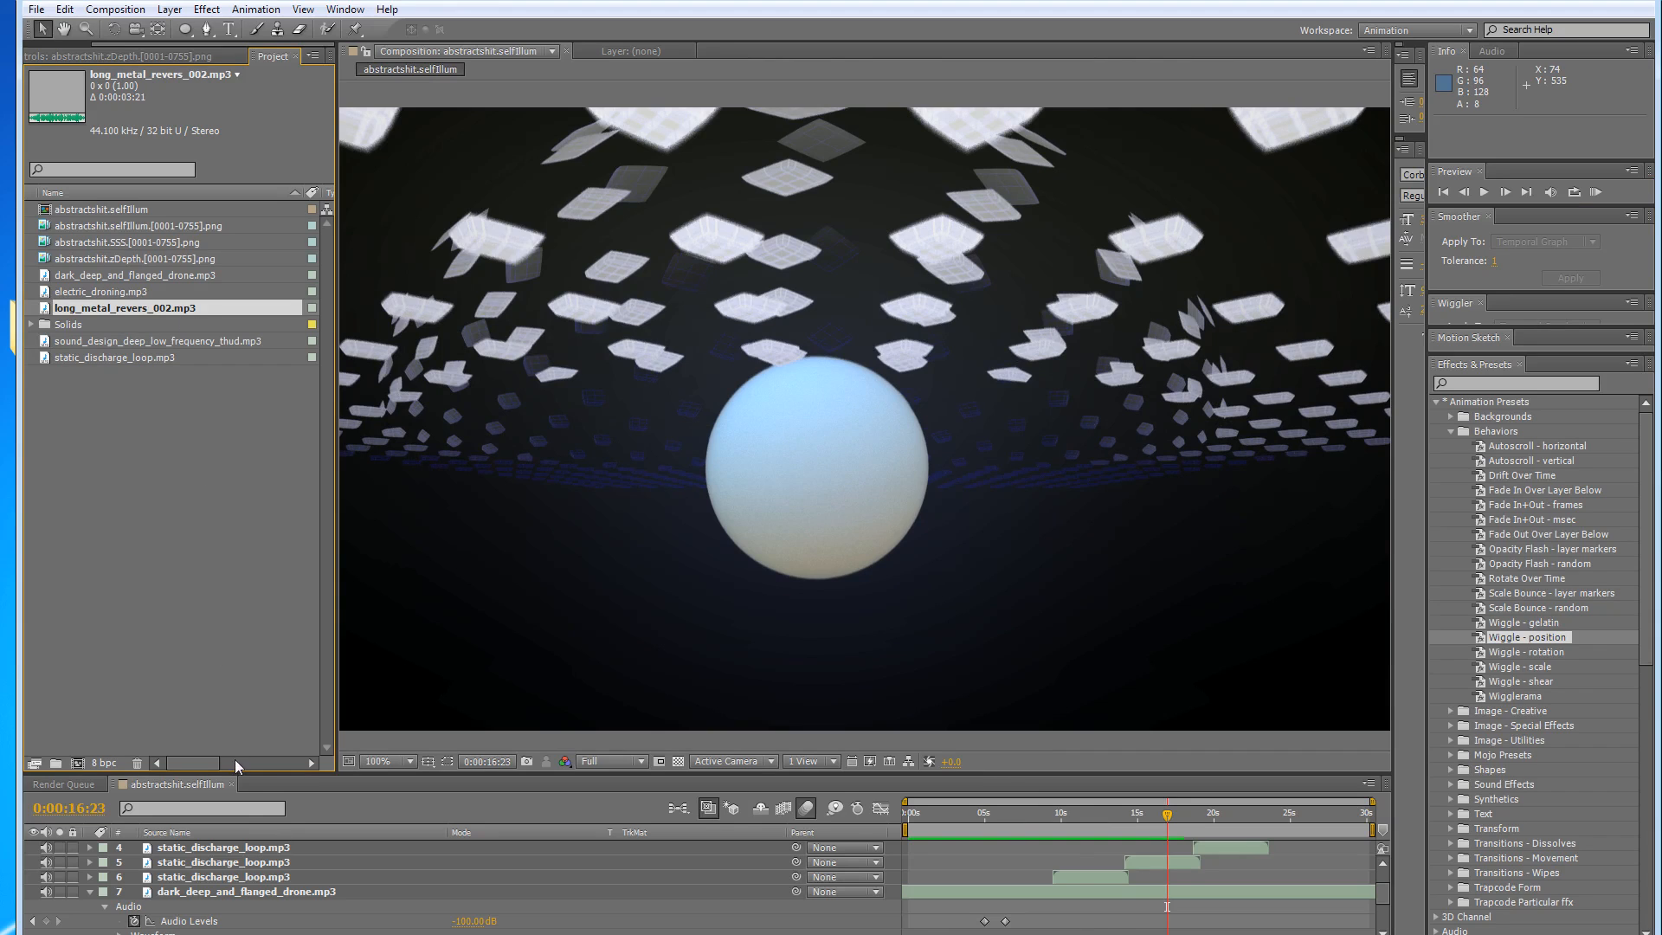
Add long_metal_revers_002.mp3 on top at about 0:00:14, duplicate the thud layer to start at 0:00:14:05, and preview both.
{"action": "left_click_drag", "start_coordinate": [251, 840], "coordinate": [252, 841]}
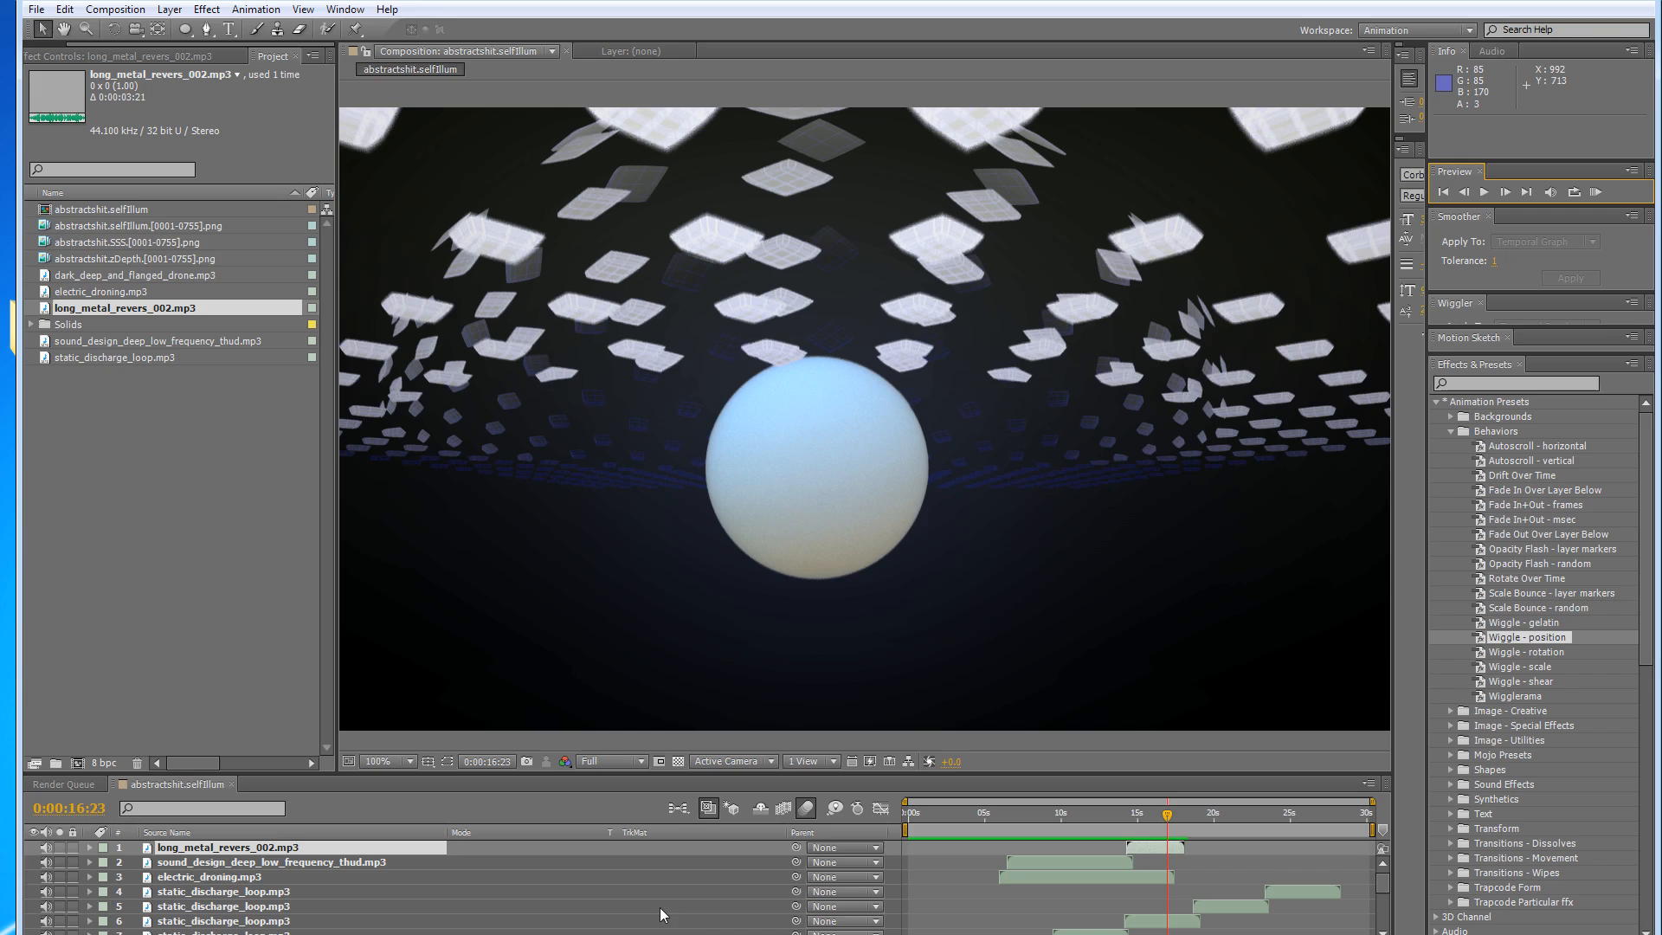
{"action": "left_click", "coordinate": [359, 865]}
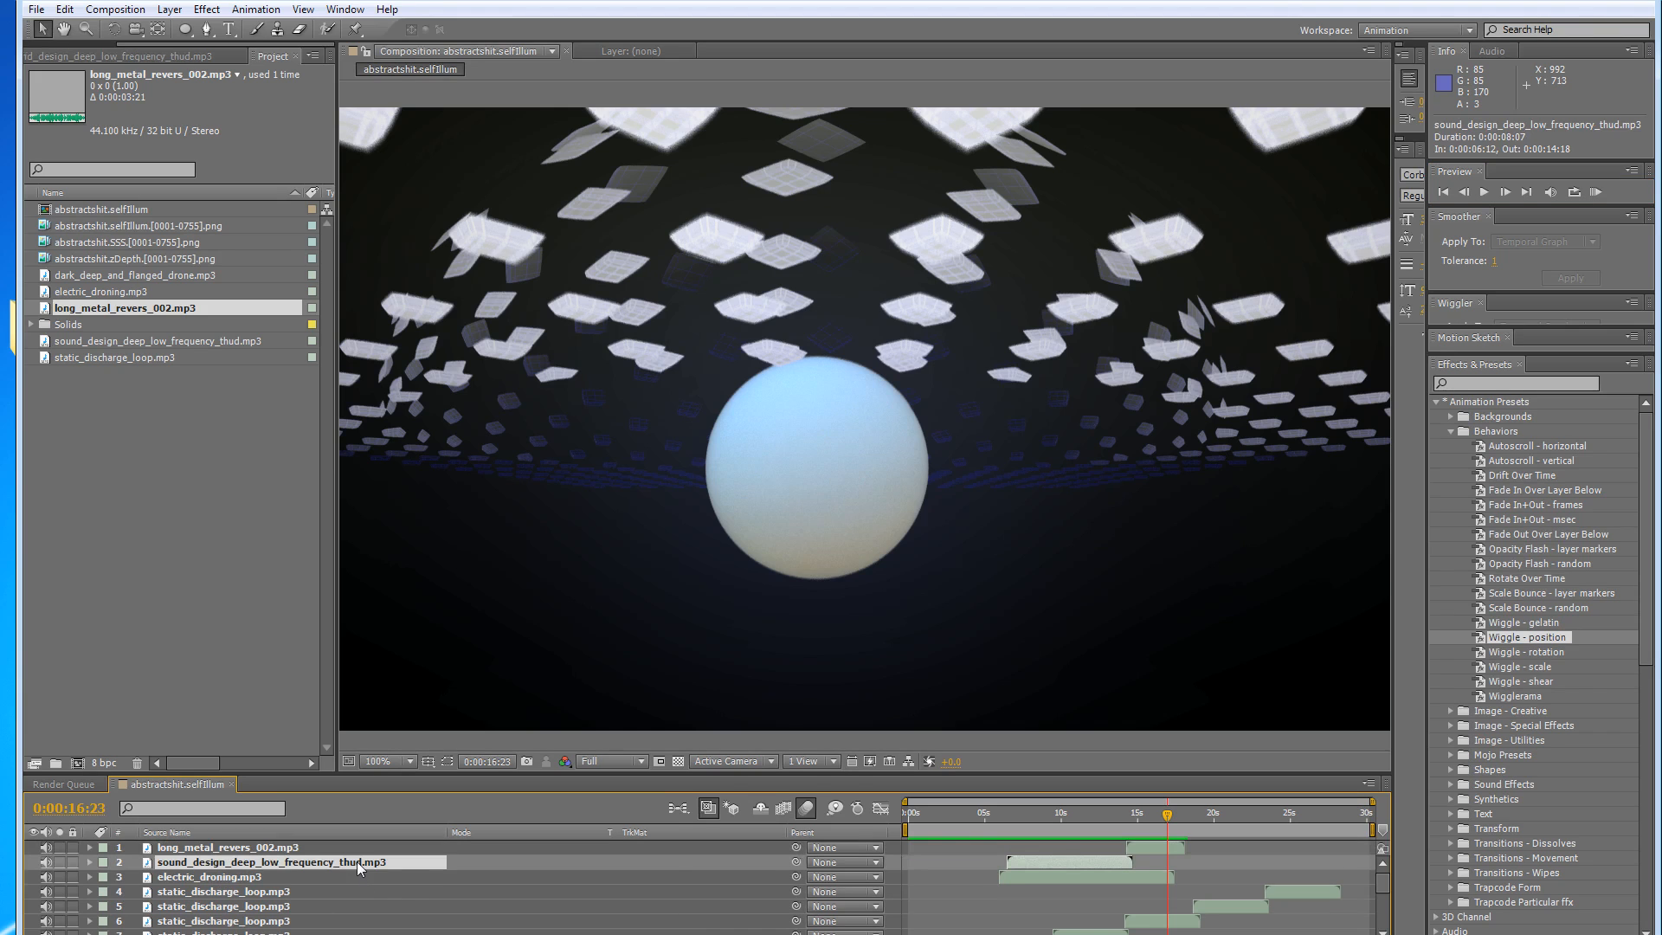
{"action": "key", "text": "ctrl+d"}
{"action": "left_click_drag", "start_coordinate": [1028, 865], "coordinate": [1146, 871]}
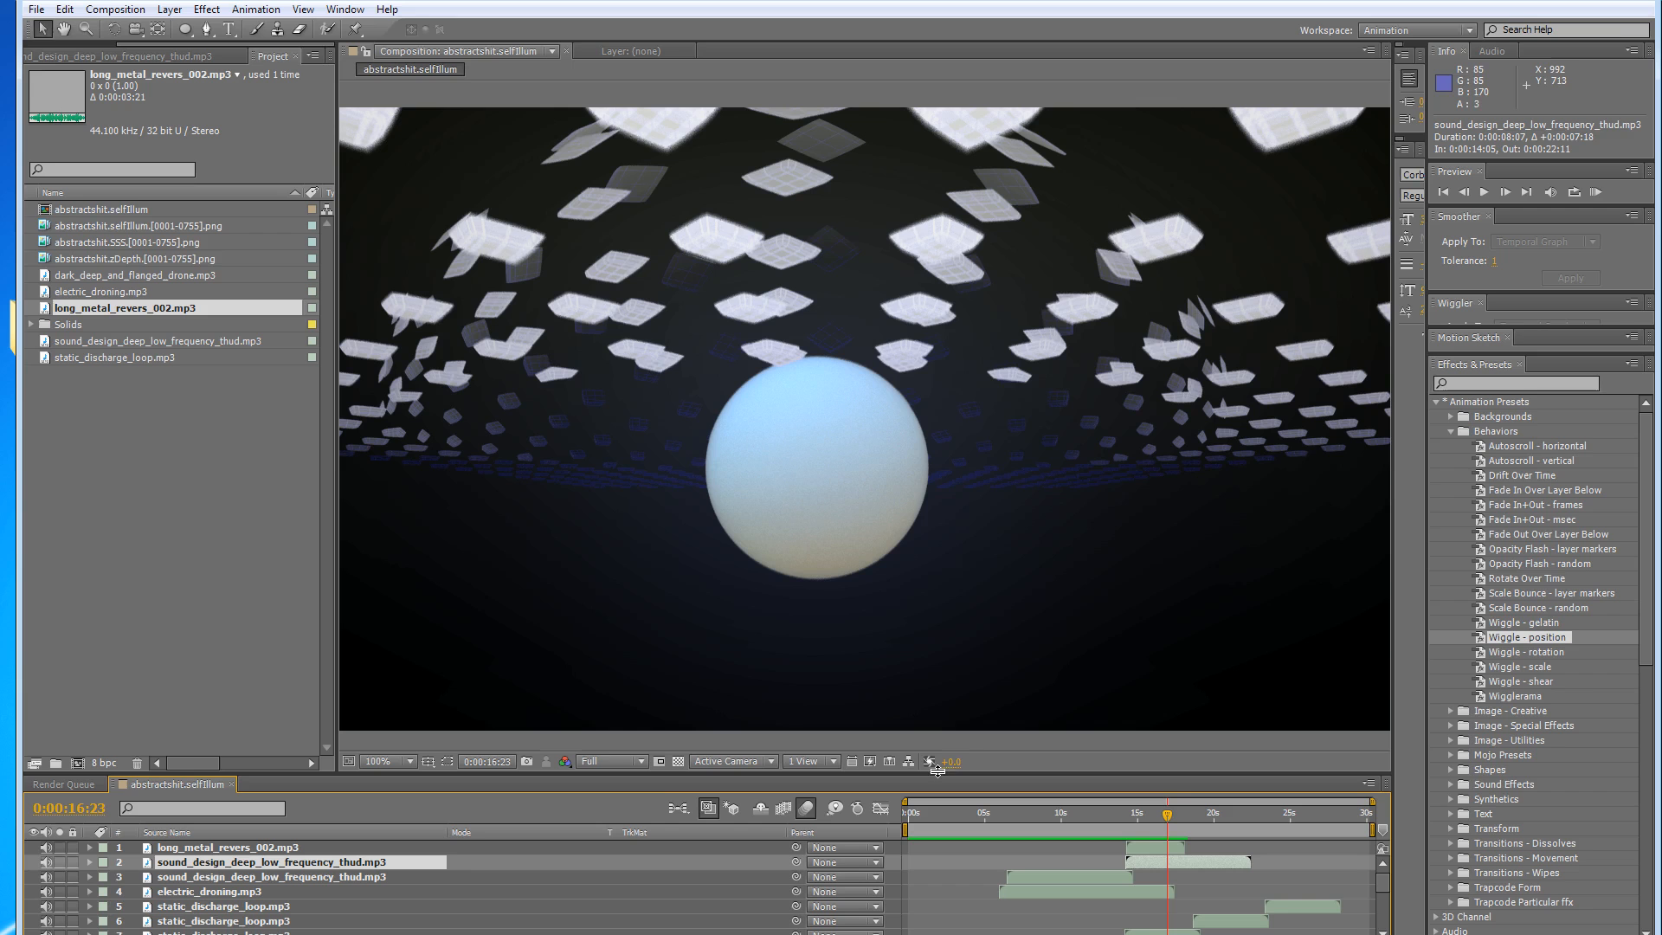
{"action": "left_click", "coordinate": [1597, 192]}
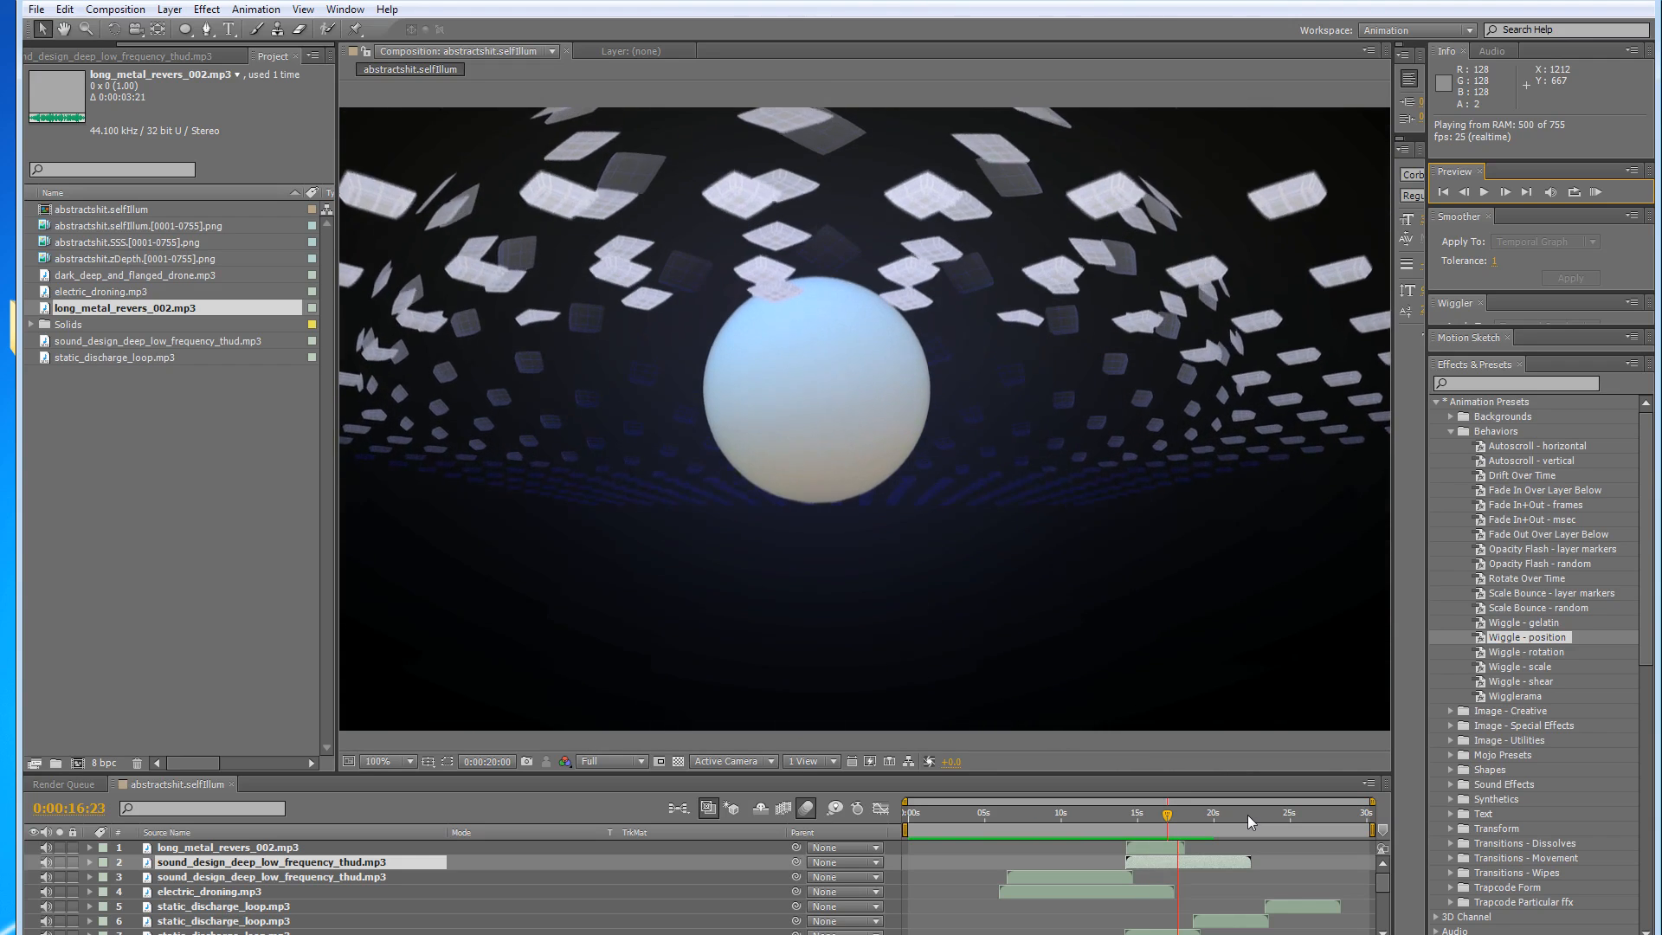
{"action": "key", "text": "space"}
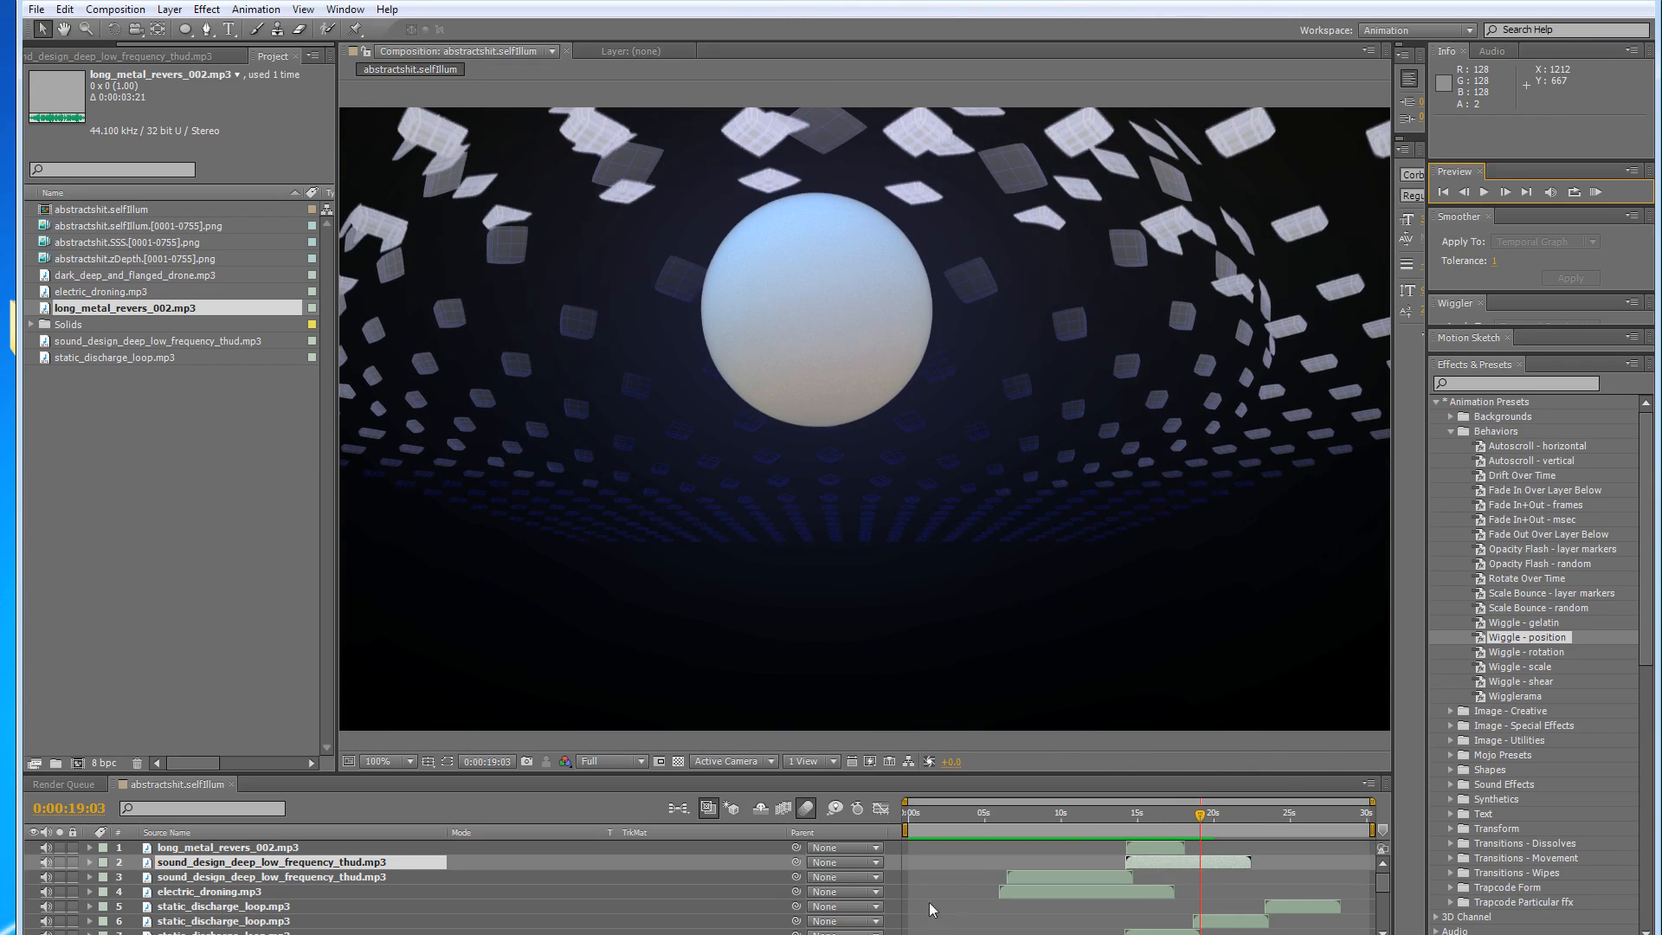
Duplicate the earlier sound_design_deep_low_frequency_thud.mp3 layer and place the copy directly below the dark_deep_and_flanged_drone.mp3 layer.
{"action": "left_click", "coordinate": [298, 878]}
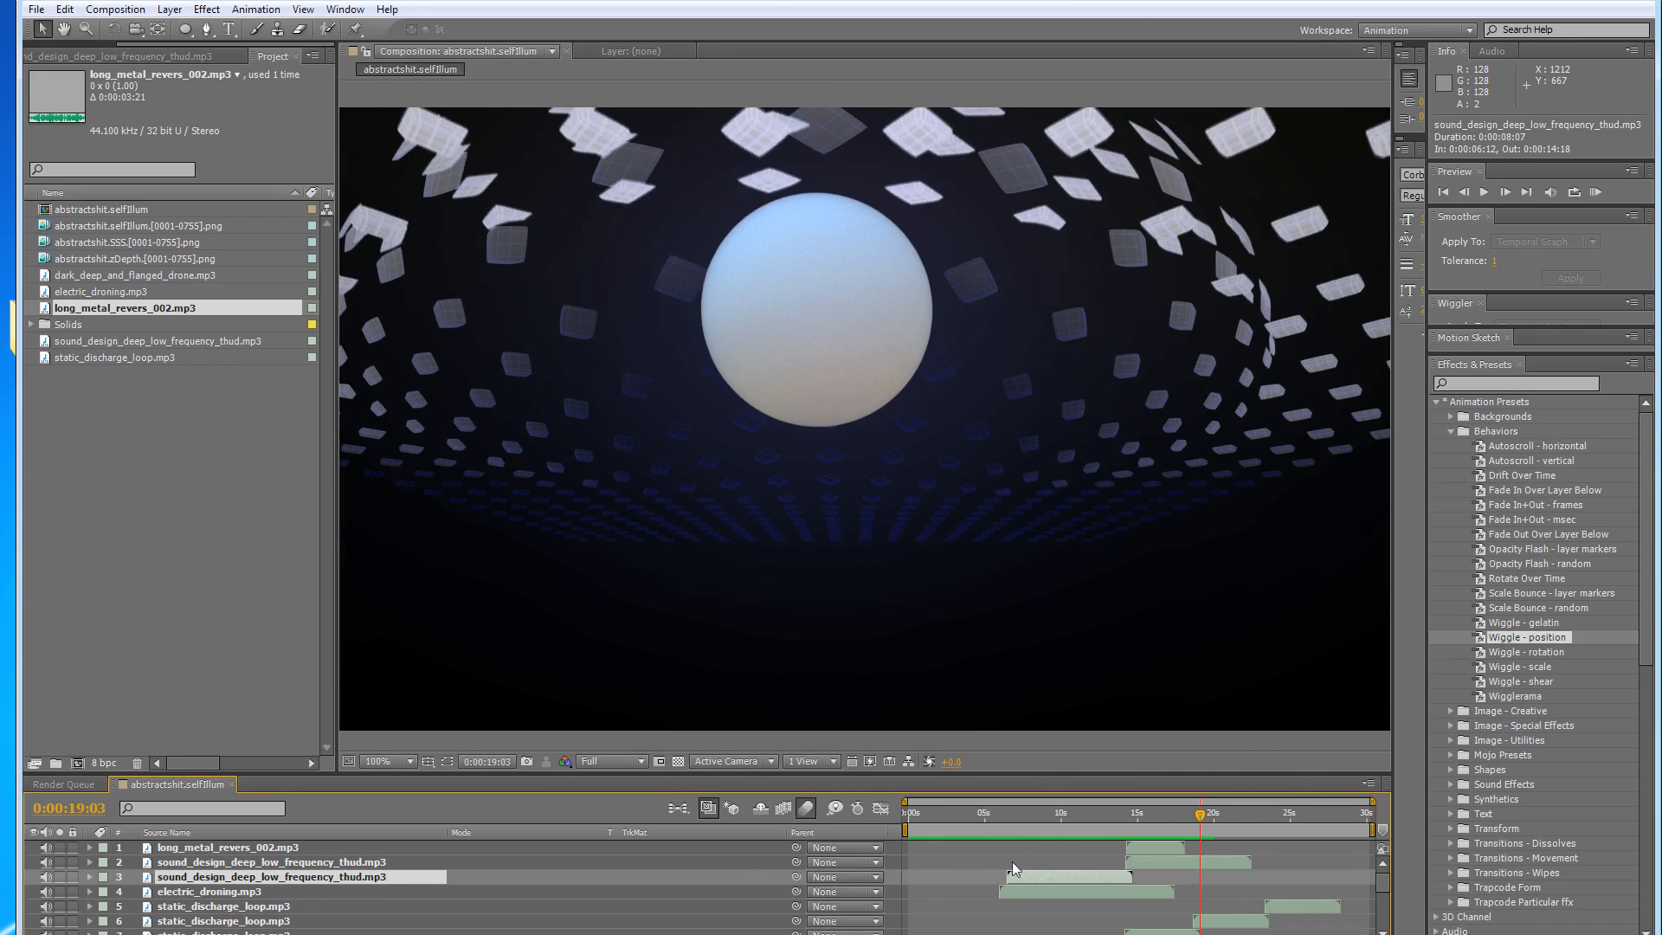
{"action": "scroll", "coordinate": [991, 878], "scroll_direction": "down", "scroll_amount": 3}
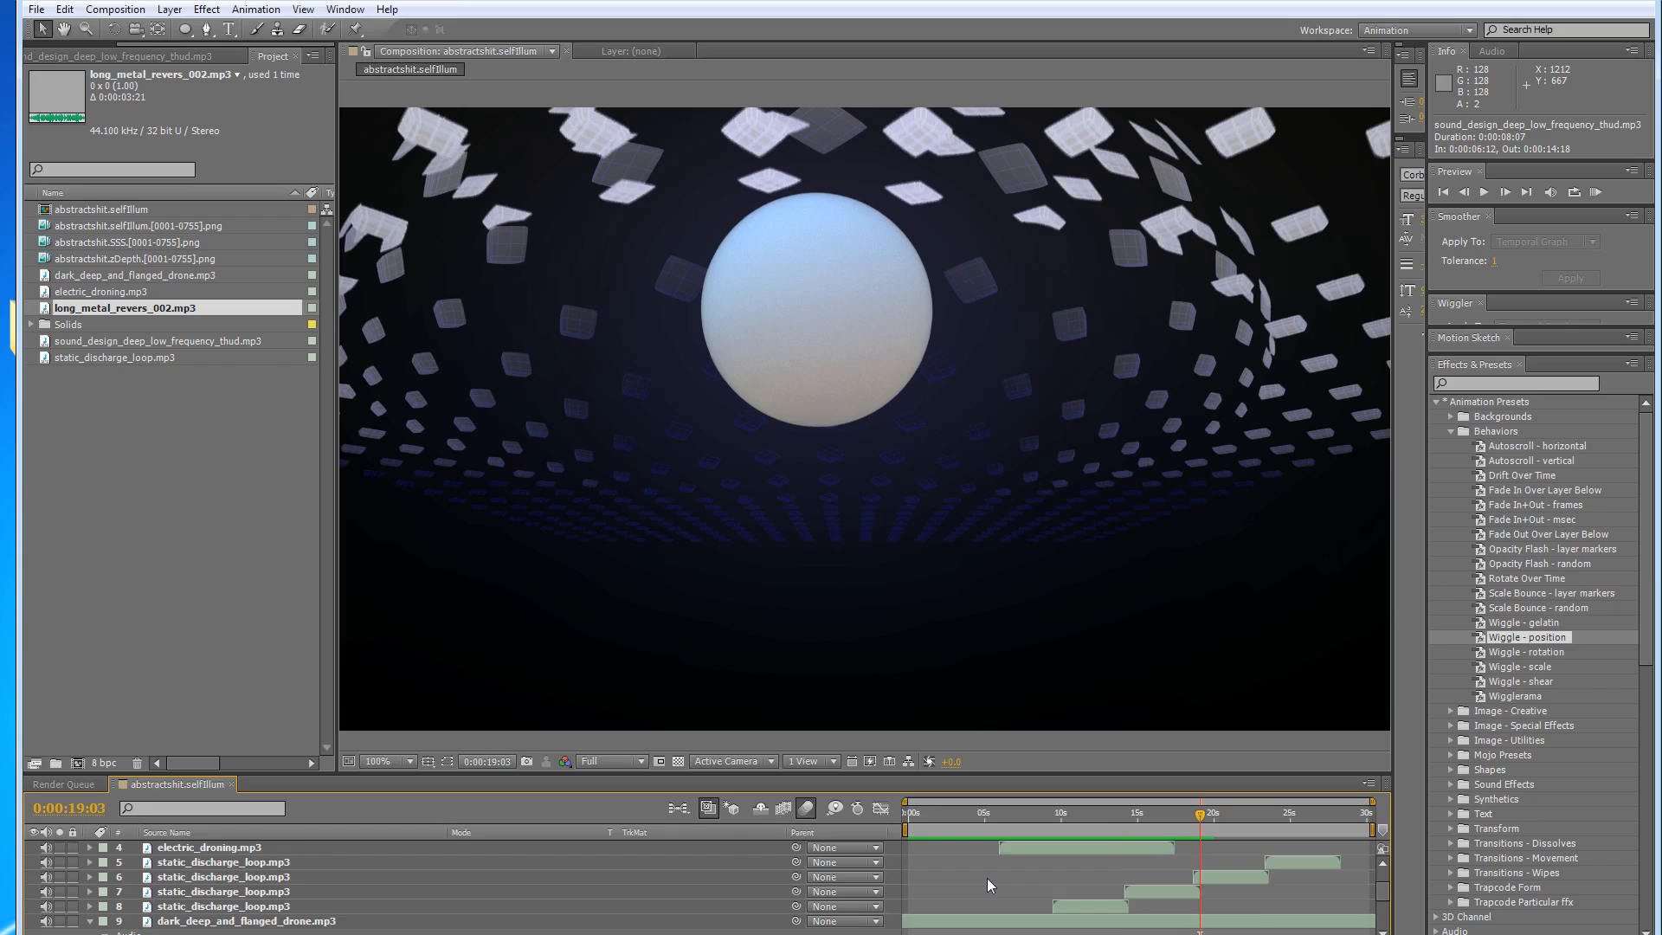
{"action": "scroll", "coordinate": [987, 878], "scroll_direction": "up", "scroll_amount": 3}
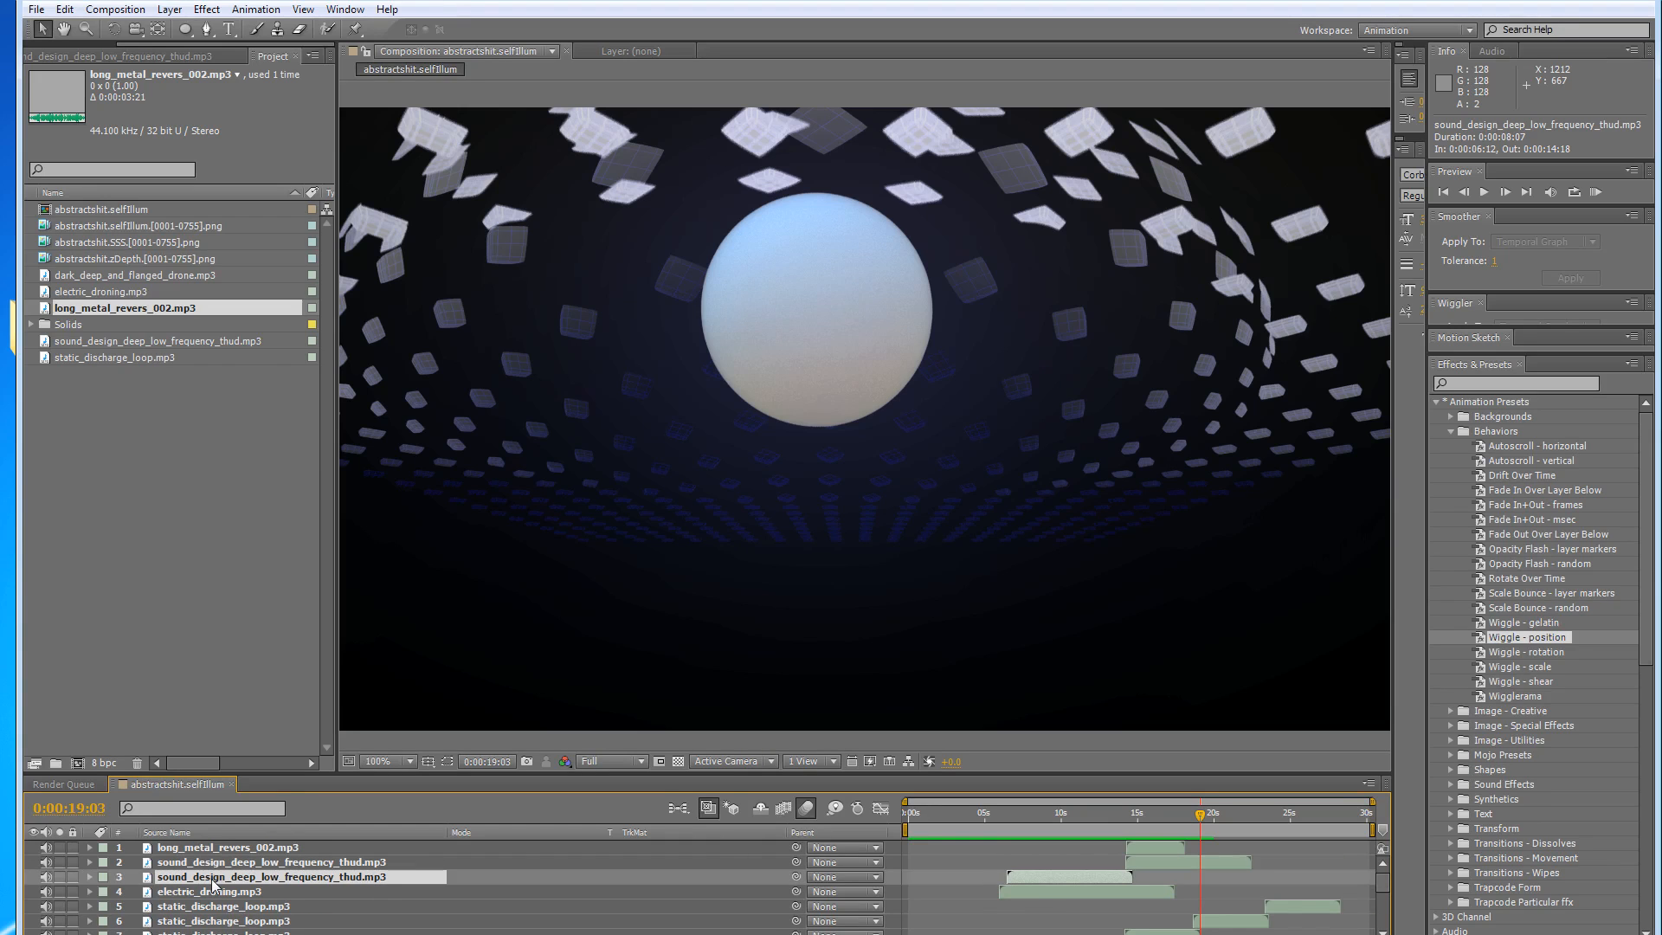
{"action": "left_click_drag", "start_coordinate": [251, 933], "coordinate": [254, 865]}
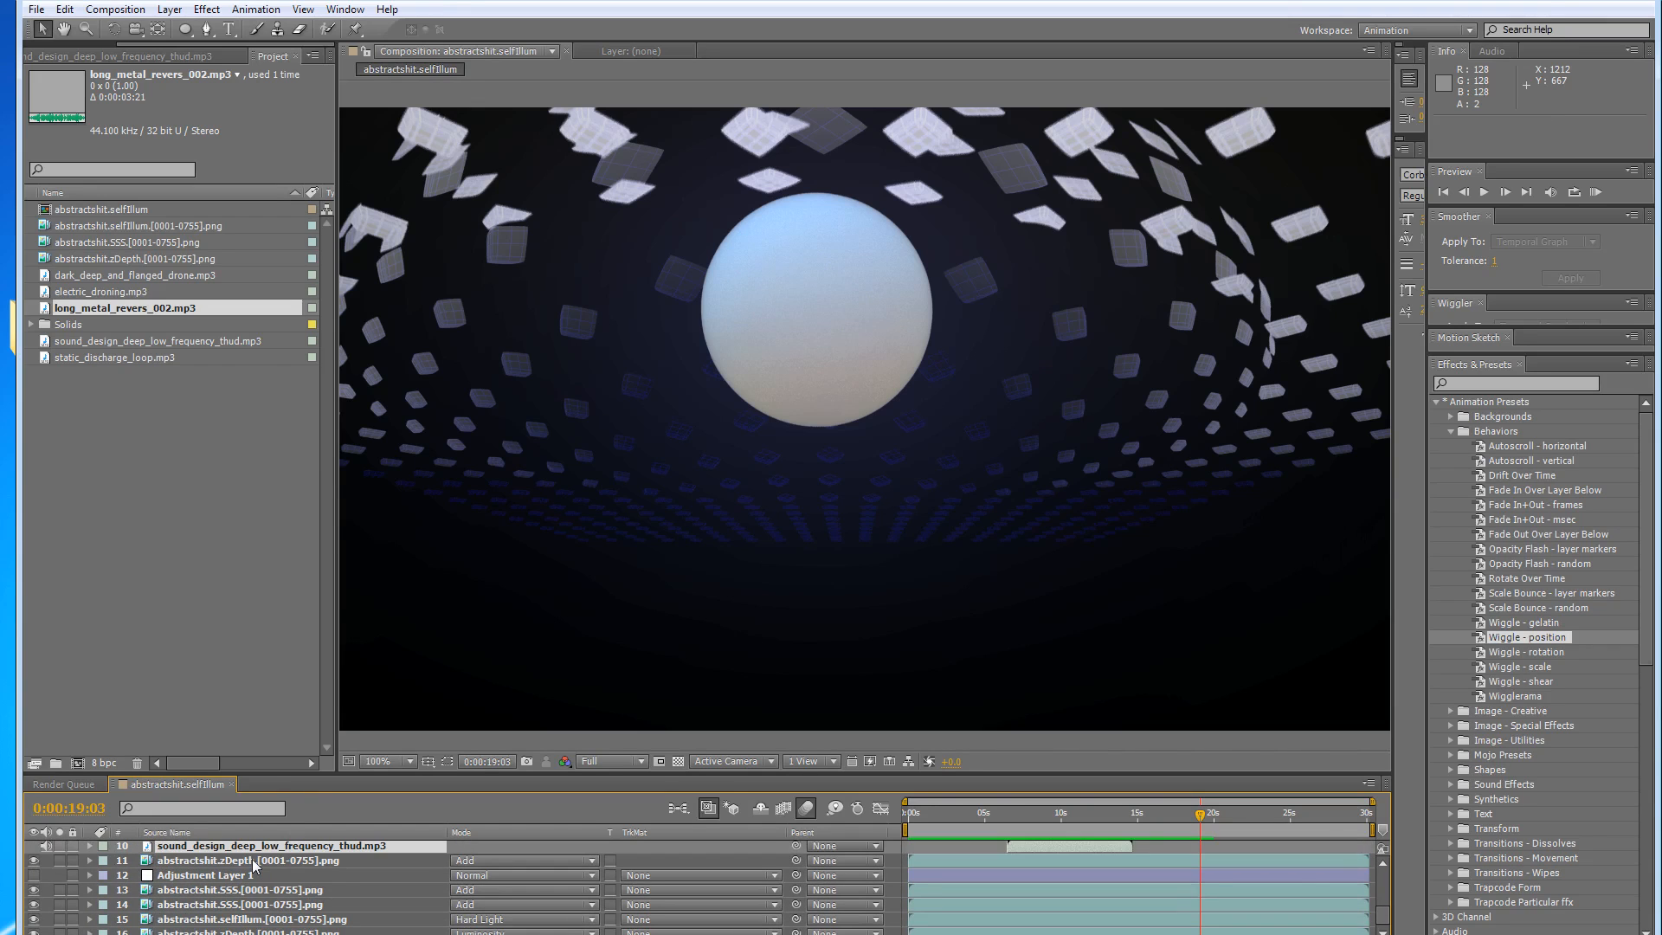
{"action": "key", "text": "l"}
Time-stretch the thud copy below the drone layer to 300% and move it to start at 0:00:00:06.
{"action": "right_click", "coordinate": [251, 891]}
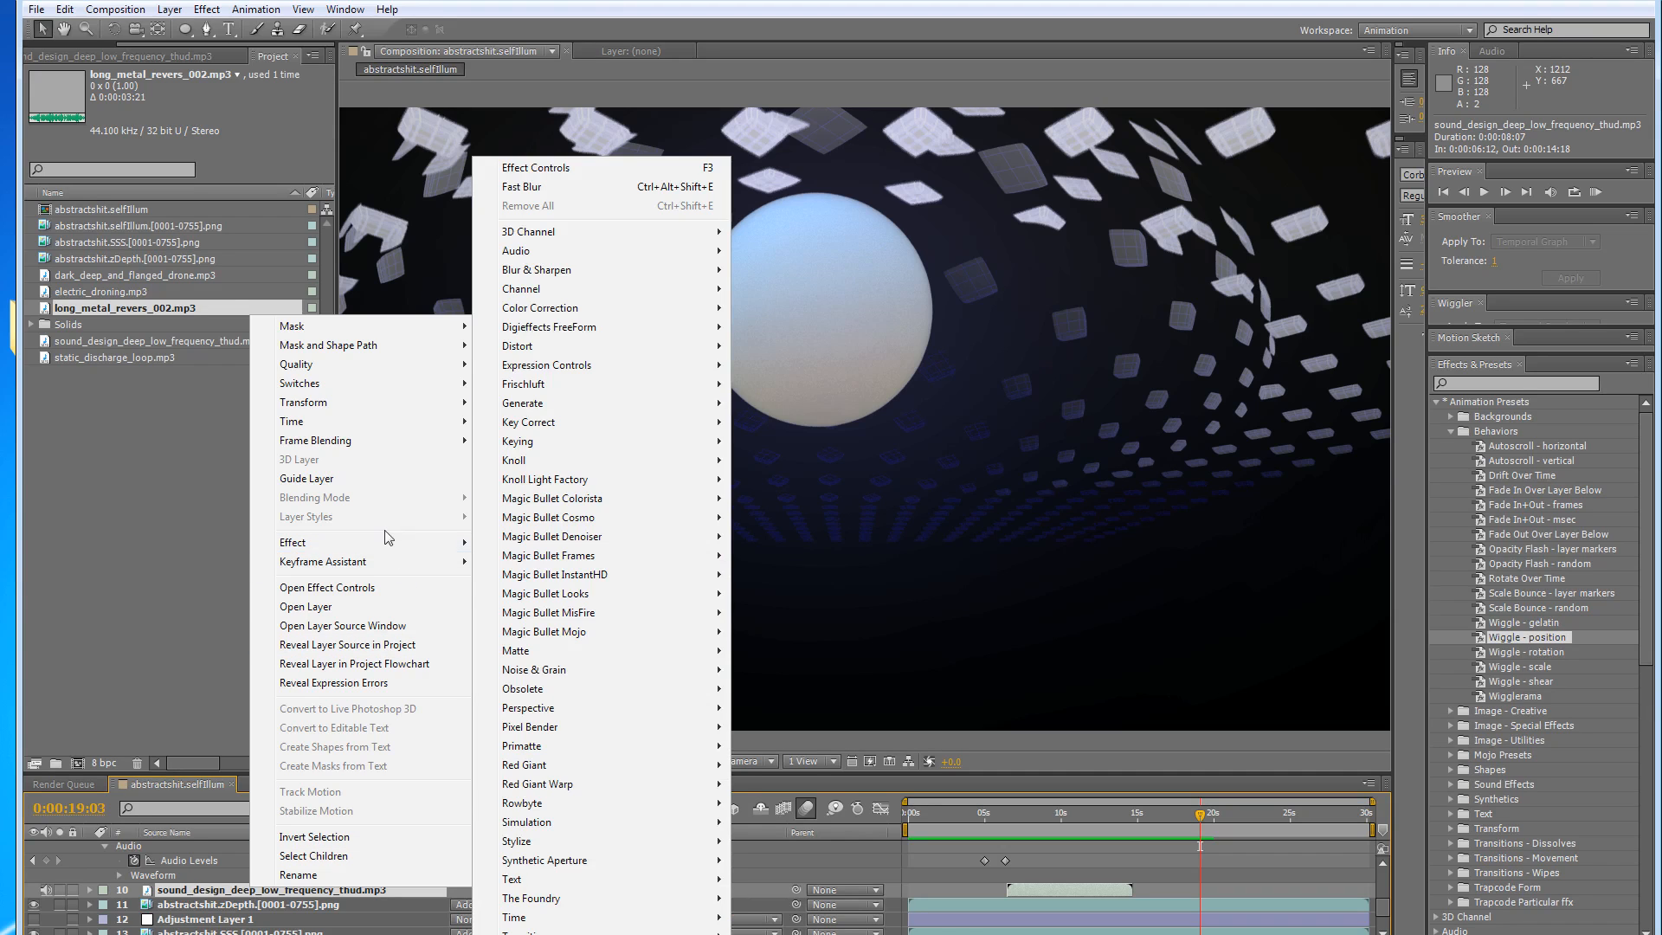
{"action": "mouse_move", "coordinate": [381, 422]}
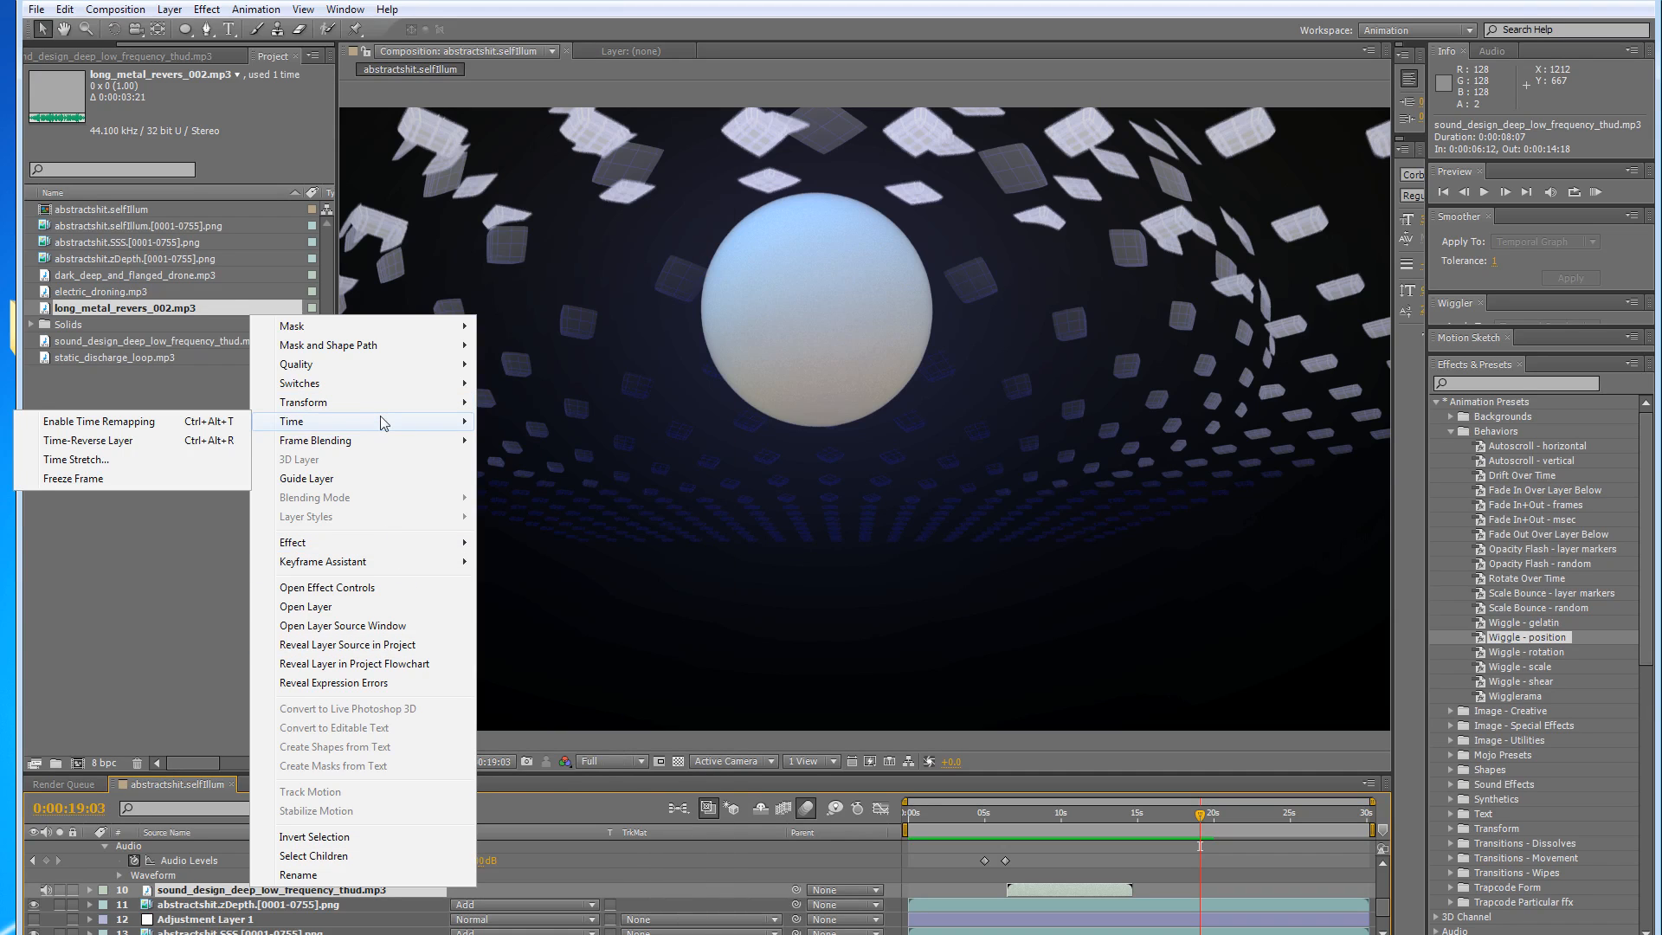
{"action": "left_click", "coordinate": [142, 461]}
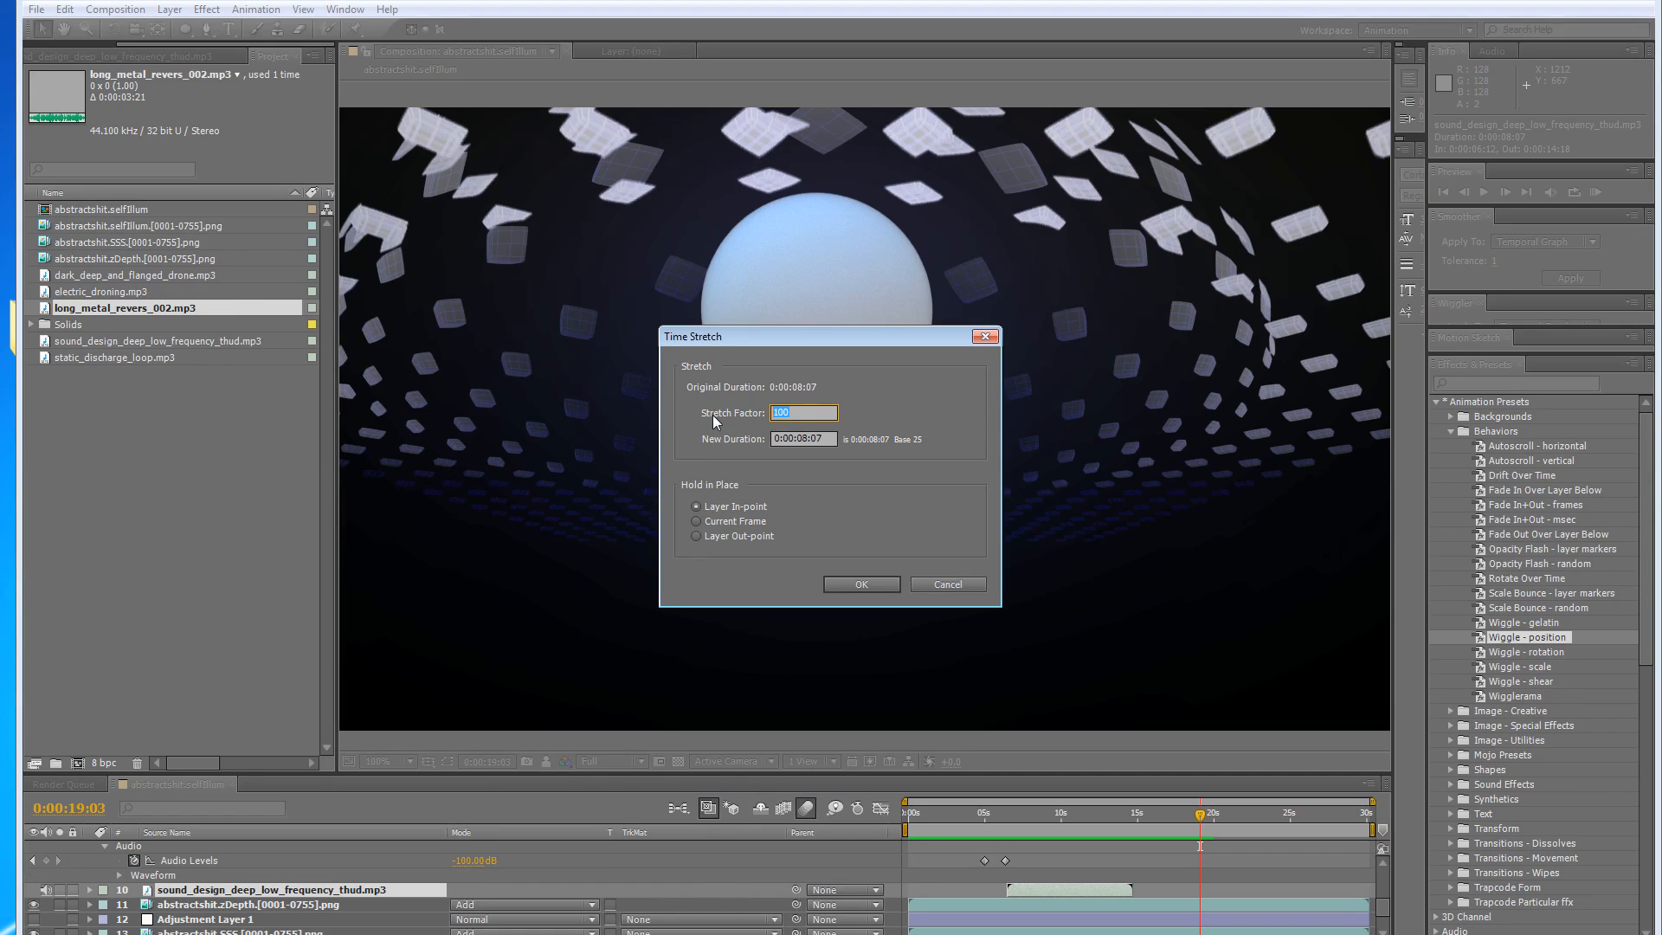
{"action": "type", "text": "300"}
{"action": "key", "text": "Return"}
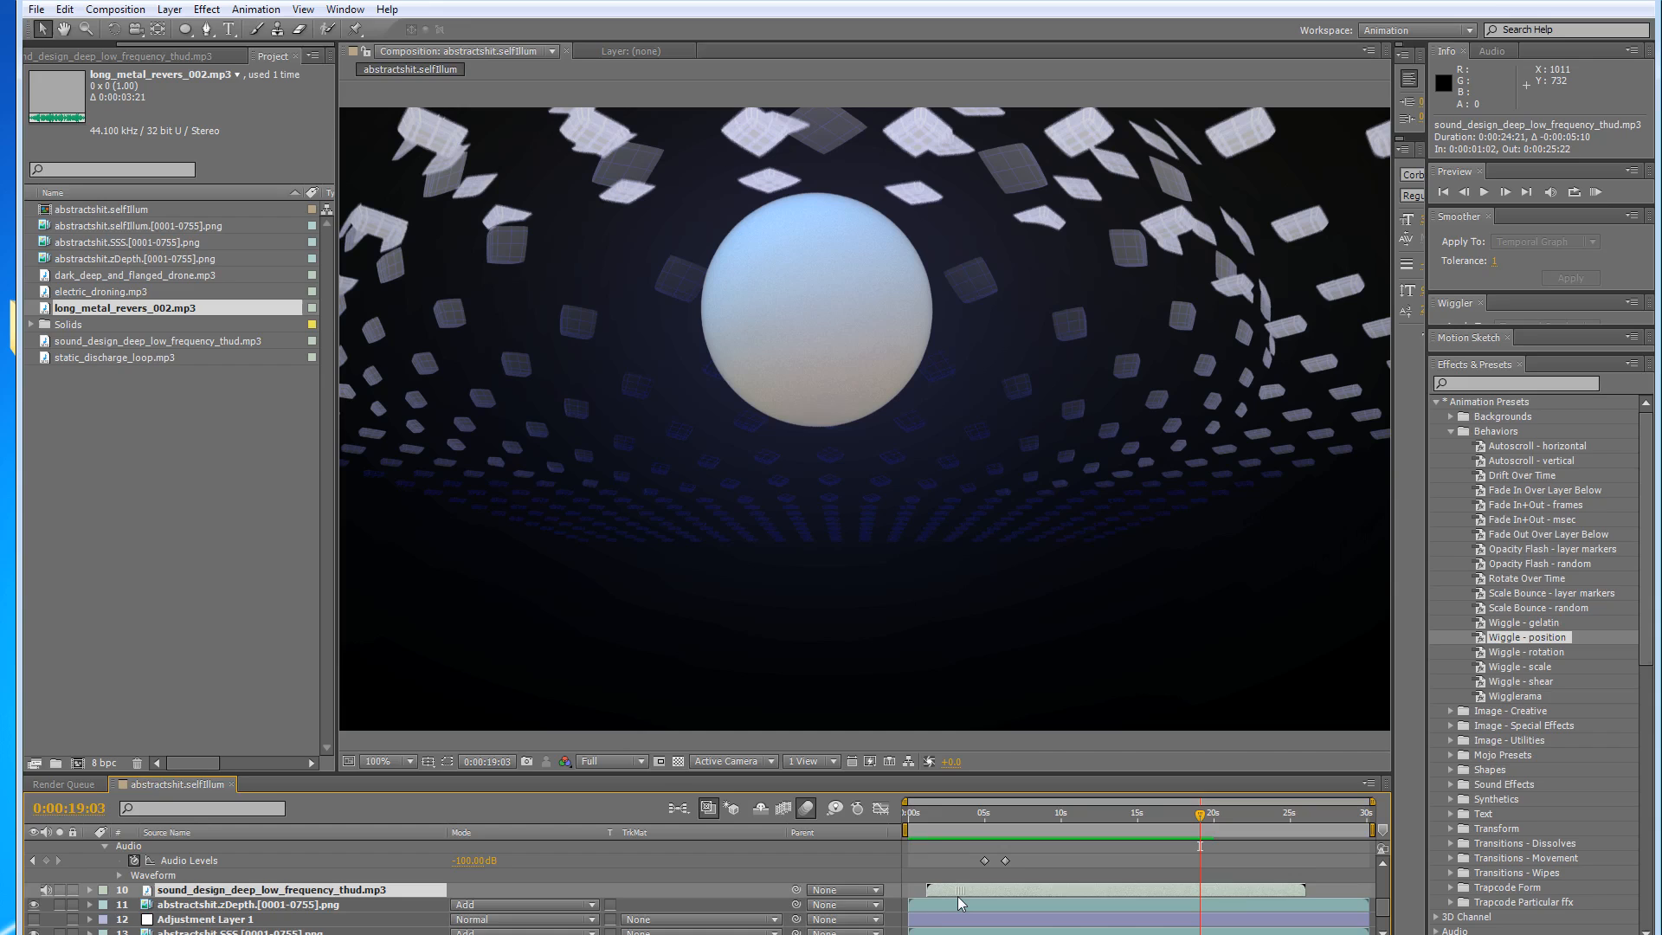
Time-stretch the sound_design_deep_low_frequency_thud.mp3 copy below the drone layer to a stretch factor of 375%, holding its in-point.
{"action": "right_click", "coordinate": [348, 896]}
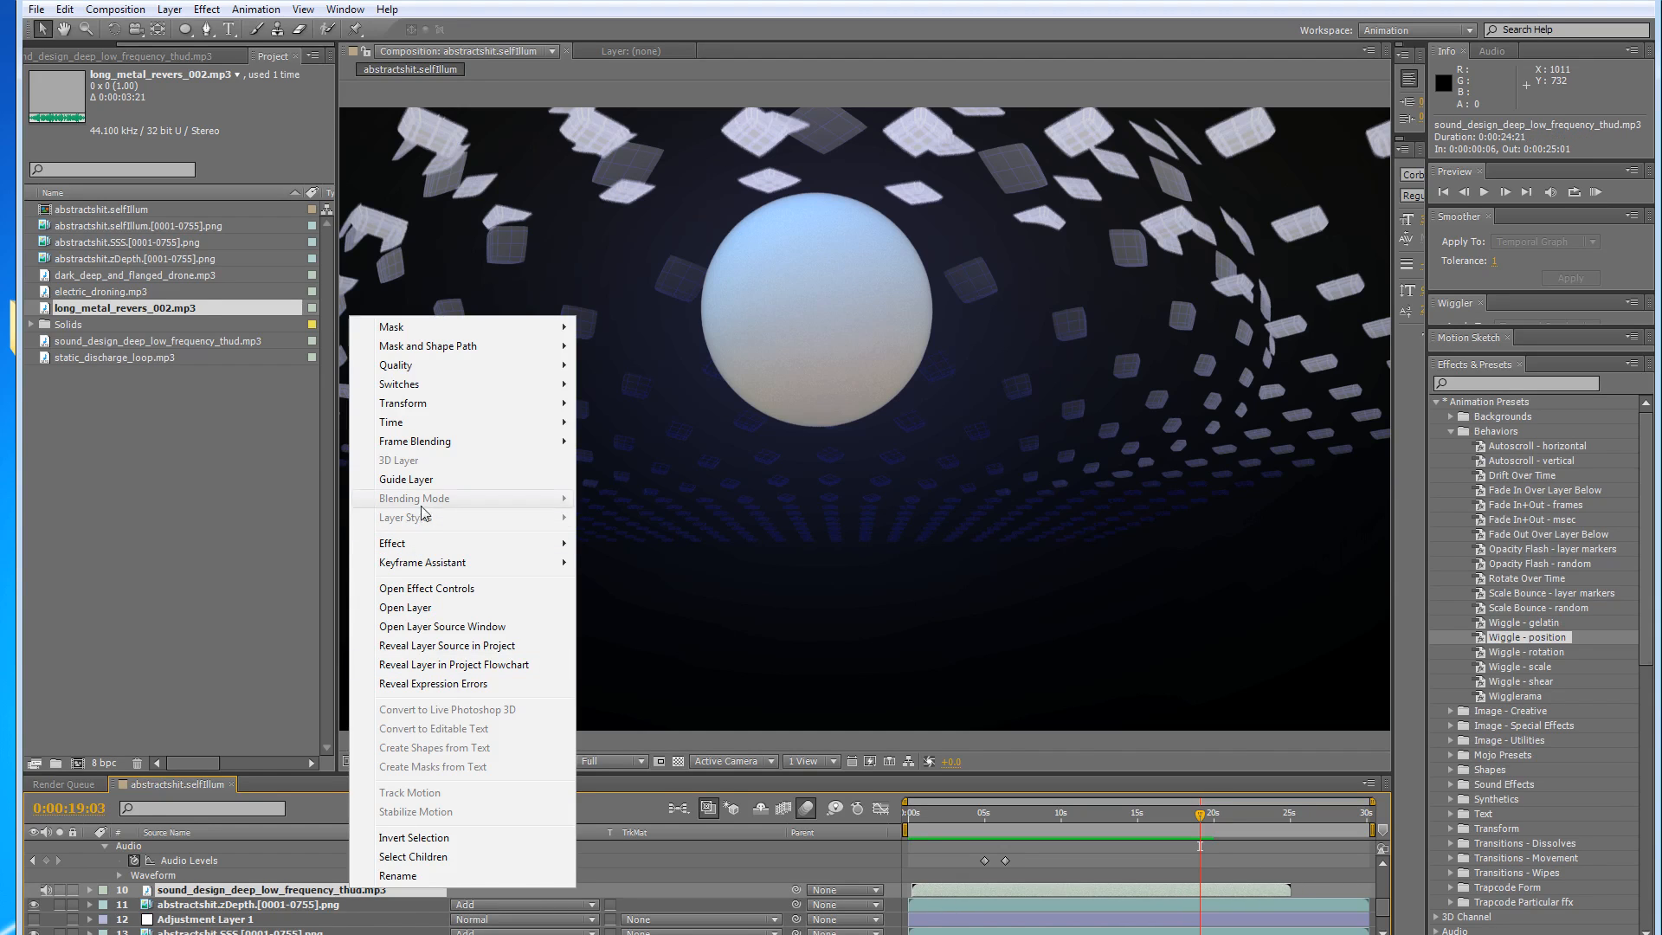
{"action": "mouse_move", "coordinate": [425, 421]}
{"action": "left_click", "coordinate": [226, 461]}
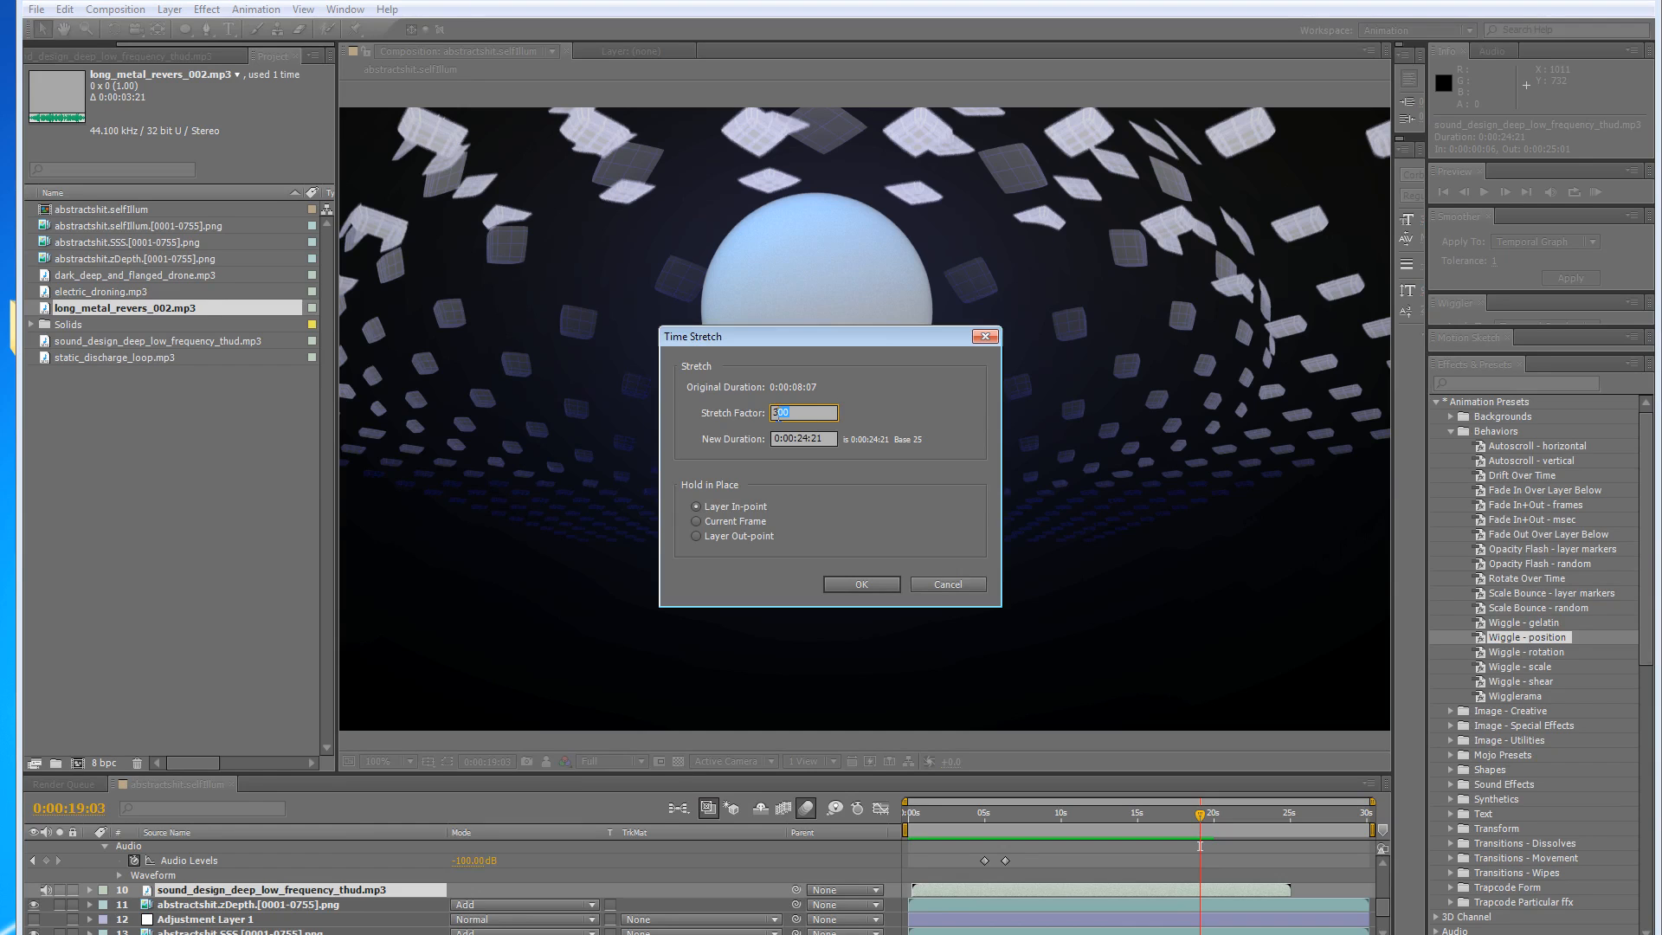
{"action": "key", "text": "Return"}
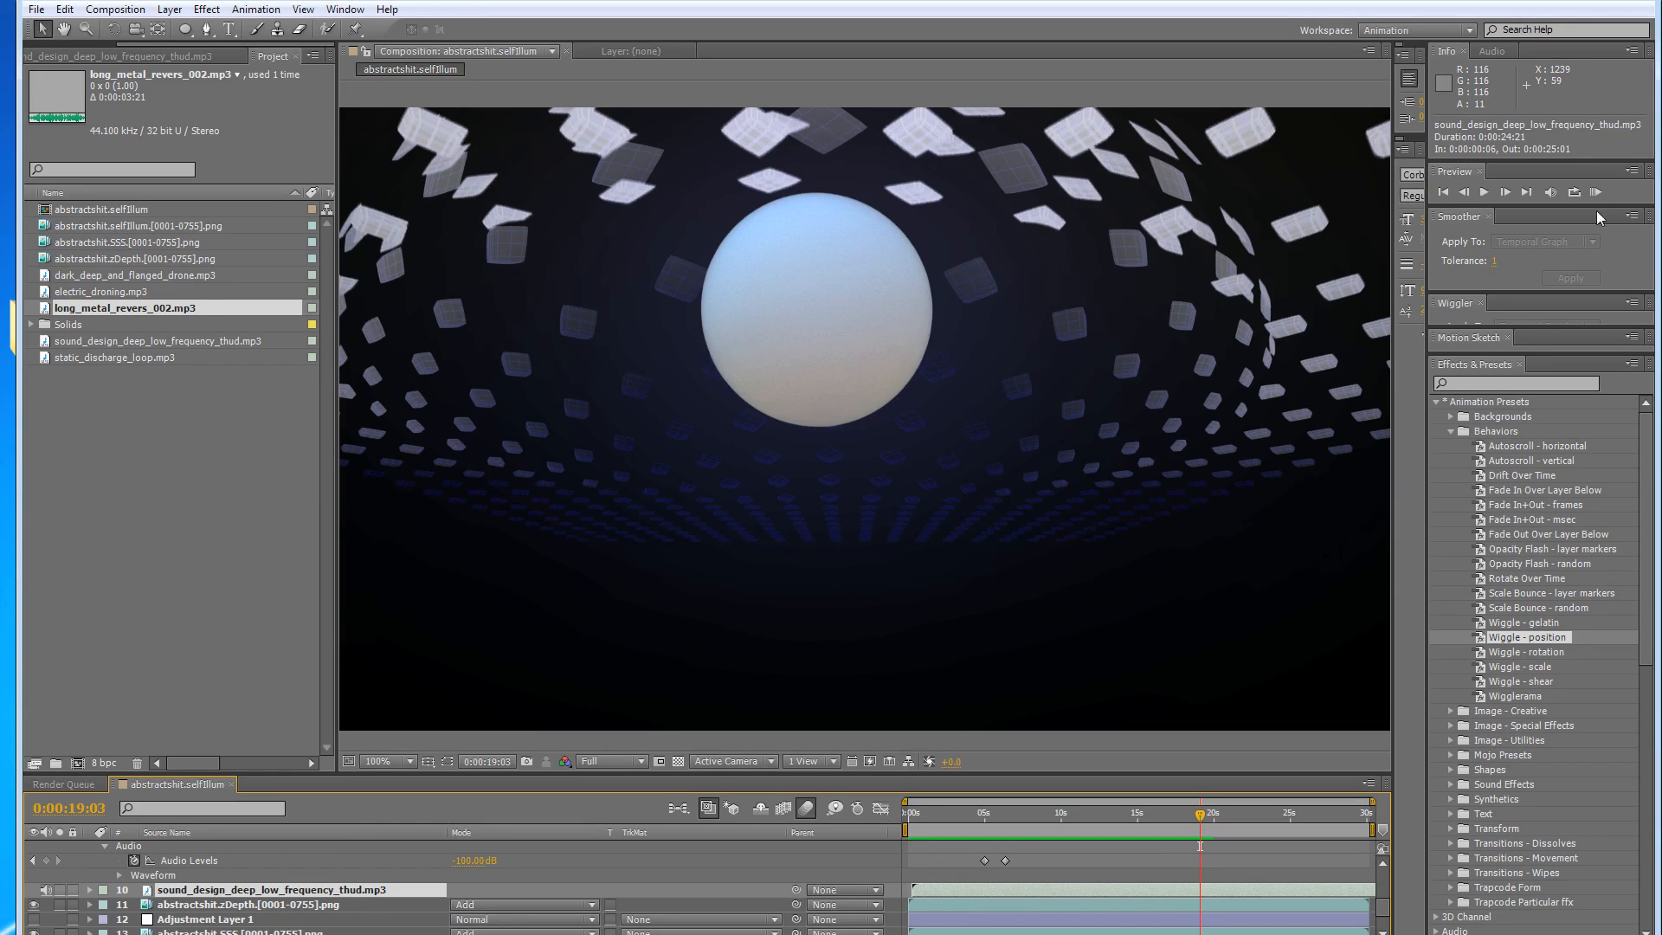
Set the audio level of the stretched thud layer below the drone to -11 dB and preview the composition twice.
{"action": "left_click", "coordinate": [88, 889]}
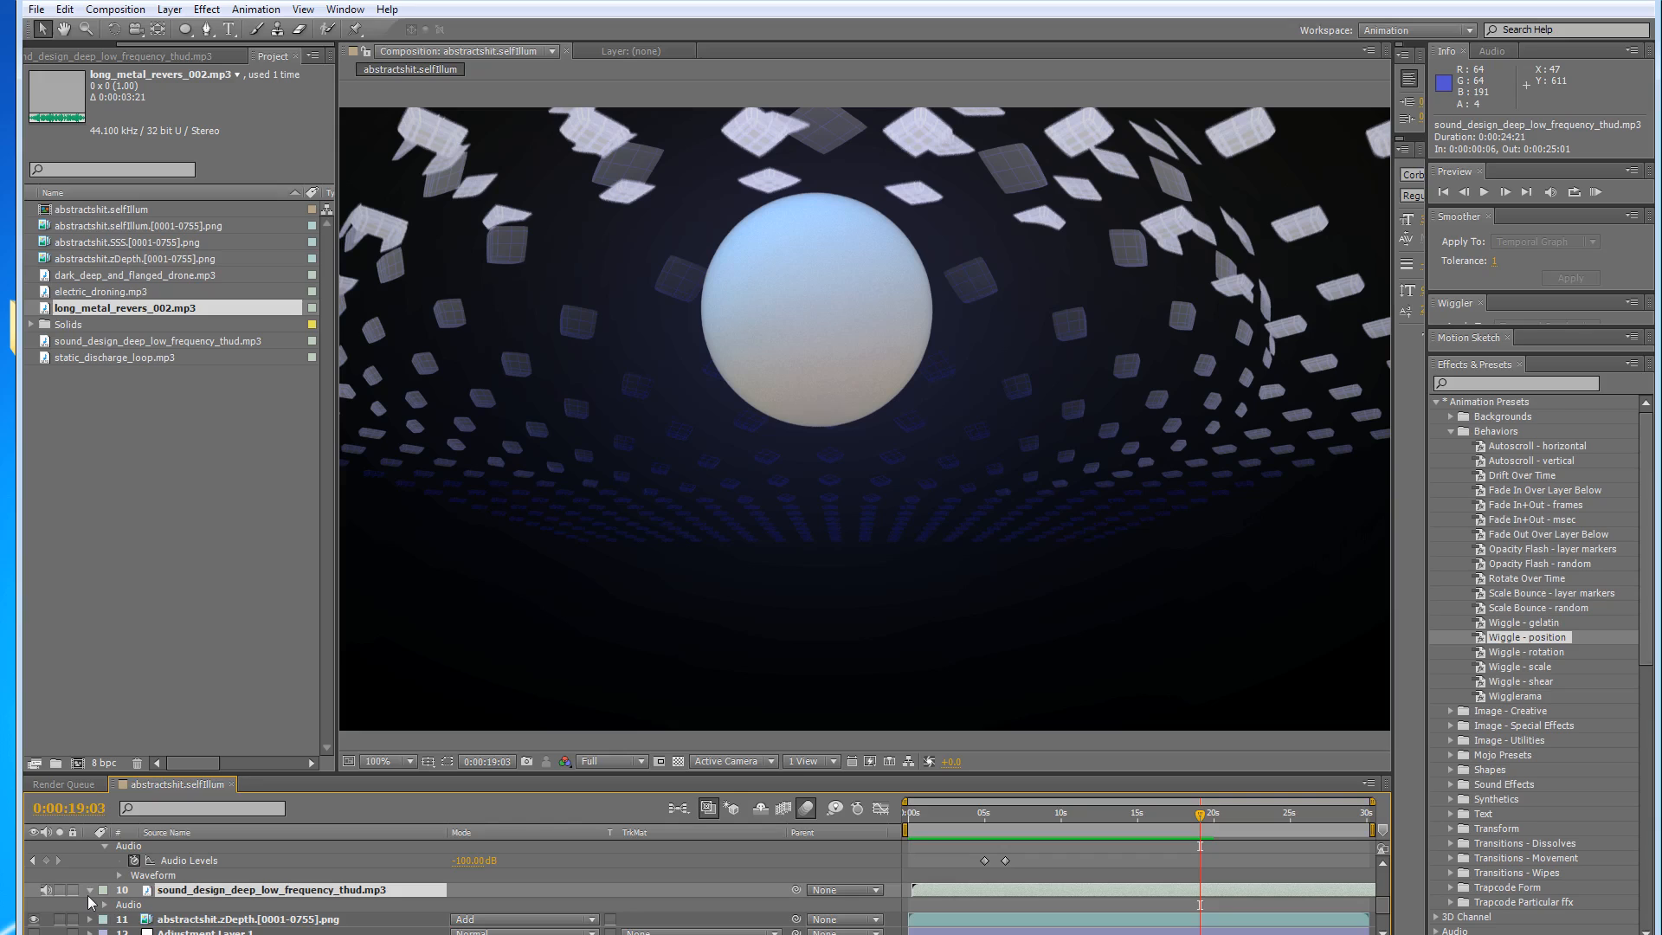
{"action": "left_click", "coordinate": [104, 905]}
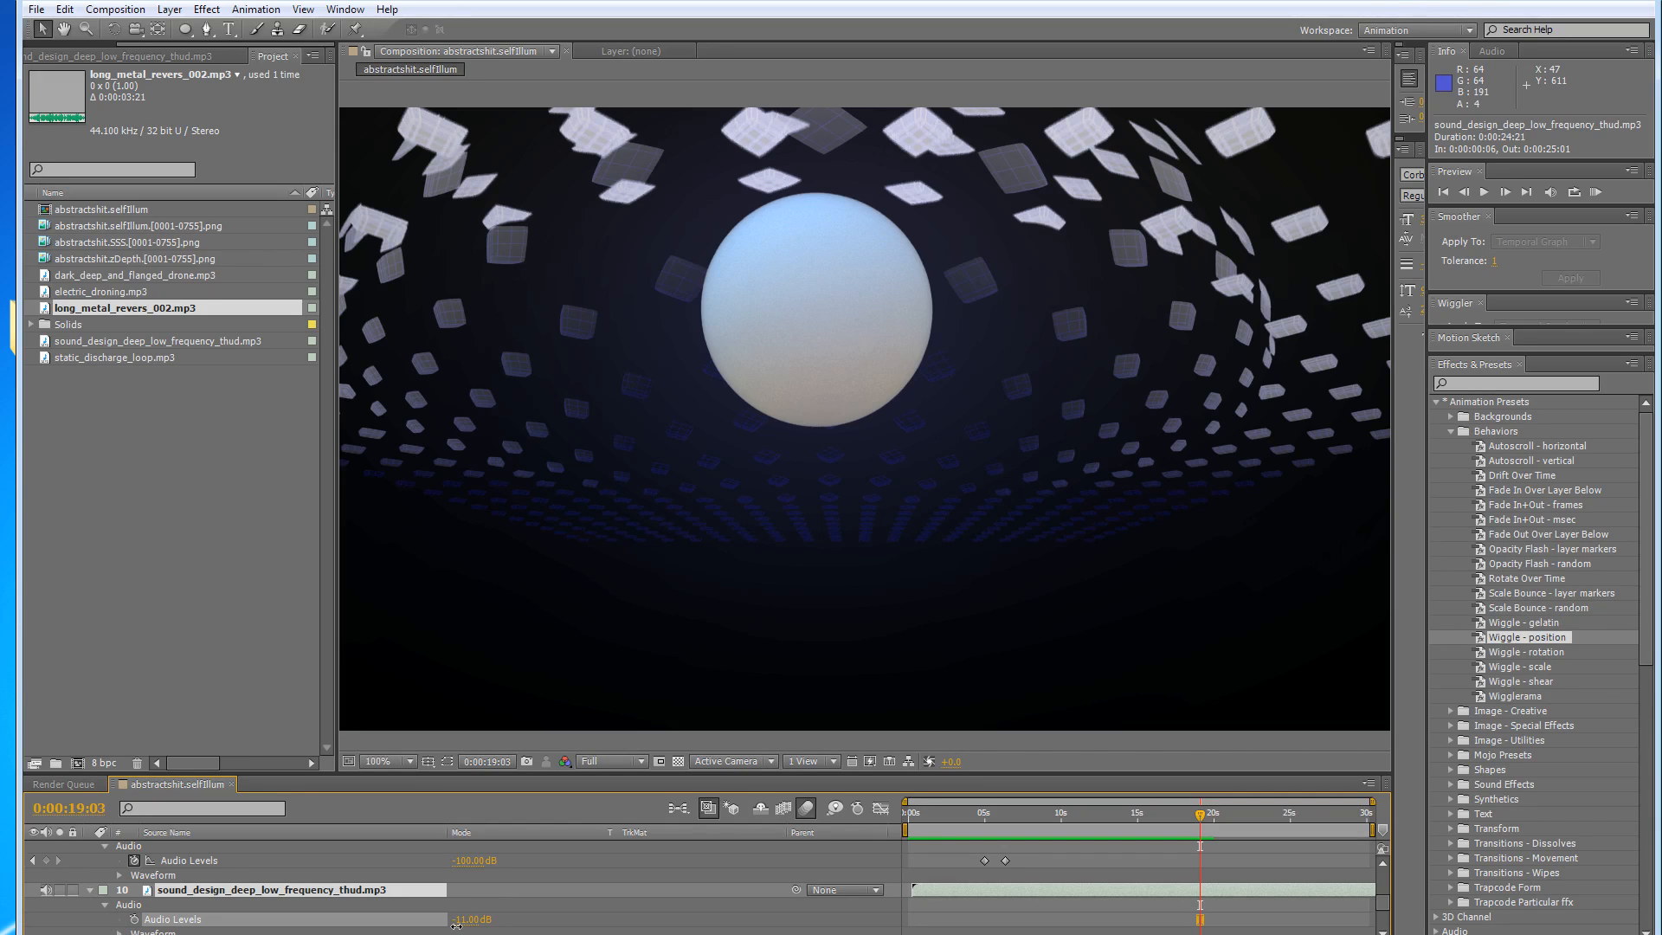
{"action": "left_click", "coordinate": [1595, 193]}
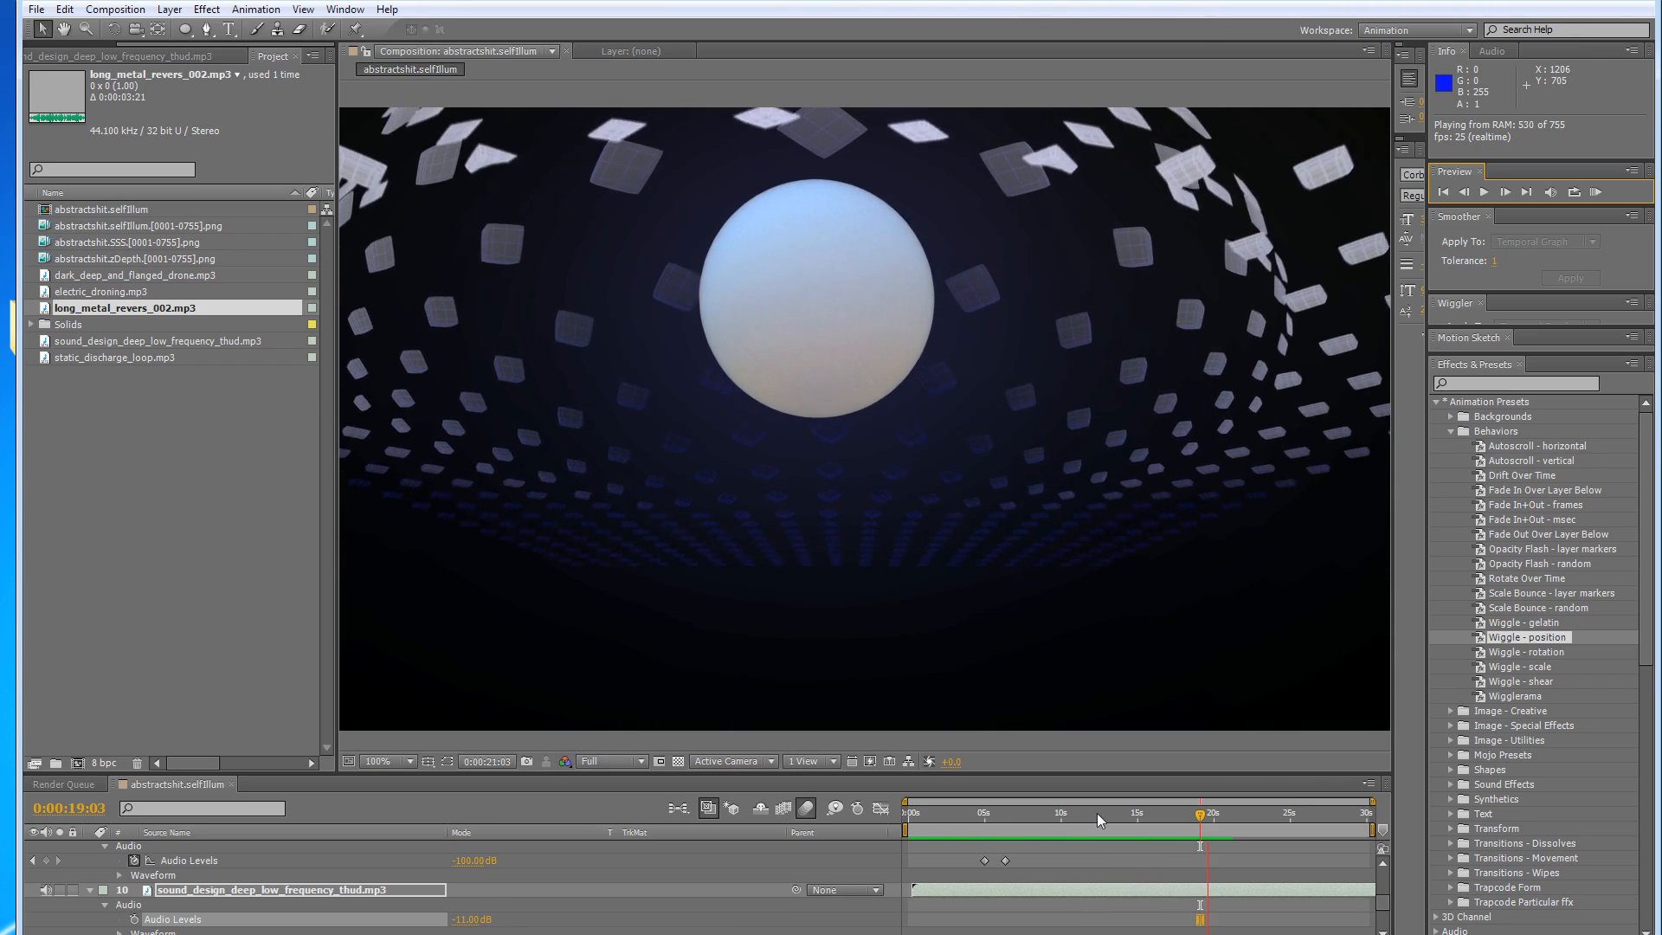
{"action": "key", "text": "space"}
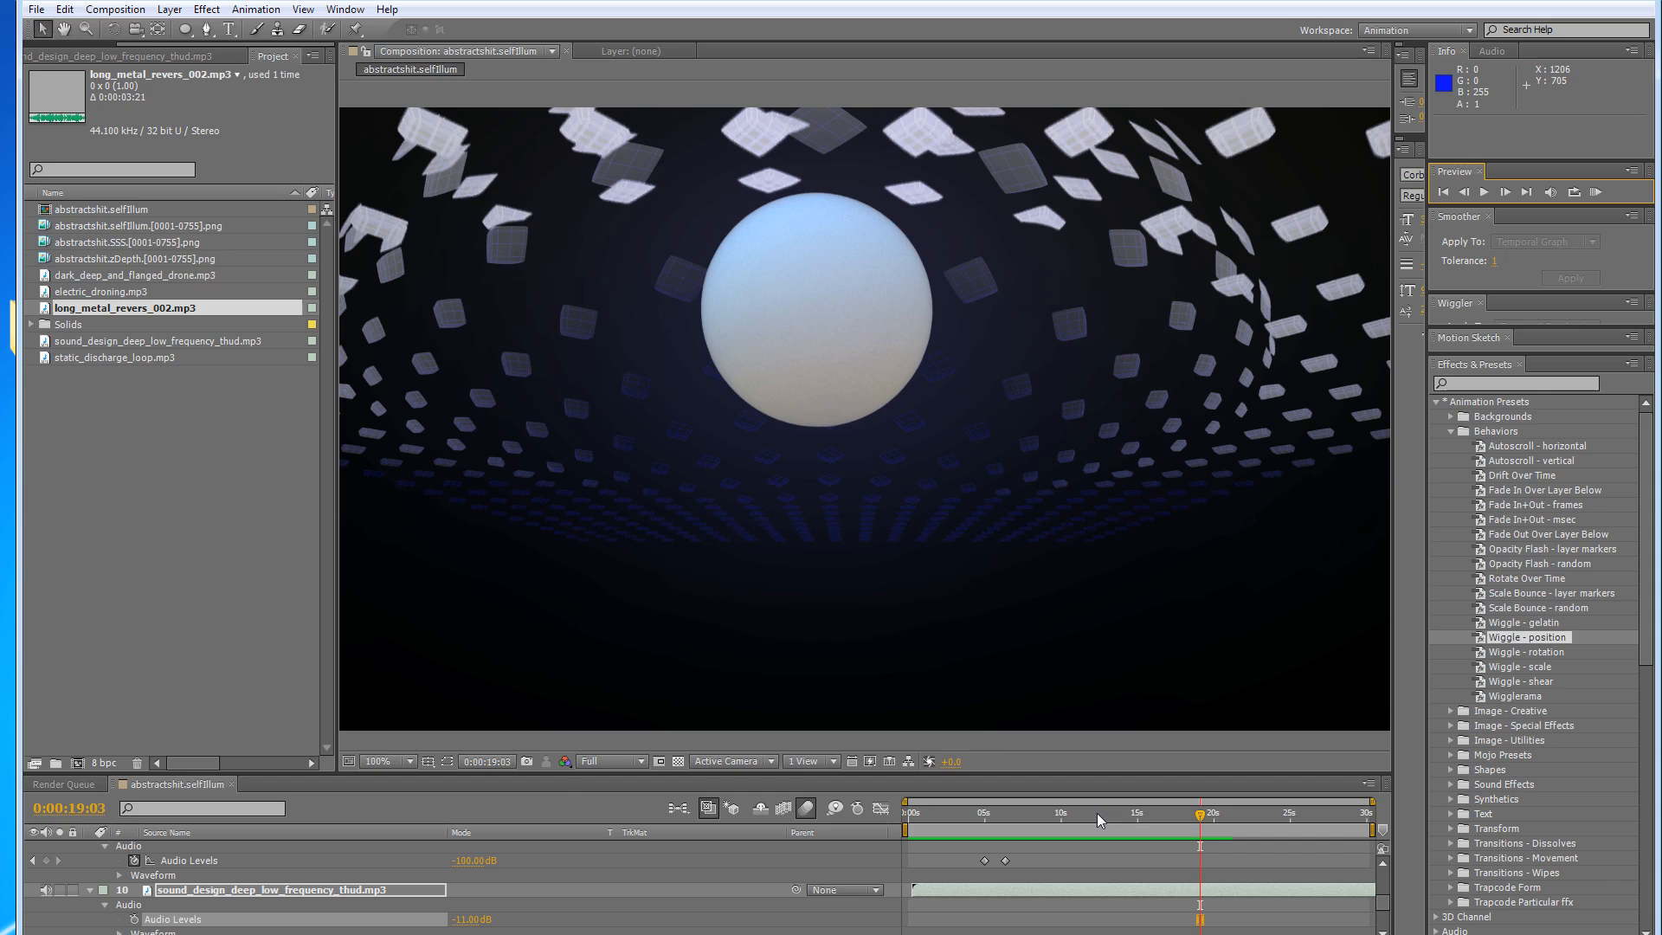
{"action": "left_click", "coordinate": [1595, 192]}
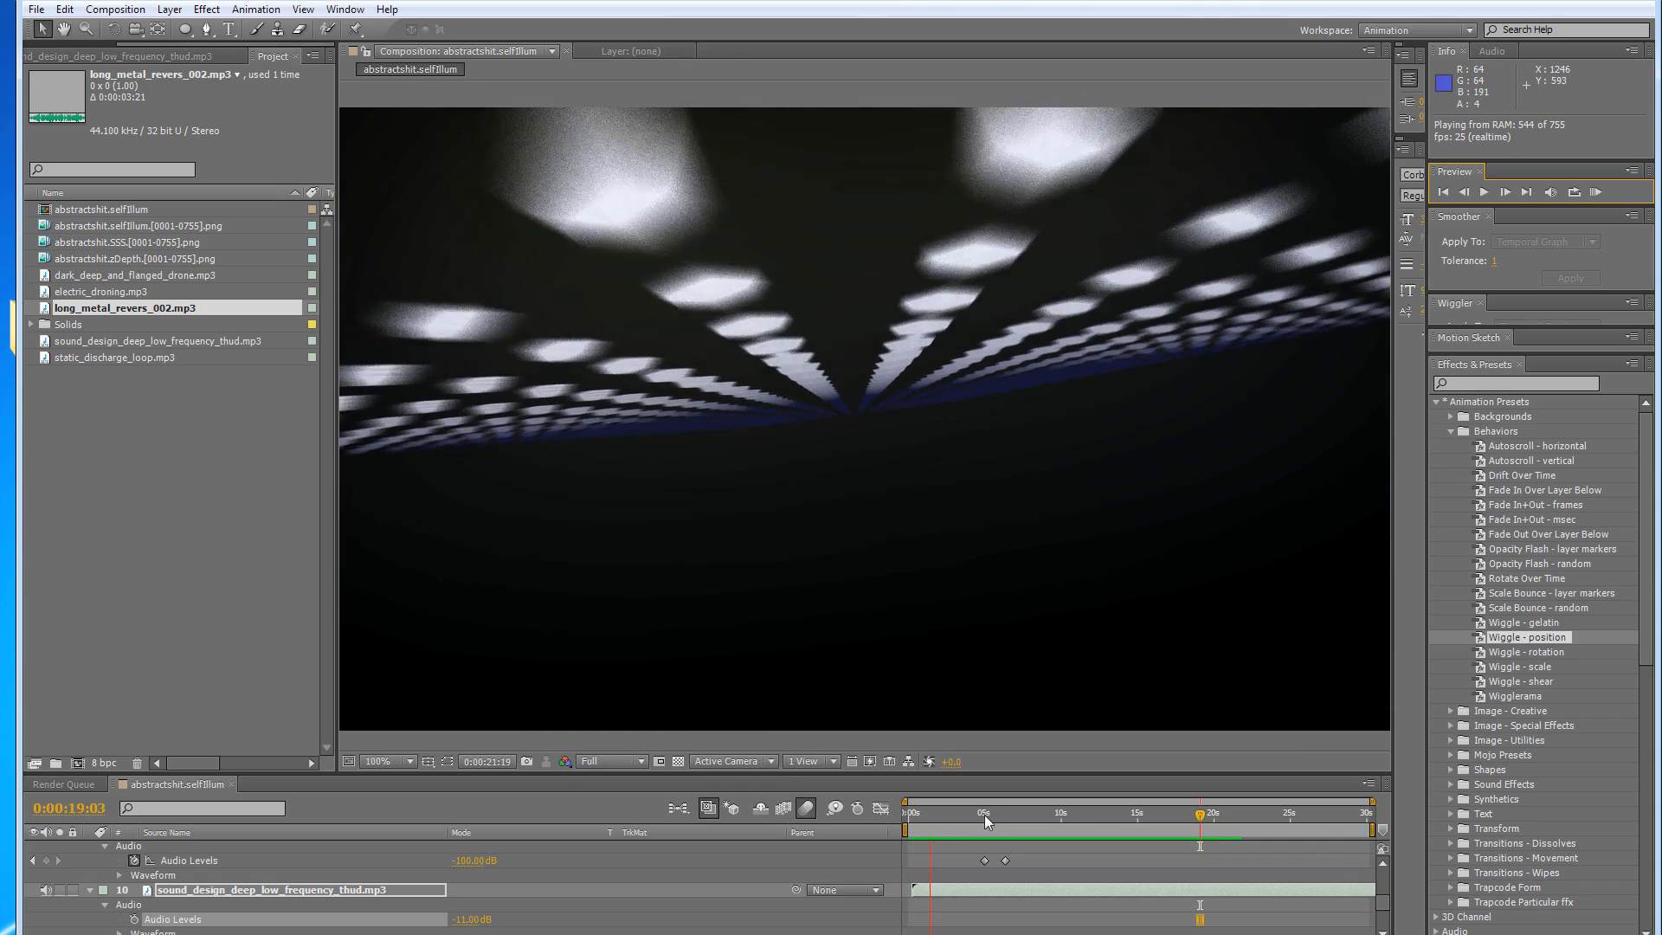
{"action": "key", "text": "space"}
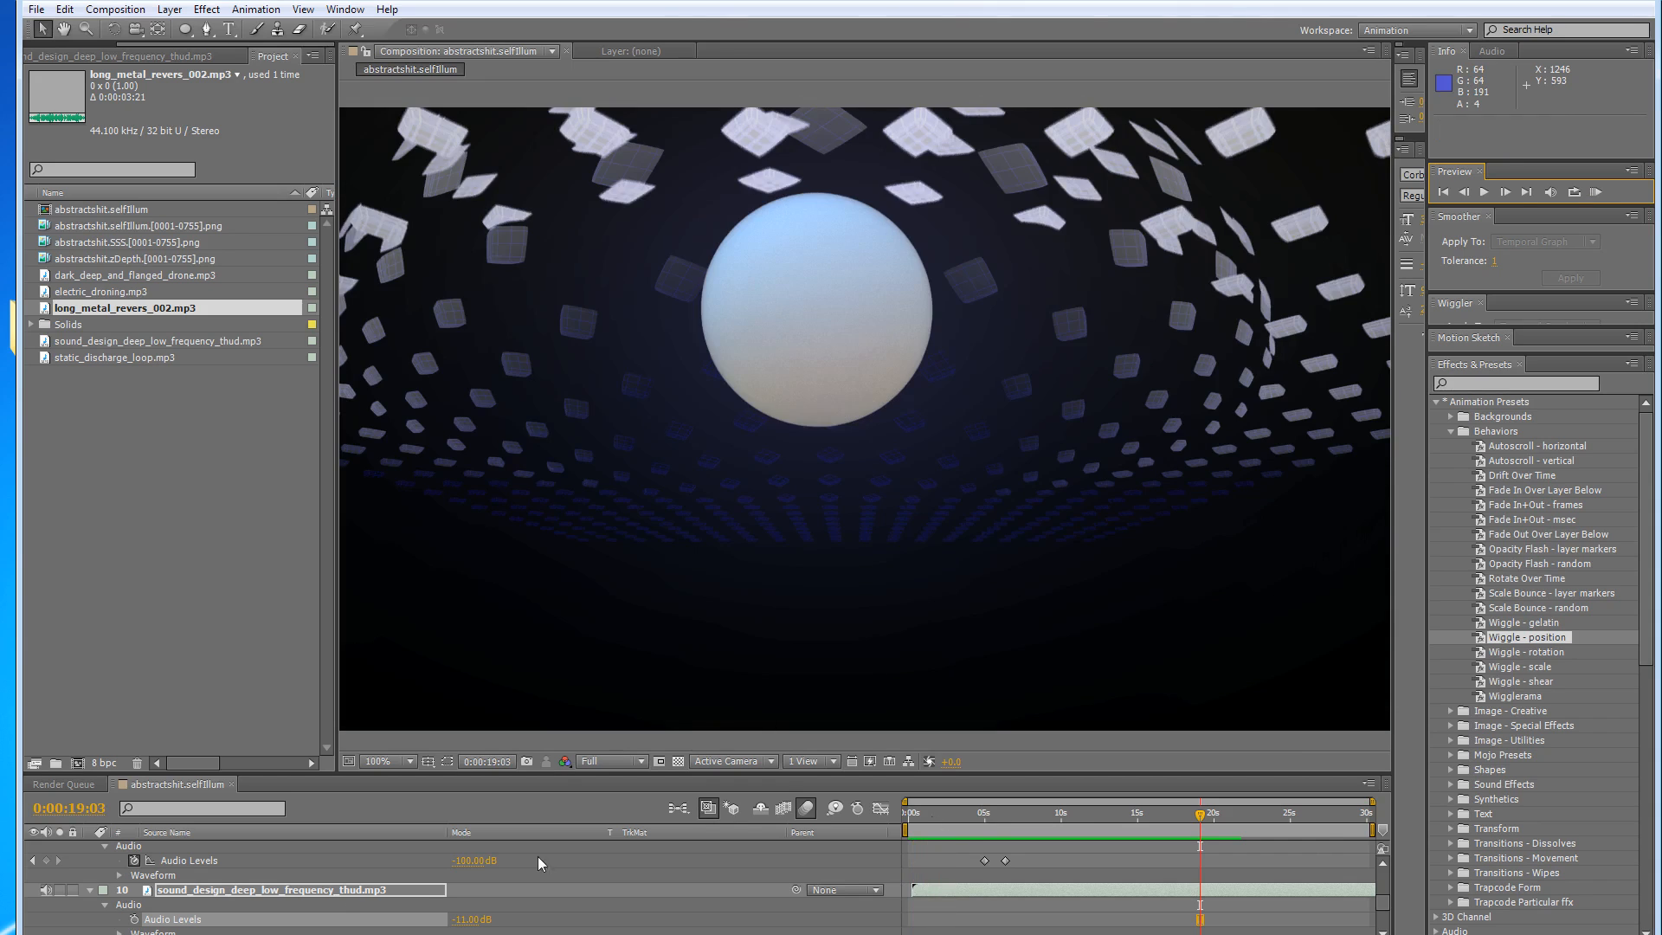
Adjust the time stretch of the thud layer below the drone and set its audio level to +1 dB, previewing the result.
{"action": "right_click", "coordinate": [338, 898]}
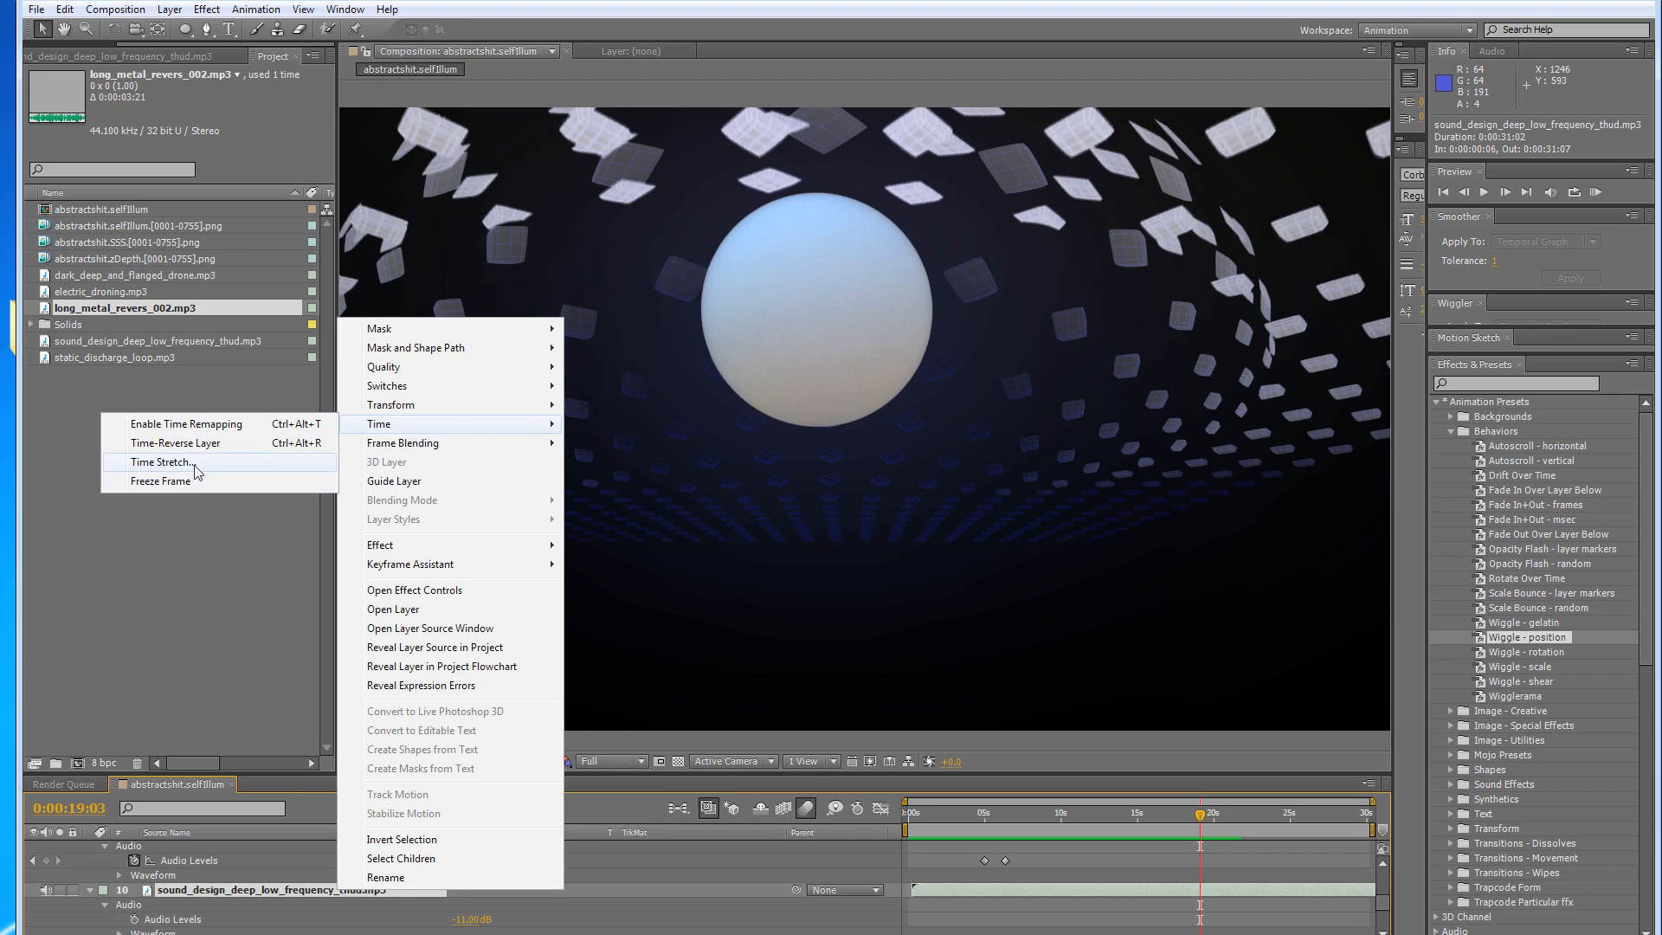
{"action": "left_click", "coordinate": [195, 465]}
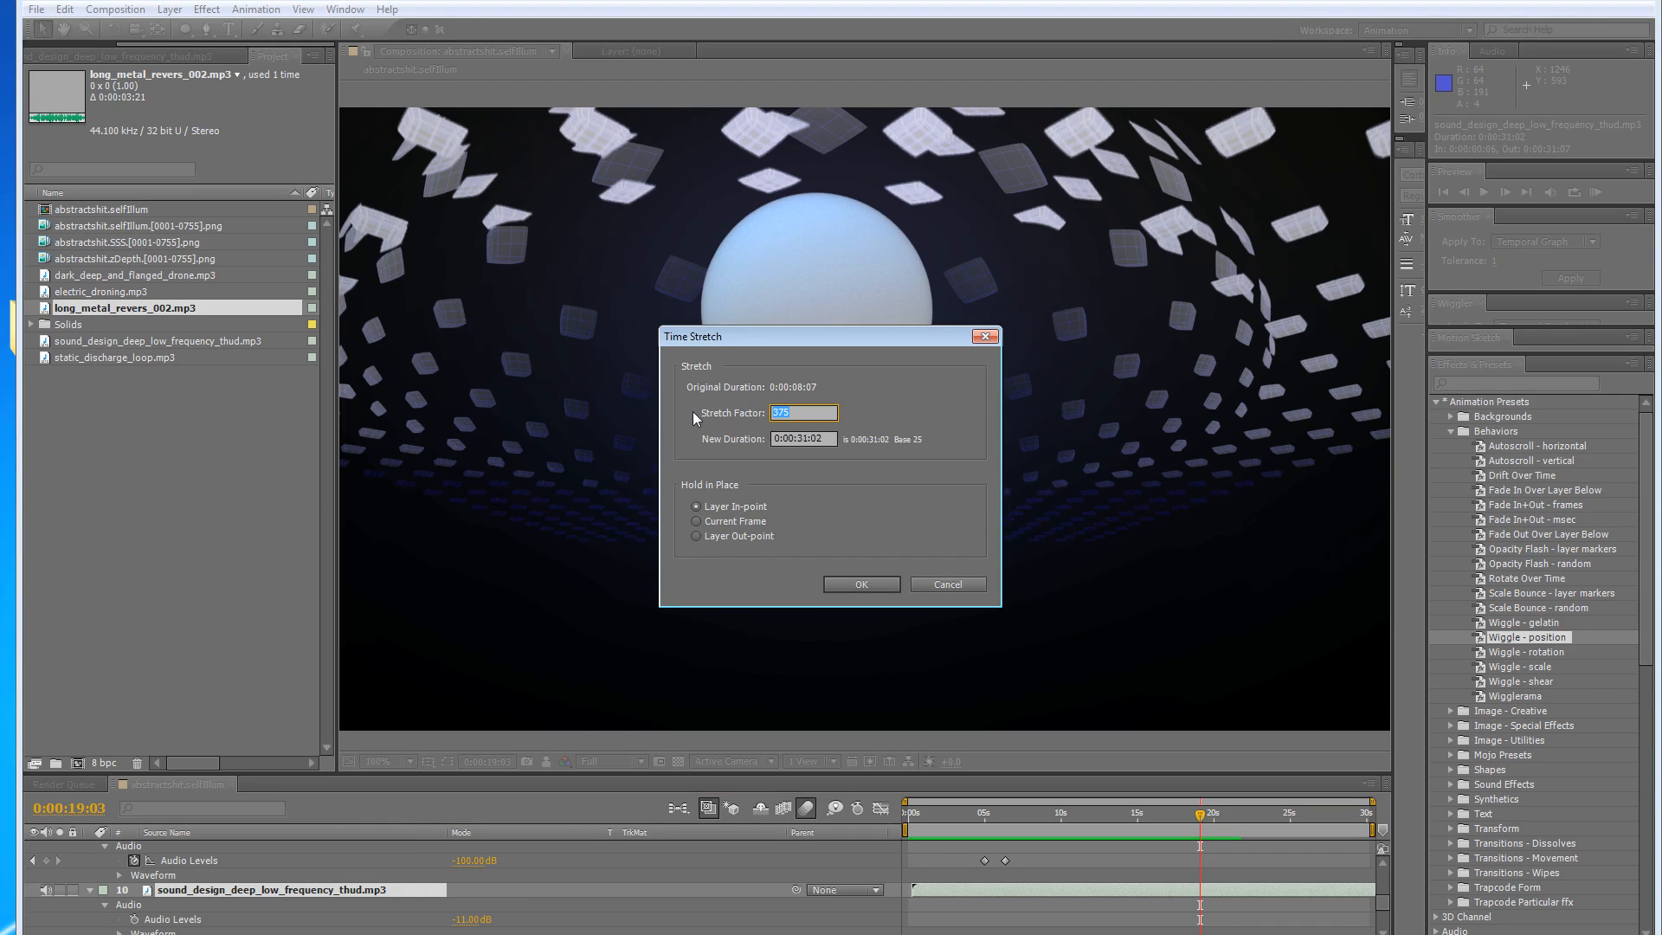
{"action": "key", "text": "Return"}
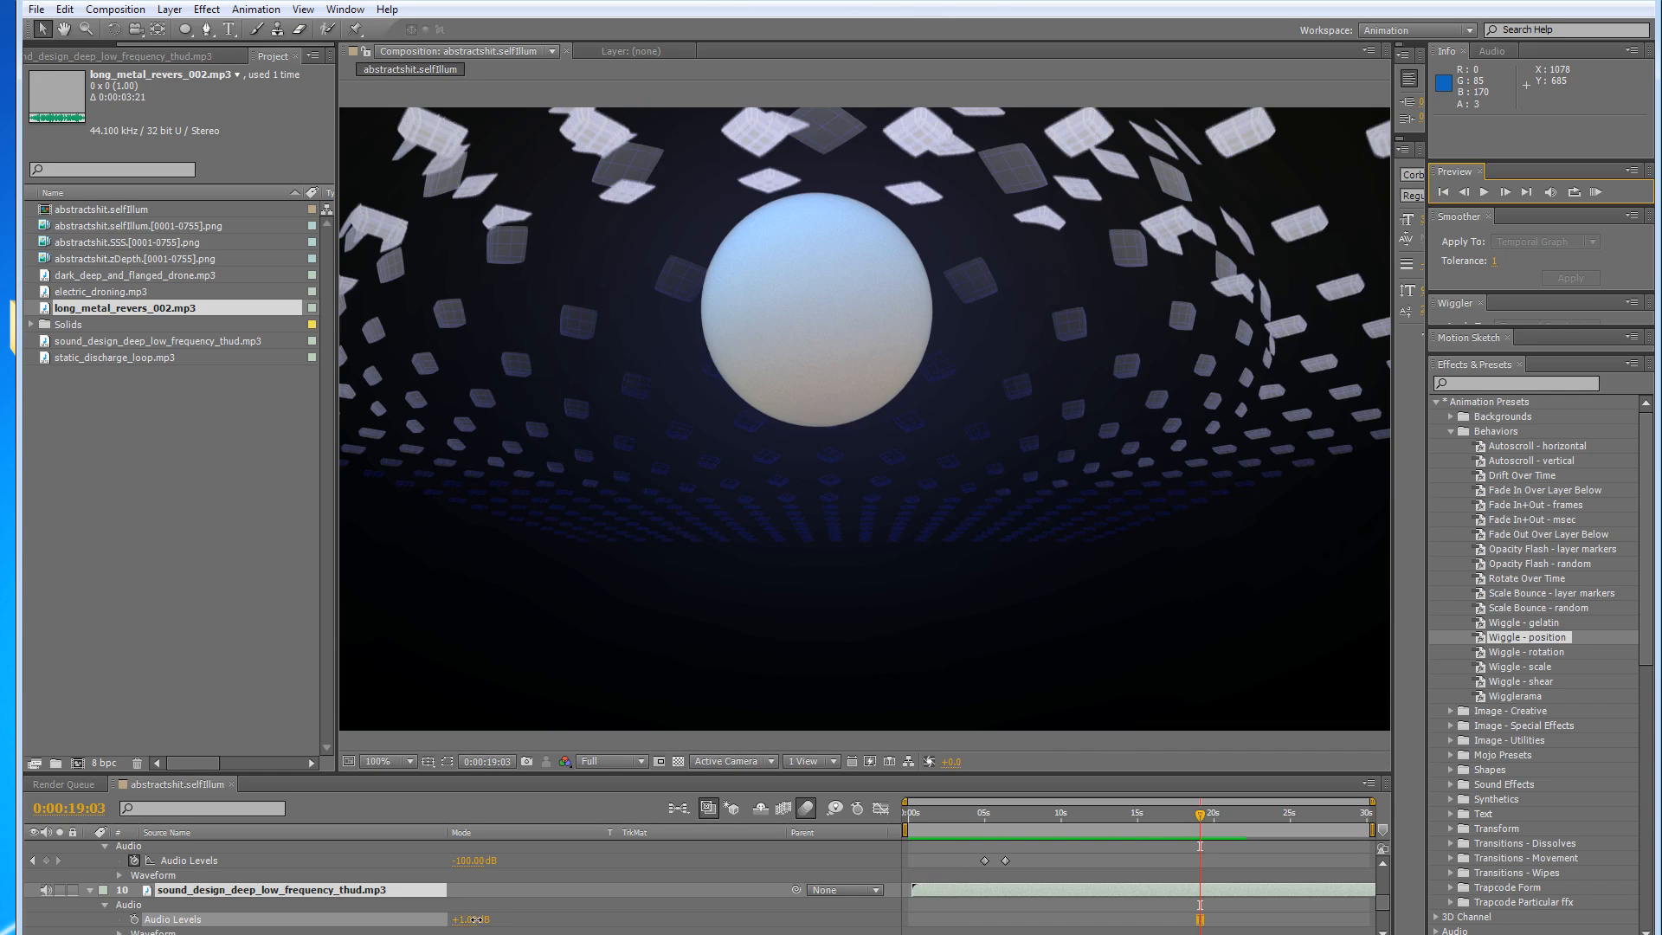
{"action": "left_click", "coordinate": [1592, 194]}
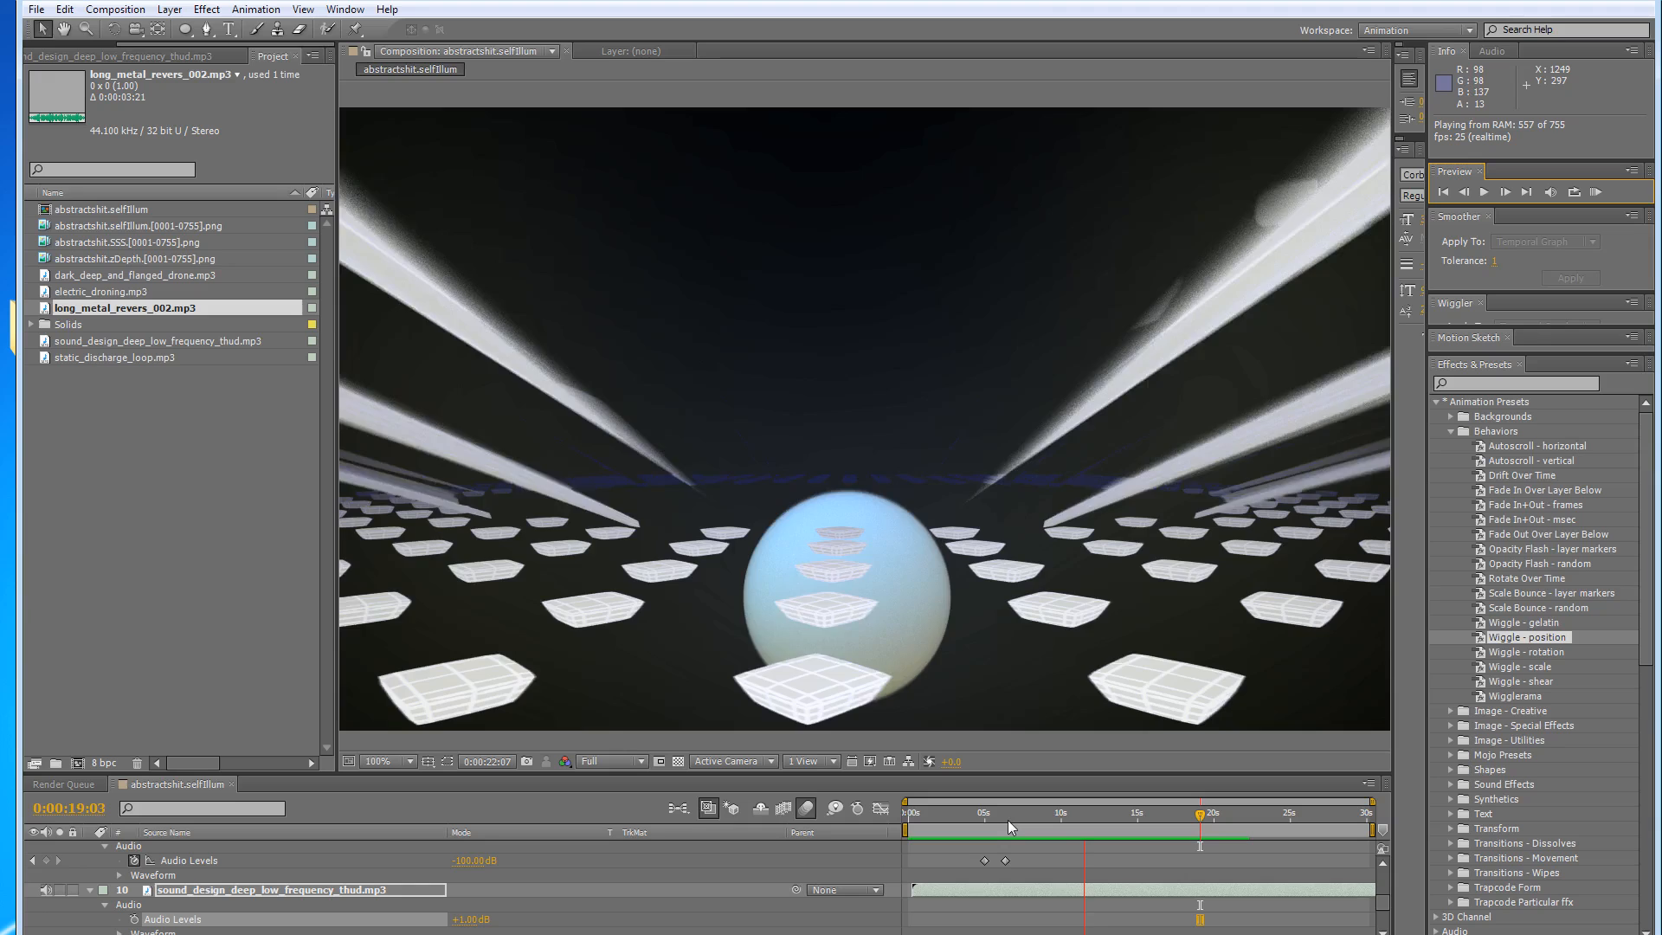
{"action": "key", "text": "space"}
Delete the three later static_discharge_loop.mp3 layers, keeping only the copy that starts at about 0:00:09:11.
{"action": "scroll", "coordinate": [110, 907], "scroll_direction": "up", "scroll_amount": 3}
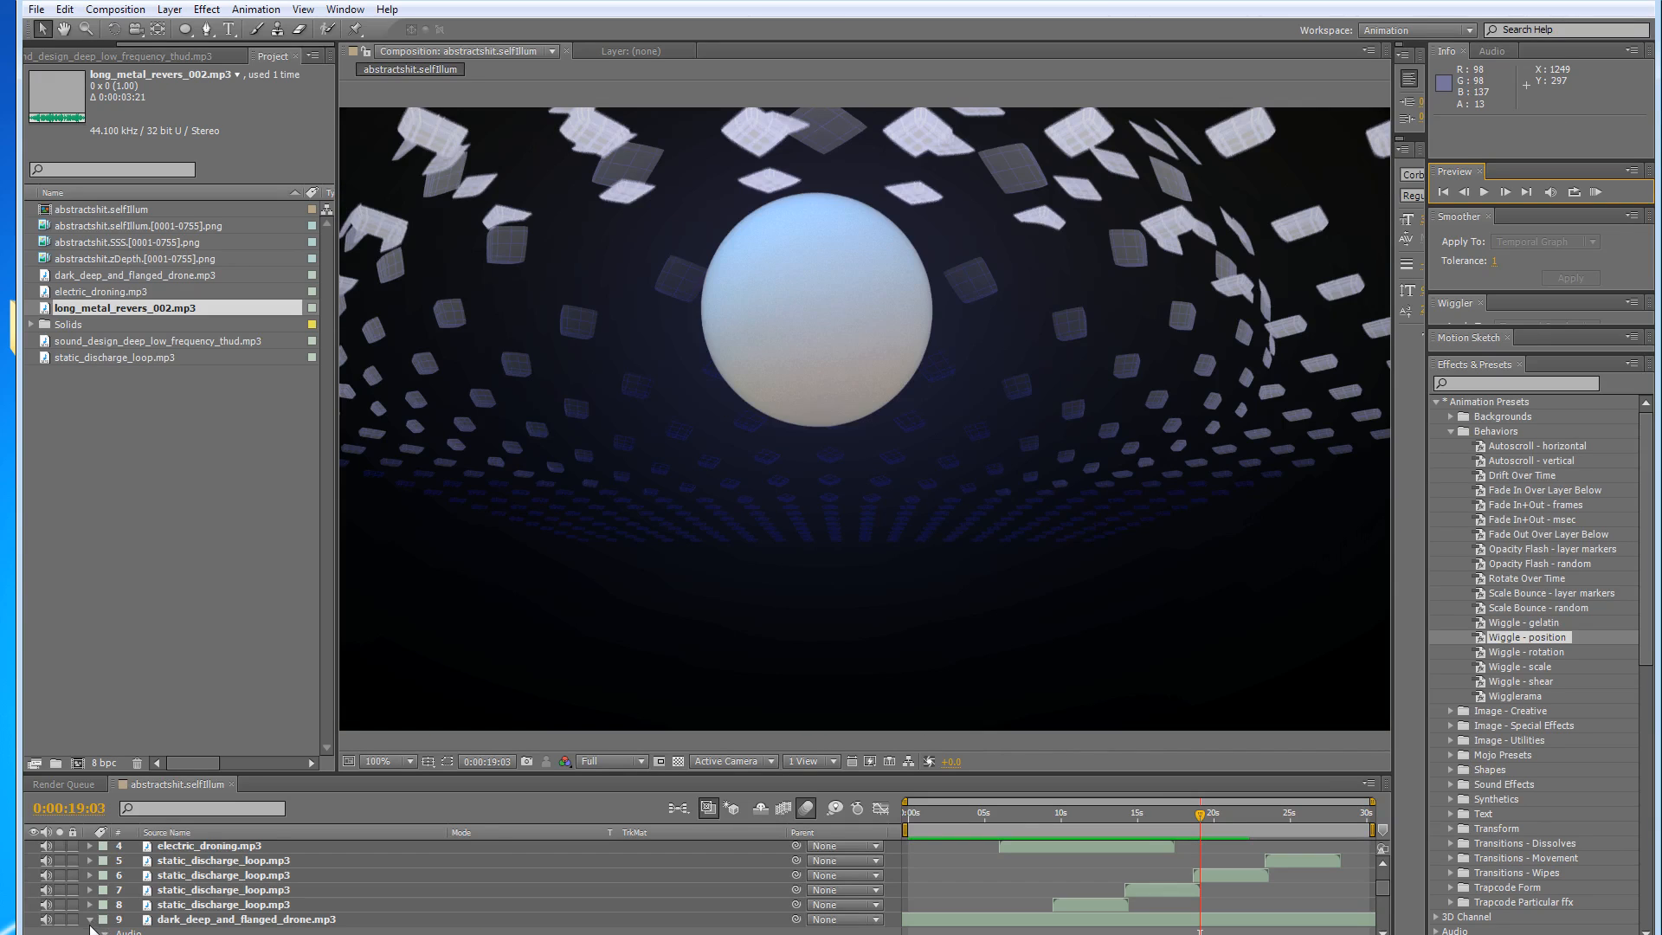
{"action": "left_click", "coordinate": [243, 907]}
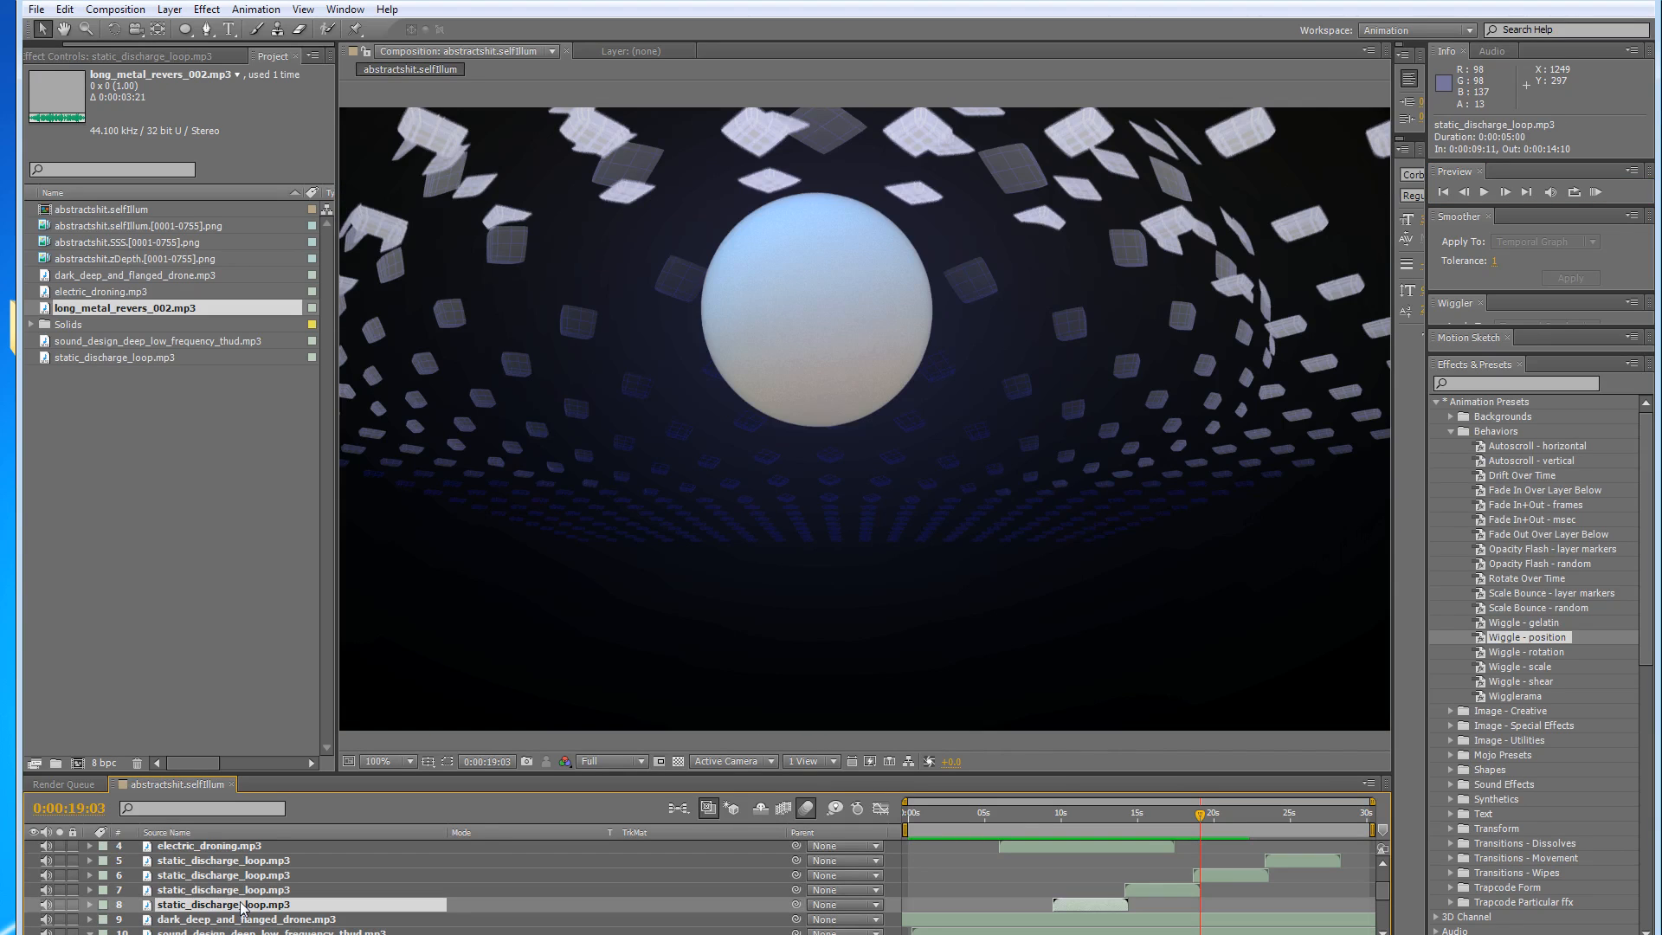
{"action": "left_click", "coordinate": [241, 893]}
{"action": "key", "text": "Delete"}
{"action": "left_click", "coordinate": [244, 875]}
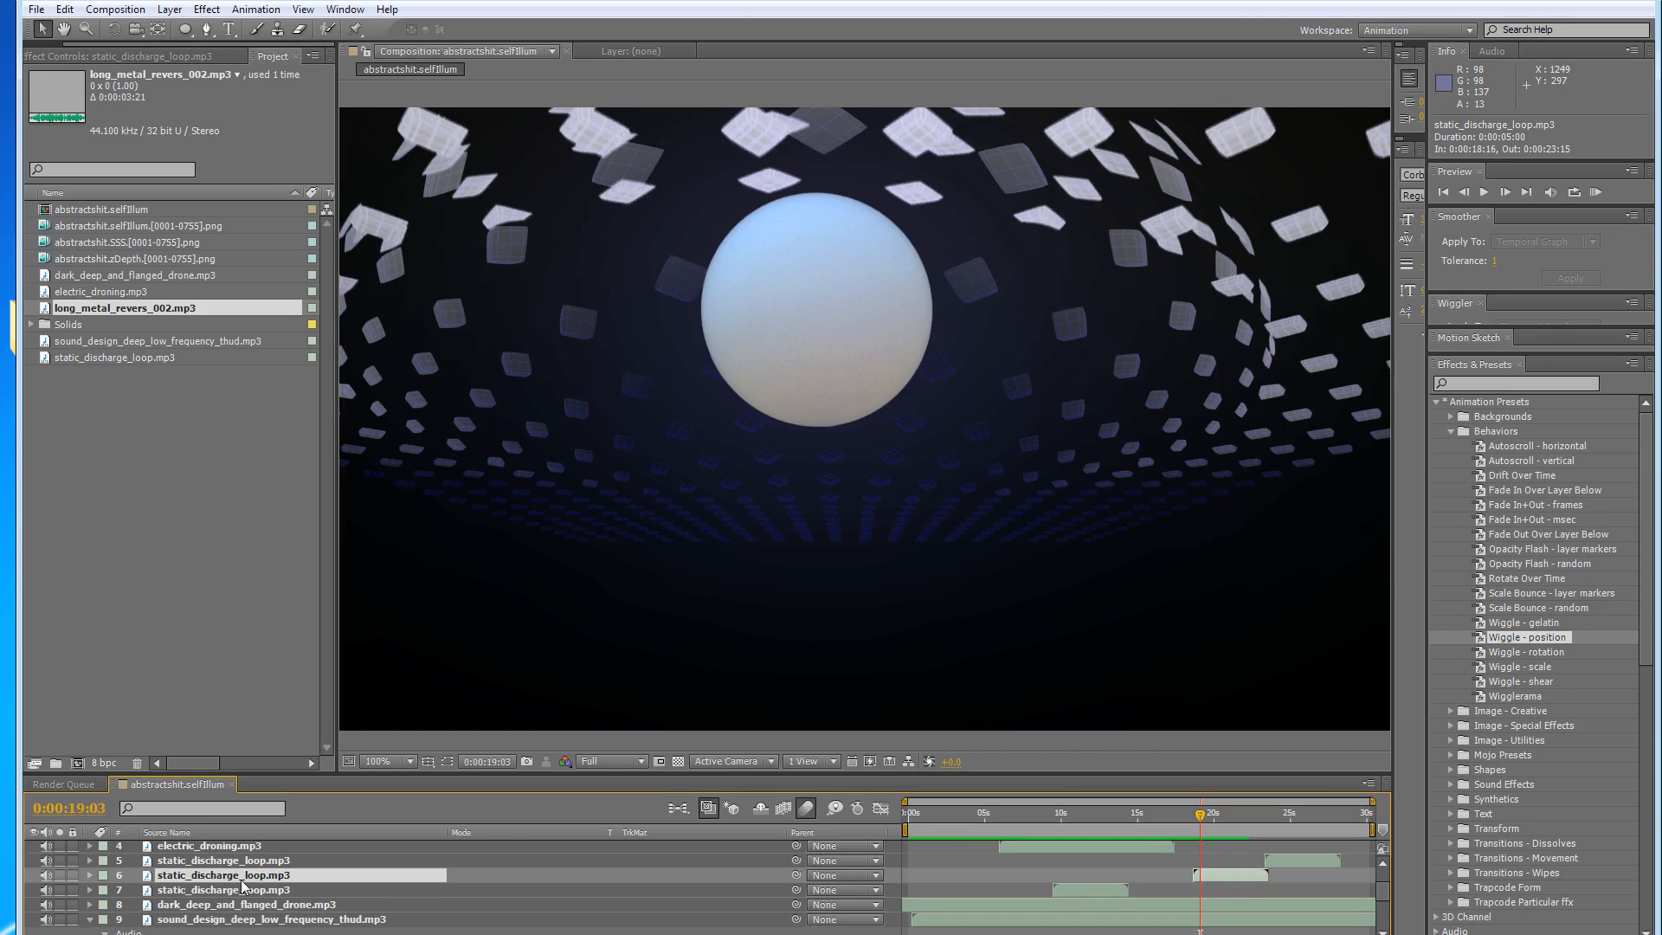
{"action": "key", "text": "Delete"}
{"action": "left_click", "coordinate": [244, 860]}
{"action": "key", "text": "Delete"}
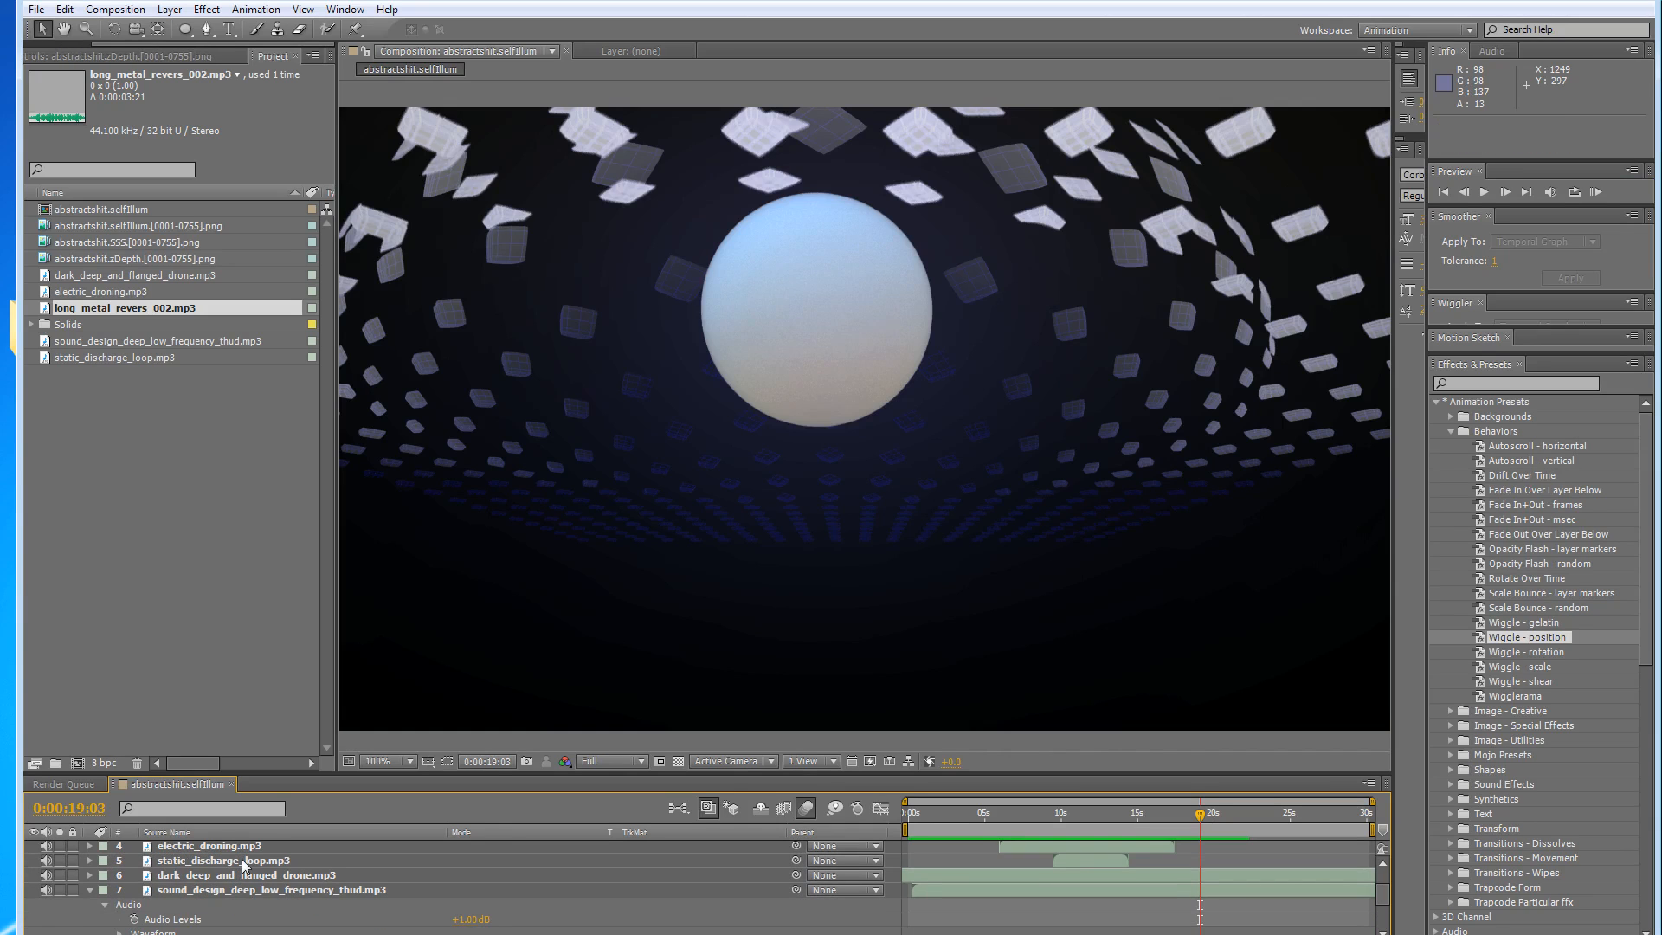
Time-stretch the remaining static_discharge_loop.mp3 layer to a 0:00:24:24 duration, move its start to 0:00:00:01, and preview it.
{"action": "right_click", "coordinate": [243, 861]}
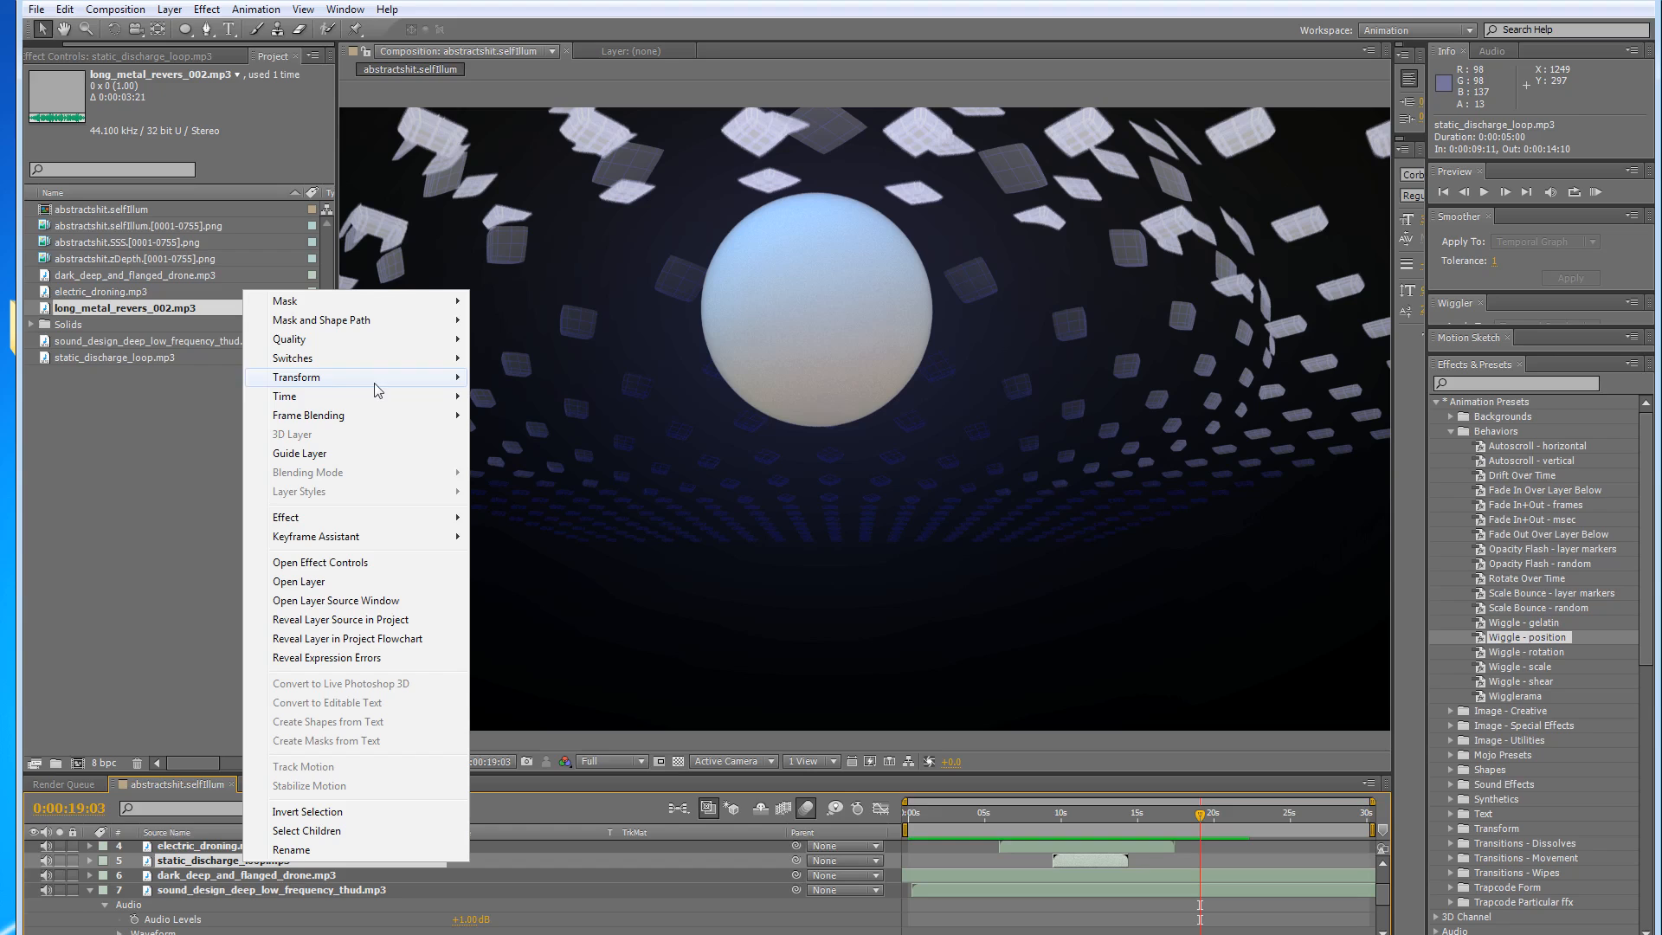
{"action": "mouse_move", "coordinate": [363, 402]}
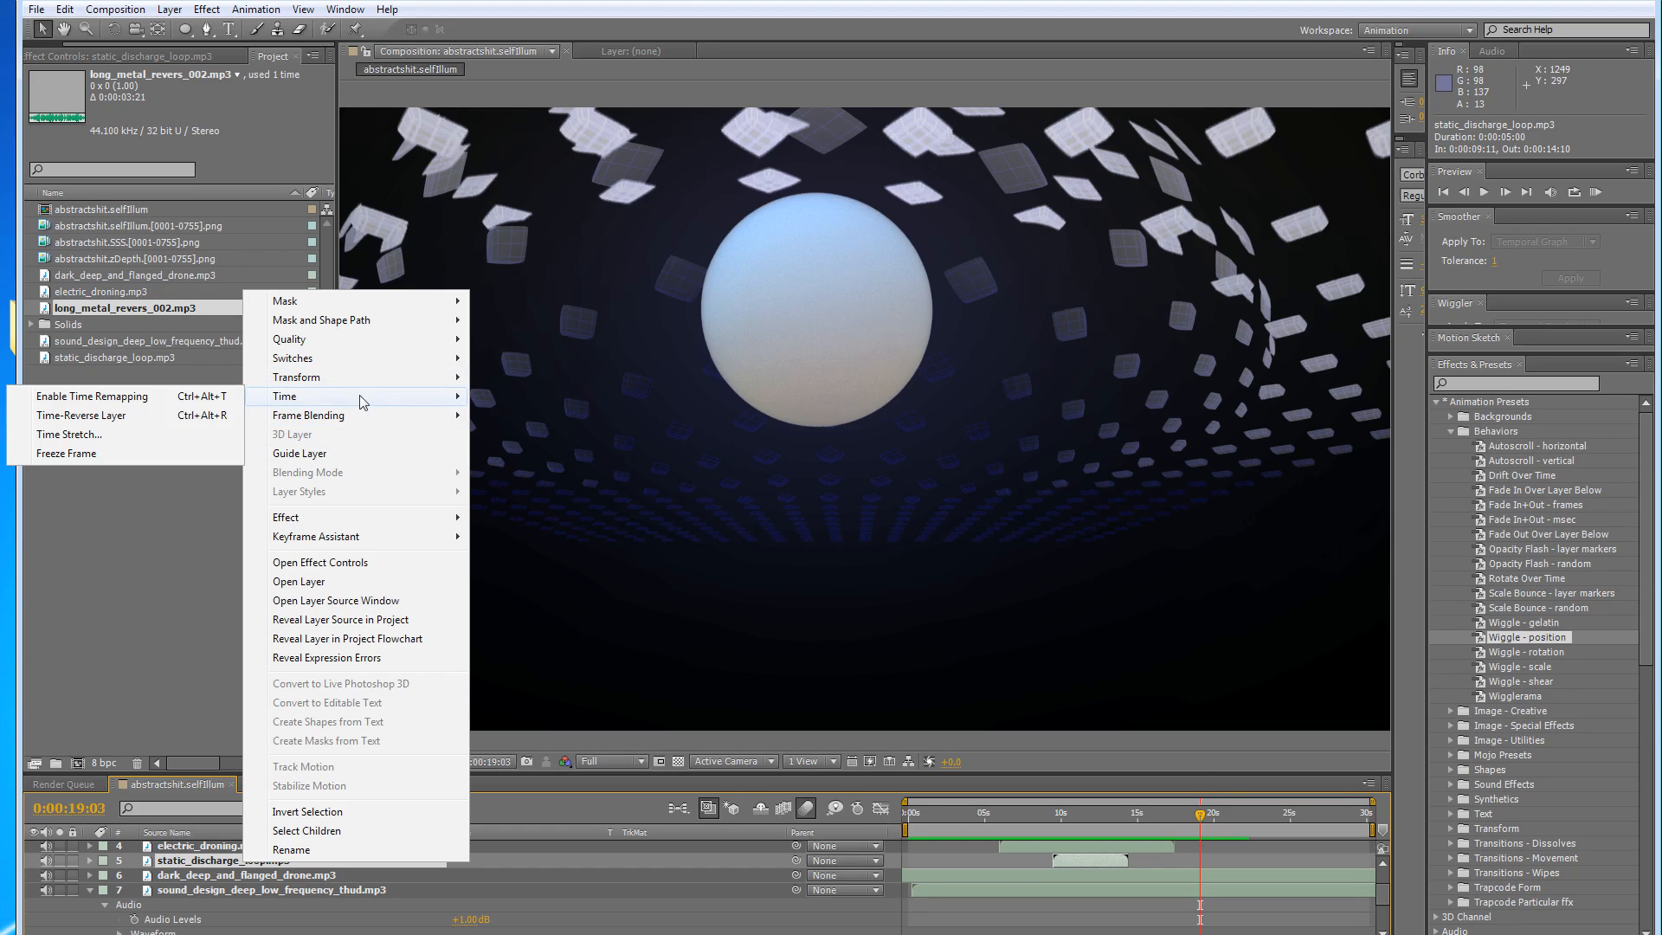
{"action": "left_click", "coordinate": [94, 435]}
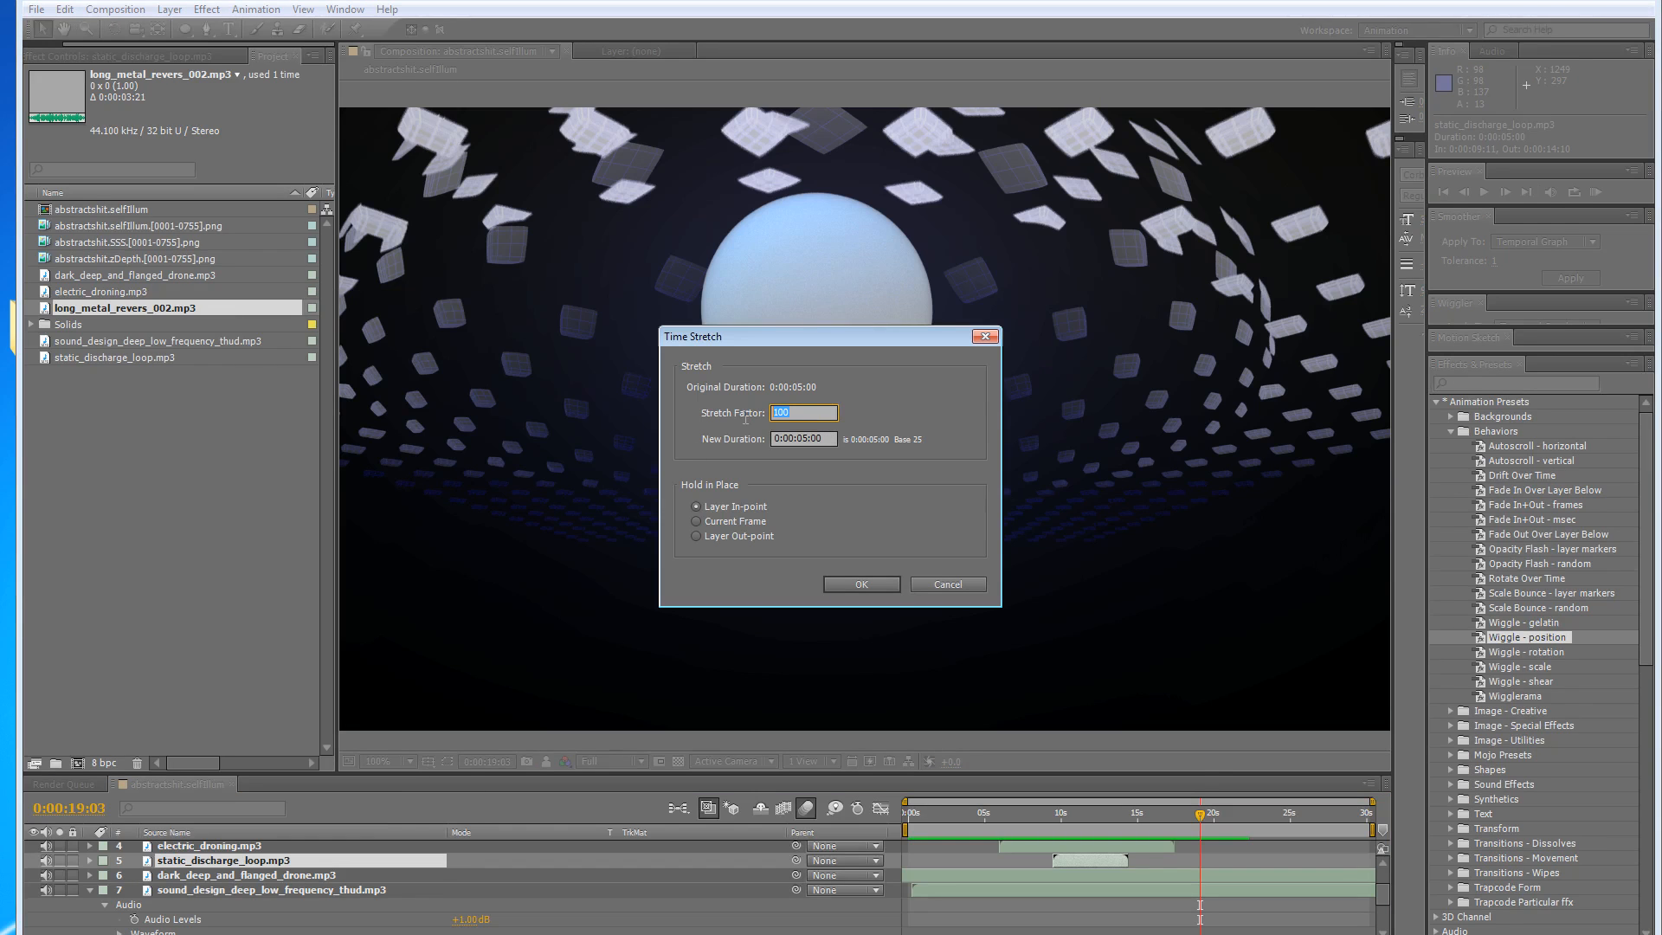
{"action": "key", "text": "Return"}
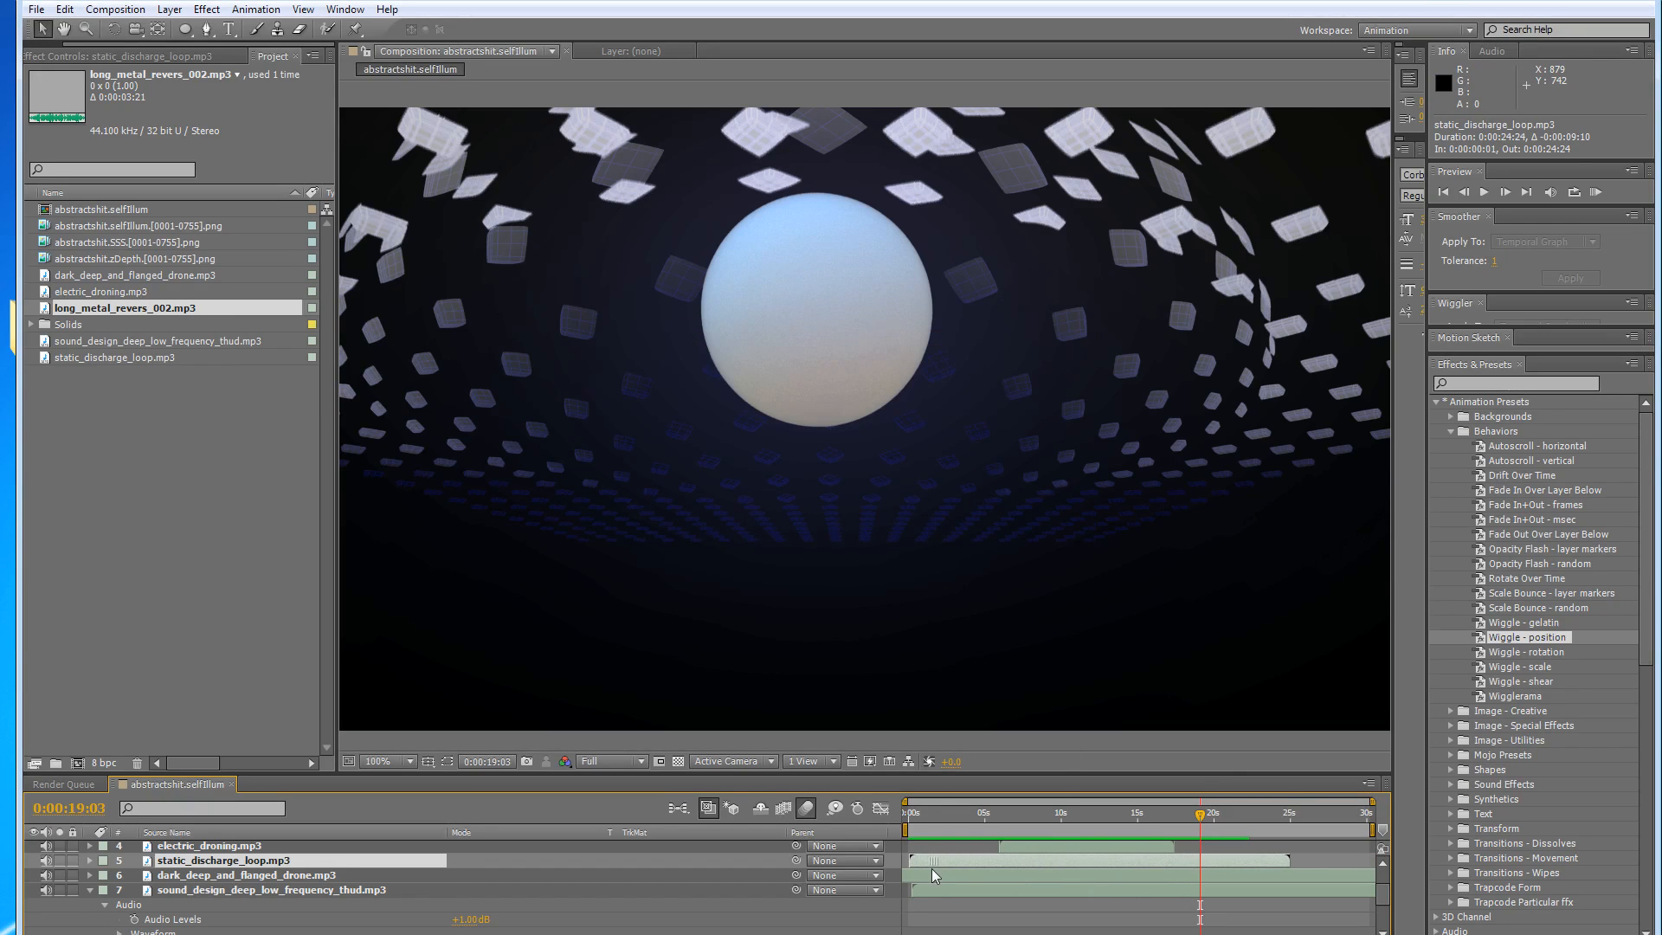
{"action": "left_click", "coordinate": [1597, 193]}
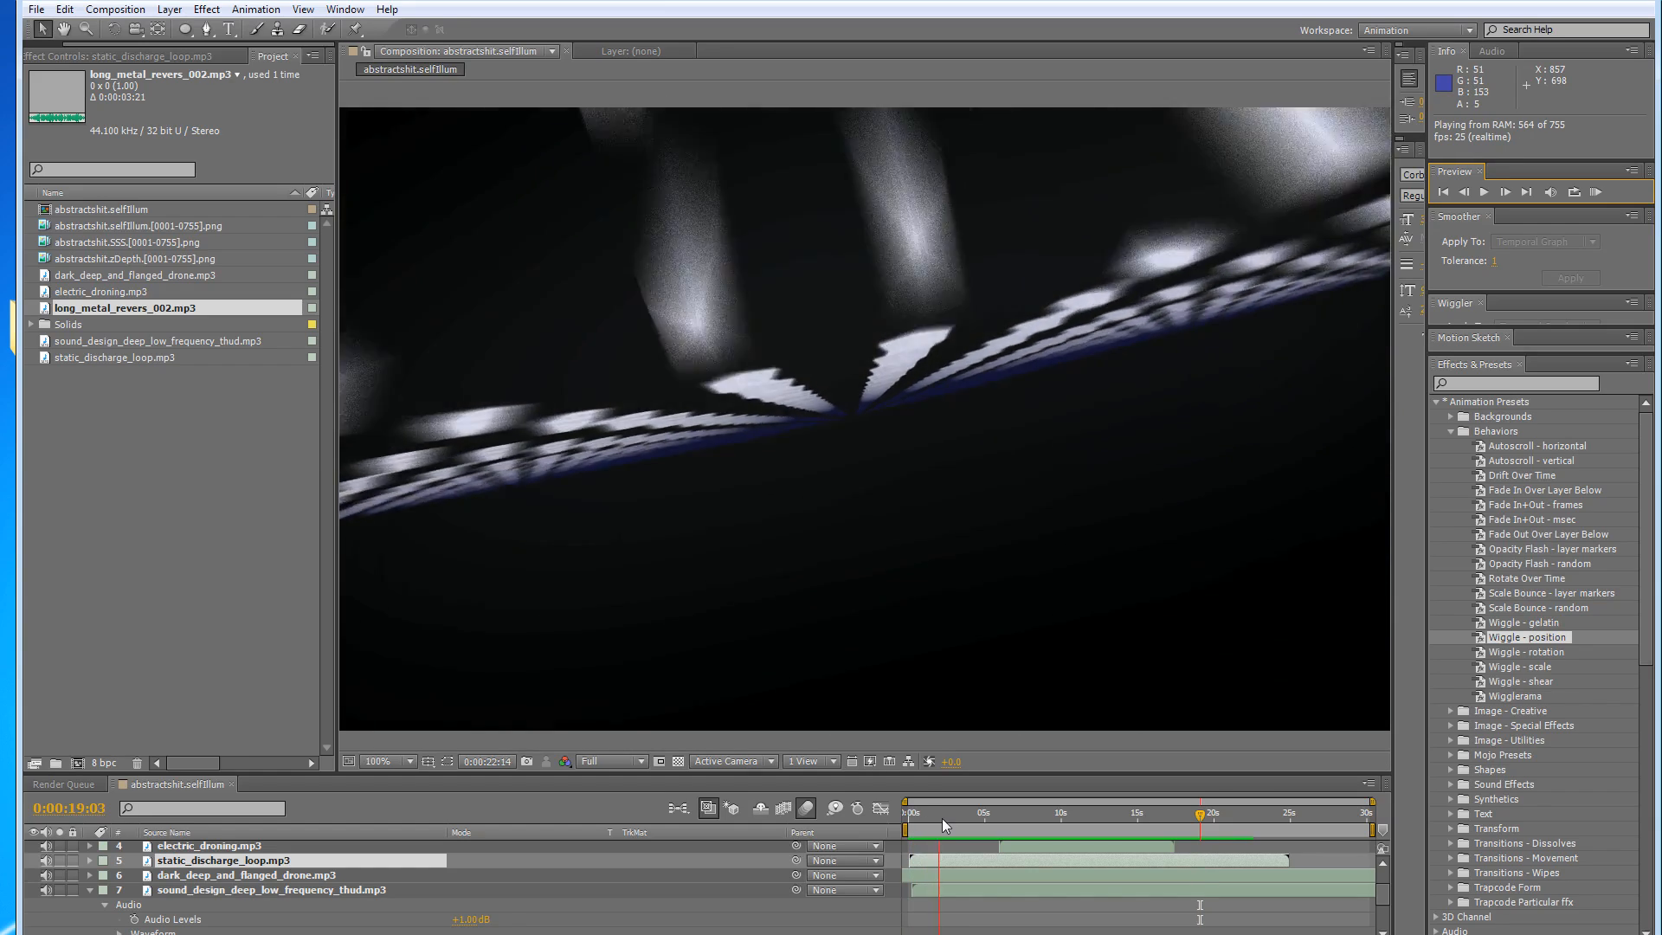
{"action": "key", "text": "space"}
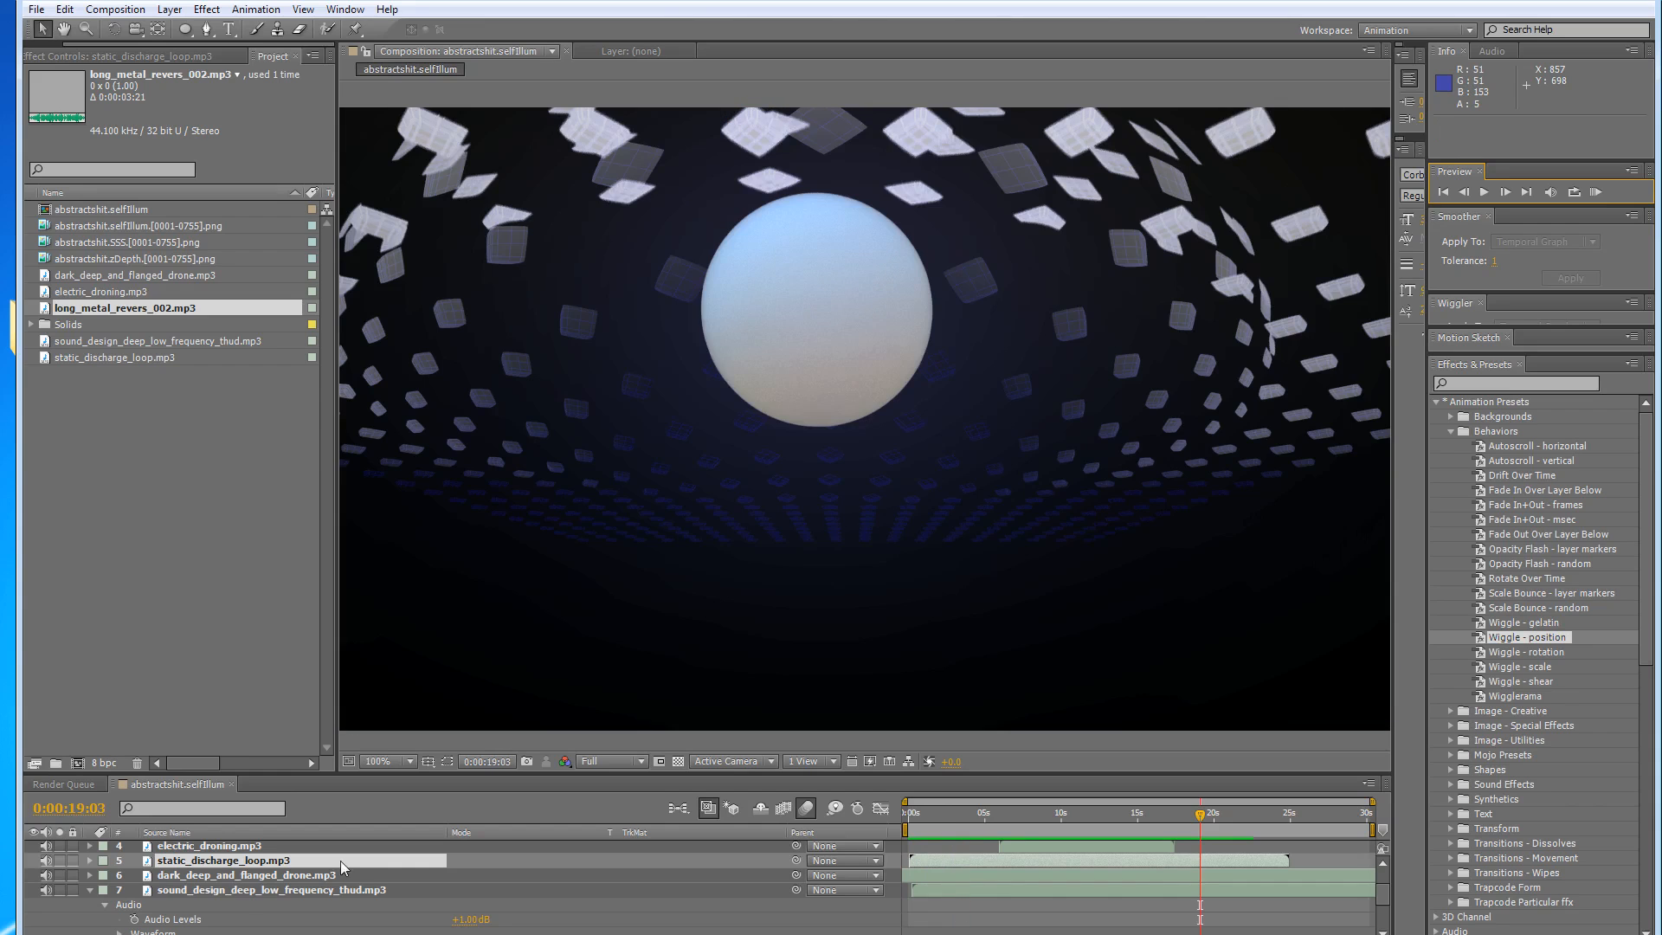
Lower the stretched static_discharge_loop.mp3 layer's audio level to -15 dB and preview the composition.
{"action": "left_click", "coordinate": [89, 861]}
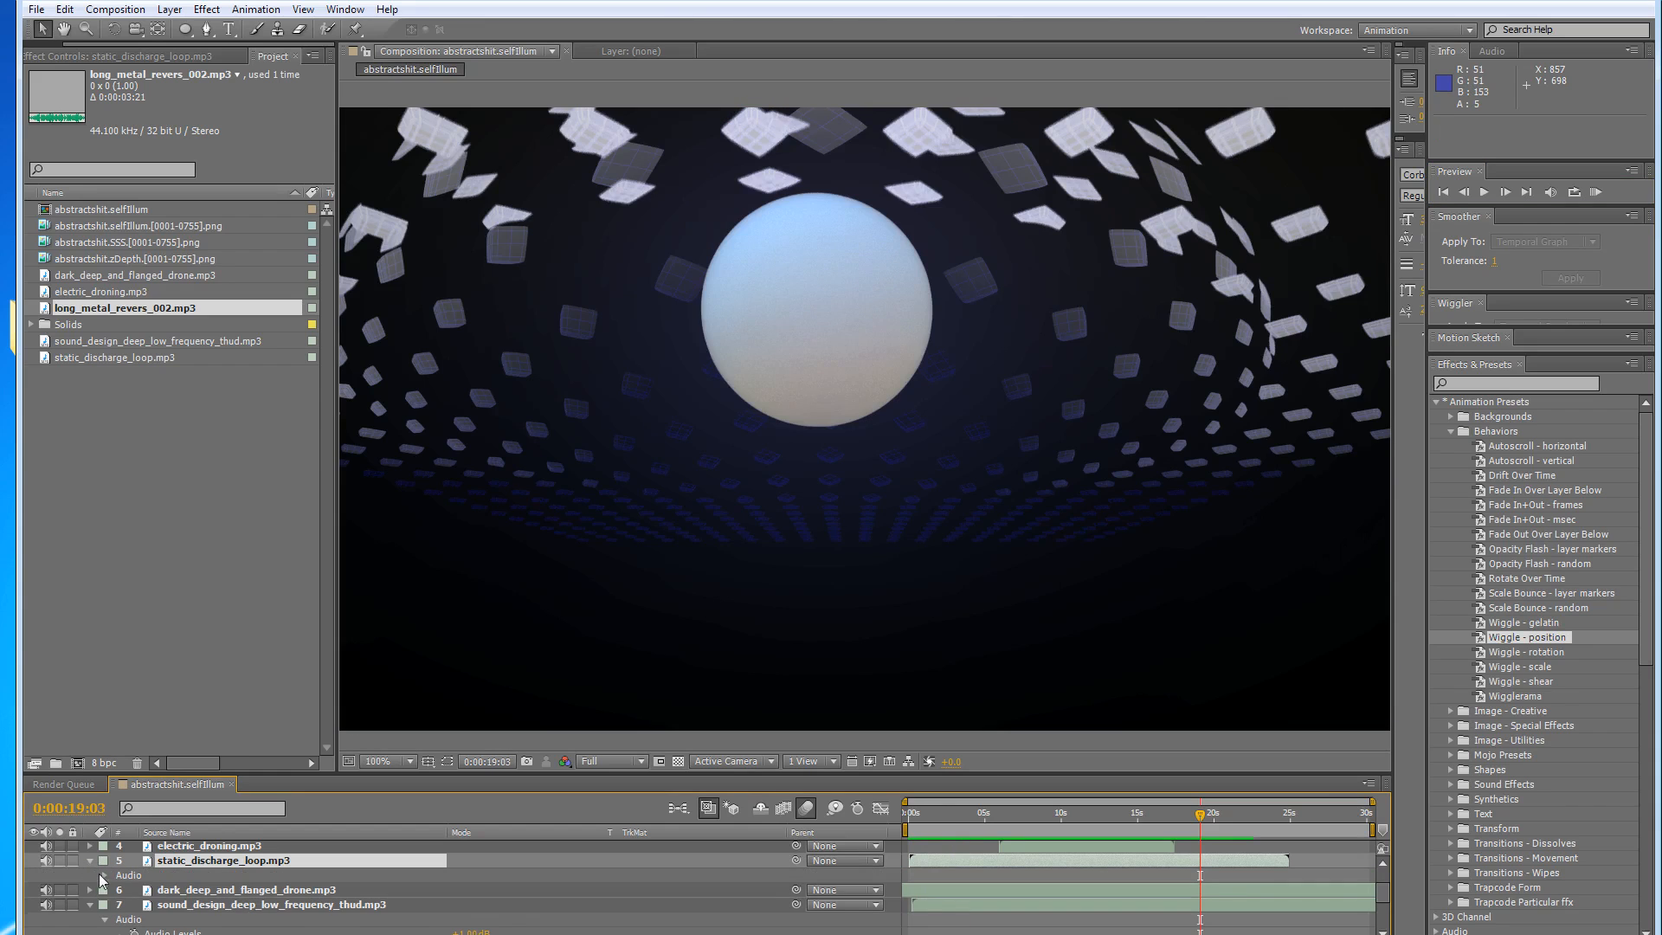
{"action": "left_click", "coordinate": [105, 875]}
{"action": "left_click_drag", "start_coordinate": [472, 899], "coordinate": [455, 898]}
{"action": "left_click", "coordinate": [1595, 191]}
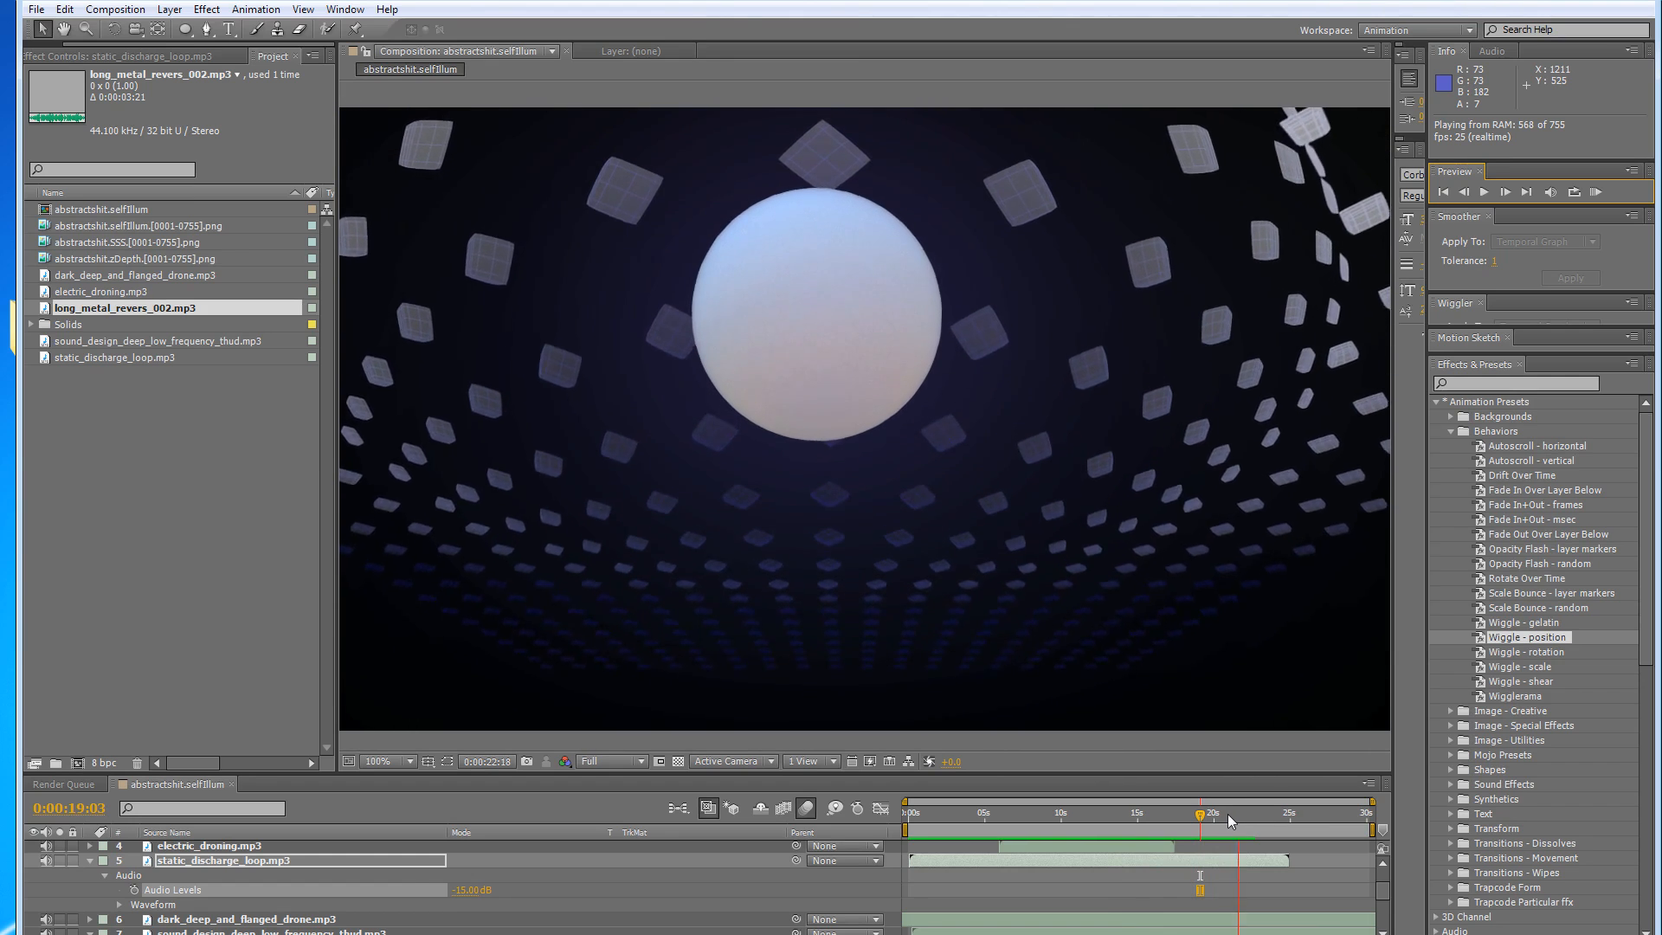
Scrub the composition between about 0:00:21:23 and 0:00:27:22 to examine the sphere's transformation, stopping at 0:00:23:24.
{"action": "left_click", "coordinate": [1242, 814]}
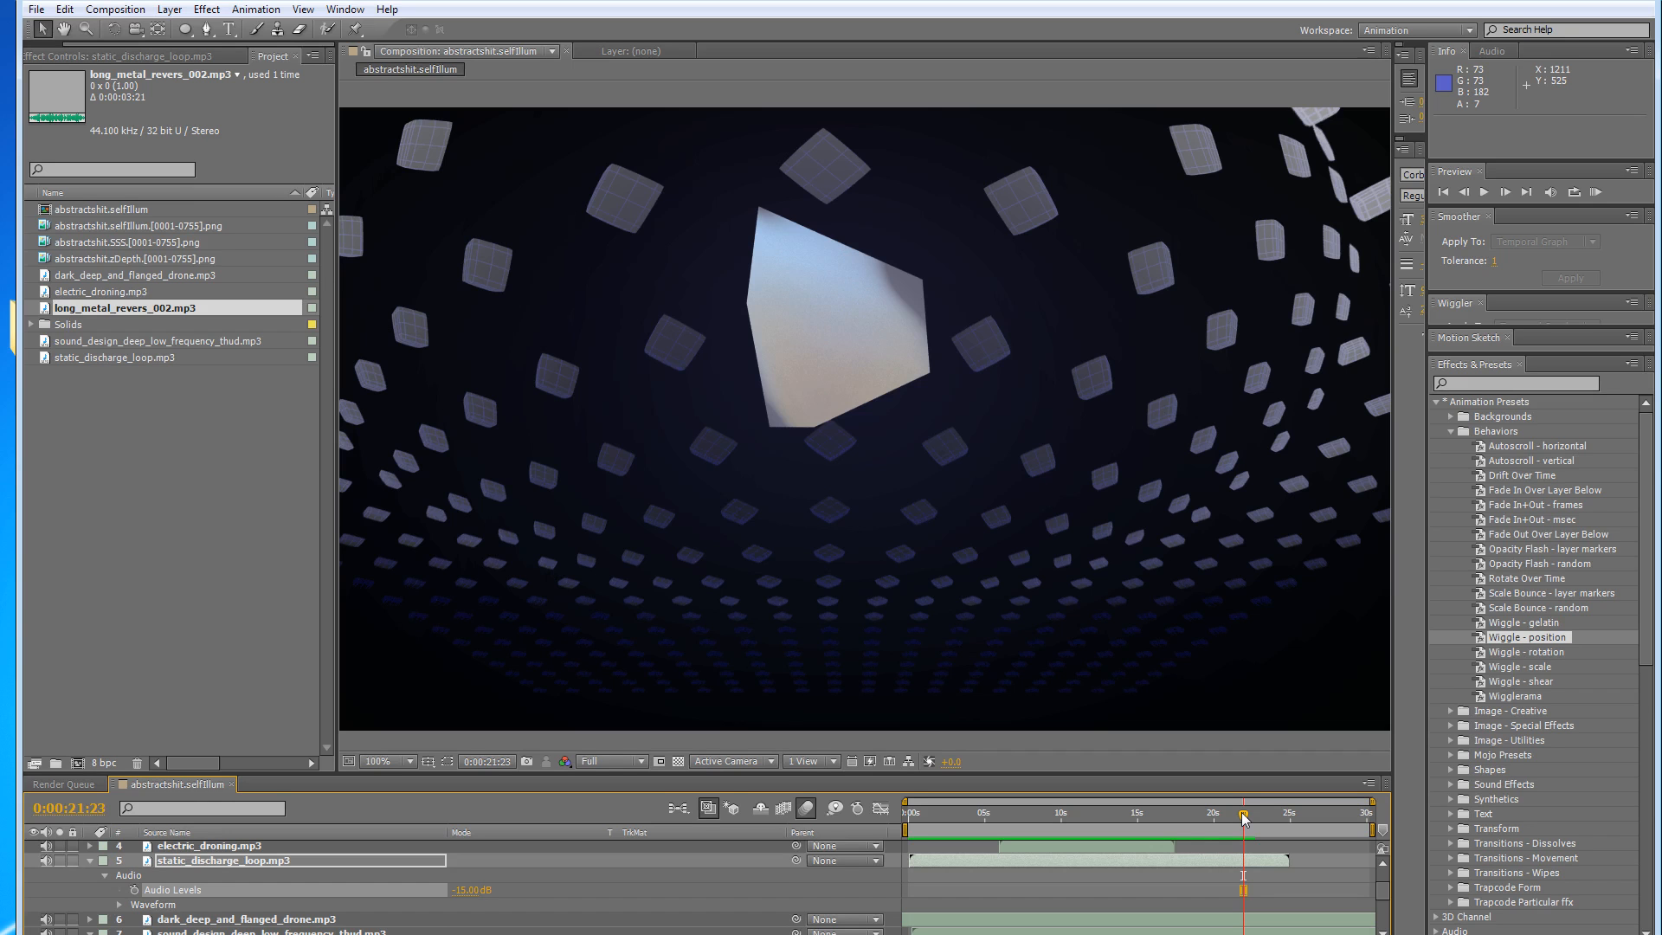
{"action": "left_click_drag", "start_coordinate": [1243, 818], "coordinate": [1334, 815]}
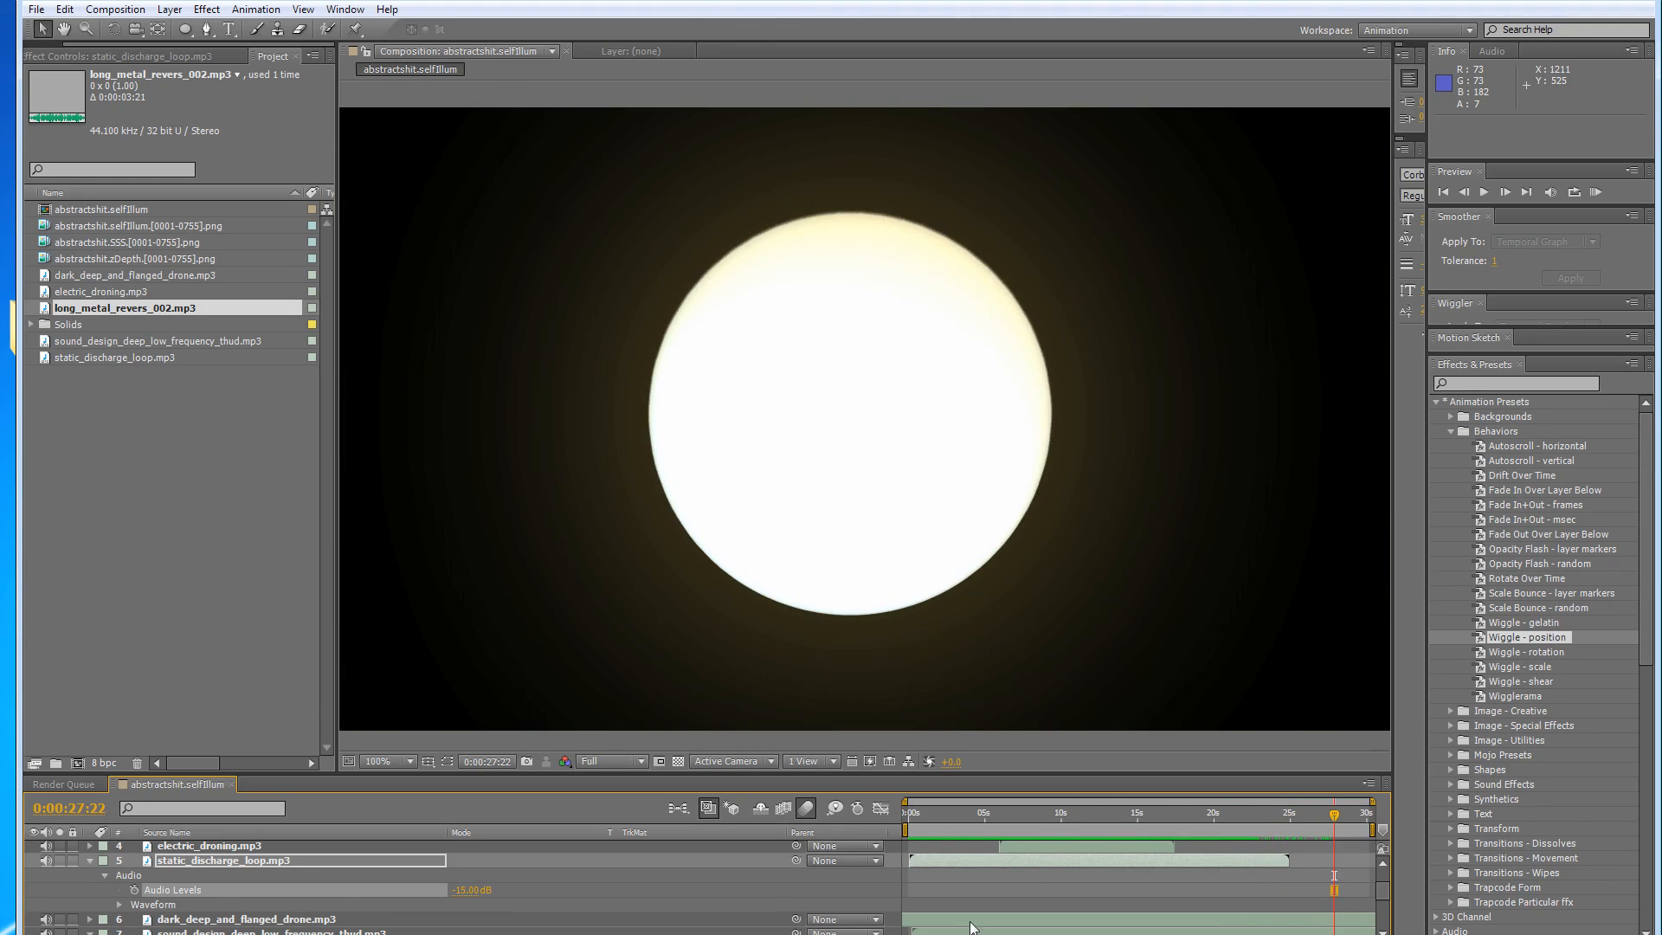
{"action": "left_click_drag", "start_coordinate": [1333, 822], "coordinate": [1241, 825]}
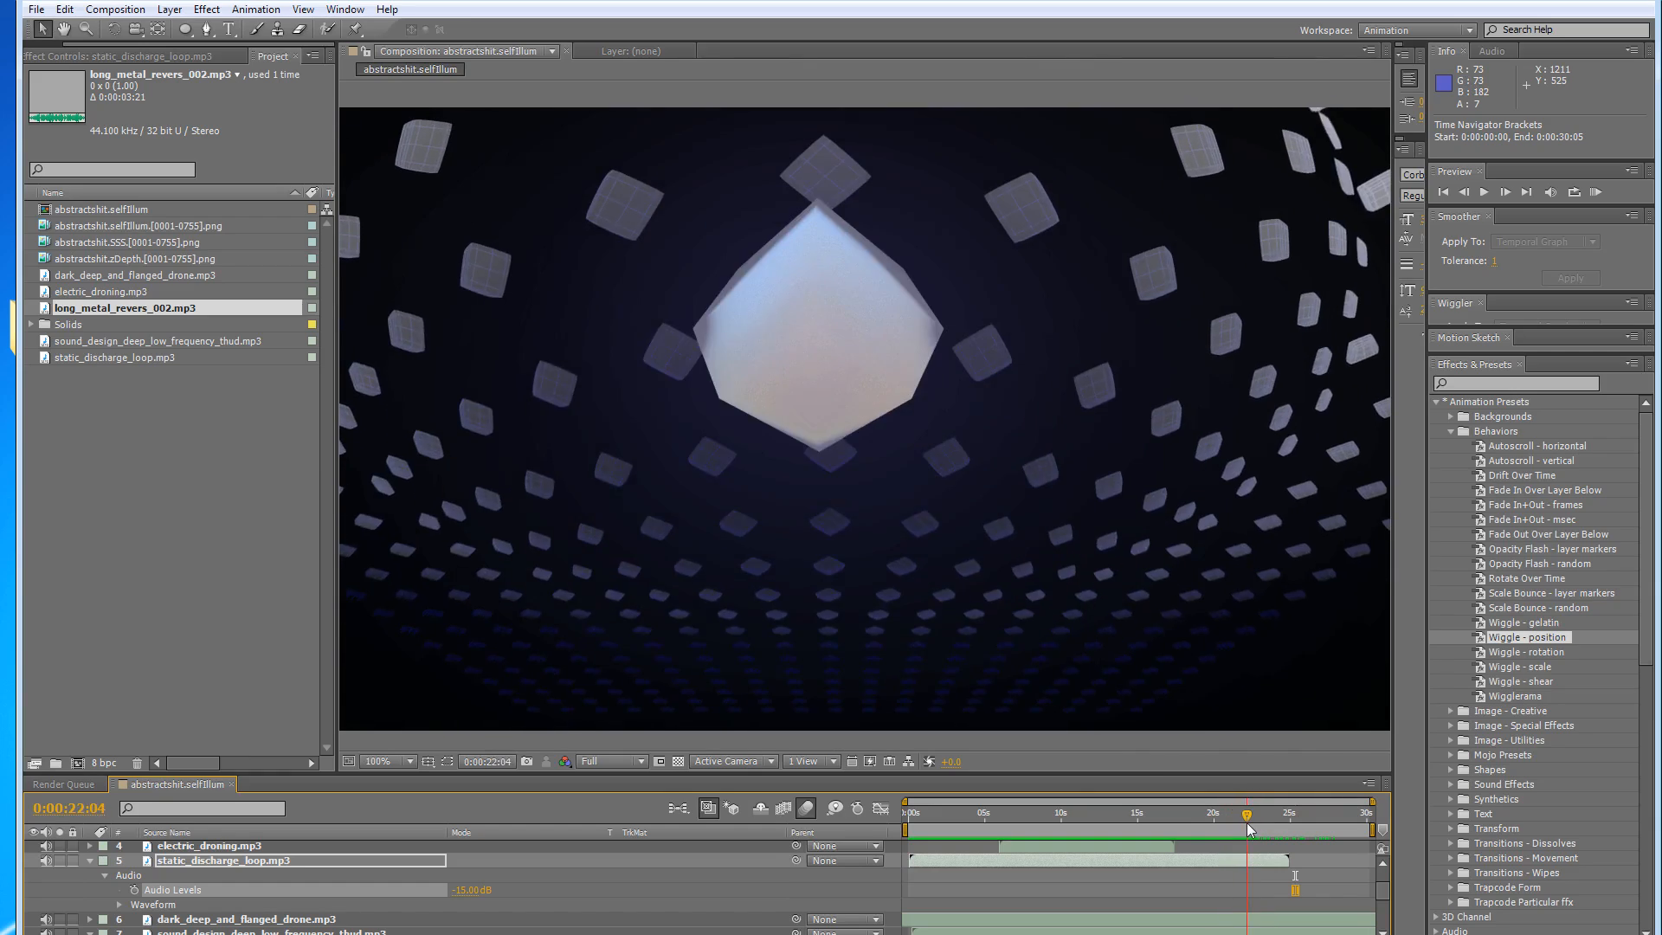
{"action": "left_click_drag", "start_coordinate": [1239, 829], "coordinate": [1274, 844]}
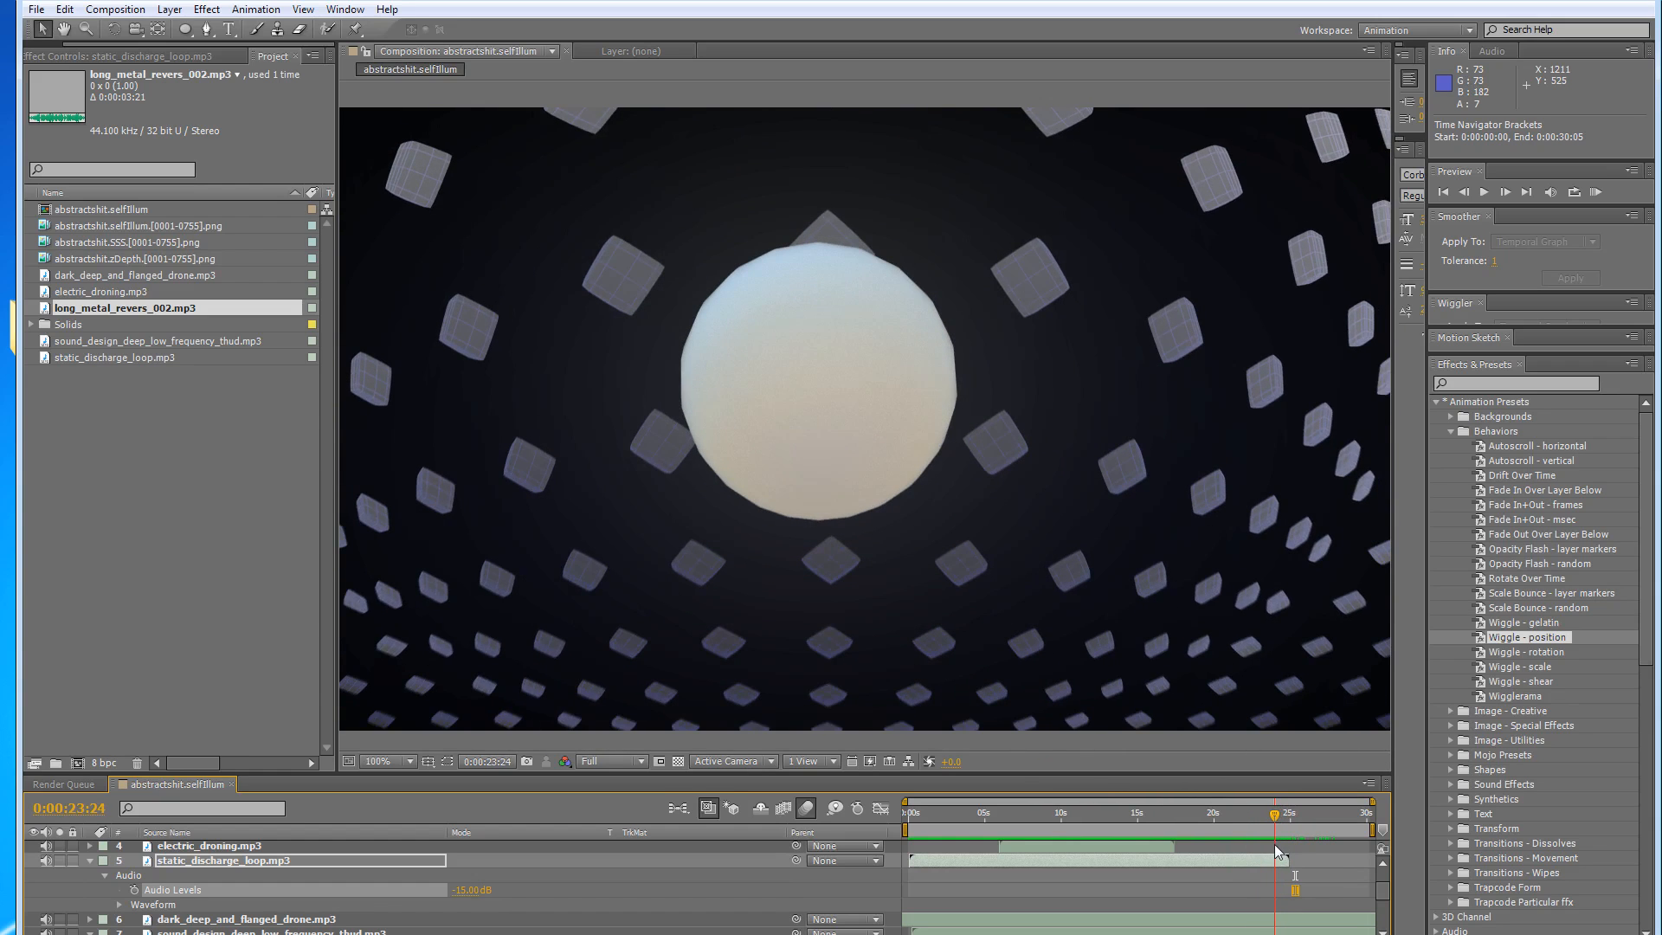
Collapse the static_discharge_loop.mp3 layer's properties and add a new adjustment layer above all other layers.
{"action": "left_click", "coordinate": [90, 861]}
{"action": "scroll", "coordinate": [102, 874], "scroll_direction": "up", "scroll_amount": 1}
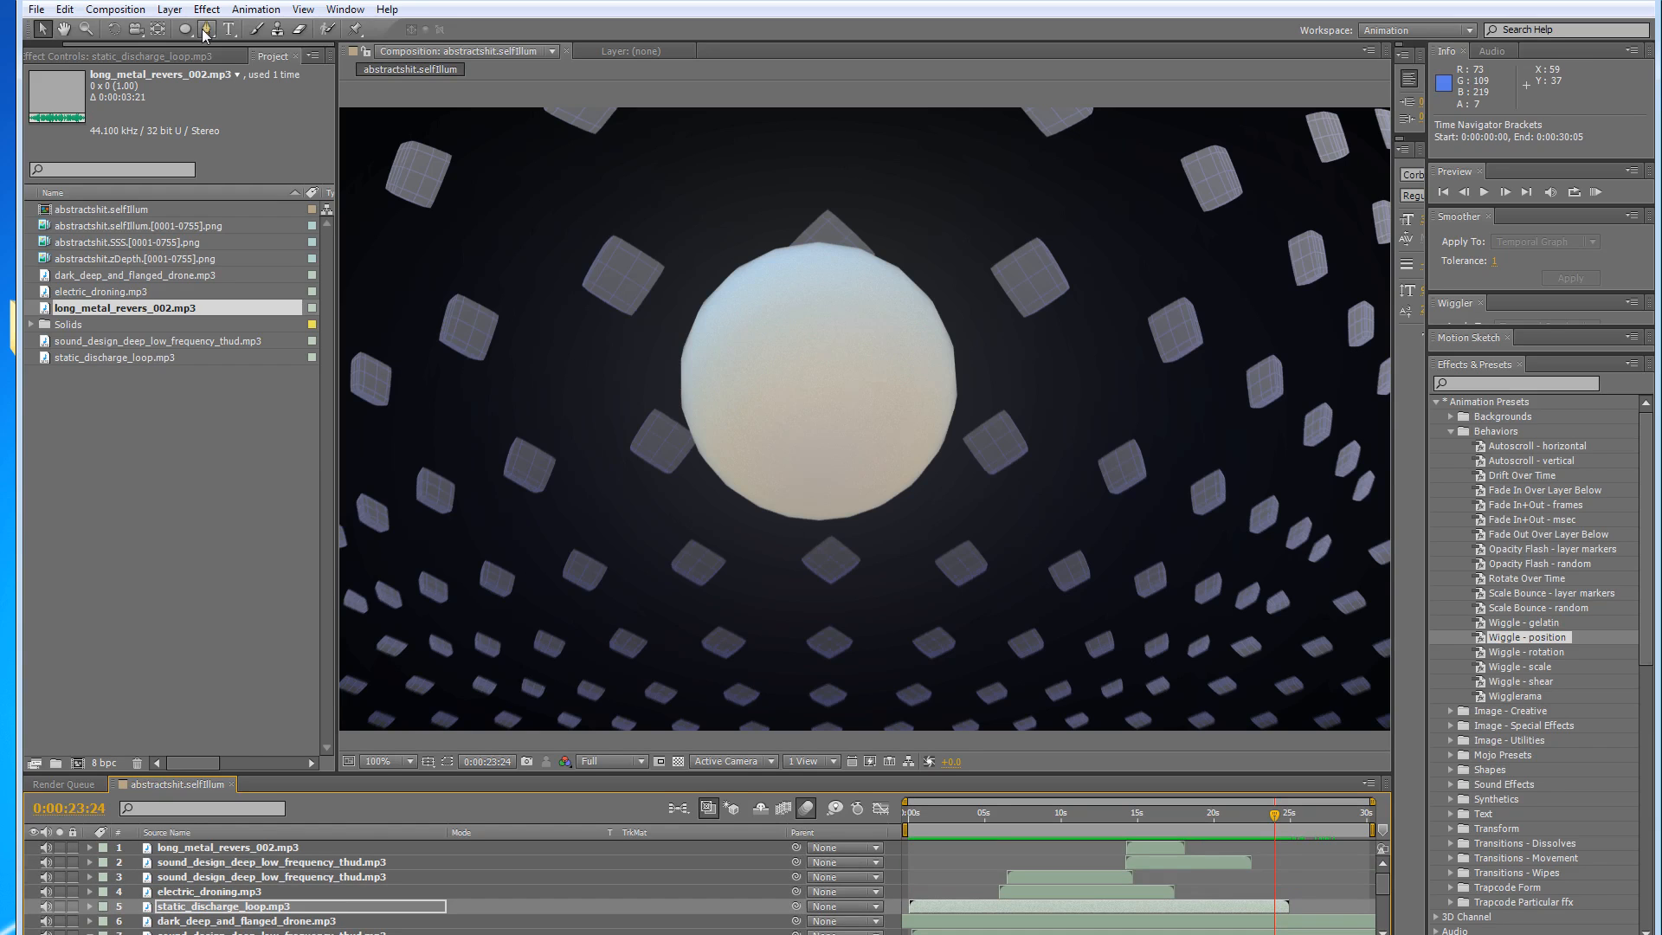
{"action": "left_click", "coordinate": [168, 9]}
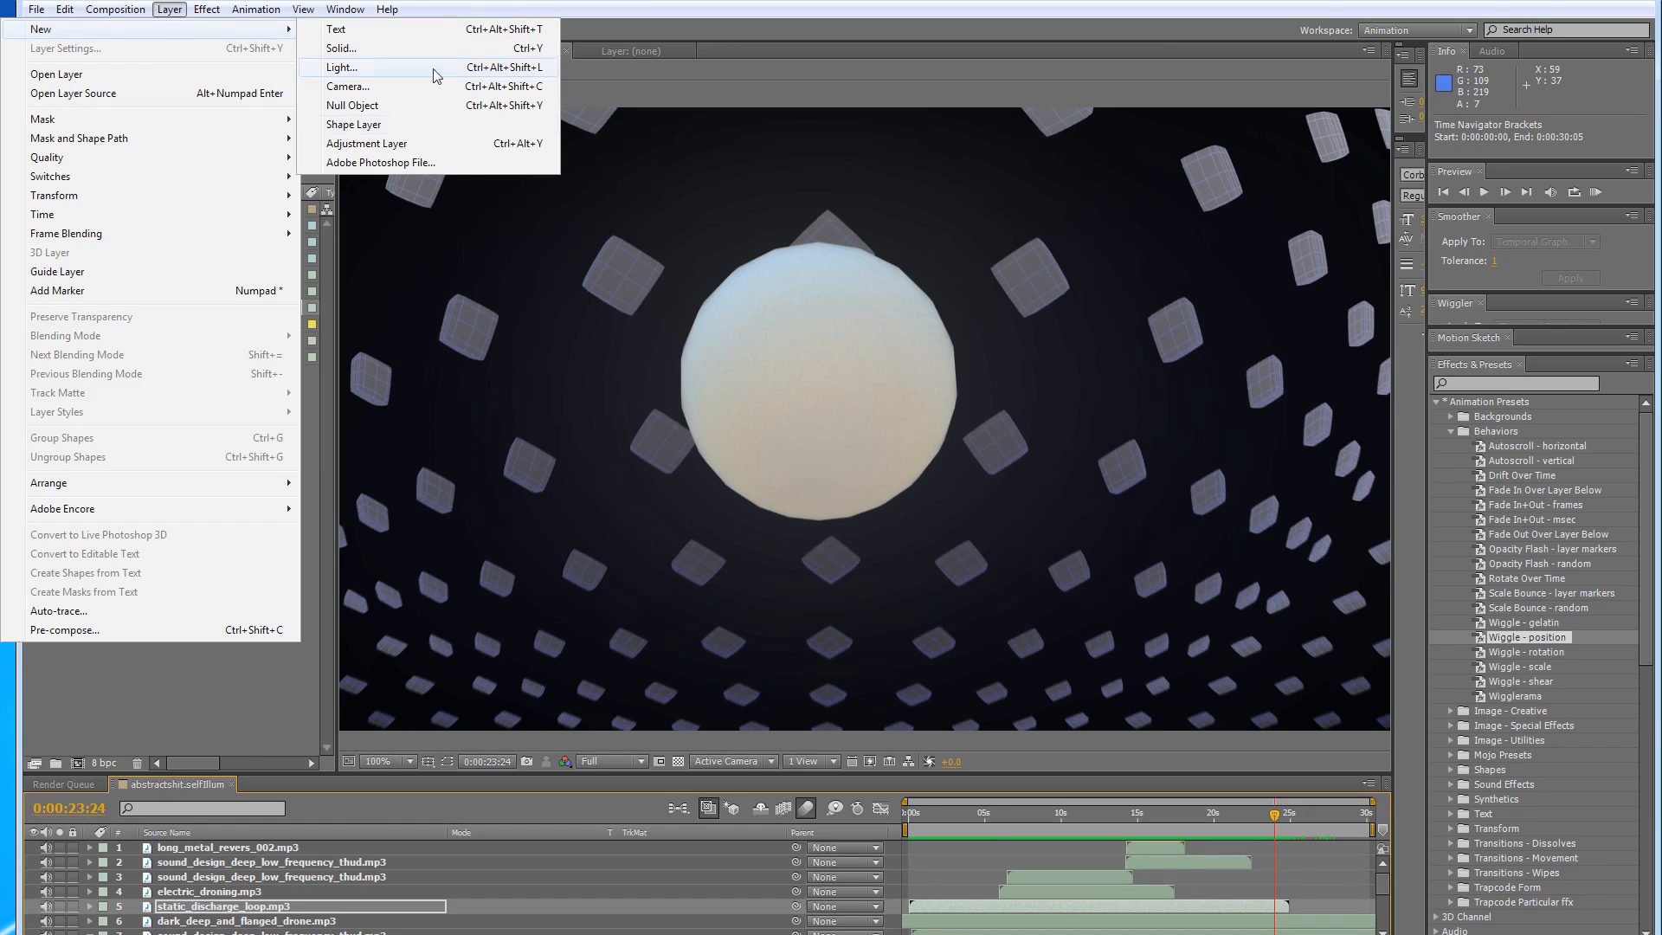
{"action": "left_click", "coordinate": [401, 143]}
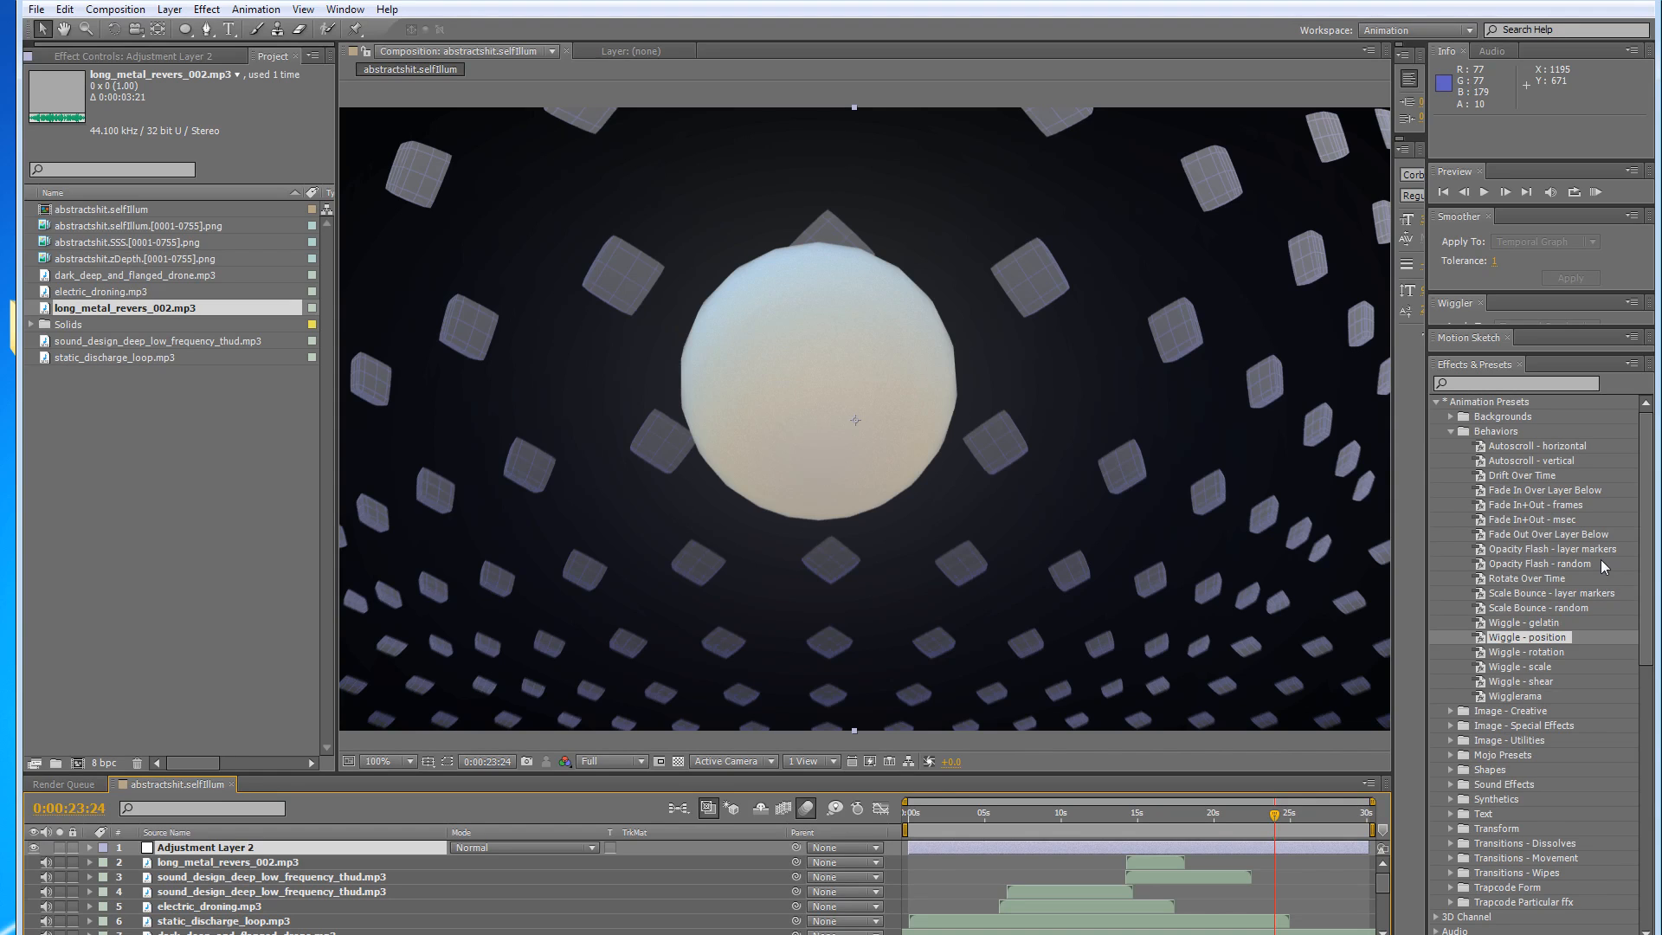
Apply the Bad TV 2 - old preset from the Image - Special Effects presets to the new adjustment layer.
{"action": "scroll", "coordinate": [1594, 565], "scroll_direction": "down", "scroll_amount": 1}
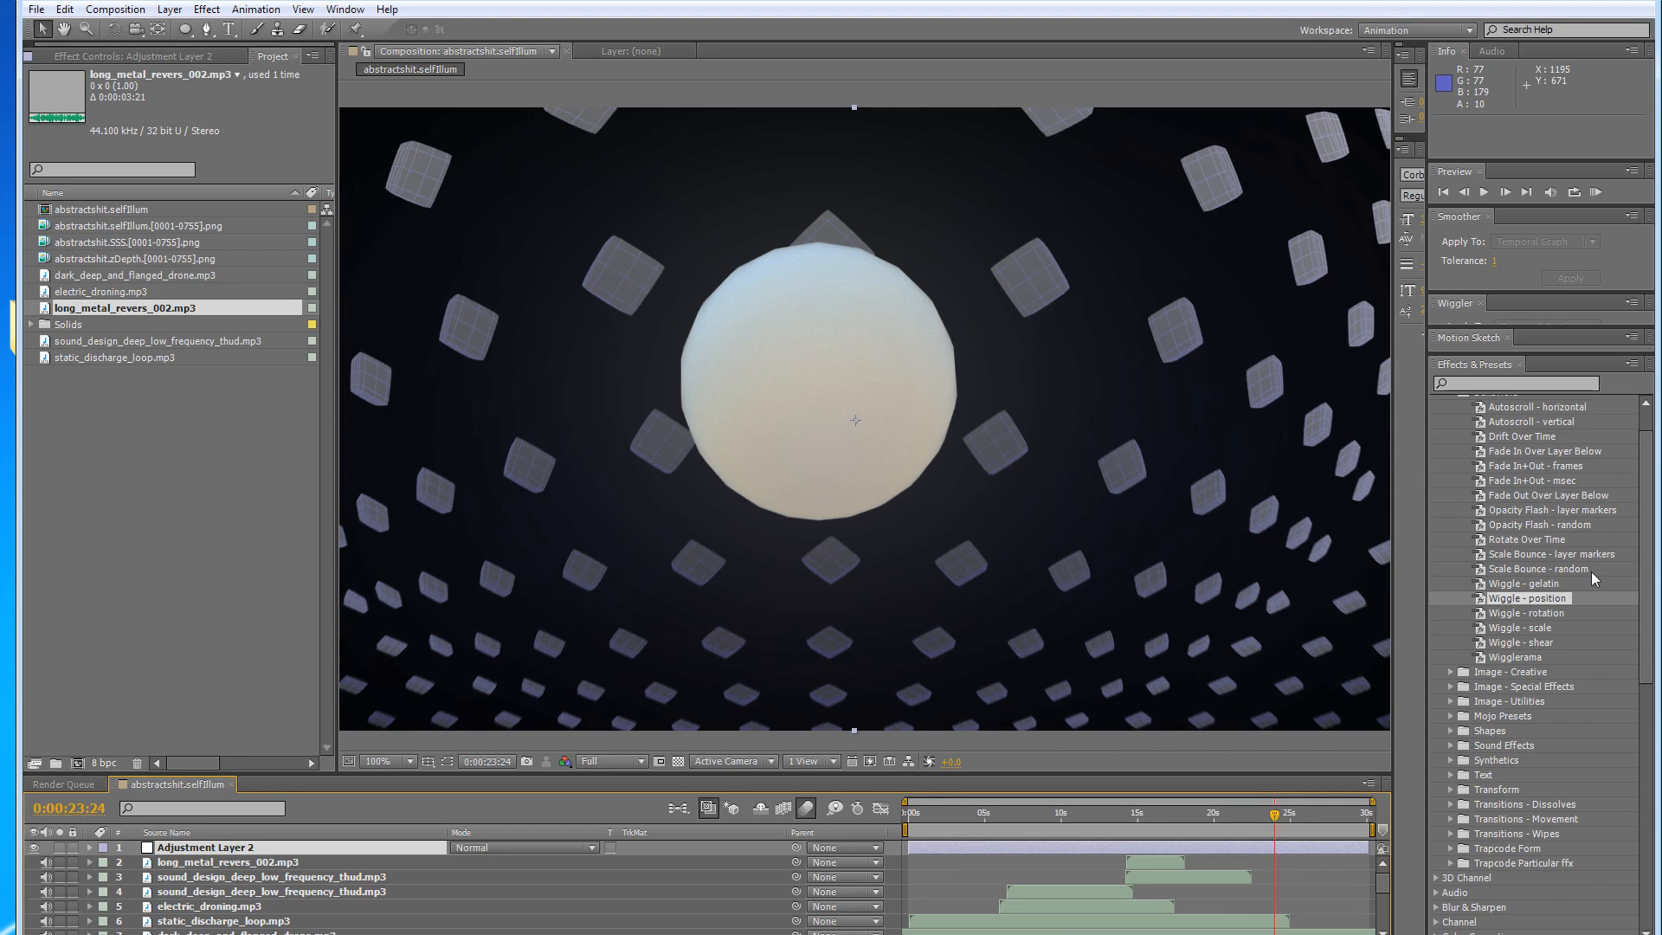
{"action": "scroll", "coordinate": [1591, 571], "scroll_direction": "down", "scroll_amount": 1}
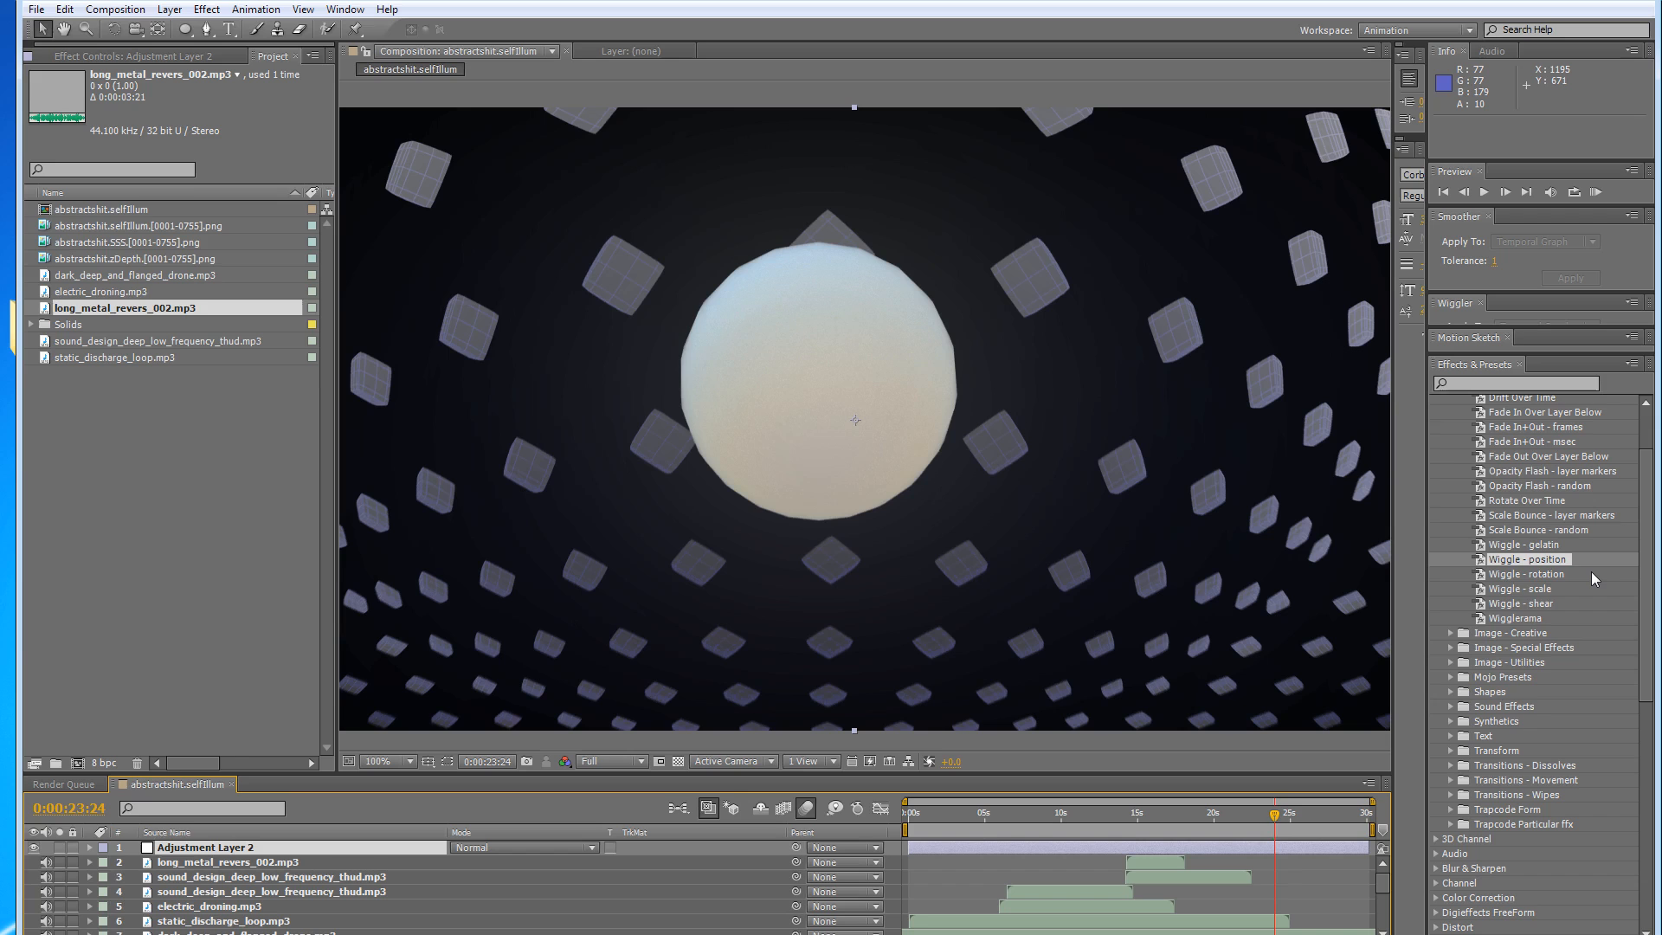
{"action": "scroll", "coordinate": [1591, 578], "scroll_direction": "down", "scroll_amount": 1}
{"action": "scroll", "coordinate": [1590, 573], "scroll_direction": "down", "scroll_amount": 1}
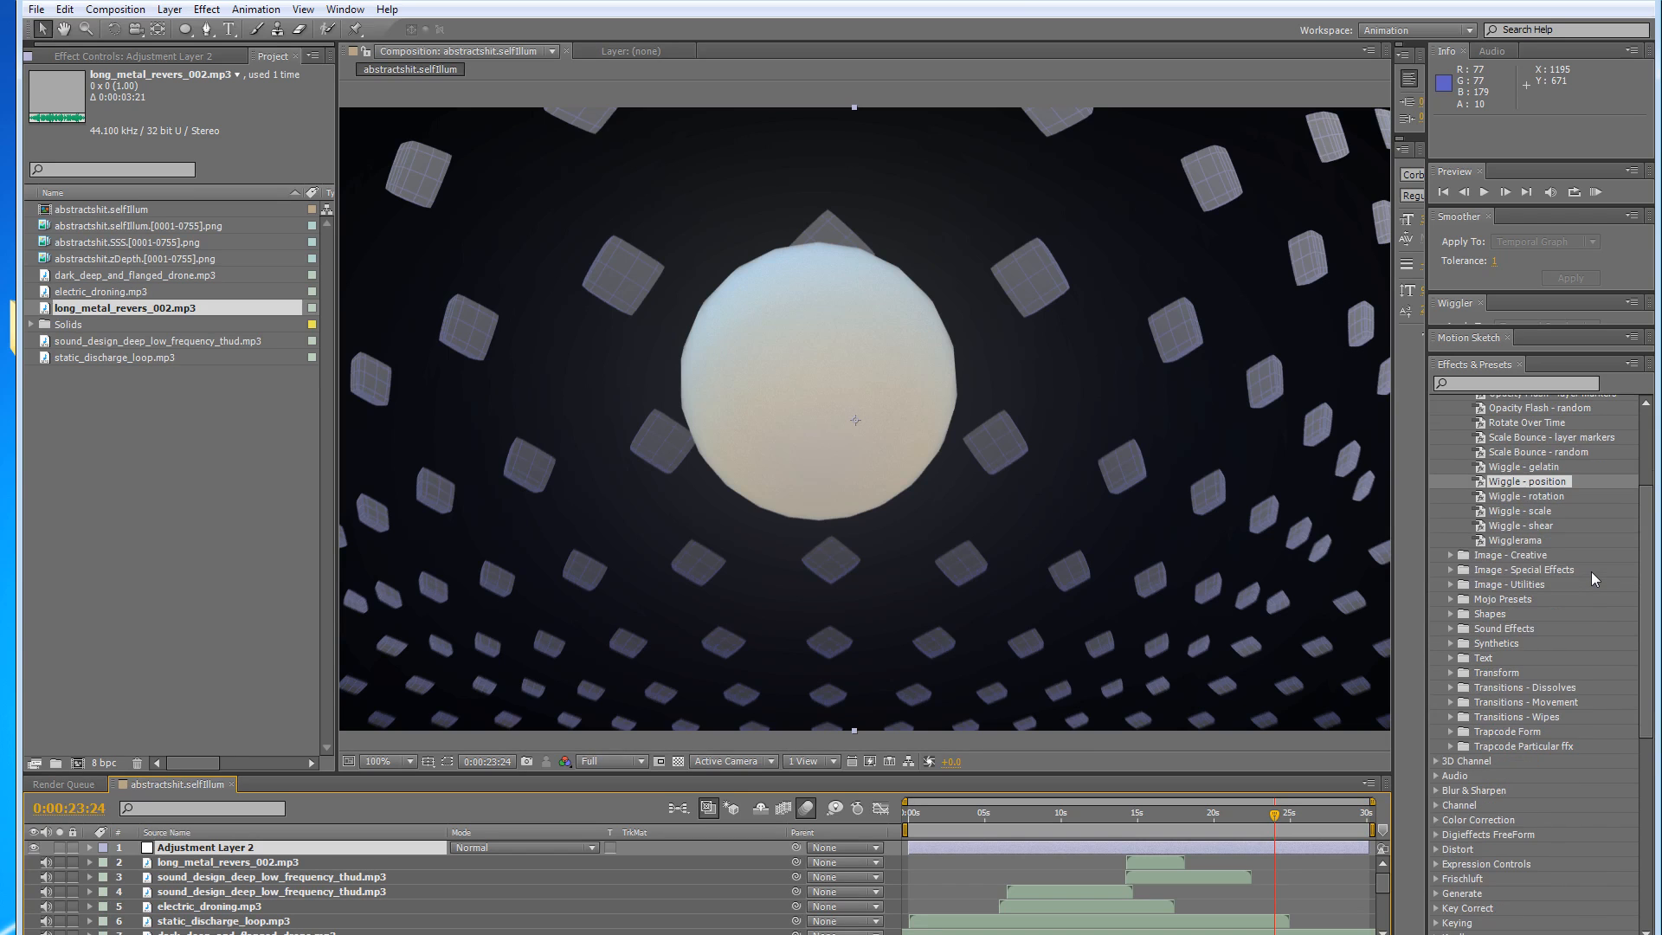
{"action": "scroll", "coordinate": [1591, 573], "scroll_direction": "down", "scroll_amount": 1}
{"action": "scroll", "coordinate": [1591, 571], "scroll_direction": "up", "scroll_amount": 5}
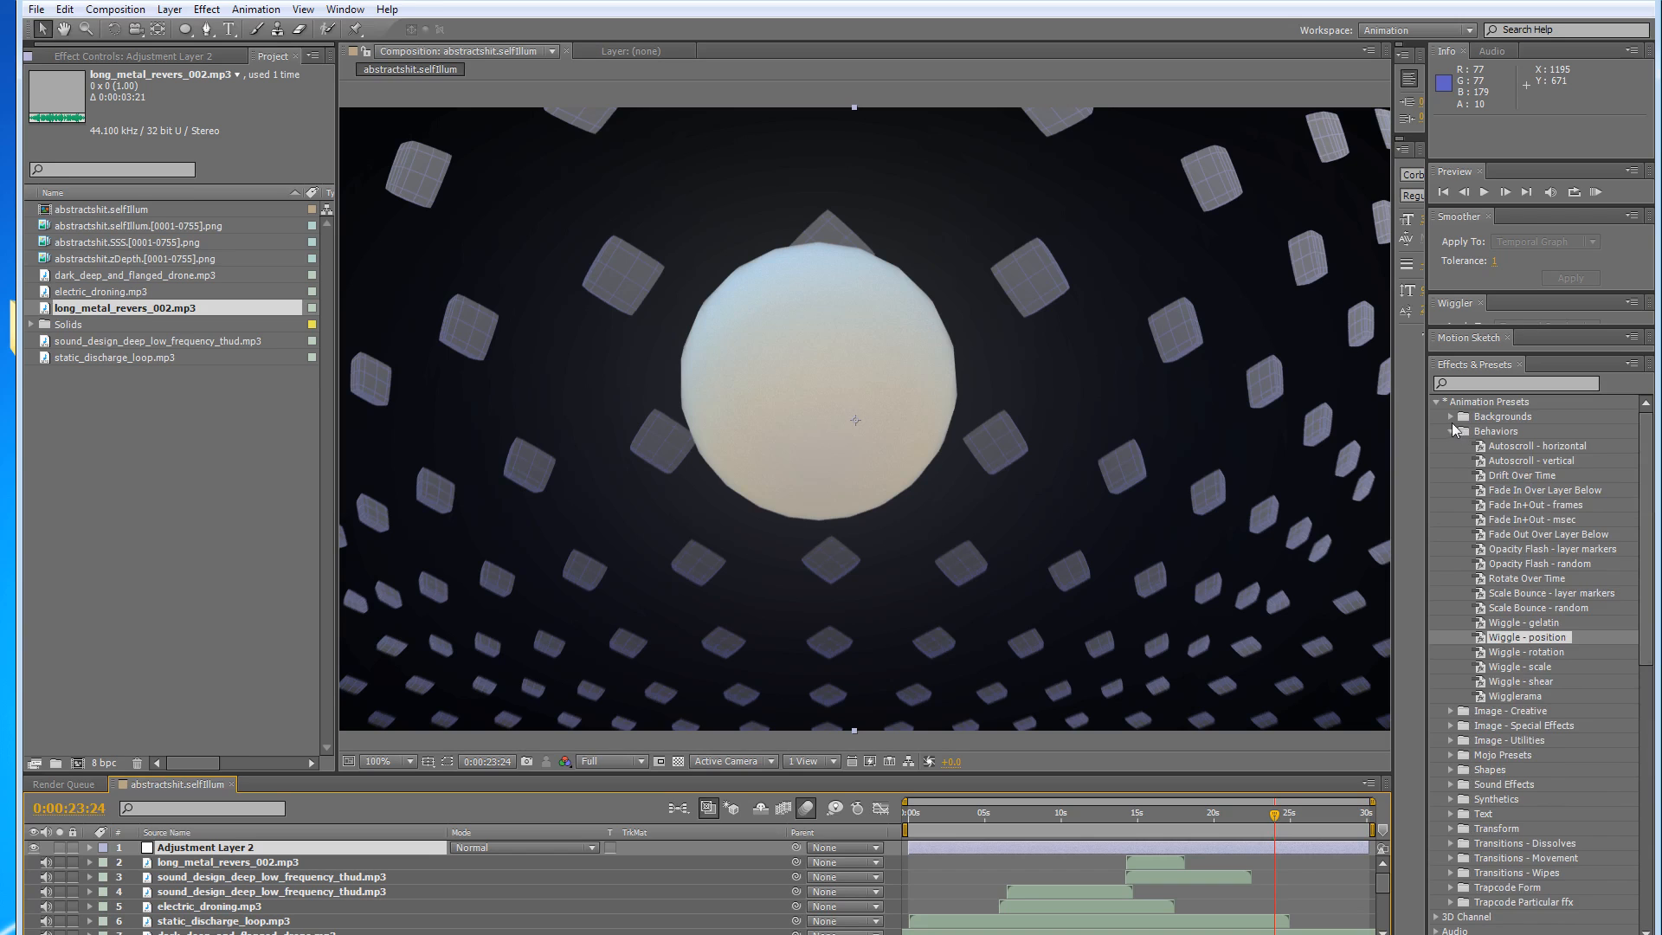
{"action": "left_click", "coordinate": [1451, 432]}
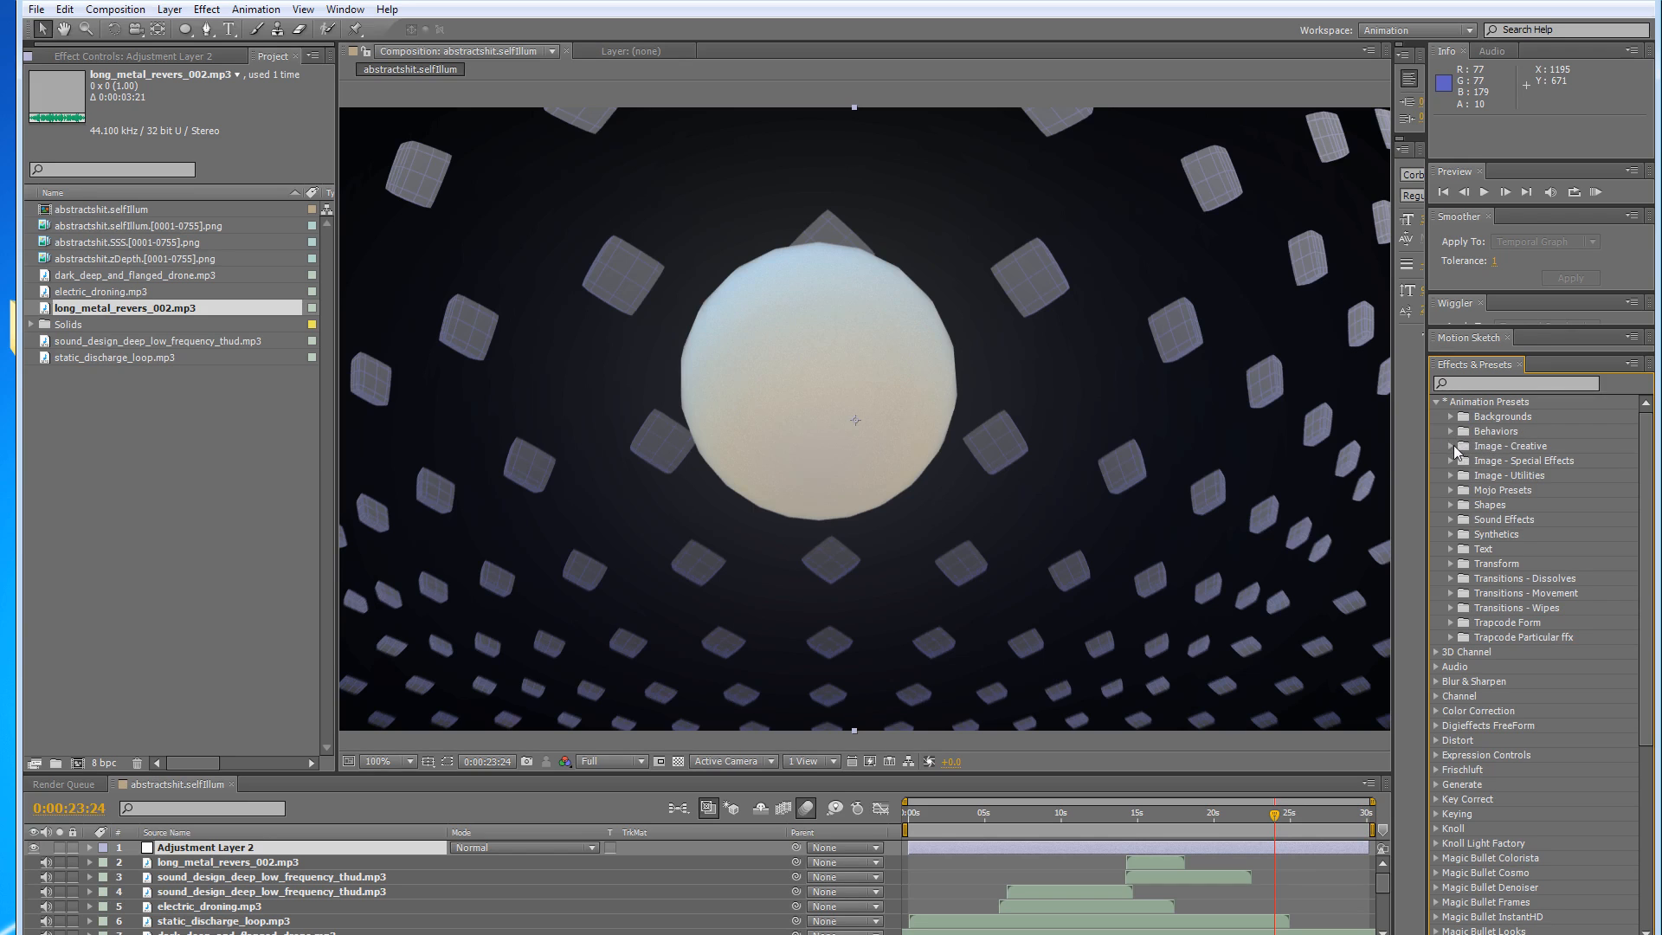
{"action": "left_click", "coordinate": [1450, 460]}
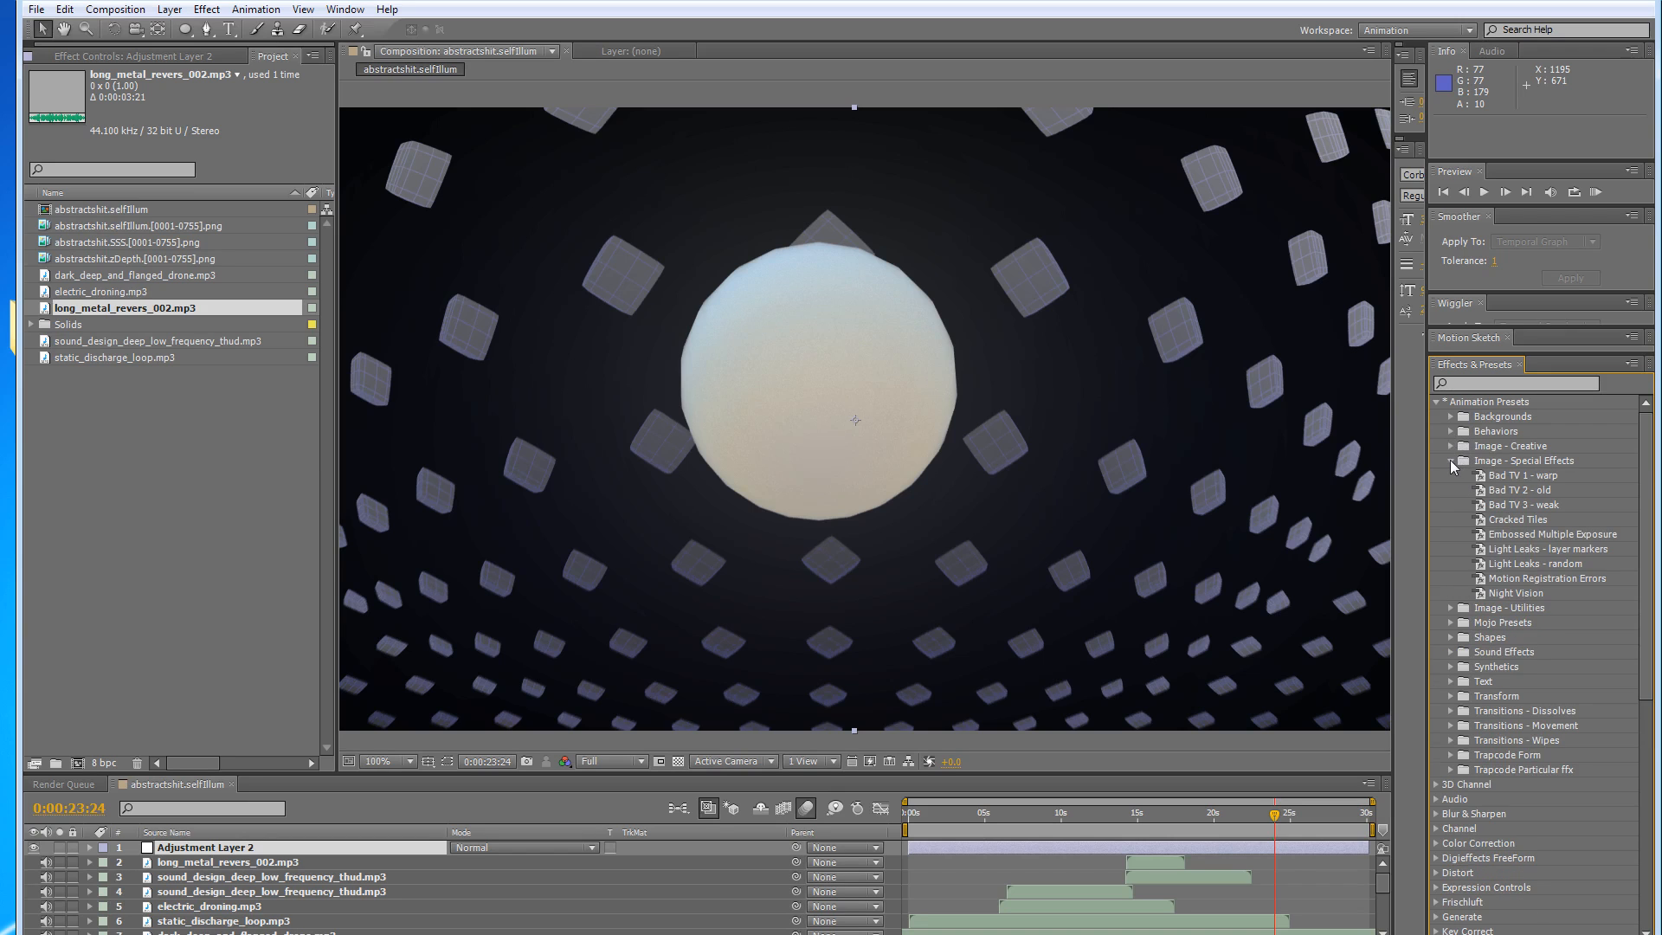
{"action": "left_click", "coordinate": [1489, 492]}
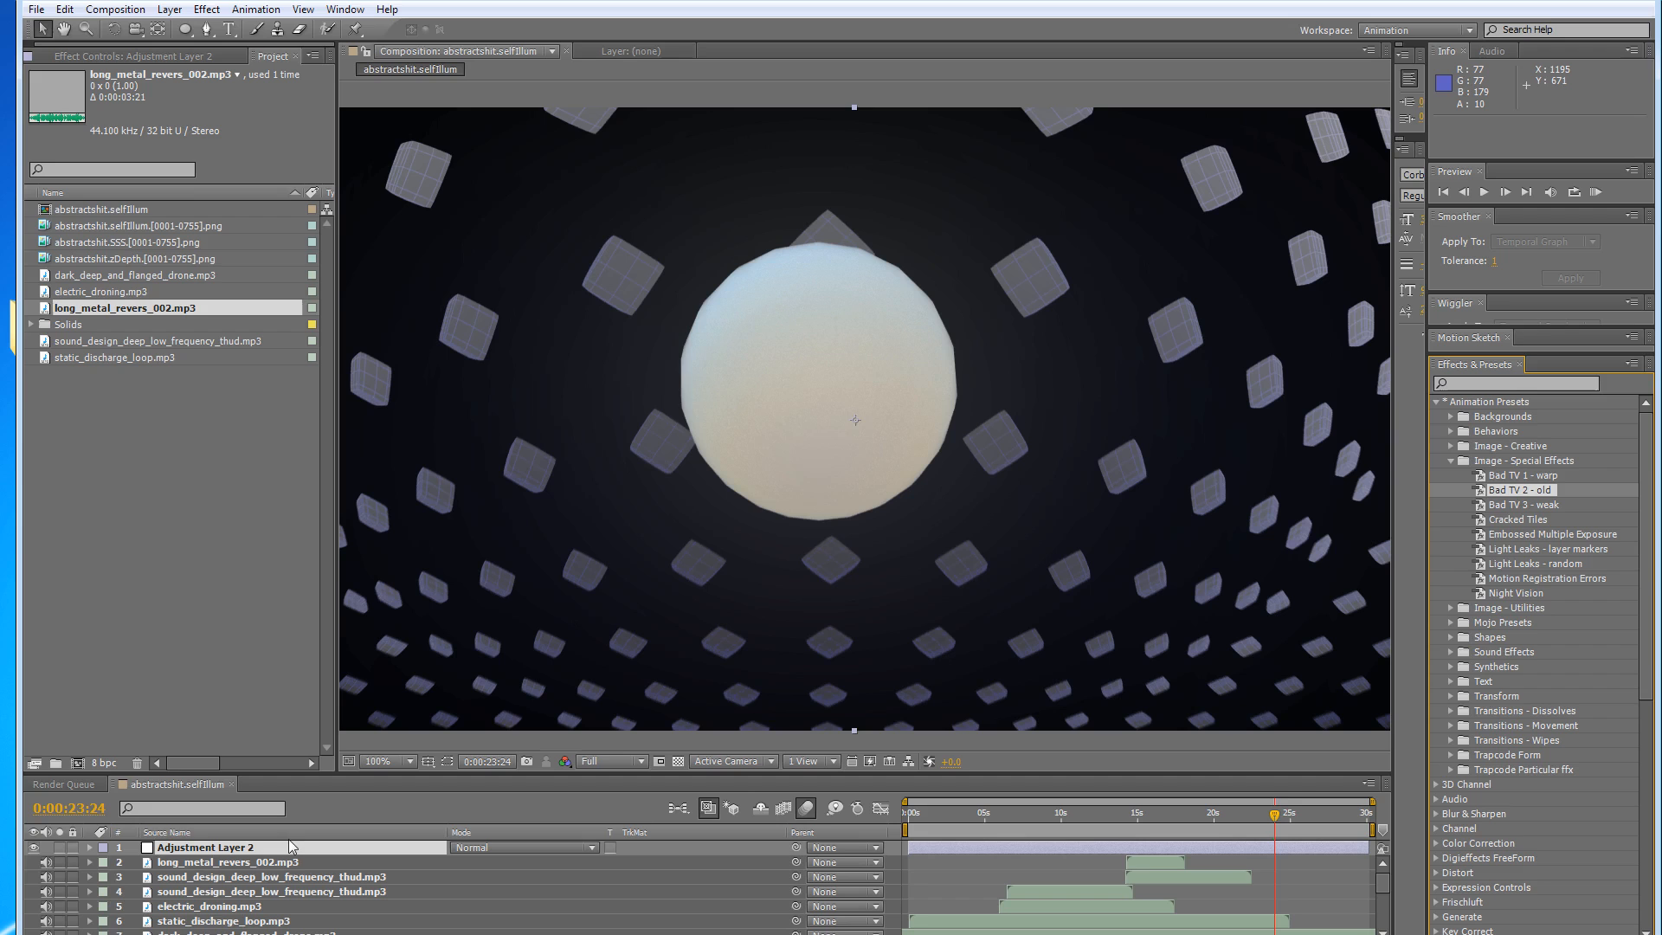
{"action": "left_click_drag", "start_coordinate": [291, 857], "coordinate": [291, 857]}
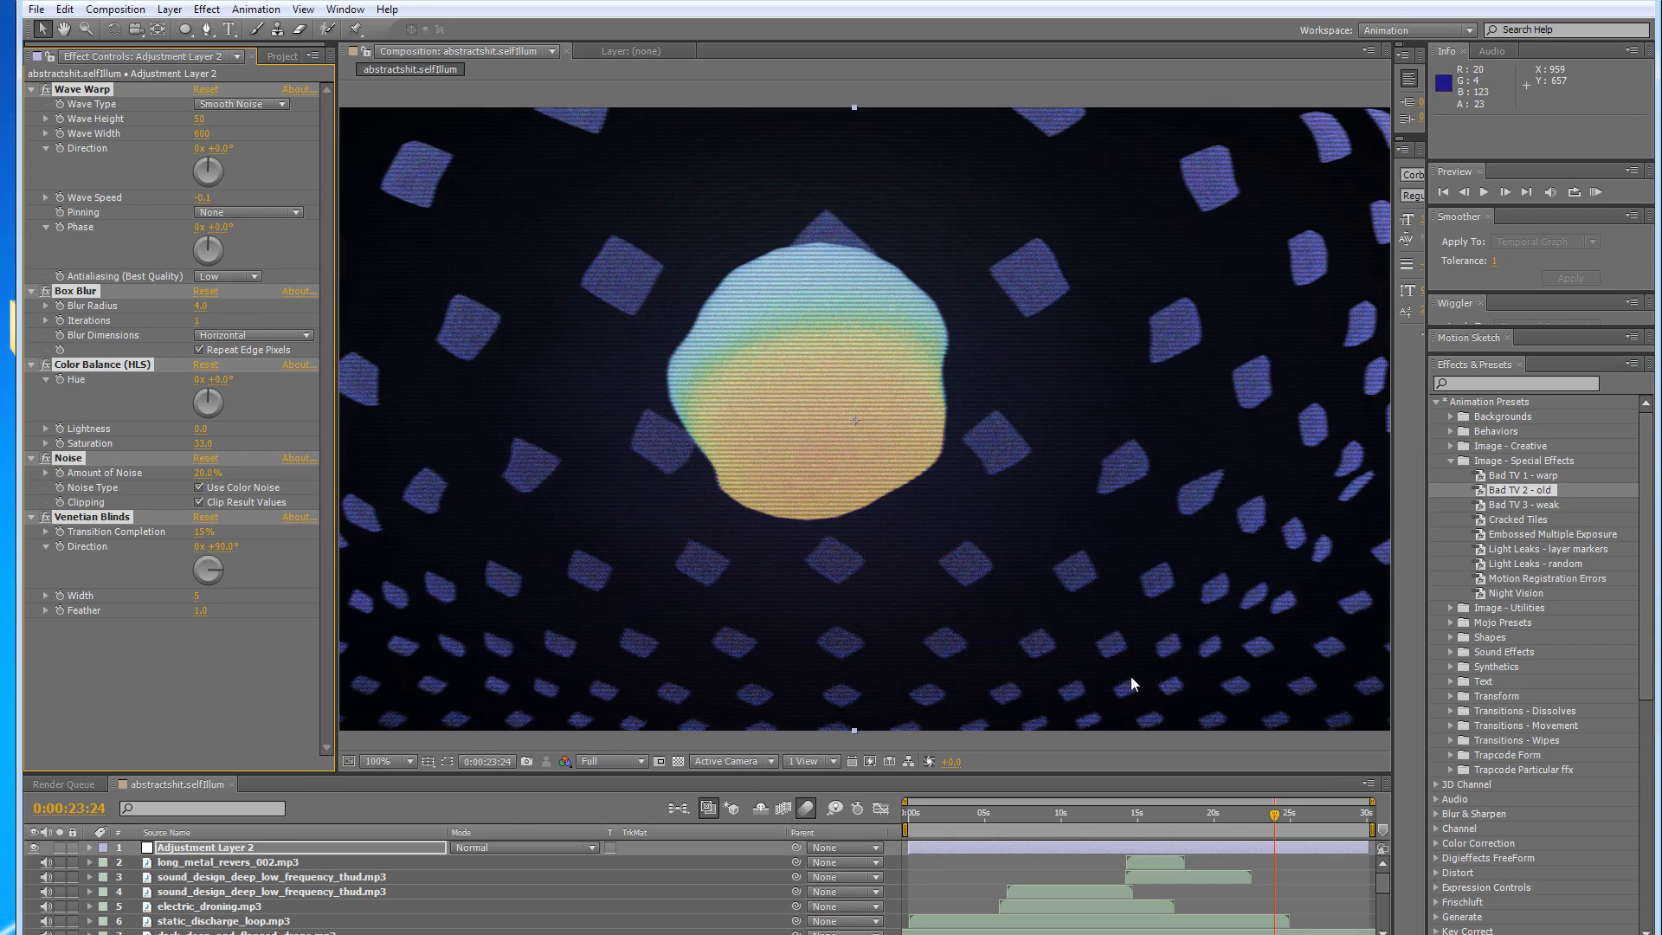
Preview the Bad TV distortion from 0:00:23:24 and scrub back to 0:00:19:14.
{"action": "key", "text": "space"}
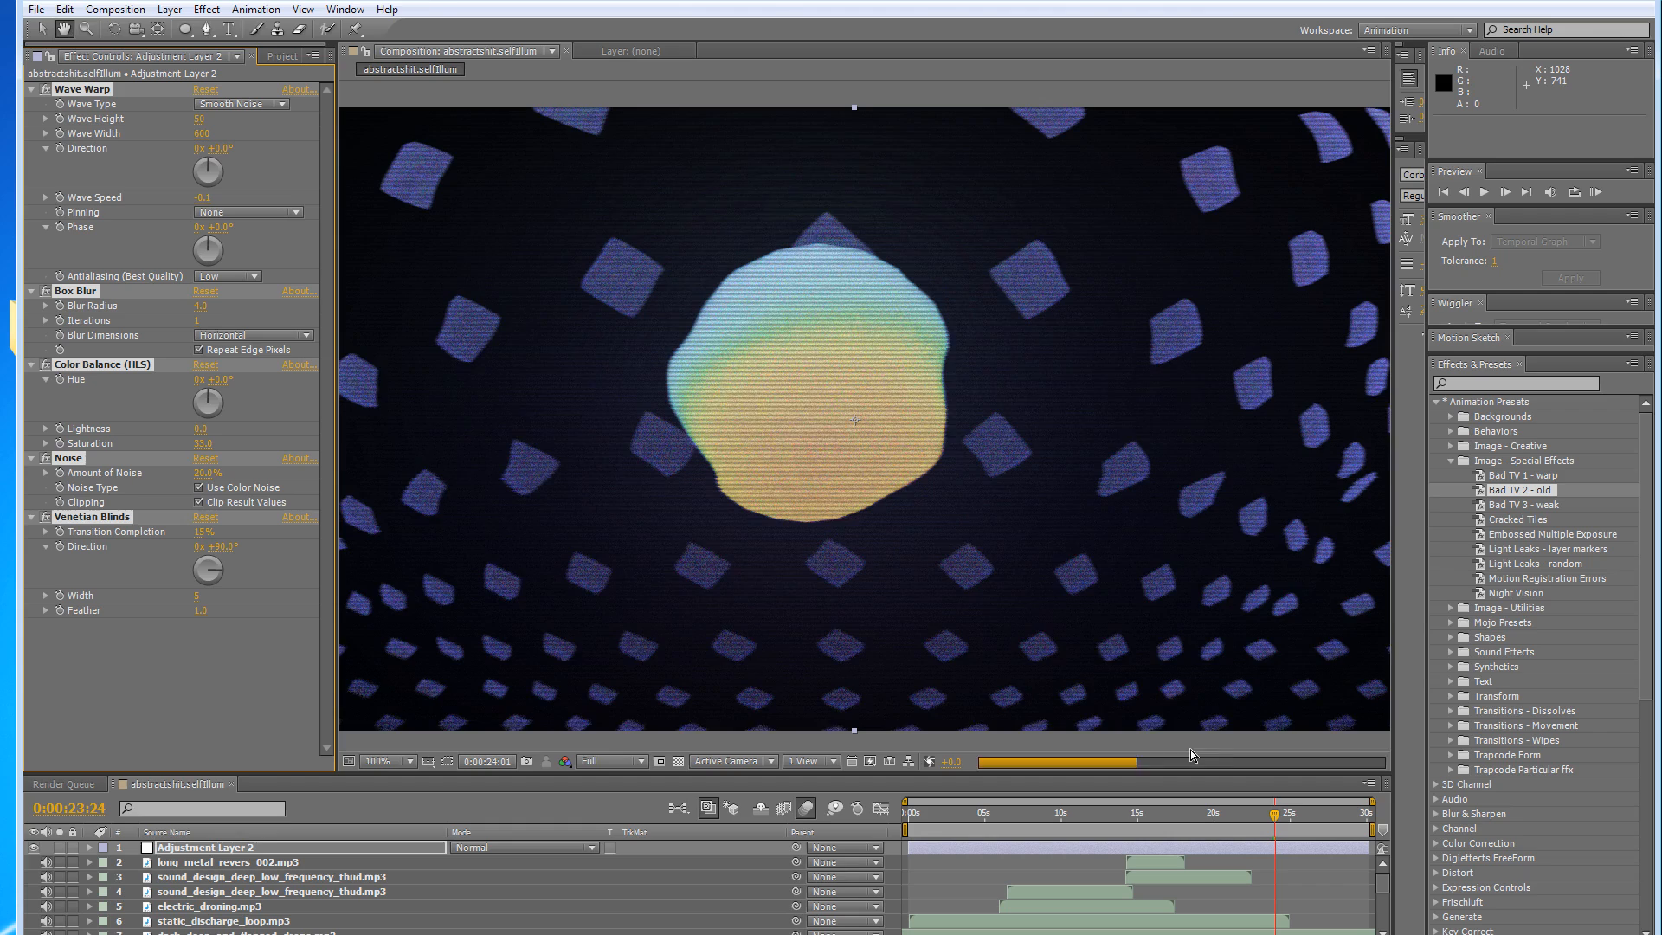
{"action": "left_click", "coordinate": [1272, 815]}
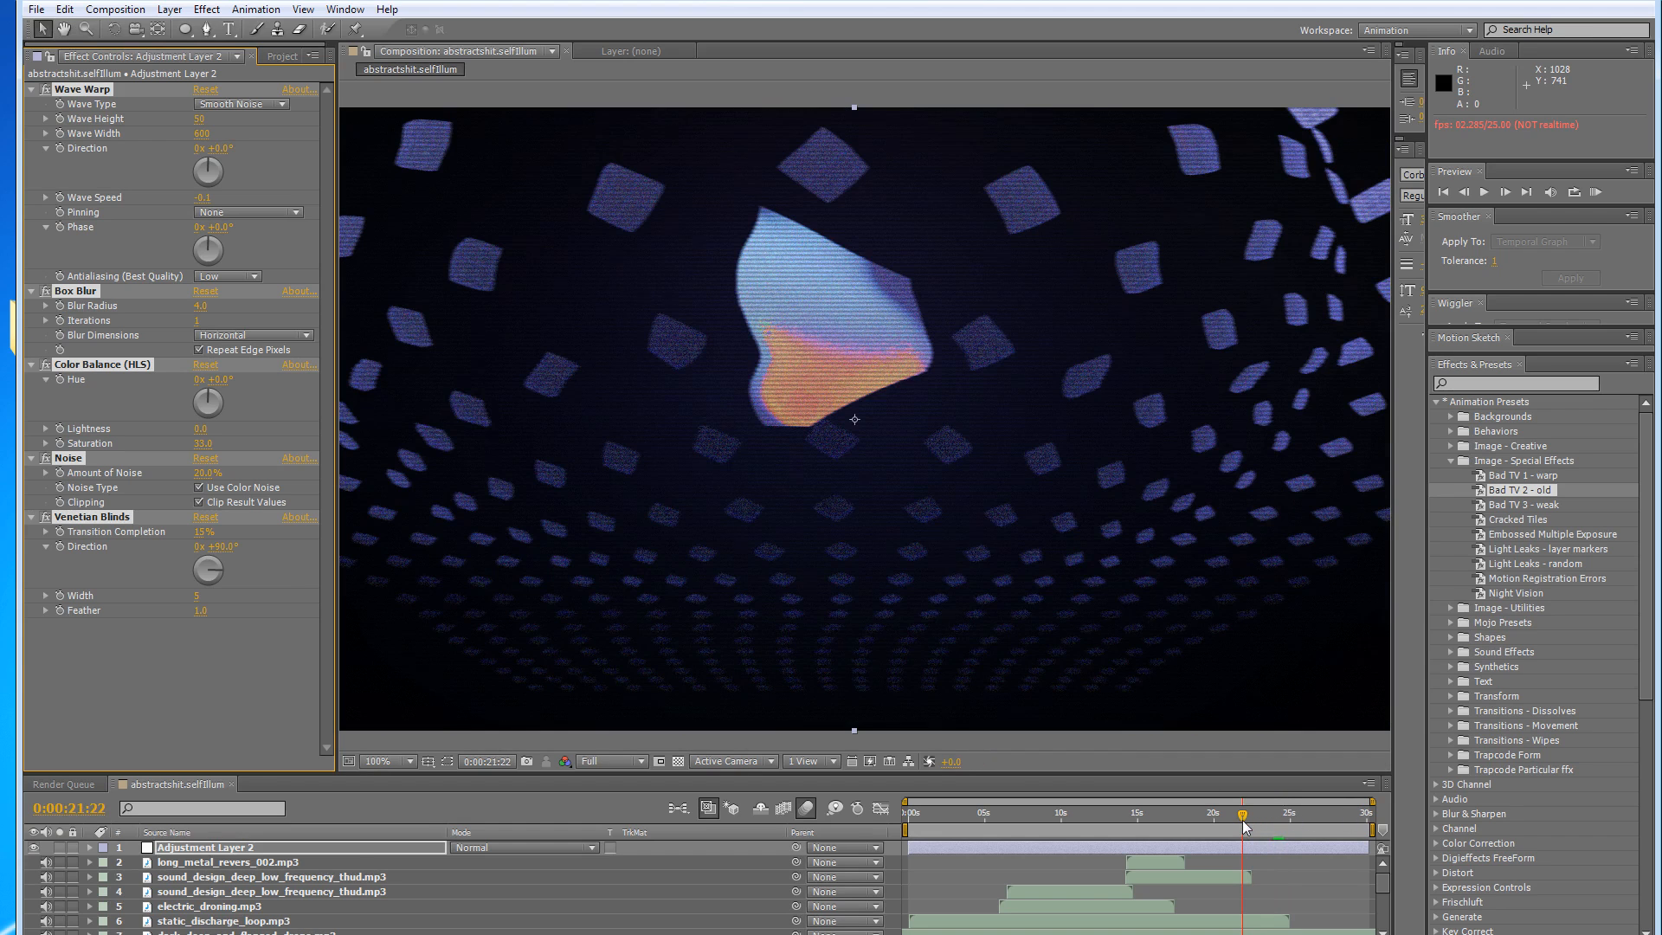
{"action": "left_click_drag", "start_coordinate": [1244, 827], "coordinate": [1211, 829]}
Keyframe the adjustment layer's opacity at 0% at 0:00:19:14 and at 100% a few frames on, at 0:00:19:17.
{"action": "left_click", "coordinate": [298, 850]}
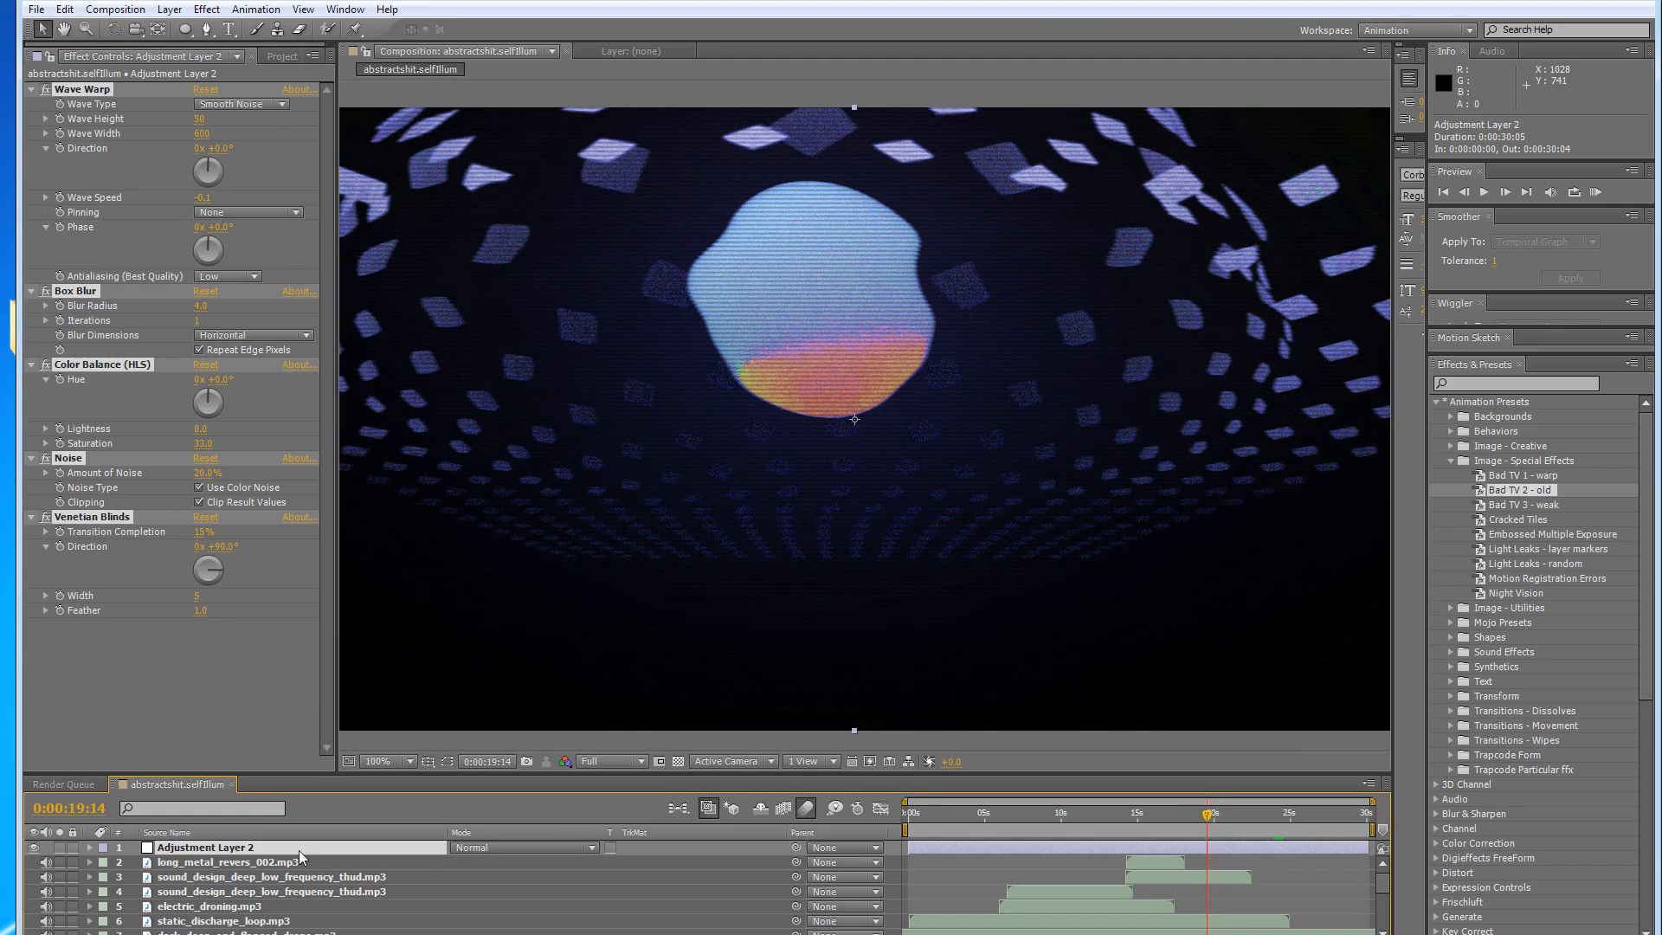
{"action": "key", "text": "t"}
{"action": "left_click_drag", "start_coordinate": [462, 865], "coordinate": [111, 871]}
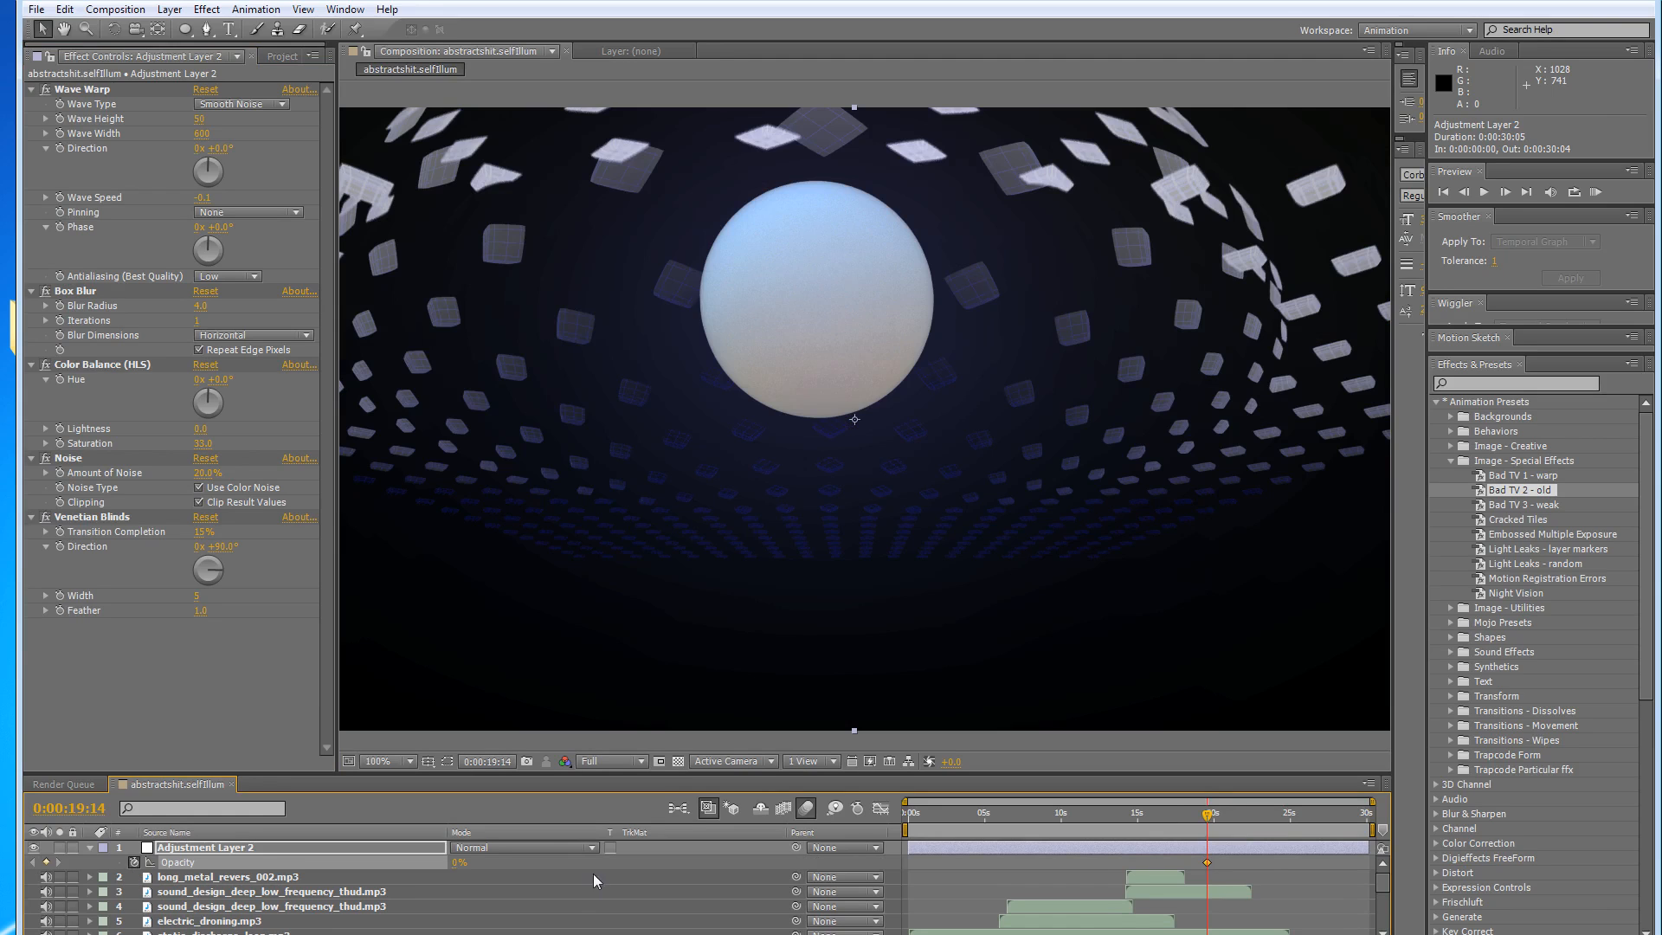
{"action": "key", "text": "Page_Down"}
{"action": "key", "text": "Page_Down"}
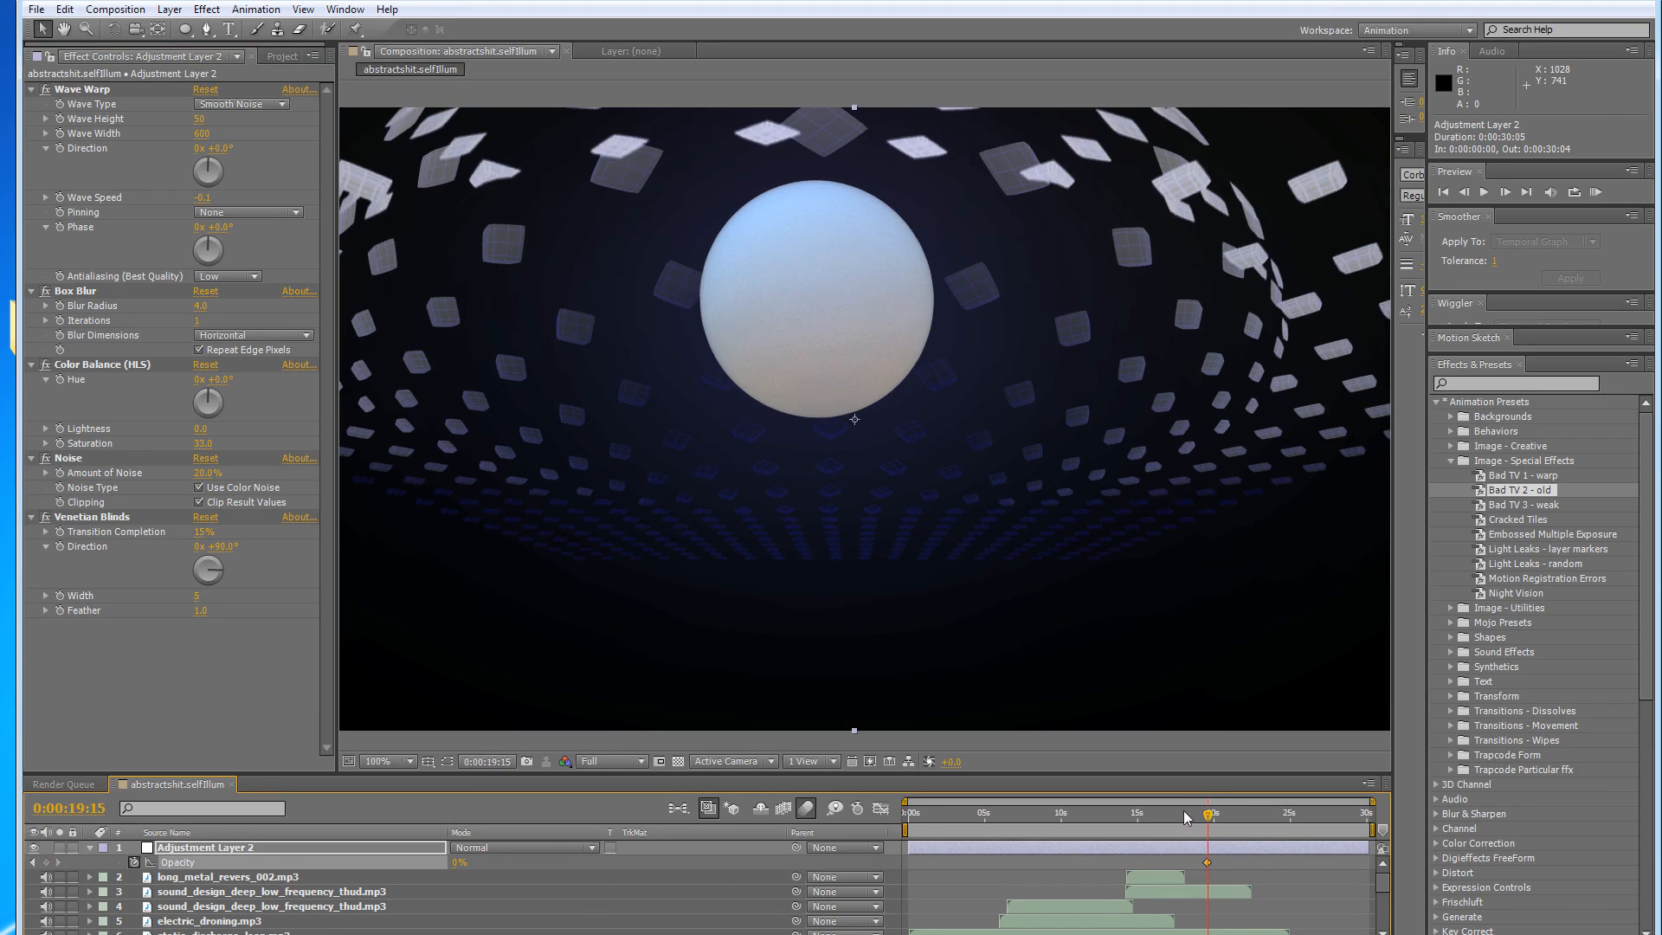
{"action": "key", "text": "Page_Down"}
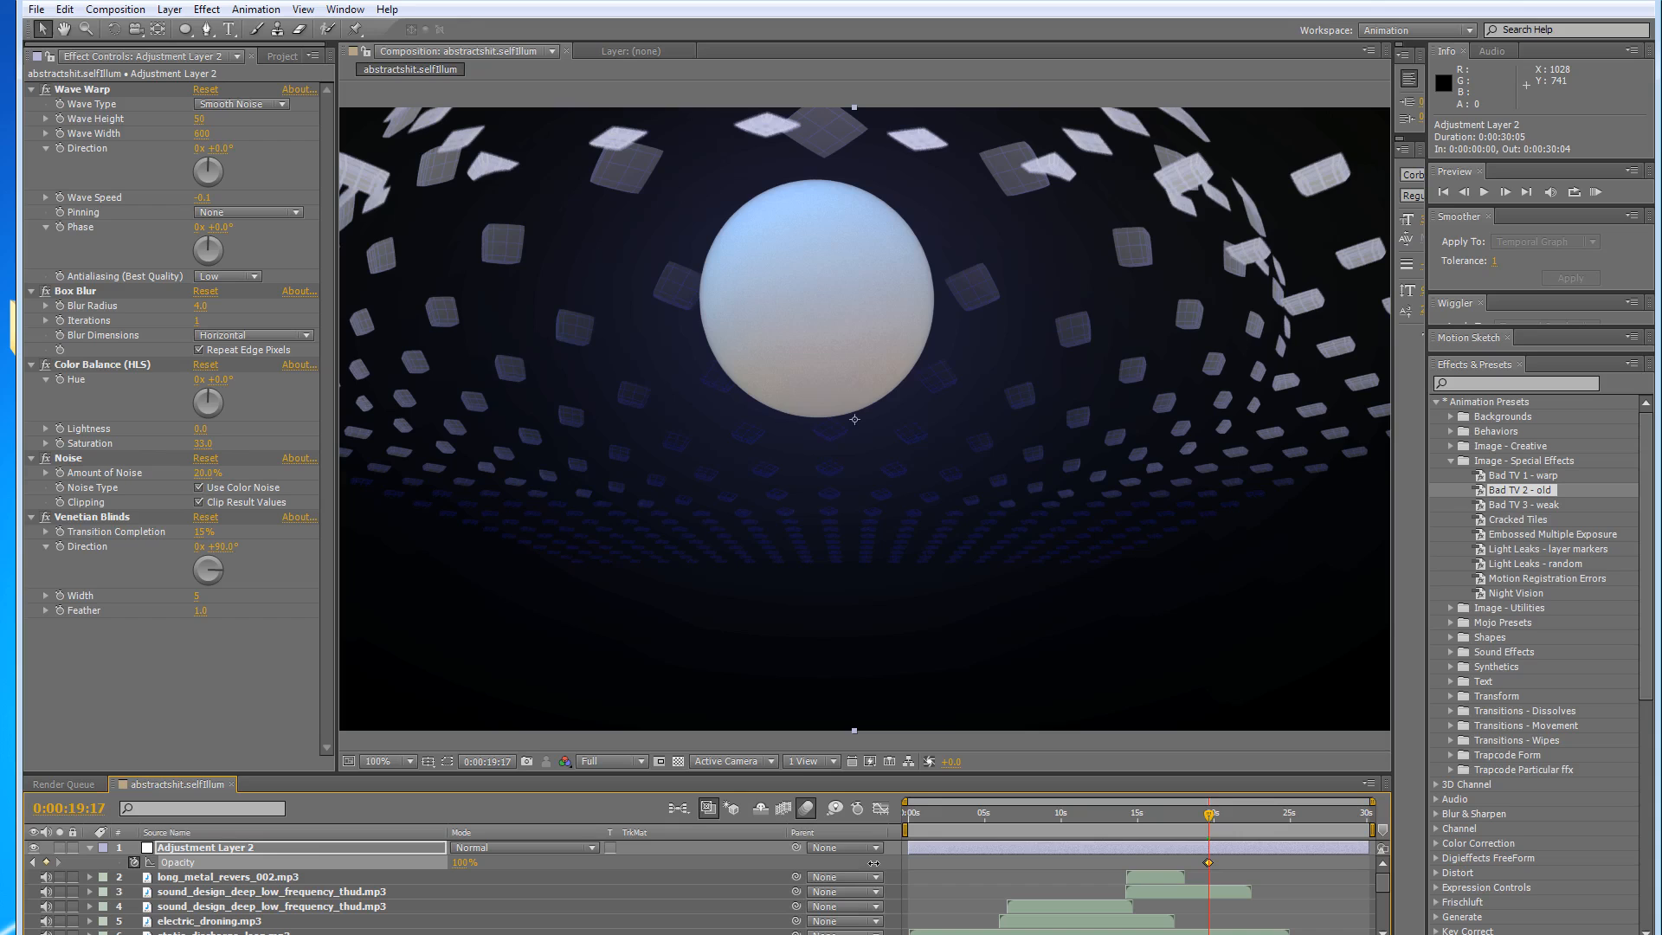
Start an opacity flicker on the adjustment layer at 0:00:21:16, with alternating low and high opacity keyframes up to 0:00:21:21.
{"action": "left_click_drag", "start_coordinate": [1212, 815], "coordinate": [1238, 817]}
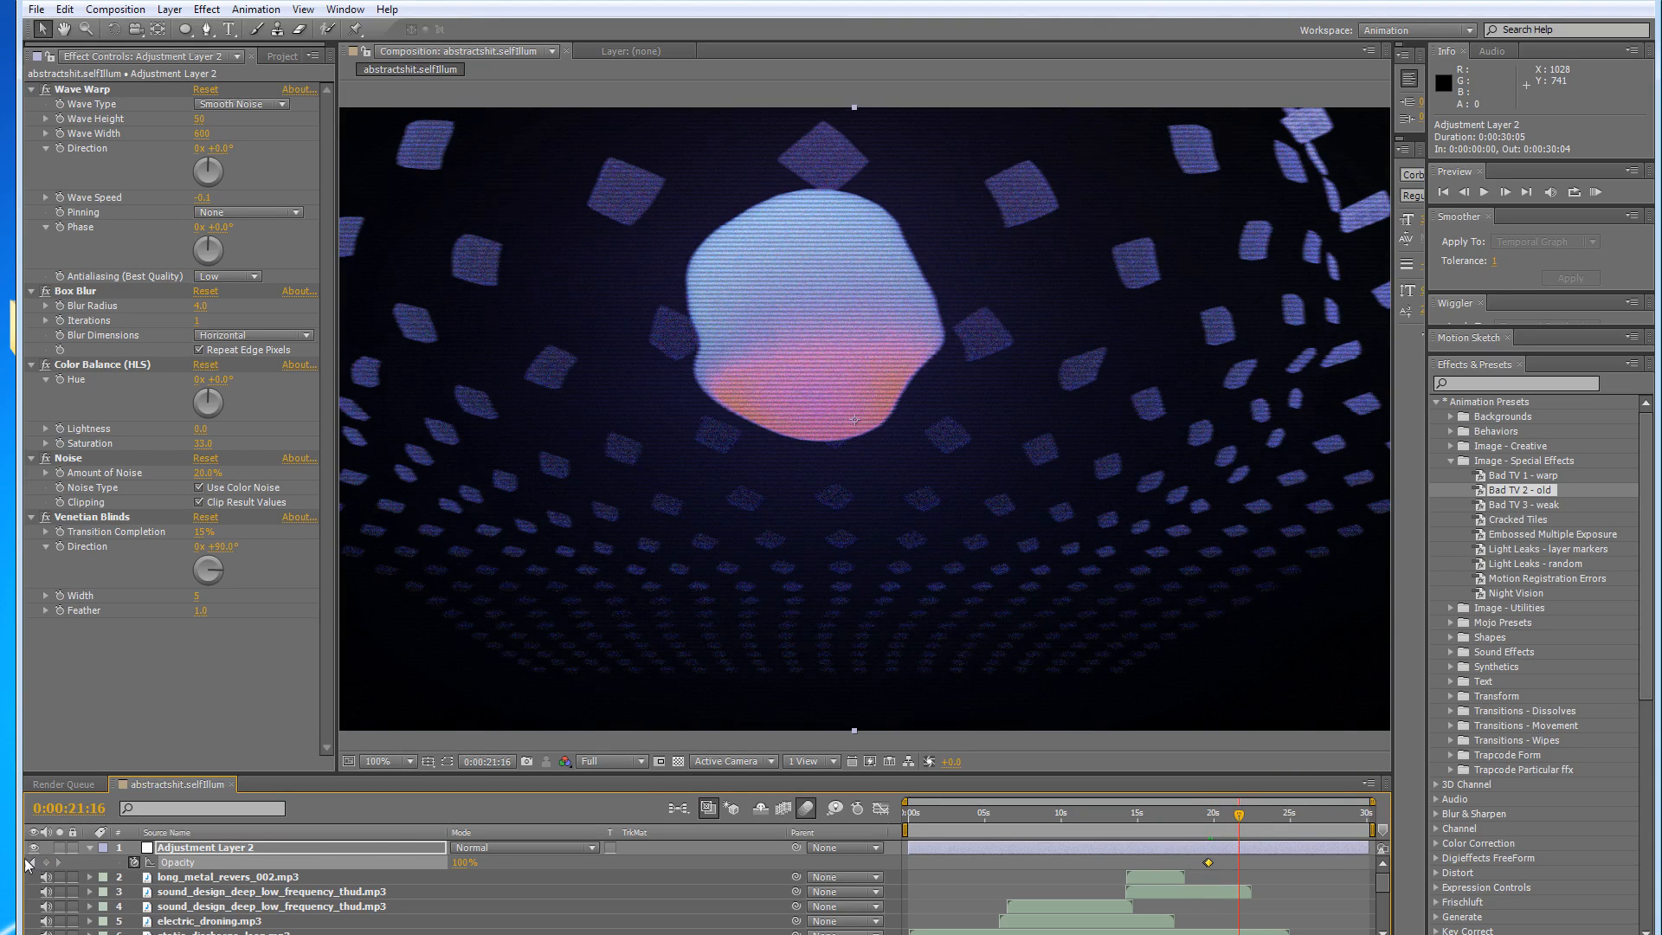
{"action": "key", "text": "Page_Down"}
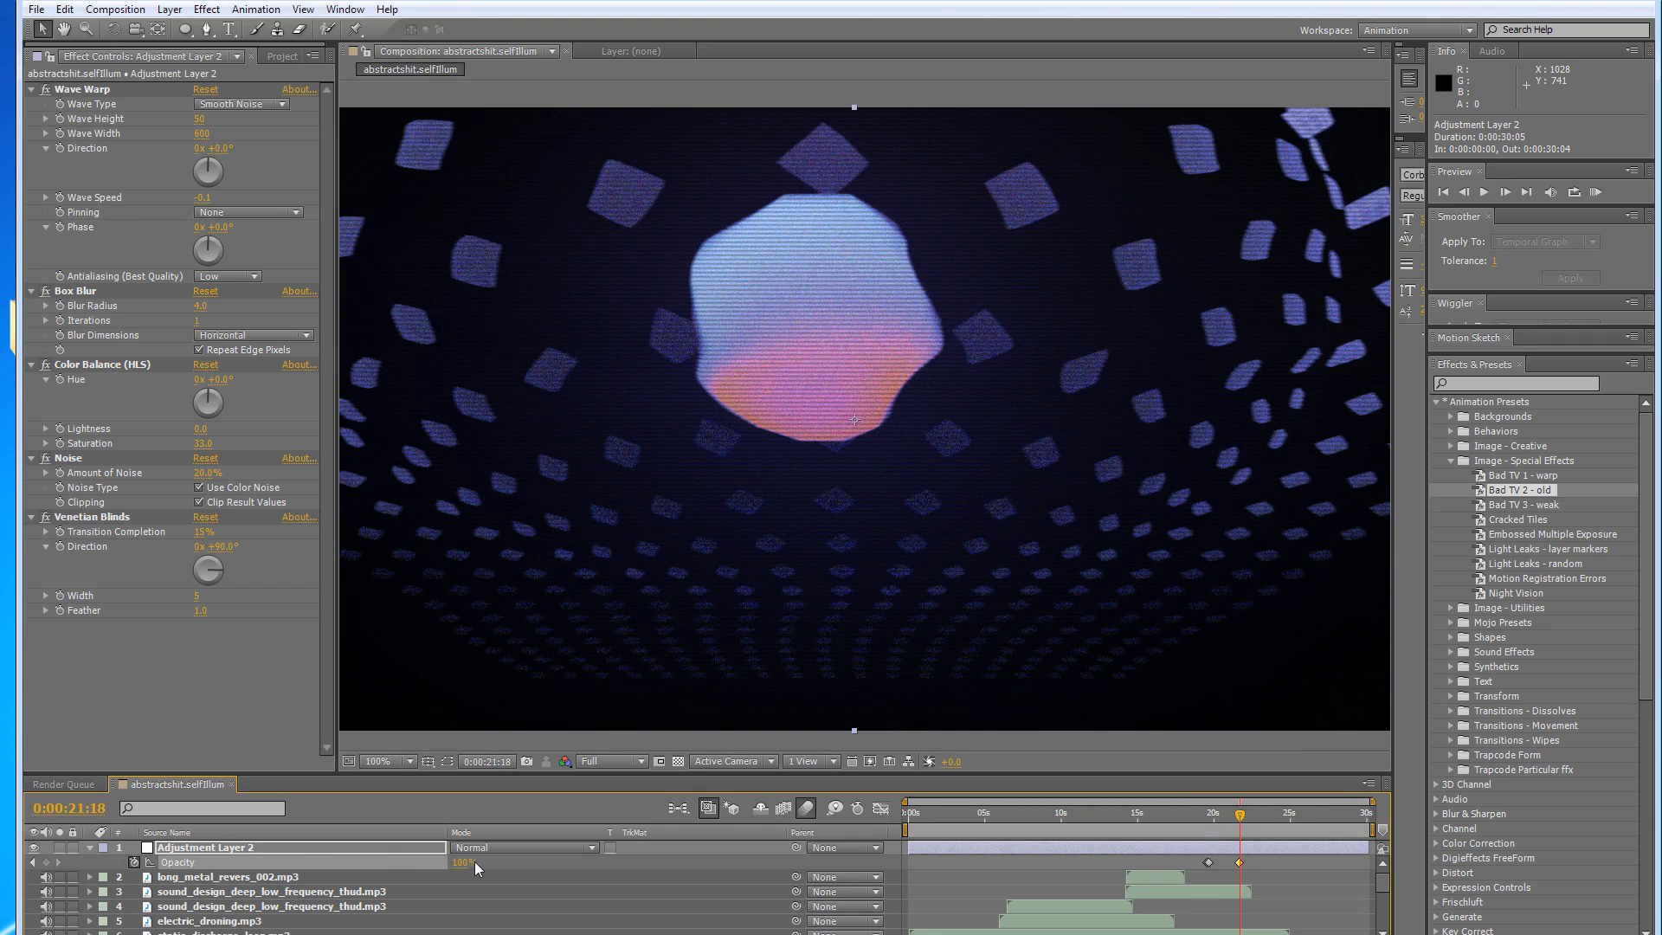
{"action": "left_click_drag", "start_coordinate": [171, 864], "coordinate": [164, 864]}
{"action": "key", "text": "Page_Down"}
{"action": "key", "text": "Page_Down"}
{"action": "key", "text": "Page_Down"}
{"action": "left_click_drag", "start_coordinate": [461, 864], "coordinate": [603, 863]}
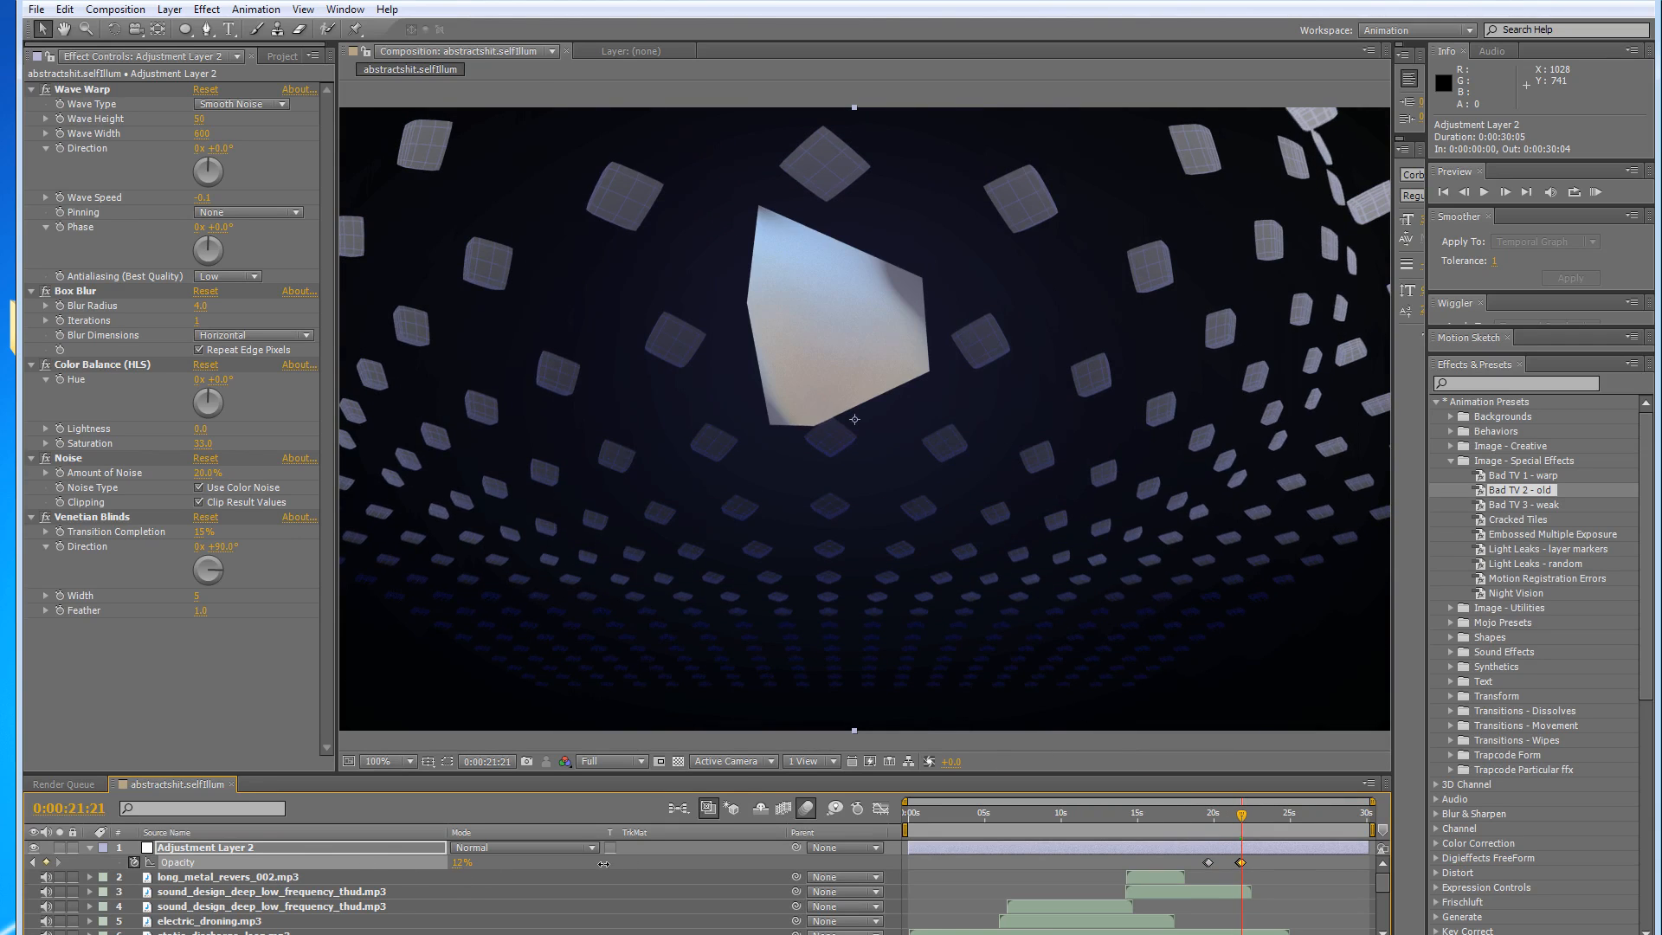
{"action": "left_click_drag", "start_coordinate": [804, 862], "coordinate": [801, 863]}
Continue the adjustment layer's opacity flicker with keyframes from 0:00:21:23 to 0:00:22:07, ending at 0%.
{"action": "key", "text": "Page_Down"}
{"action": "key", "text": "Page_Down"}
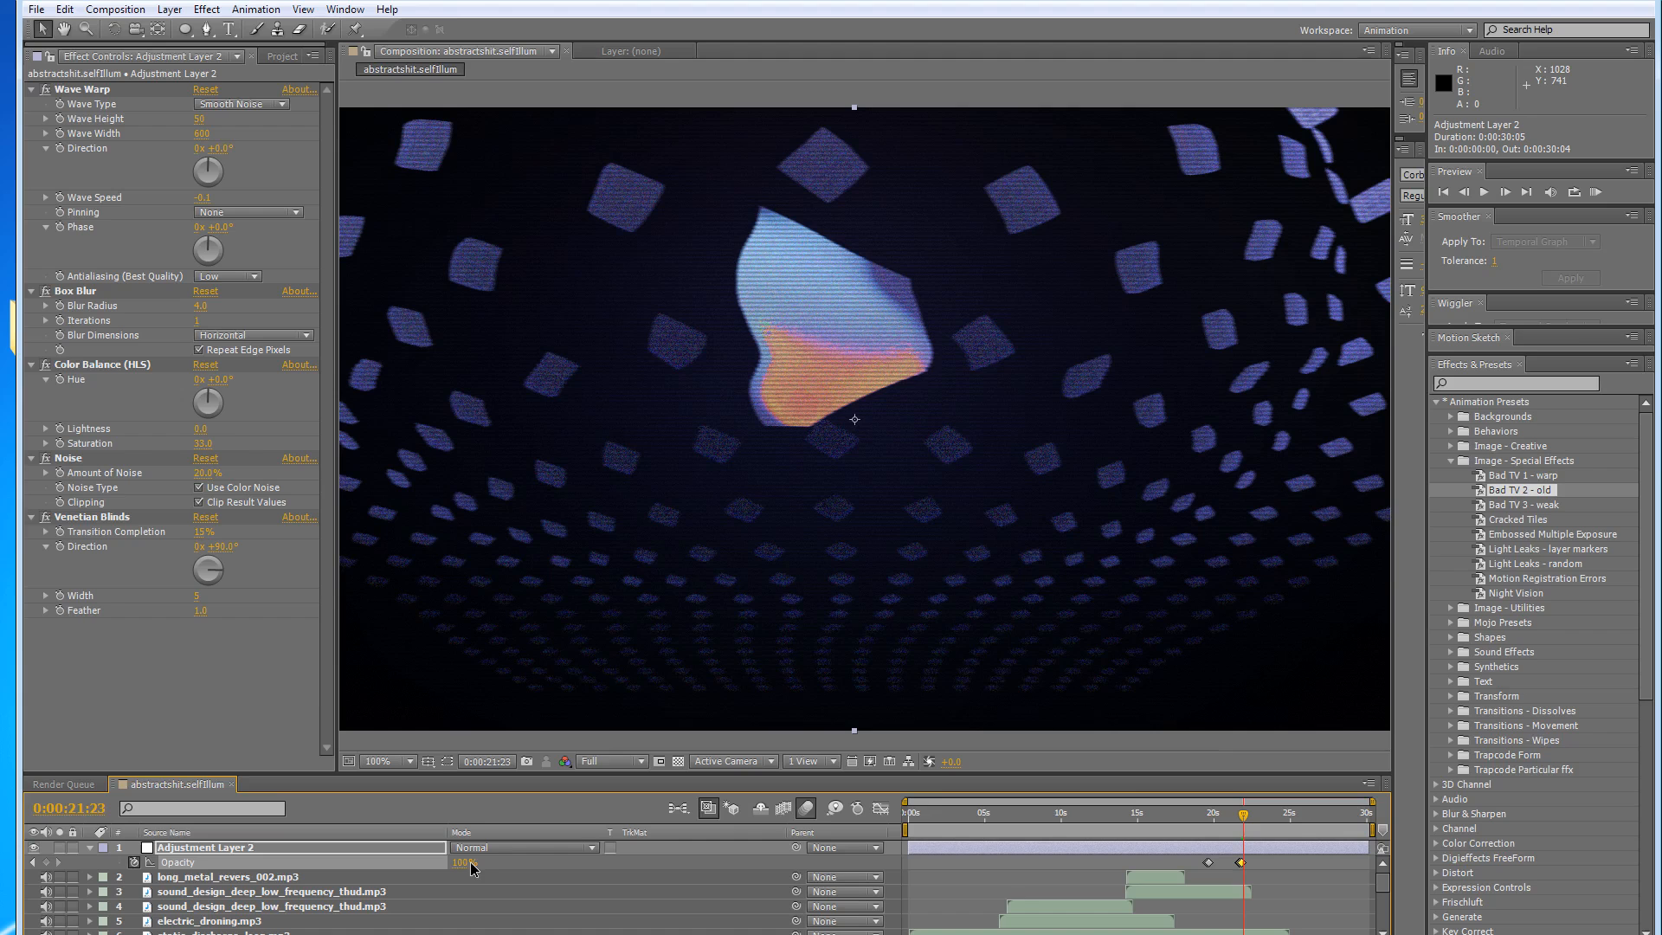
{"action": "left_click_drag", "start_coordinate": [467, 863], "coordinate": [354, 880]}
{"action": "key", "text": "Page_Down"}
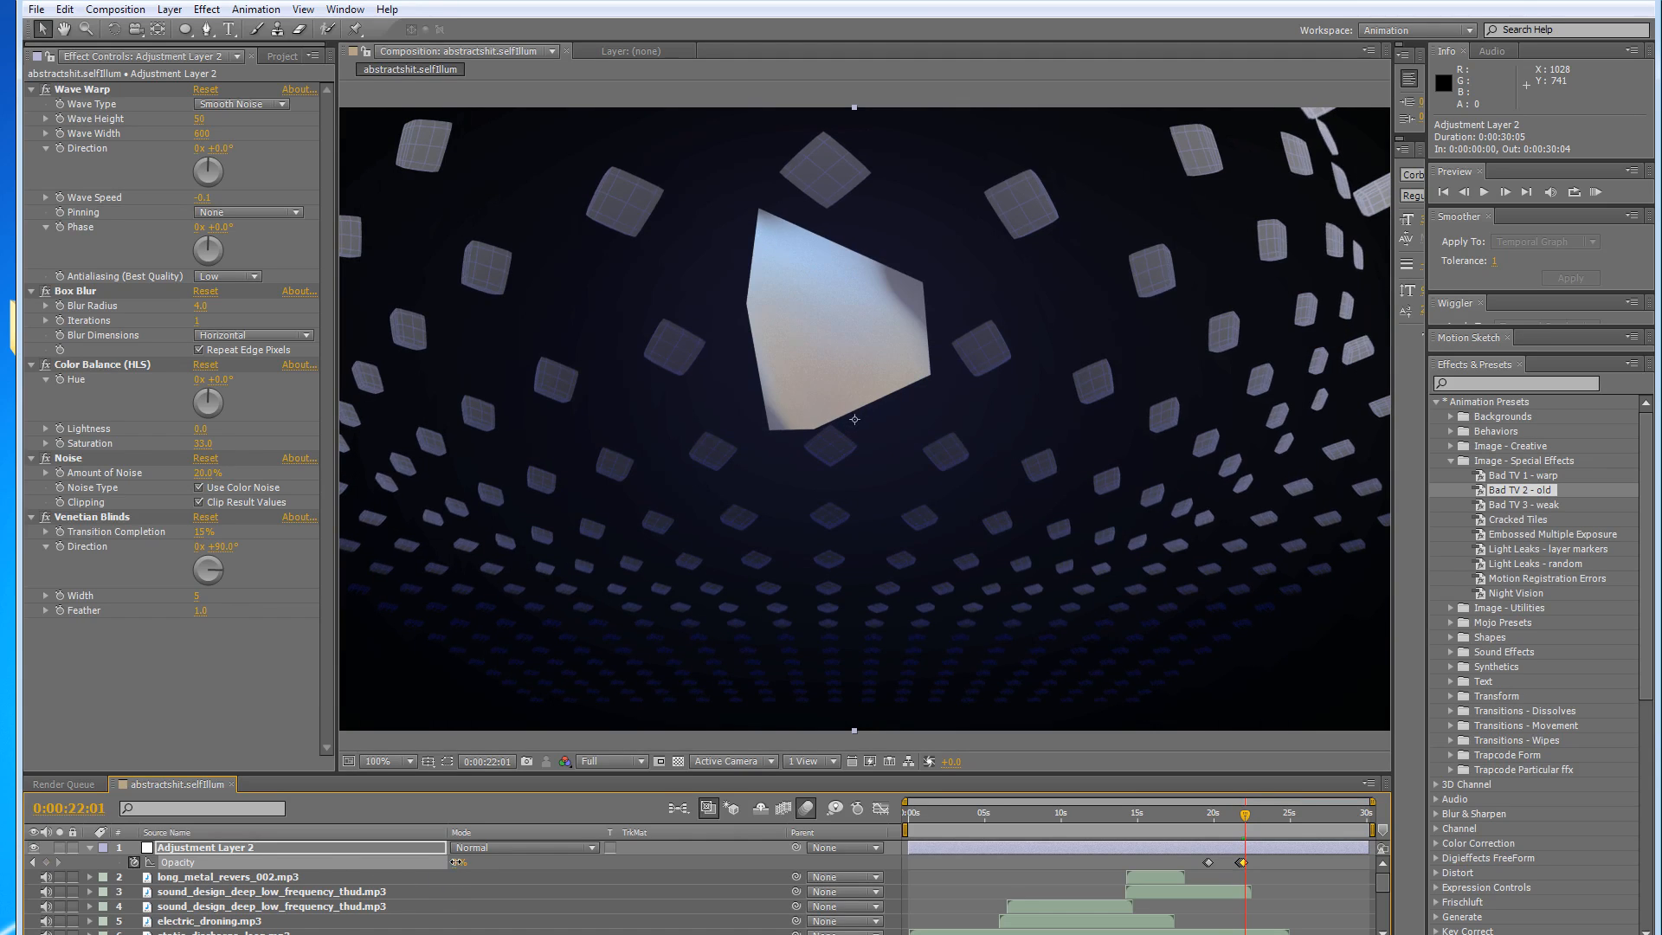
{"action": "key", "text": "Page_Down"}
{"action": "left_click_drag", "start_coordinate": [465, 864], "coordinate": [2, 876]}
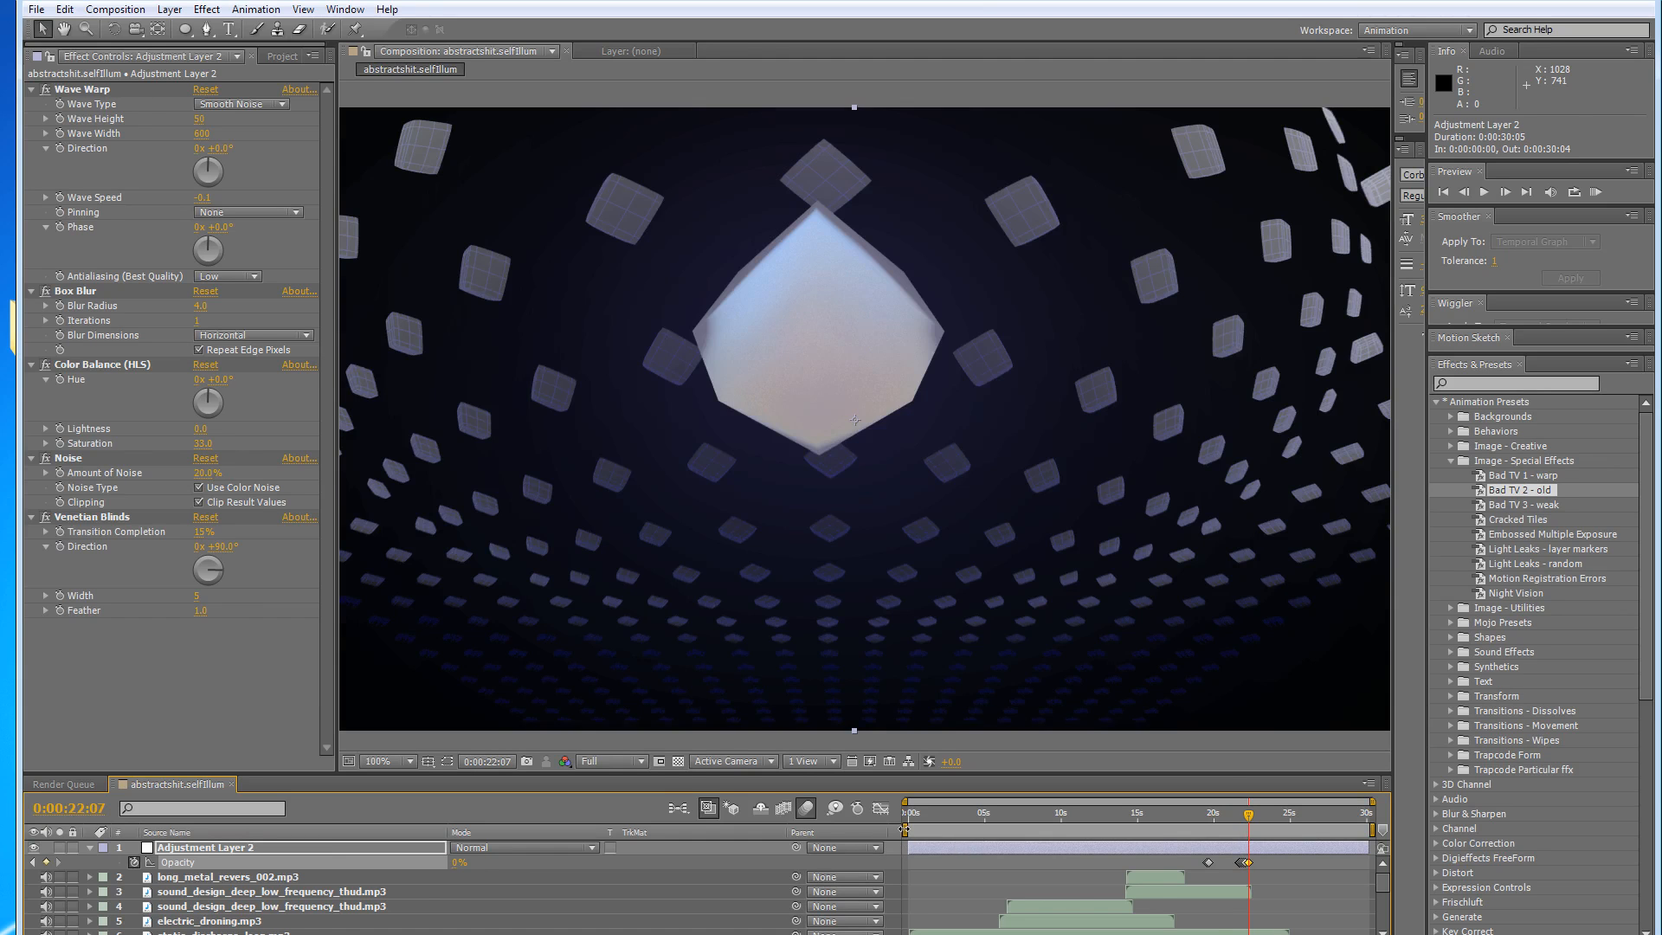
Set the work area to start at 0:00:17:13 and RAM-preview the flickering distortion with sound.
{"action": "left_click_drag", "start_coordinate": [904, 829], "coordinate": [1170, 829]}
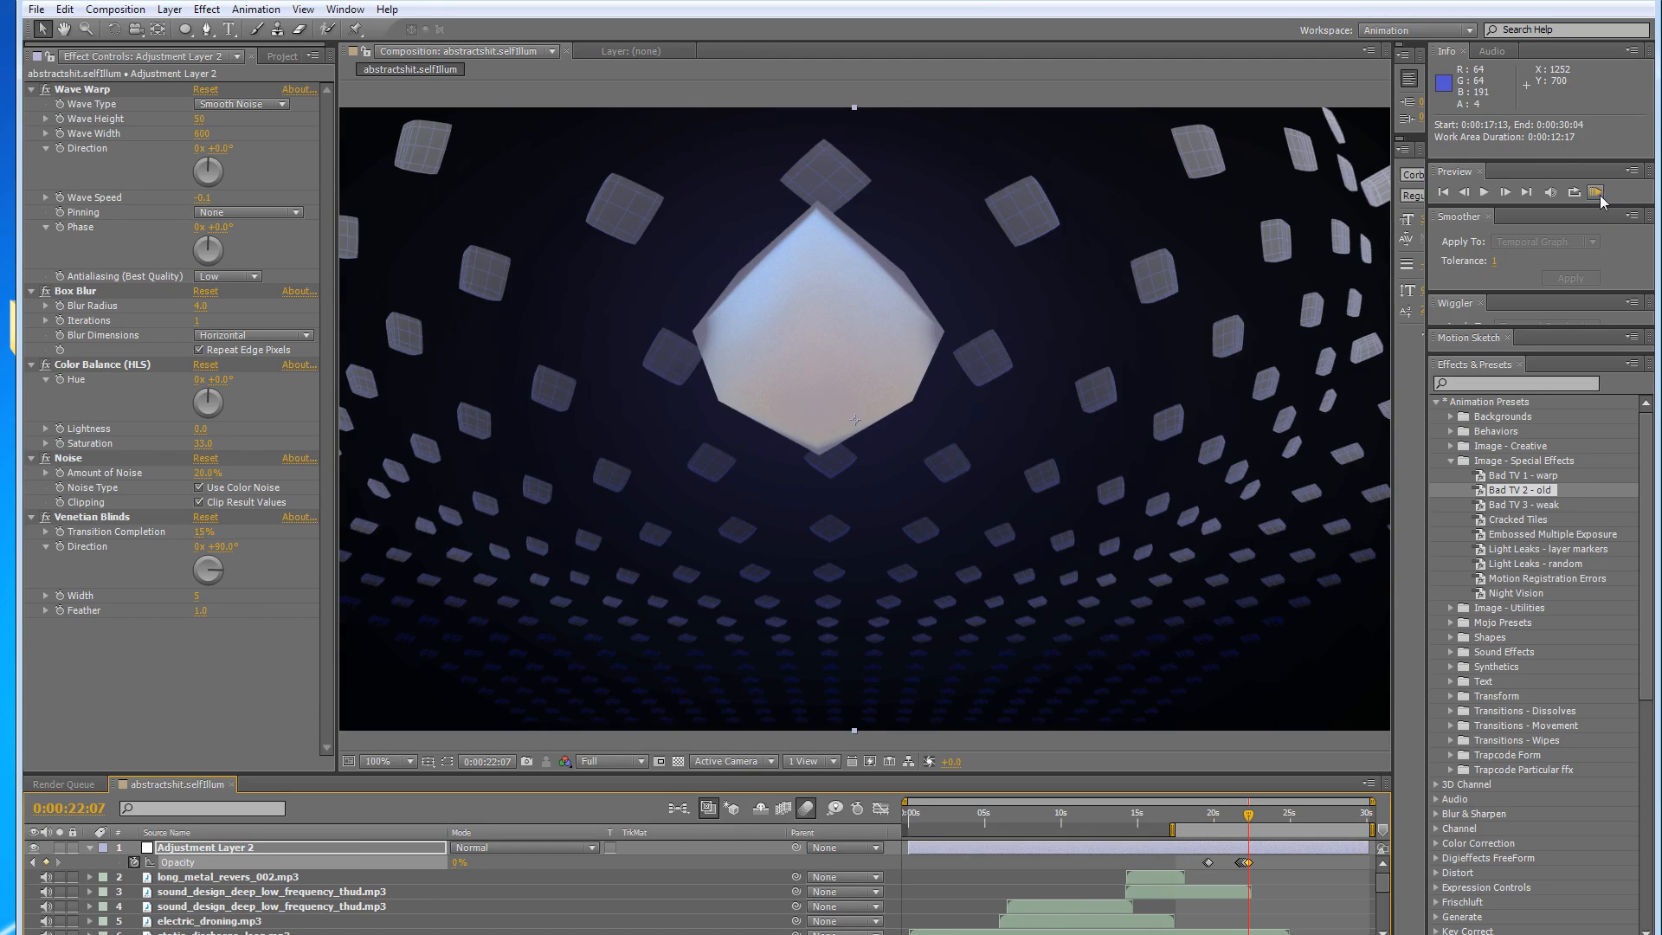
{"action": "left_click", "coordinate": [1597, 193]}
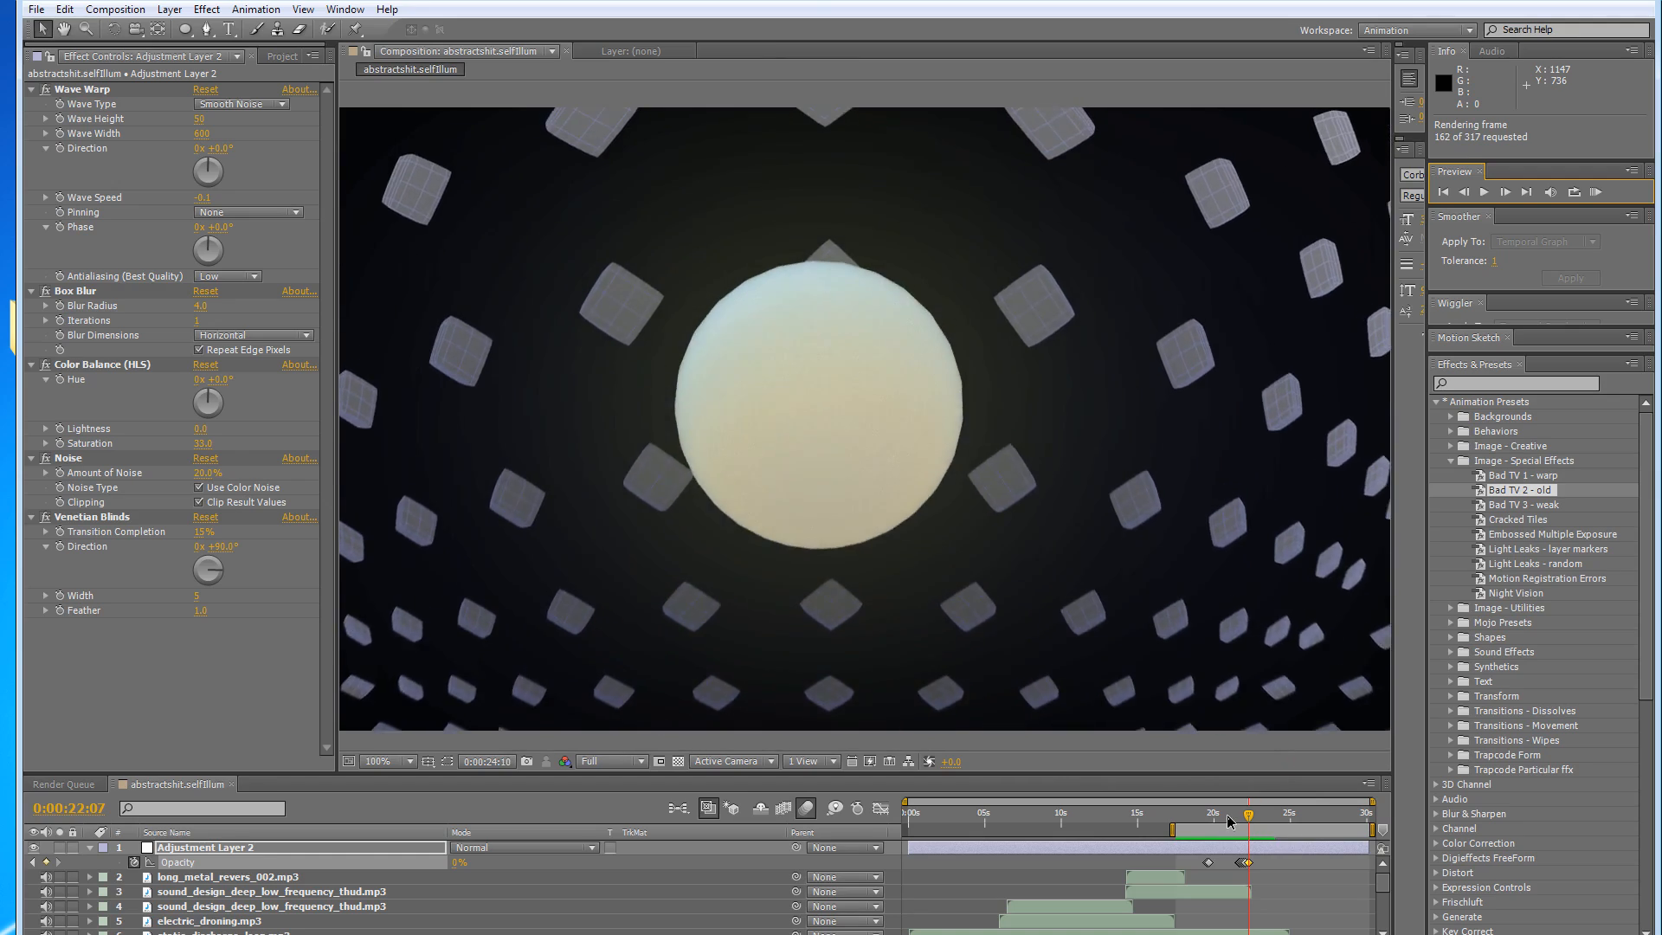
{"action": "key", "text": "space"}
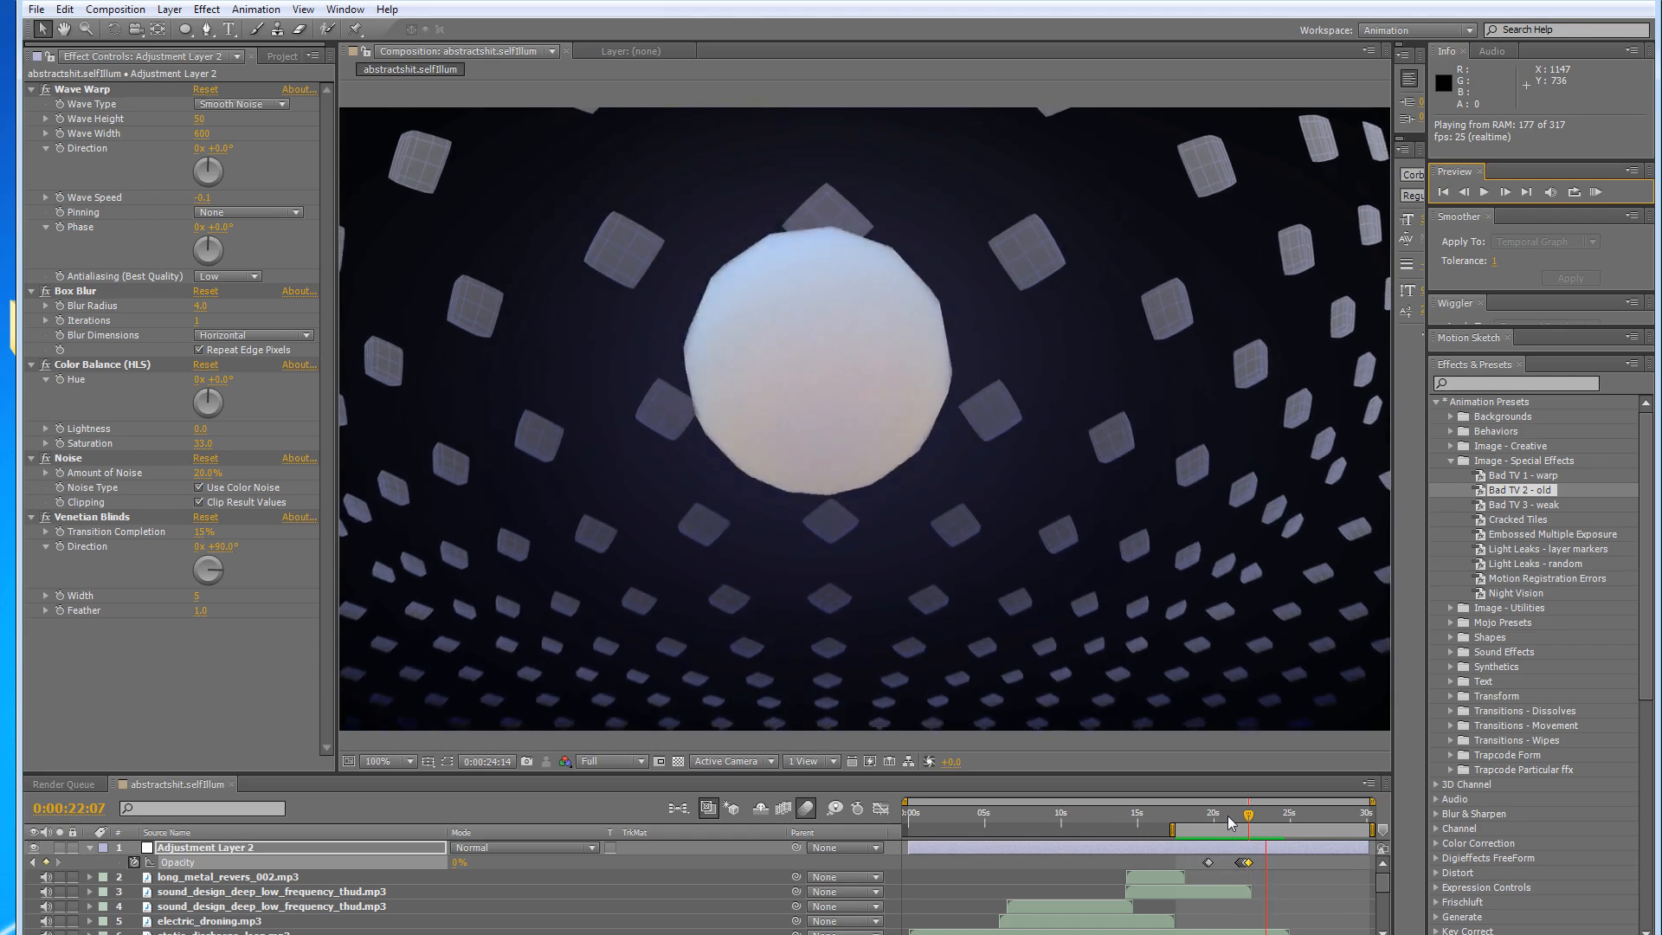
{"action": "key", "text": "space"}
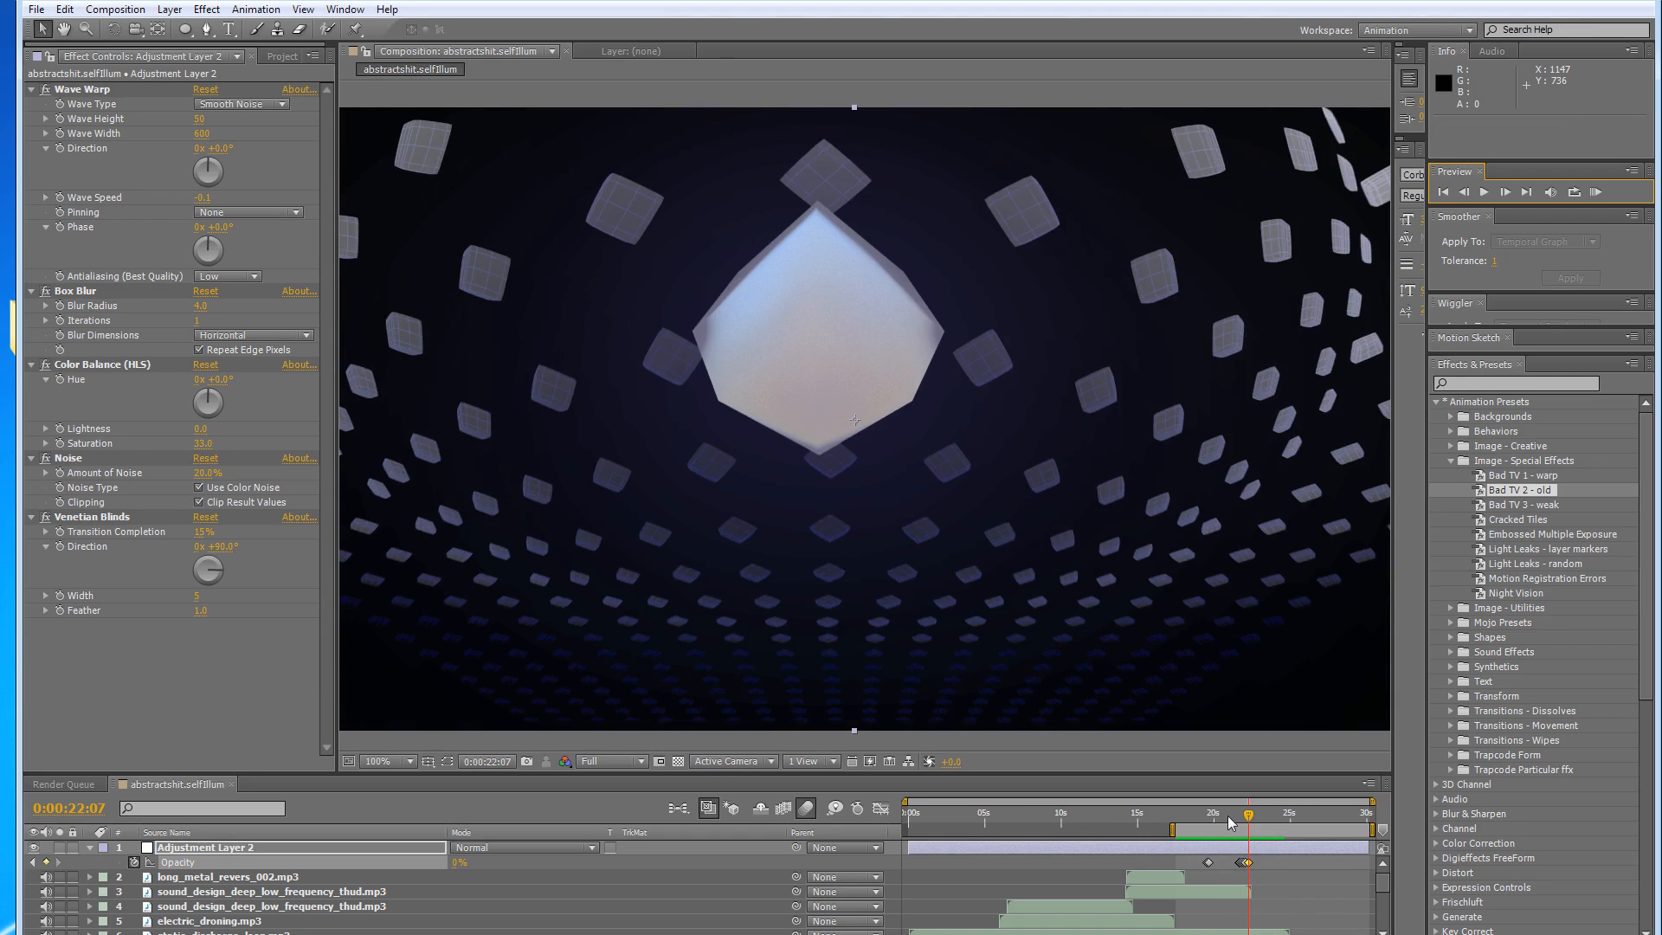
{"action": "left_click_drag", "start_coordinate": [1225, 817], "coordinate": [1192, 815]}
{"action": "left_click", "coordinate": [1595, 192]}
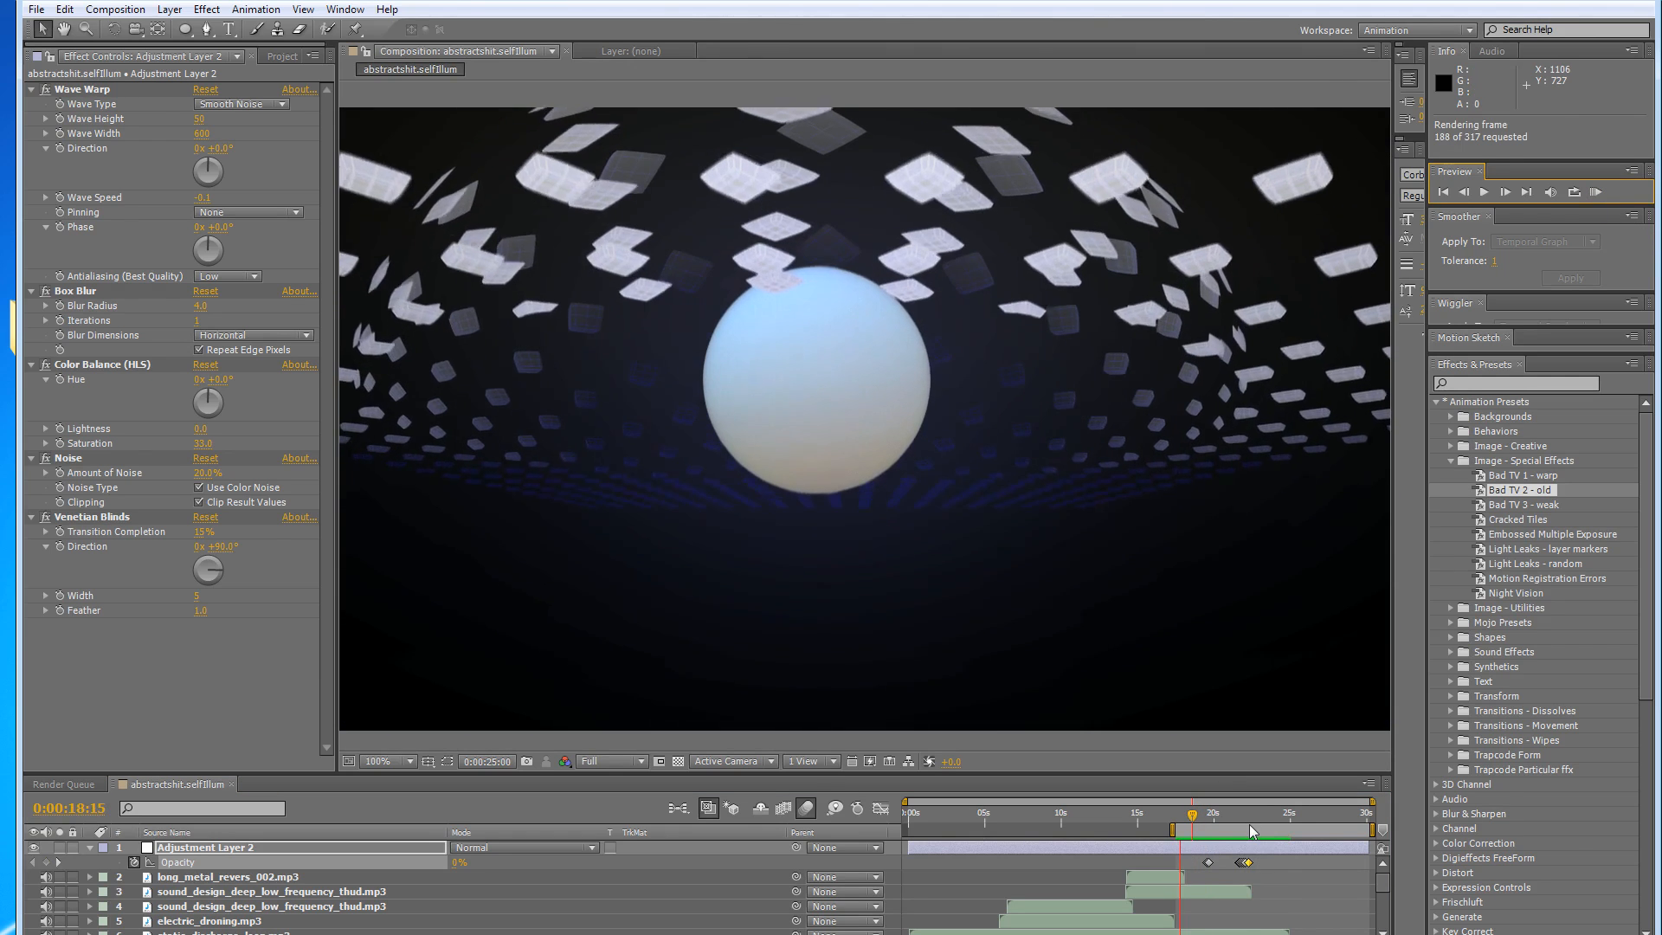
{"action": "left_click", "coordinate": [1177, 824]}
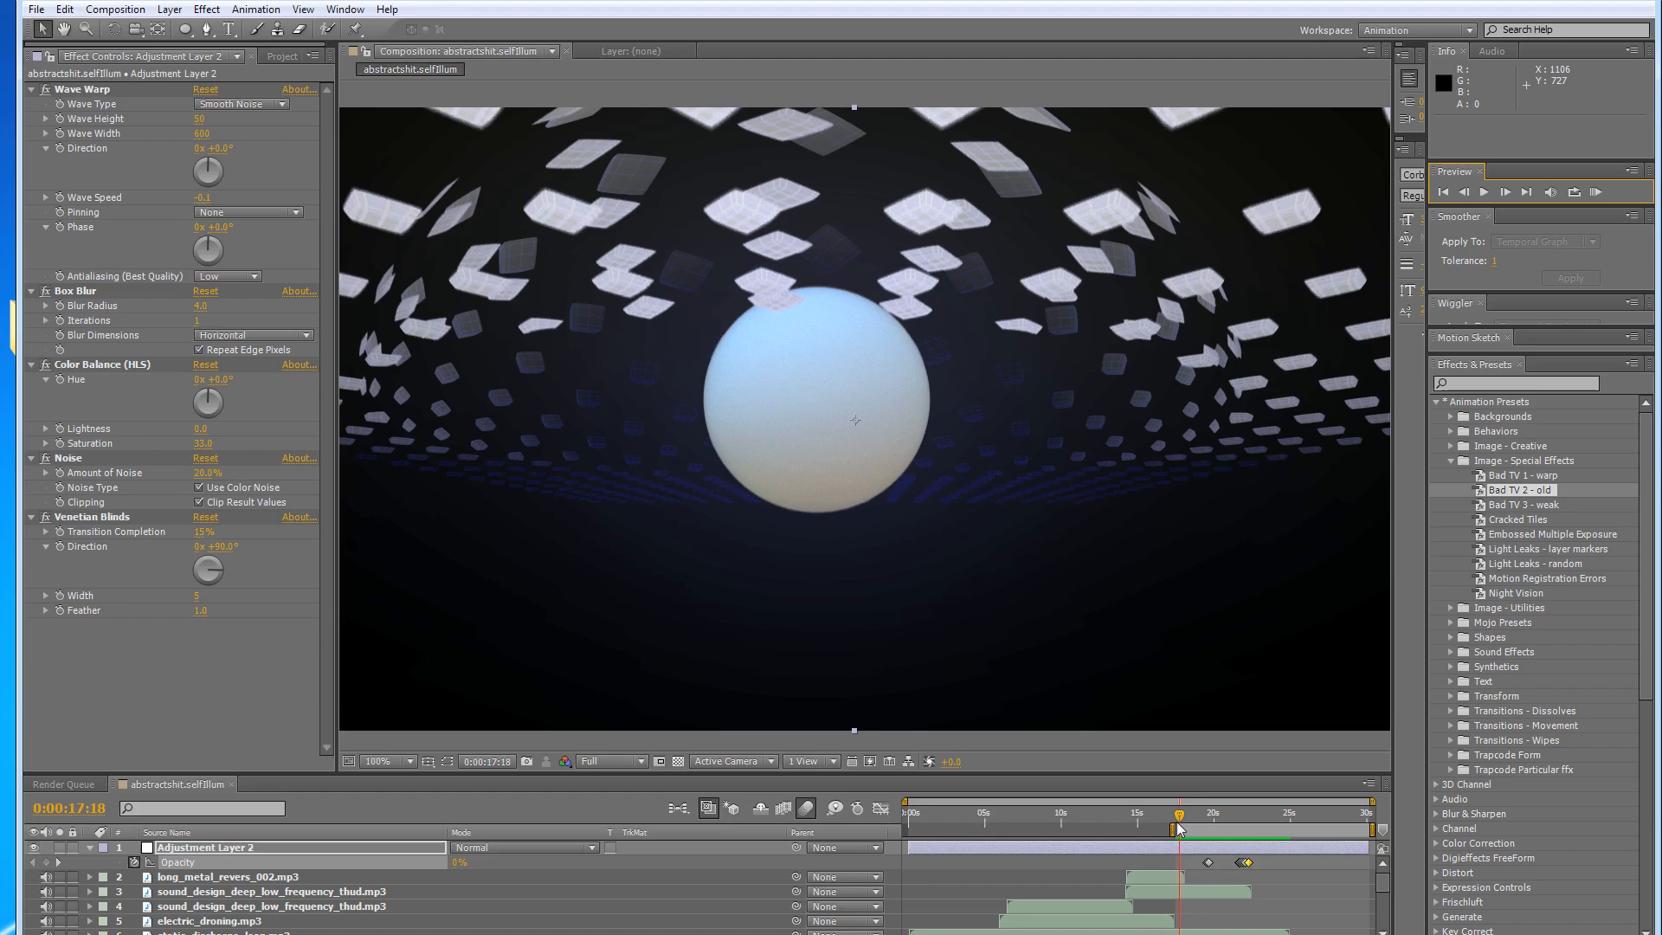
{"action": "left_click", "coordinate": [1167, 879]}
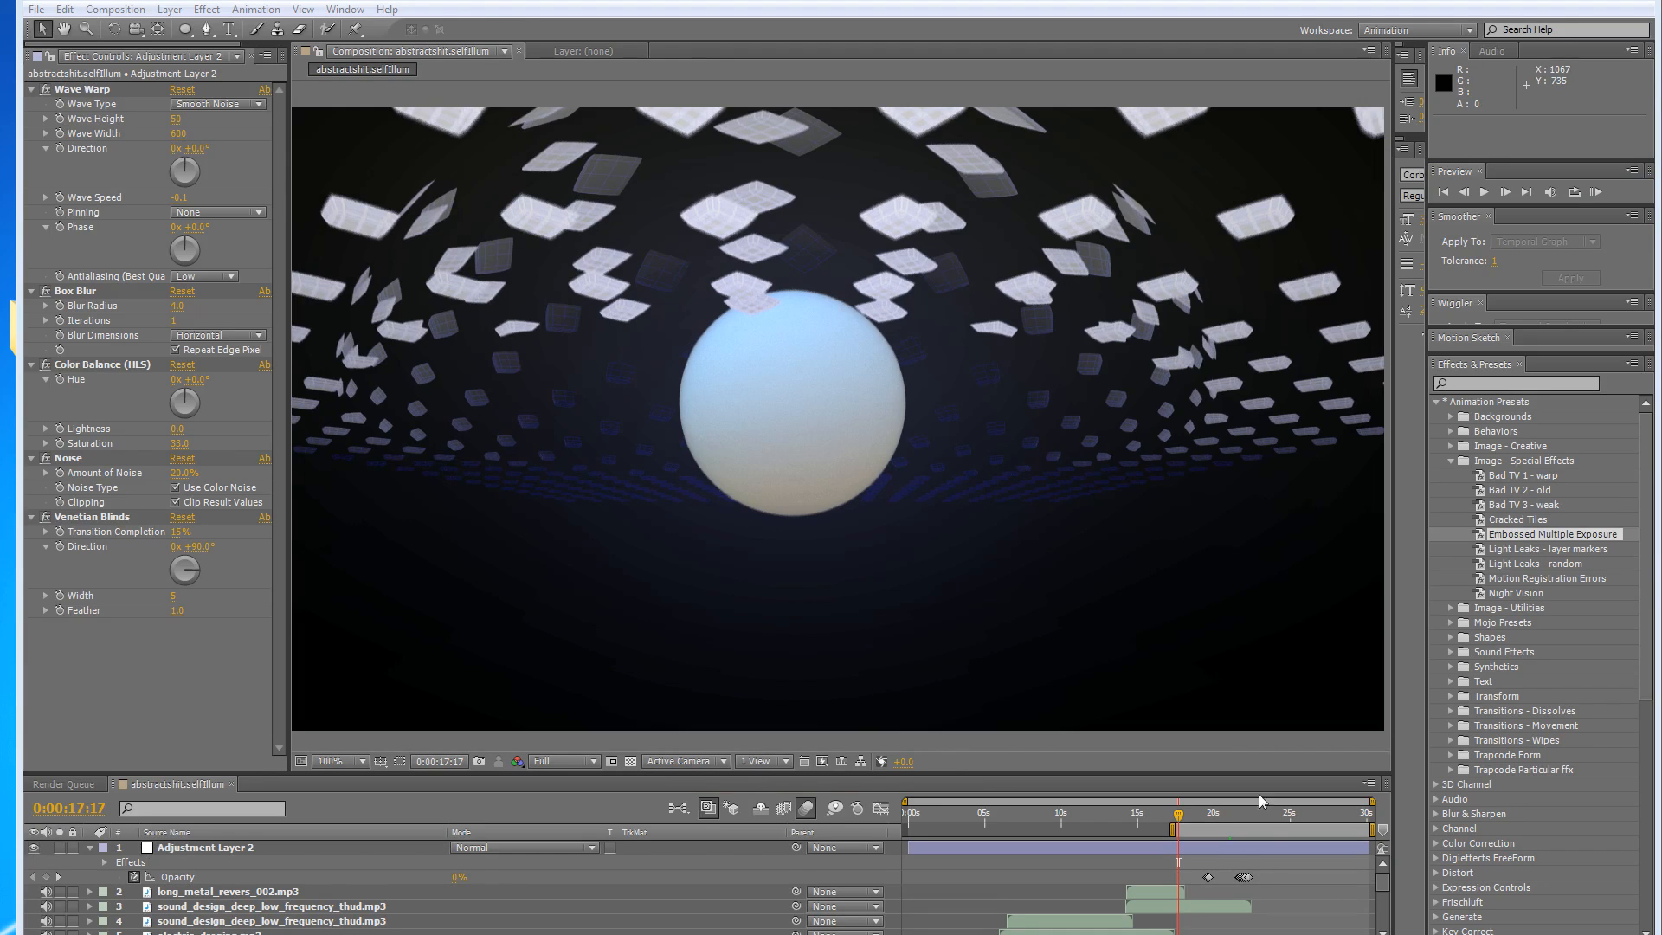
Add another adjustment layer on top of the stack and apply the CC Kaleida effect to it at 0:00:18:05.
{"action": "left_click", "coordinate": [1193, 815]}
{"action": "left_click_drag", "start_coordinate": [1193, 815], "coordinate": [1189, 821]}
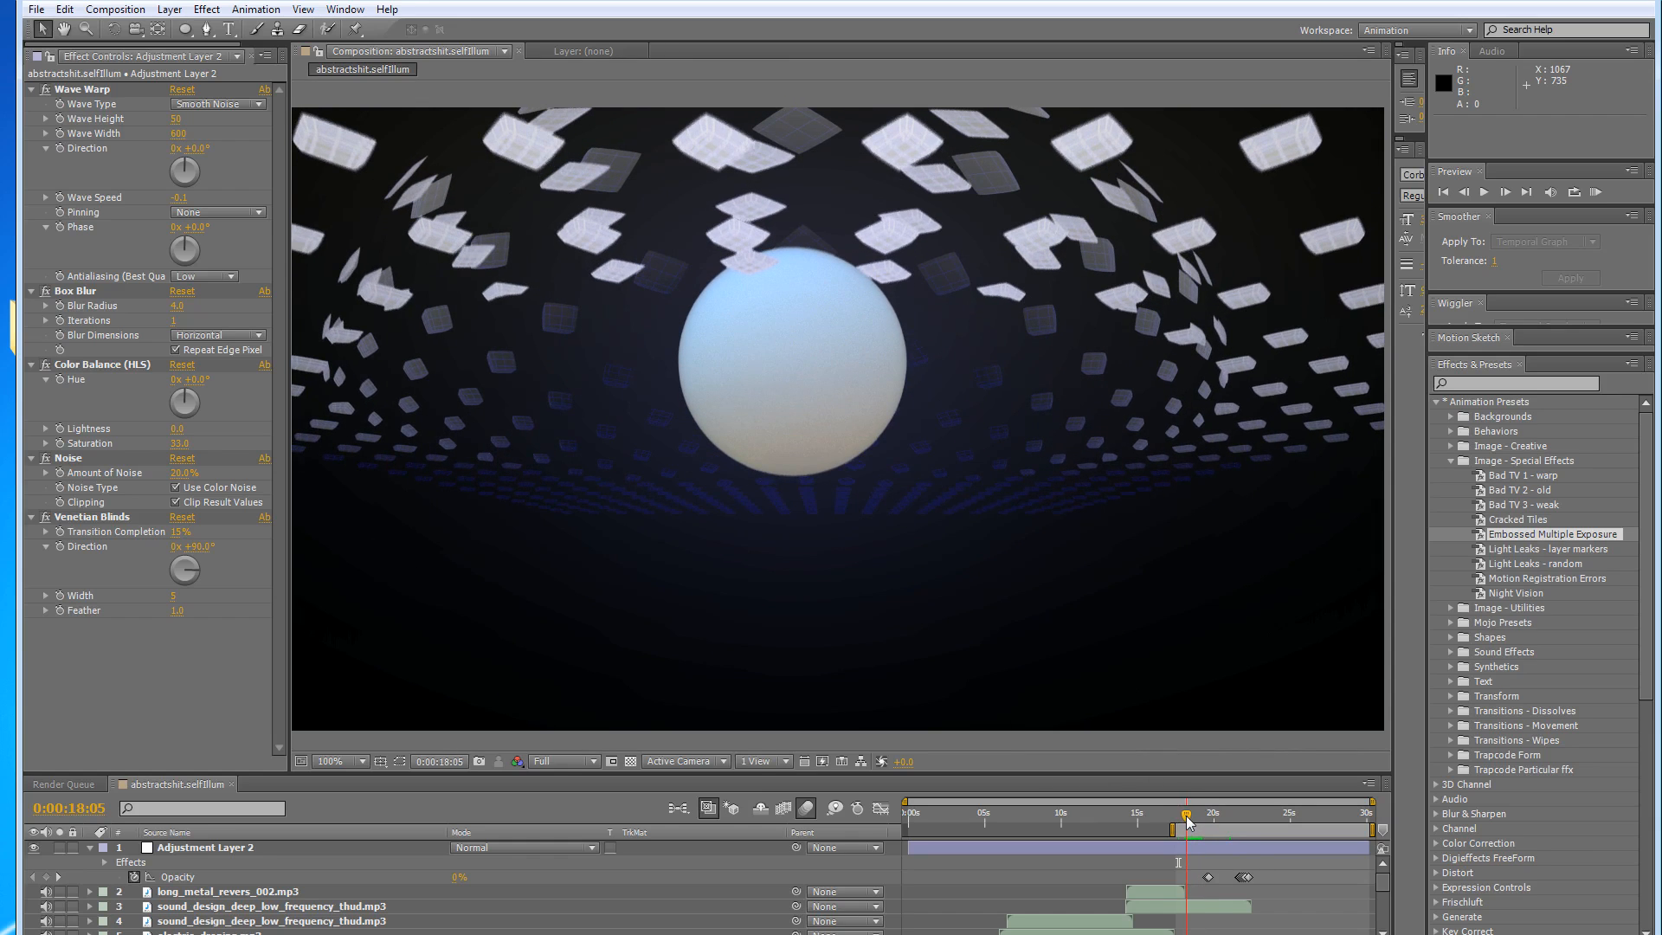
{"action": "left_click", "coordinate": [170, 12]}
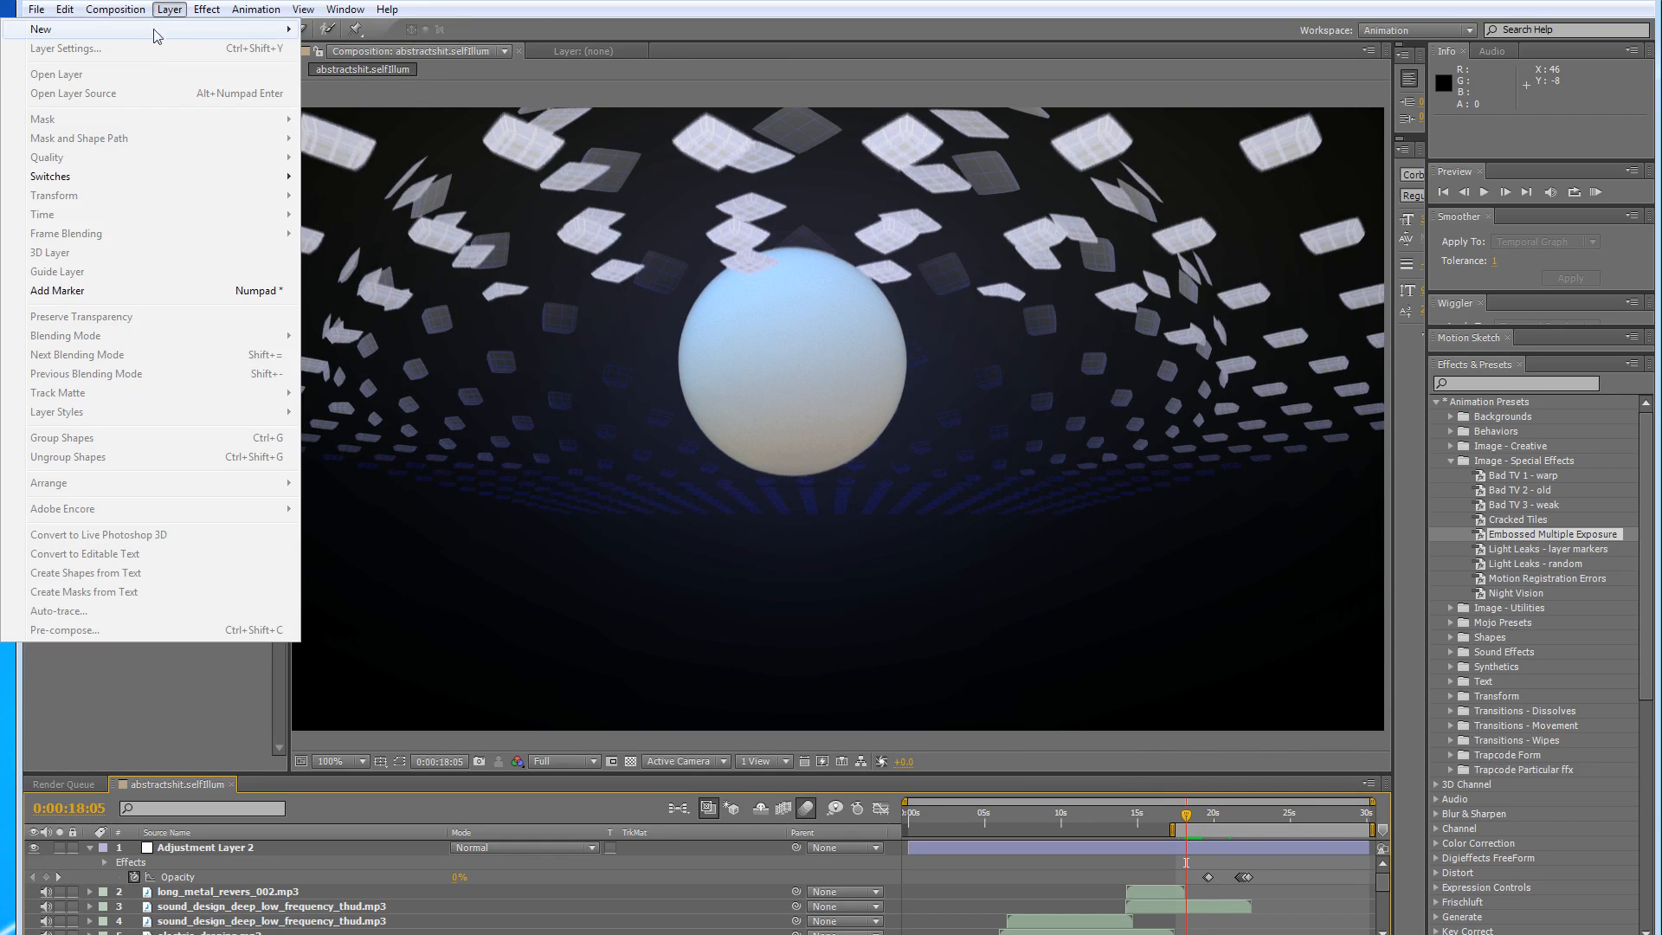
{"action": "mouse_move", "coordinate": [161, 30]}
{"action": "left_click", "coordinate": [398, 148]}
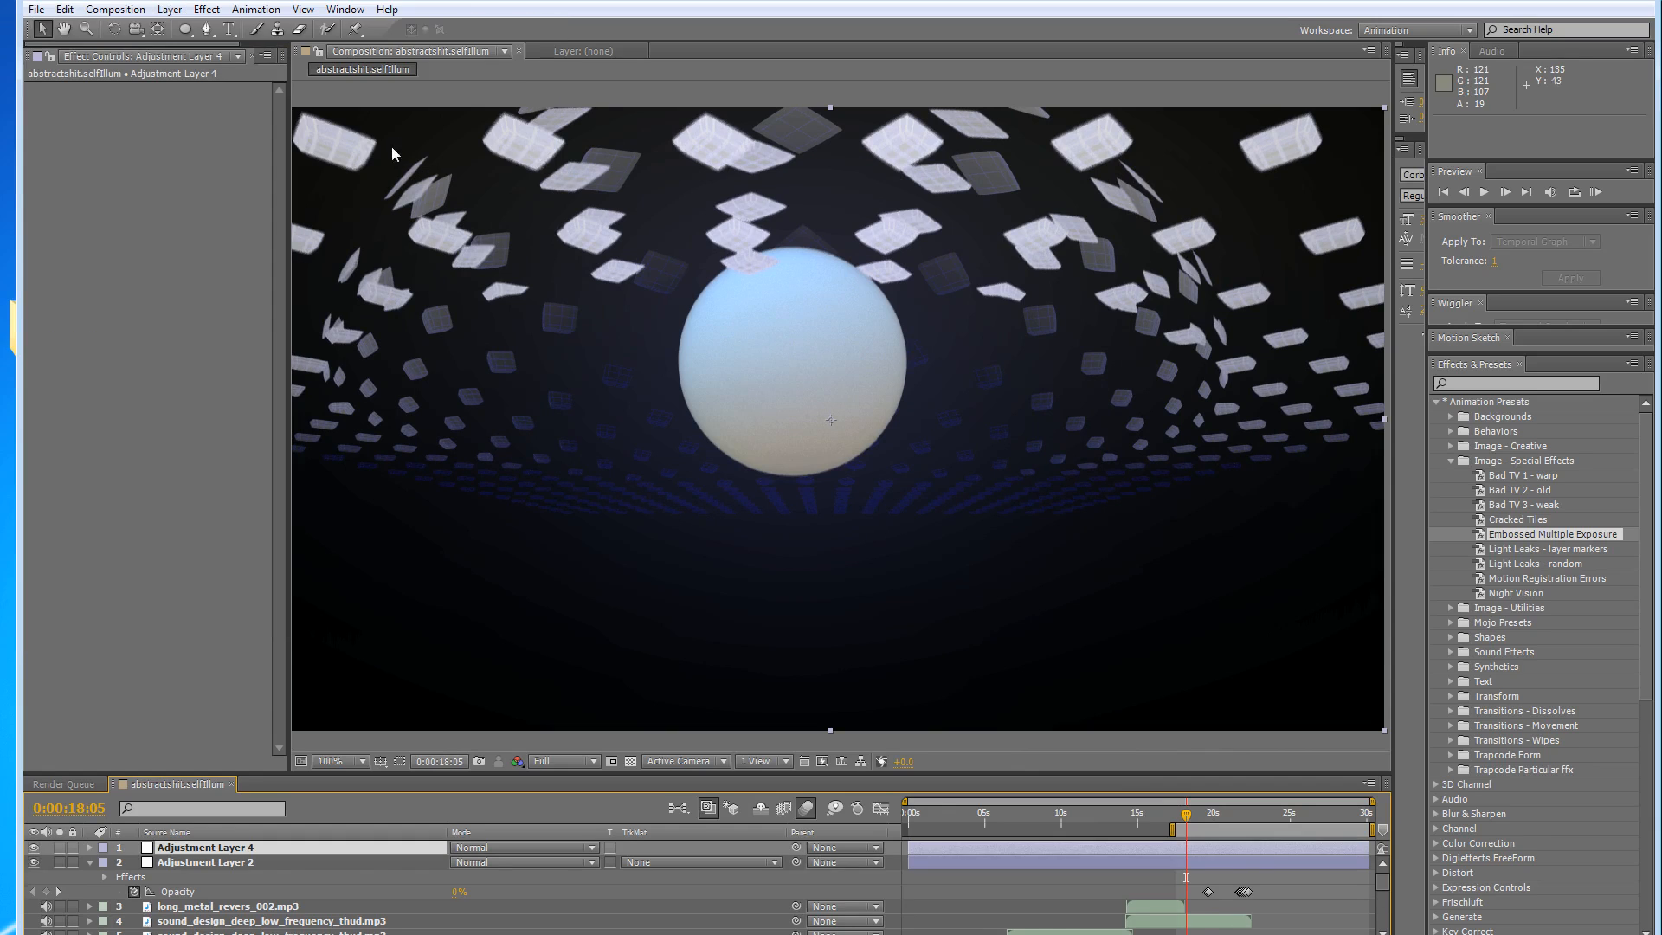
{"action": "left_click", "coordinate": [207, 11]}
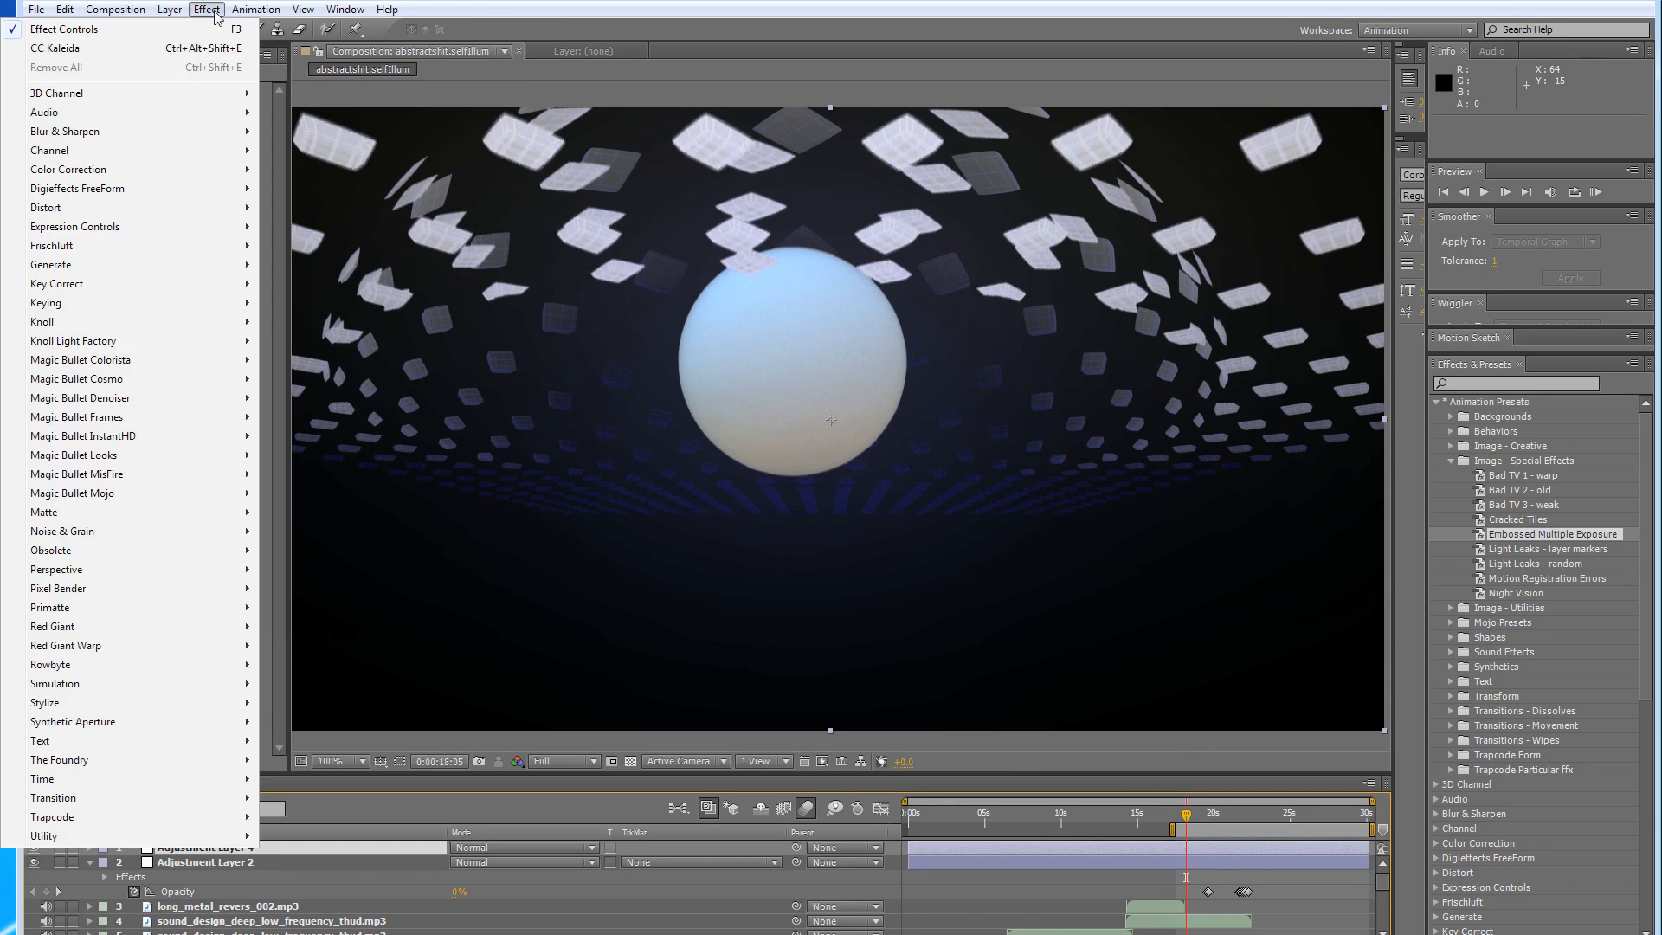
{"action": "mouse_move", "coordinate": [193, 704]}
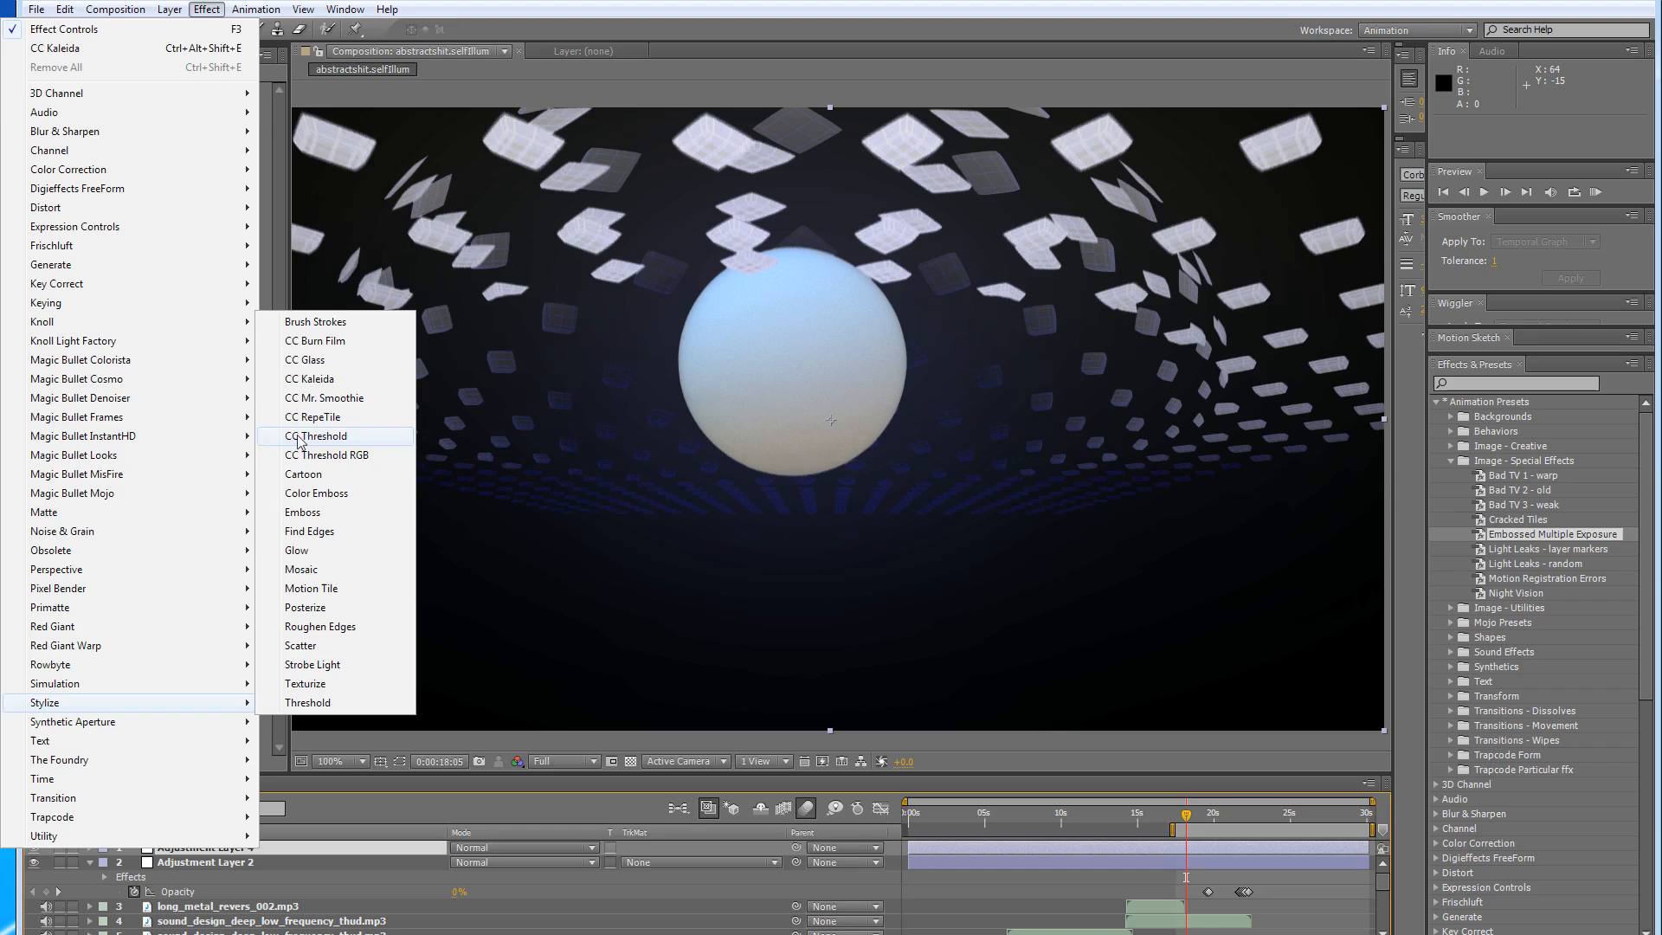
{"action": "left_click", "coordinate": [327, 386]}
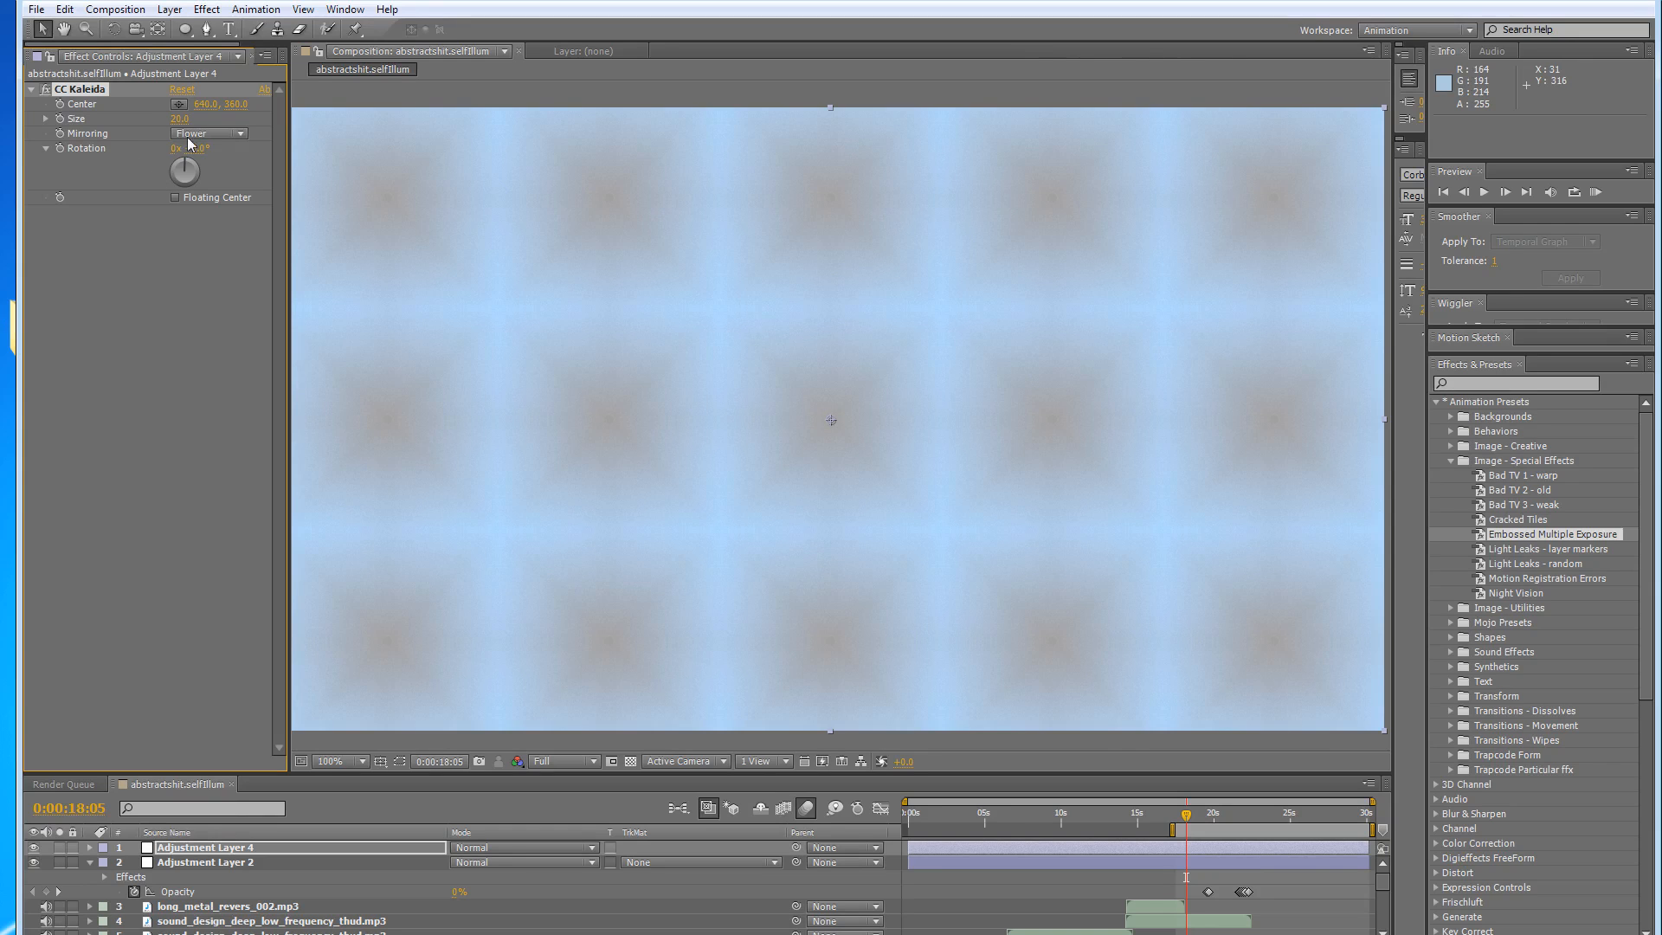
Set the CC Kaleida size to 20.3 and its mirroring to Starlish on the top adjustment layer.
{"action": "left_click_drag", "start_coordinate": [171, 122], "coordinate": [190, 127]}
{"action": "left_click", "coordinate": [234, 853]}
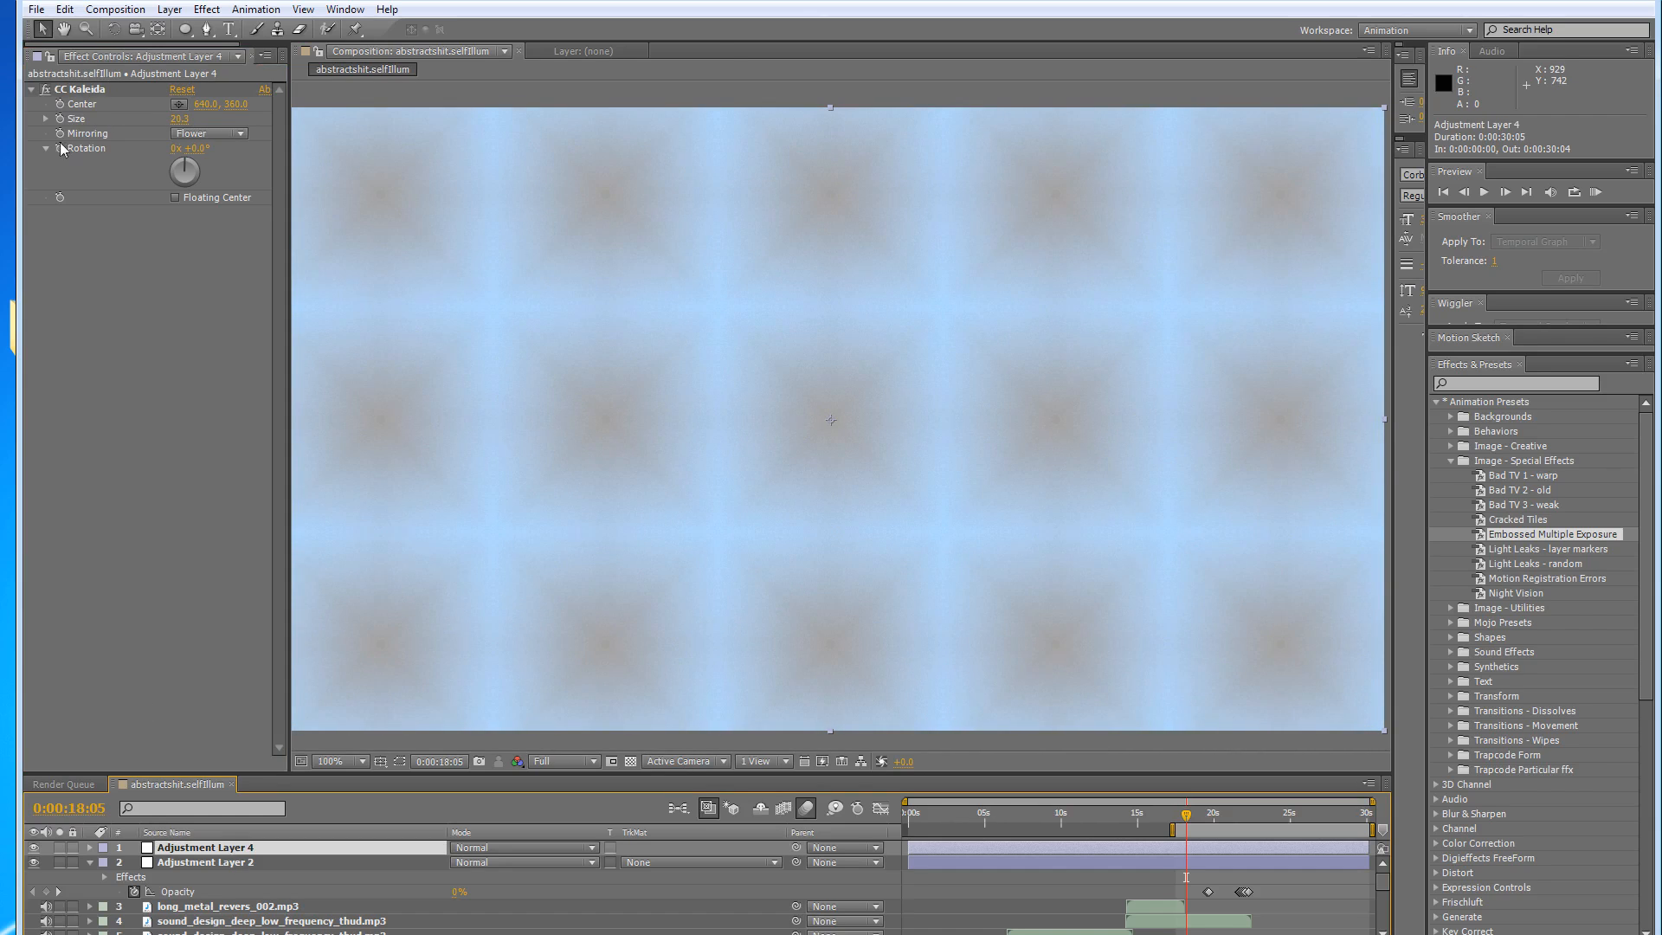
{"action": "left_click", "coordinate": [228, 134]}
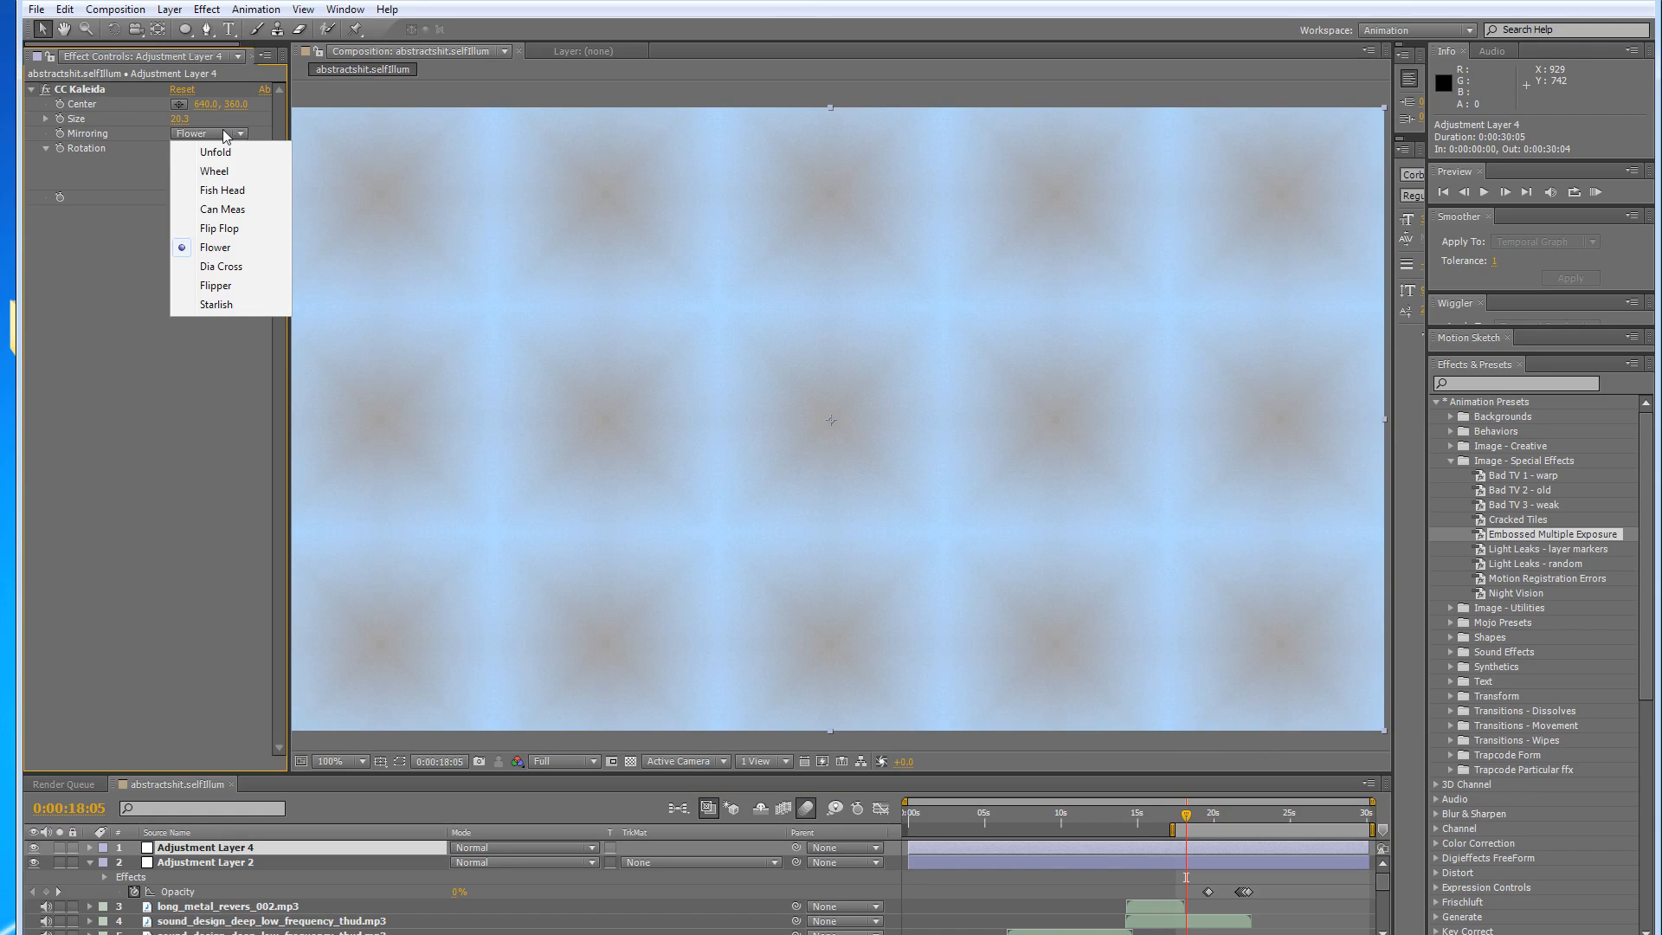
{"action": "left_click", "coordinate": [228, 302]}
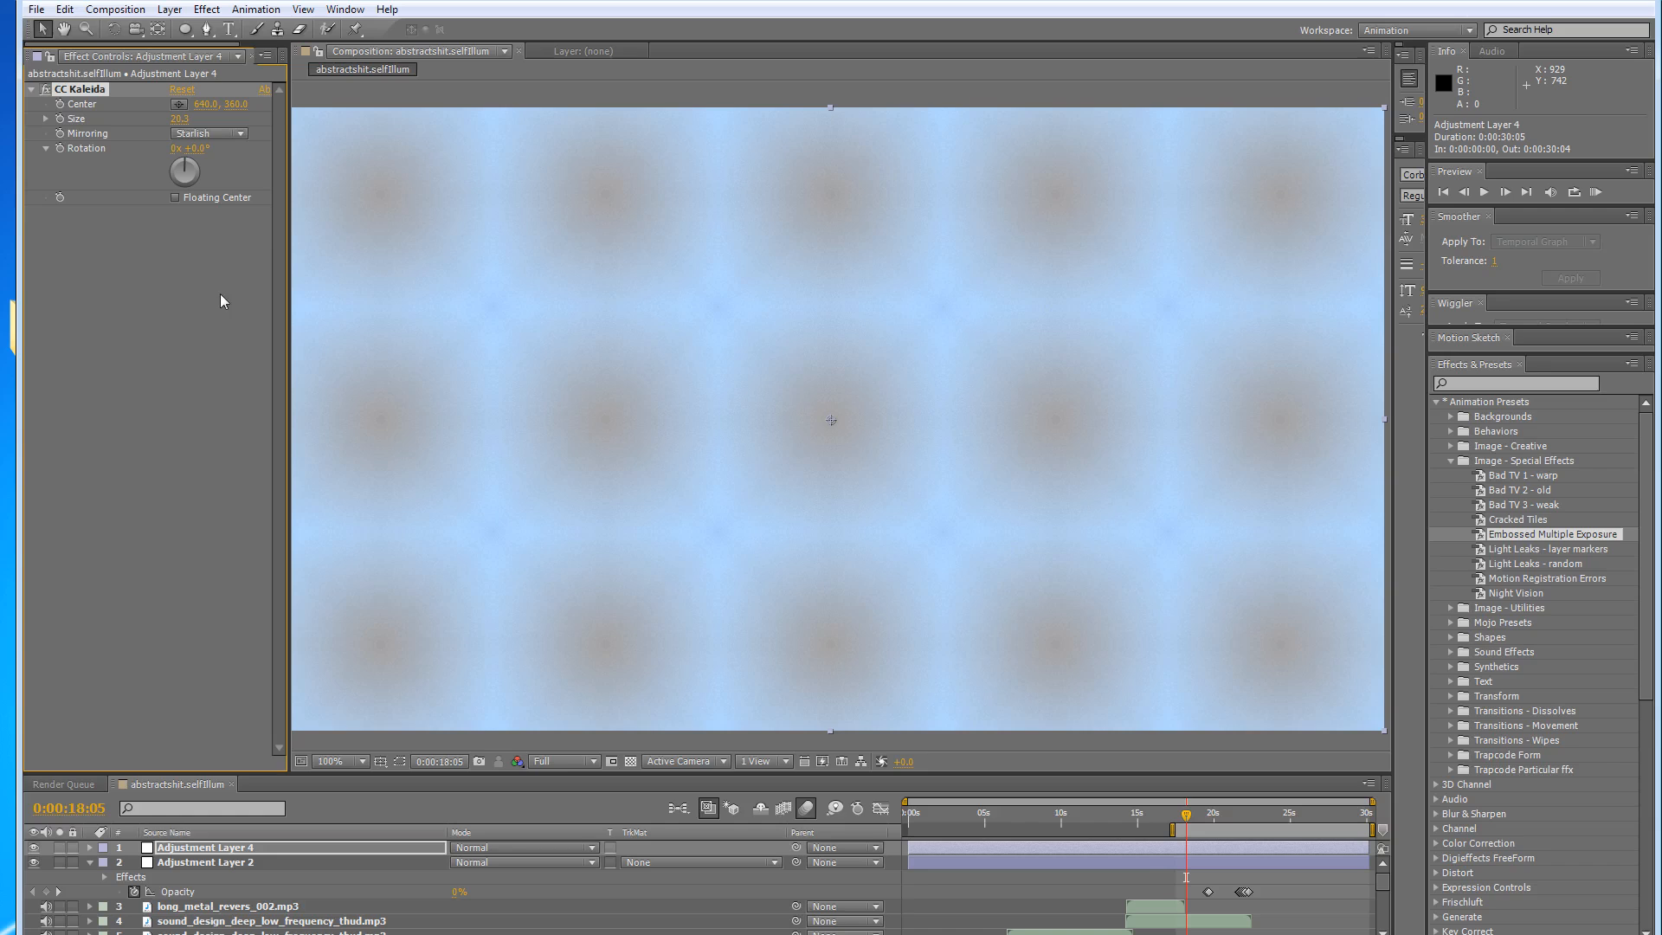
{"action": "left_click", "coordinate": [253, 850]}
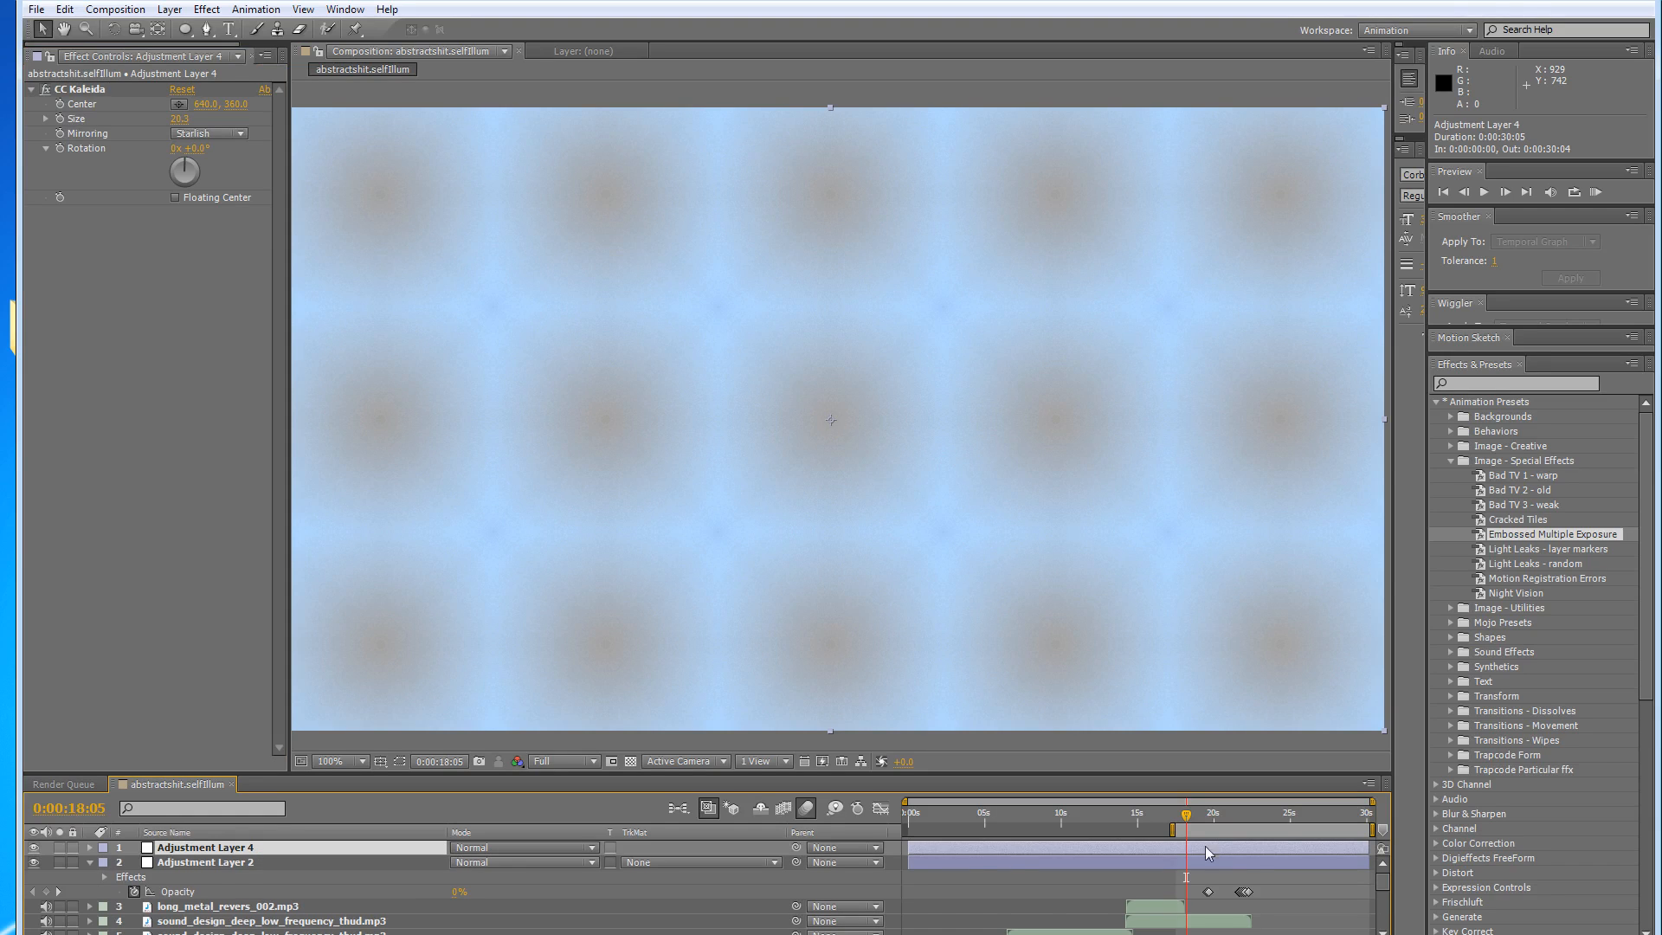
Enlarge the CC Kaleida size to 97.4, judging the pattern at 0:00:20:07.
{"action": "left_click_drag", "start_coordinate": [1174, 827], "coordinate": [1218, 824]}
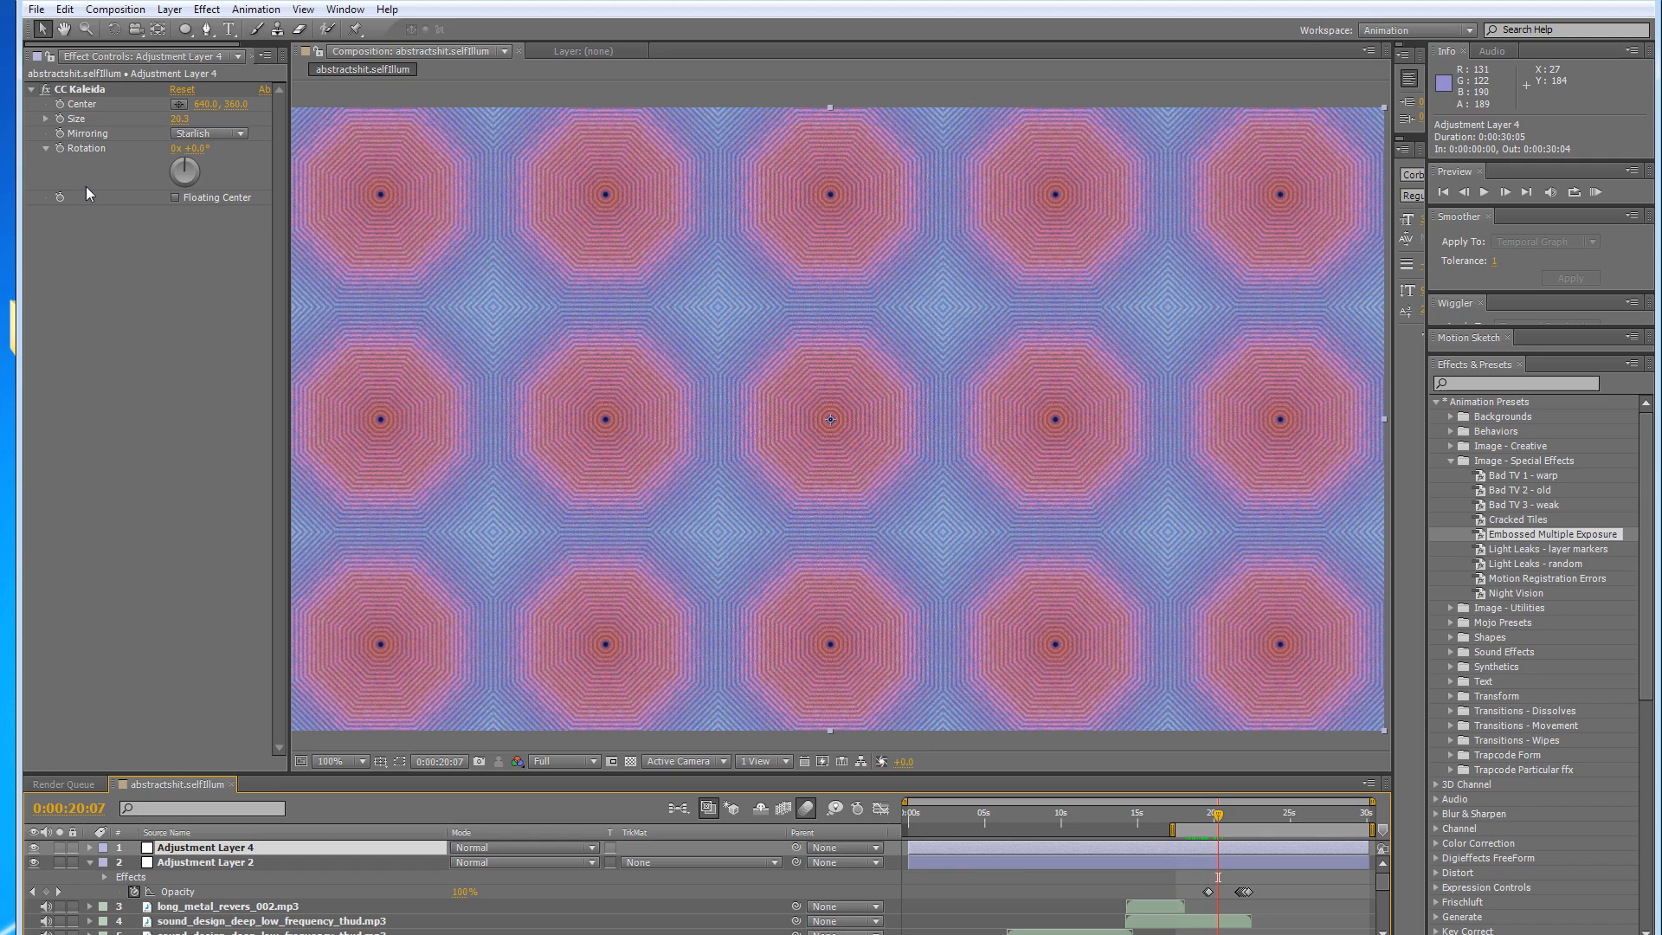
{"action": "left_click_drag", "start_coordinate": [178, 119], "coordinate": [79, 120]}
{"action": "left_click_drag", "start_coordinate": [263, 122], "coordinate": [695, 129]}
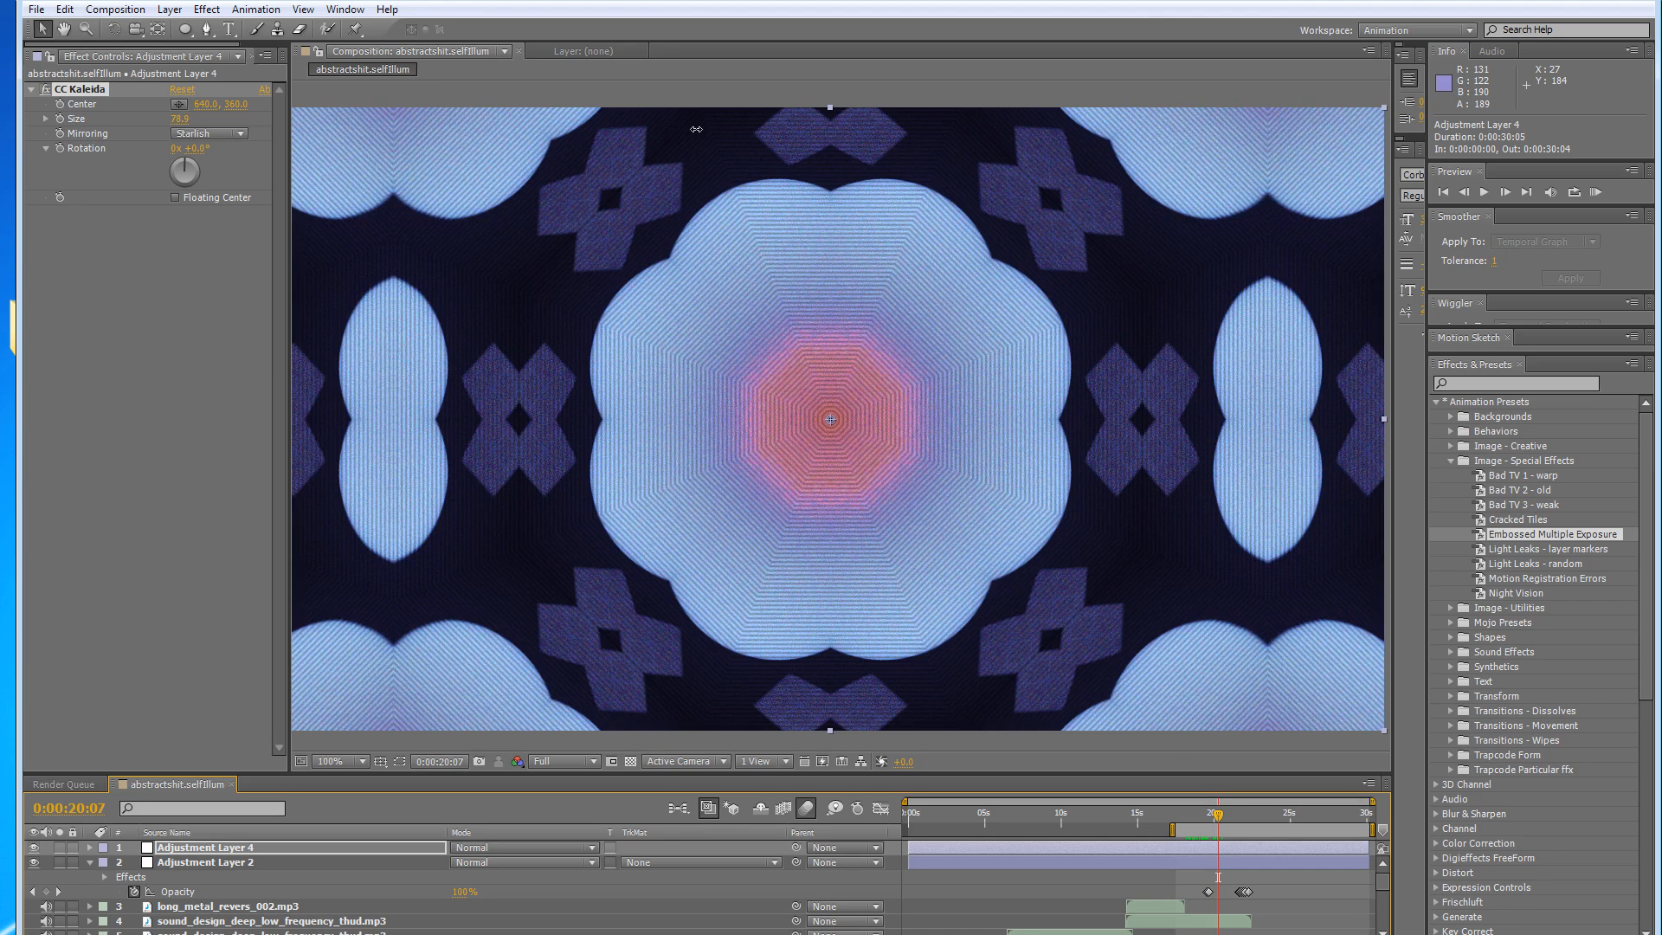
{"action": "left_click_drag", "start_coordinate": [896, 131], "coordinate": [858, 130]}
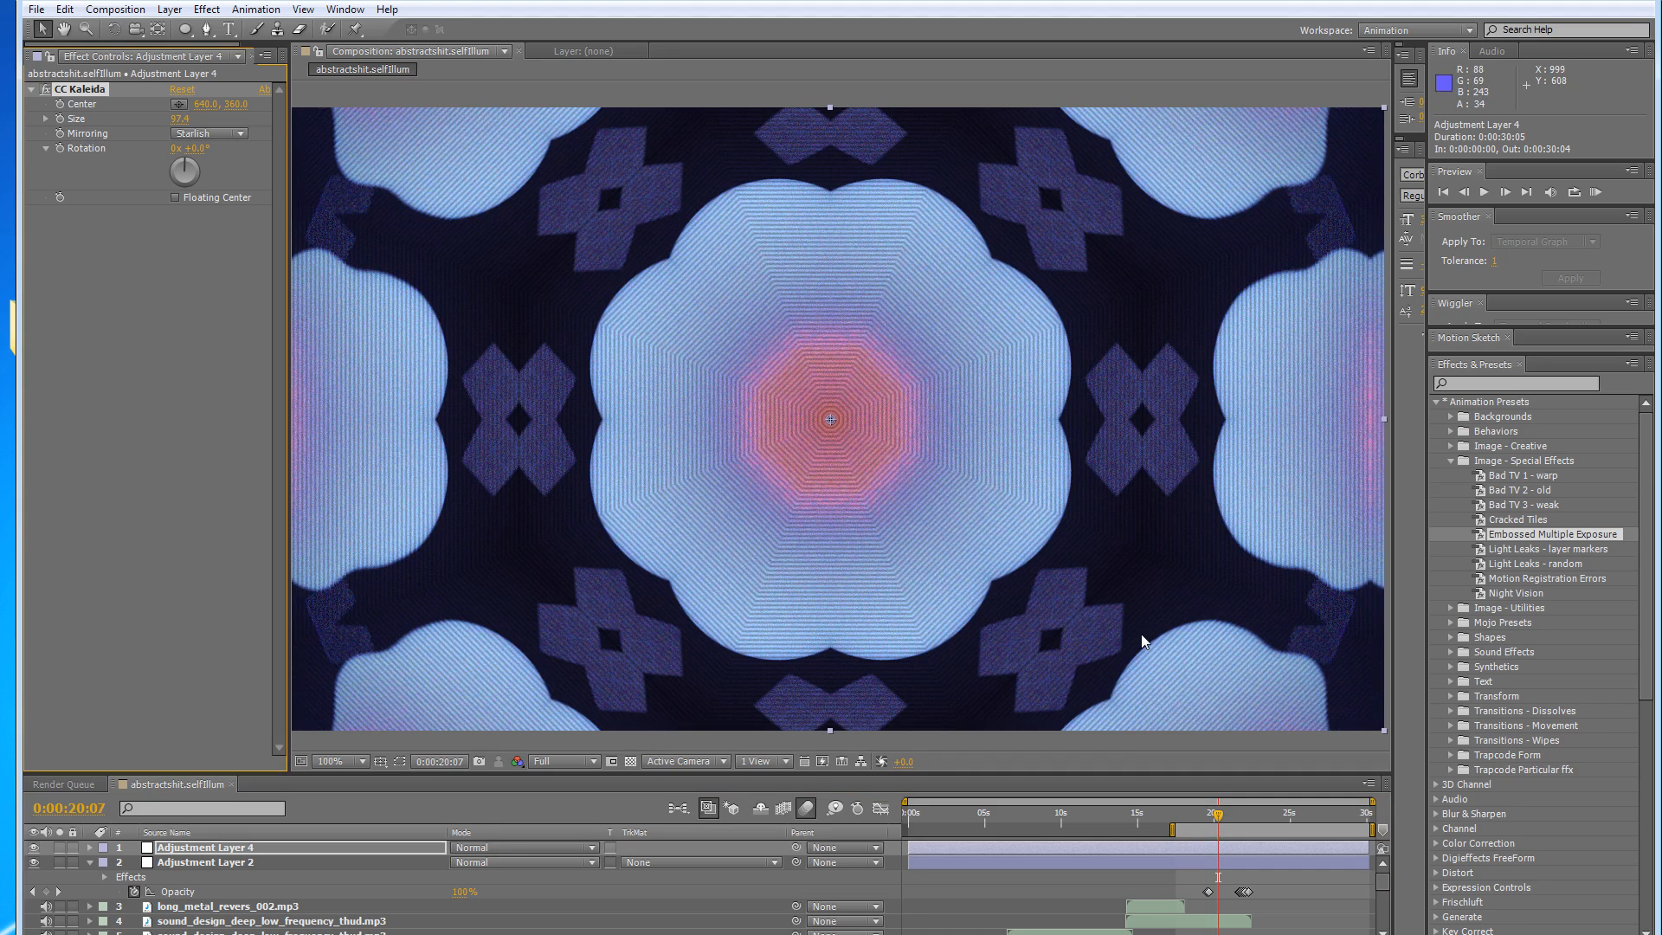
Keyframe an opacity flicker on the top adjustment layer from 0:00:22:02 to 0:00:22:05, alternating between 0% and 100%.
{"action": "left_click_drag", "start_coordinate": [1235, 824], "coordinate": [1248, 819]}
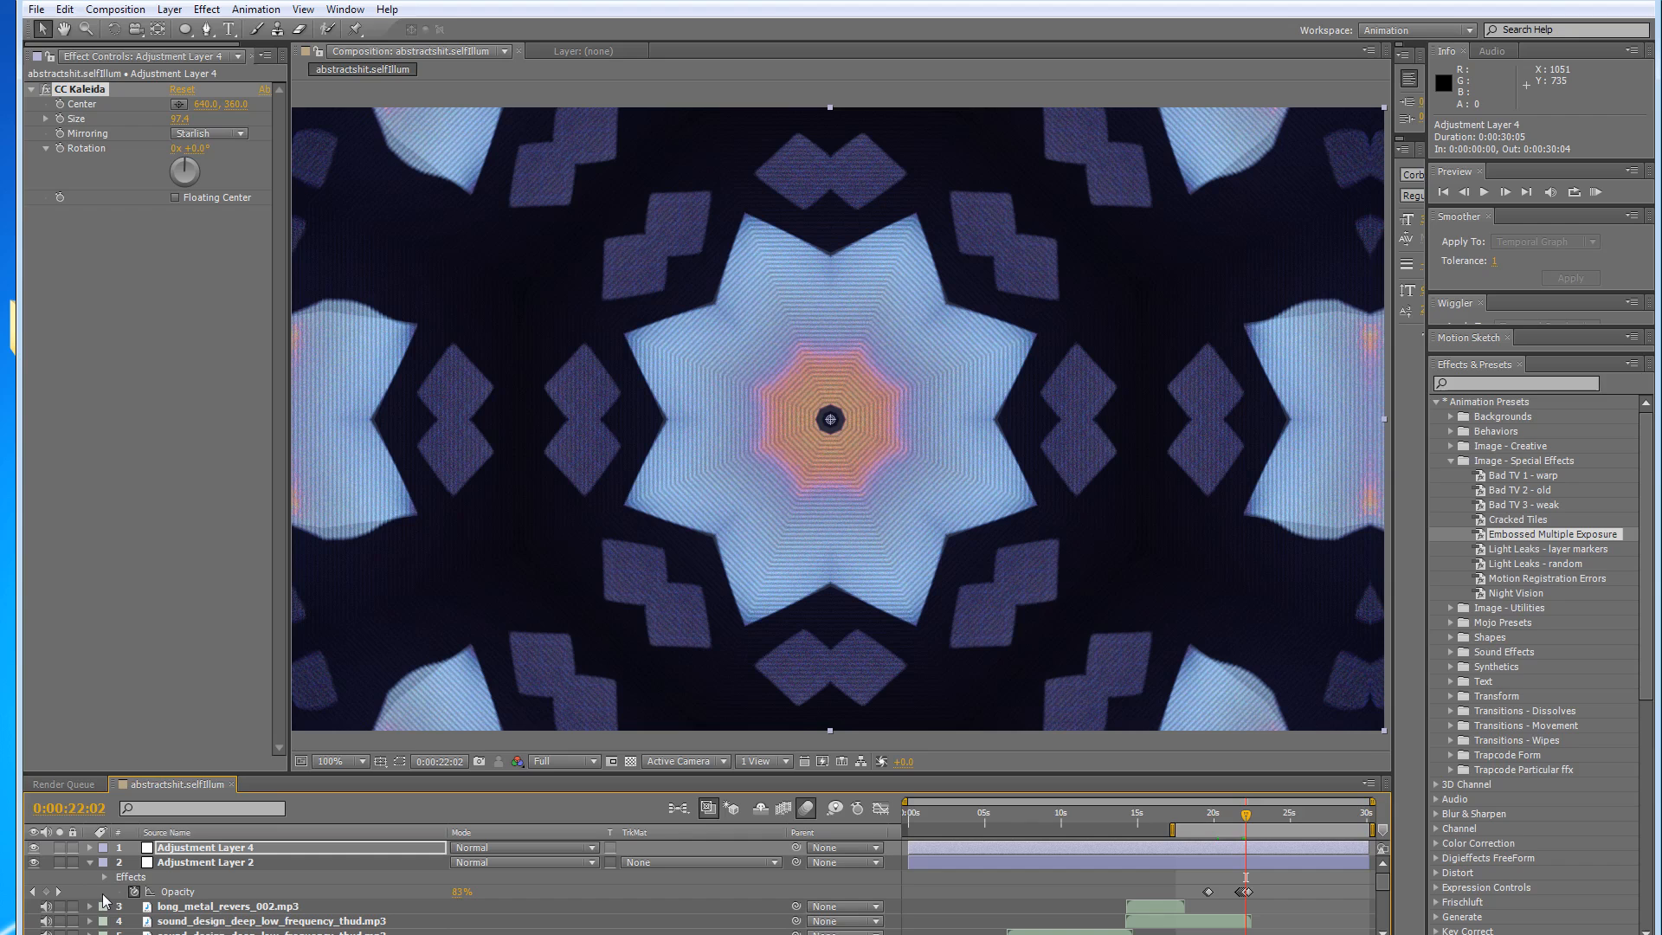
{"action": "left_click", "coordinate": [201, 850]}
{"action": "key", "text": "alt+shift+t"}
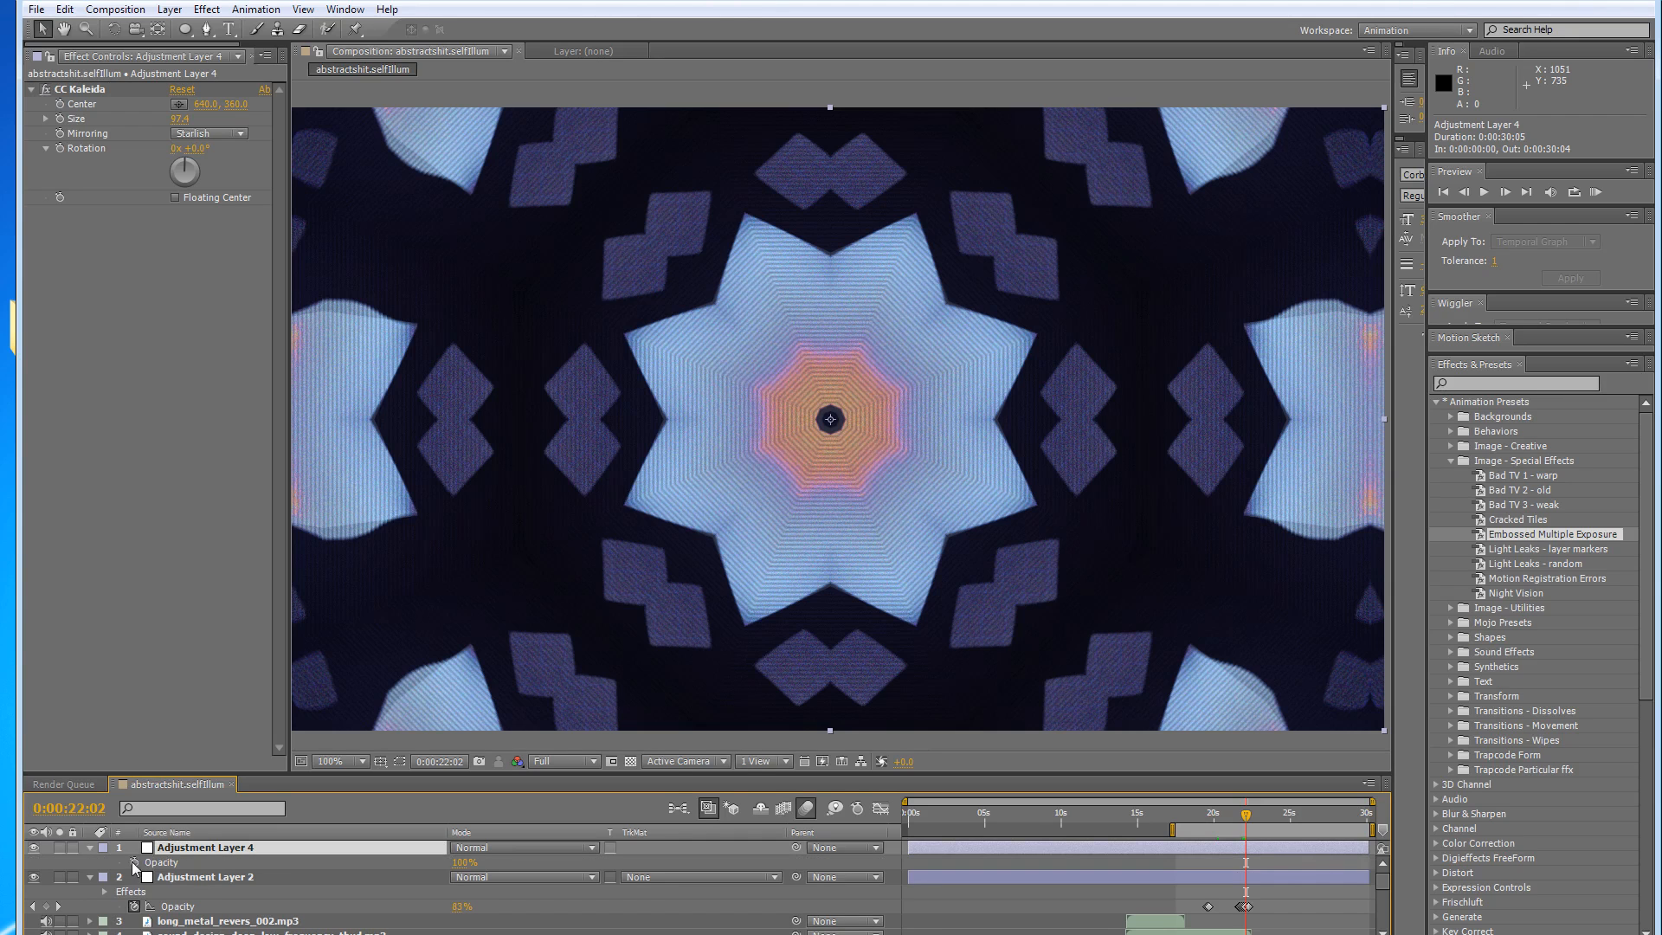
{"action": "left_click_drag", "start_coordinate": [425, 864], "coordinate": [170, 863]}
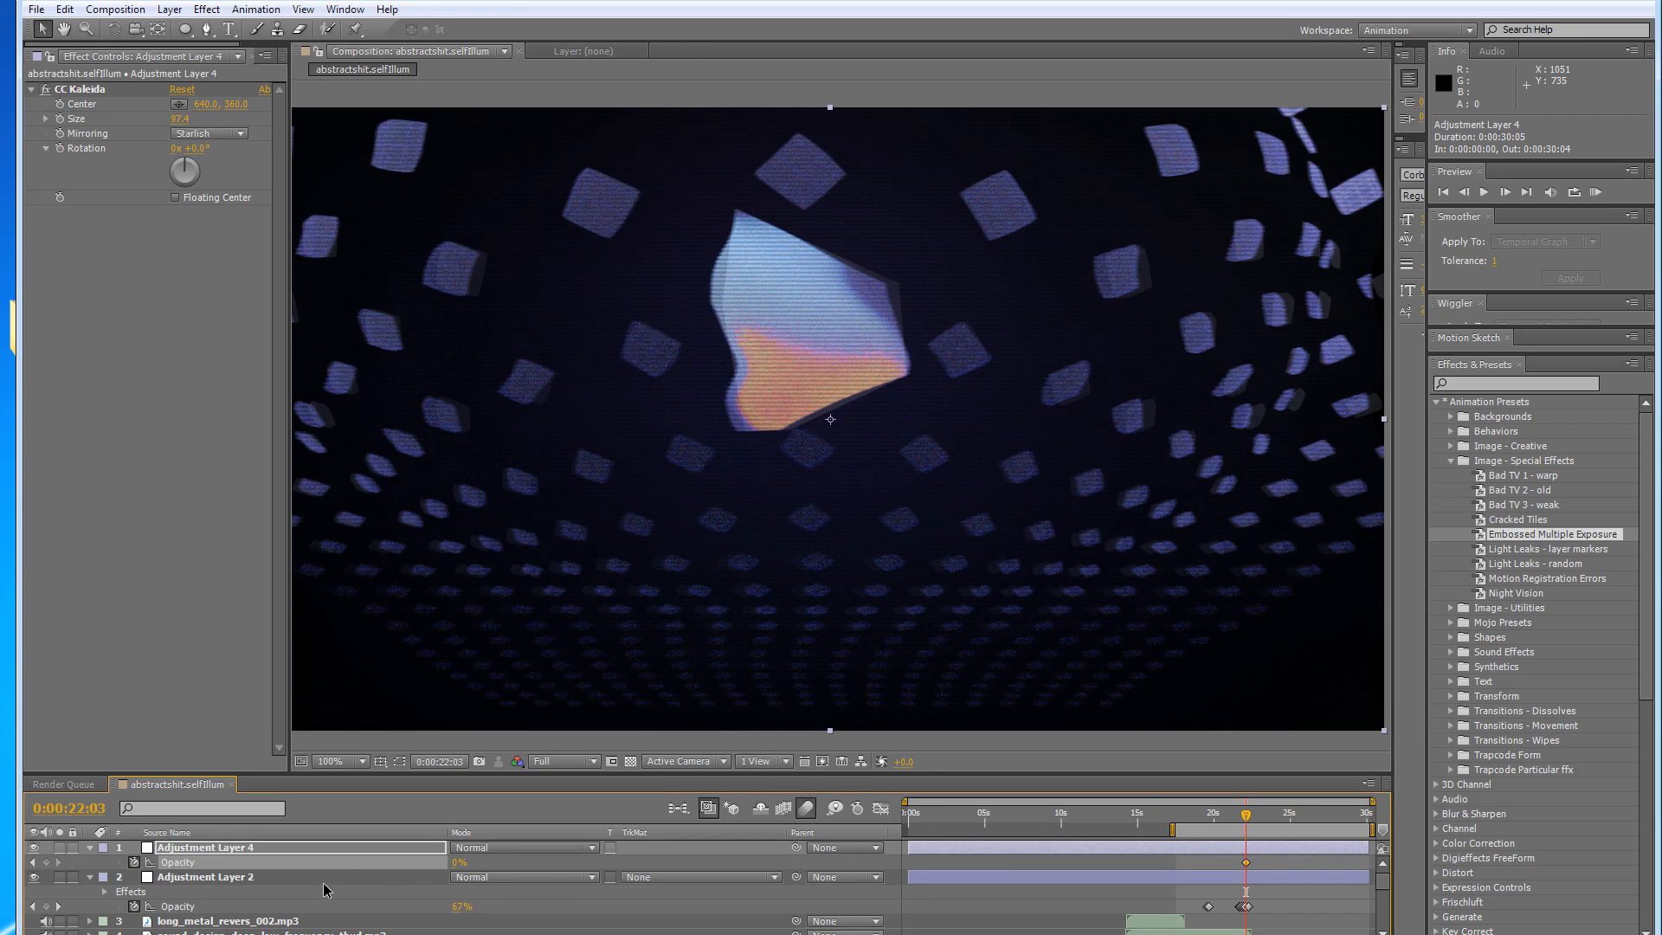
{"action": "left_click_drag", "start_coordinate": [472, 863], "coordinate": [541, 864]}
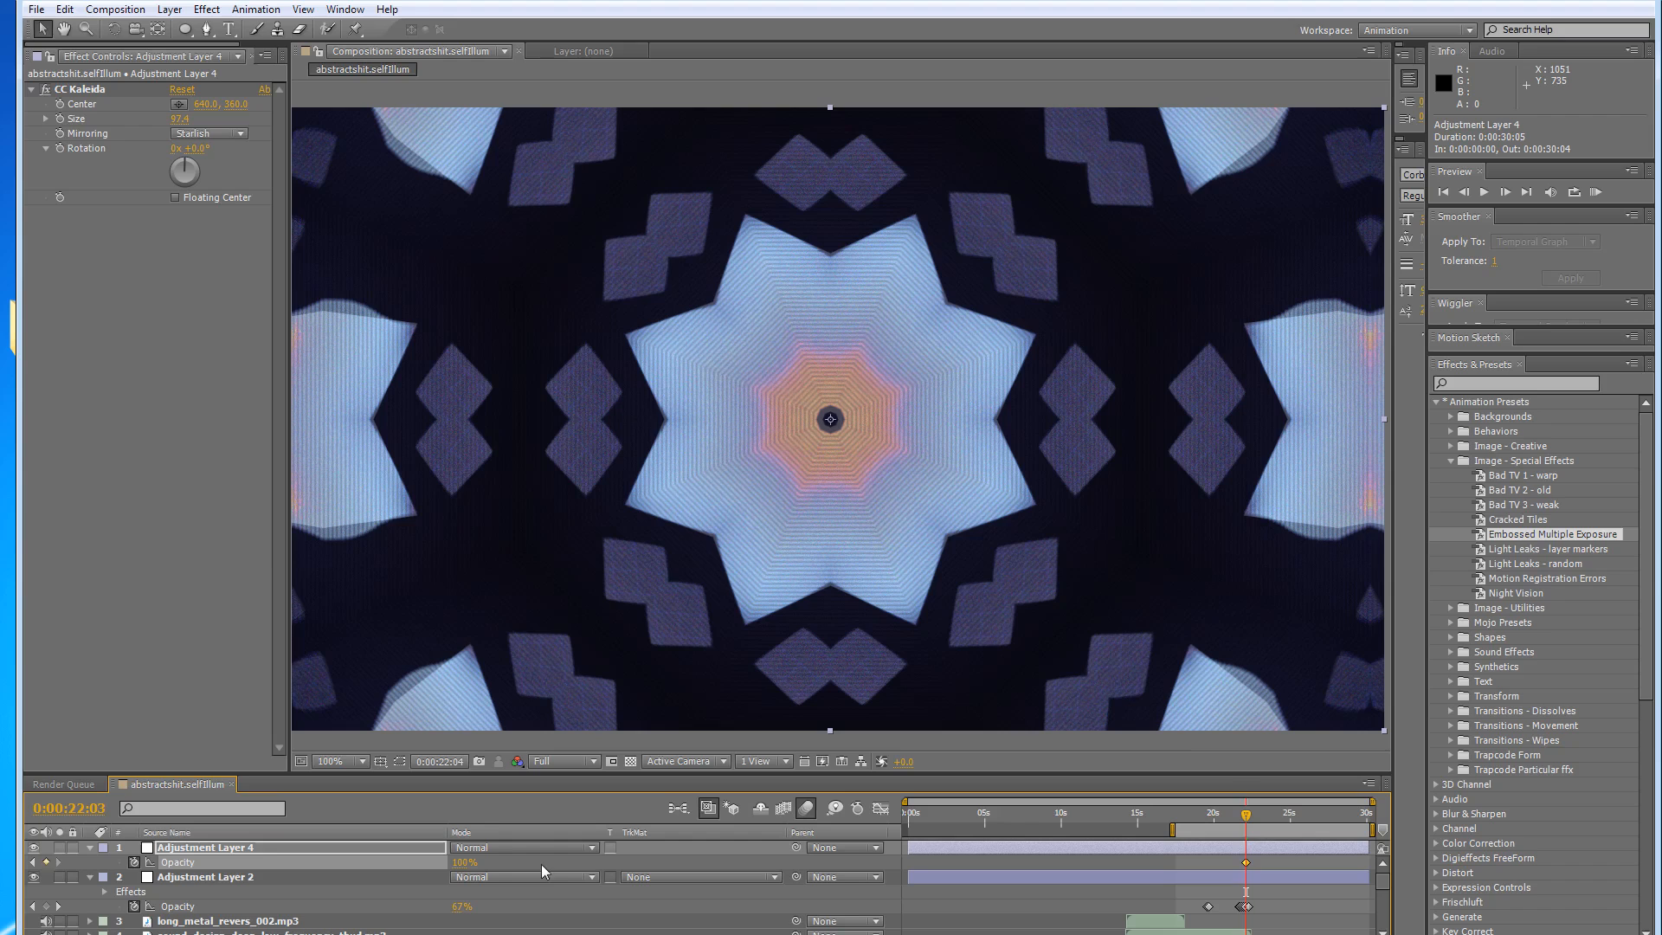
{"action": "key", "text": "Page_Down"}
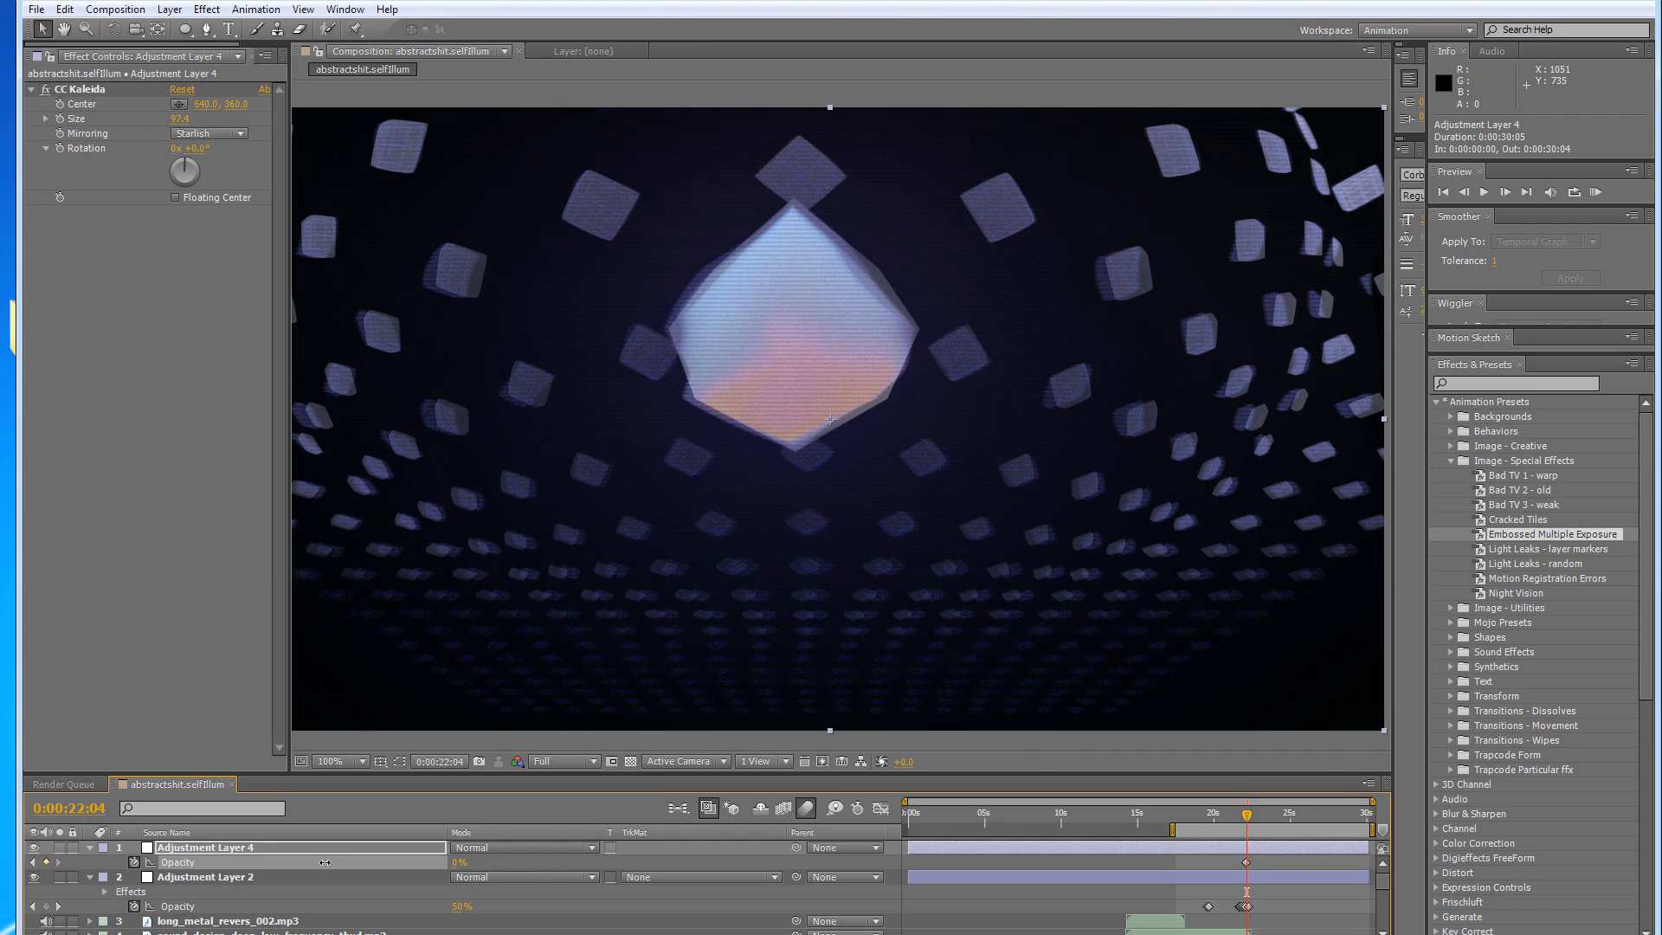
{"action": "key", "text": "Page_Down"}
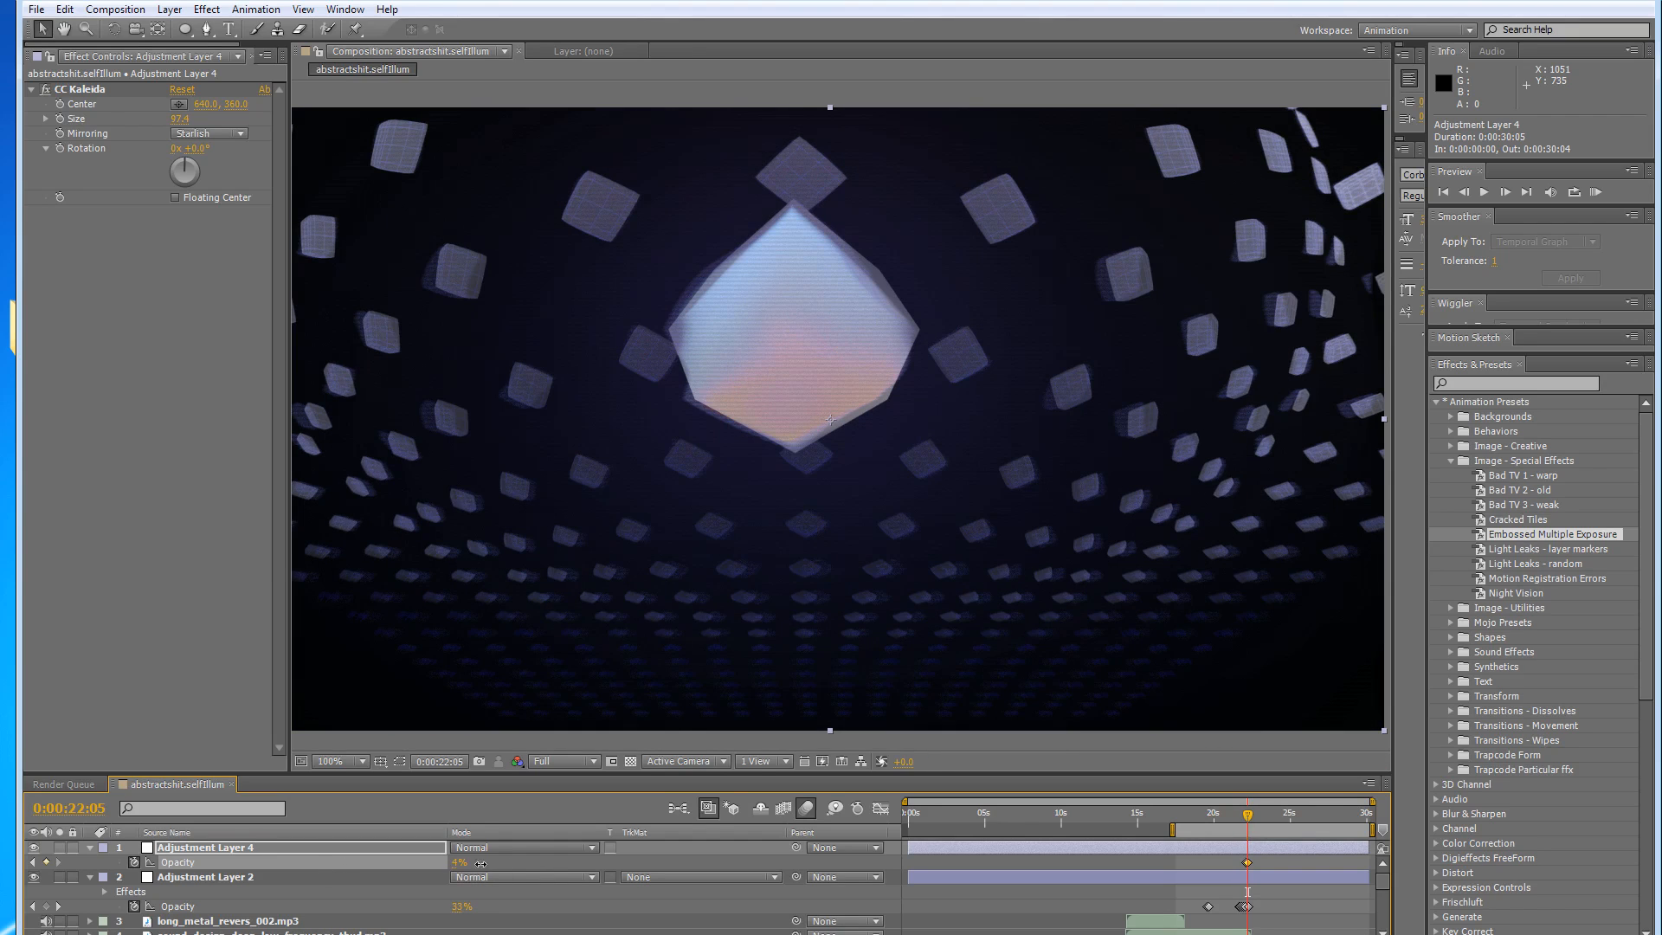
Keyframe the top adjustment layer's opacity at 100% at 0:00:23:19 and 0% at 0:00:23:23.
{"action": "left_click_drag", "start_coordinate": [1252, 814], "coordinate": [1271, 823]}
{"action": "left_click", "coordinate": [47, 862]}
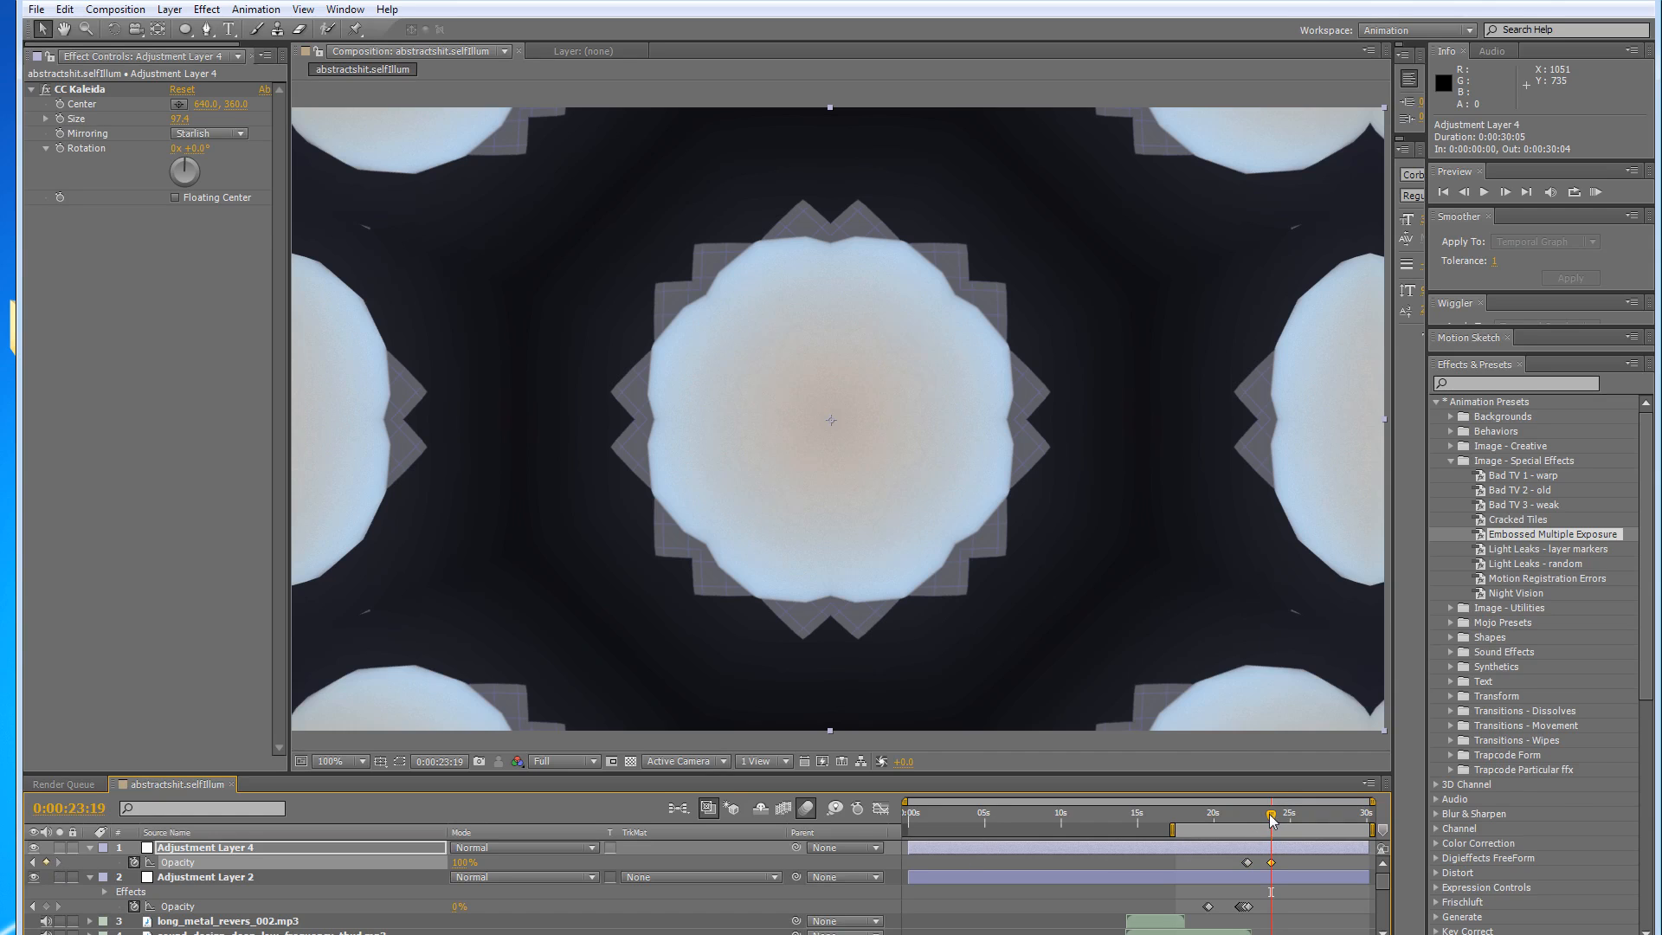
{"action": "left_click_drag", "start_coordinate": [1271, 821], "coordinate": [1273, 823]}
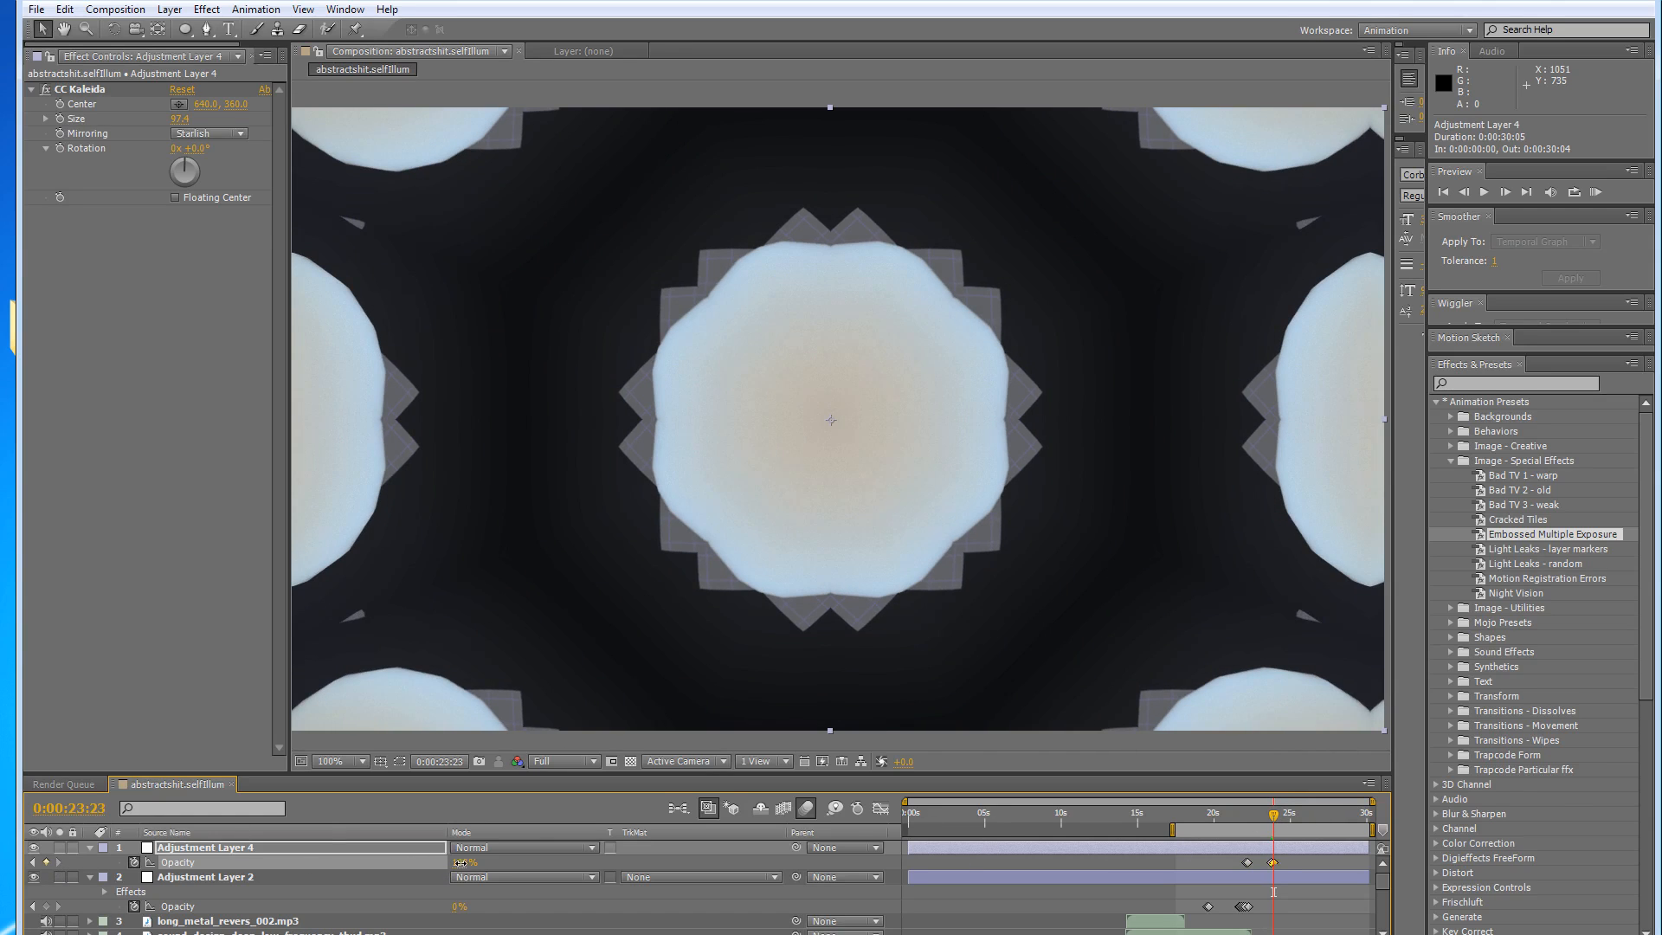
{"action": "left_click_drag", "start_coordinate": [460, 862], "coordinate": [241, 860]}
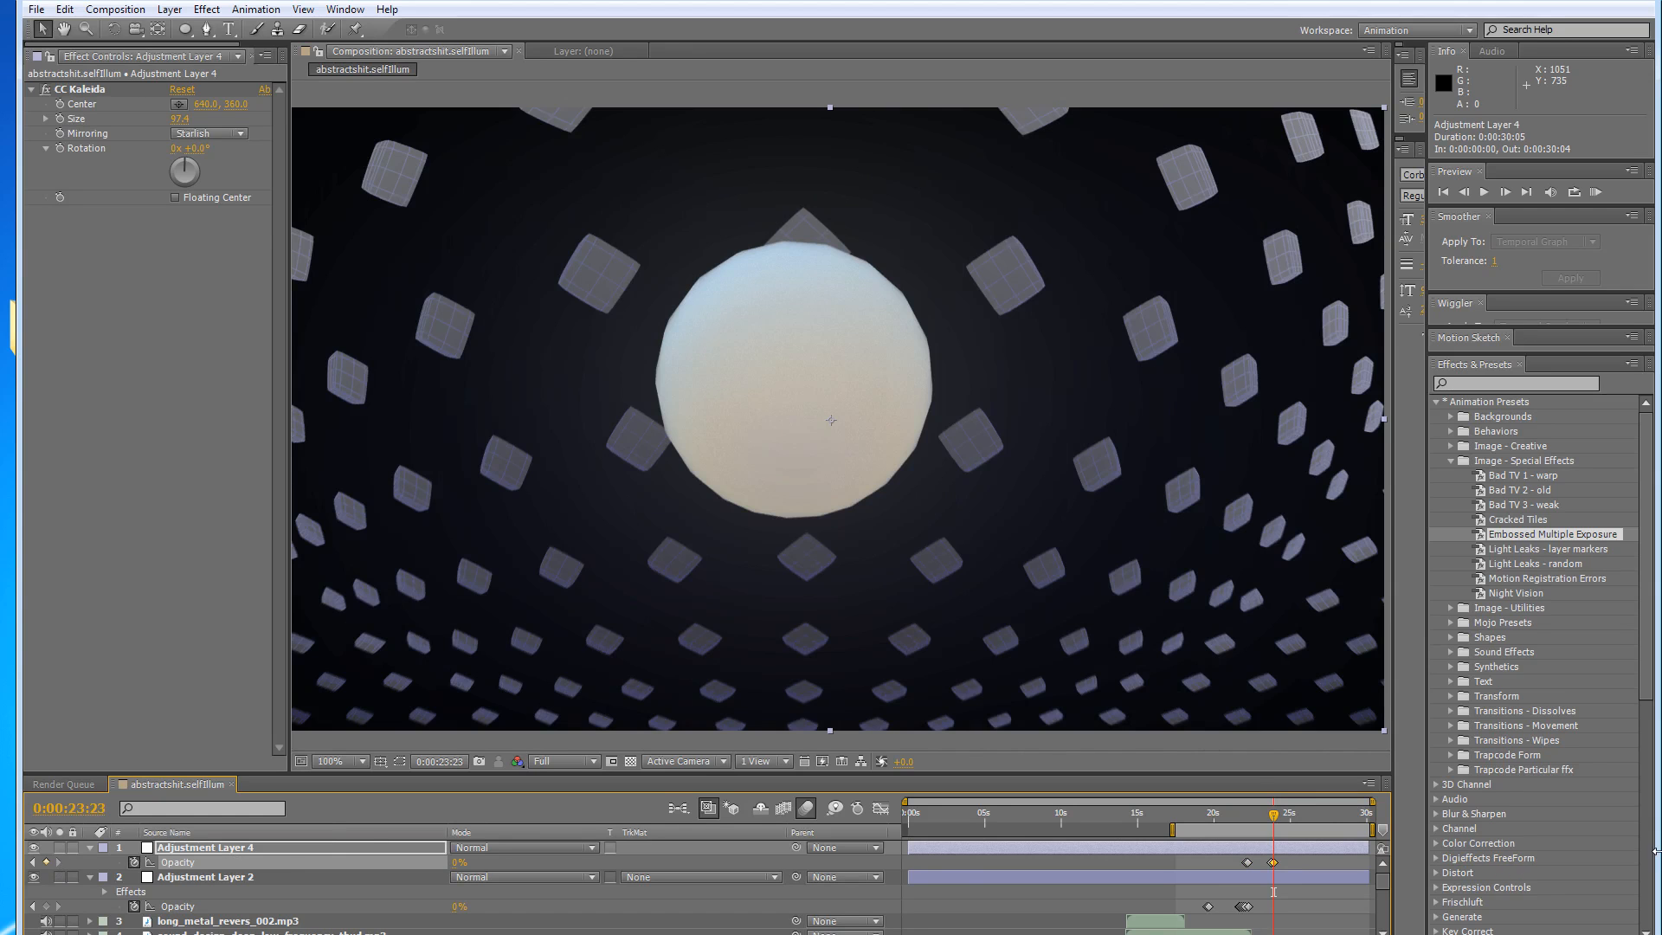
RAM-preview the kaleidoscope flicker and delete the CC Kaleida effect from the top adjustment layer.
{"action": "left_click", "coordinate": [1595, 192]}
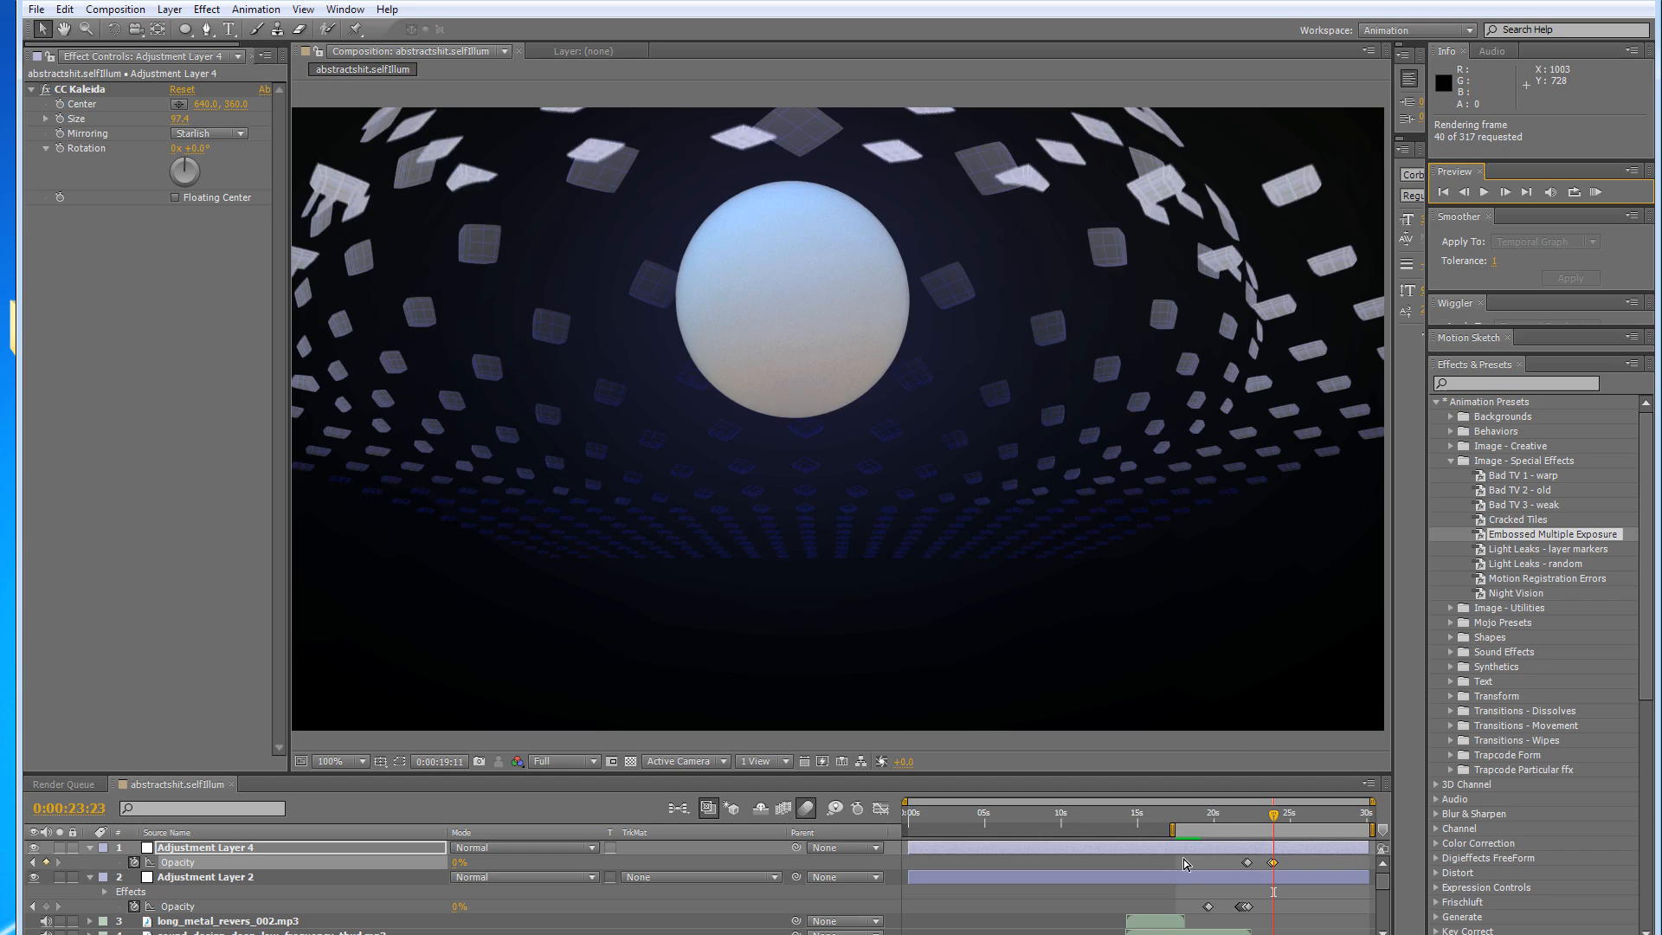
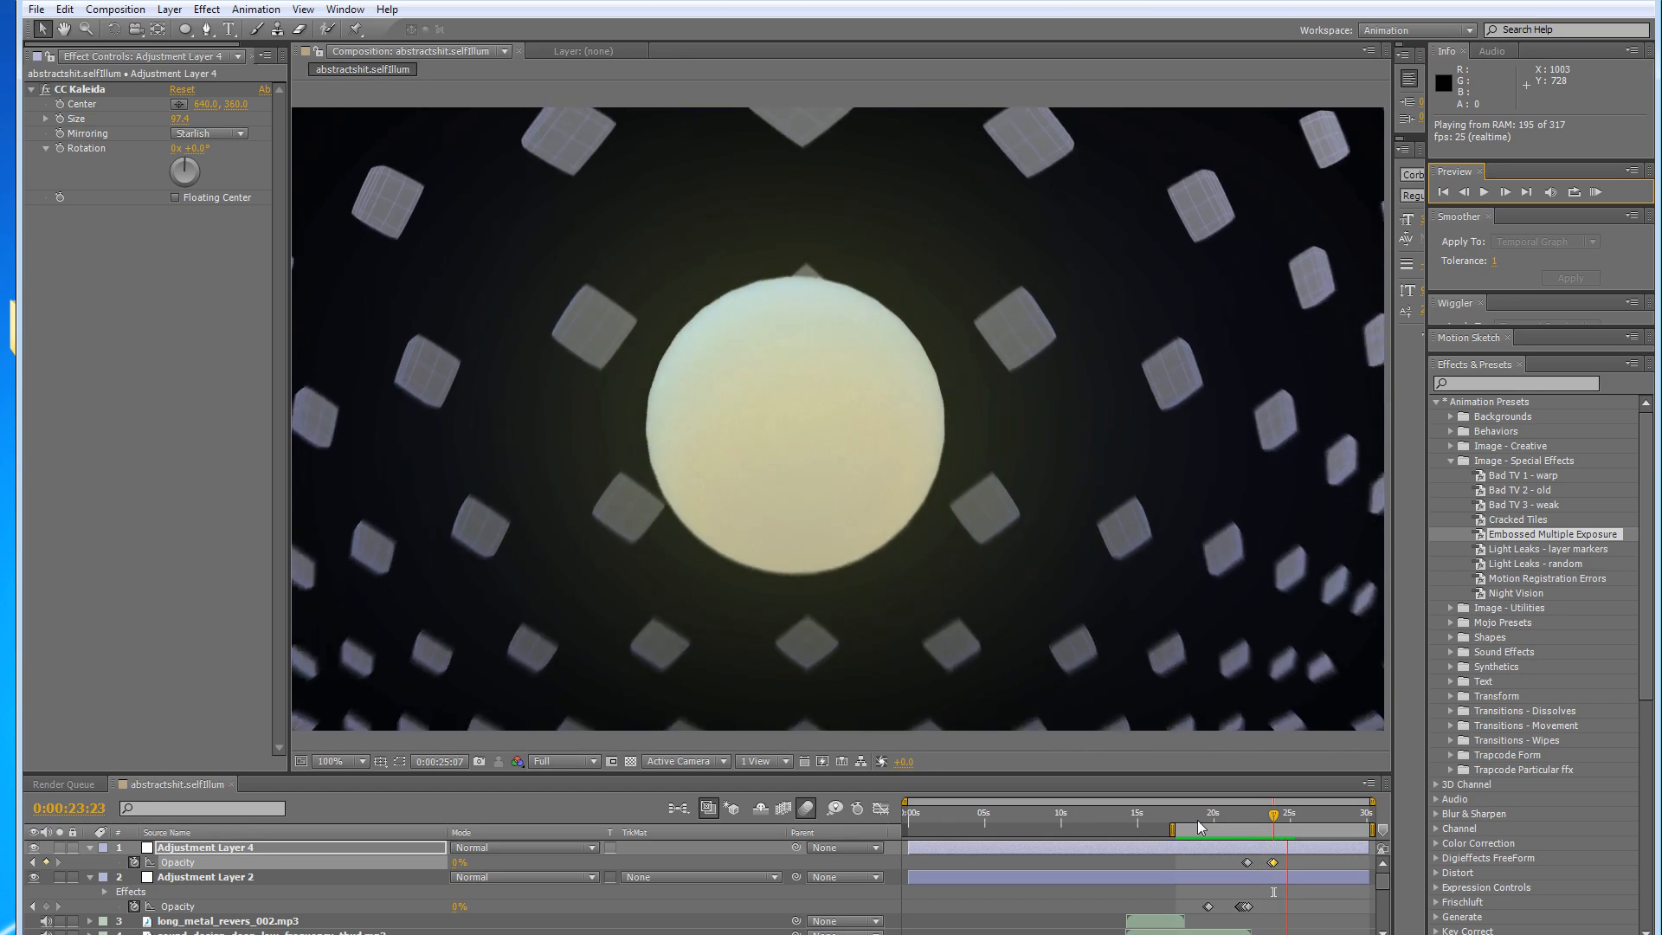
{"action": "key", "text": "space"}
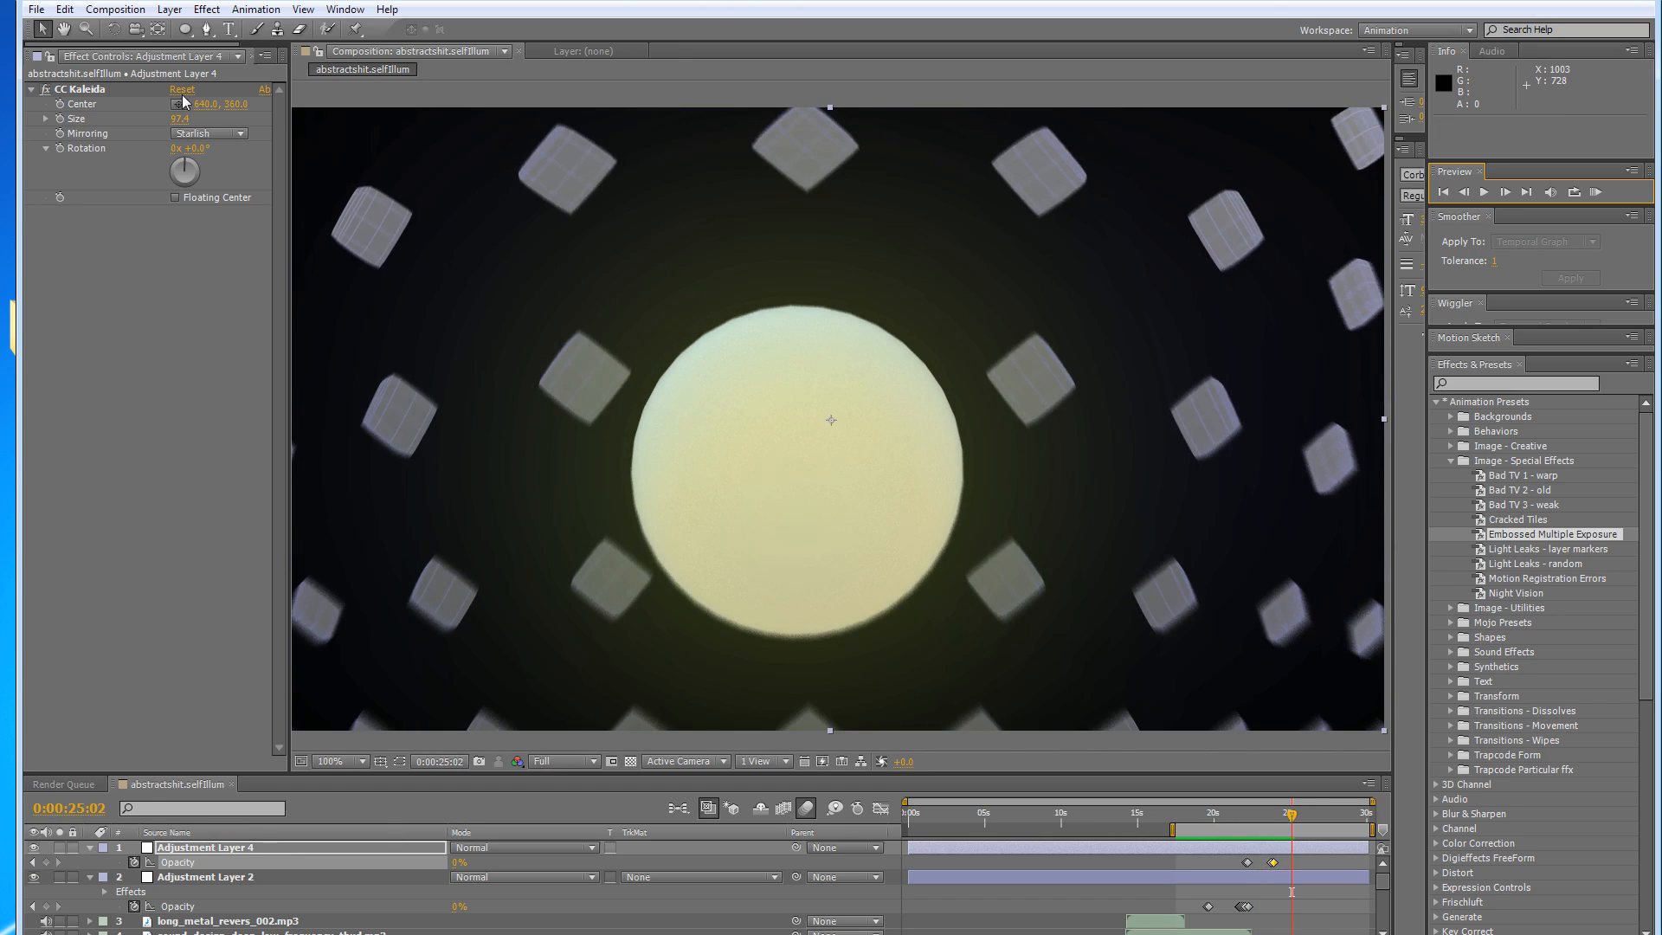
{"action": "left_click", "coordinate": [100, 103]}
{"action": "key", "text": "Delete"}
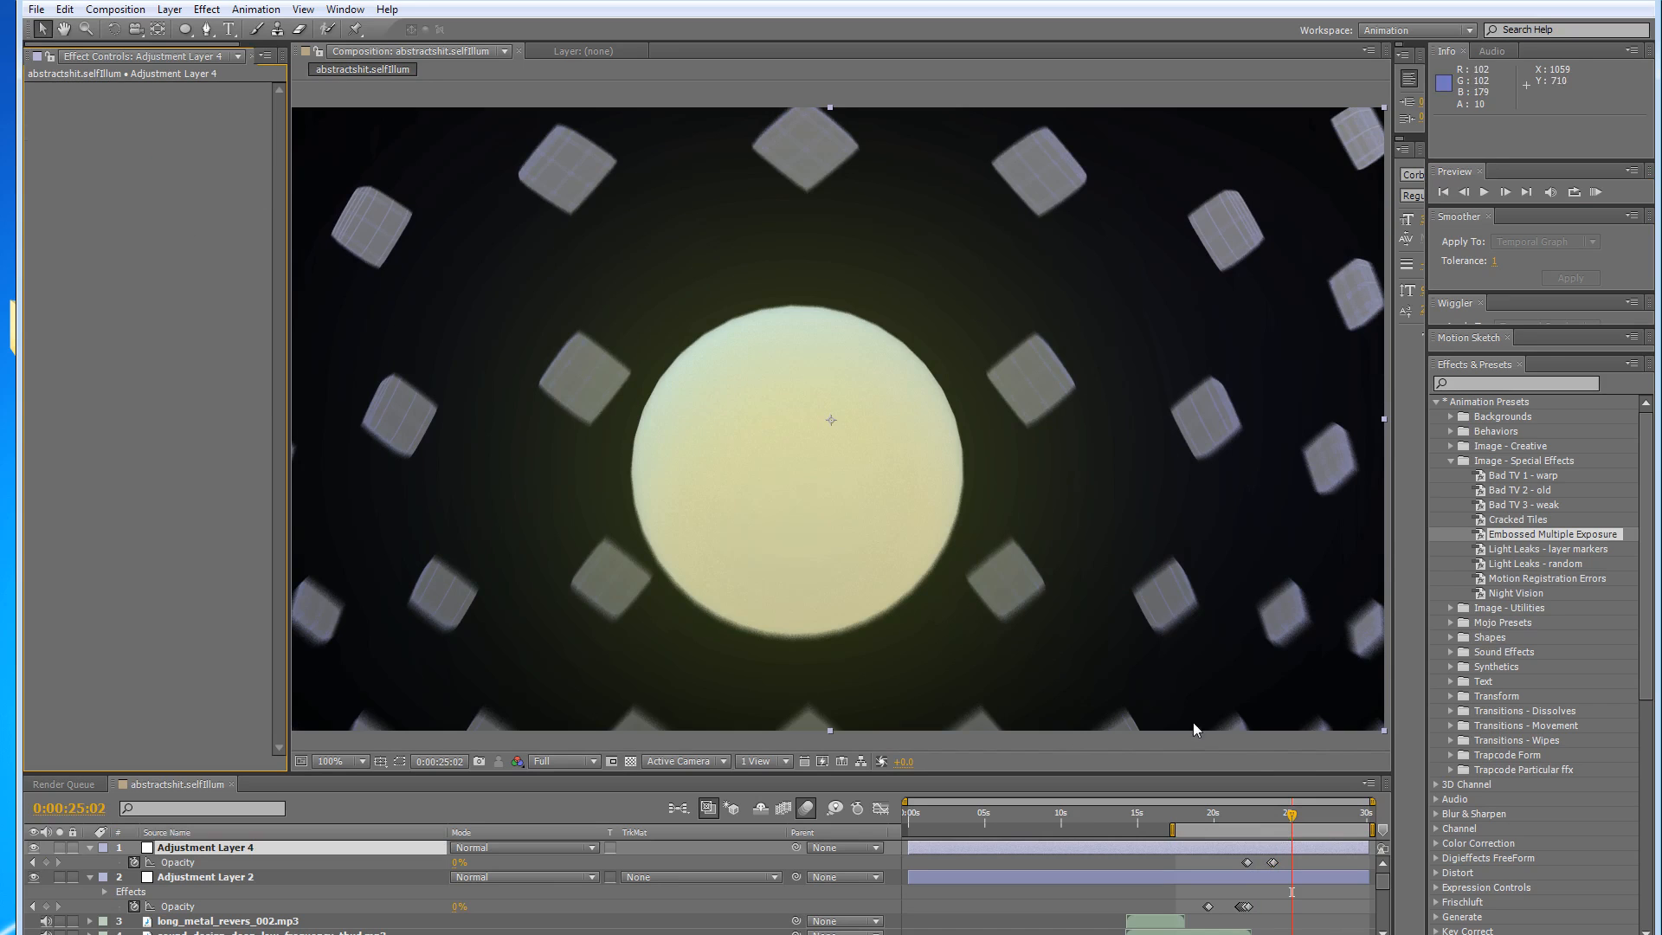
Try an inverted Find Edges effect with 100% Blend With Original on the top adjustment layer at 0:00:23:09, and delete it.
{"action": "left_click", "coordinate": [1267, 813]}
{"action": "left_click_drag", "start_coordinate": [1267, 817], "coordinate": [1264, 817]}
{"action": "left_click", "coordinate": [206, 9]}
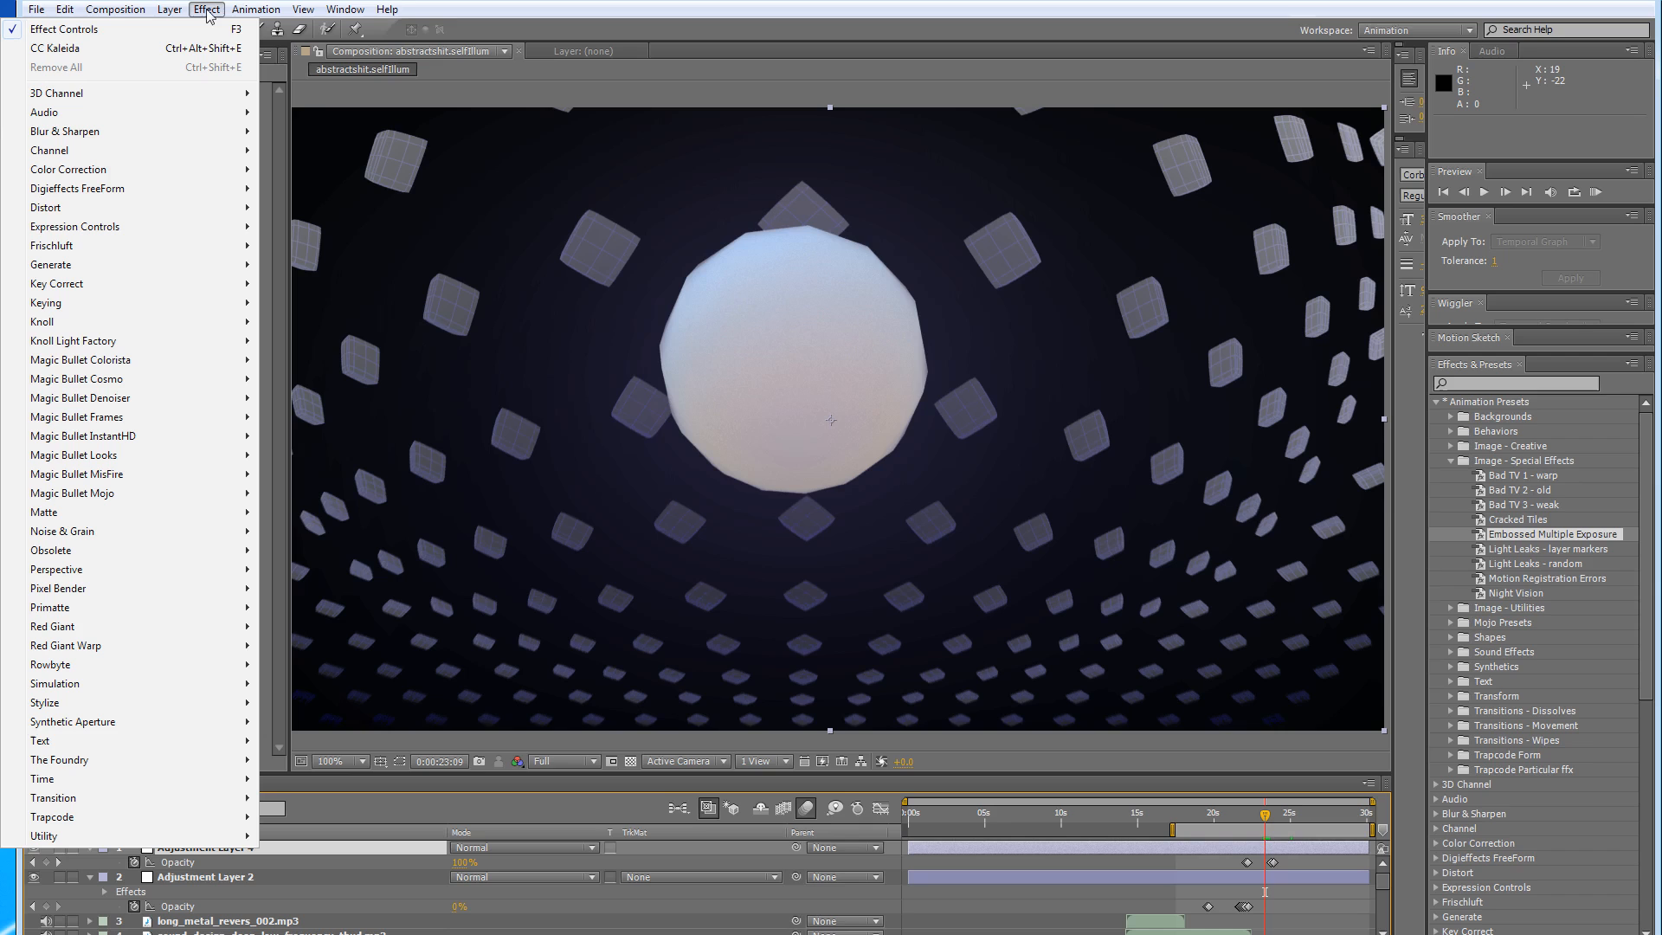
{"action": "mouse_move", "coordinate": [160, 703]}
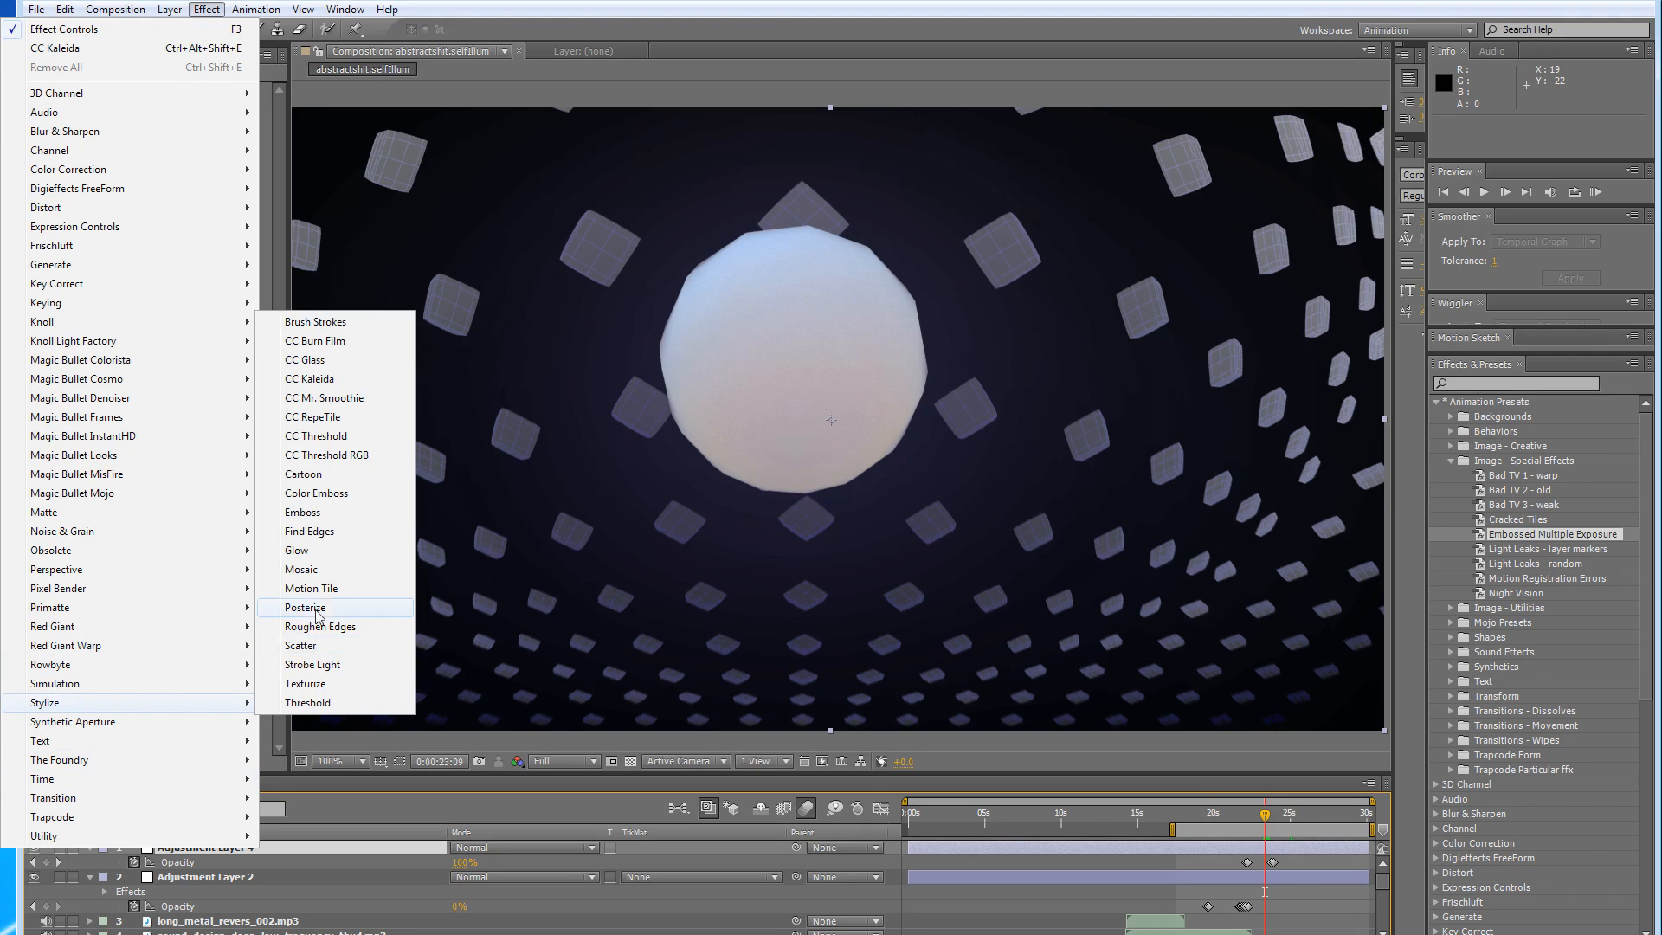
{"action": "left_click", "coordinate": [329, 531]}
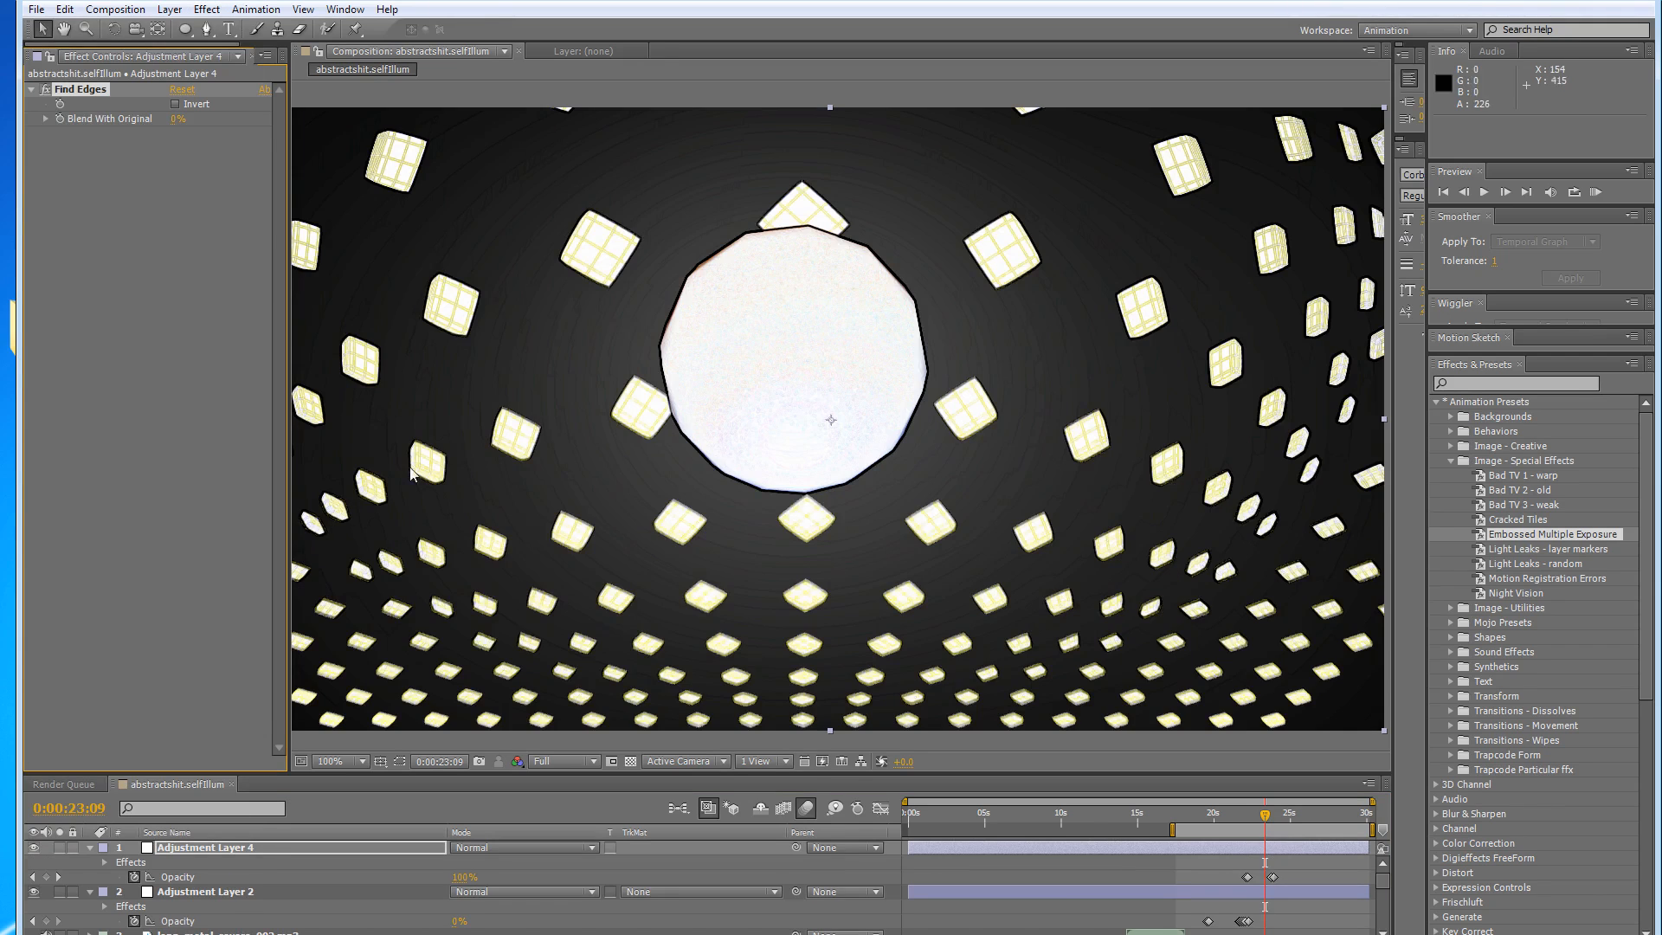
{"action": "mouse_move", "coordinate": [173, 119]}
{"action": "left_mouse_down"}
{"action": "mouse_move", "coordinate": [245, 119]}
{"action": "mouse_move", "coordinate": [33, 128]}
{"action": "mouse_move", "coordinate": [186, 134]}
{"action": "left_mouse_up"}
{"action": "left_click", "coordinate": [176, 104]}
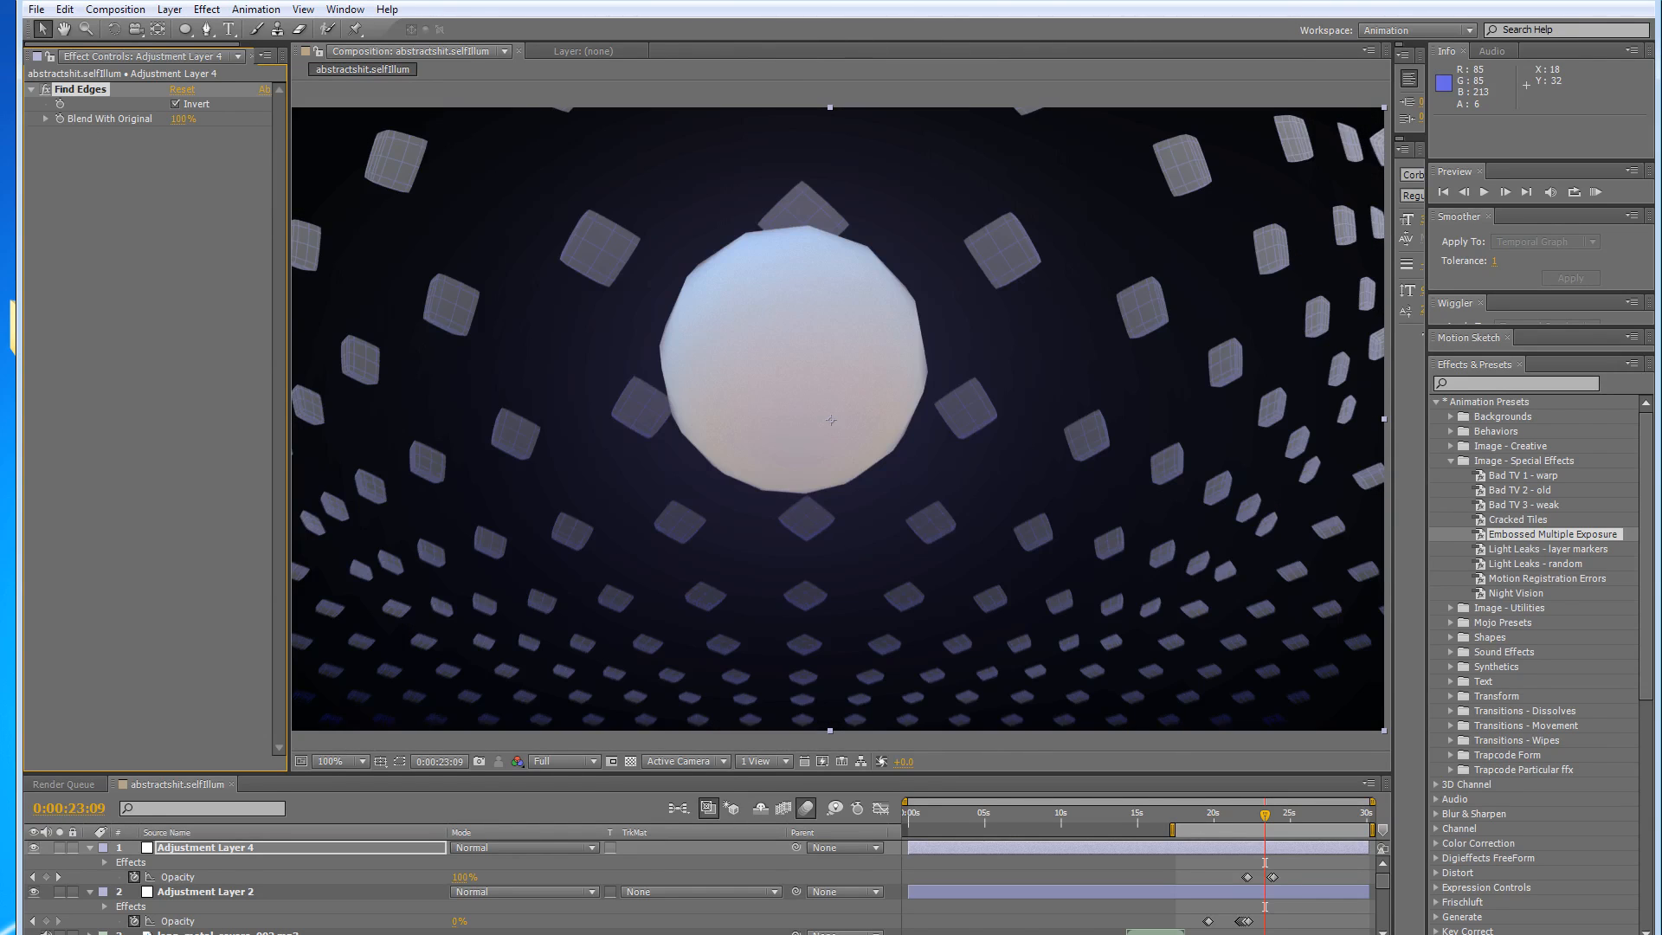
{"action": "key", "text": "Delete"}
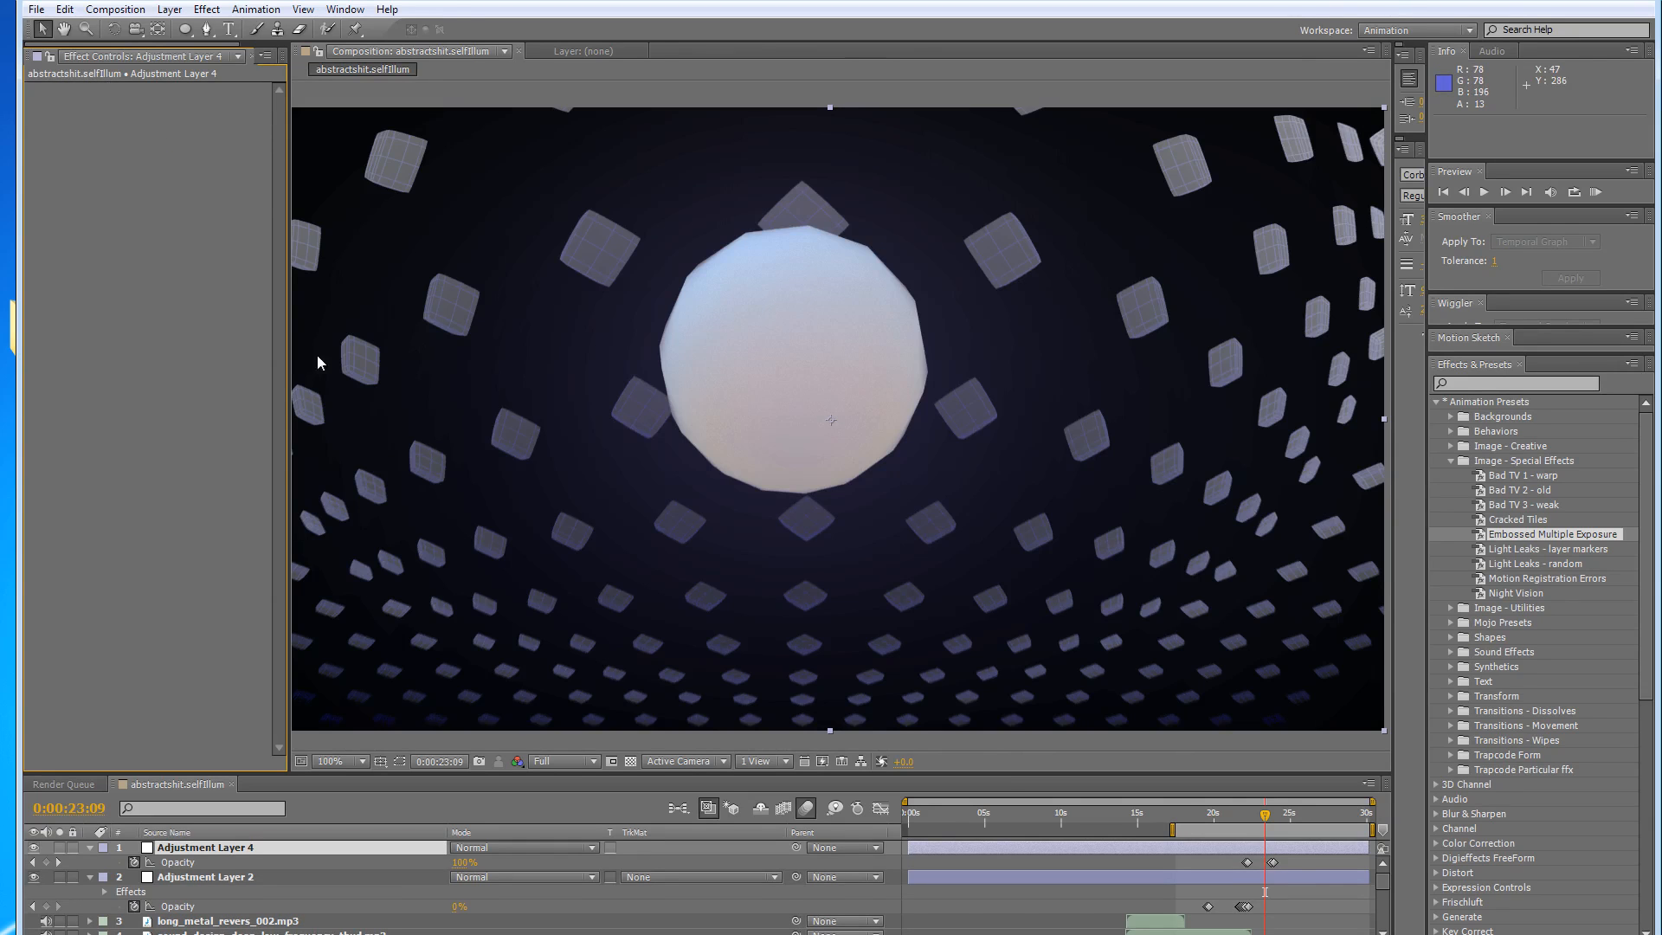
Extend the work area back to 0:00:00:00 and go to 0:00:06:24 in the composition.
{"action": "left_click_drag", "start_coordinate": [1266, 818], "coordinate": [1216, 818]}
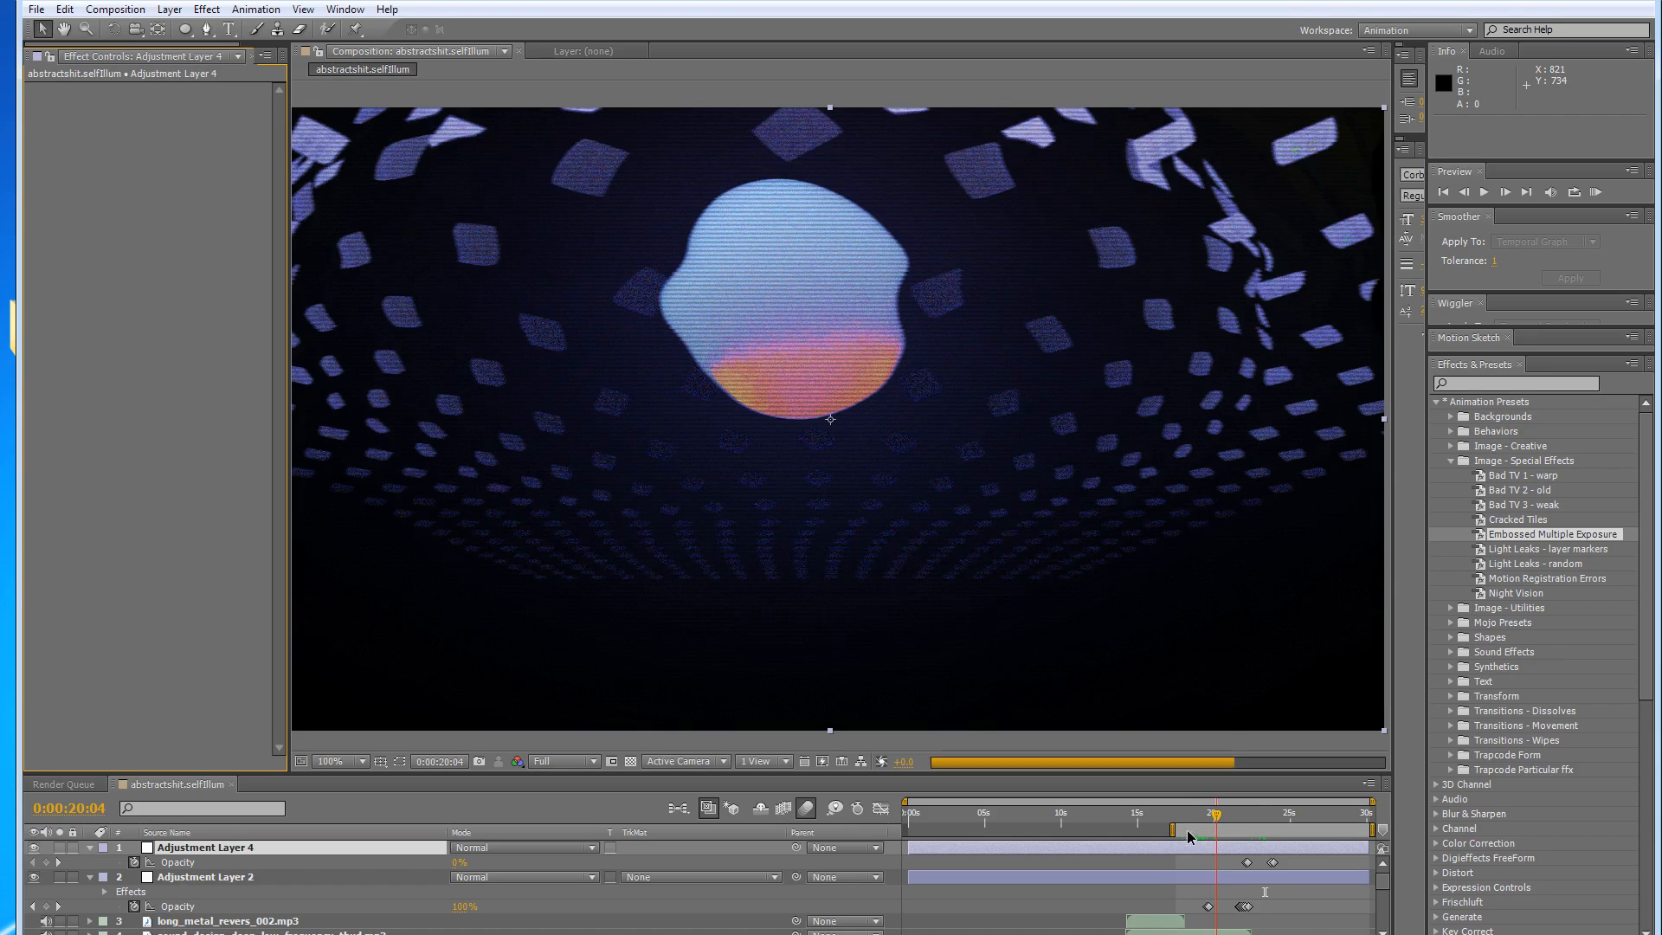
{"action": "left_click_drag", "start_coordinate": [1164, 831], "coordinate": [809, 833]}
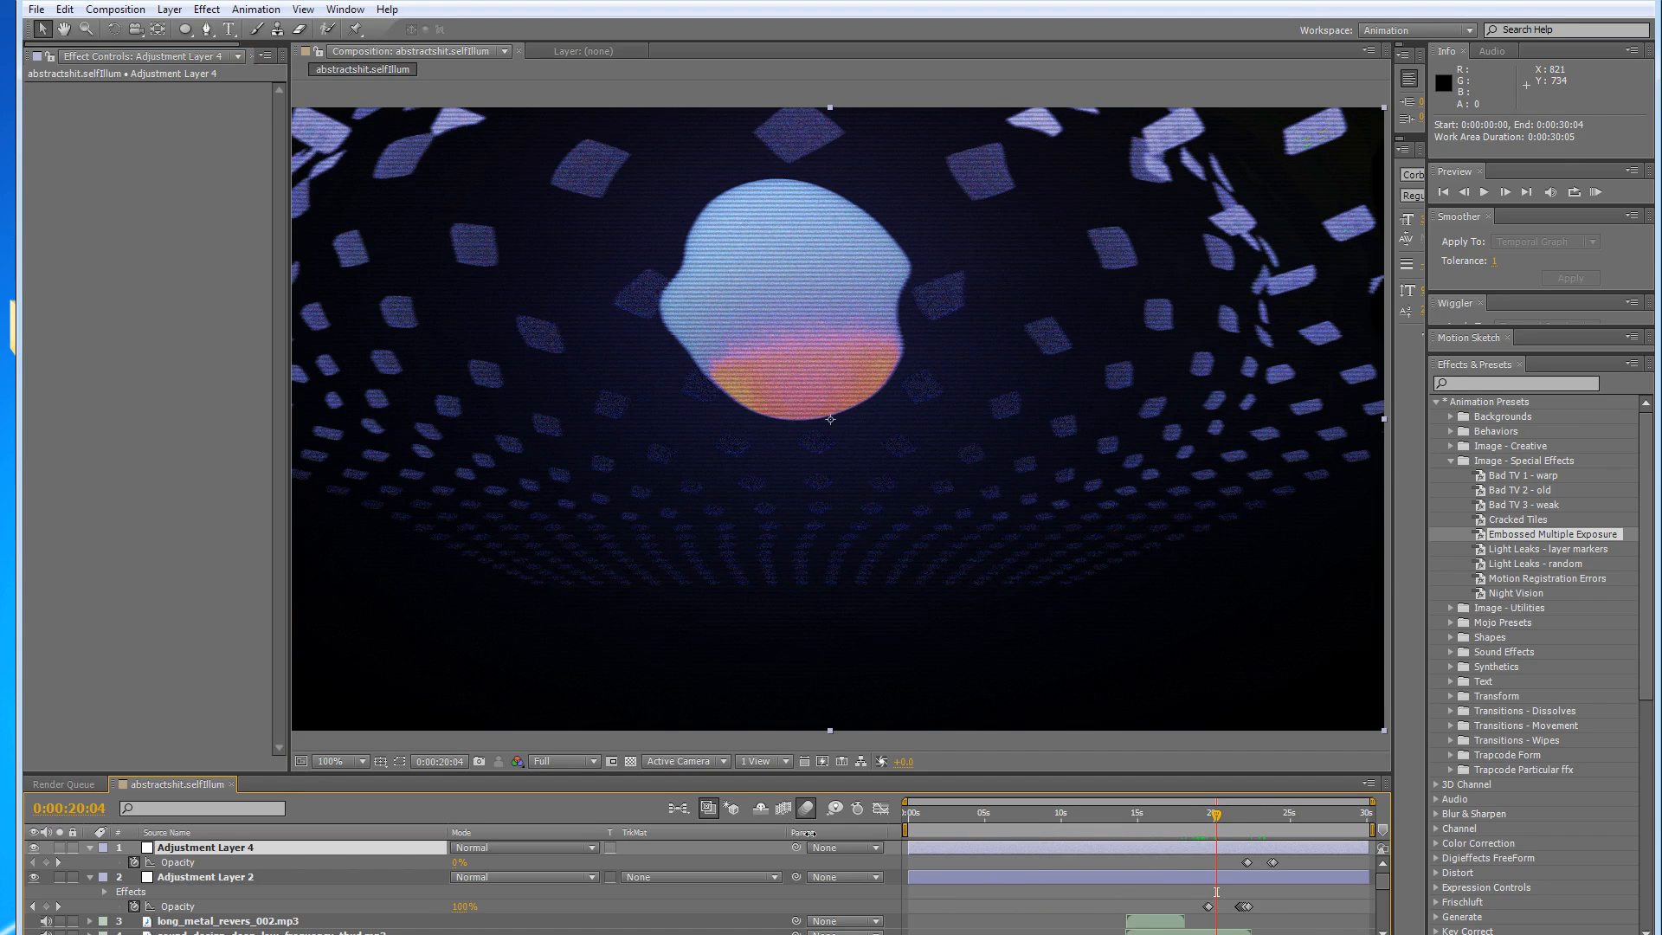
{"action": "left_click_drag", "start_coordinate": [1217, 817], "coordinate": [1011, 829]}
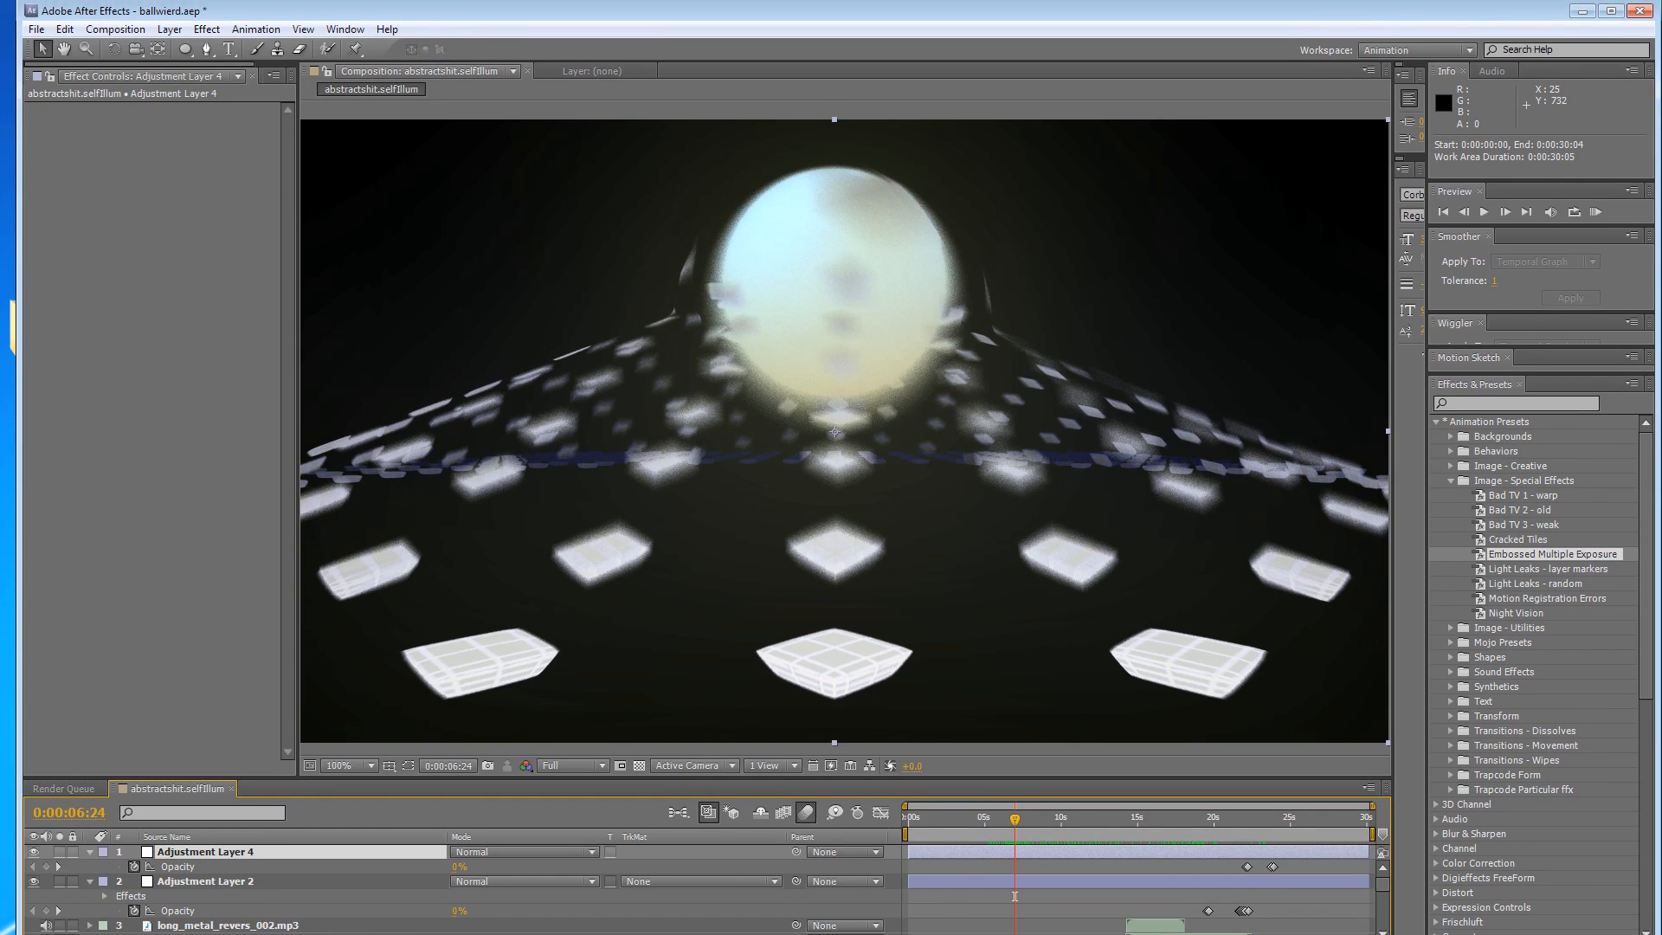
{"action": "left_click_drag", "start_coordinate": [298, 777], "coordinate": [307, 765]}
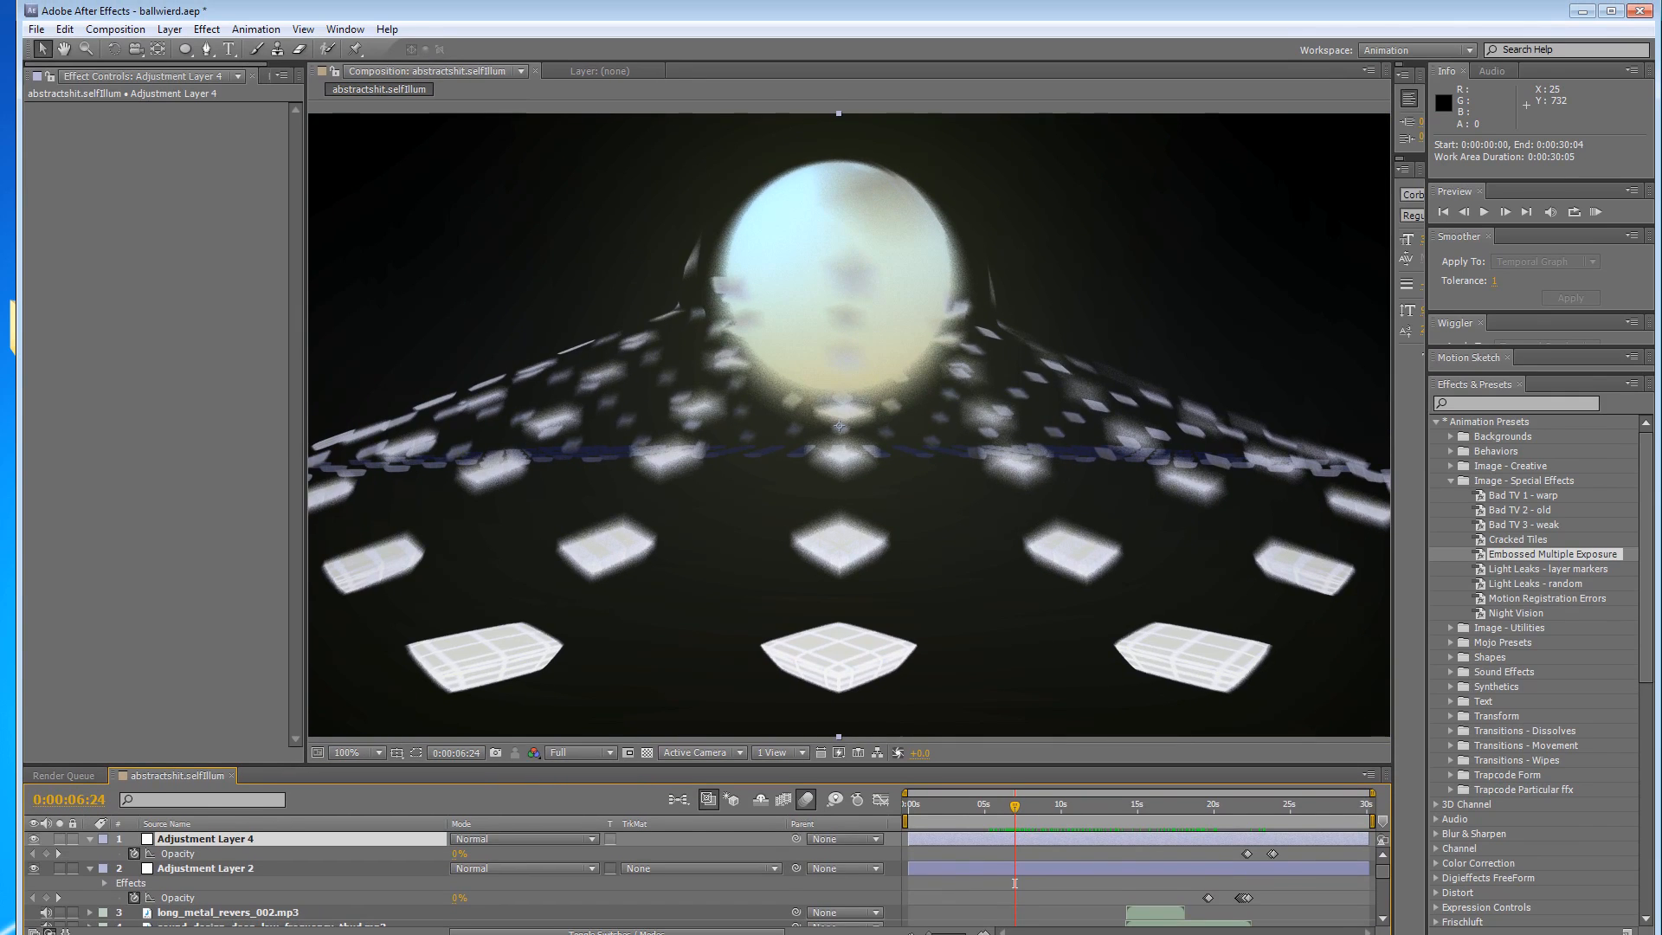
Import the recent footage lens_blur_by_TextureMania.jpg and add it as the top layer of the composition.
{"action": "left_click", "coordinate": [36, 30]}
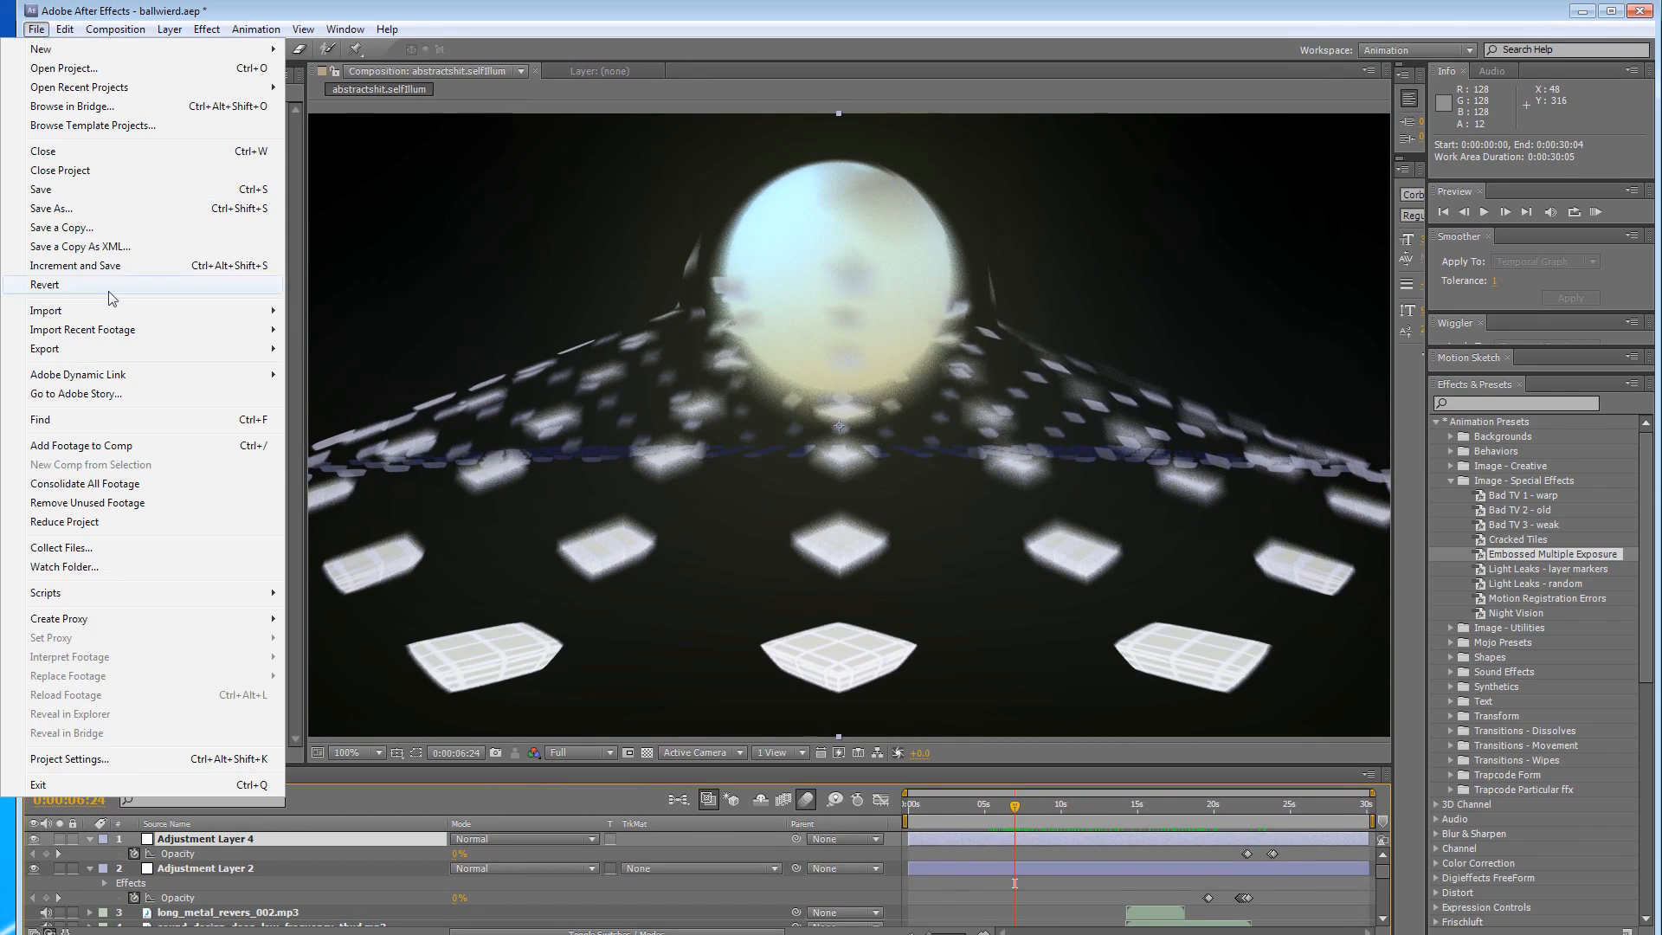
{"action": "mouse_move", "coordinate": [161, 341]}
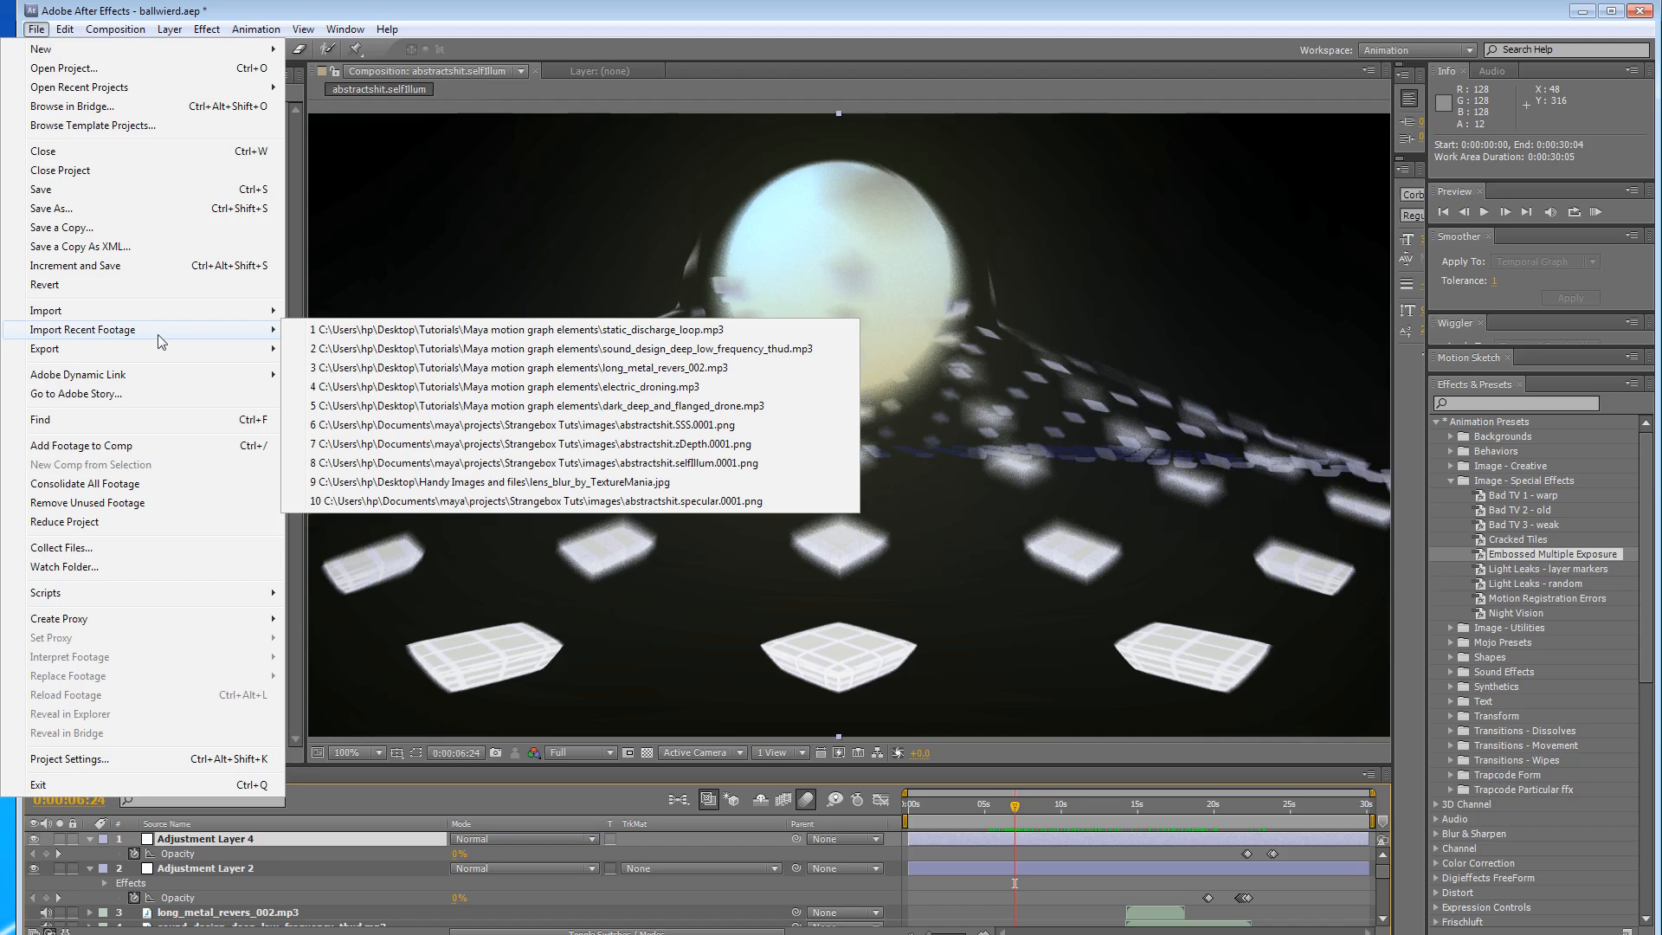
{"action": "left_click", "coordinate": [372, 482]}
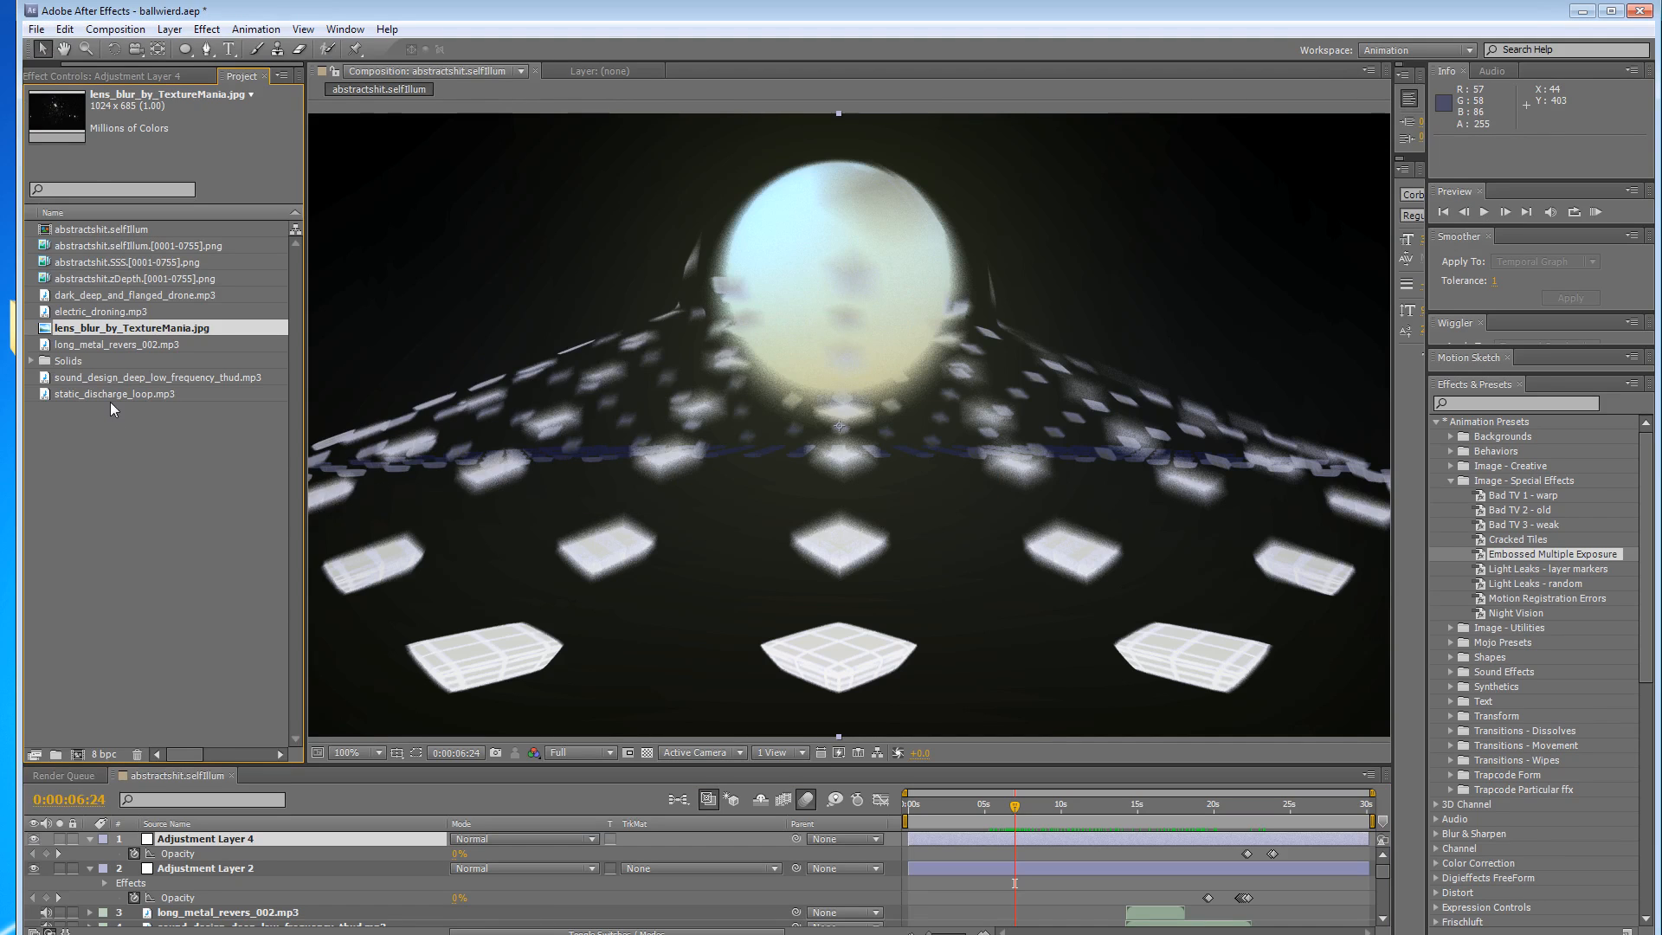
{"action": "left_click_drag", "start_coordinate": [175, 830], "coordinate": [180, 842]}
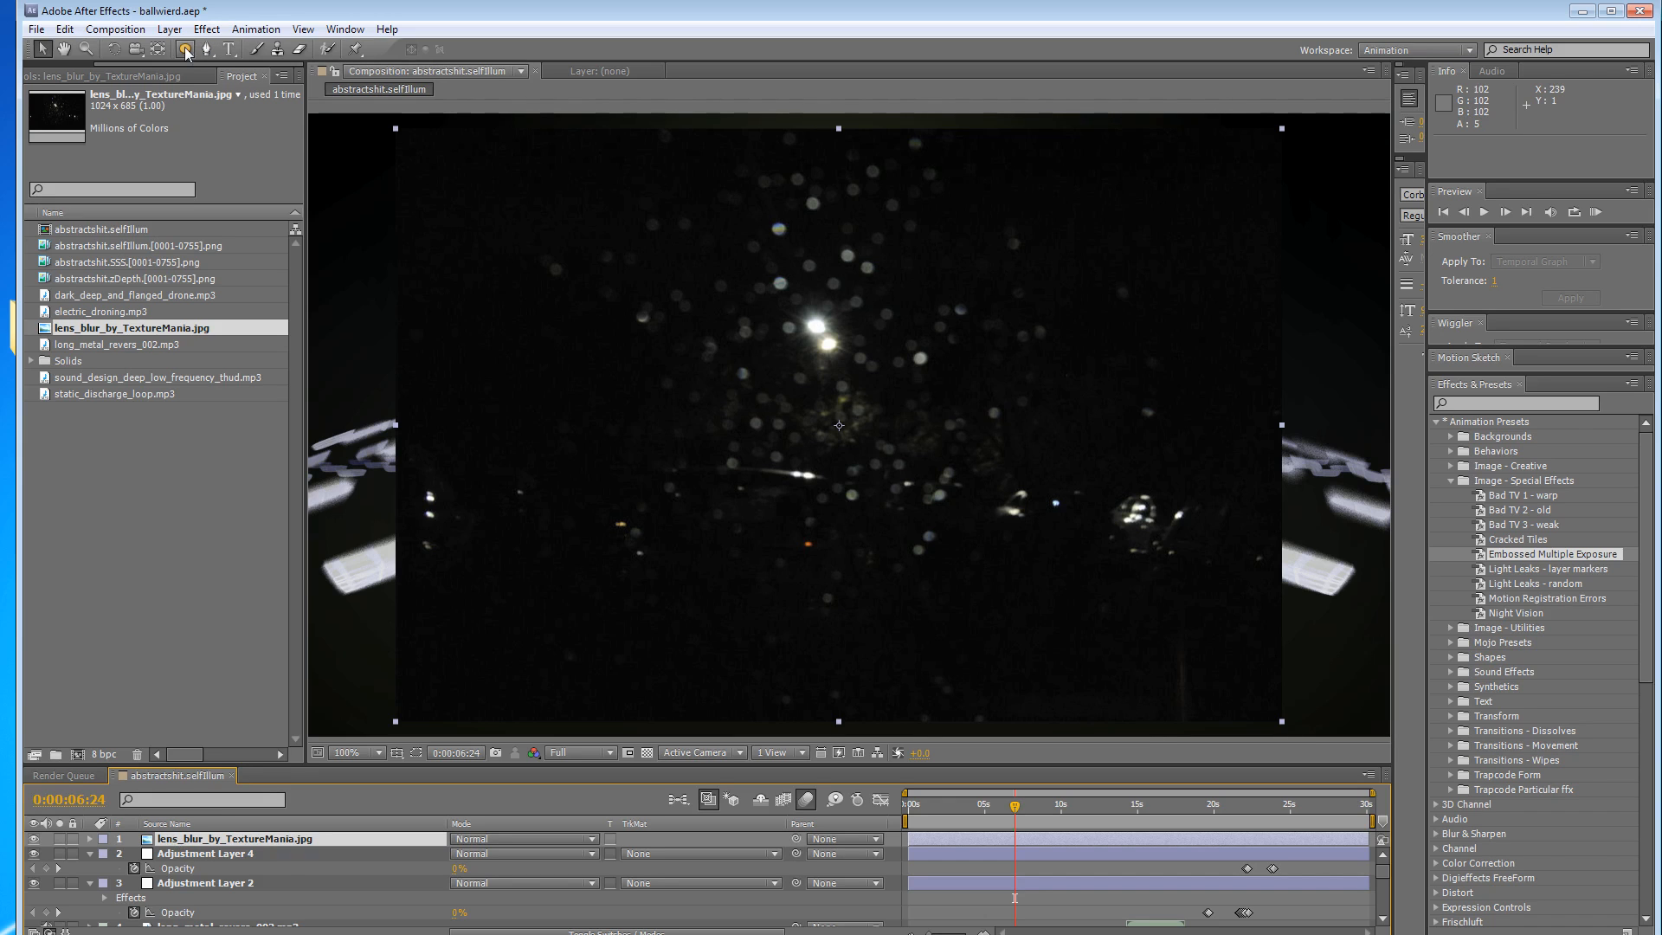
Mask the lens blur layer with an ellipse around the sphere and set the mask feather to 134 pixels.
{"action": "left_click_drag", "start_coordinate": [649, 146], "coordinate": [1060, 550]}
{"action": "key", "text": "space"}
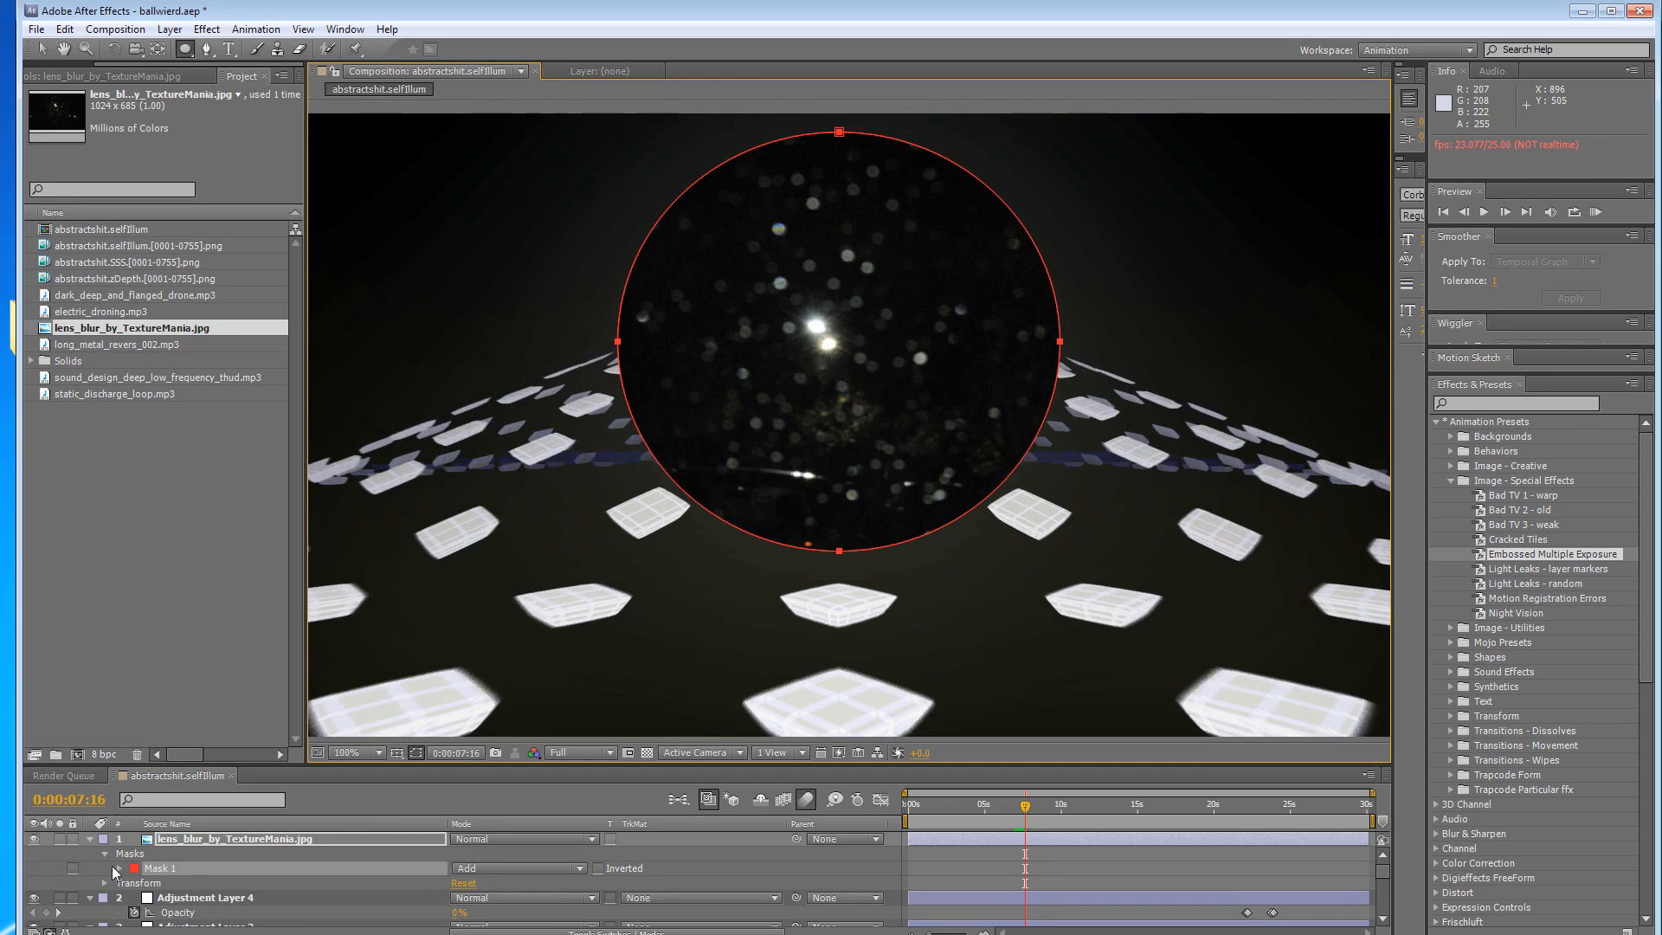
{"action": "left_click", "coordinate": [113, 867]}
{"action": "left_click", "coordinate": [120, 868]}
{"action": "left_click_drag", "start_coordinate": [472, 889], "coordinate": [585, 889]}
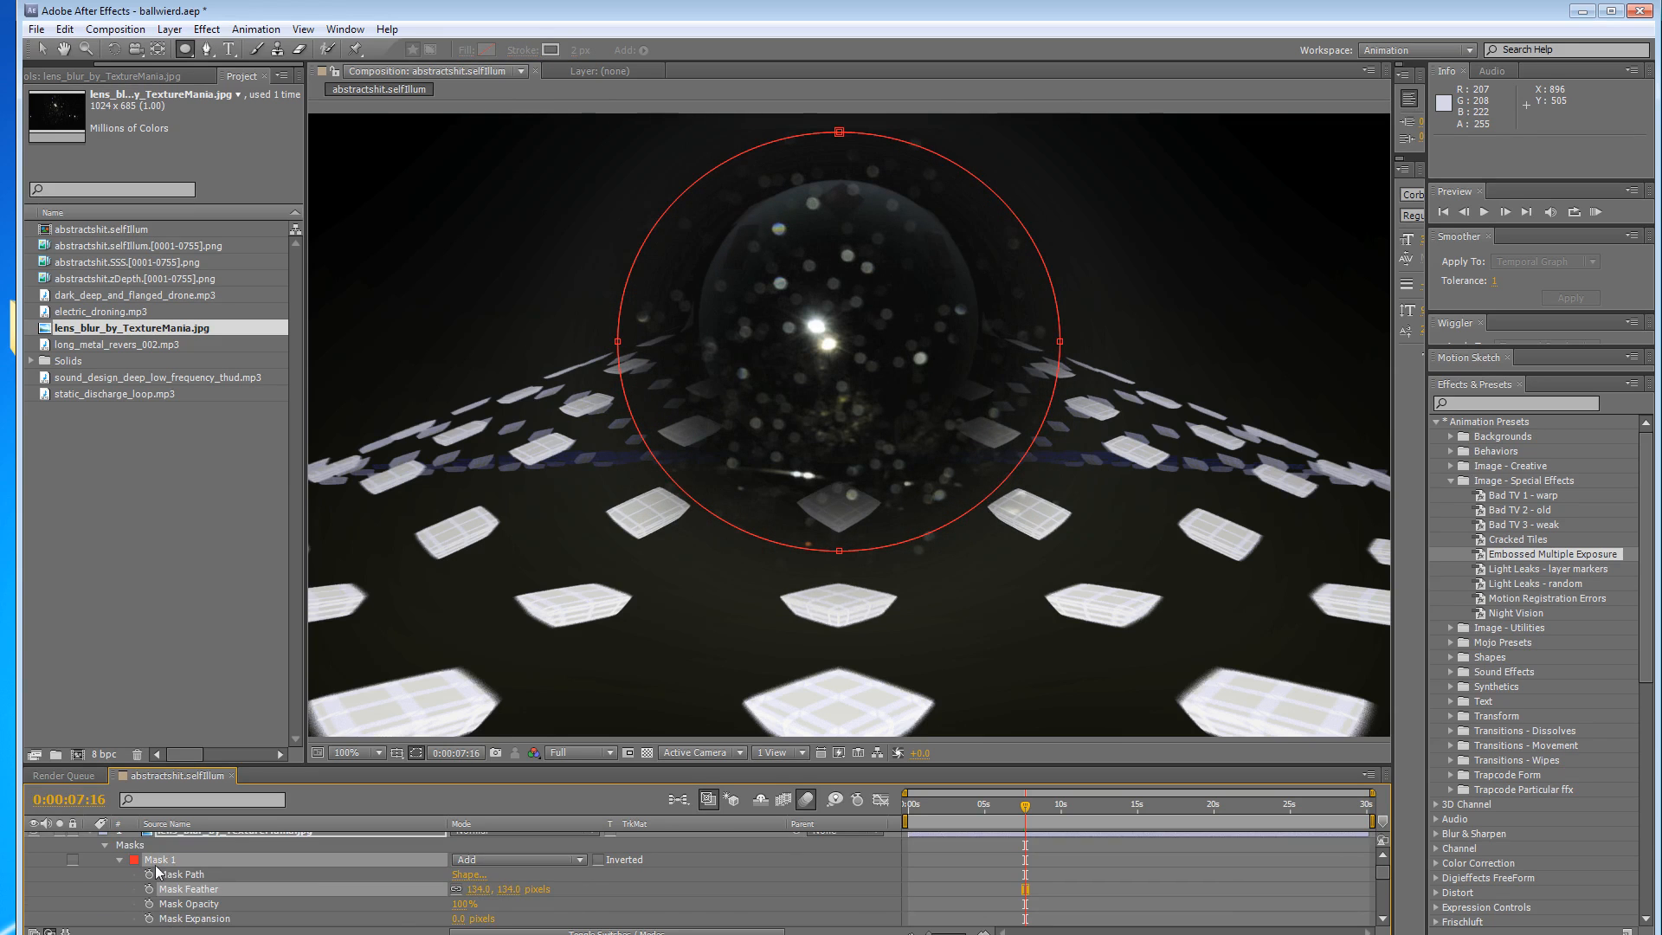
Set the lens blur layer's blending mode to Add and hide the mask outline in the composition view.
{"action": "scroll", "coordinate": [173, 865], "scroll_direction": "up", "scroll_amount": 1}
{"action": "left_click", "coordinate": [481, 840]}
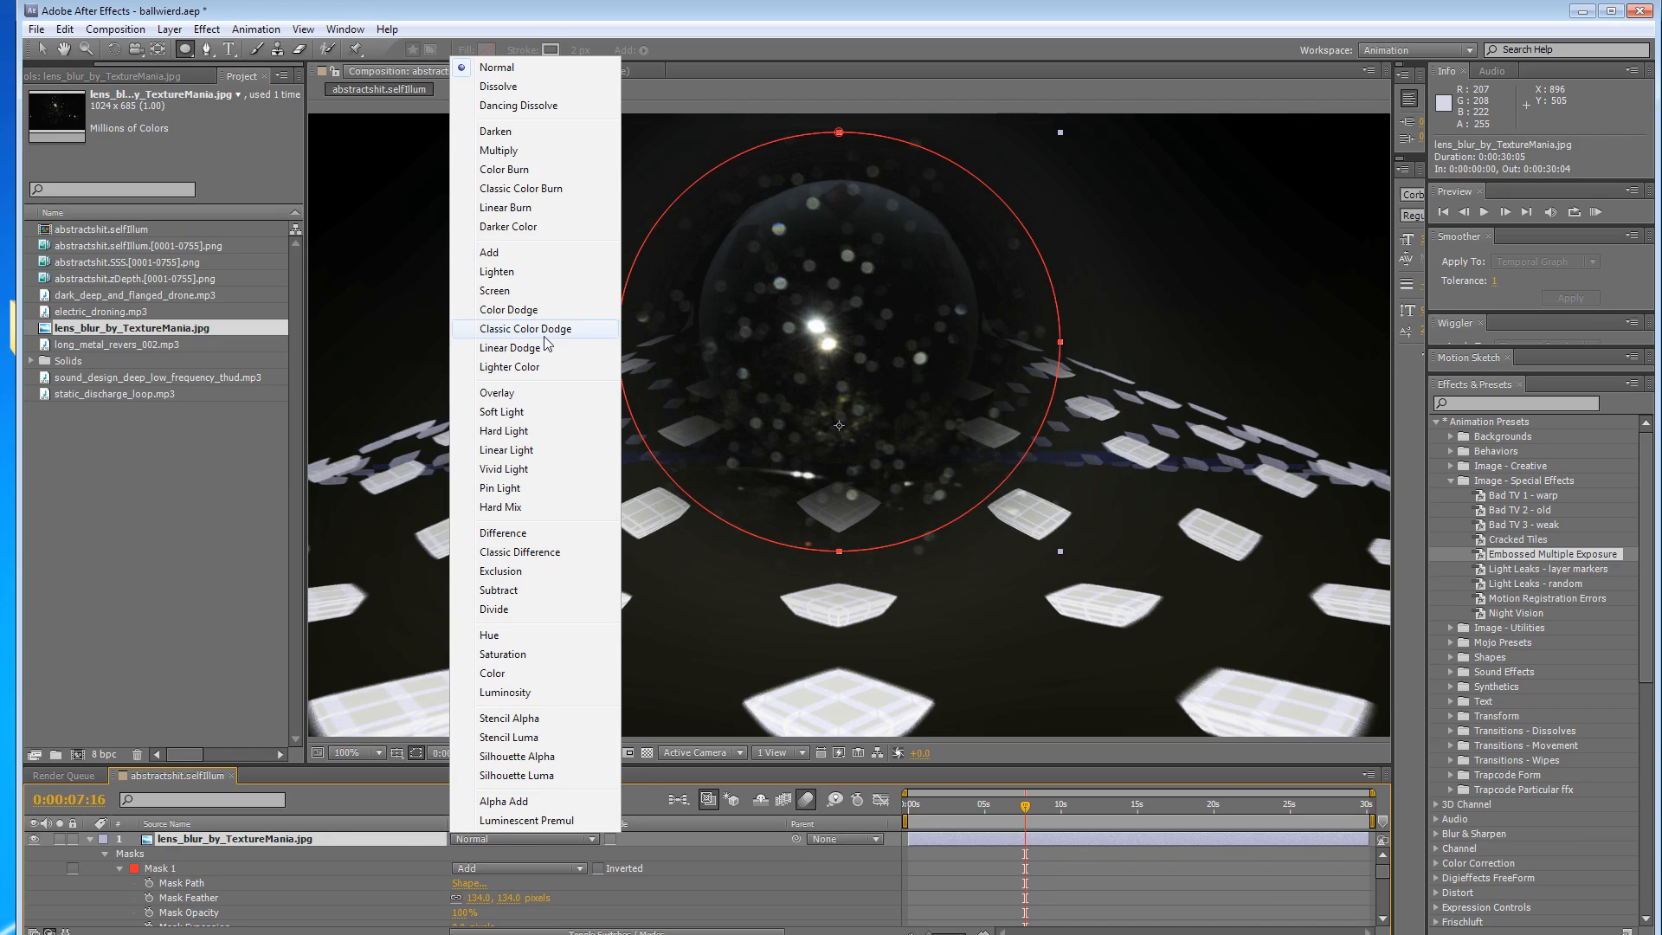
{"action": "left_click", "coordinate": [530, 258]}
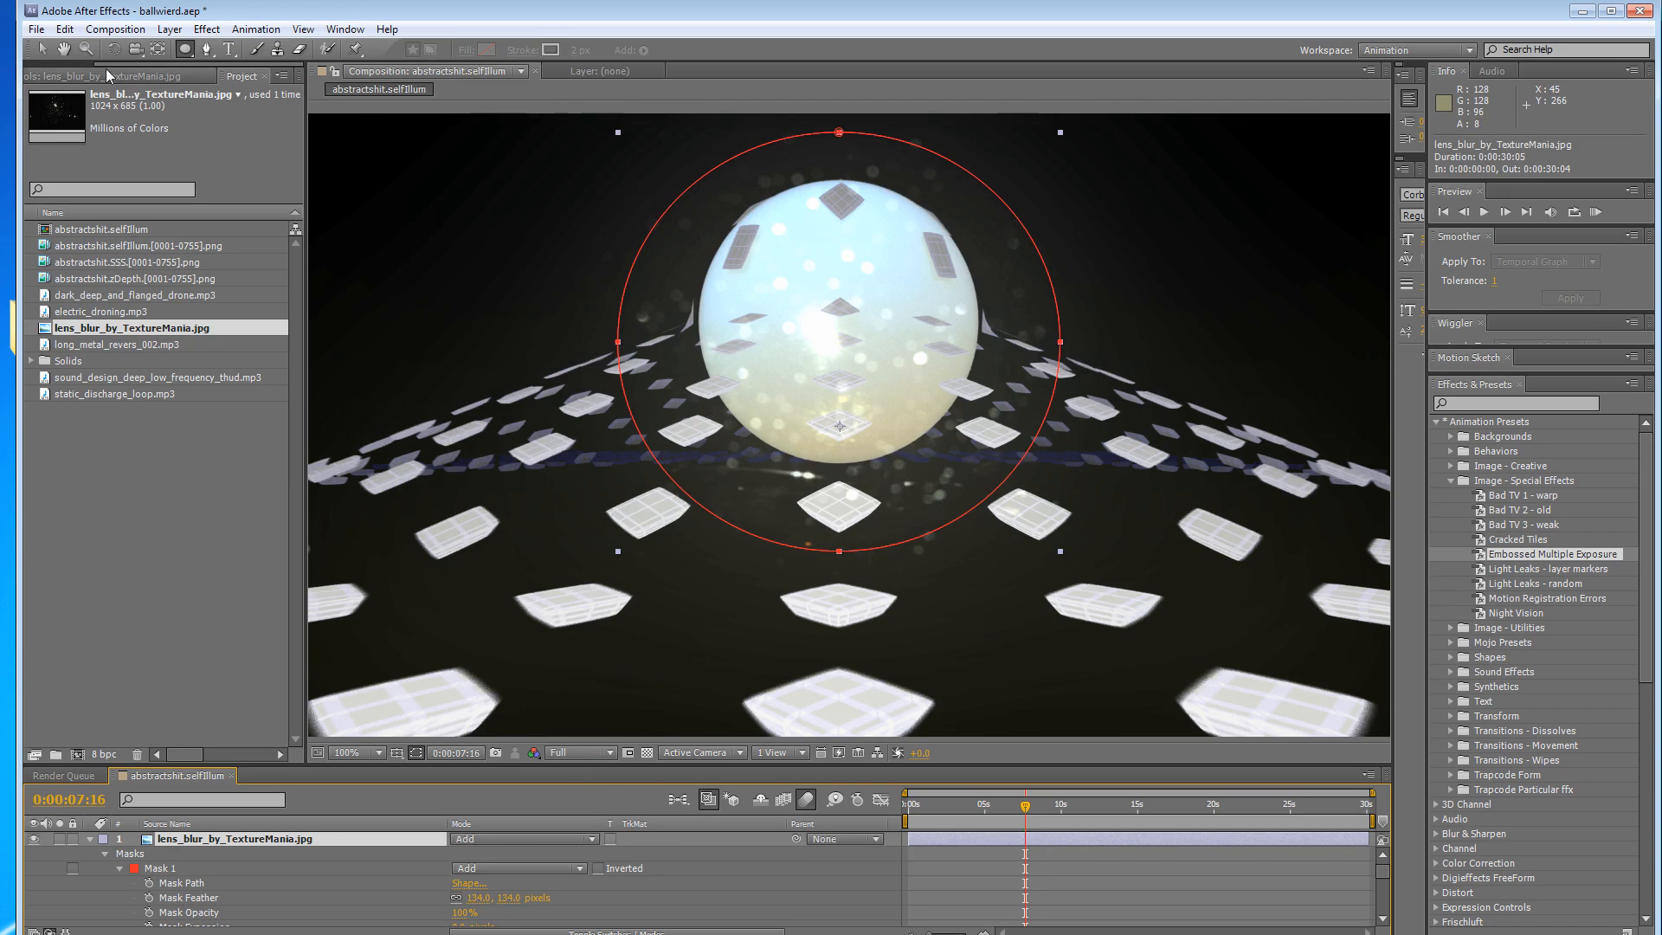
{"action": "left_click", "coordinate": [50, 52]}
{"action": "left_click", "coordinate": [416, 753]}
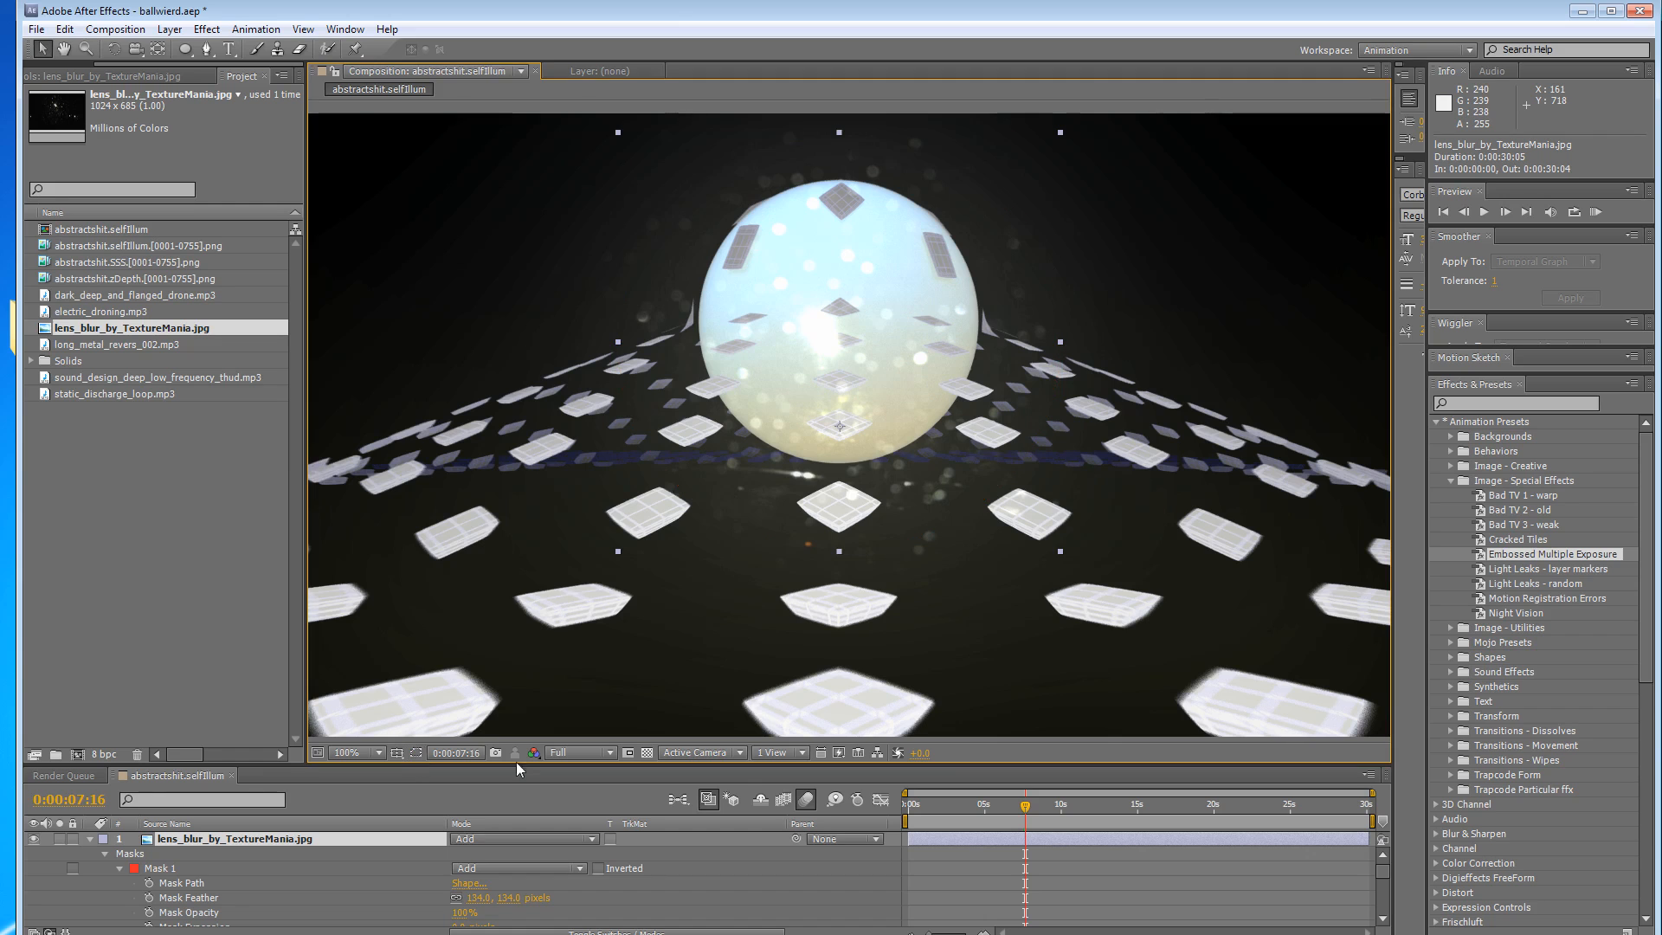
At 0:00:07:06, enlarge the lens blur layer to about 187% by 179% and move it to about position 740, 342.
{"action": "mouse_move", "coordinate": [1029, 807]}
{"action": "left_mouse_down"}
{"action": "mouse_move", "coordinate": [995, 811]}
{"action": "mouse_move", "coordinate": [1021, 814]}
{"action": "left_mouse_up"}
{"action": "left_click_drag", "start_coordinate": [837, 346], "coordinate": [918, 419]}
{"action": "left_click_drag", "start_coordinate": [647, 618], "coordinate": [456, 723]}
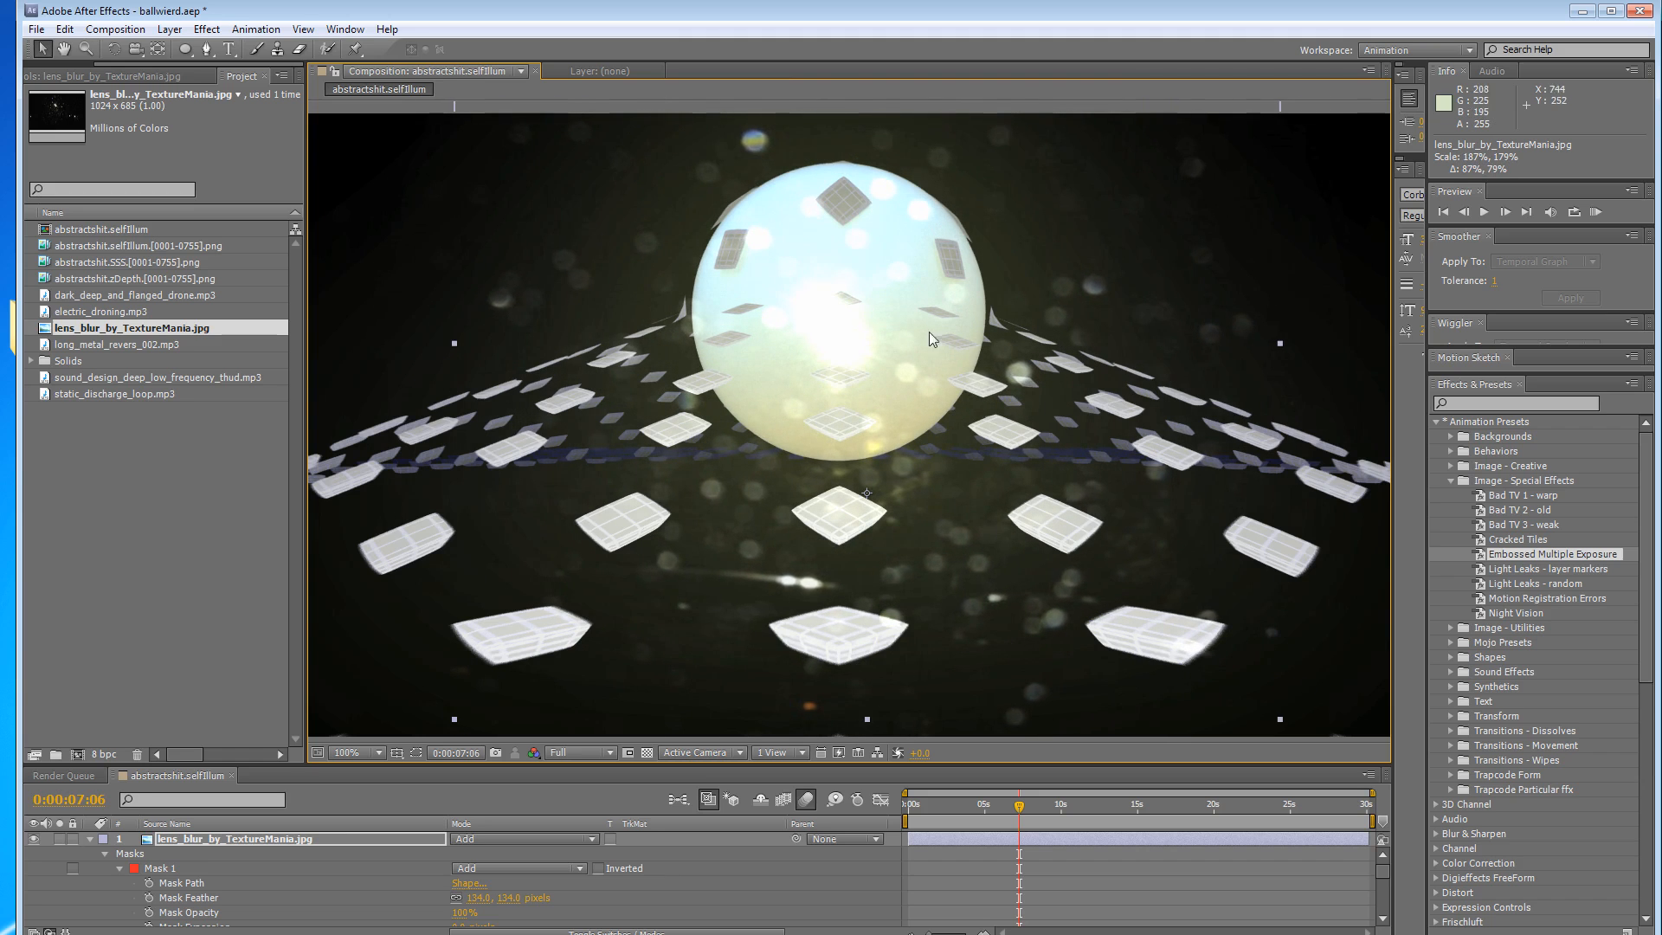
{"action": "left_click_drag", "start_coordinate": [852, 354], "coordinate": [910, 267]}
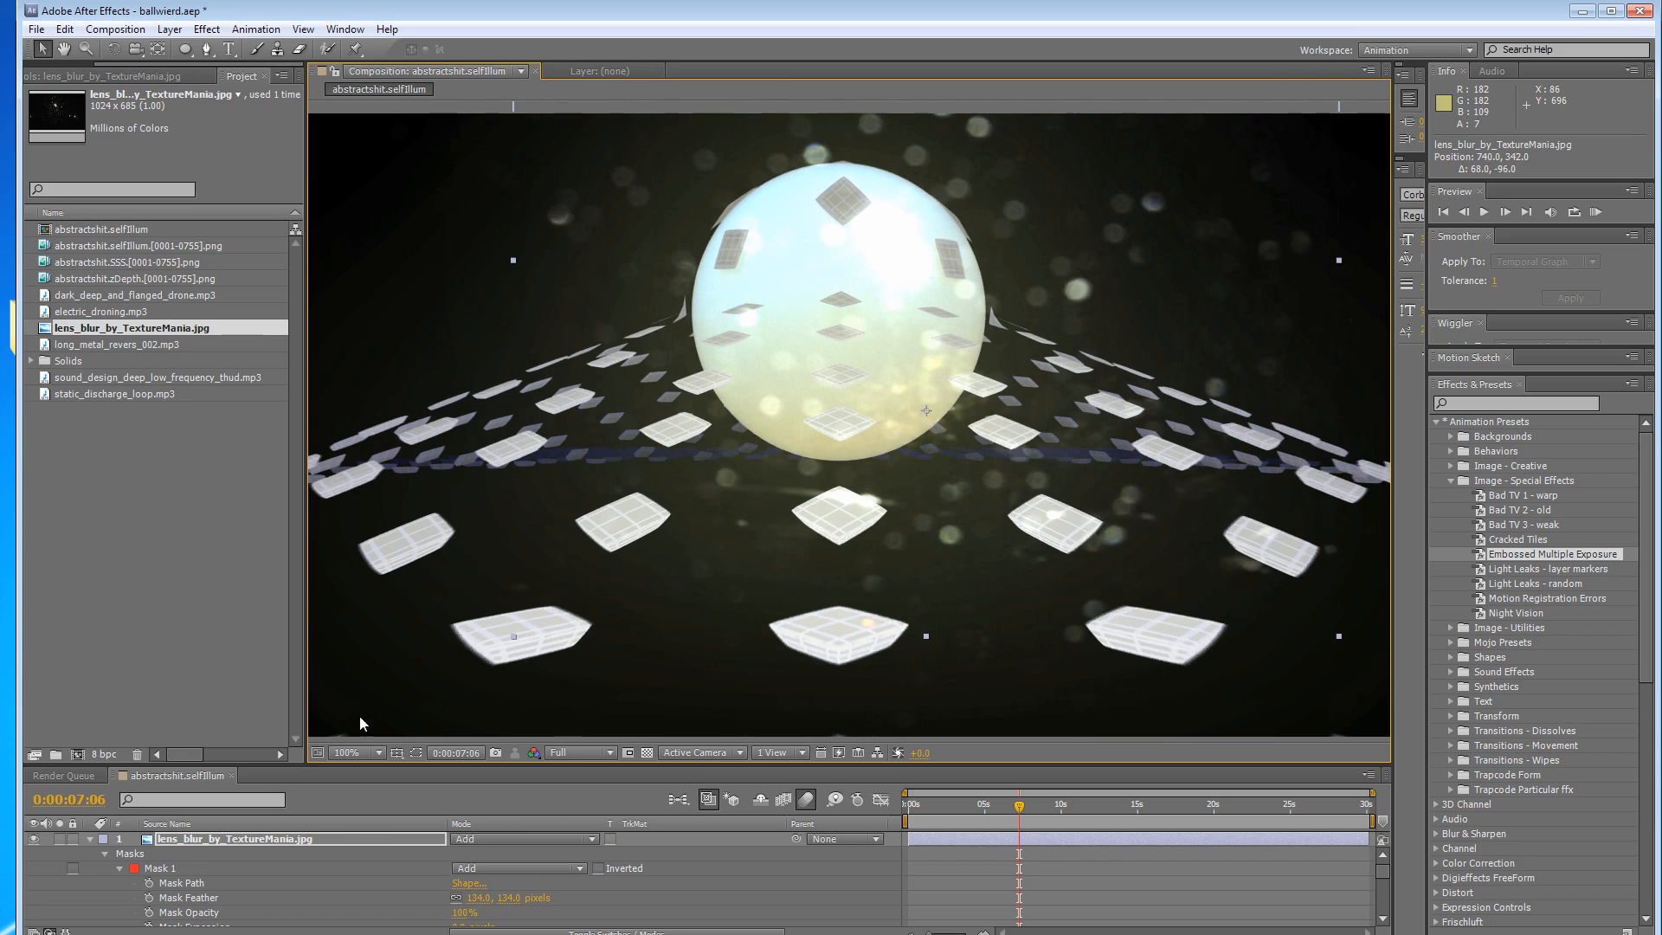
Keyframe the lens blur layer's opacity at 100% at 0:00:07:06 and about 10% at 0:00:07:04.
{"action": "left_click", "coordinate": [336, 840]}
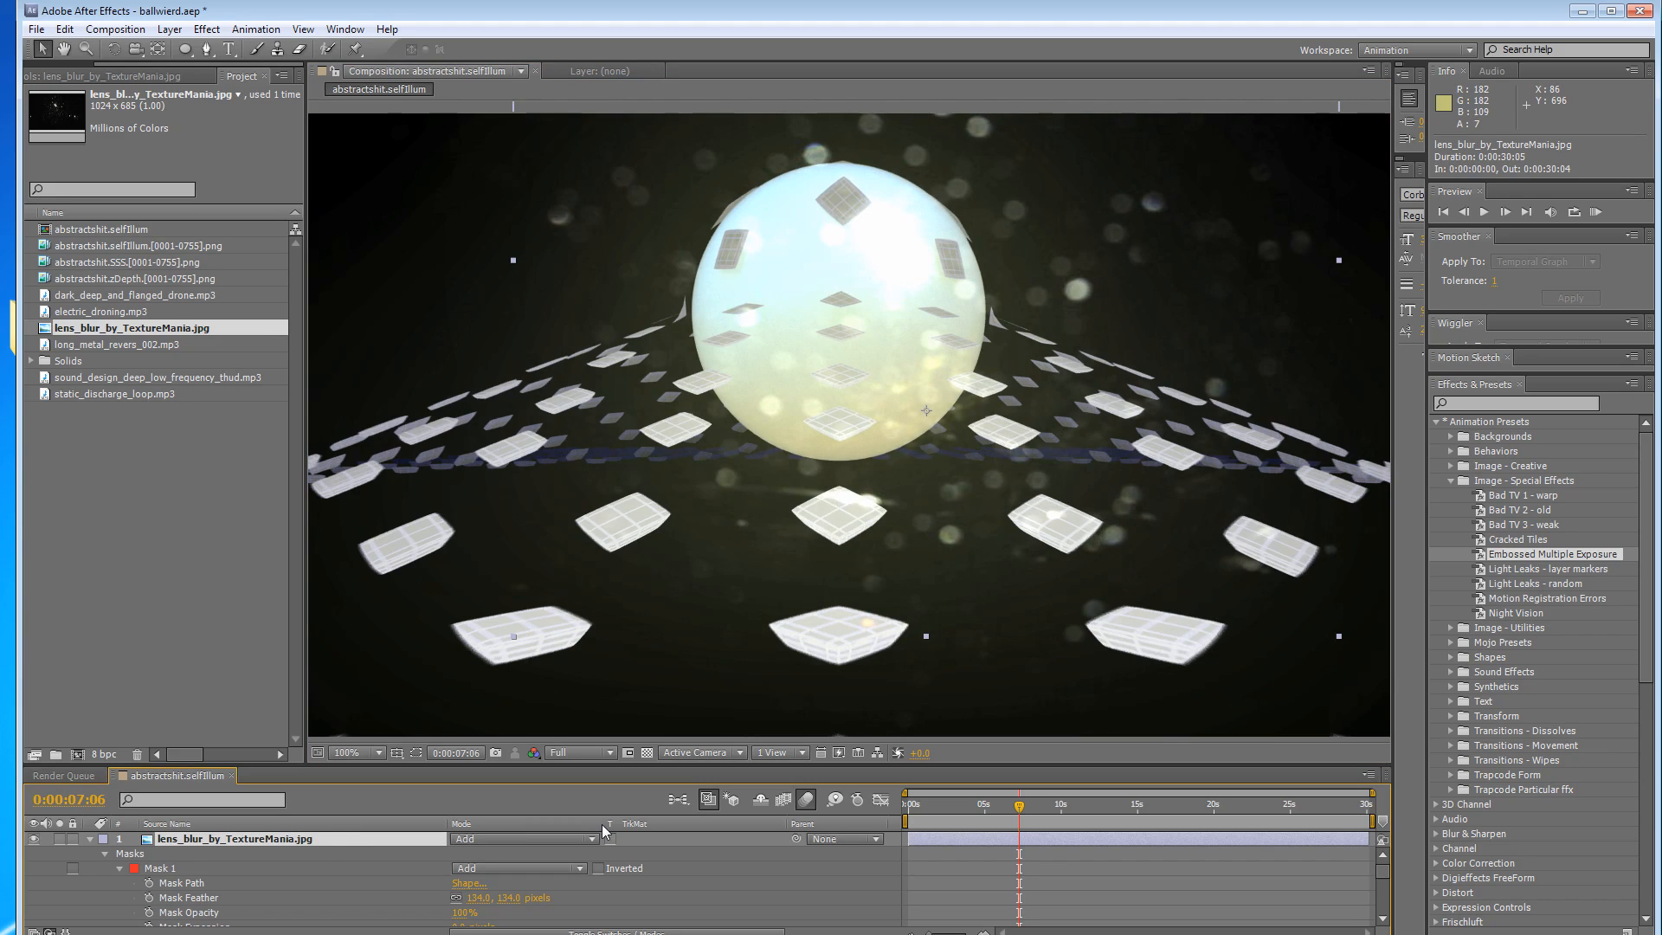
{"action": "scroll", "coordinate": [216, 863], "scroll_direction": "down", "scroll_amount": 3}
{"action": "scroll", "coordinate": [218, 862], "scroll_direction": "up", "scroll_amount": 3}
{"action": "key", "text": "t"}
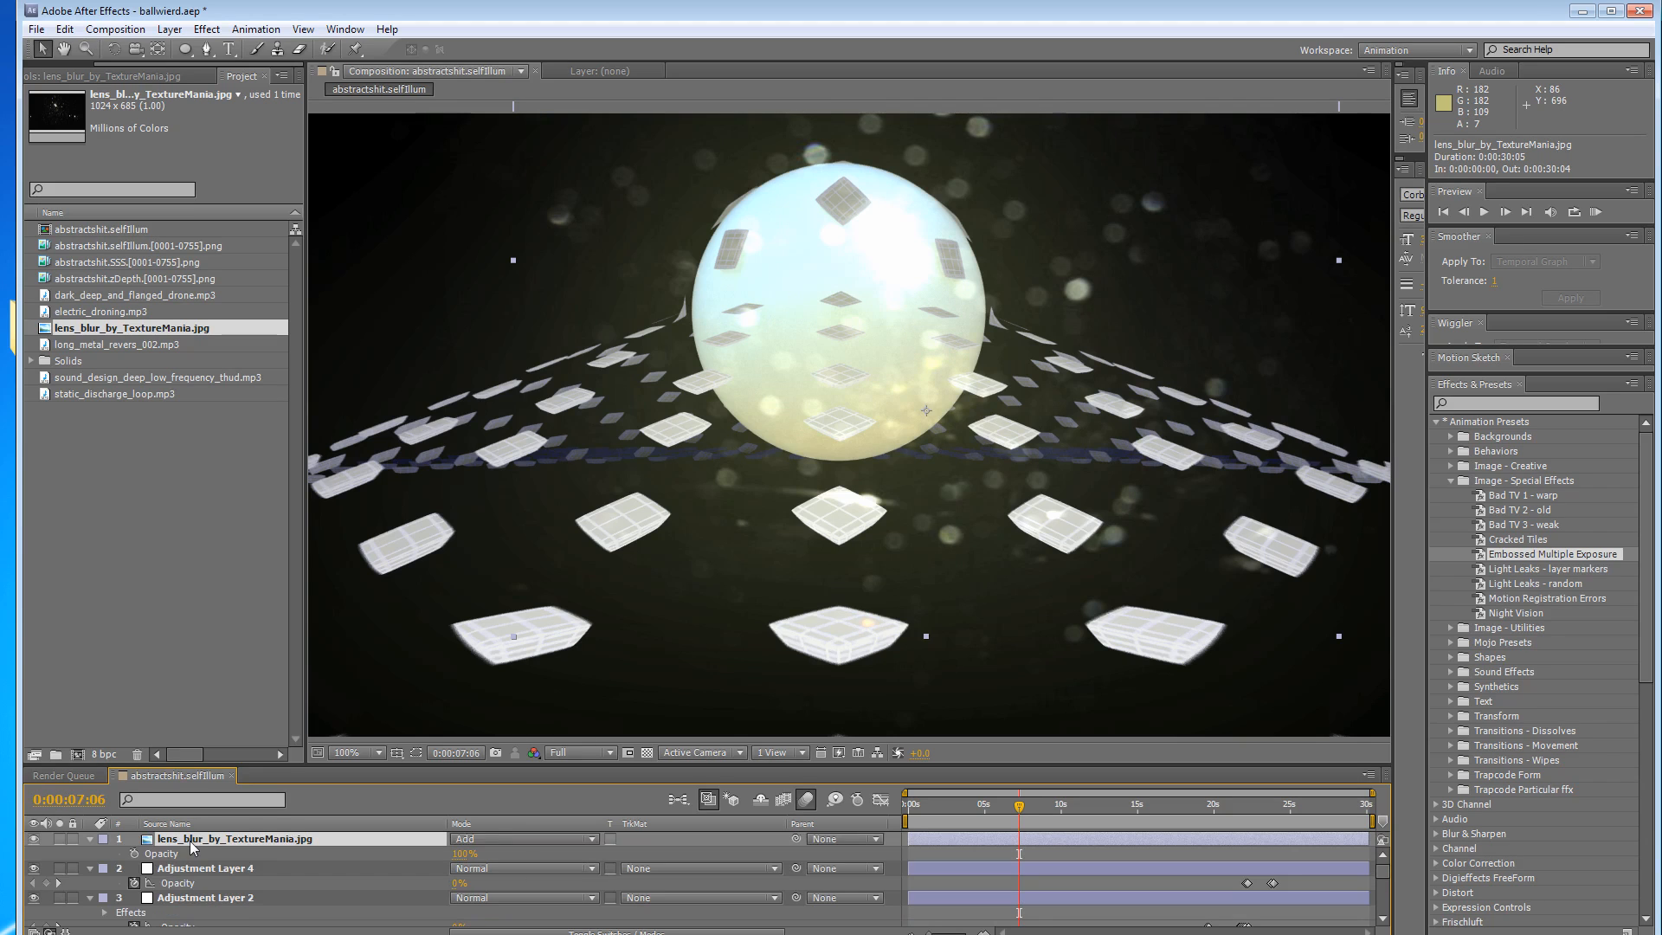
{"action": "left_click", "coordinate": [133, 854]}
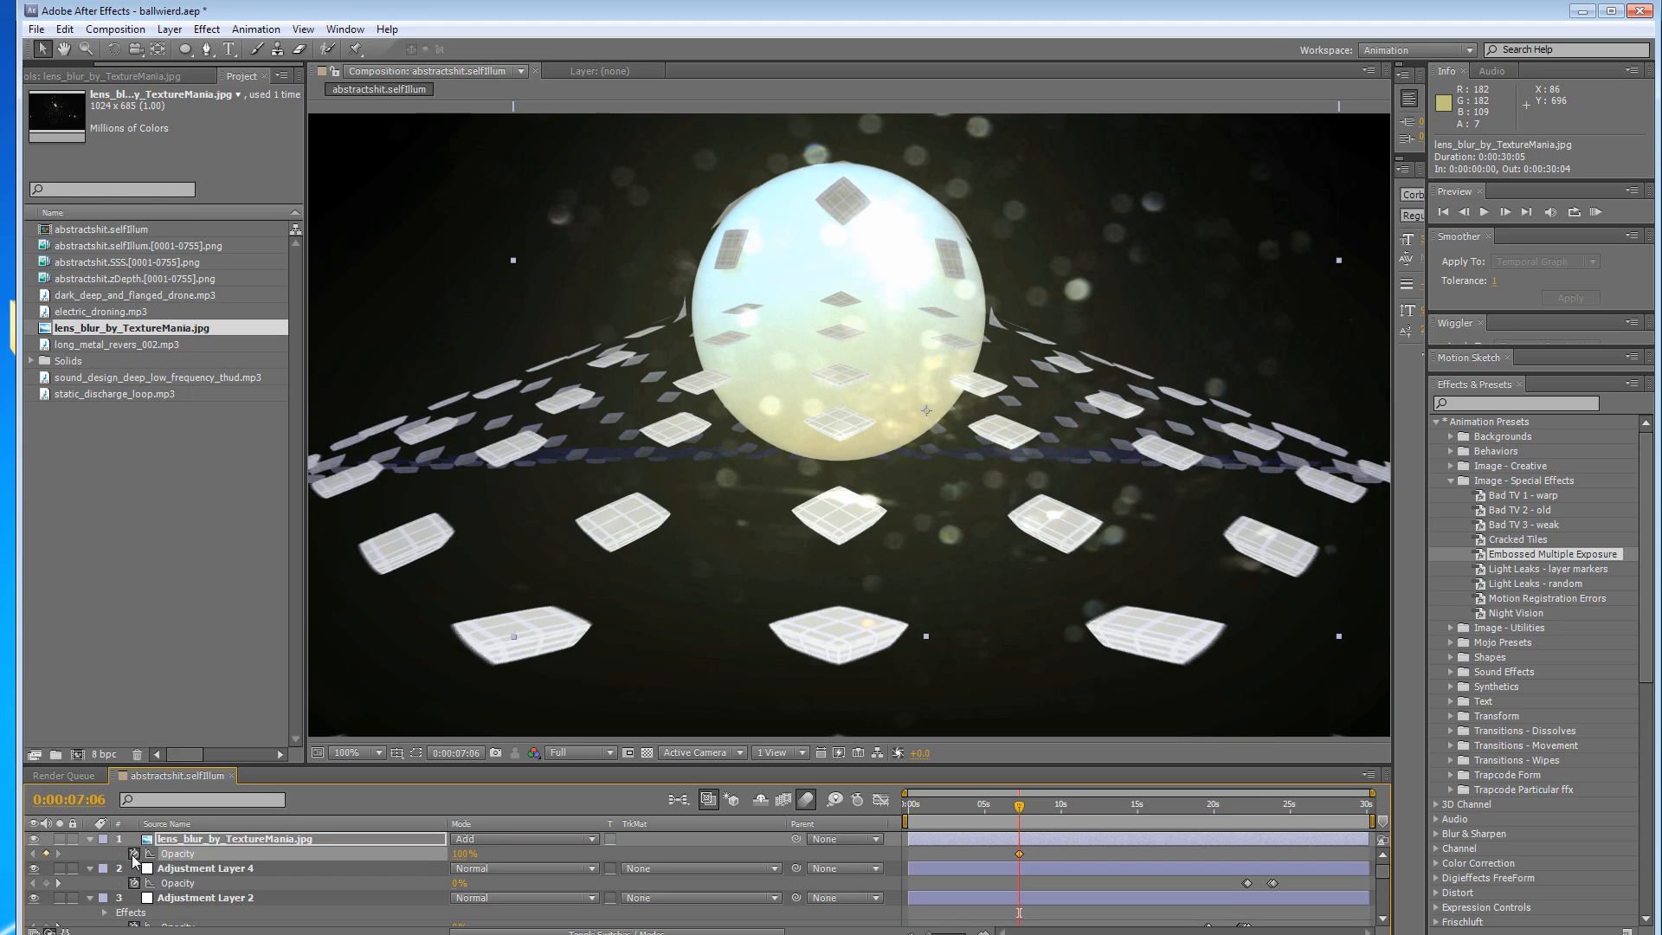
{"action": "key", "text": "Page_Up"}
{"action": "key", "text": "Page_Up"}
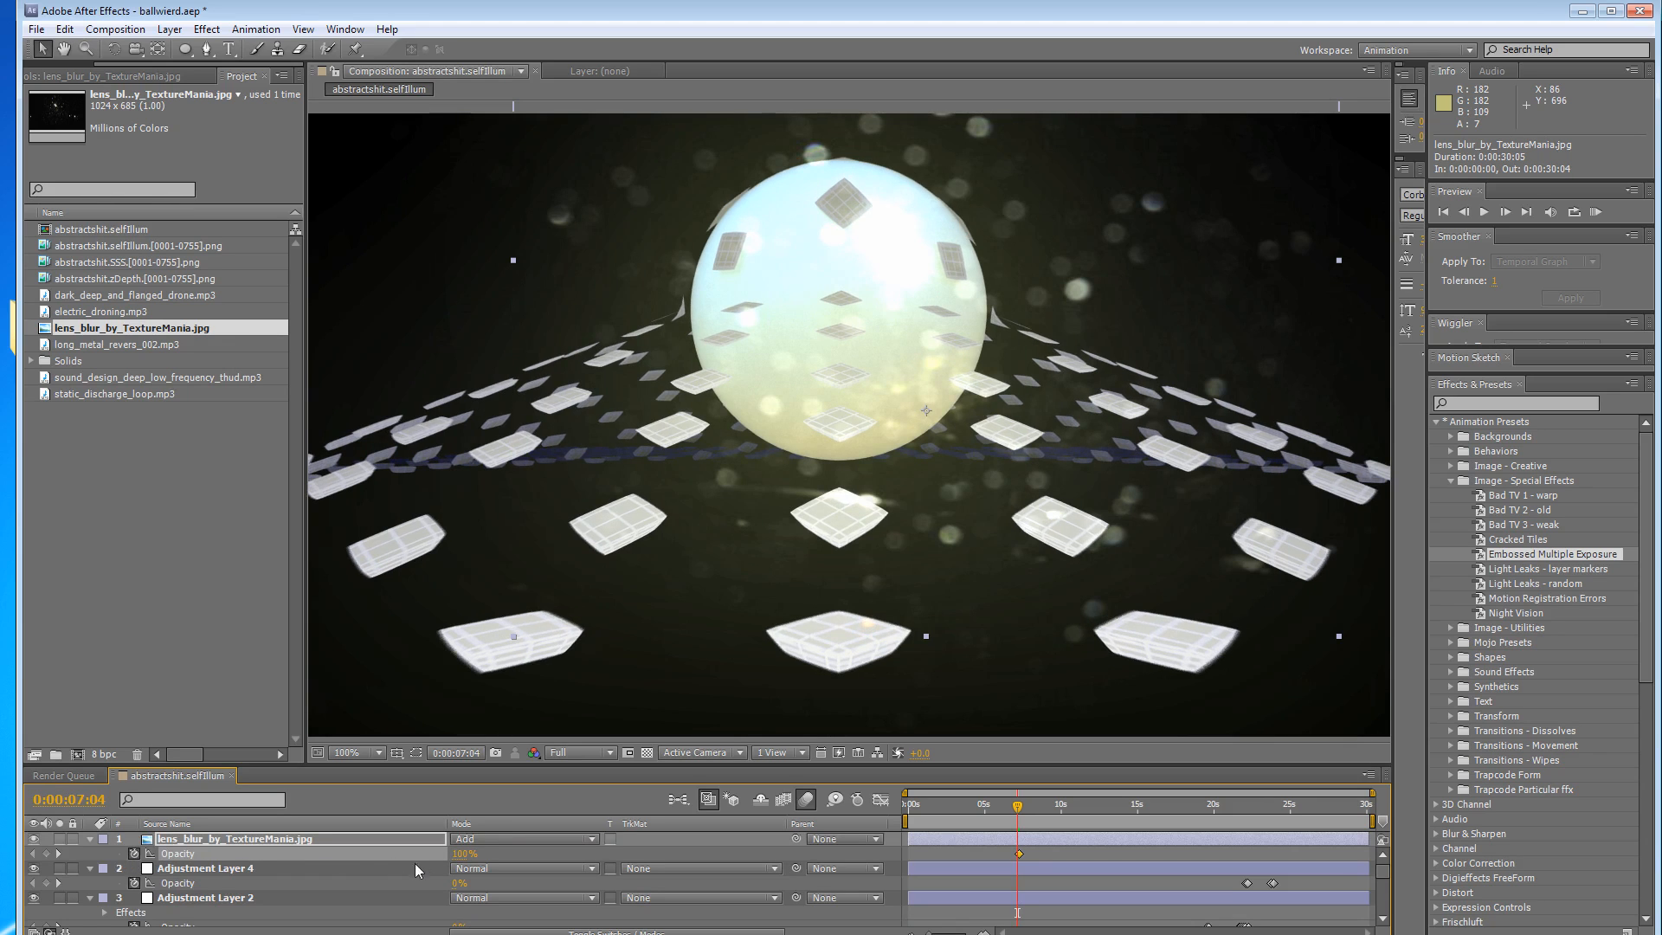
{"action": "left_click_drag", "start_coordinate": [442, 854], "coordinate": [383, 856]}
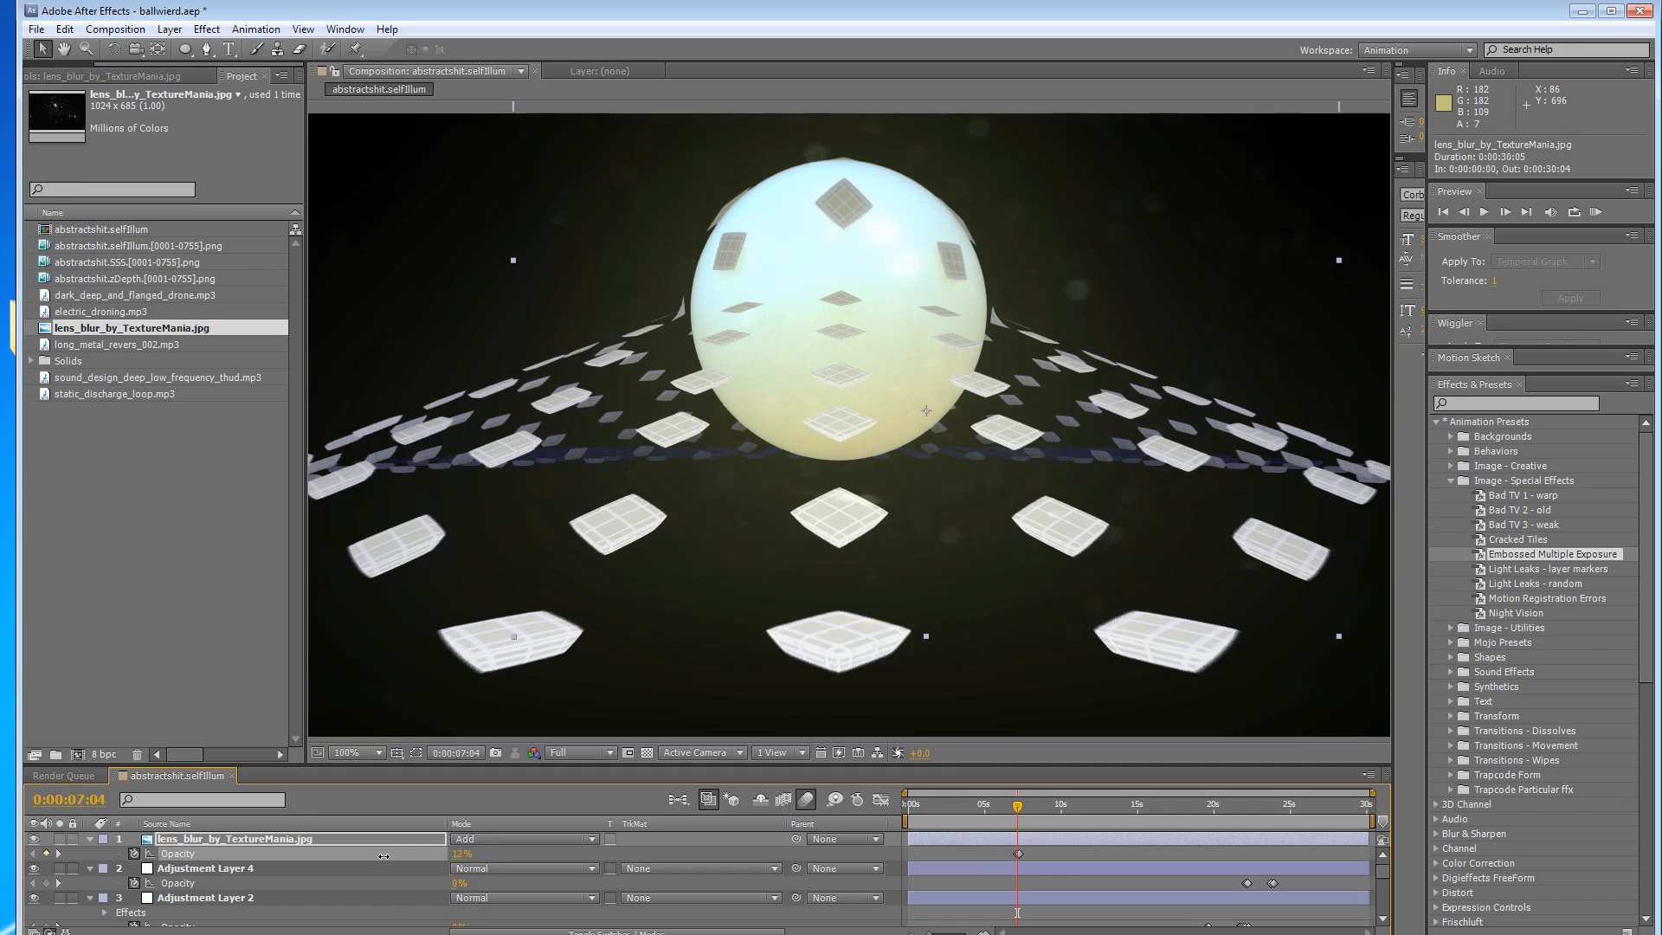
Add another opacity keyframe at 0:00:07:02 with the lens blur layer's opacity lowered further.
{"action": "key", "text": "Page_Up"}
{"action": "key", "text": "Page_Up"}
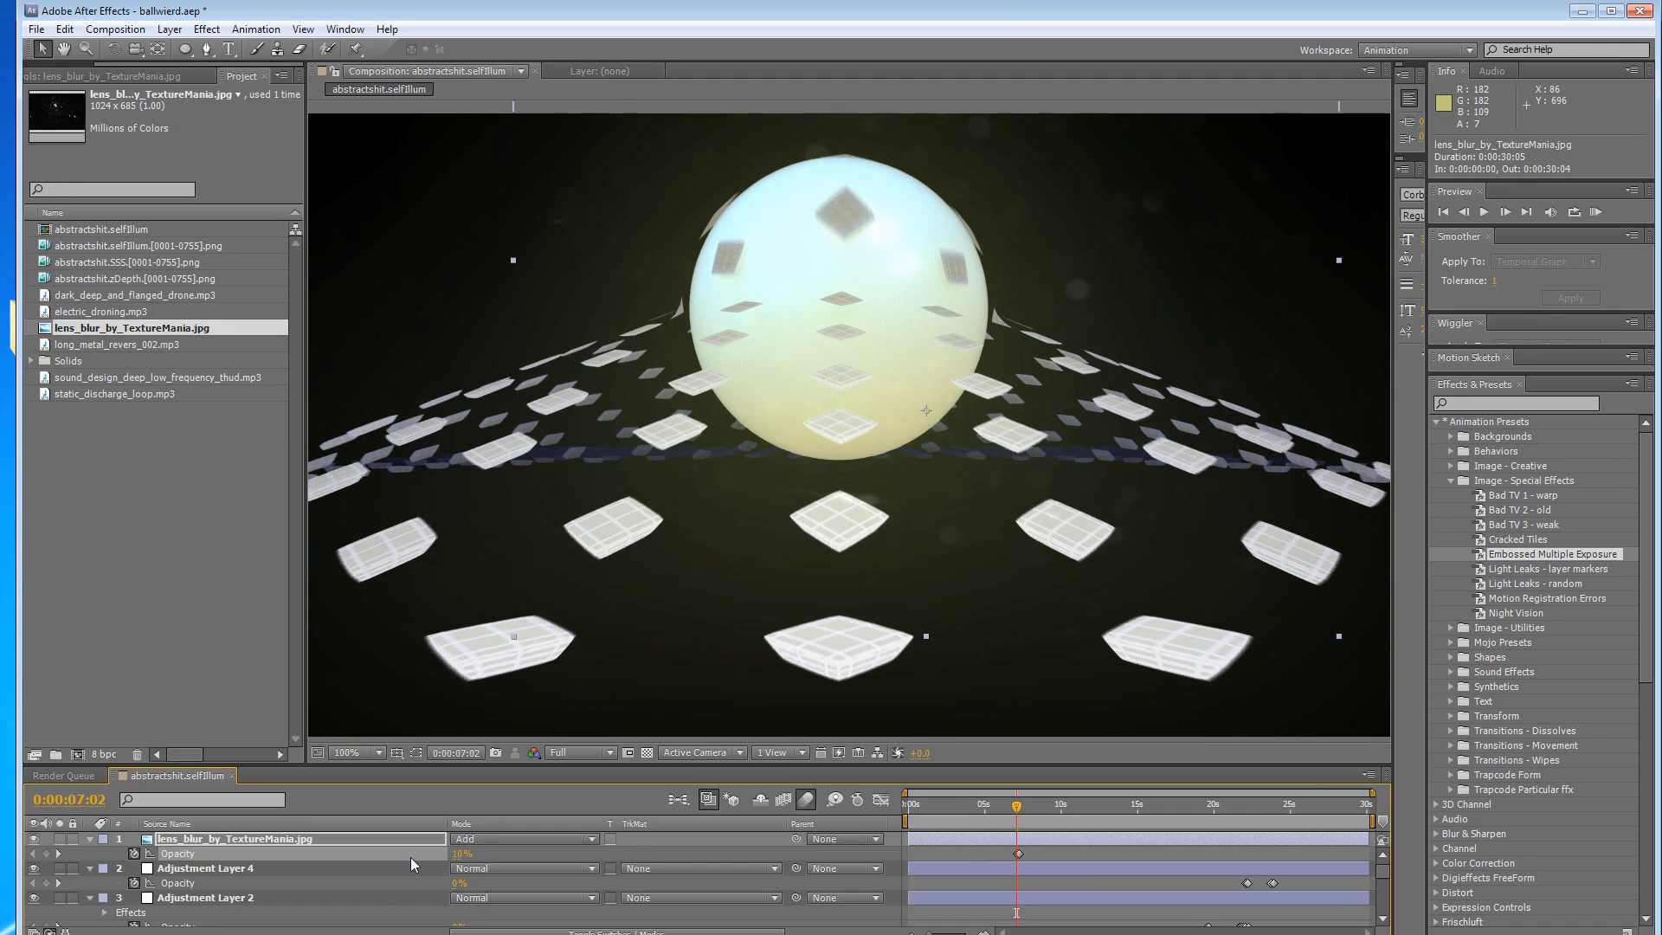
{"action": "left_click_drag", "start_coordinate": [457, 859], "coordinate": [407, 856]}
{"action": "key", "text": "Page_Up"}
{"action": "key", "text": "Page_Up"}
{"action": "key", "text": "Page_Up"}
Advance past the opacity peak and fade the lens blur layer to 0% at 0:00:07:11.
{"action": "key", "text": "Page_Down"}
{"action": "key", "text": "Page_Down"}
{"action": "key", "text": "Page_Down"}
{"action": "key", "text": "Page_Down"}
{"action": "key", "text": "Page_Down"}
{"action": "key", "text": "Page_Down"}
{"action": "key", "text": "Page_Down"}
{"action": "key", "text": "Page_Down"}
{"action": "key", "text": "Page_Down"}
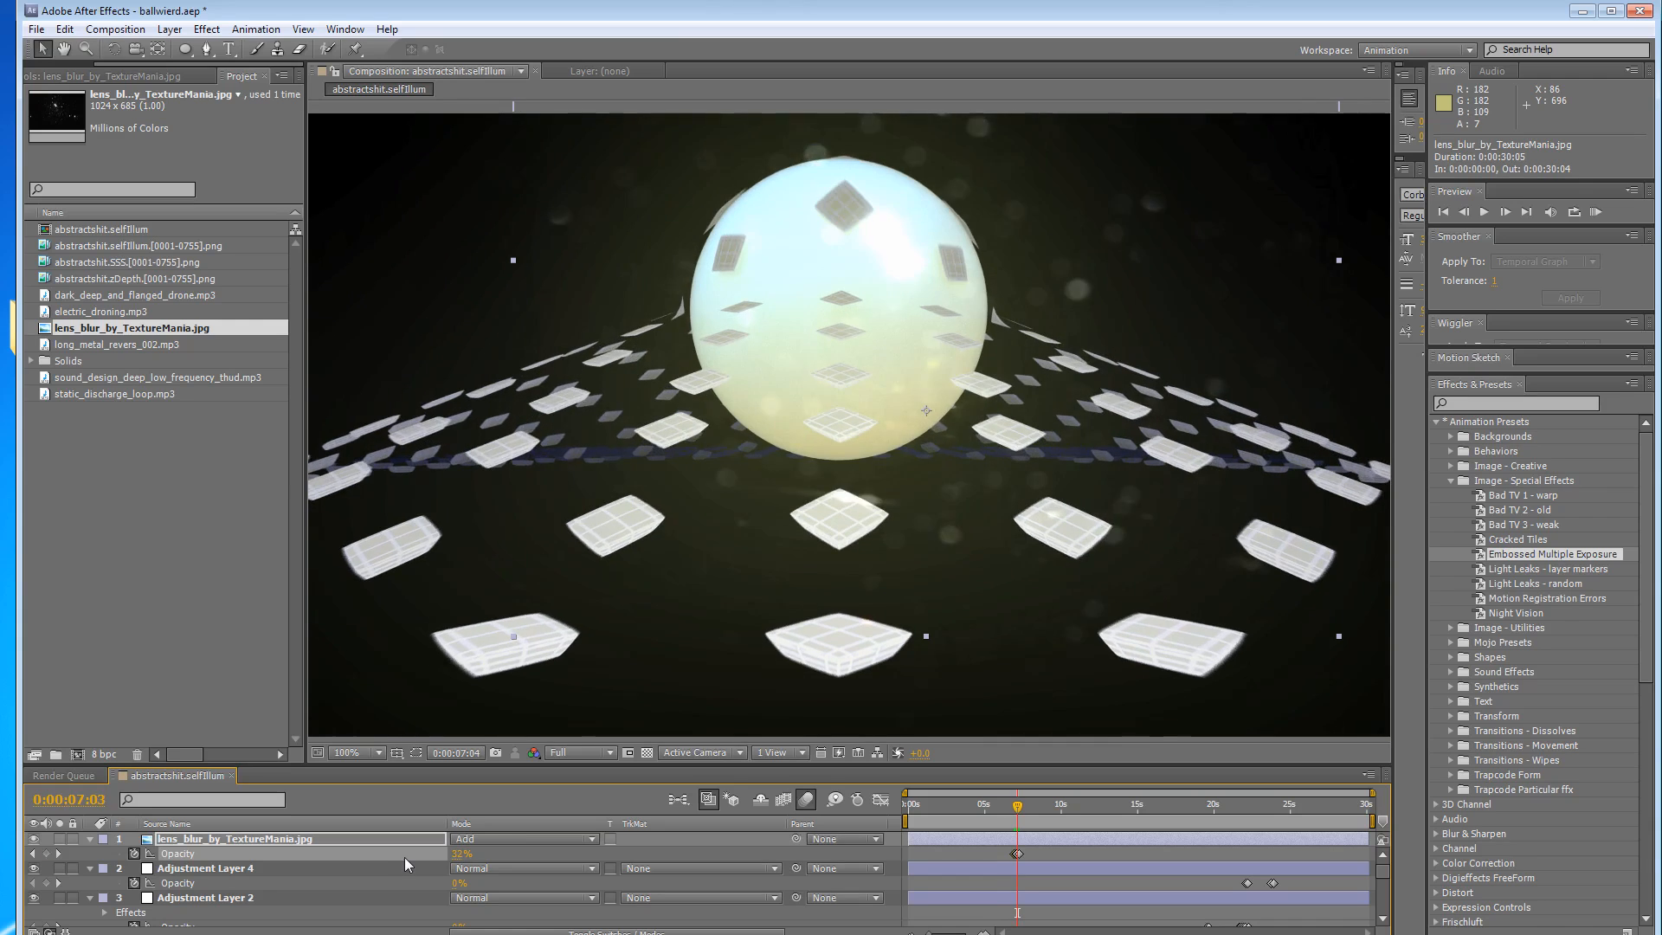
{"action": "key", "text": "Page_Down"}
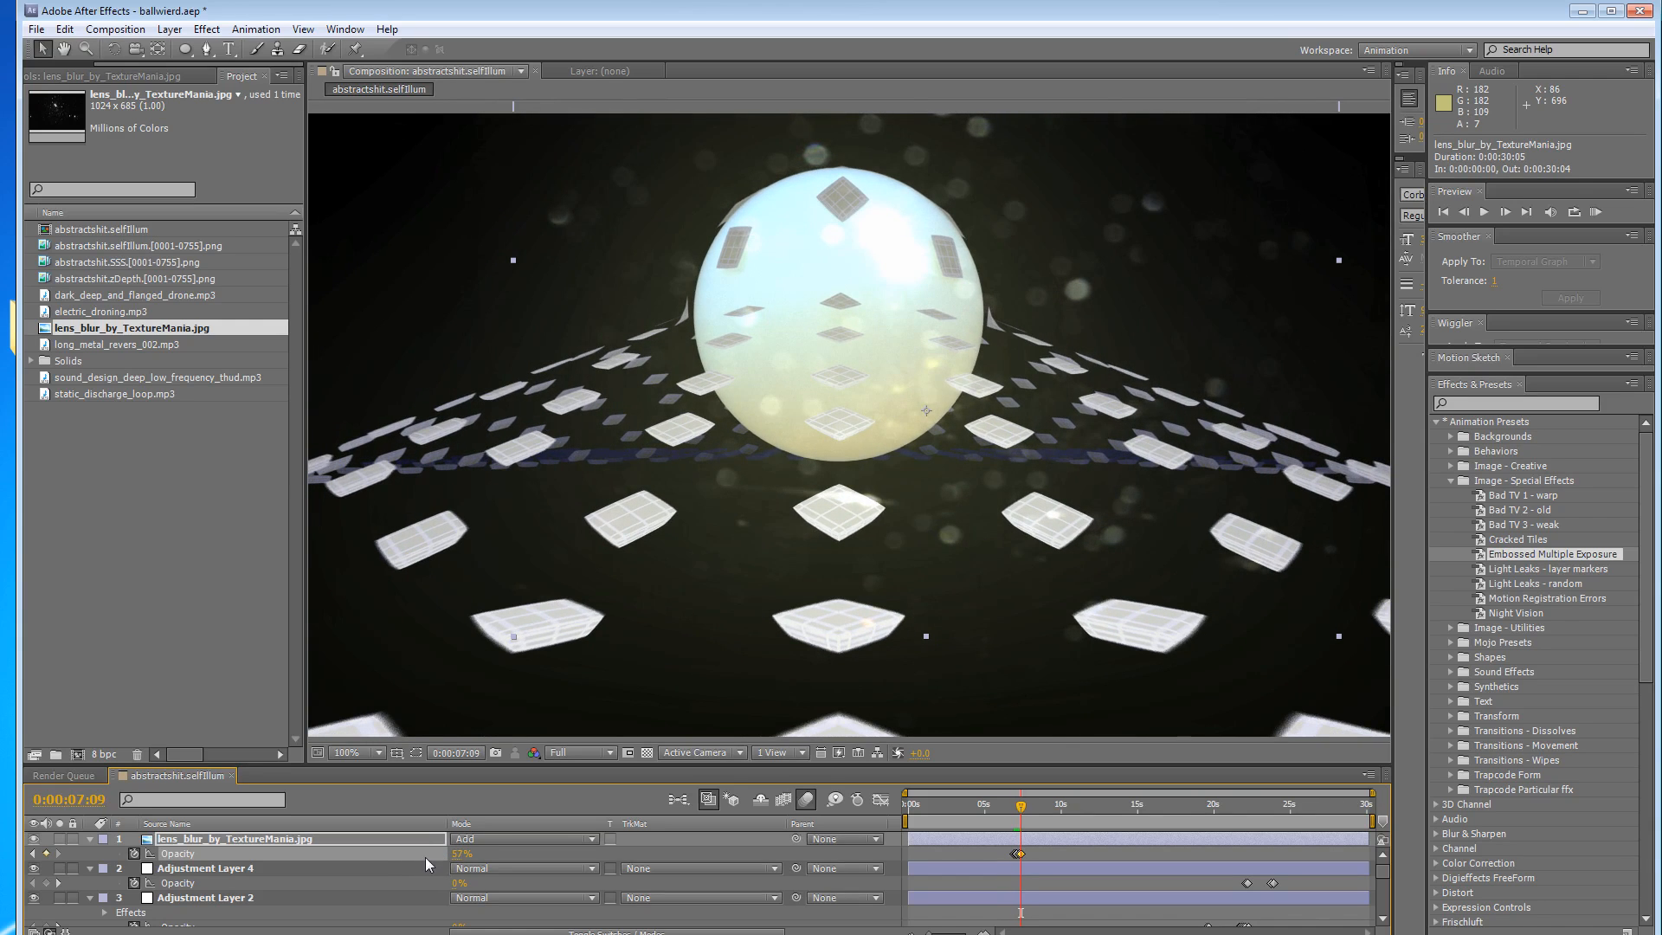
{"action": "key", "text": "Page_Down"}
{"action": "key", "text": "Page_Down"}
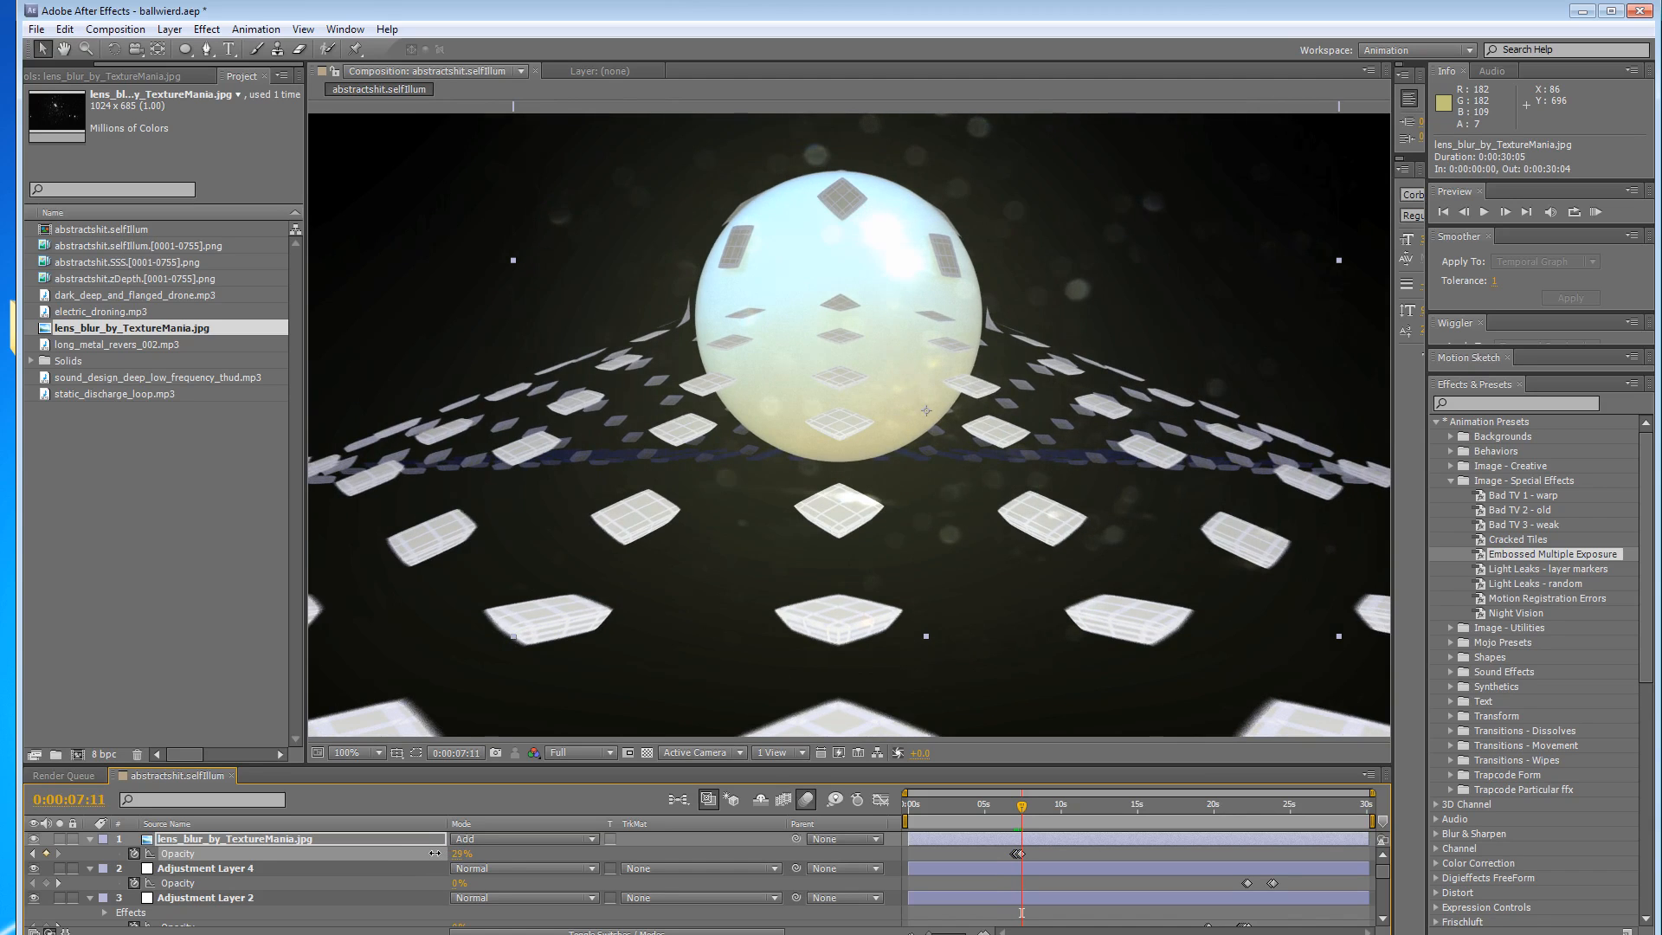
{"action": "left_click_drag", "start_coordinate": [434, 853], "coordinate": [407, 853]}
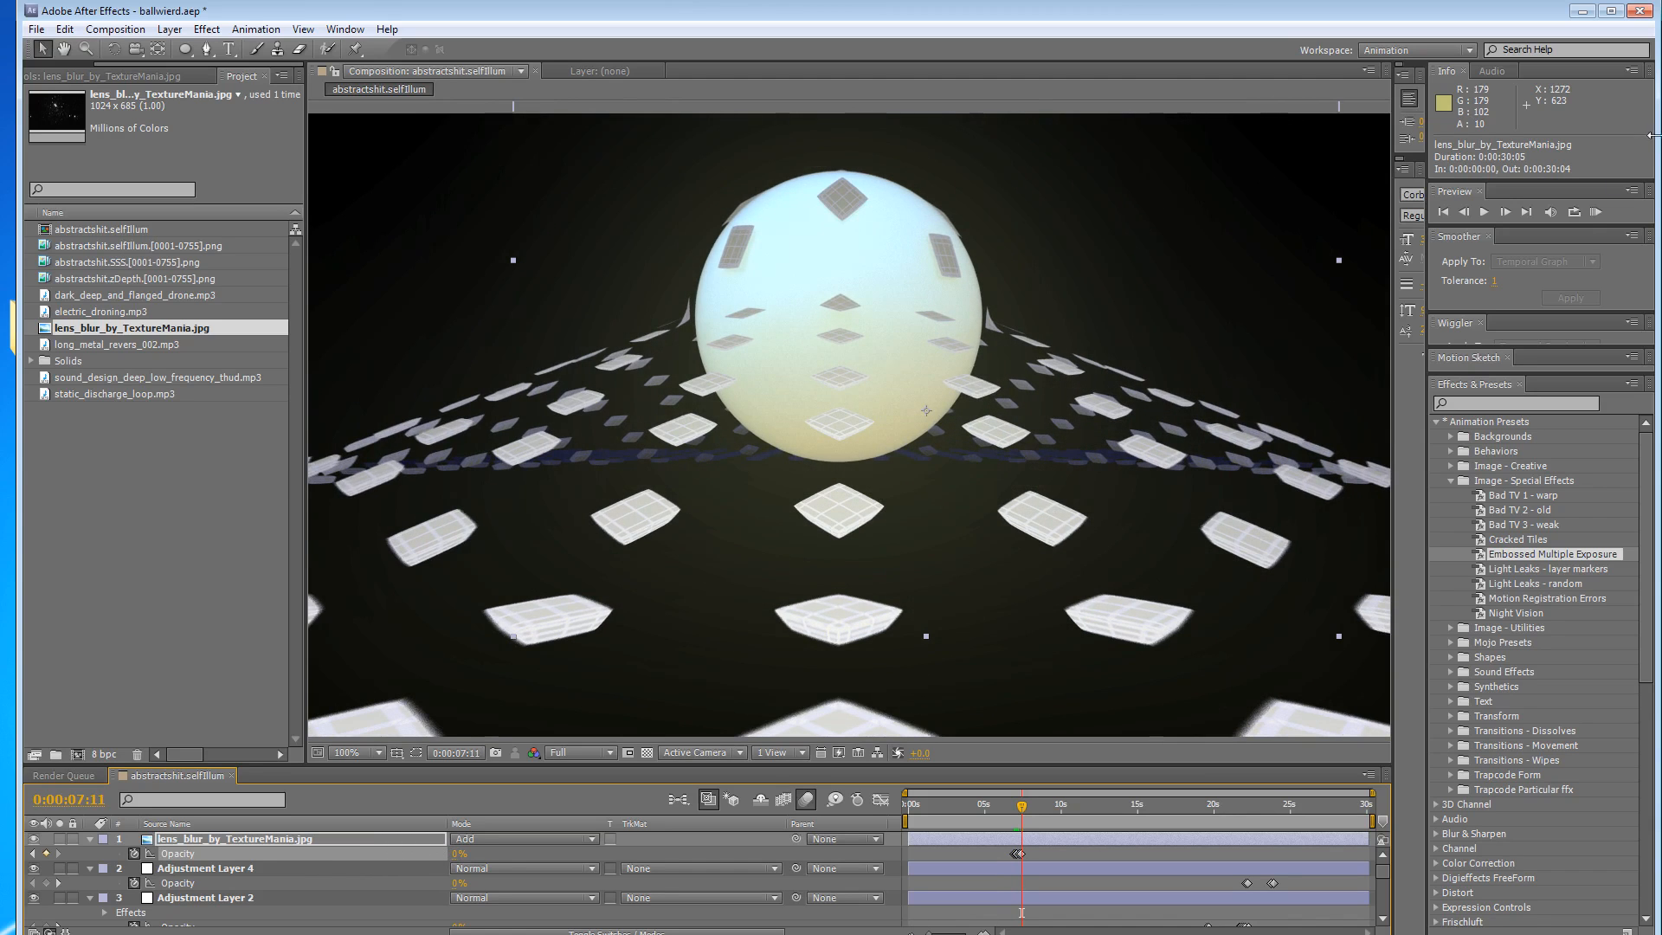
Preview the flicker and spread the lens blur layer's opacity keyframes apart over about 0:00:06:20 to 0:00:08:00.
{"action": "left_click", "coordinate": [1595, 213]}
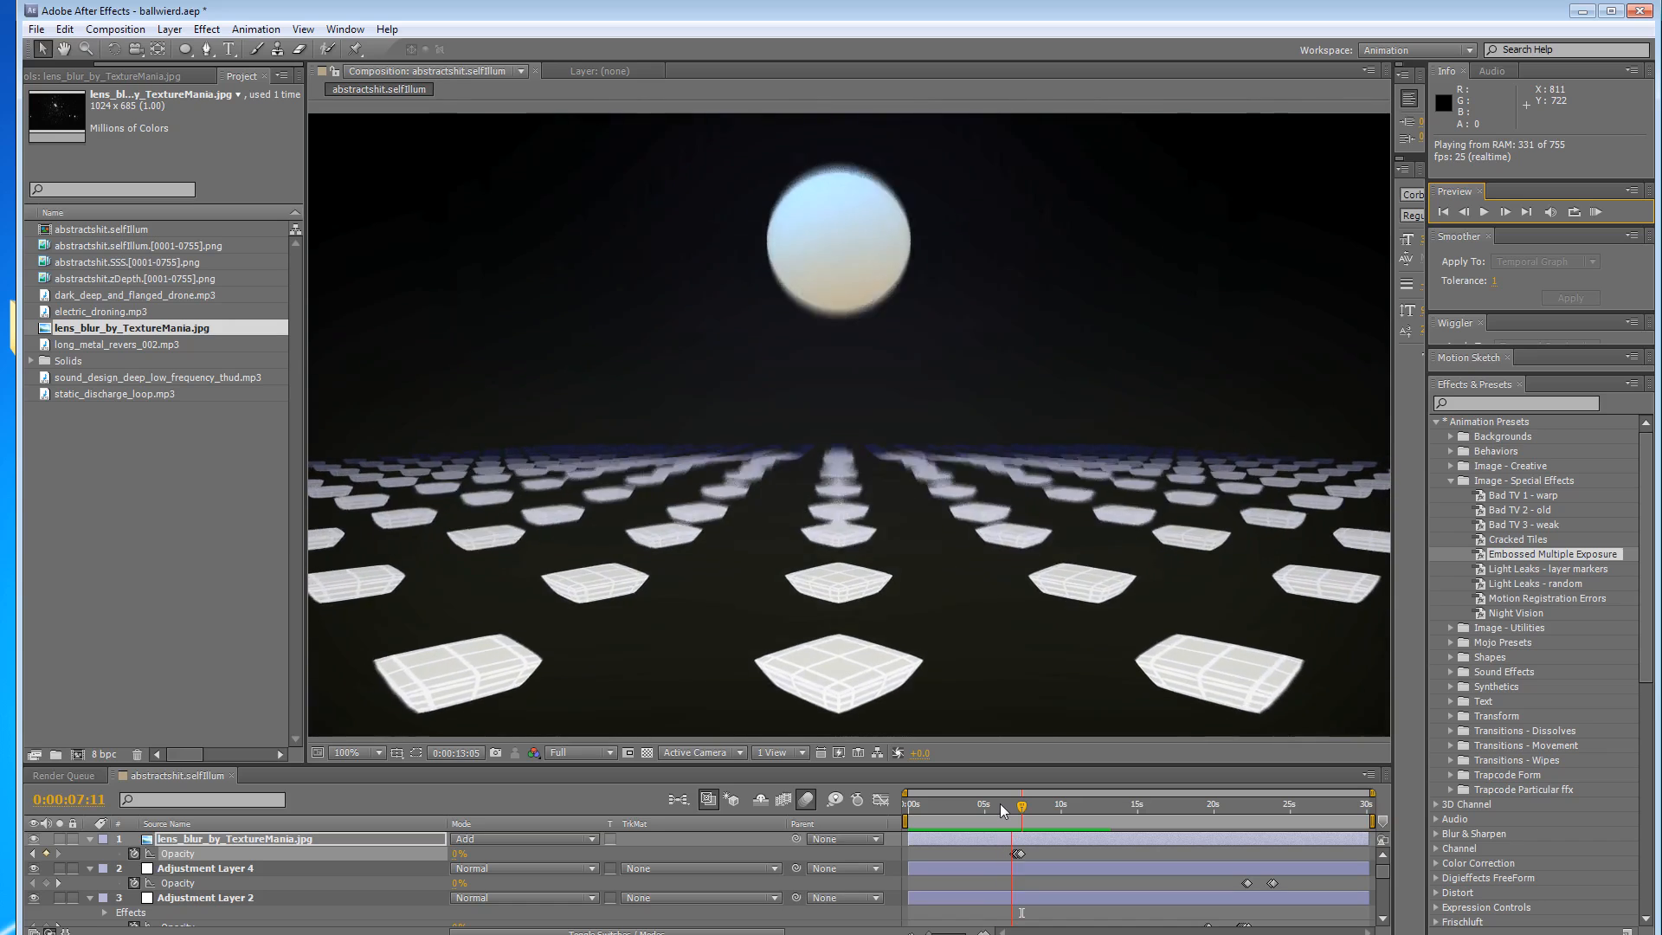
{"action": "key", "text": "space"}
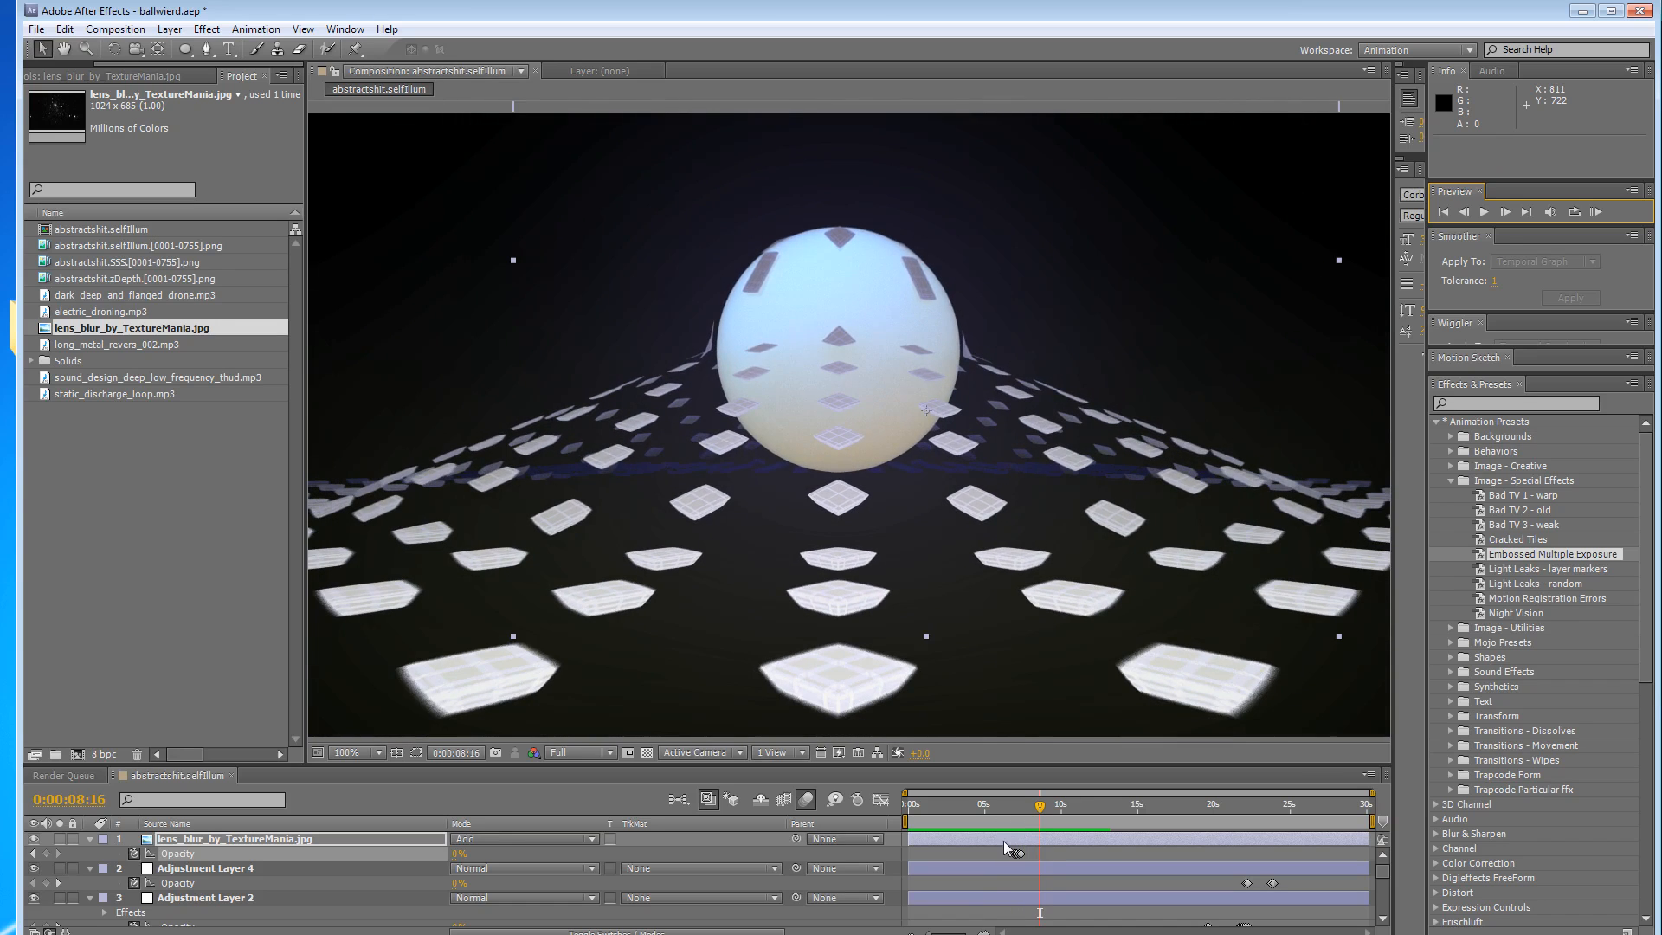
{"action": "left_click_drag", "start_coordinate": [929, 933], "coordinate": [958, 933]}
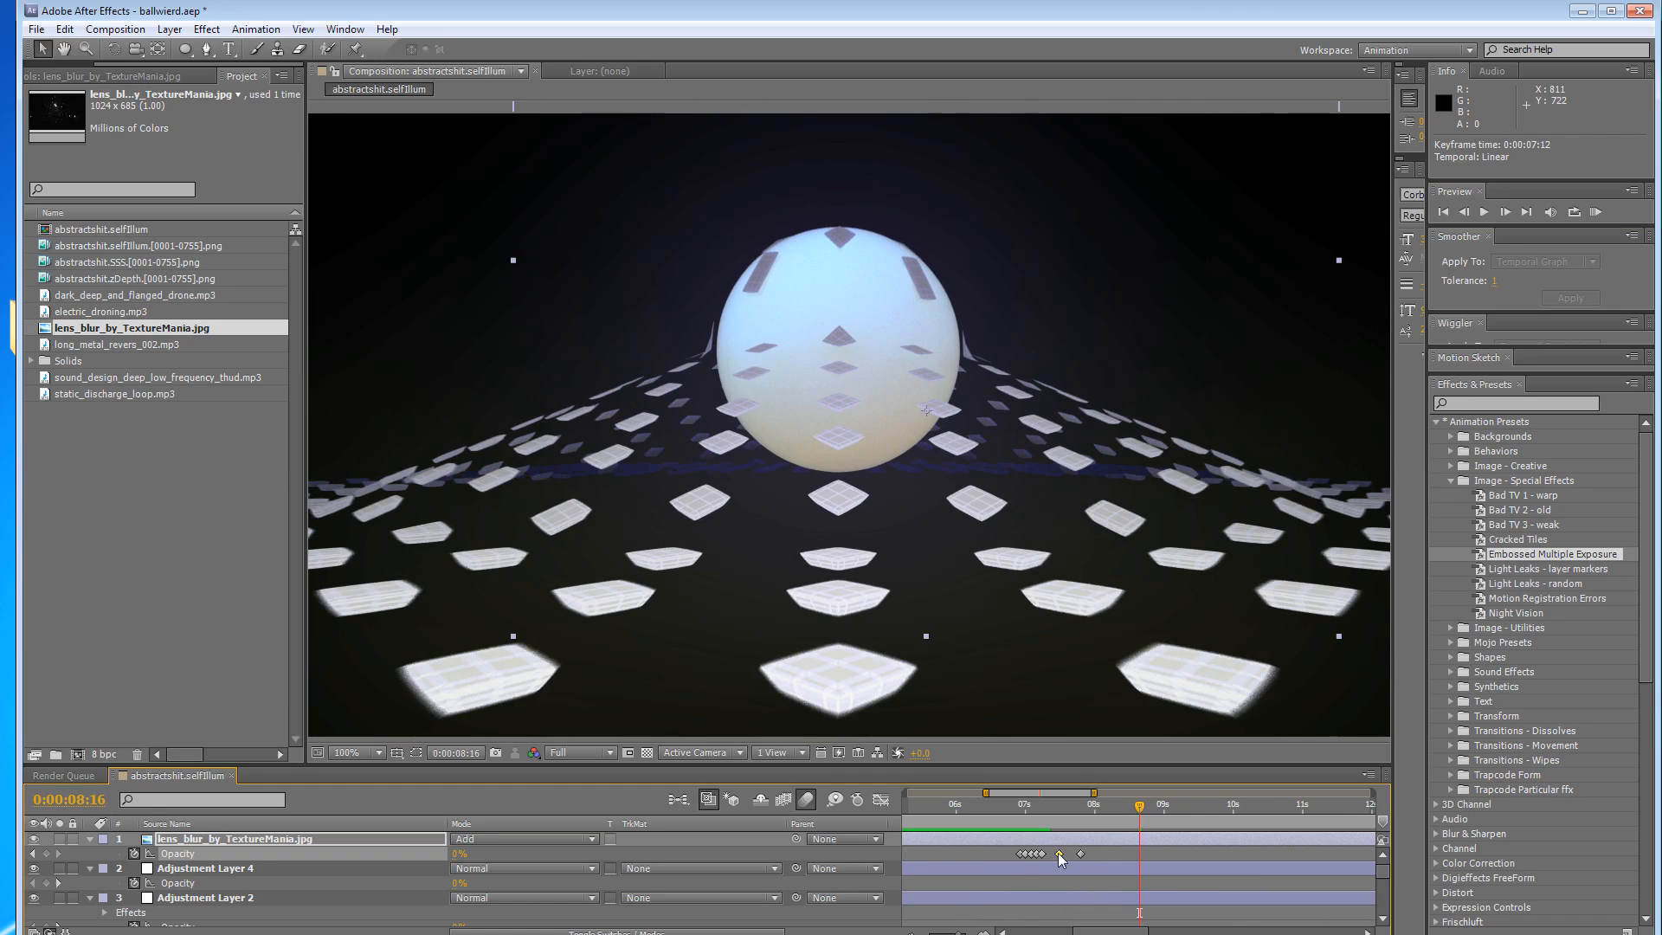
{"action": "left_click", "coordinate": [1016, 859]}
{"action": "left_click", "coordinate": [1017, 853]}
{"action": "left_click_drag", "start_coordinate": [1035, 861], "coordinate": [1043, 859]}
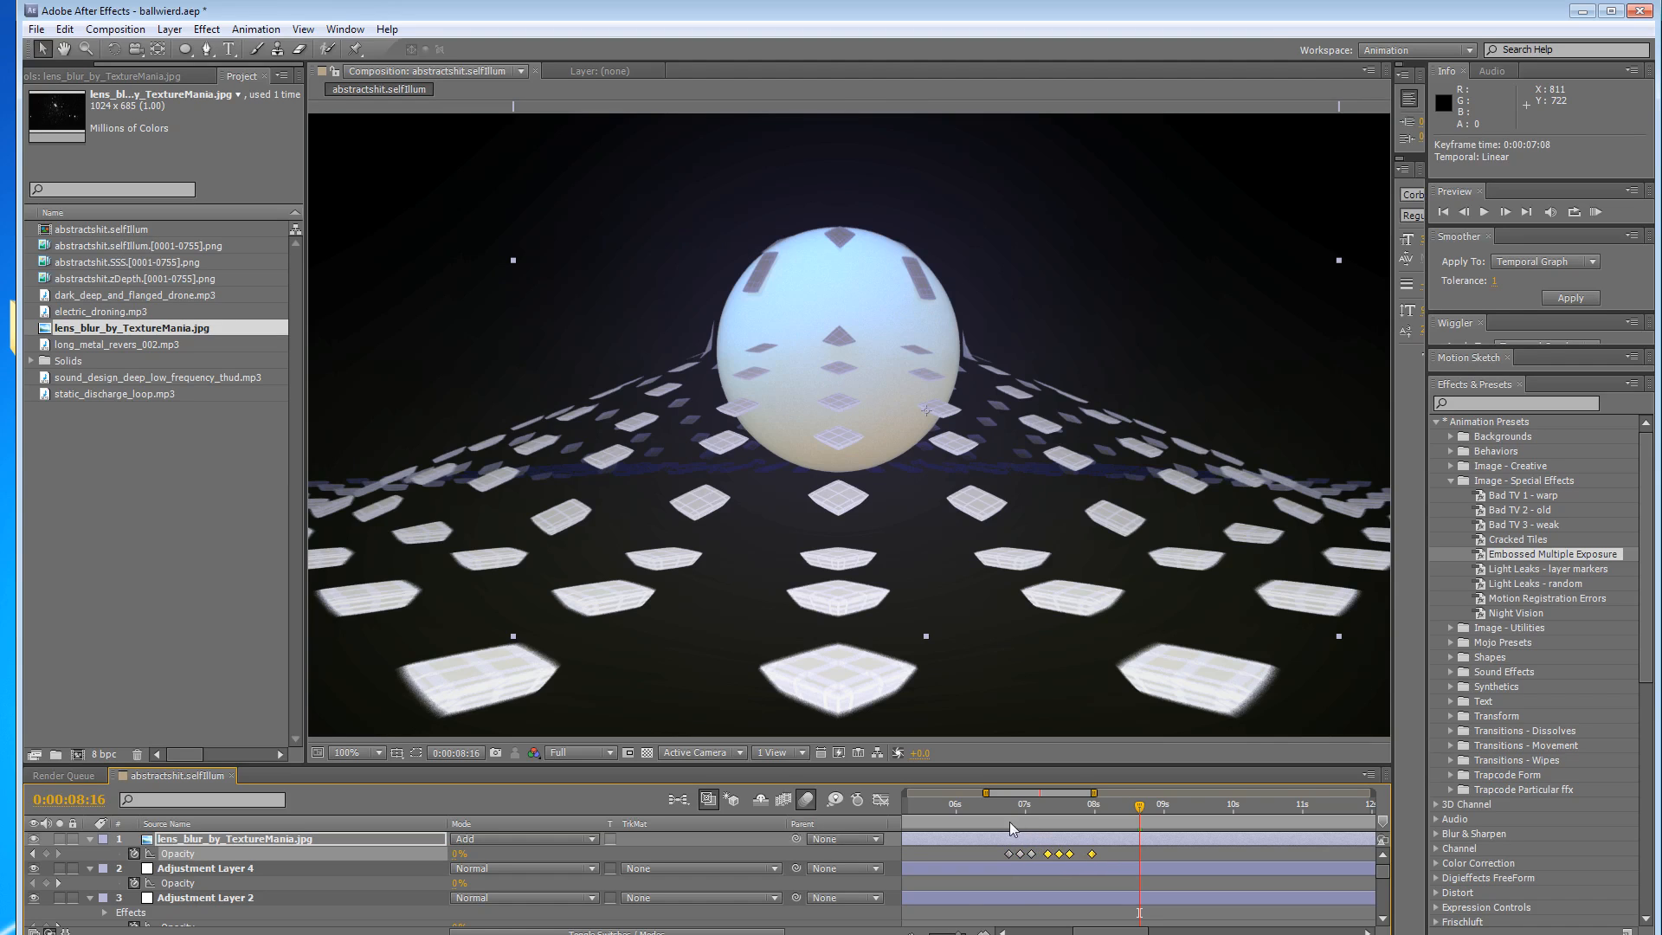
Preview the spread-out flicker and delete the lens blur layer's two opacity keyframes around 0:00:07:12 and 0:00:07:16.
{"action": "left_click", "coordinate": [1594, 216]}
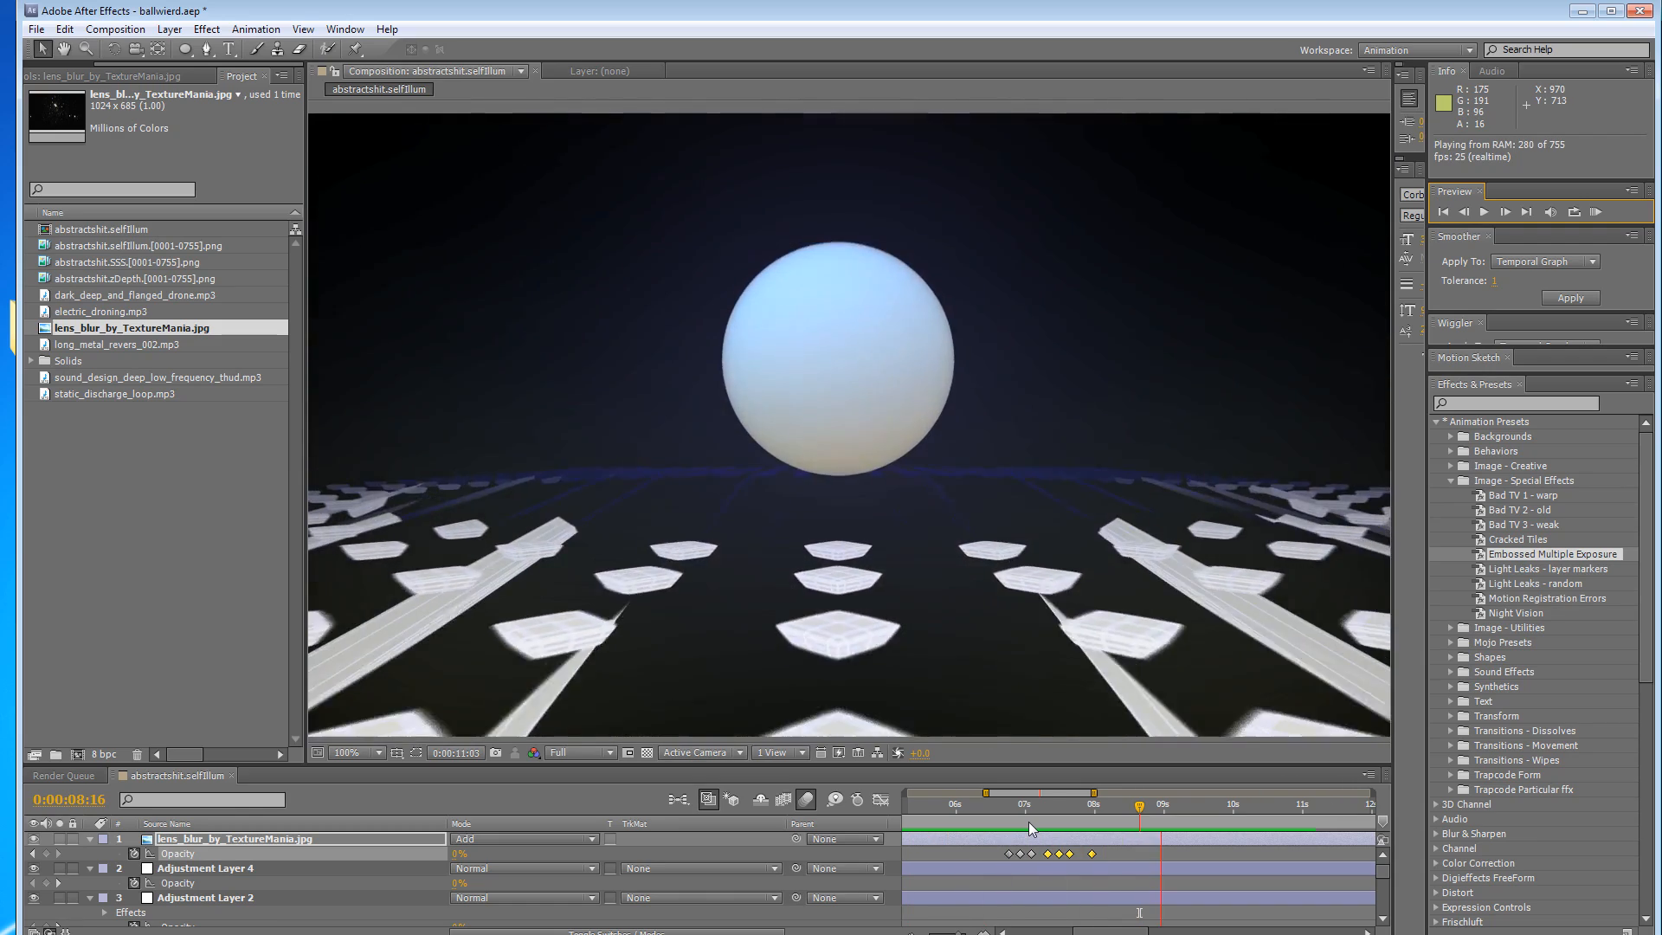
{"action": "mouse_move", "coordinate": [1028, 822]}
{"action": "left_mouse_down"}
{"action": "mouse_move", "coordinate": [1088, 823]}
{"action": "mouse_move", "coordinate": [1031, 826]}
{"action": "mouse_move", "coordinate": [1061, 826]}
{"action": "left_mouse_up"}
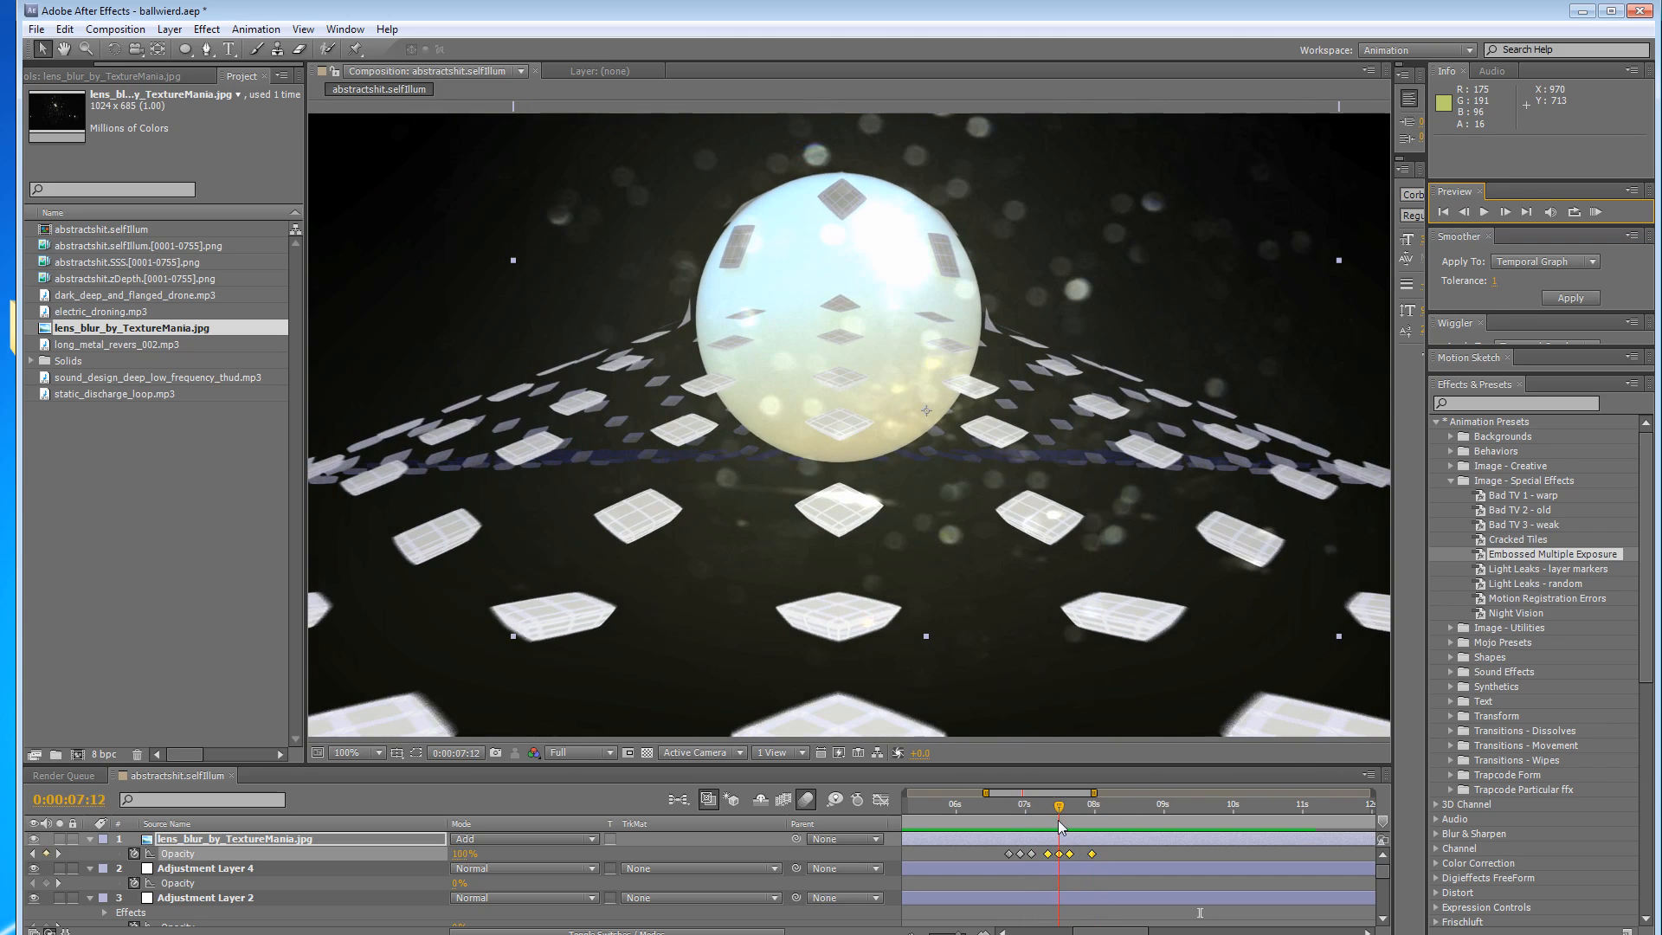
{"action": "left_click", "coordinate": [1058, 854]}
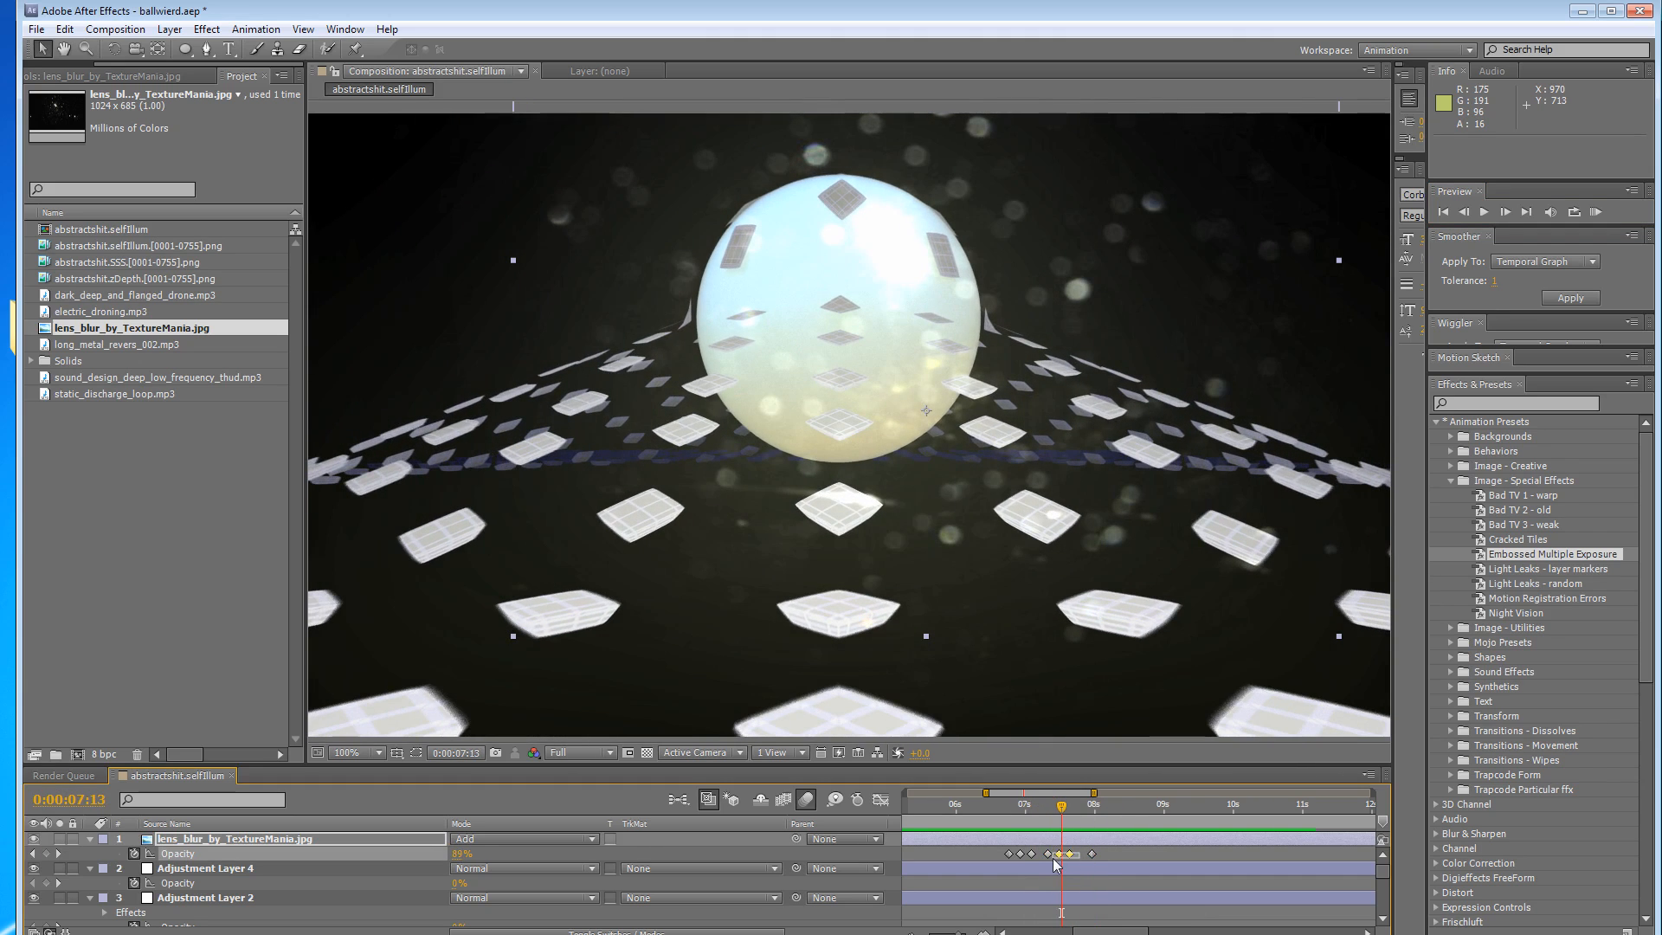
{"action": "key", "text": "Delete"}
Try pasting copies of the five opacity keyframes around 0:00:03:16, preview the result, and delete the pasted keyframes.
{"action": "left_click_drag", "start_coordinate": [1063, 810], "coordinate": [1119, 859]}
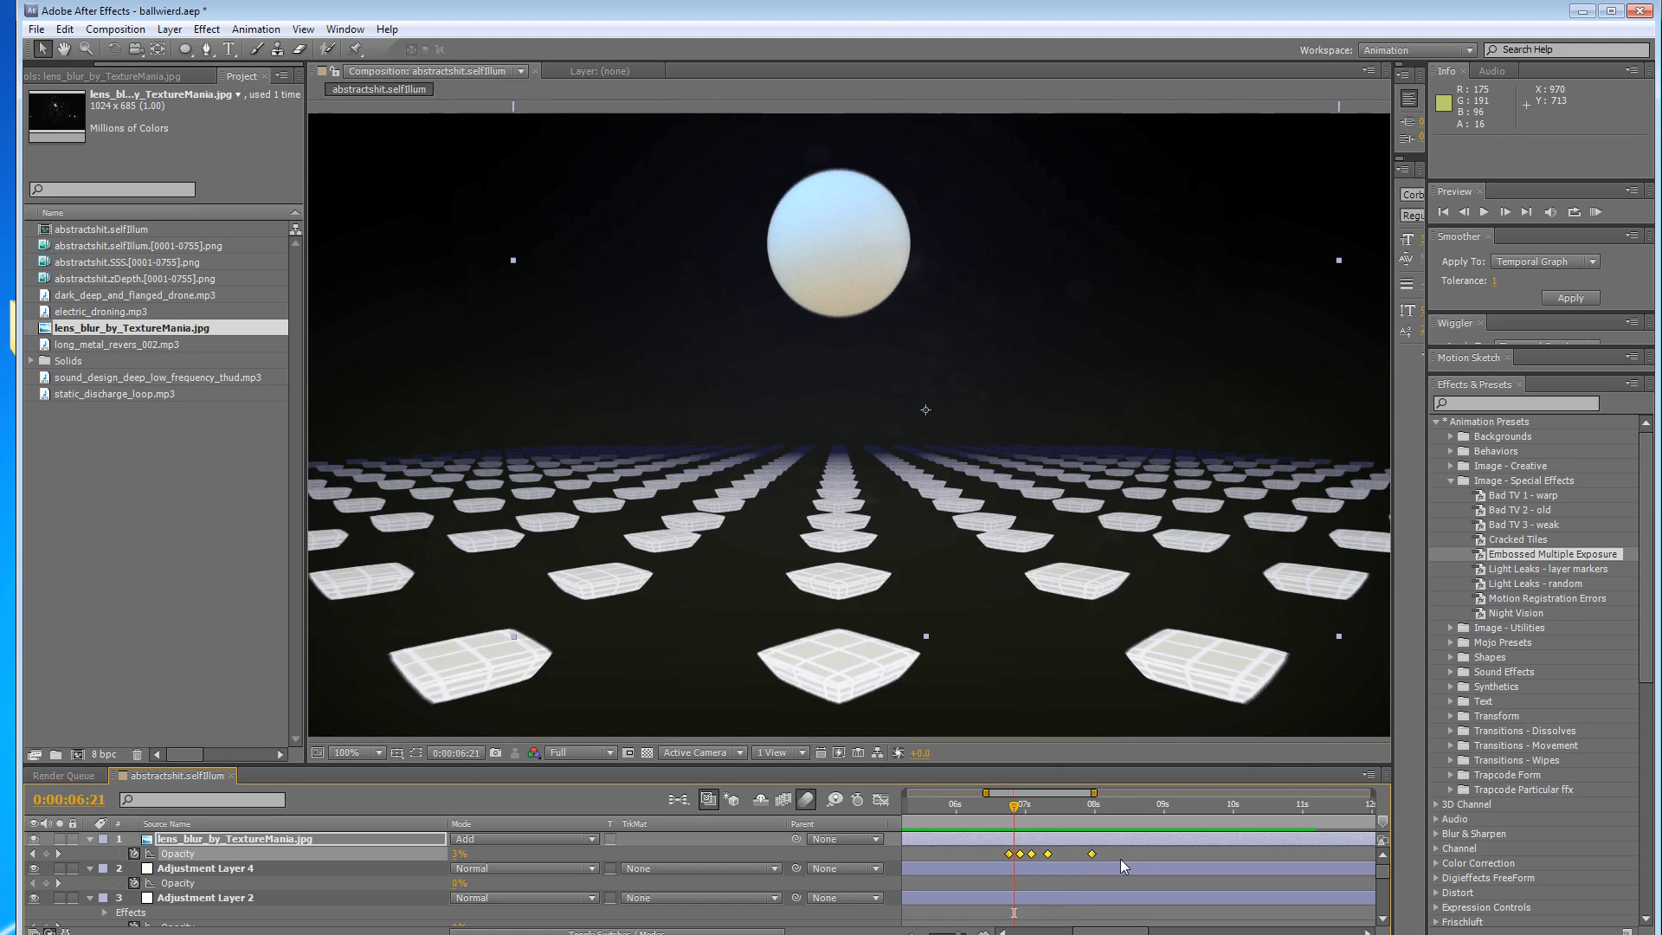
{"action": "key", "text": "ctrl+c"}
{"action": "left_click_drag", "start_coordinate": [958, 933], "coordinate": [910, 916]}
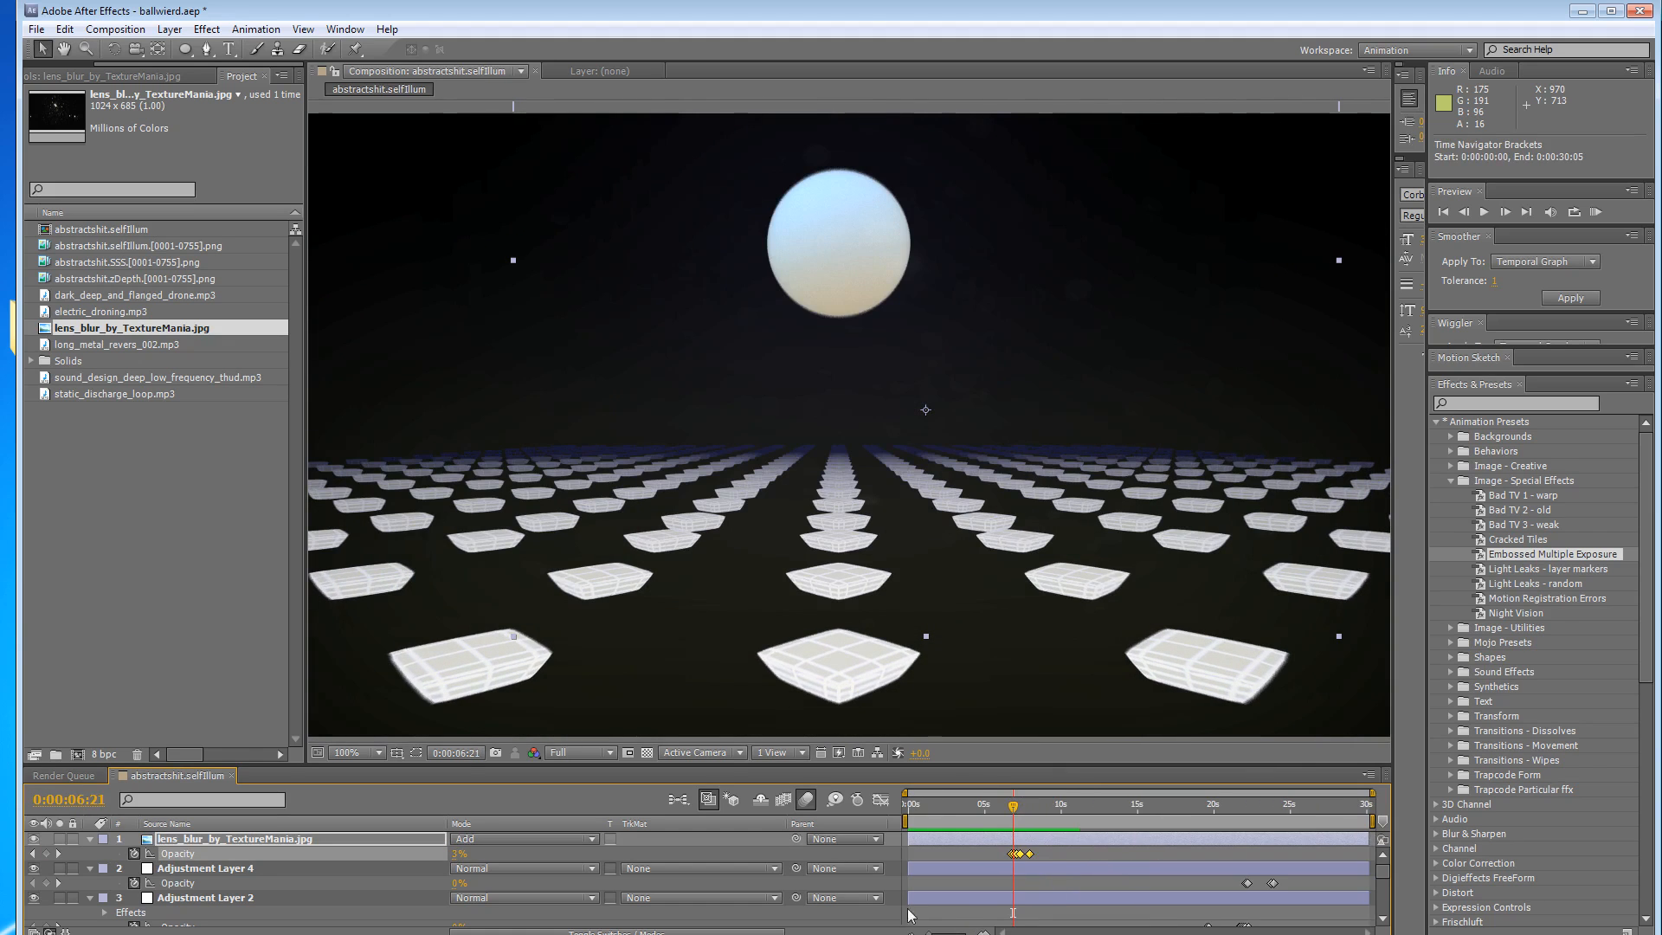
{"action": "mouse_move", "coordinate": [978, 819]}
{"action": "left_mouse_down"}
{"action": "mouse_move", "coordinate": [926, 818]}
{"action": "mouse_move", "coordinate": [963, 818]}
{"action": "left_mouse_up"}
{"action": "key", "text": "ctrl+v"}
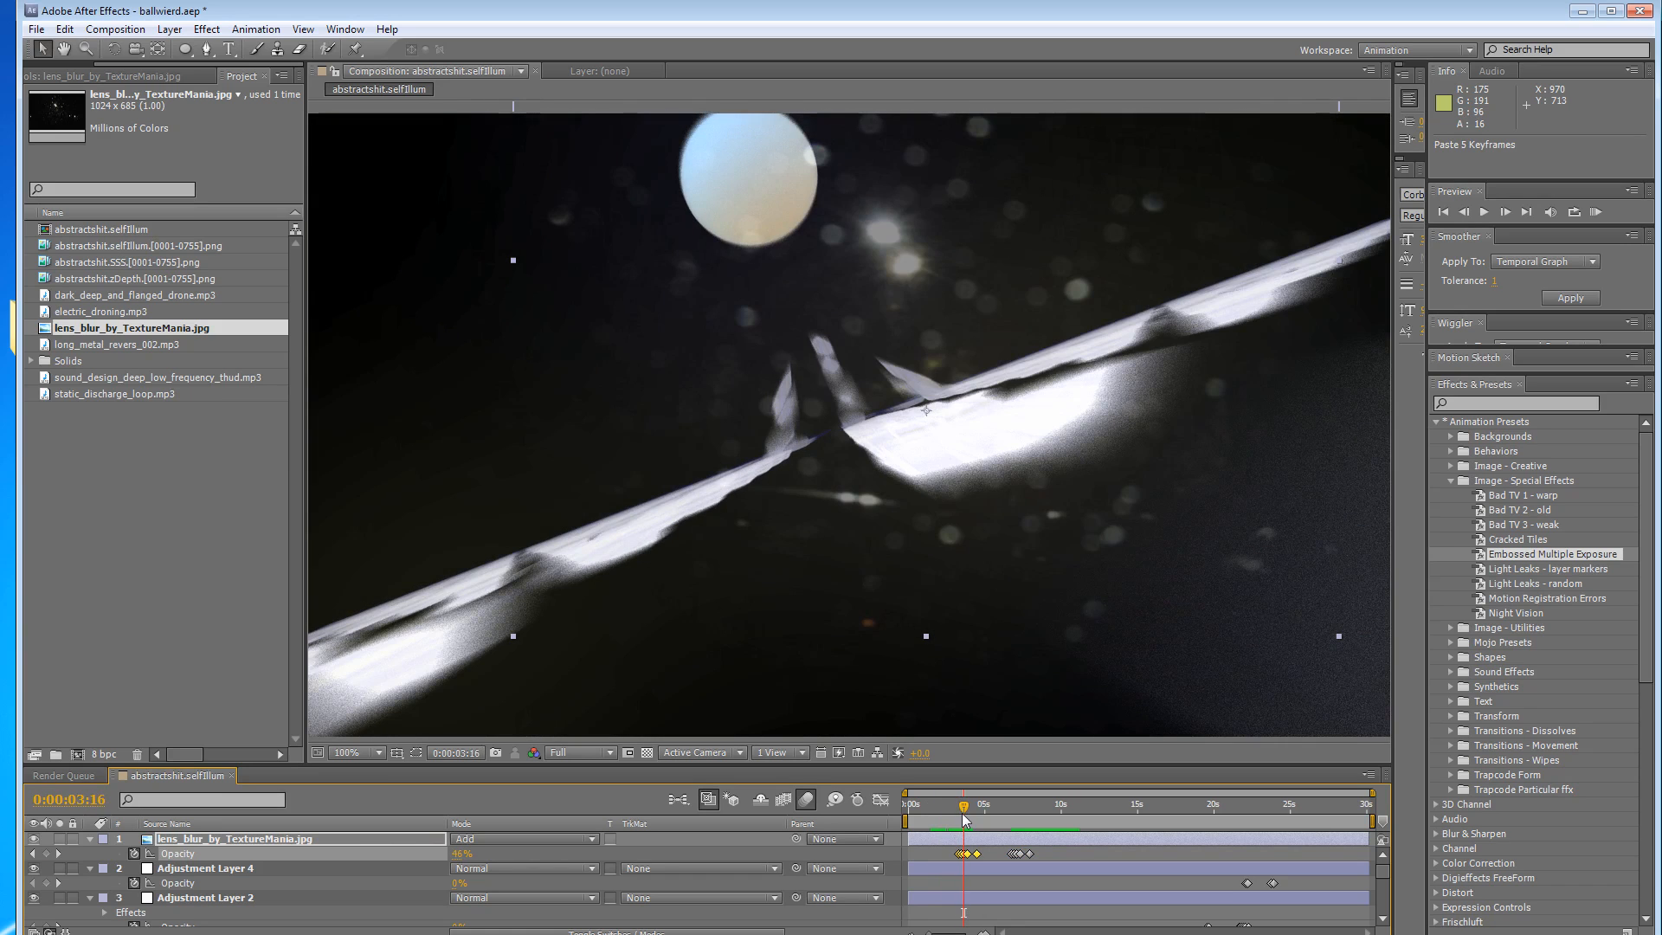
{"action": "mouse_move", "coordinate": [963, 818]}
{"action": "left_mouse_down"}
{"action": "mouse_move", "coordinate": [913, 821]}
{"action": "mouse_move", "coordinate": [967, 825]}
{"action": "left_mouse_up"}
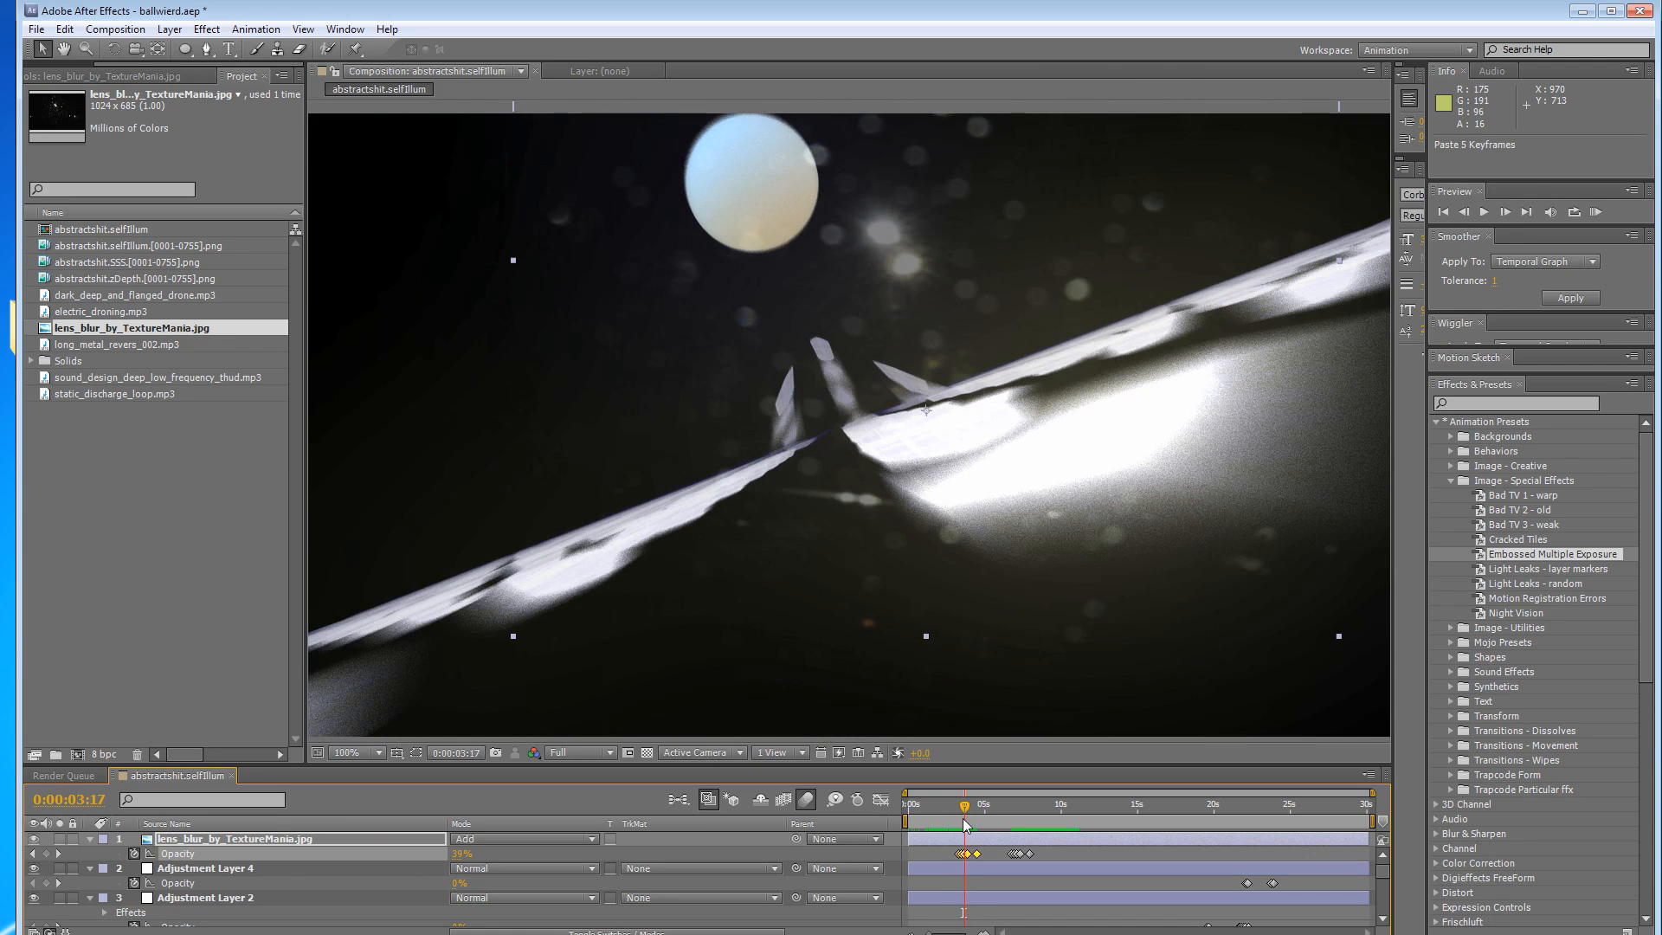
{"action": "left_click", "coordinate": [1595, 211]}
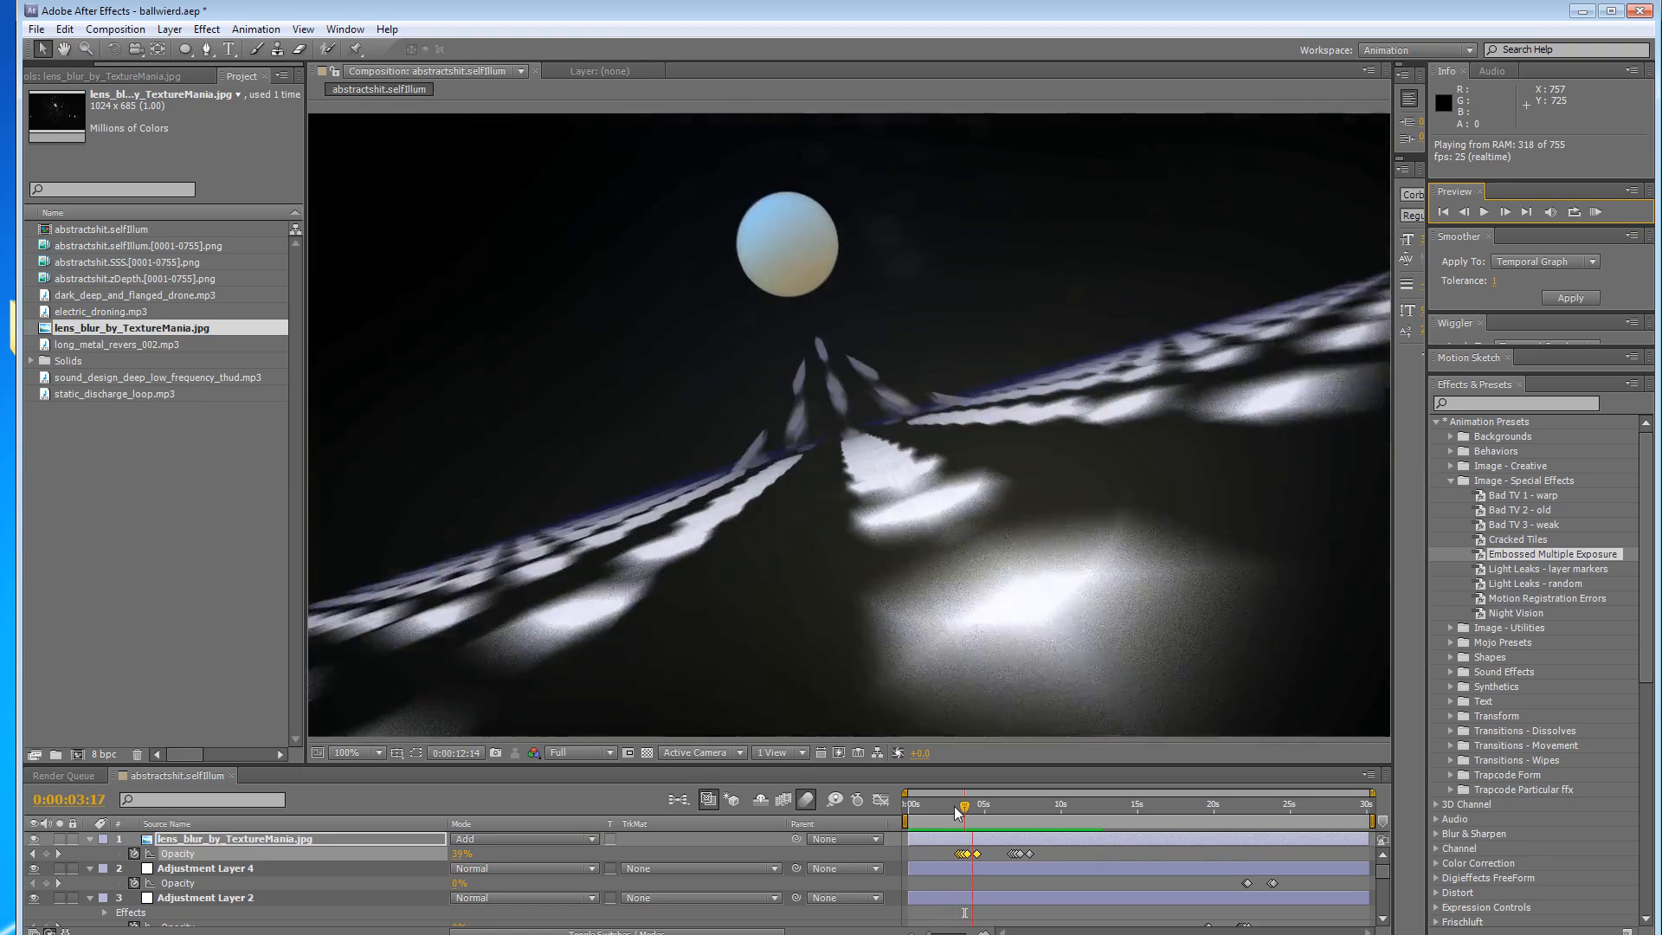
{"action": "left_click", "coordinate": [958, 809]}
{"action": "left_click_drag", "start_coordinate": [958, 809], "coordinate": [967, 813]}
{"action": "key", "text": "Delete"}
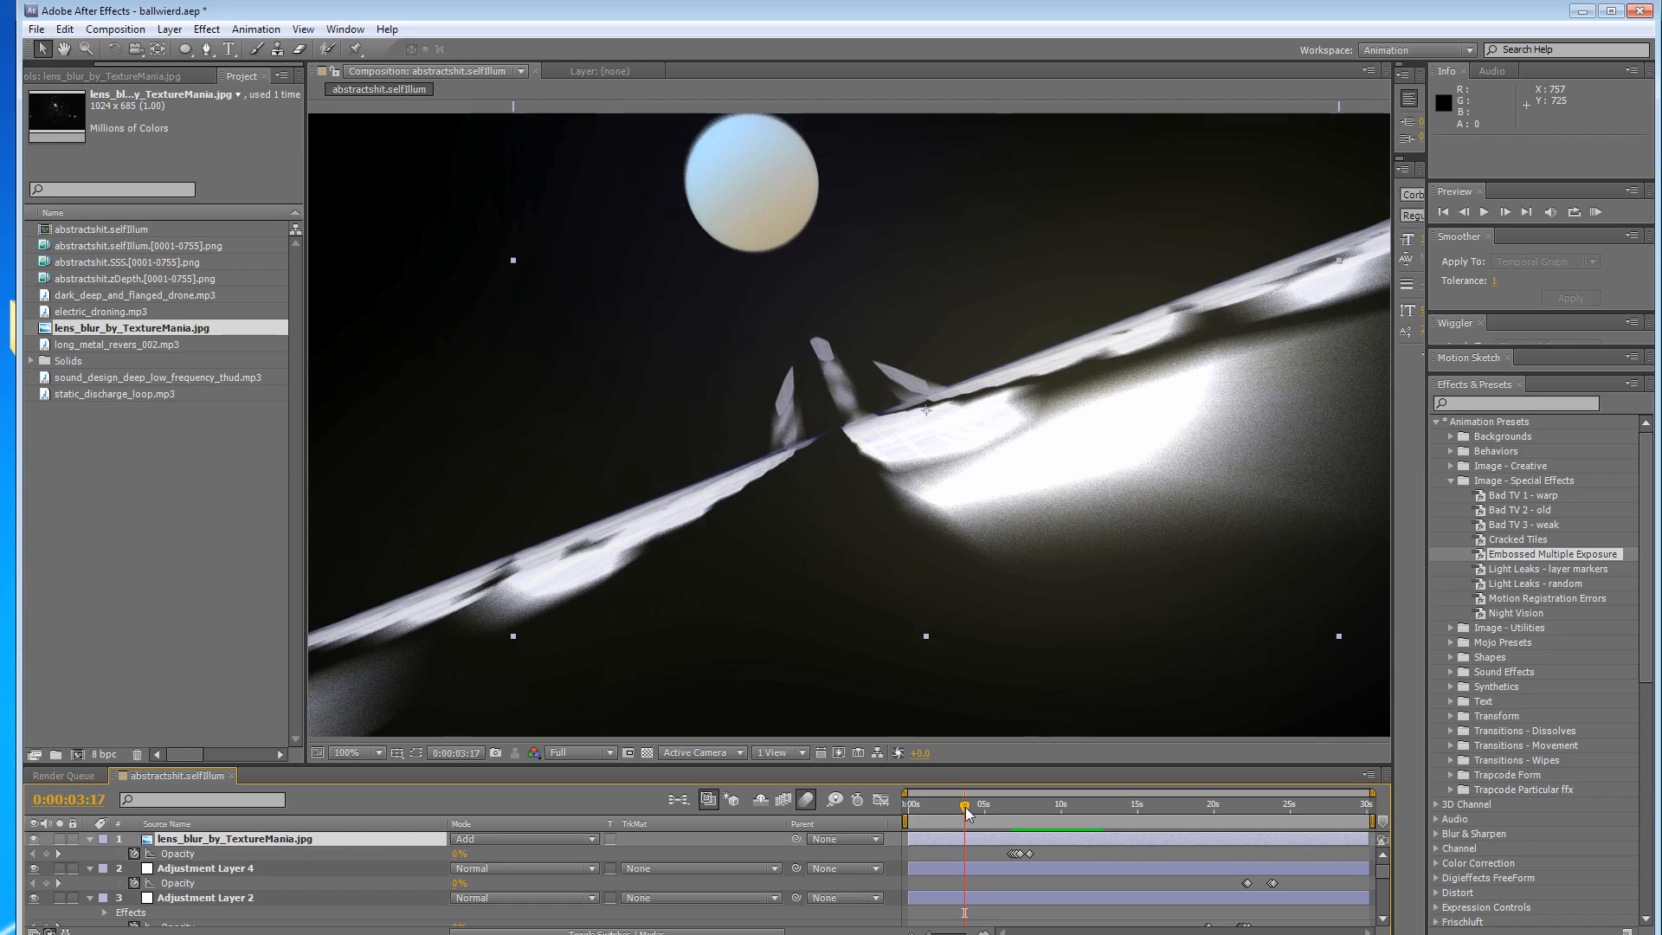
Duplicate the lens blur layer and shift the copy 0:00:03:10 earlier in time.
{"action": "left_click", "coordinate": [338, 838]}
{"action": "key", "text": "ctrl+d"}
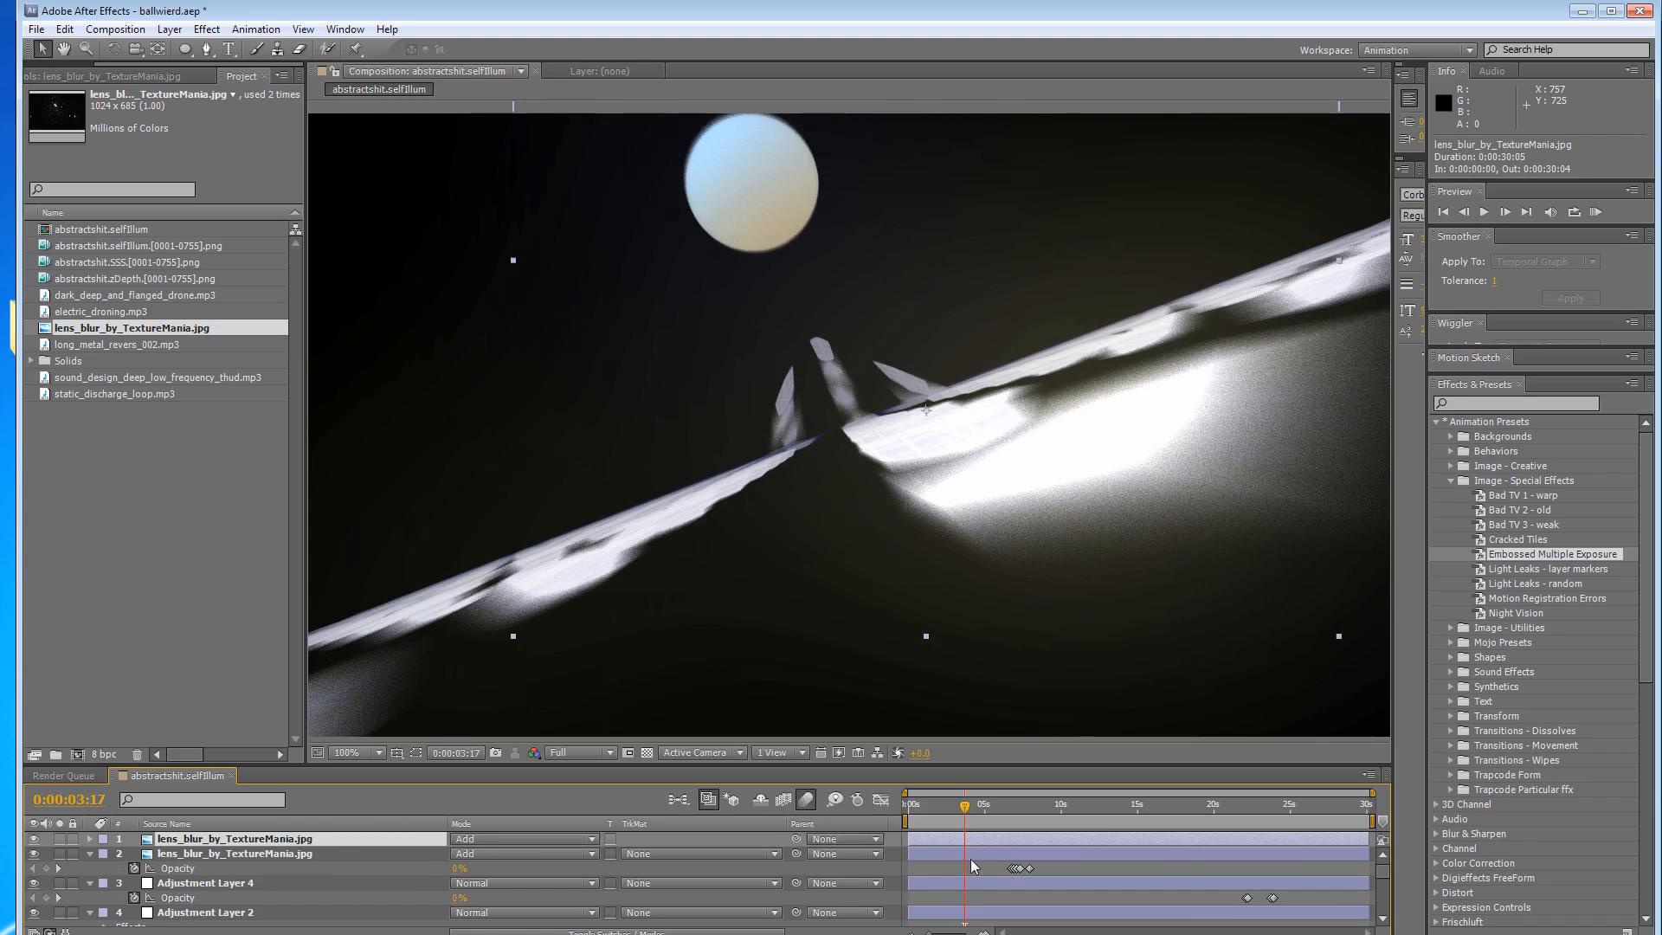
{"action": "left_click_drag", "start_coordinate": [930, 840], "coordinate": [936, 840]}
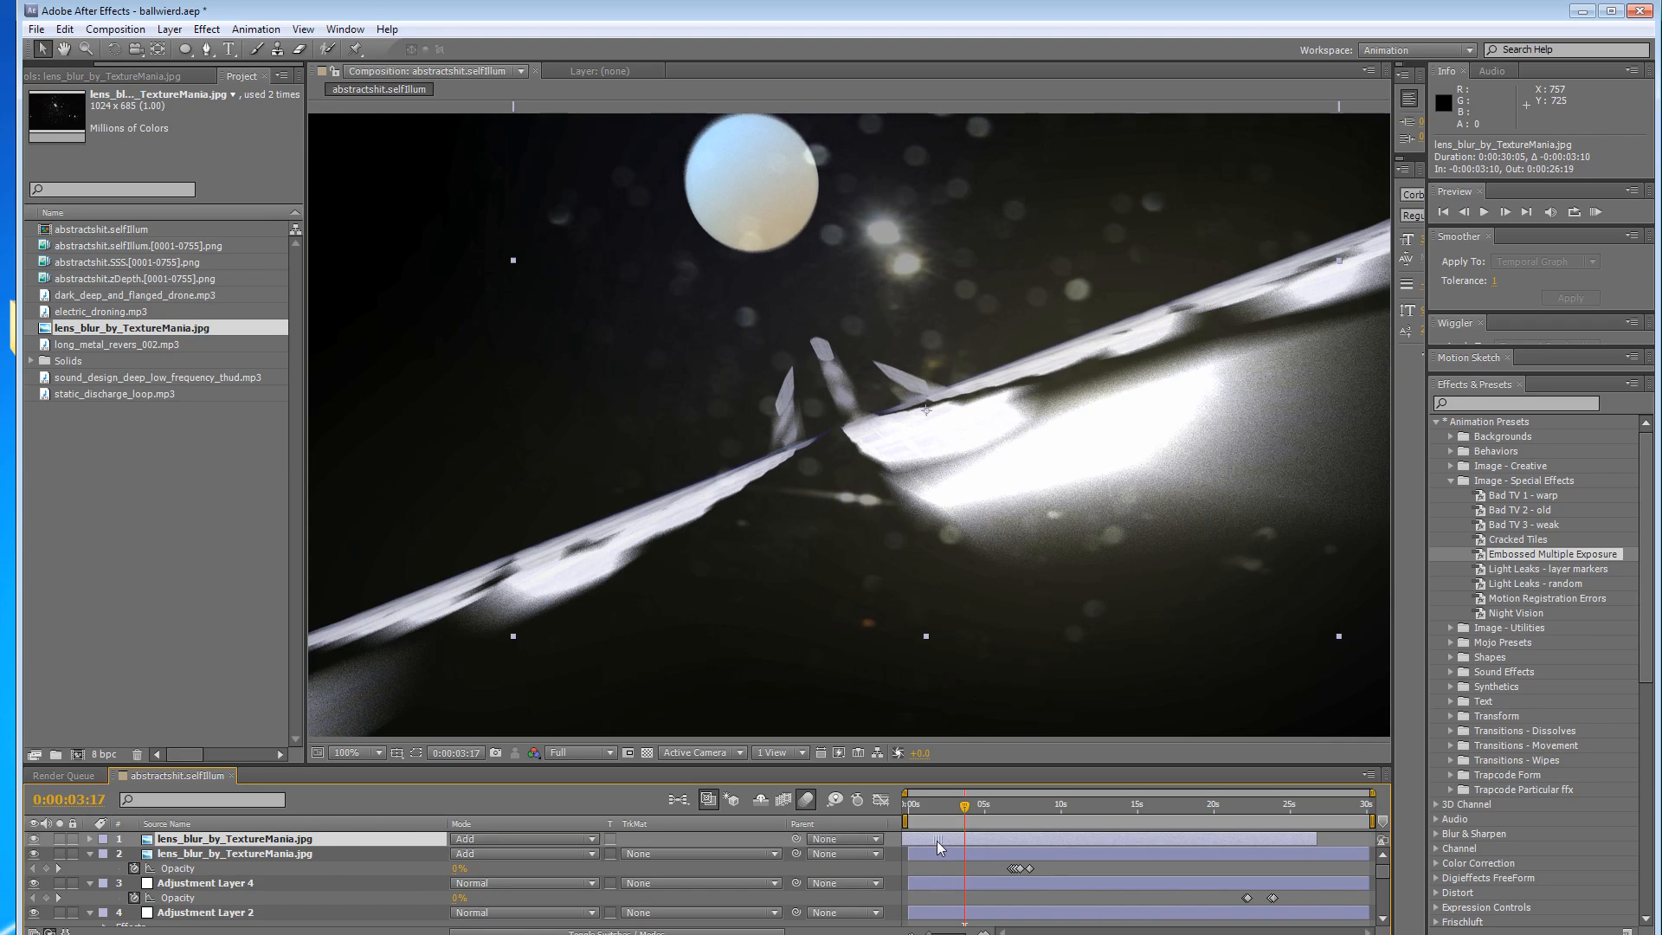
Scale the duplicated lens blur layer to 114.7, 110.2% and move it to about position 768, 517.
{"action": "left_click_drag", "start_coordinate": [907, 252], "coordinate": [975, 424]}
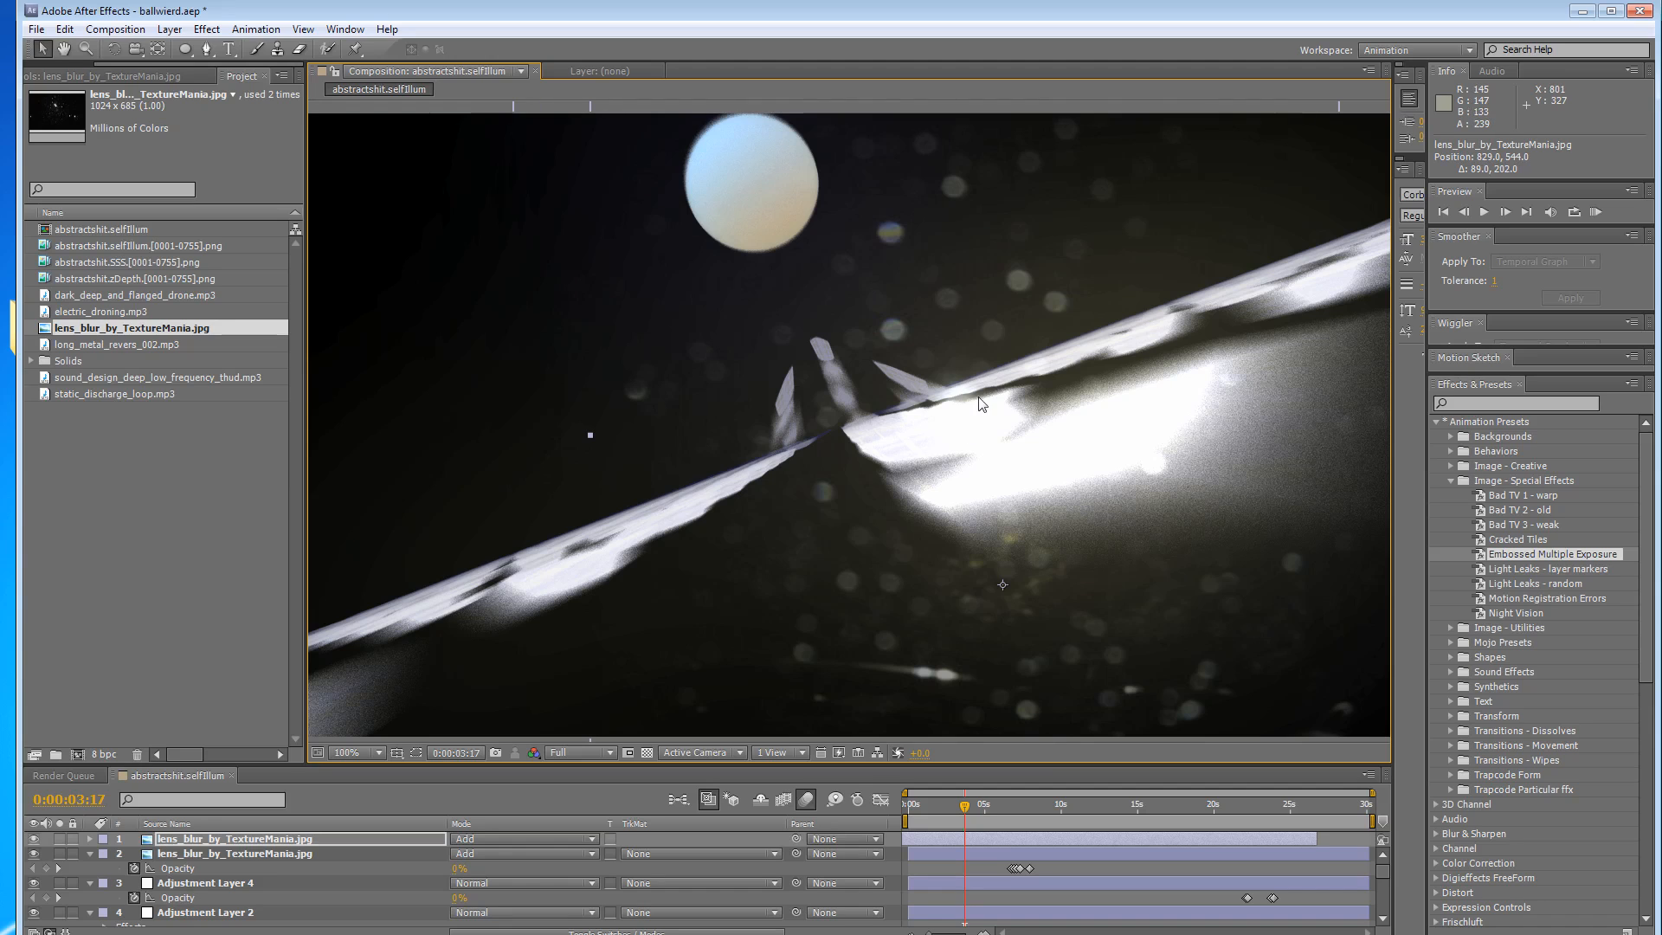
{"action": "key", "text": "s"}
{"action": "left_click_drag", "start_coordinate": [477, 855], "coordinate": [415, 855]}
{"action": "left_click_drag", "start_coordinate": [979, 449], "coordinate": [926, 422]}
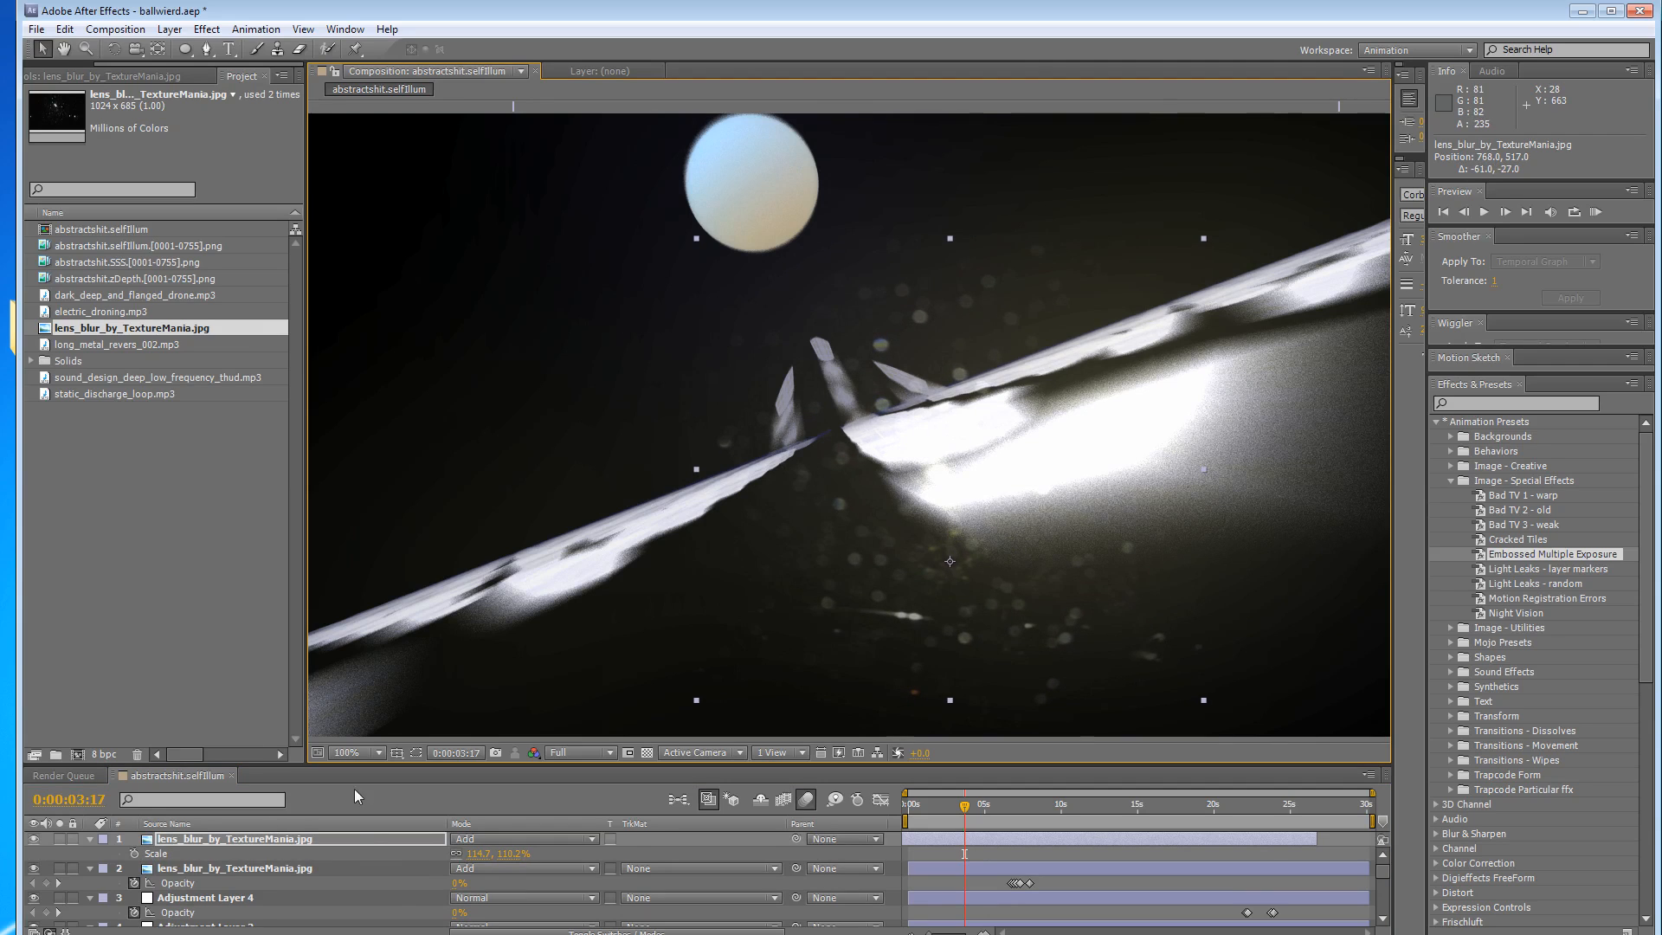
Reshape the scaled lens blur copy's mask by pulling its bottom, left and right points inward.
{"action": "left_click", "coordinate": [415, 752]}
{"action": "left_click_drag", "start_coordinate": [951, 703], "coordinate": [977, 591]}
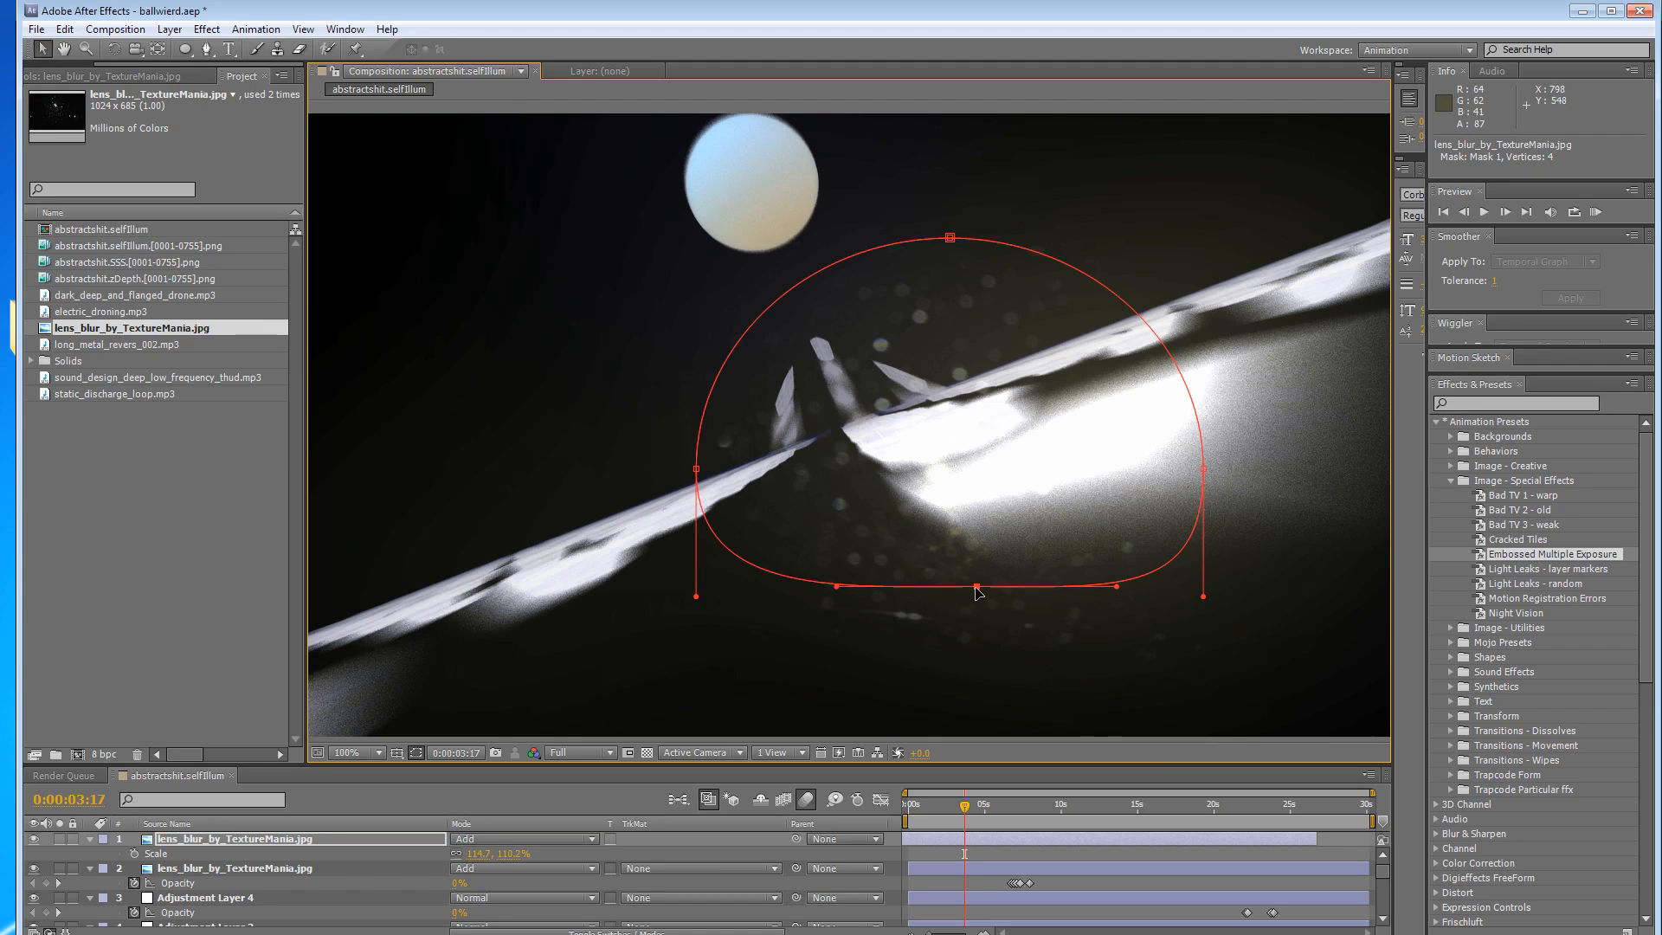
{"action": "left_click_drag", "start_coordinate": [700, 472], "coordinate": [762, 434]}
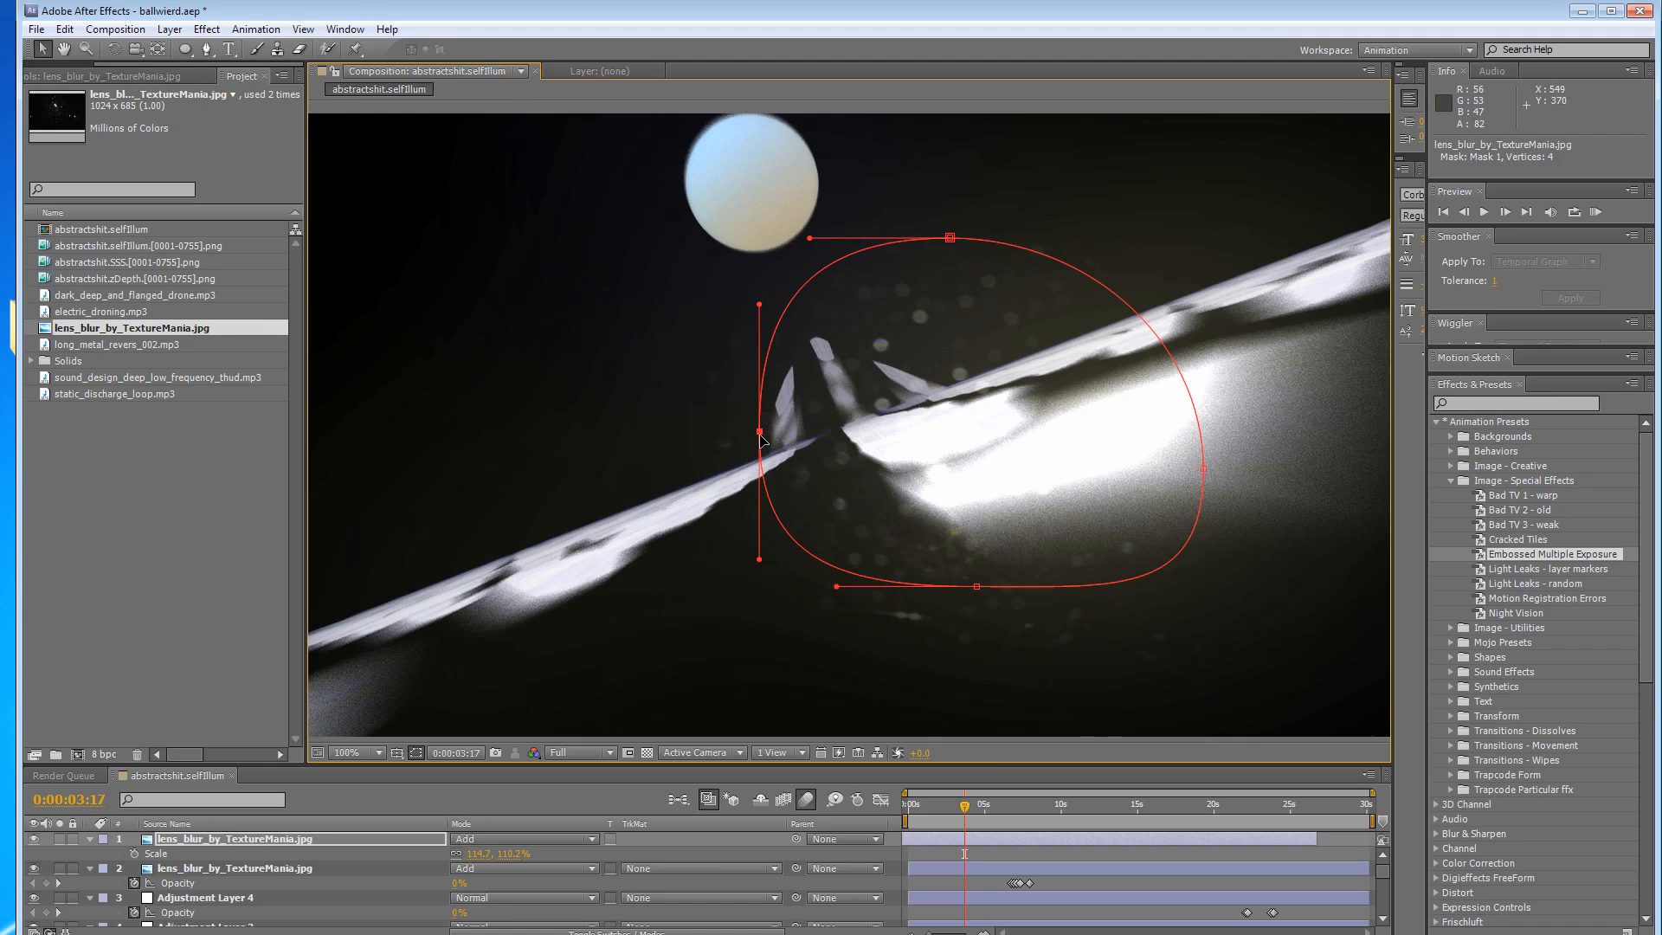
{"action": "left_click", "coordinate": [976, 587]}
{"action": "left_click_drag", "start_coordinate": [976, 588], "coordinate": [977, 564]}
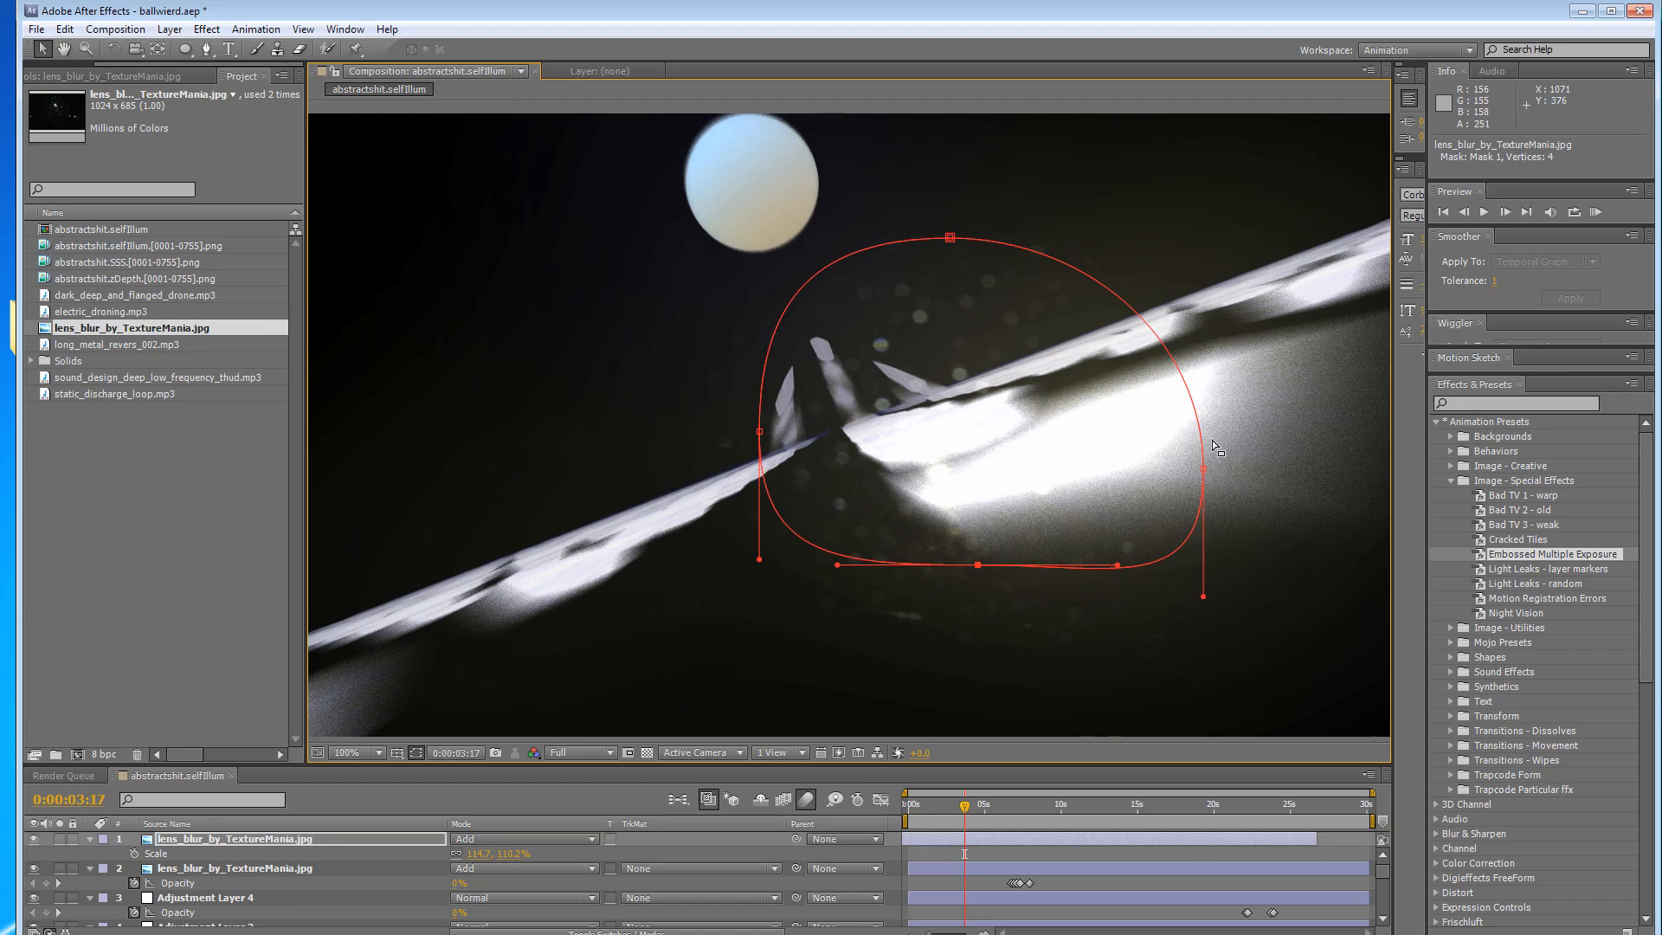
{"action": "left_click_drag", "start_coordinate": [1205, 468], "coordinate": [1168, 440]}
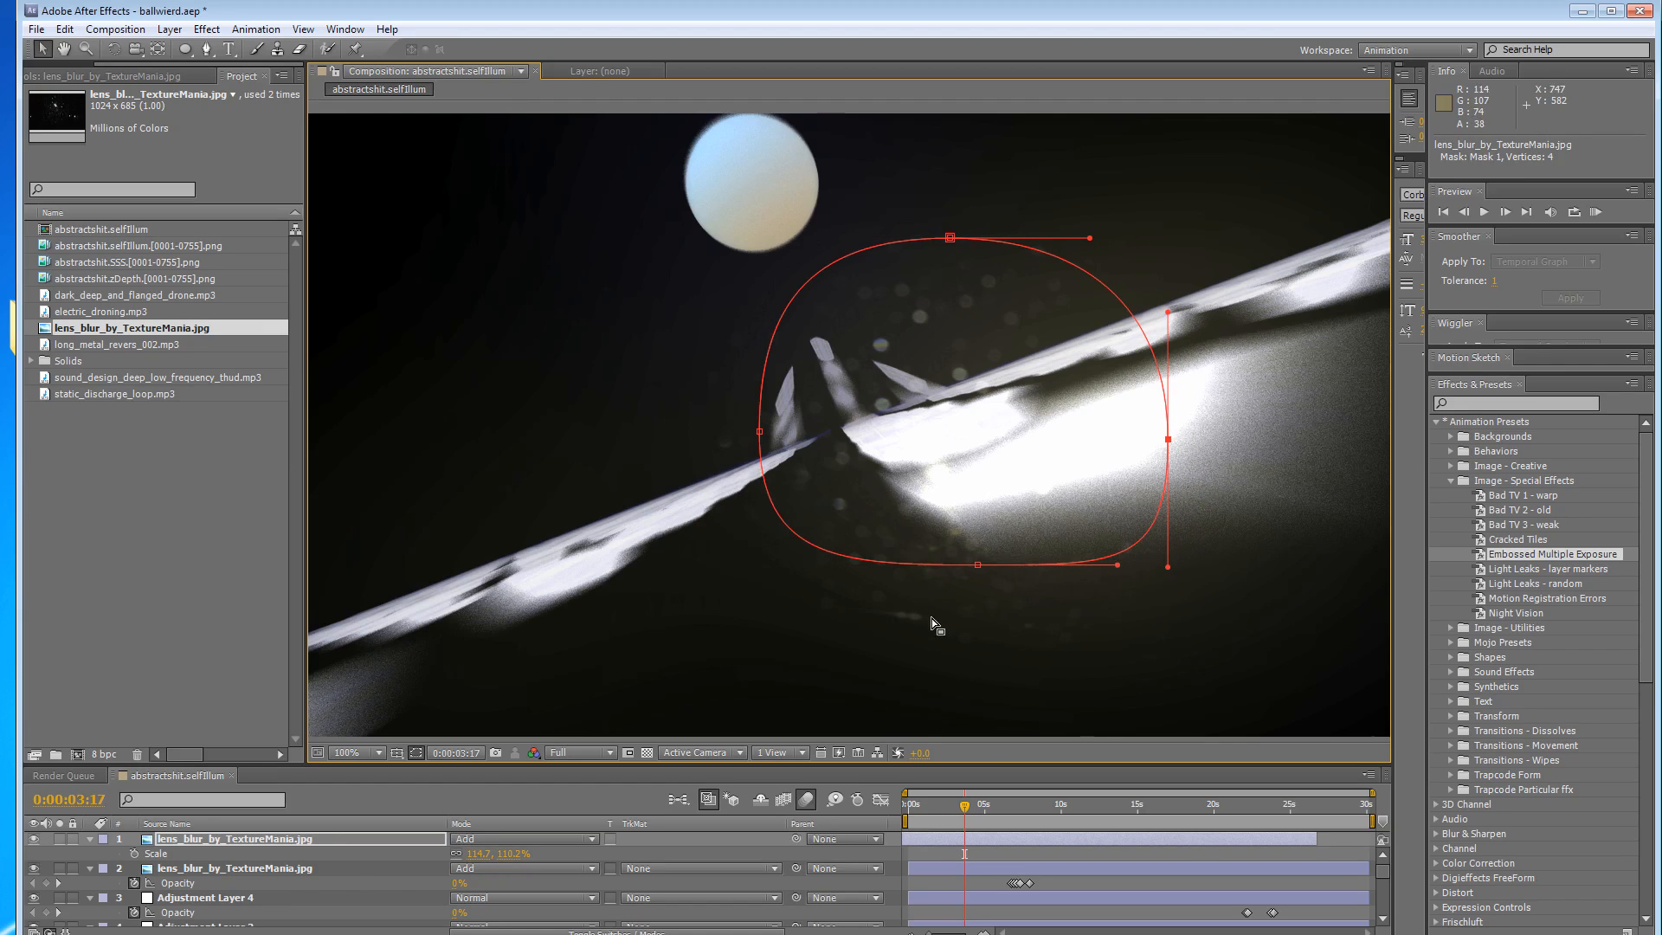
Scale the lens blur copy to 182.7, 175.6% and move it to about position 797, 550.
{"action": "left_click", "coordinate": [344, 838]}
{"action": "left_click_drag", "start_coordinate": [479, 853], "coordinate": [537, 854]}
{"action": "left_click_drag", "start_coordinate": [909, 391], "coordinate": [935, 425]}
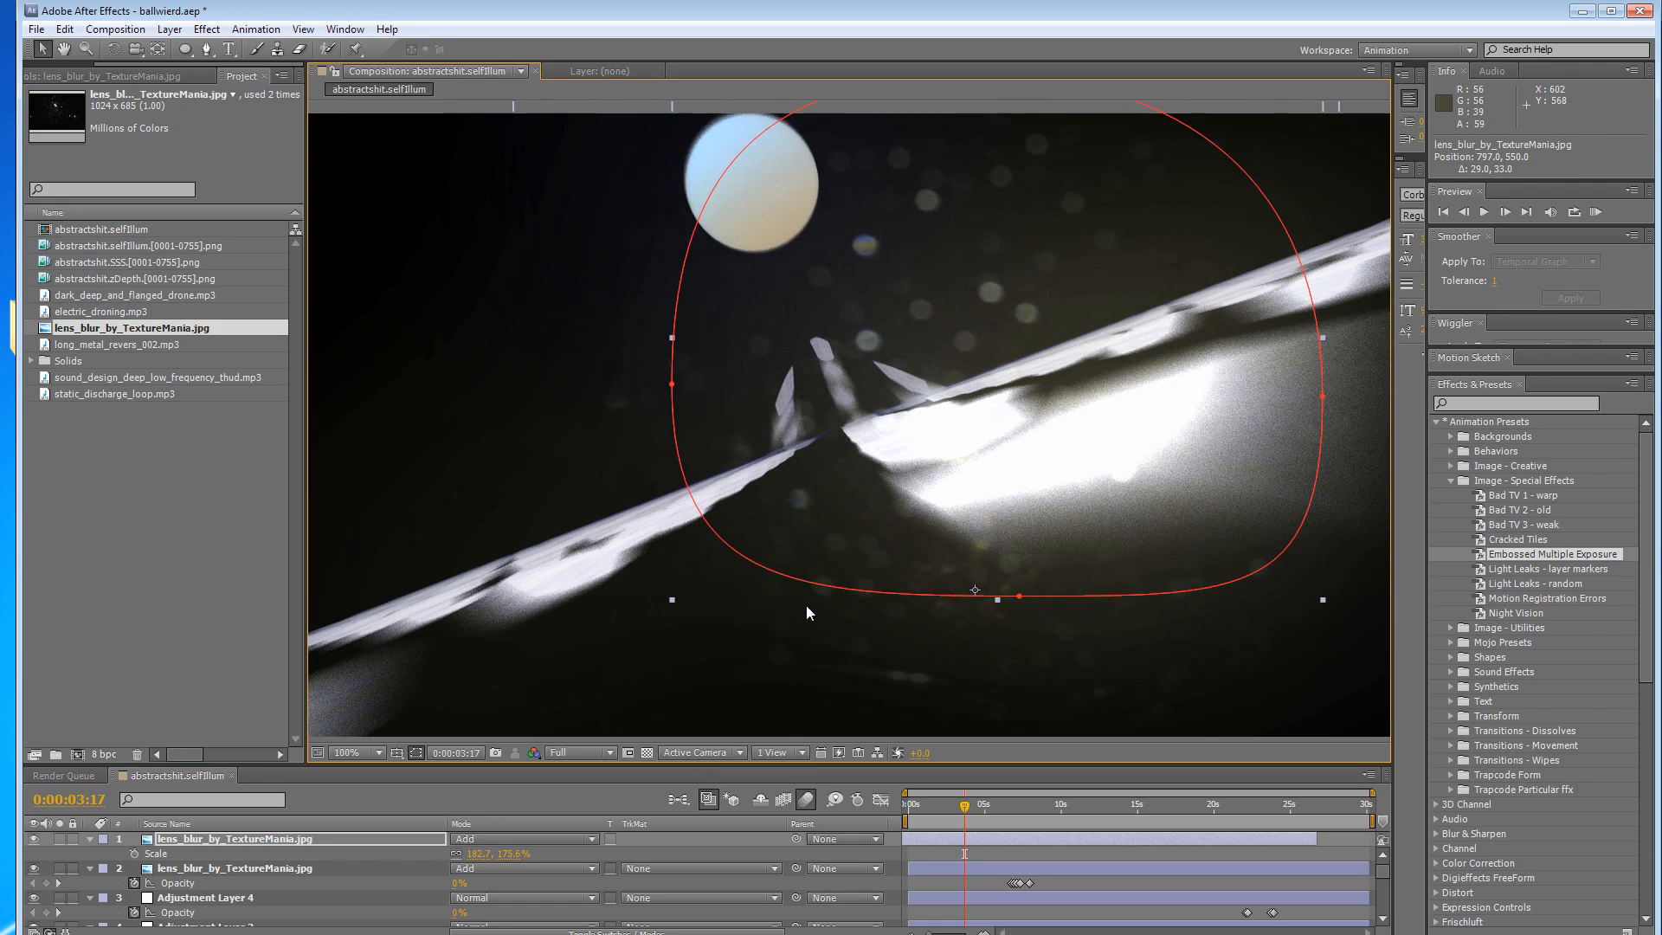
Pull the enlarged lens blur mask's bottom and left points further inward and preview the composition.
{"action": "left_click_drag", "start_coordinate": [1021, 599], "coordinate": [1029, 554]}
{"action": "left_click_drag", "start_coordinate": [675, 386], "coordinate": [720, 349]}
{"action": "left_click", "coordinate": [1031, 554]}
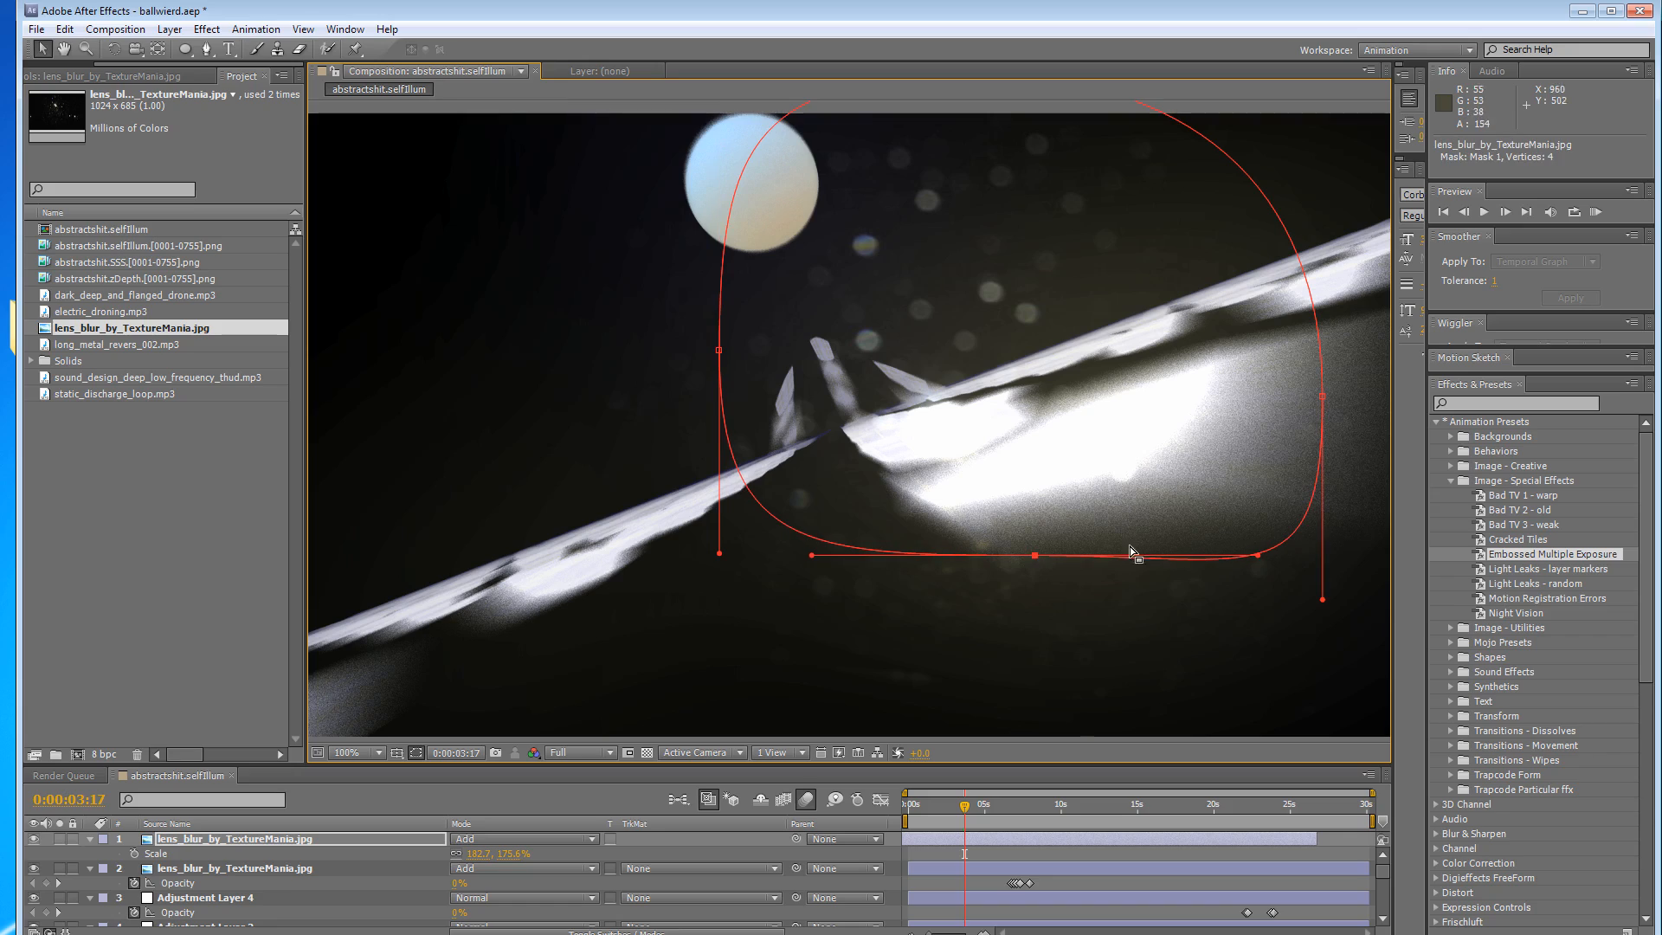
{"action": "left_click", "coordinate": [1594, 213]}
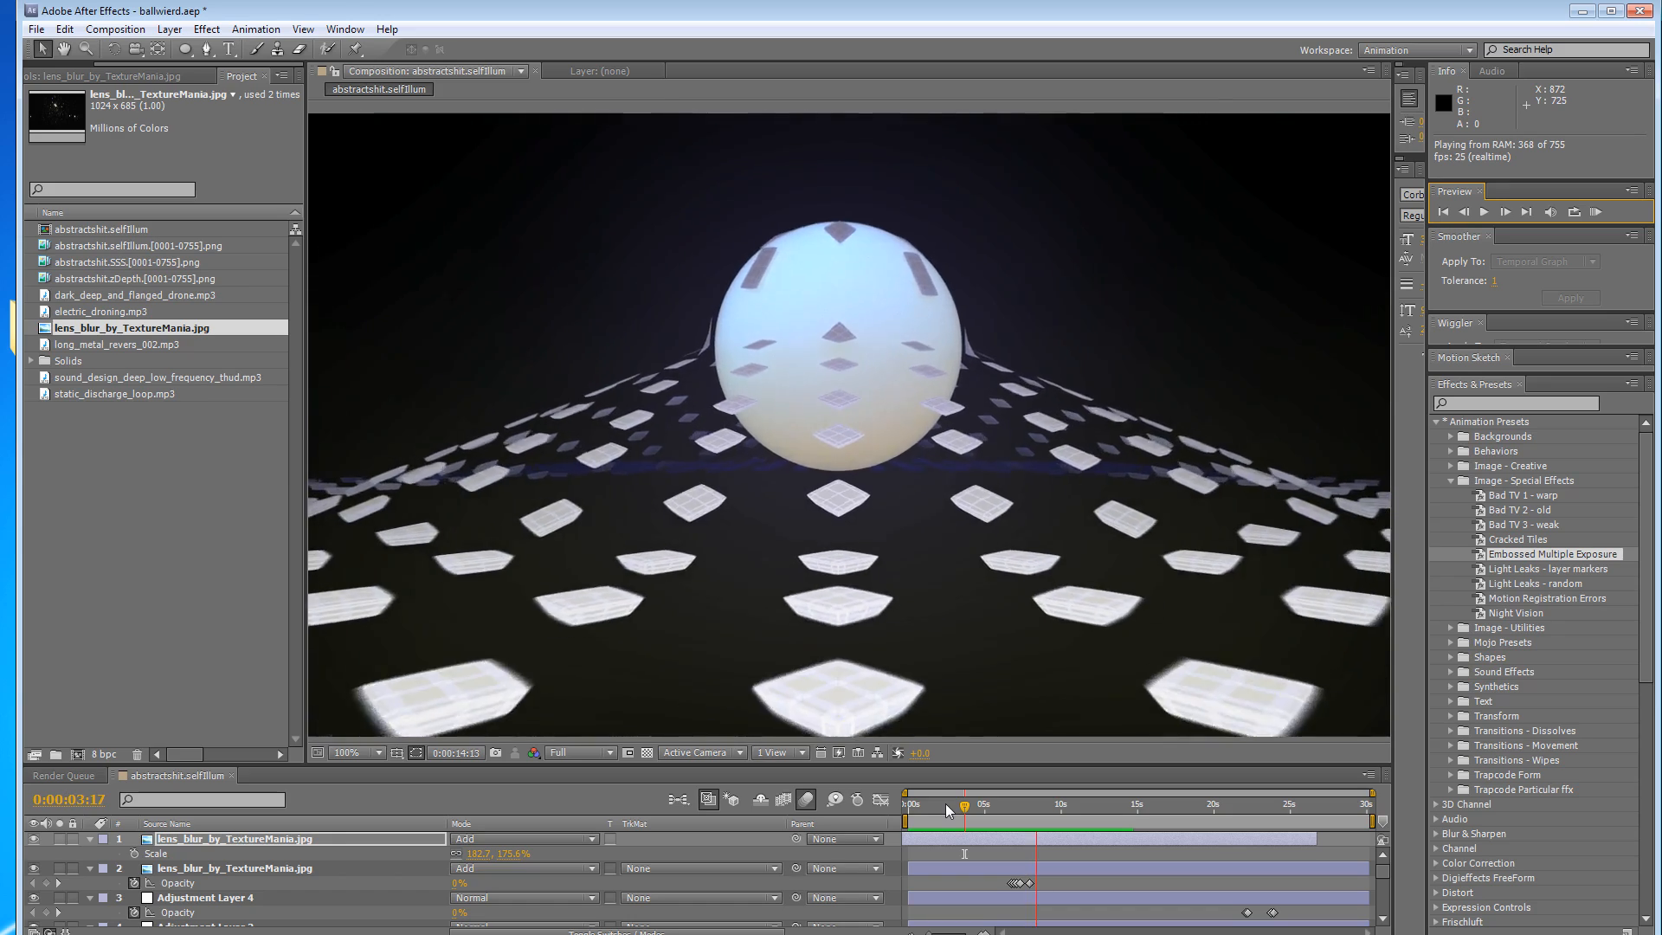
Go to 0:00:04:23, collapse the open lens blur and adjustment layer properties, and enlarge the timeline area.
{"action": "left_click", "coordinate": [968, 801]}
{"action": "left_click_drag", "start_coordinate": [969, 802], "coordinate": [985, 807]}
{"action": "left_click", "coordinate": [90, 838]}
{"action": "left_click", "coordinate": [90, 853]}
{"action": "left_click", "coordinate": [90, 869]}
{"action": "left_click", "coordinate": [90, 882]}
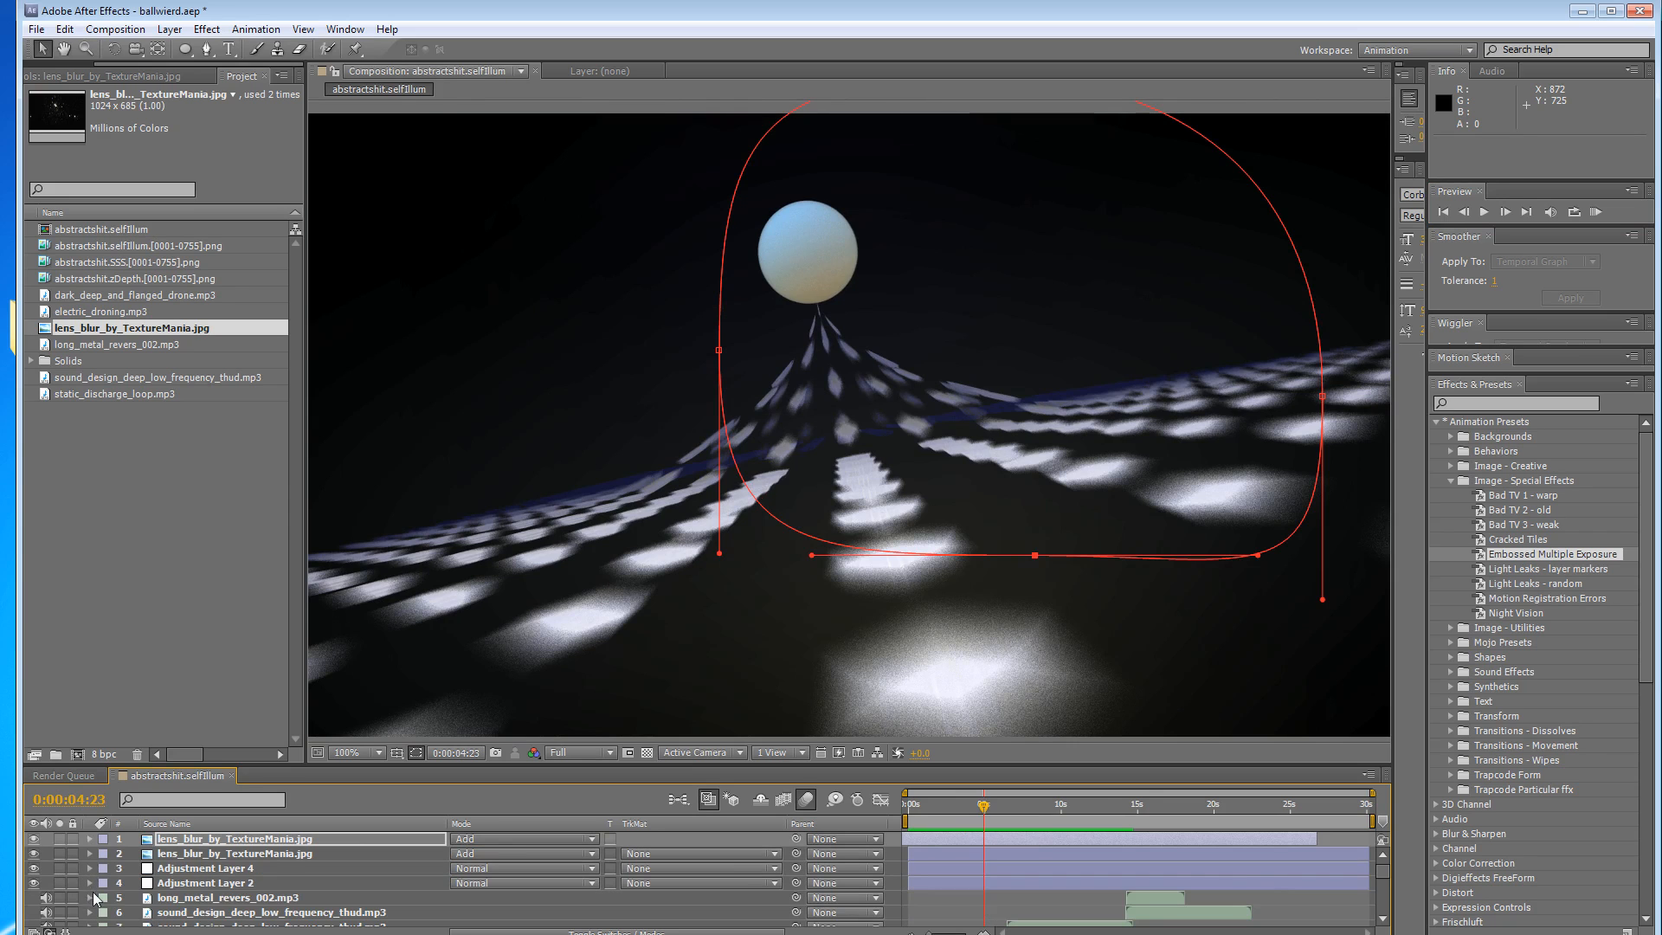
{"action": "left_click_drag", "start_coordinate": [467, 763], "coordinate": [475, 705]}
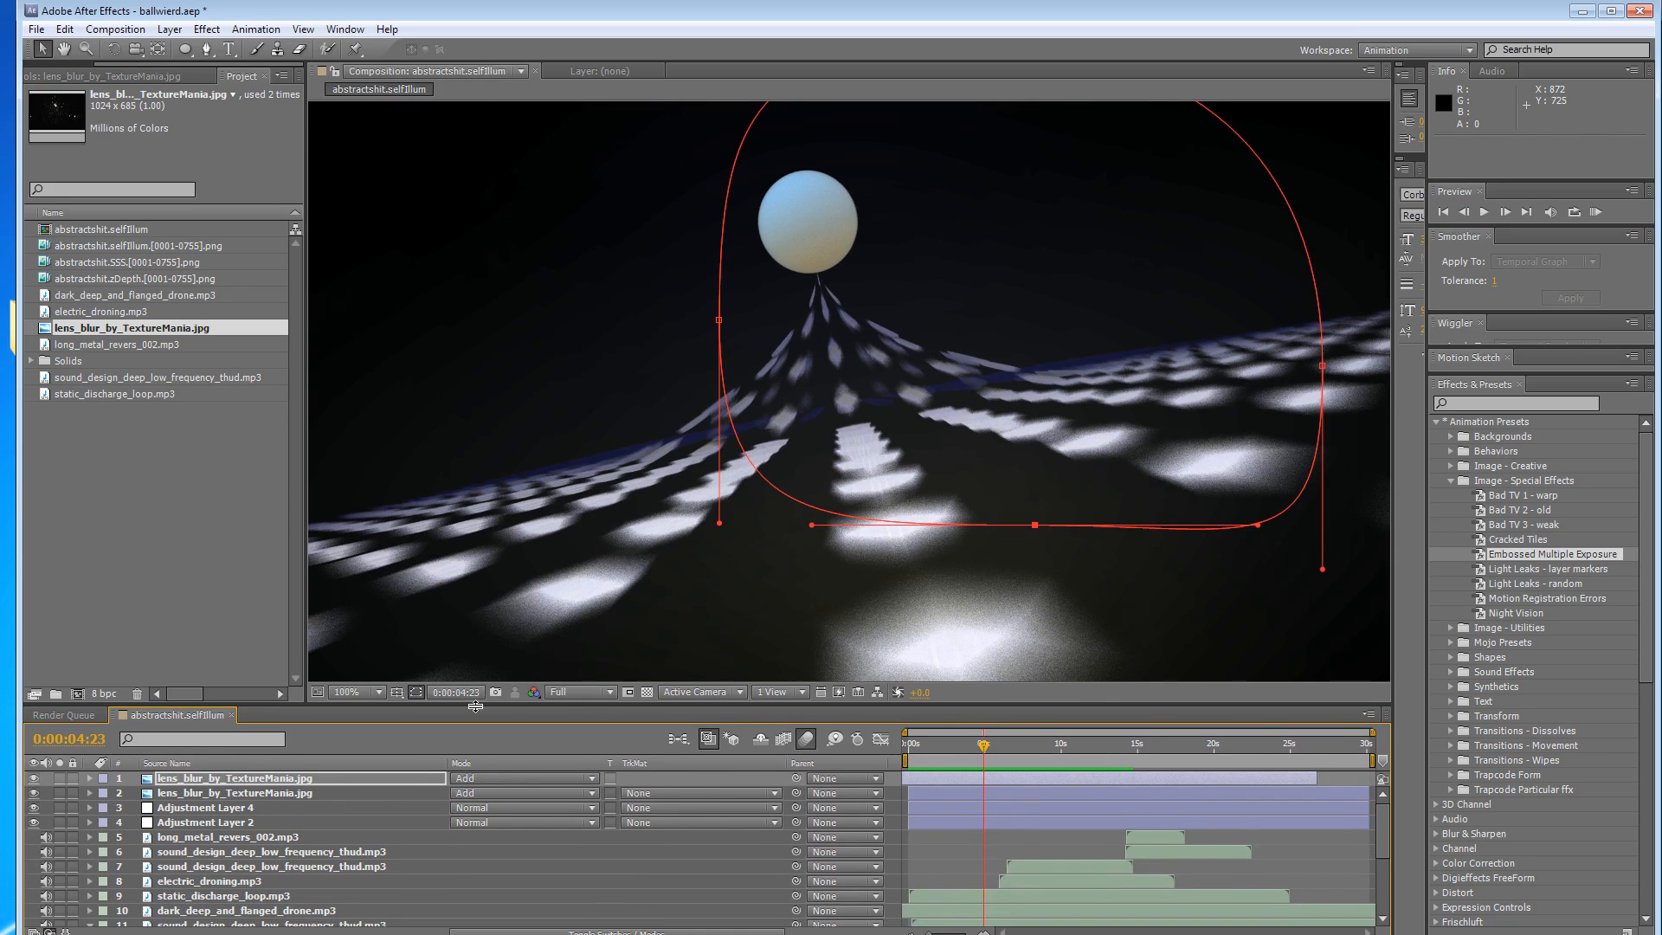
Duplicate the abstractshit.selfIllum layer that uses Hard Light blending.
{"action": "scroll", "coordinate": [147, 874], "scroll_direction": "down", "scroll_amount": 3}
{"action": "scroll", "coordinate": [164, 871], "scroll_direction": "up", "scroll_amount": 3}
{"action": "scroll", "coordinate": [198, 844], "scroll_direction": "down", "scroll_amount": 2}
{"action": "scroll", "coordinate": [170, 887], "scroll_direction": "down", "scroll_amount": 2}
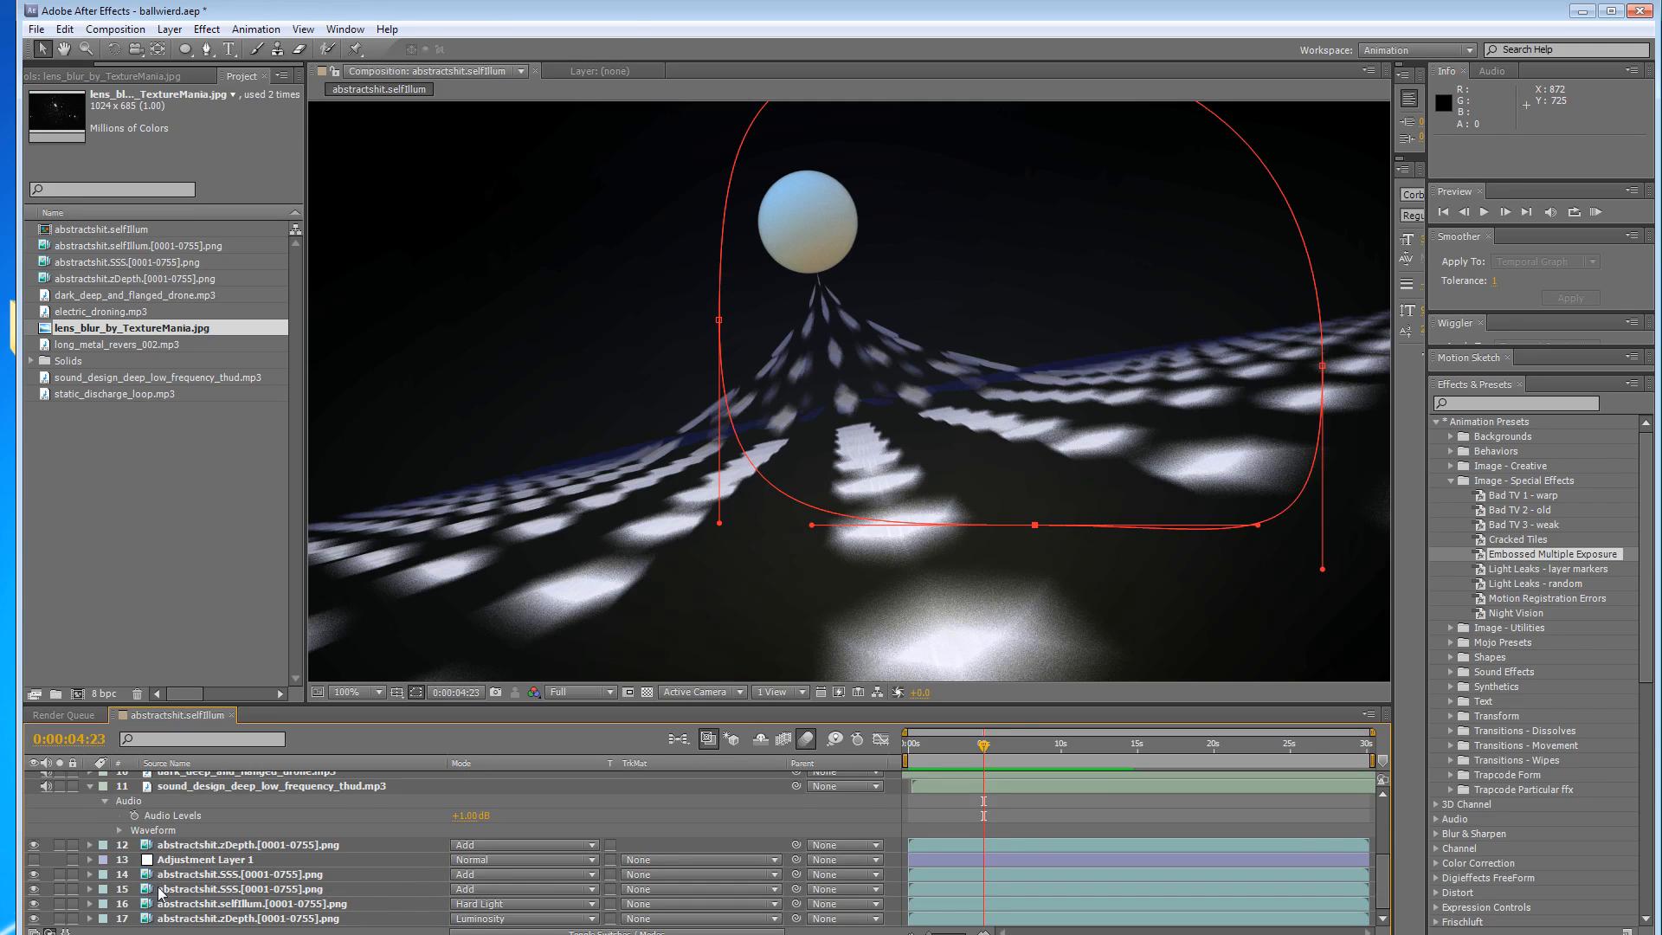
{"action": "left_click", "coordinate": [242, 905]}
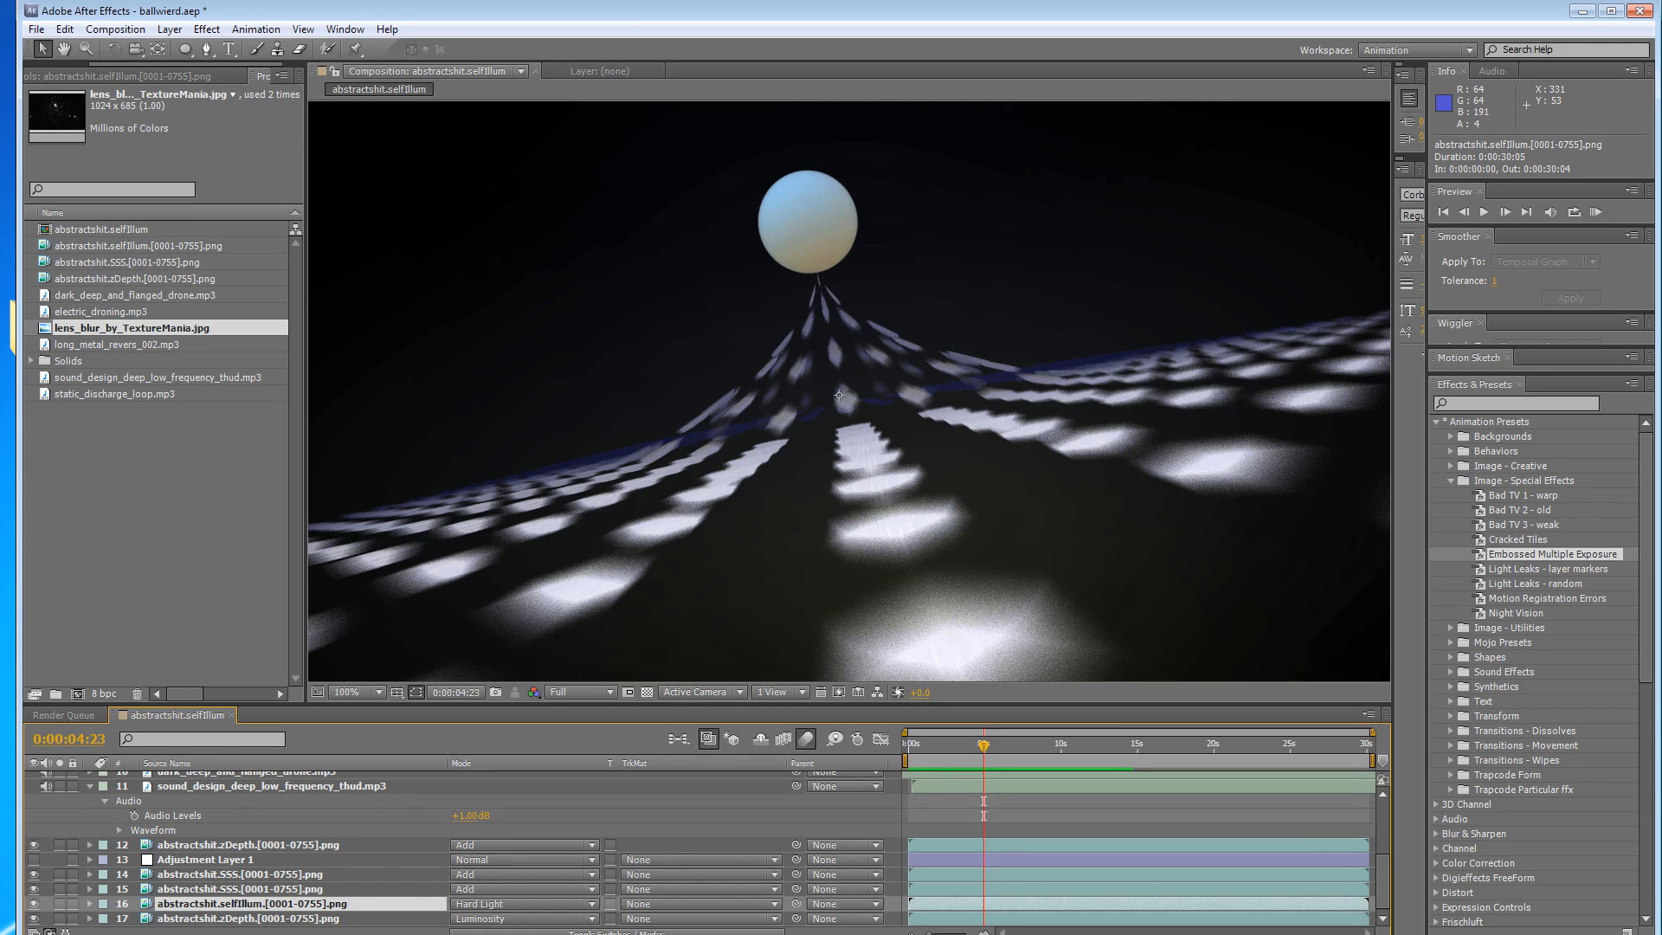
{"action": "key", "text": "ctrl+d"}
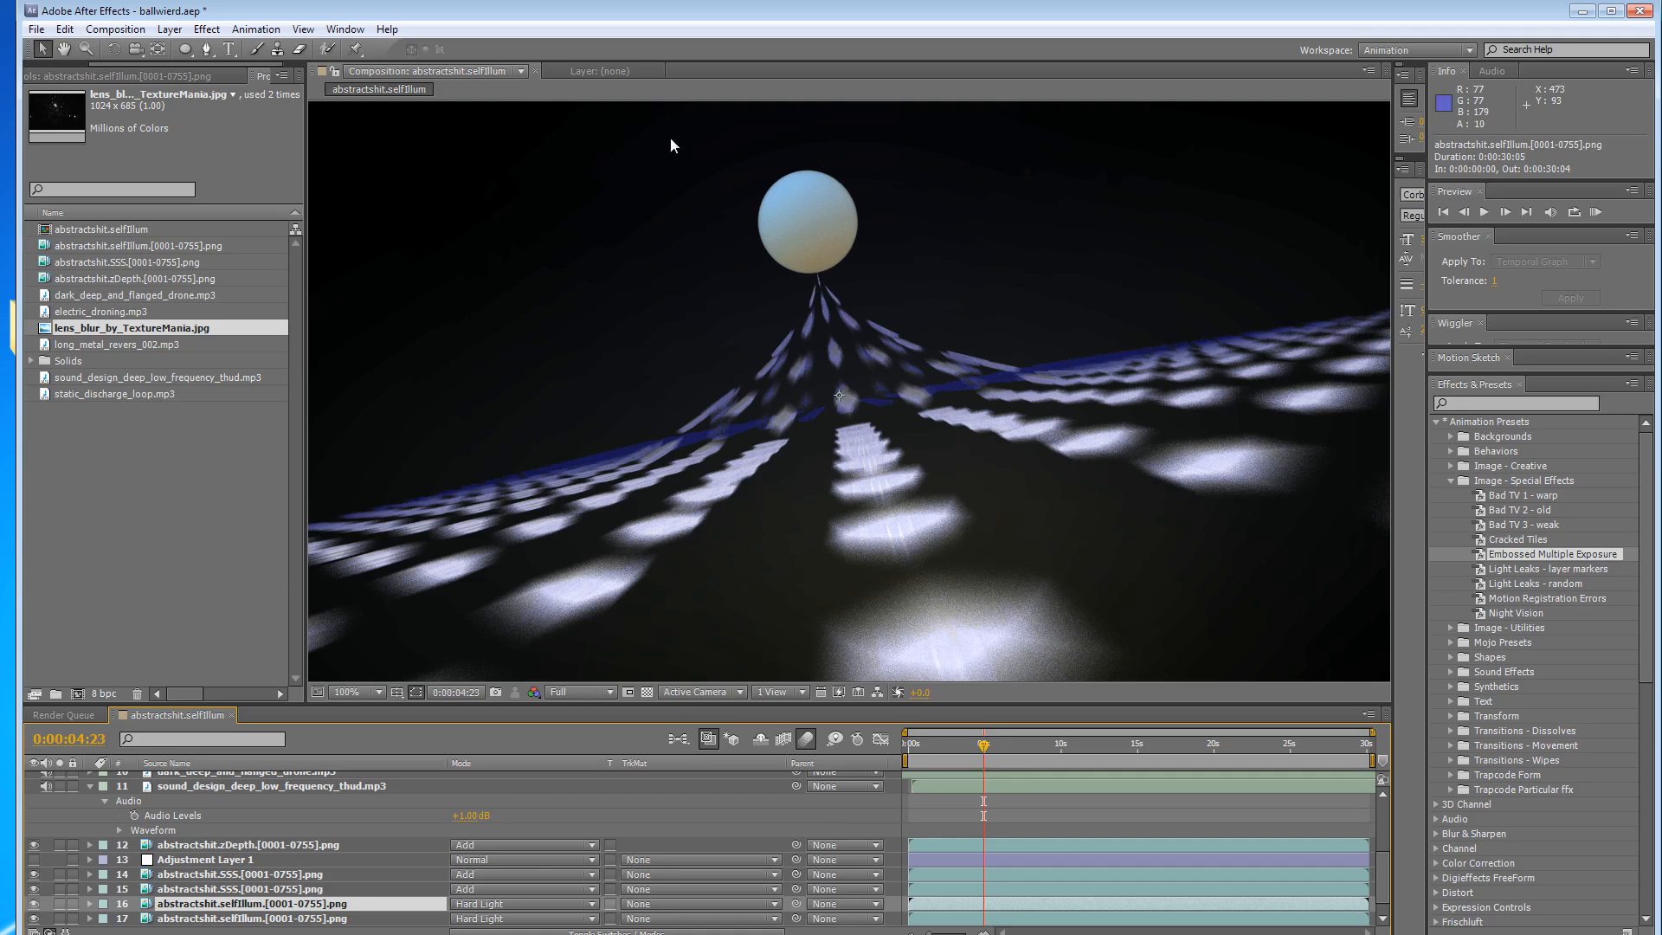
Apply a Glow effect to the duplicated selfIllum layer and lower its Glow Threshold to 0%.
{"action": "left_click", "coordinate": [208, 29]}
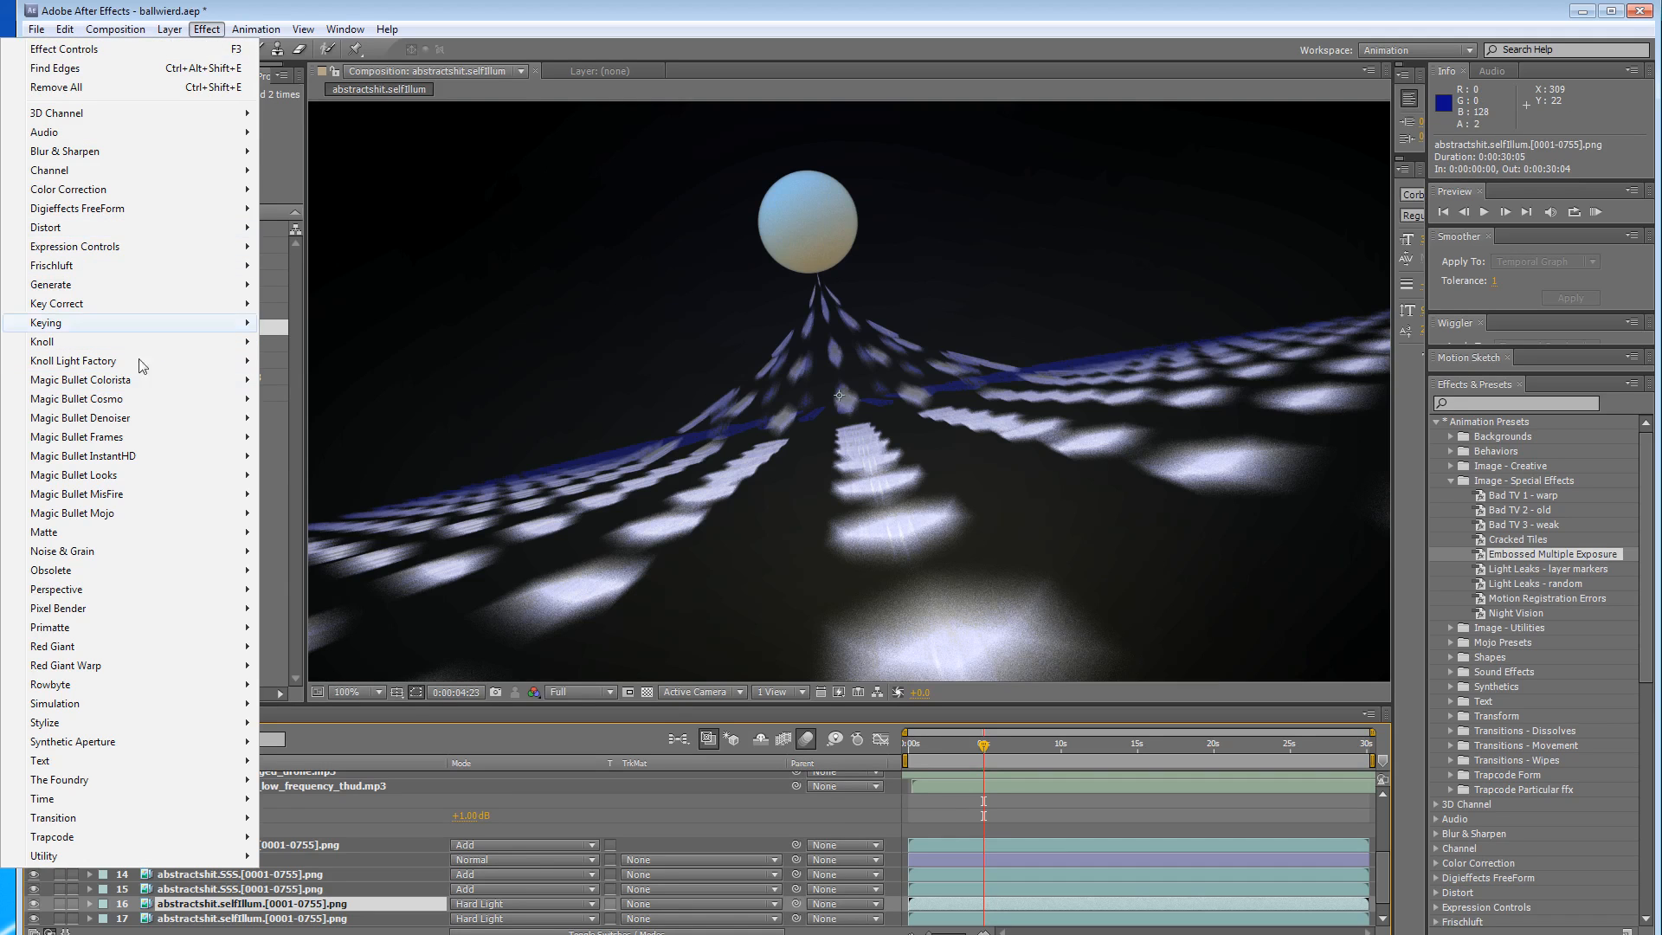
{"action": "left_click", "coordinate": [304, 568]}
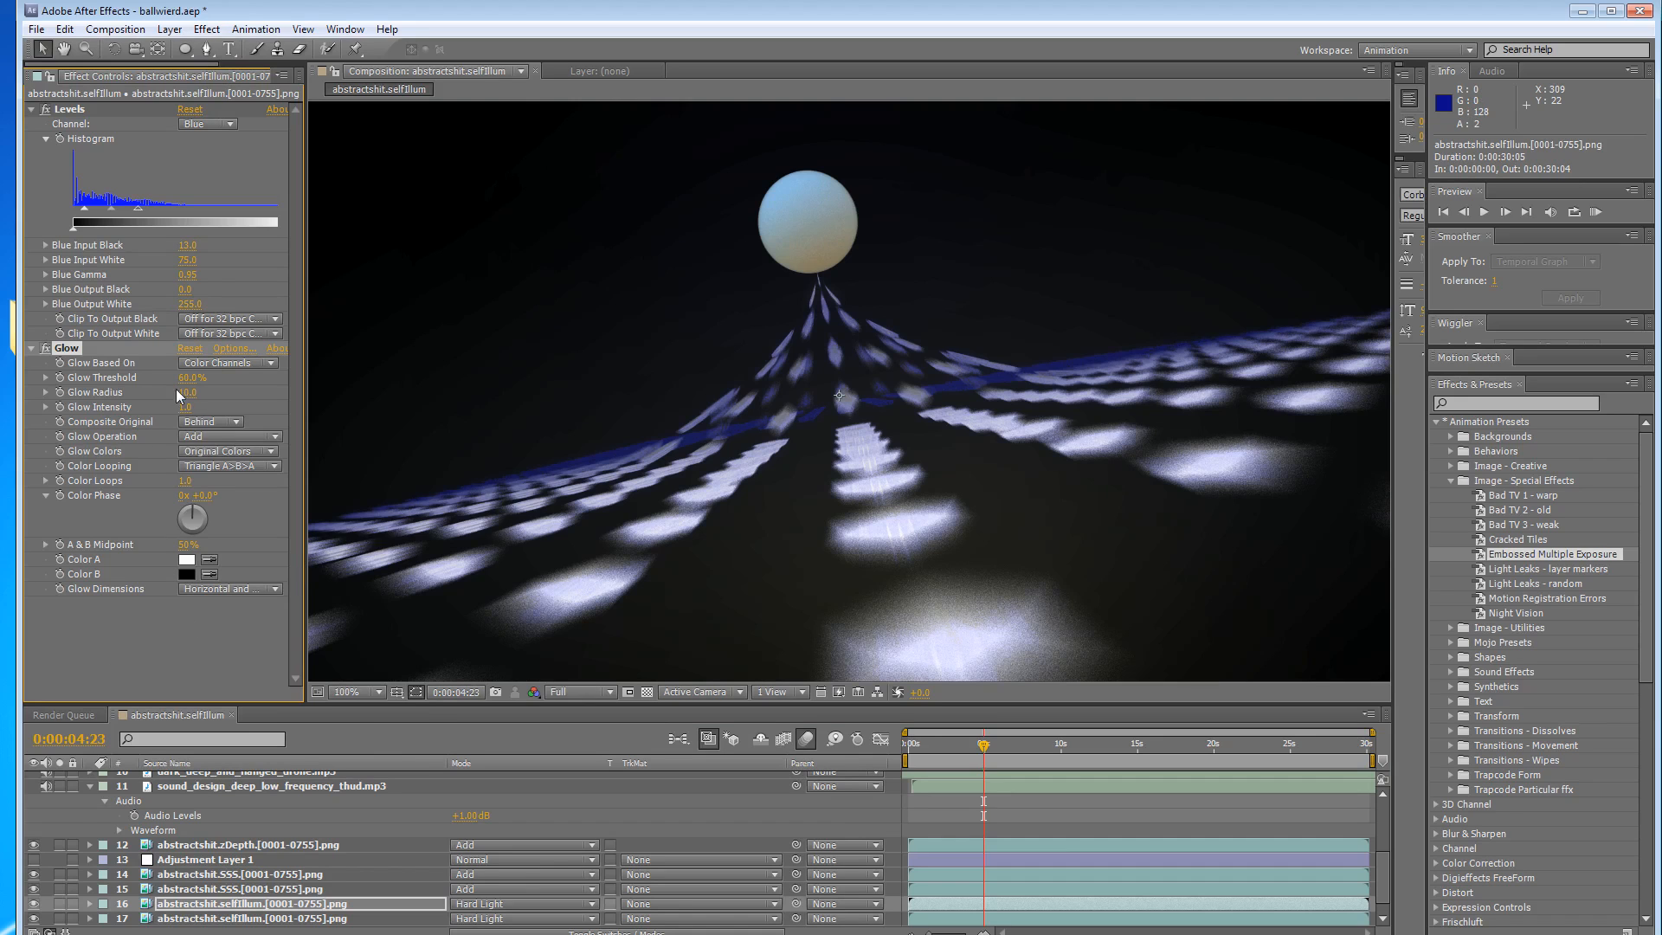
{"action": "left_click_drag", "start_coordinate": [152, 382], "coordinate": [74, 389]}
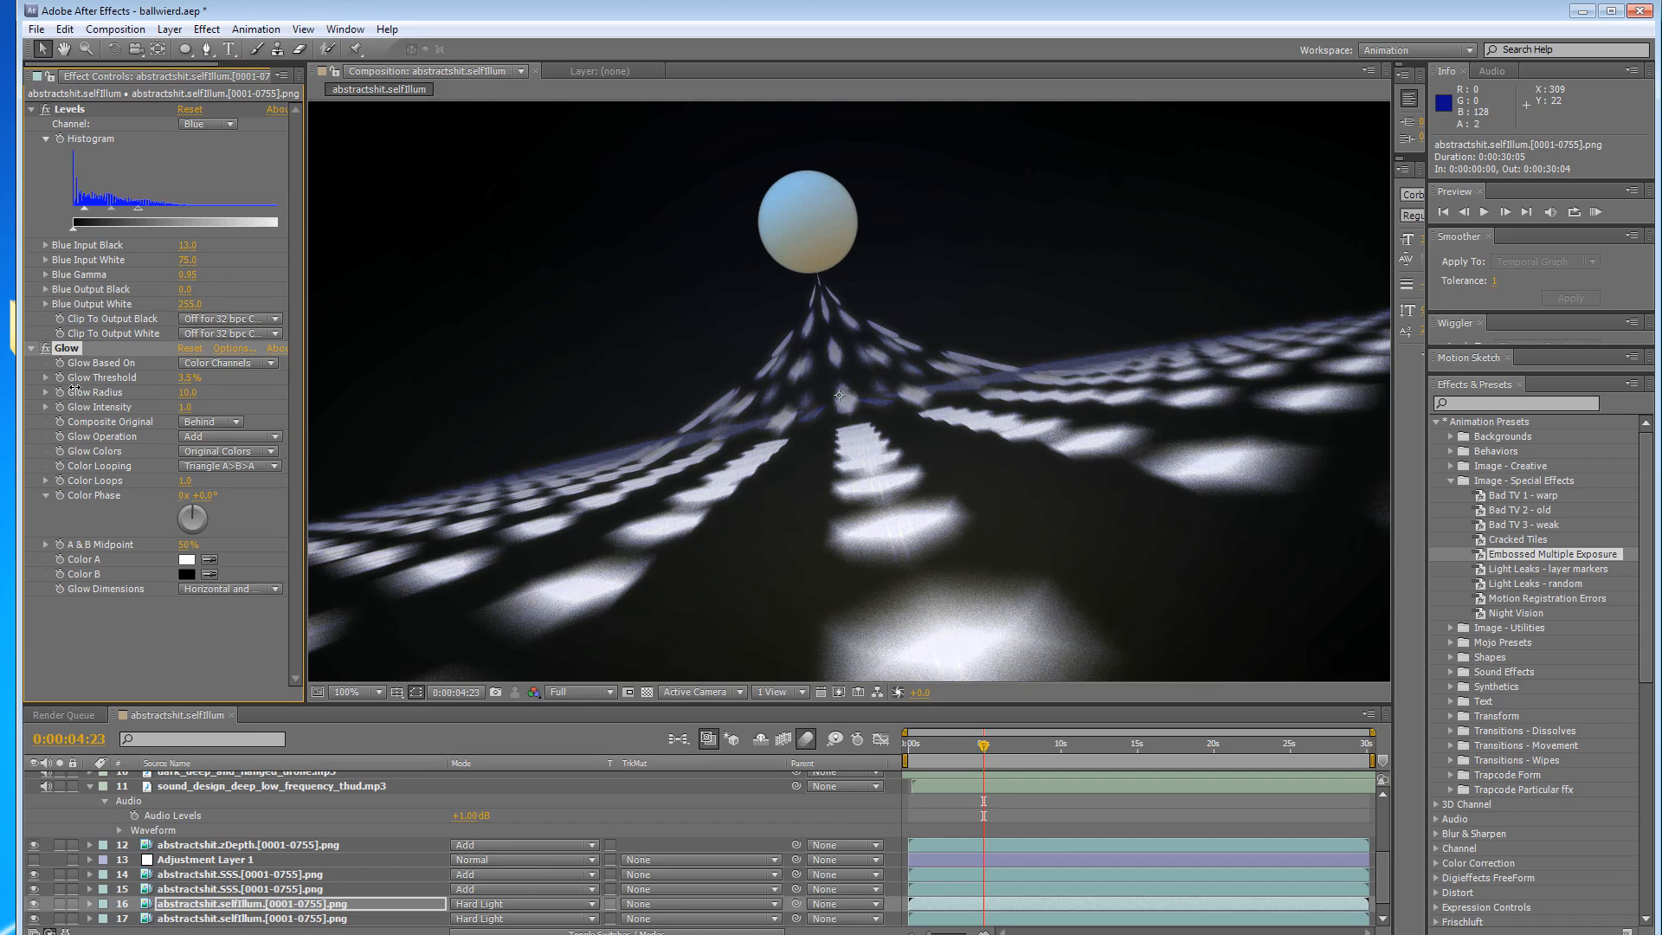
Blend the duplicated selfIllum layer in Add mode at 100% opacity, with Glow Threshold 40% and Glow Radius 6.
{"action": "left_click", "coordinate": [308, 905]}
{"action": "left_click", "coordinate": [472, 903]}
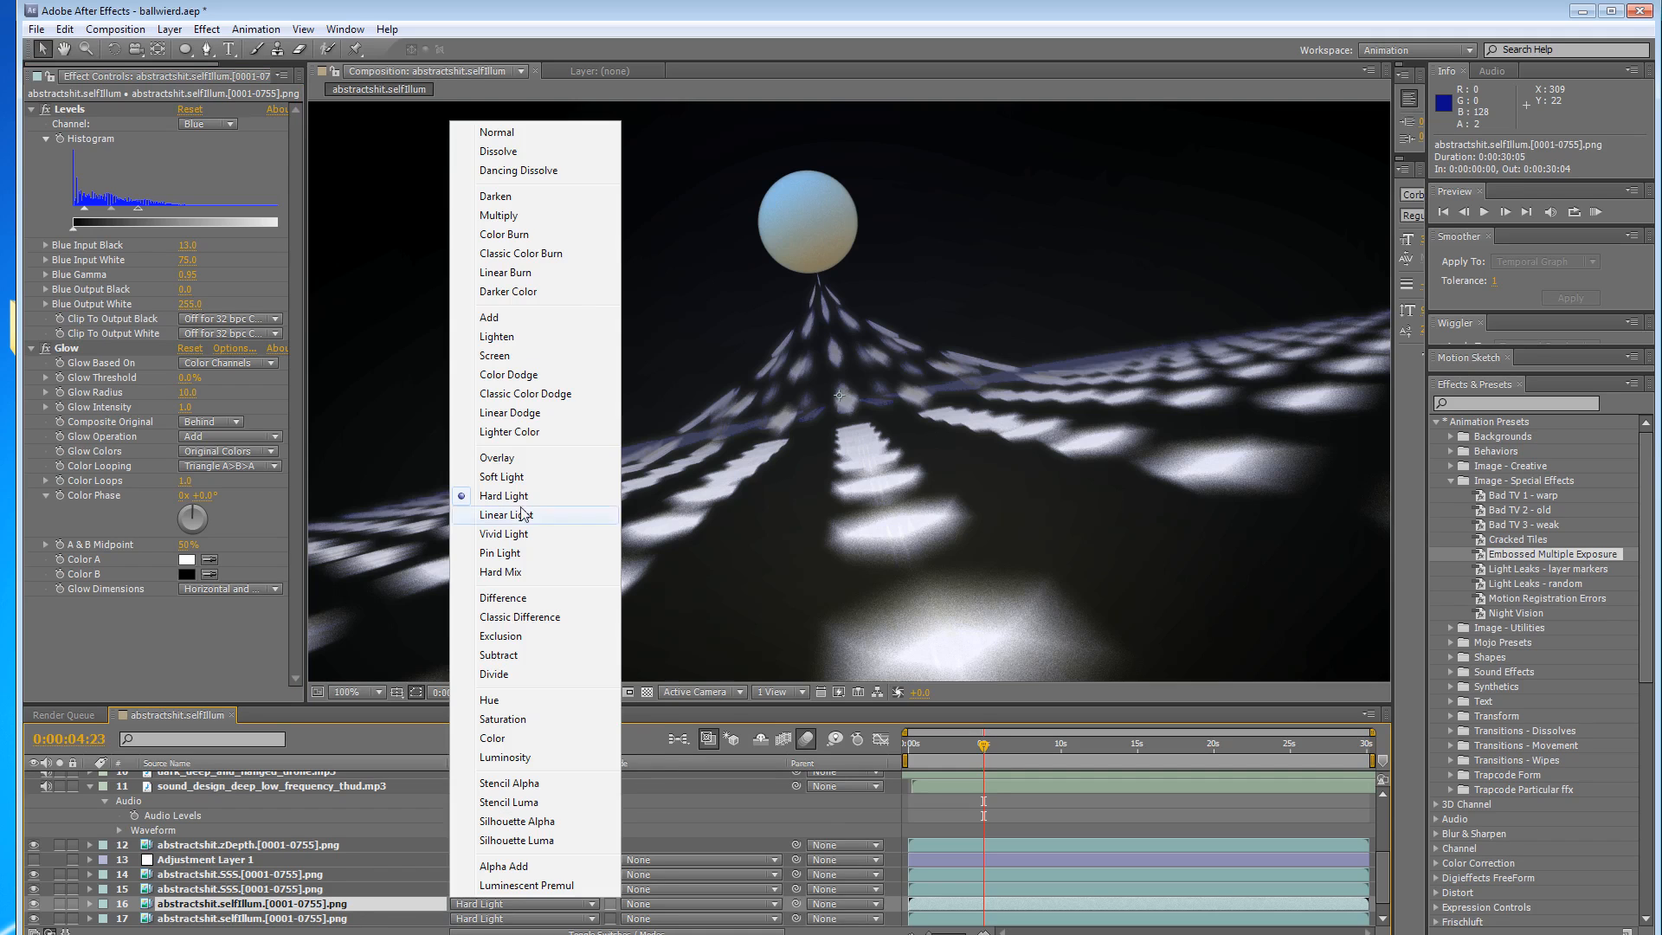
{"action": "left_click", "coordinate": [489, 318]}
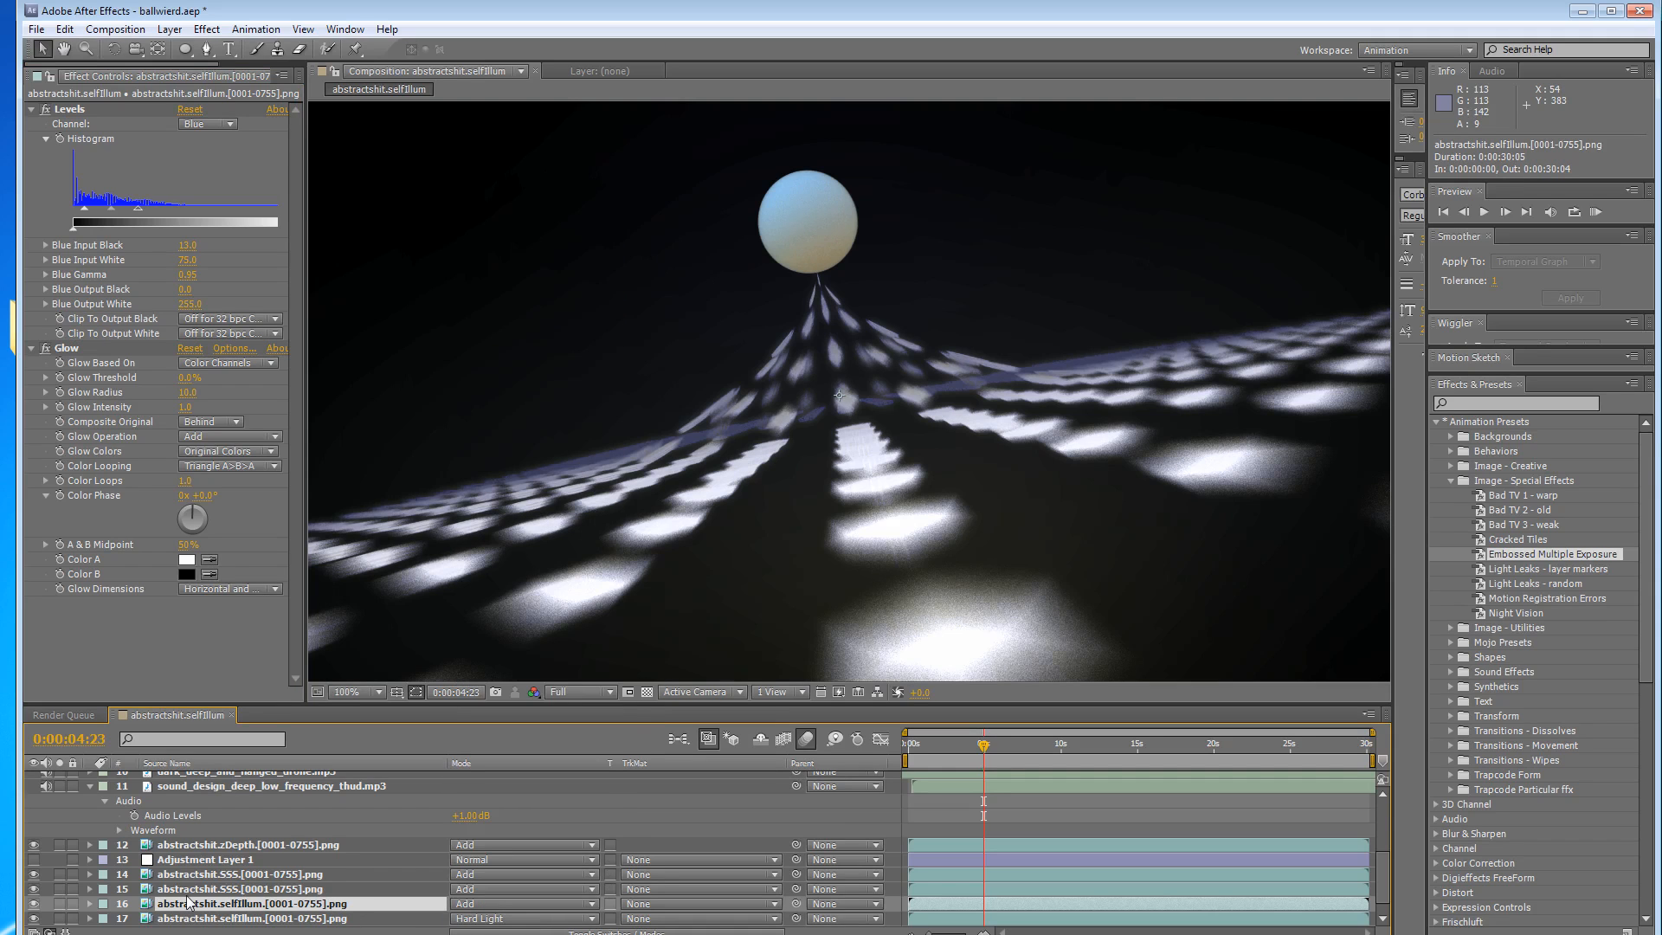
{"action": "key", "text": "t"}
{"action": "left_click_drag", "start_coordinate": [460, 924], "coordinate": [597, 922]}
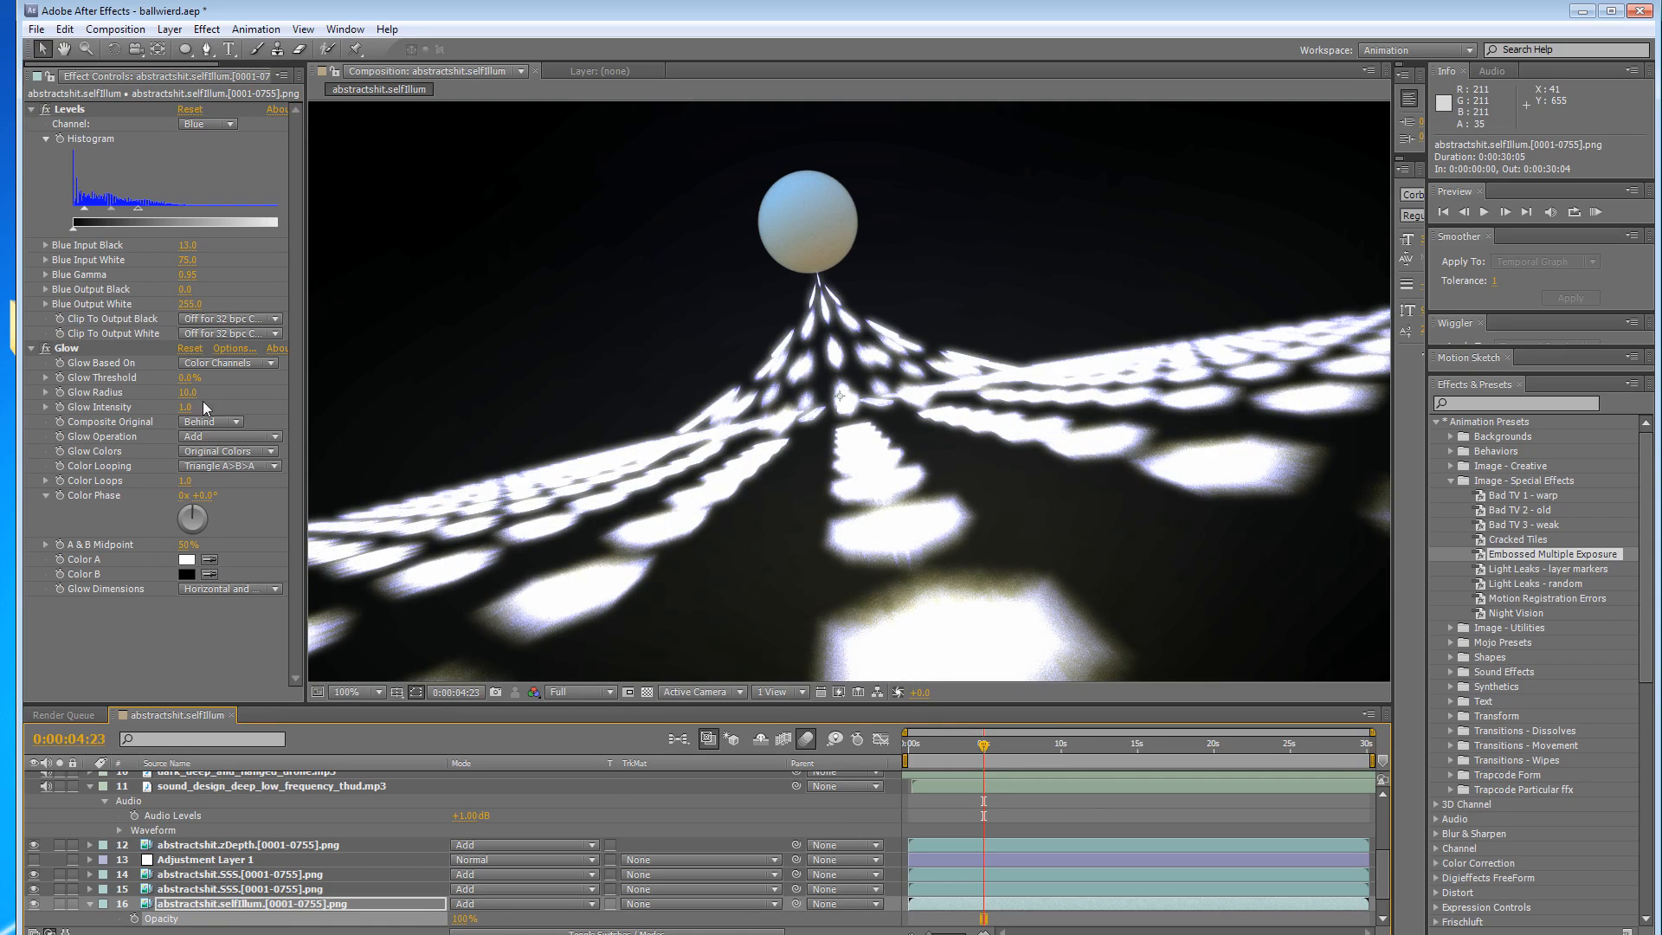
{"action": "left_click_drag", "start_coordinate": [186, 378], "coordinate": [155, 400]}
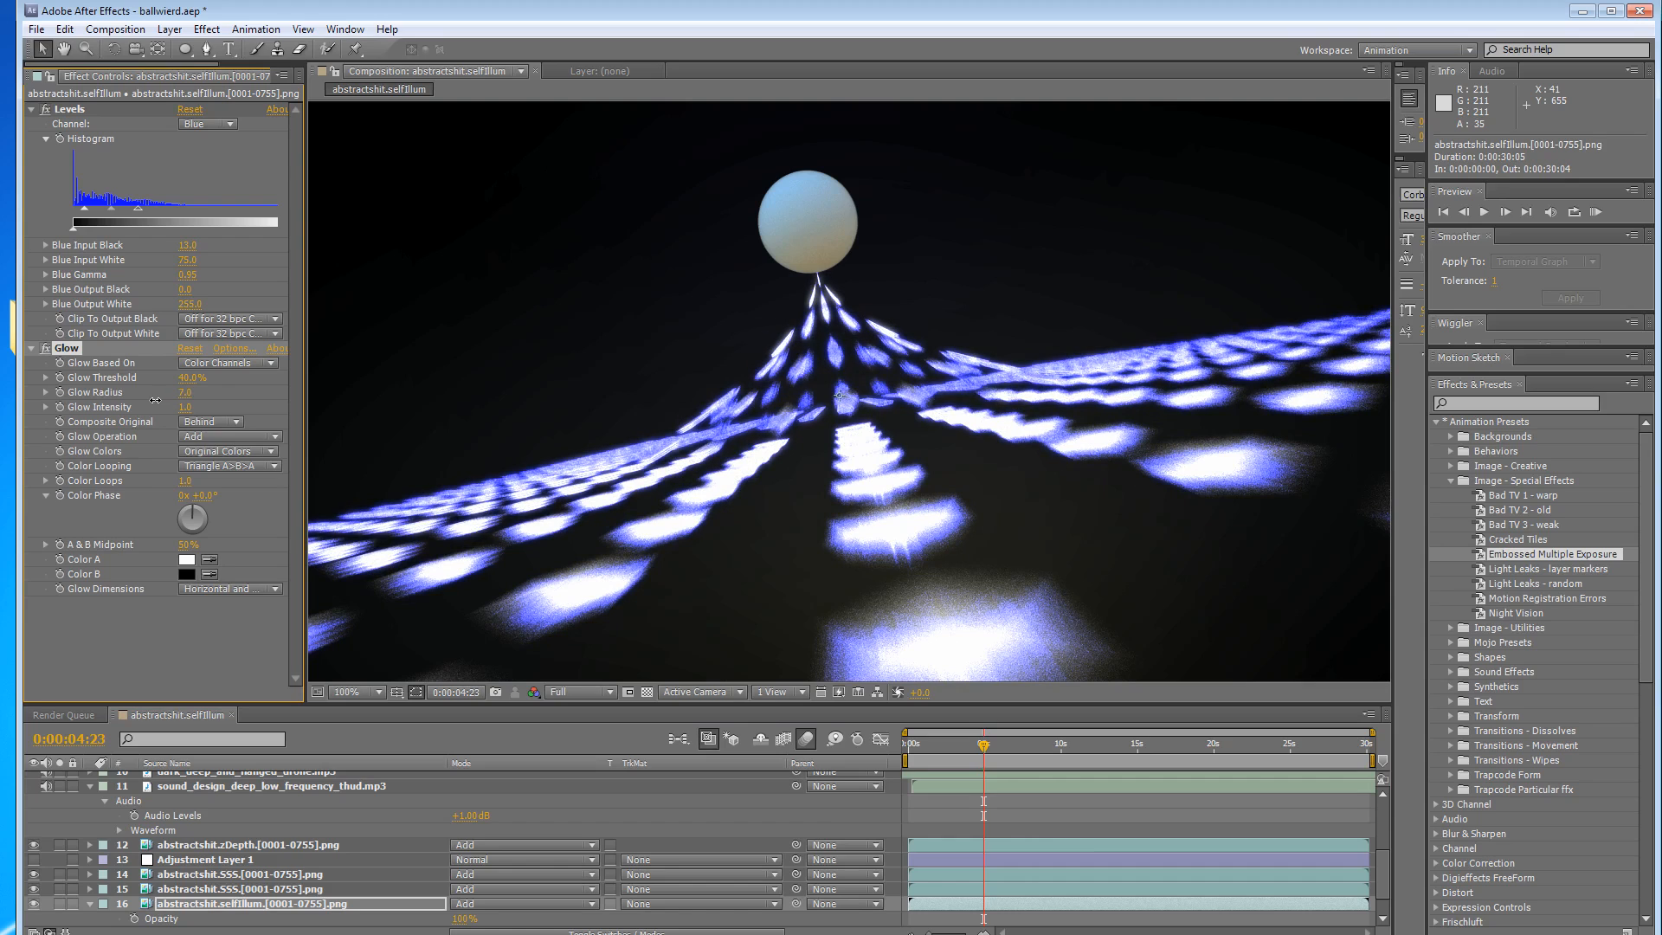
Draw a closed four-point mask on the selfIllum copy around the ball and the peak of the surface below it.
{"action": "left_click", "coordinate": [207, 50]}
{"action": "left_click", "coordinate": [649, 418]}
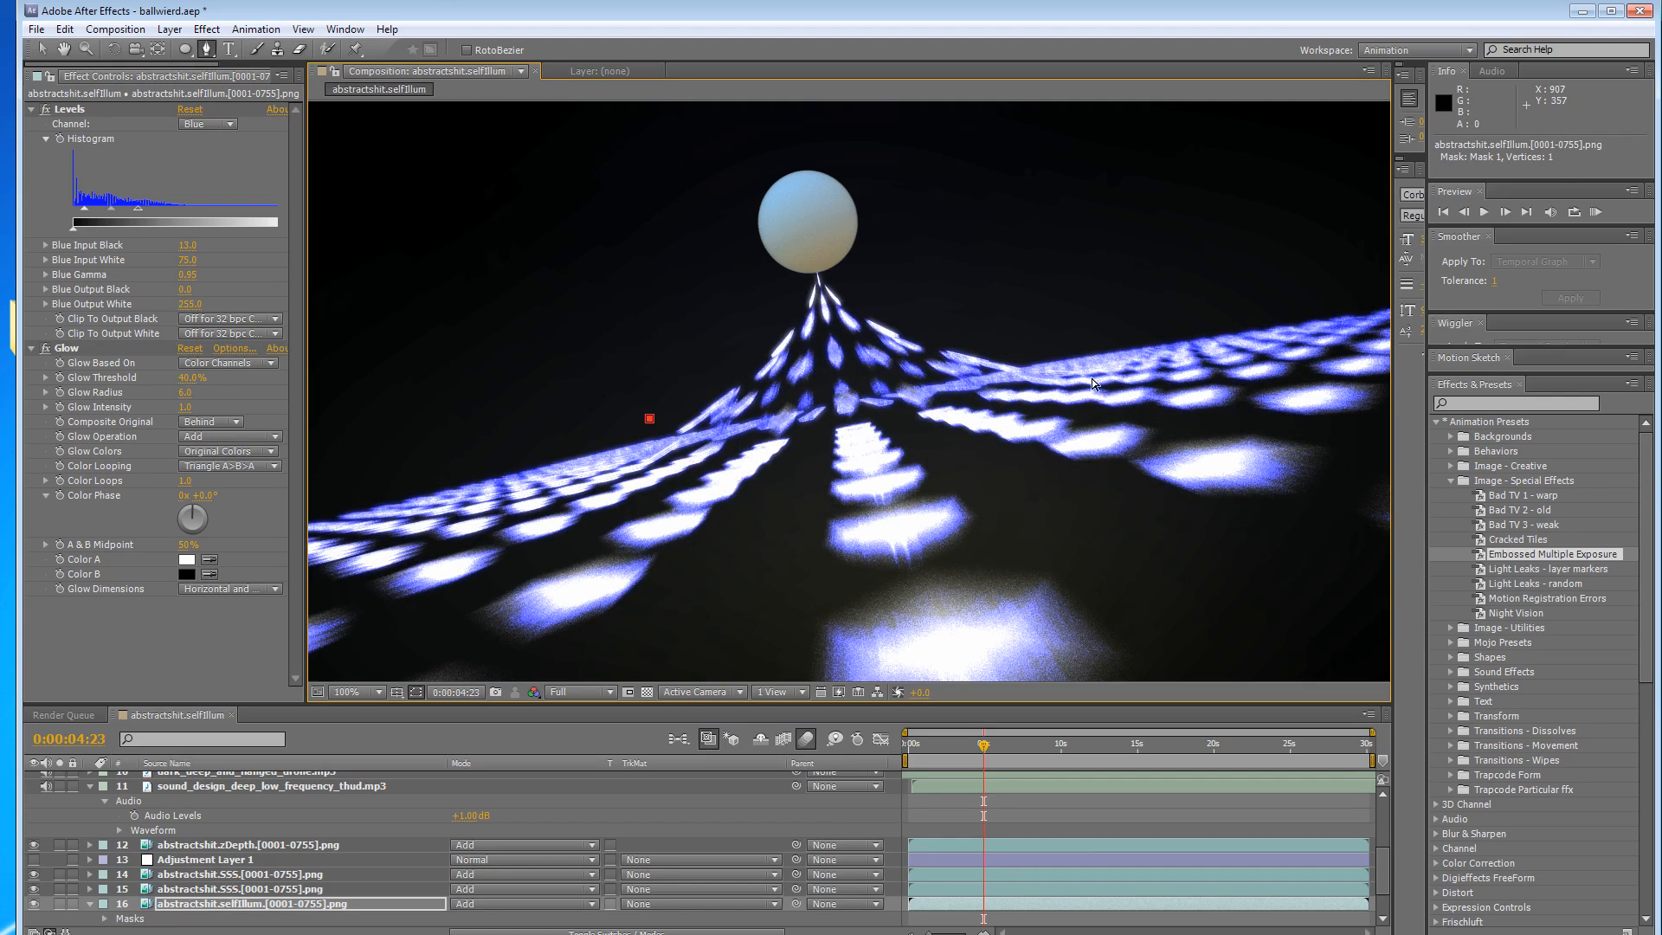
{"action": "left_click", "coordinate": [1077, 333]}
{"action": "left_click", "coordinate": [1010, 130]}
{"action": "left_click", "coordinate": [587, 177]}
{"action": "left_click", "coordinate": [650, 418]}
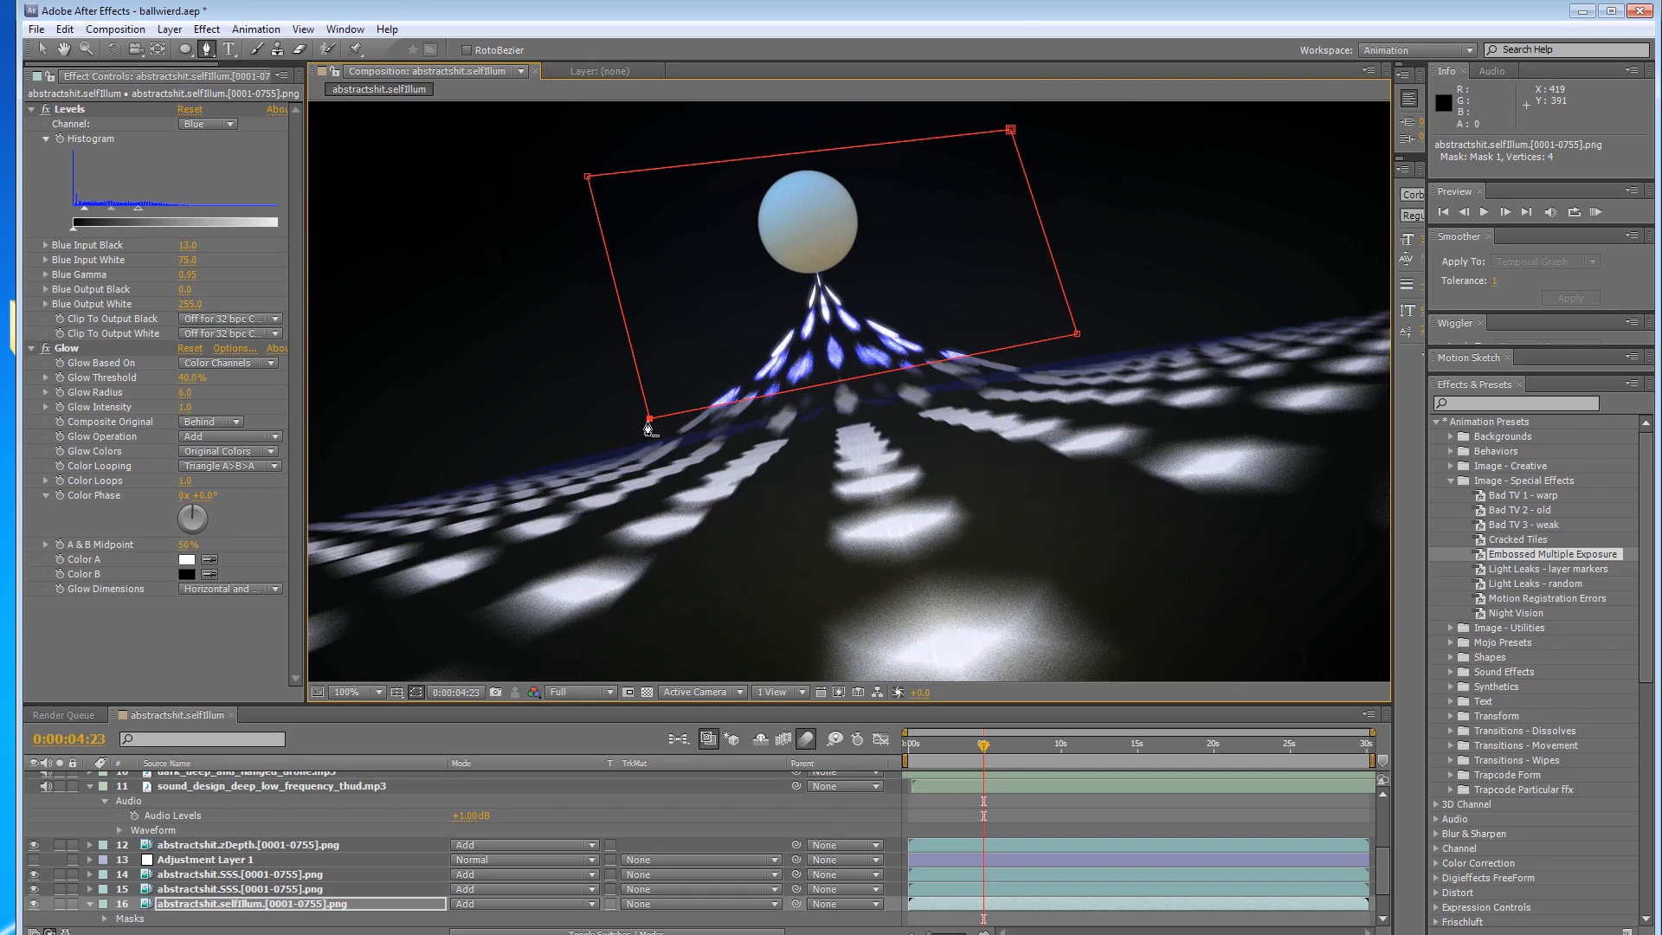
Set the Mask Feather of the selfIllum copy's Mask 1 to 64 pixels.
{"action": "left_click", "coordinate": [104, 918]}
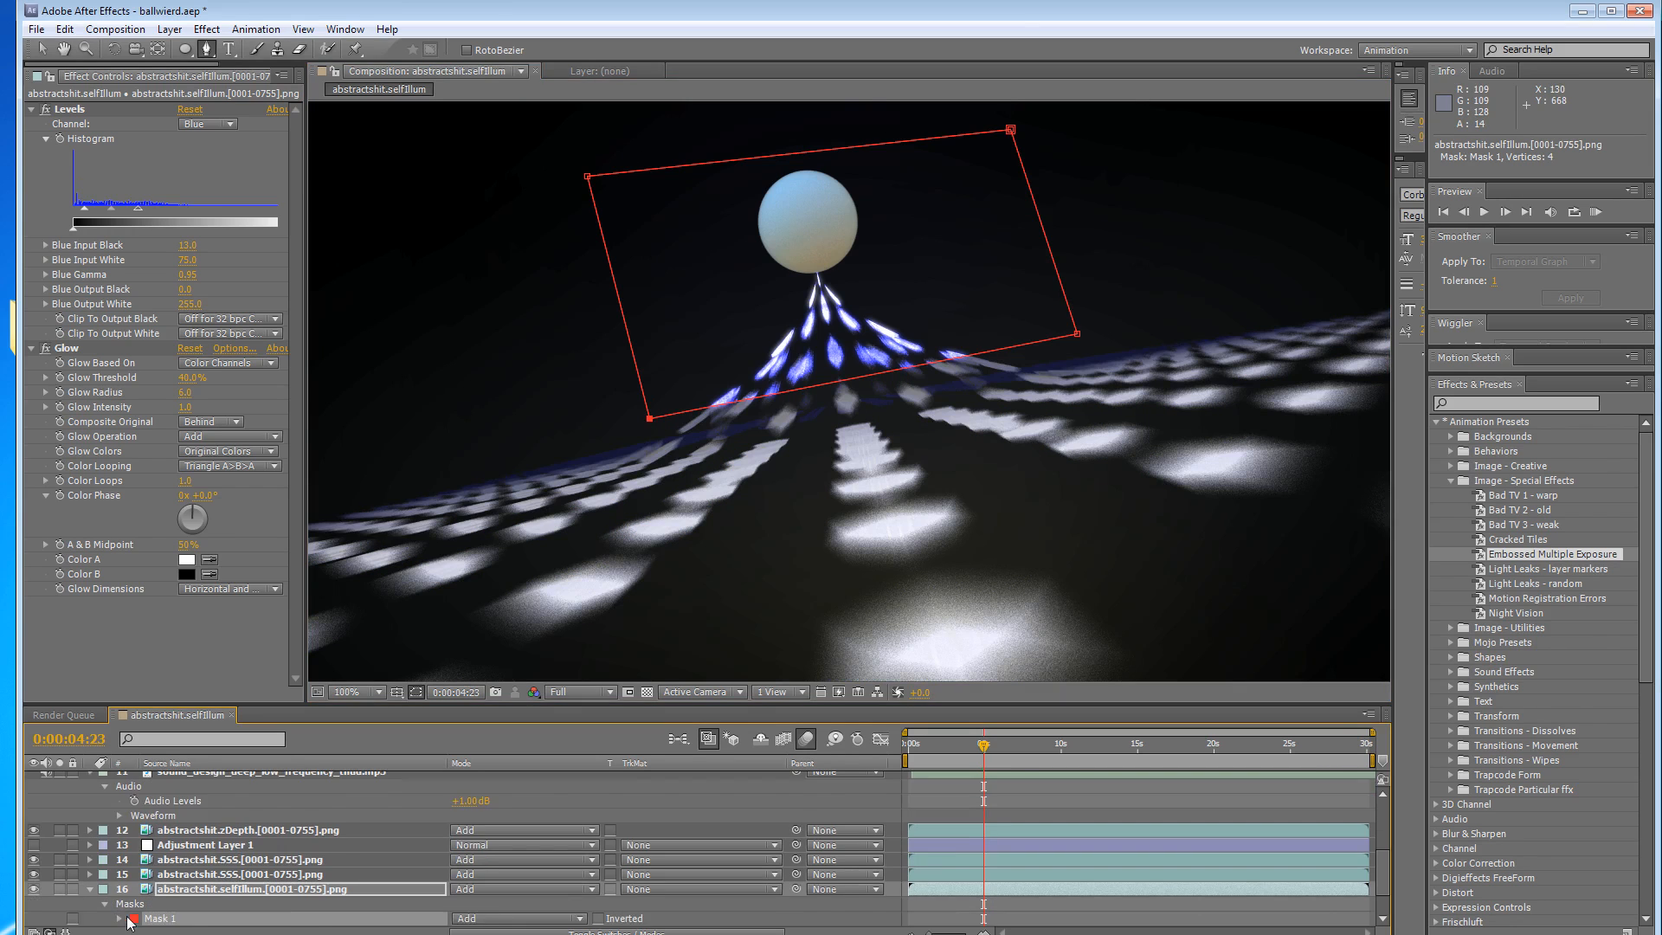
{"action": "scroll", "coordinate": [420, 919], "scroll_direction": "down", "scroll_amount": 2}
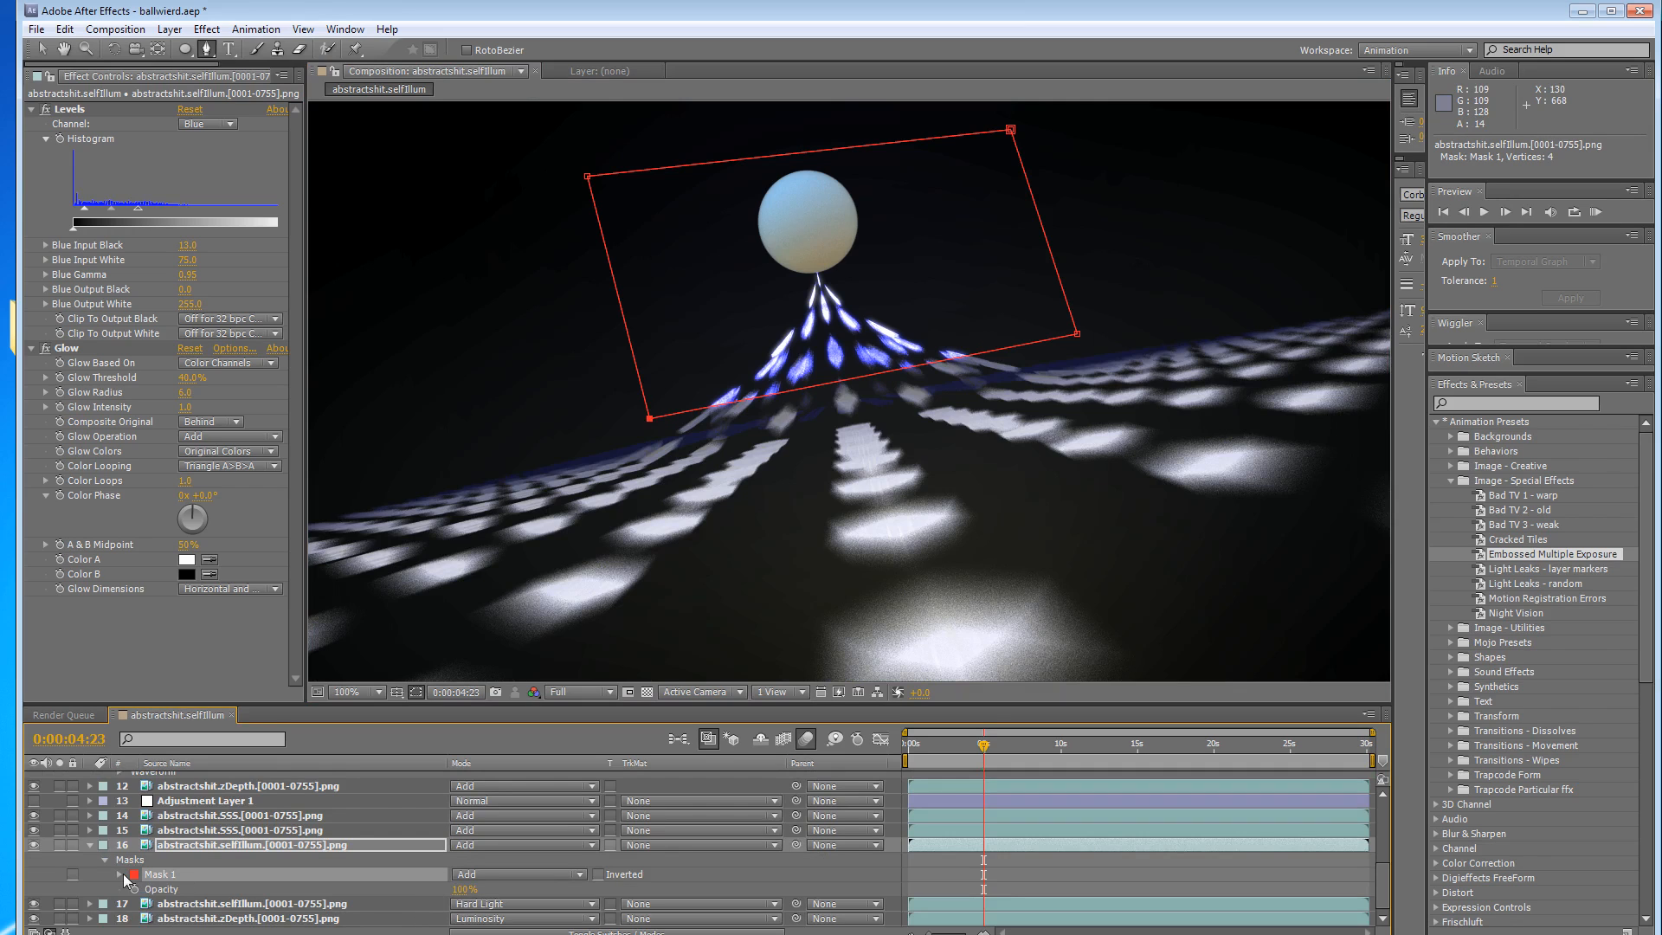
{"action": "left_click", "coordinate": [120, 875]}
{"action": "left_click_drag", "start_coordinate": [485, 890], "coordinate": [545, 888]}
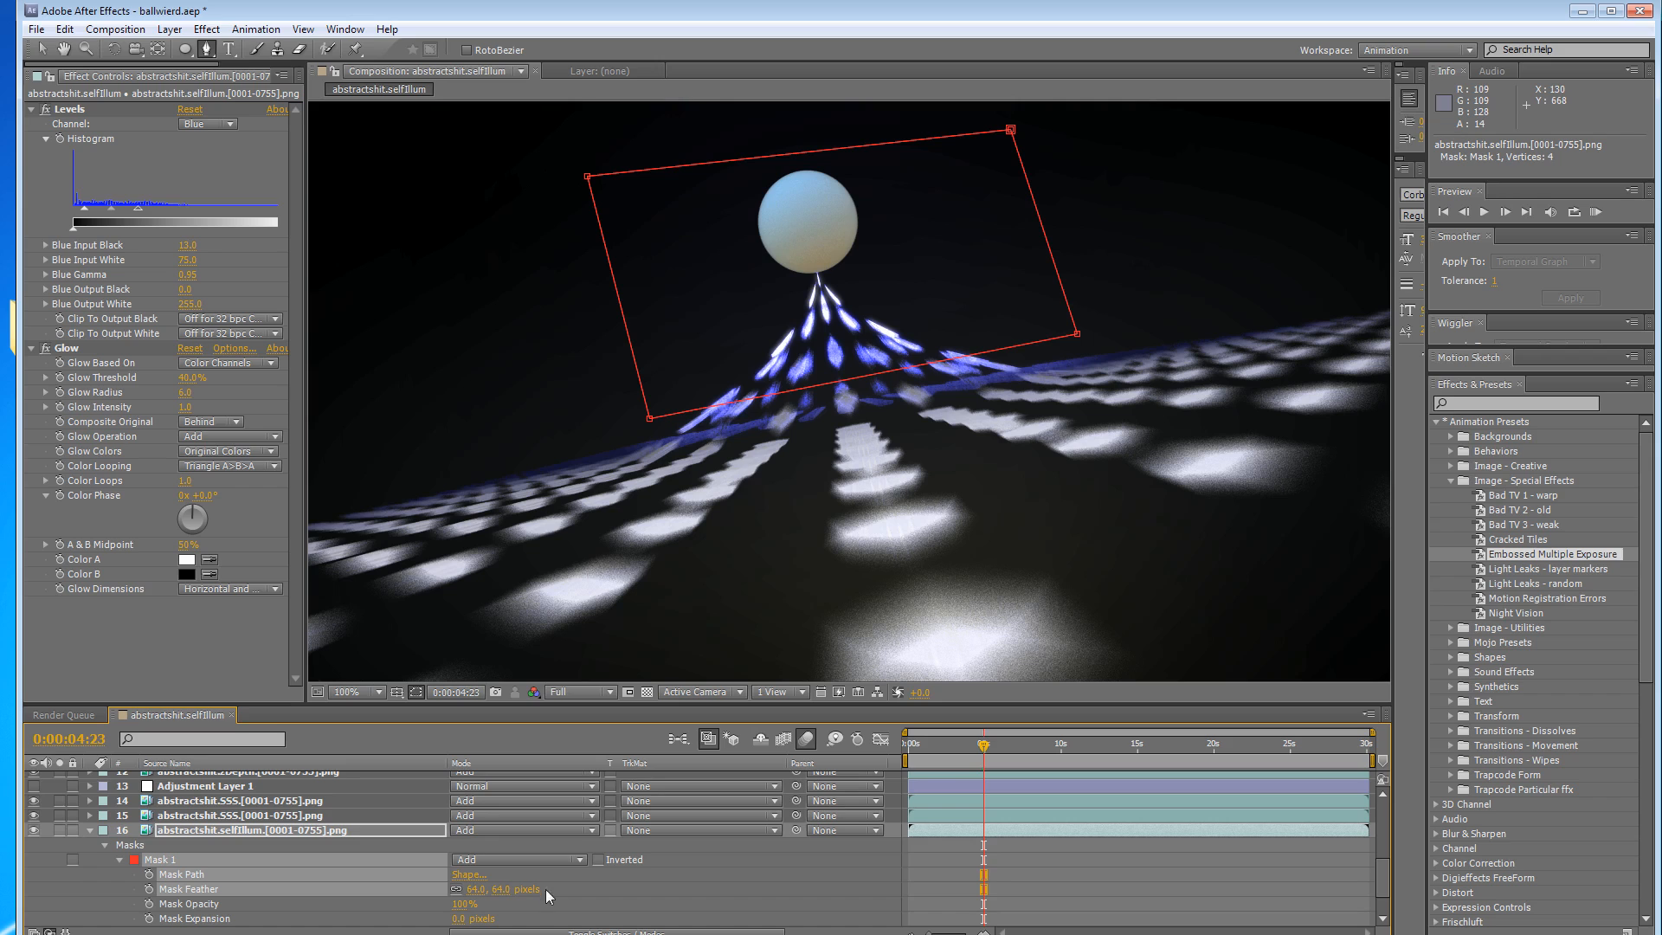
Move the mask's two lower corners up toward the peak under the ball.
{"action": "key", "text": "v"}
{"action": "left_click_drag", "start_coordinate": [651, 418], "coordinate": [662, 369]}
{"action": "left_click_drag", "start_coordinate": [1075, 335], "coordinate": [1062, 314]}
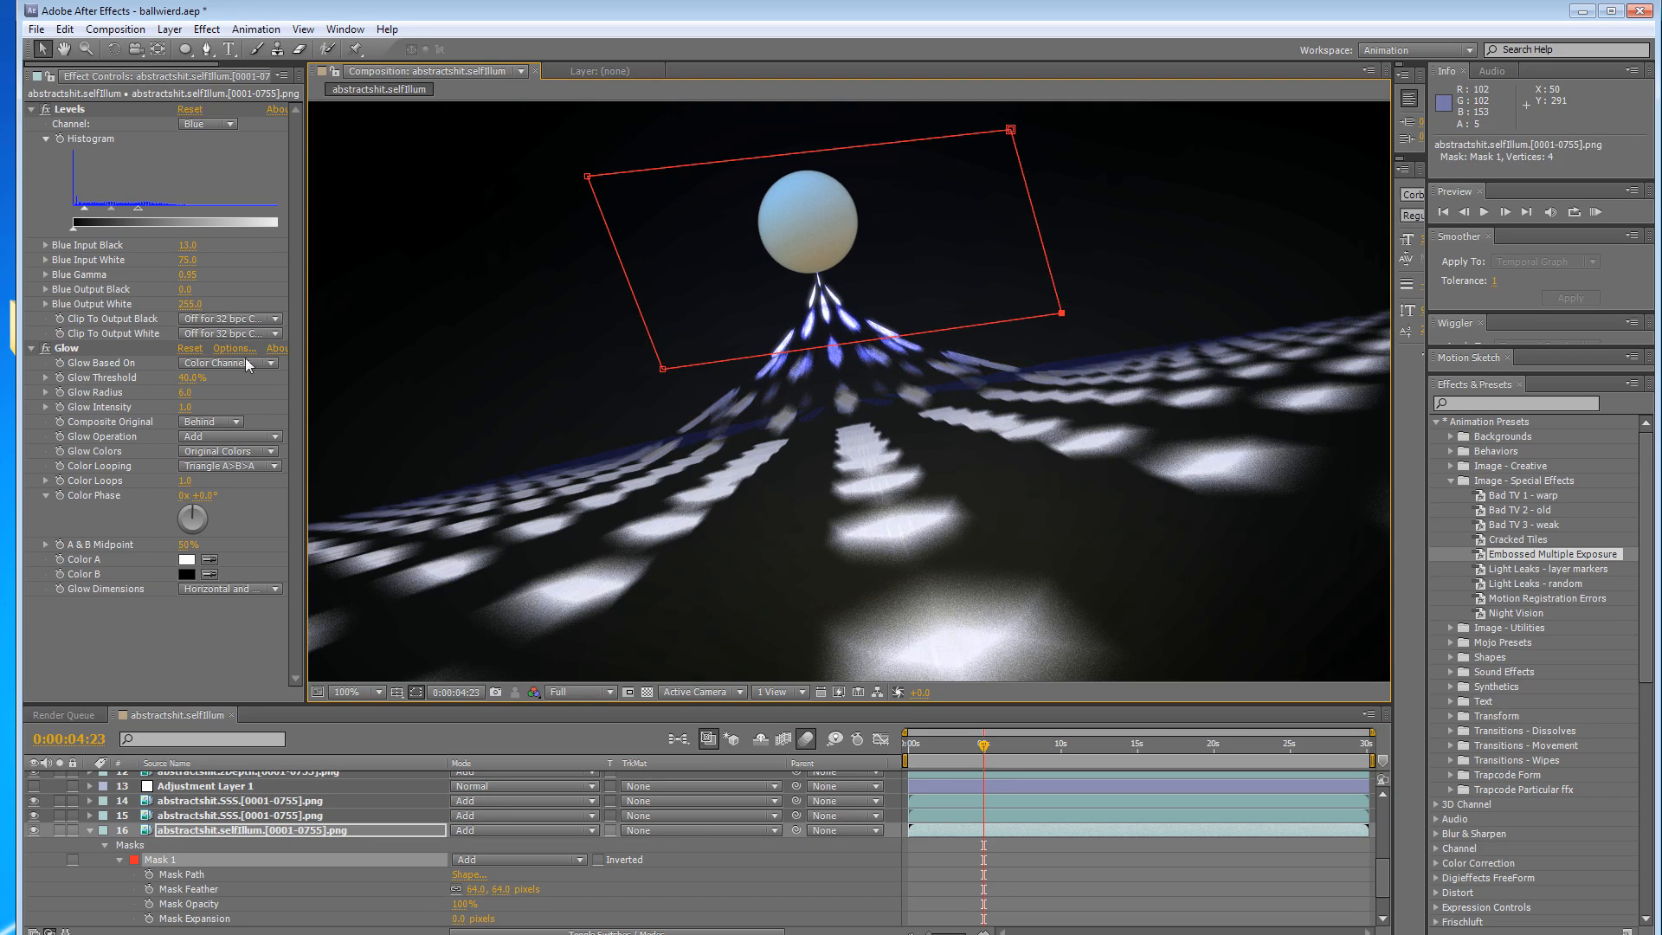
Set the Glow Threshold to 50.2% and Intensity to 2 with a larger radius, and the Levels Blue Input White to 135.
{"action": "left_click_drag", "start_coordinate": [184, 377], "coordinate": [225, 381]}
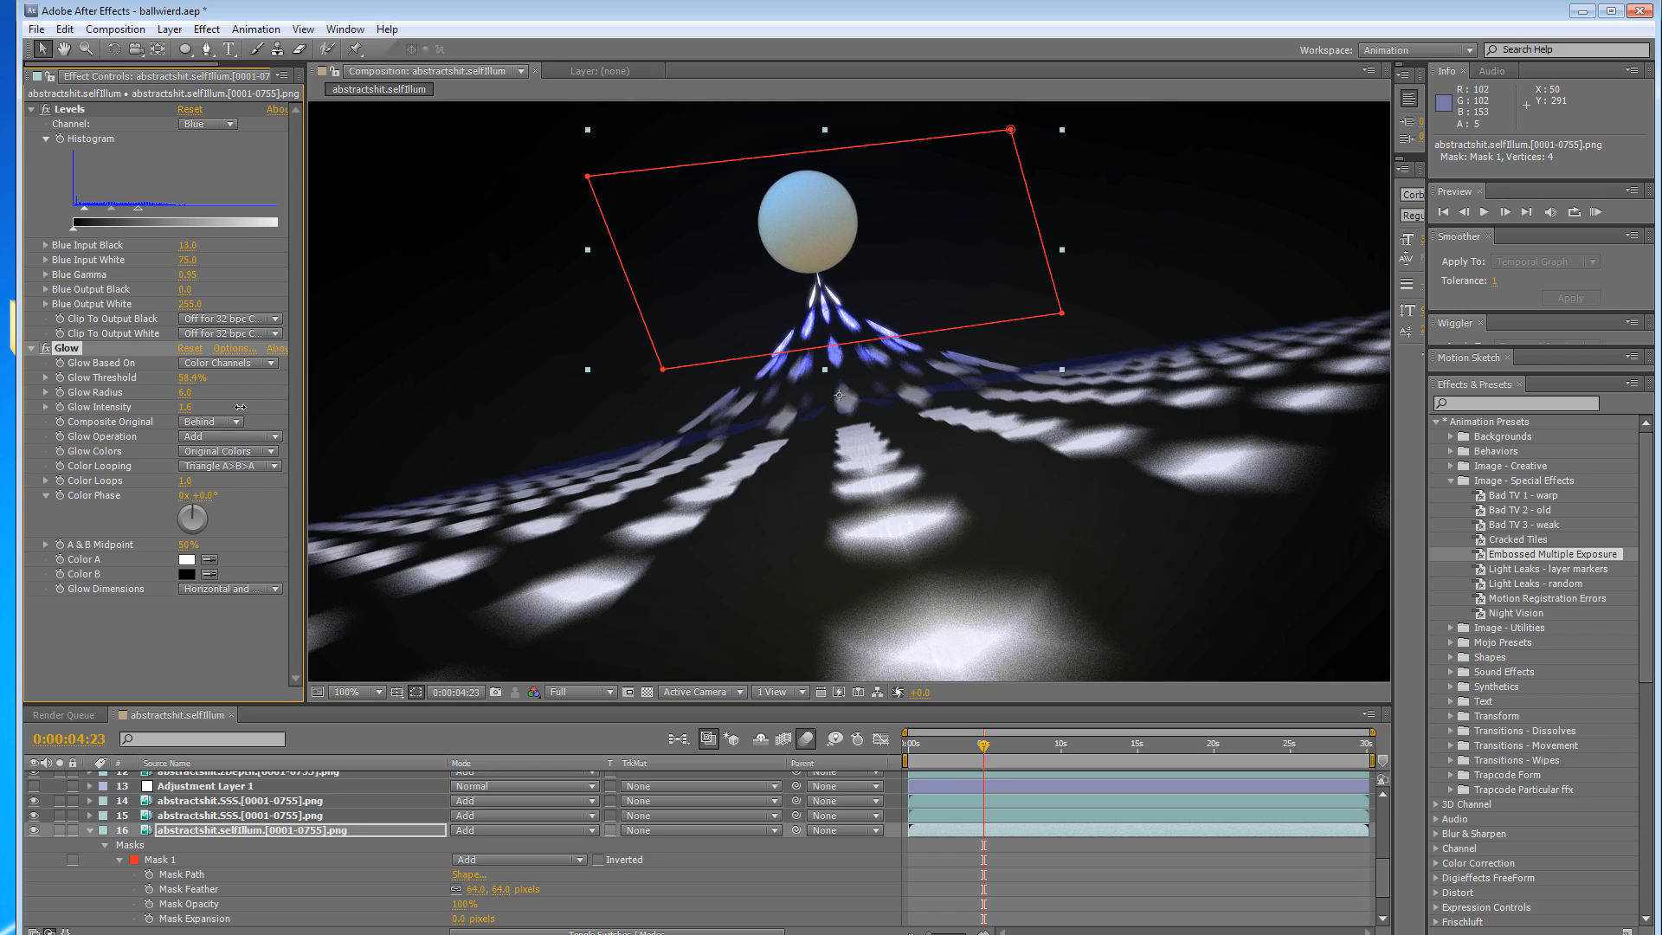
{"action": "left_click_drag", "start_coordinate": [183, 398], "coordinate": [192, 392]}
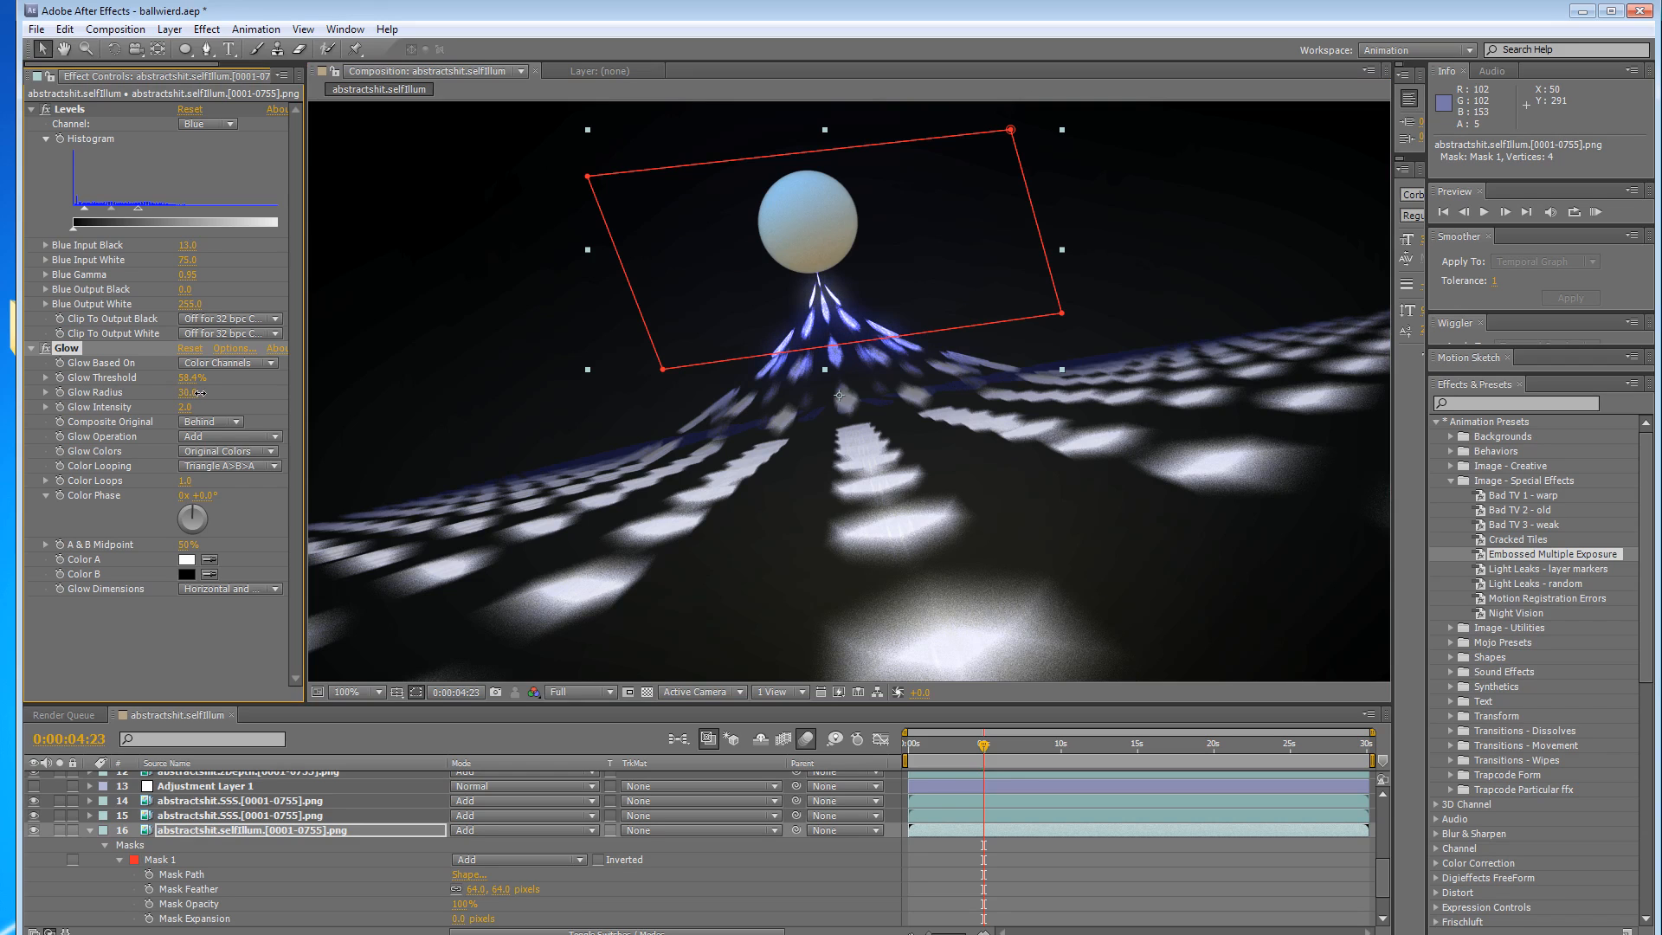
{"action": "mouse_move", "coordinate": [166, 379]}
{"action": "left_mouse_down"}
{"action": "mouse_move", "coordinate": [134, 385]}
{"action": "mouse_move", "coordinate": [175, 384]}
{"action": "left_mouse_up"}
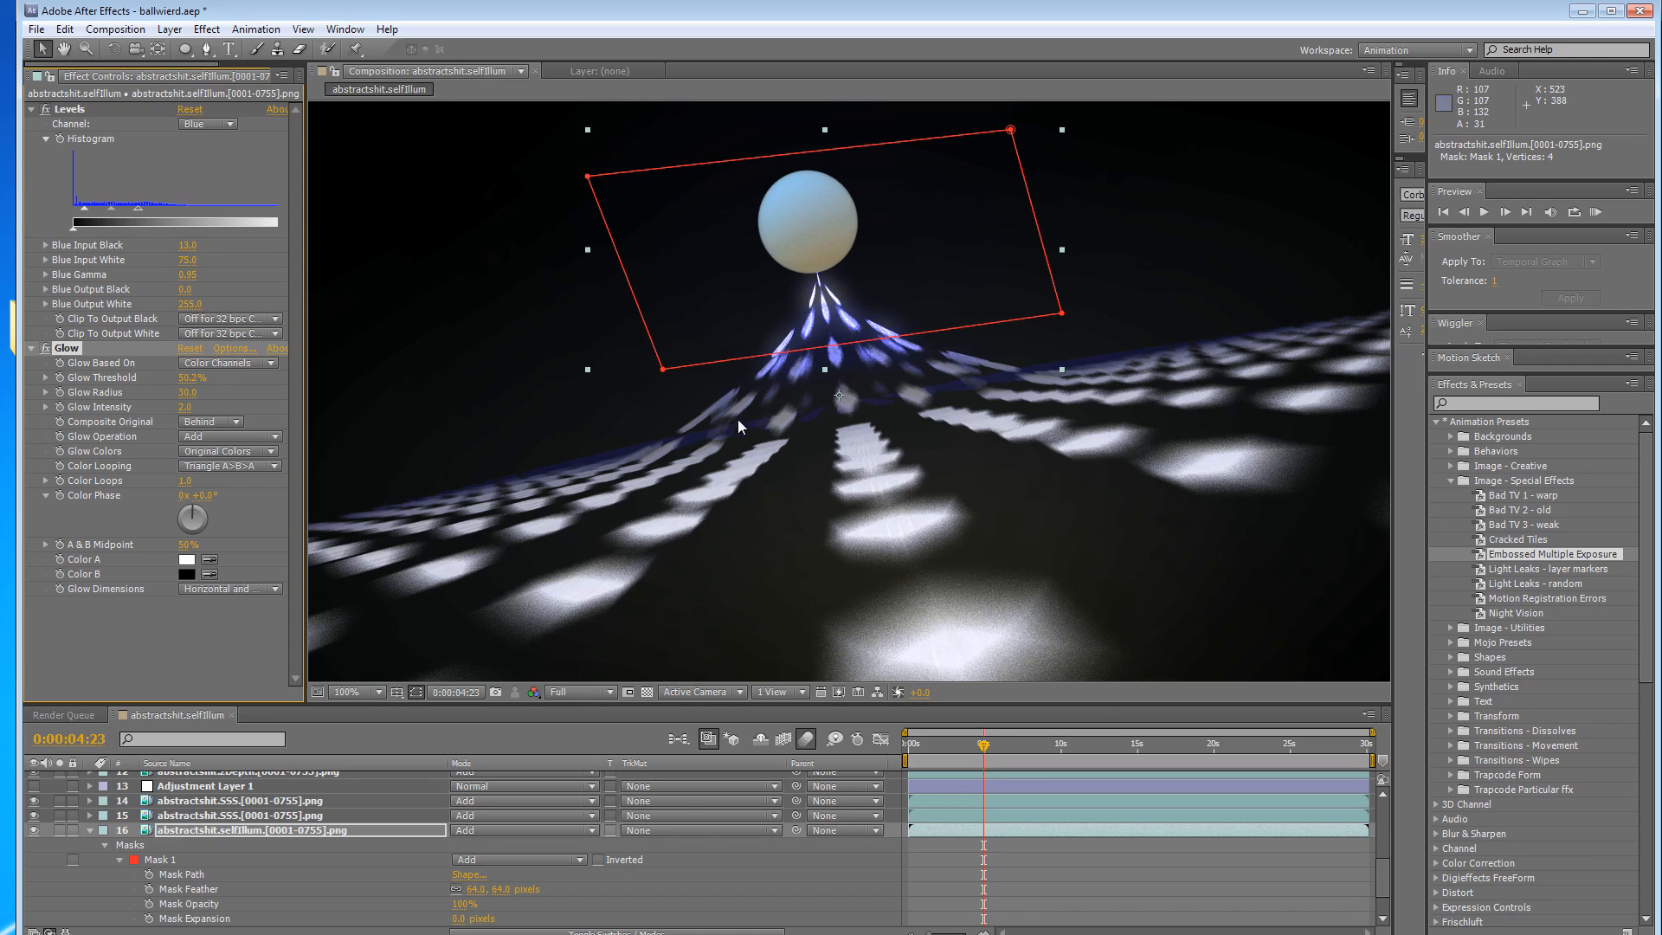
{"action": "left_click", "coordinate": [394, 838]}
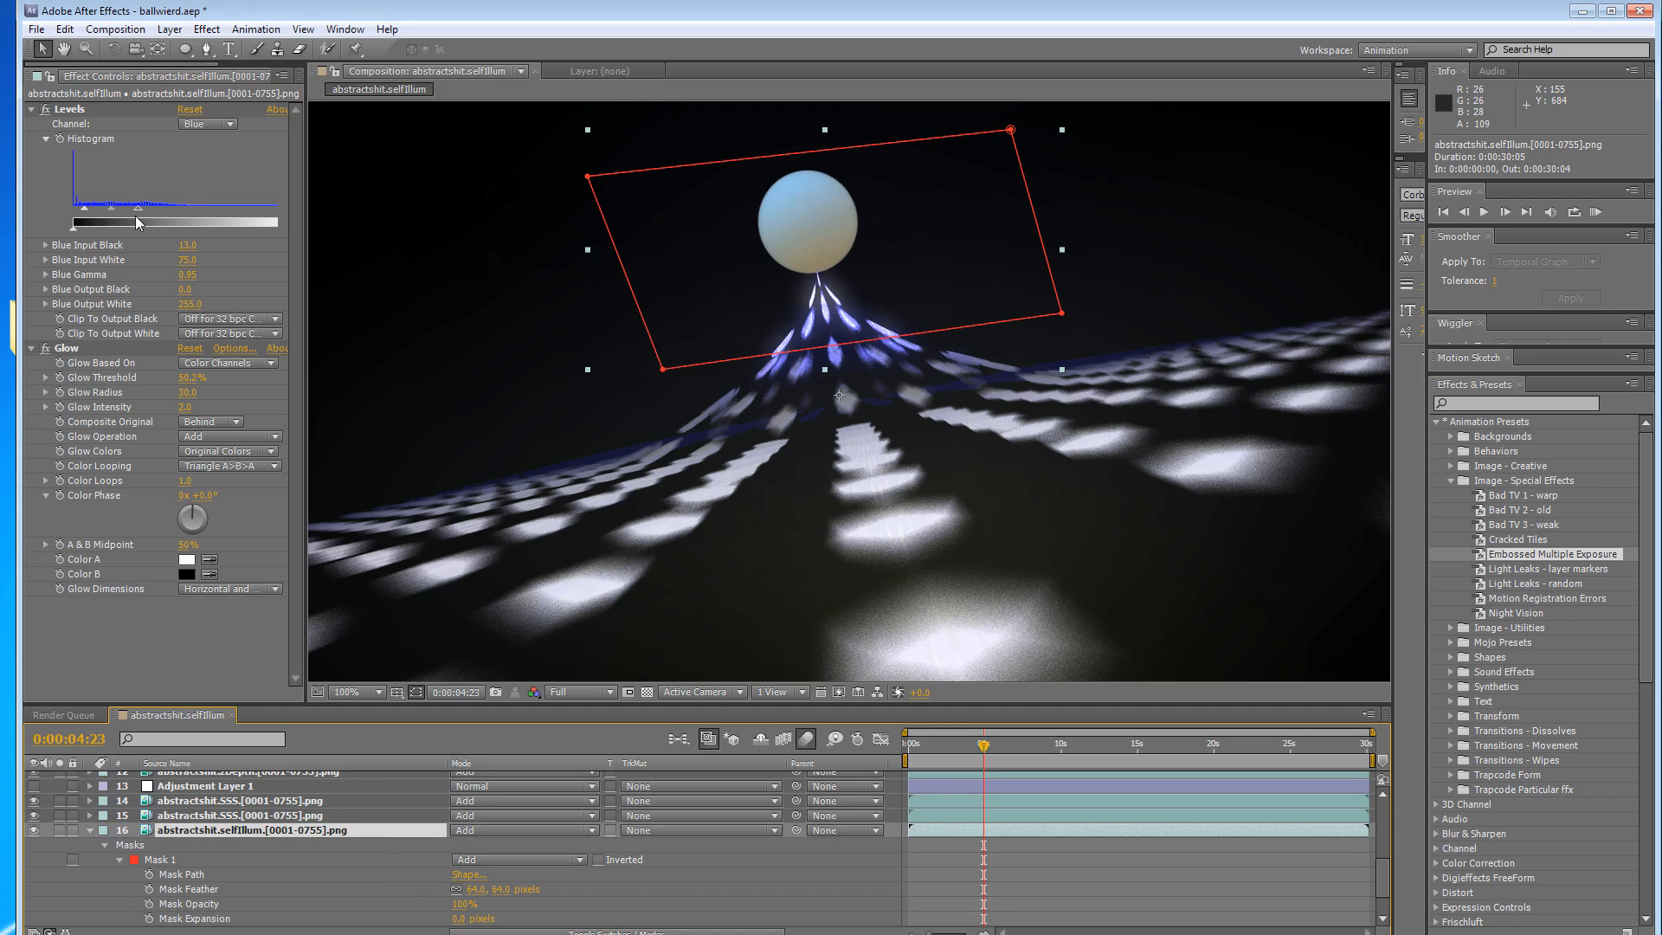
{"action": "left_click_drag", "start_coordinate": [137, 210], "coordinate": [154, 209]}
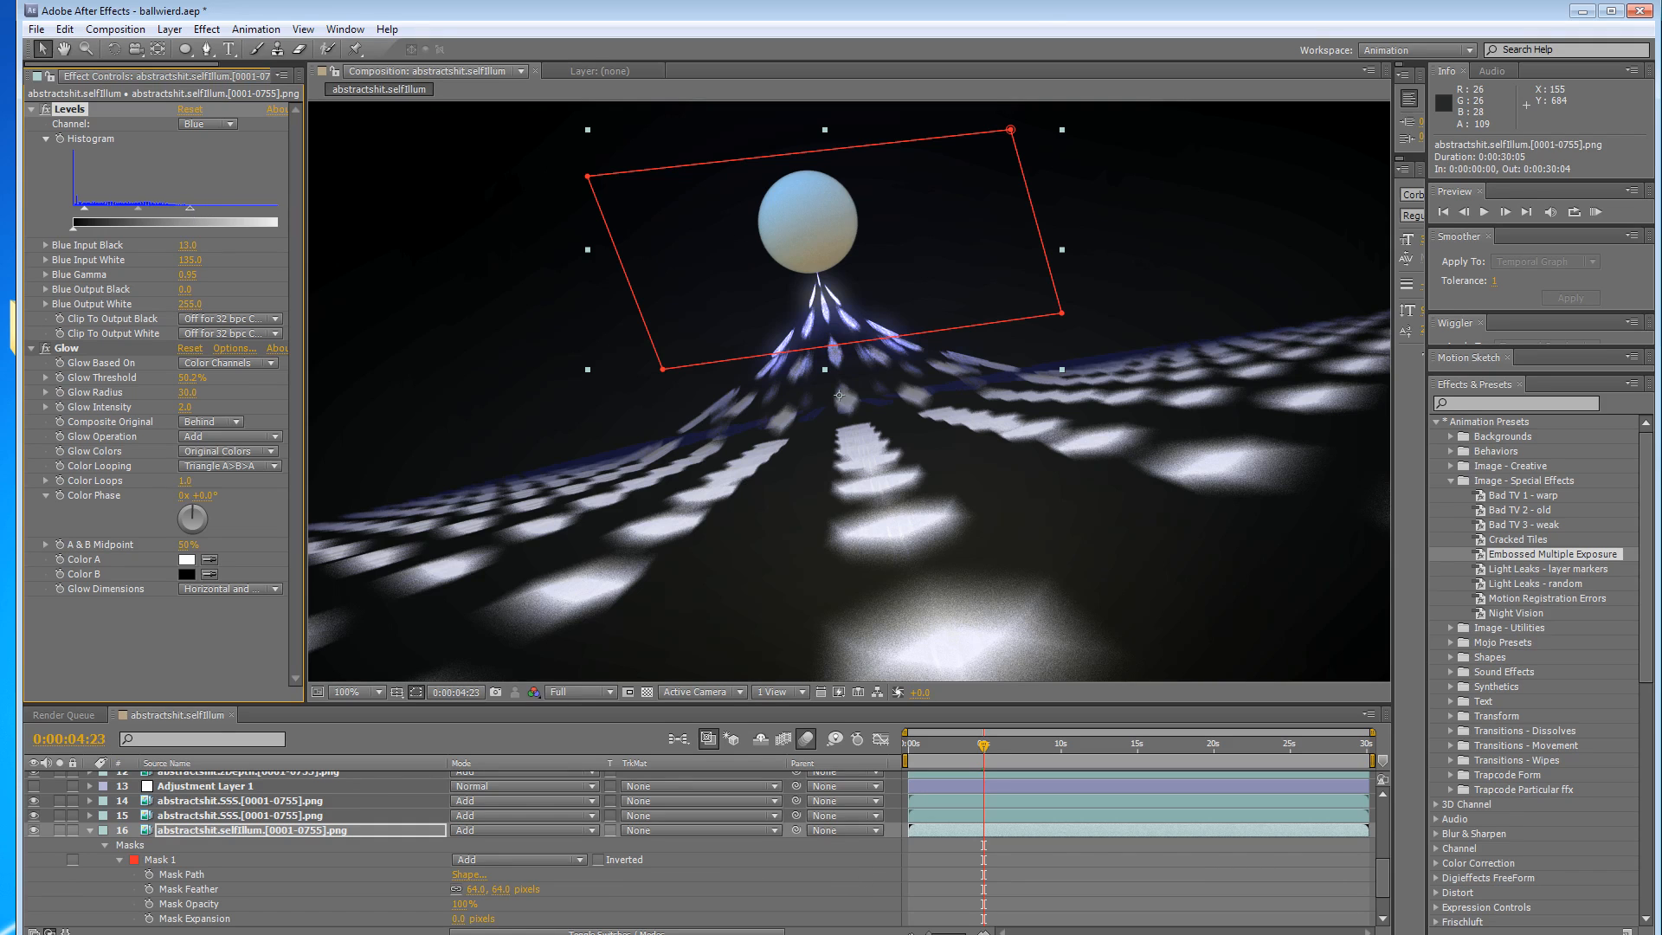
Keyframe the Mask Path at 0:00:04:23, then shift the mask and adjust its lower corners to fit the horizon at 0:00:04:01.
{"action": "left_click", "coordinate": [149, 874]}
{"action": "left_click_drag", "start_coordinate": [978, 745], "coordinate": [972, 753]}
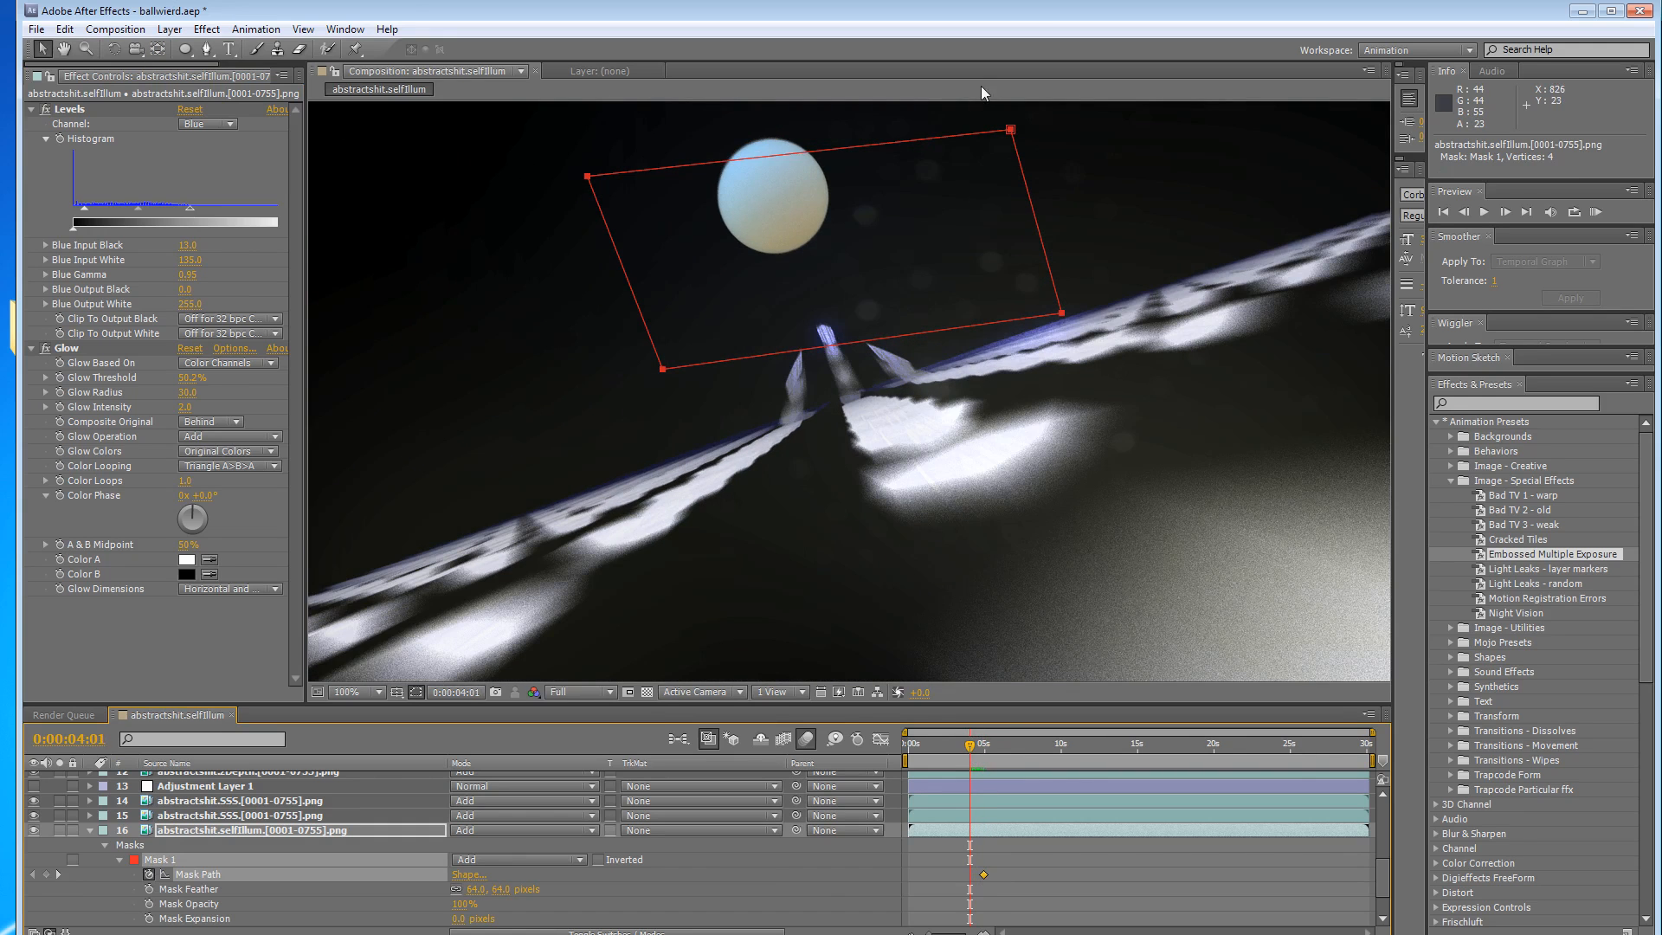
{"action": "left_click_drag", "start_coordinate": [1011, 136], "coordinate": [993, 122]}
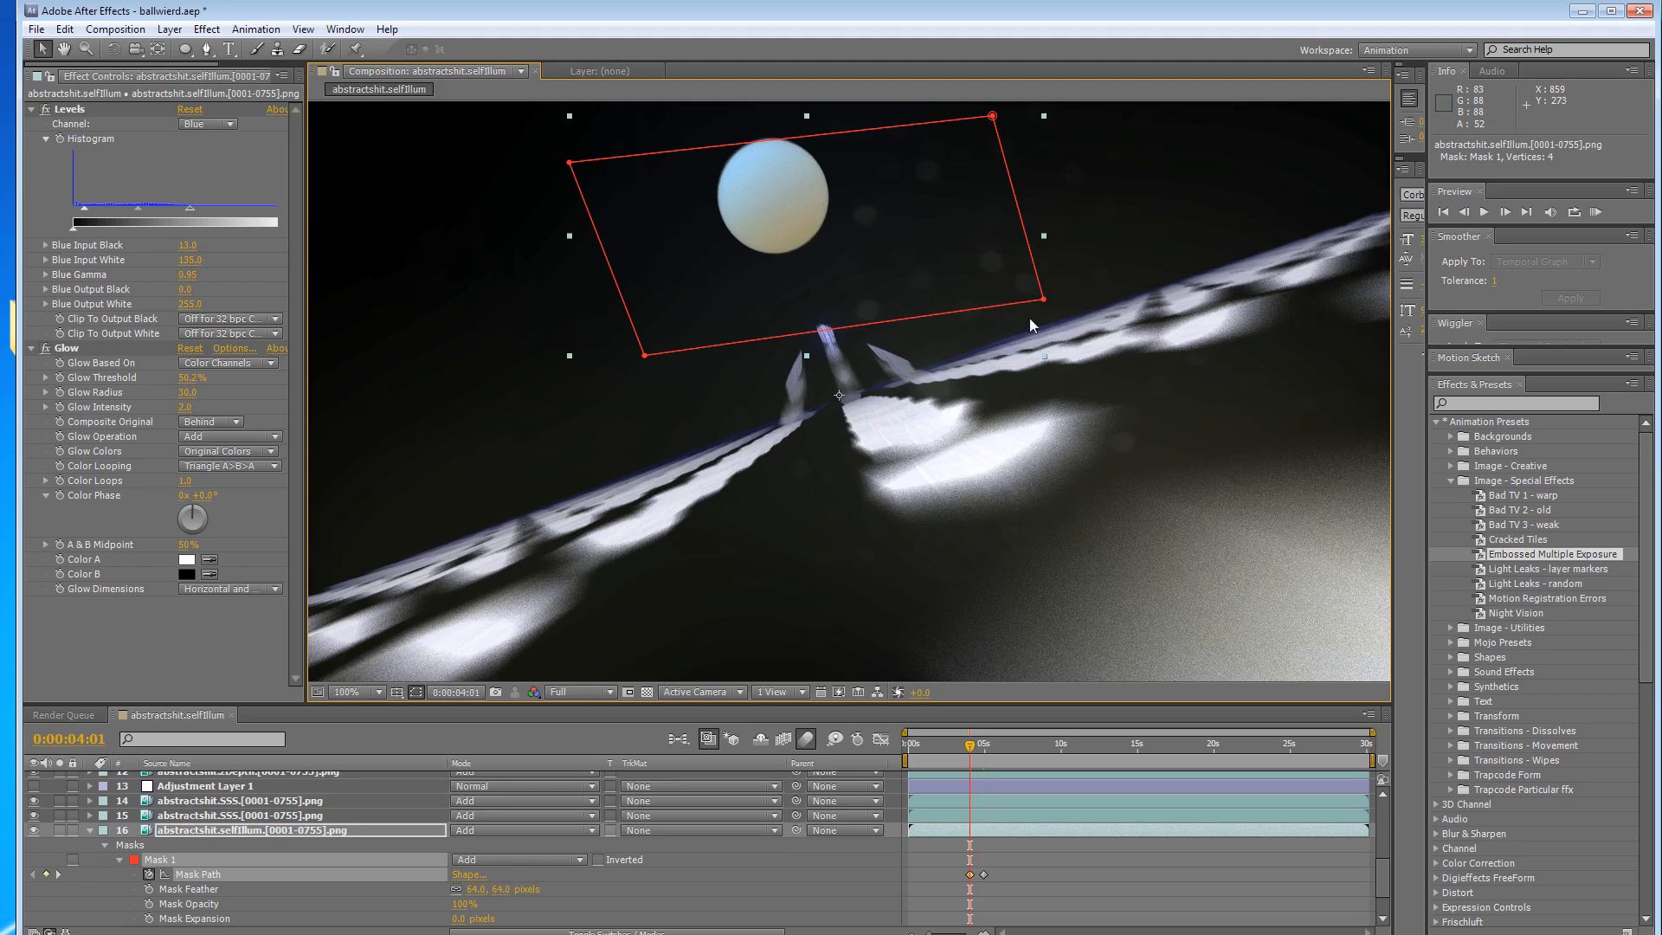
{"action": "left_click_drag", "start_coordinate": [1043, 298], "coordinate": [1015, 249]}
{"action": "left_click_drag", "start_coordinate": [644, 357], "coordinate": [641, 403]}
{"action": "left_click_drag", "start_coordinate": [1015, 252], "coordinate": [1022, 261]}
Adjust the lower-right corner of the selfIllum copy's Mask 1 at an earlier frame, then raise both lower corners at 0:00:02:21.
{"action": "left_click_drag", "start_coordinate": [970, 750], "coordinate": [959, 749]}
{"action": "left_click_drag", "start_coordinate": [1024, 262], "coordinate": [1022, 256]}
{"action": "left_click_drag", "start_coordinate": [959, 749], "coordinate": [951, 750]}
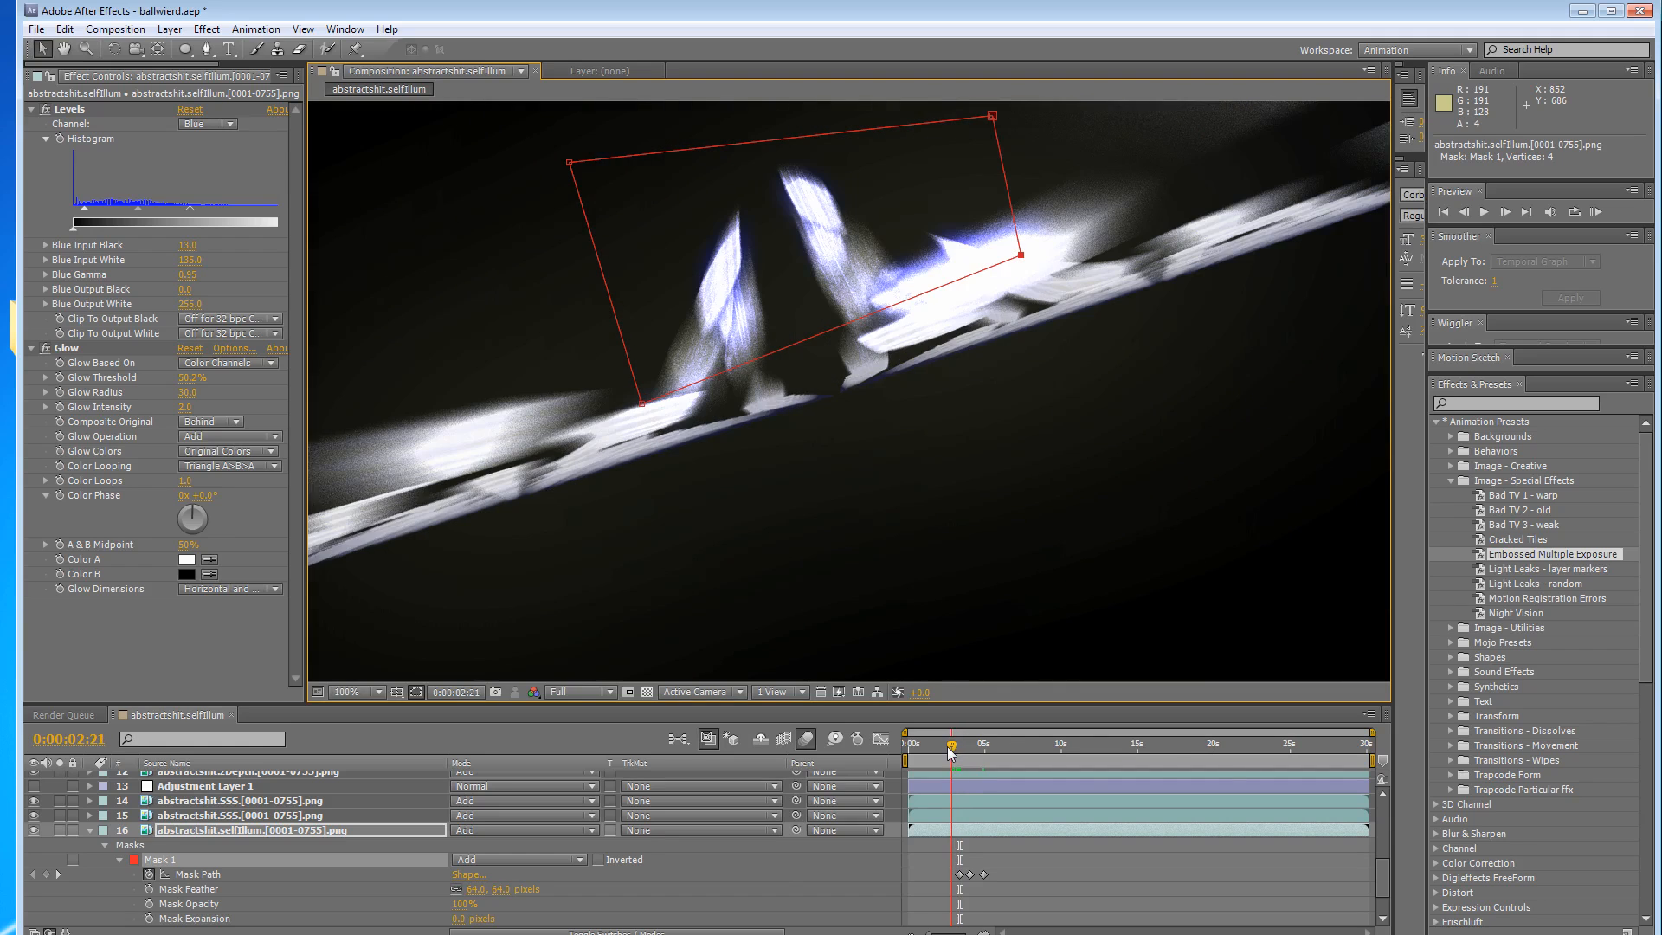
{"action": "left_click_drag", "start_coordinate": [1021, 262], "coordinate": [982, 196]}
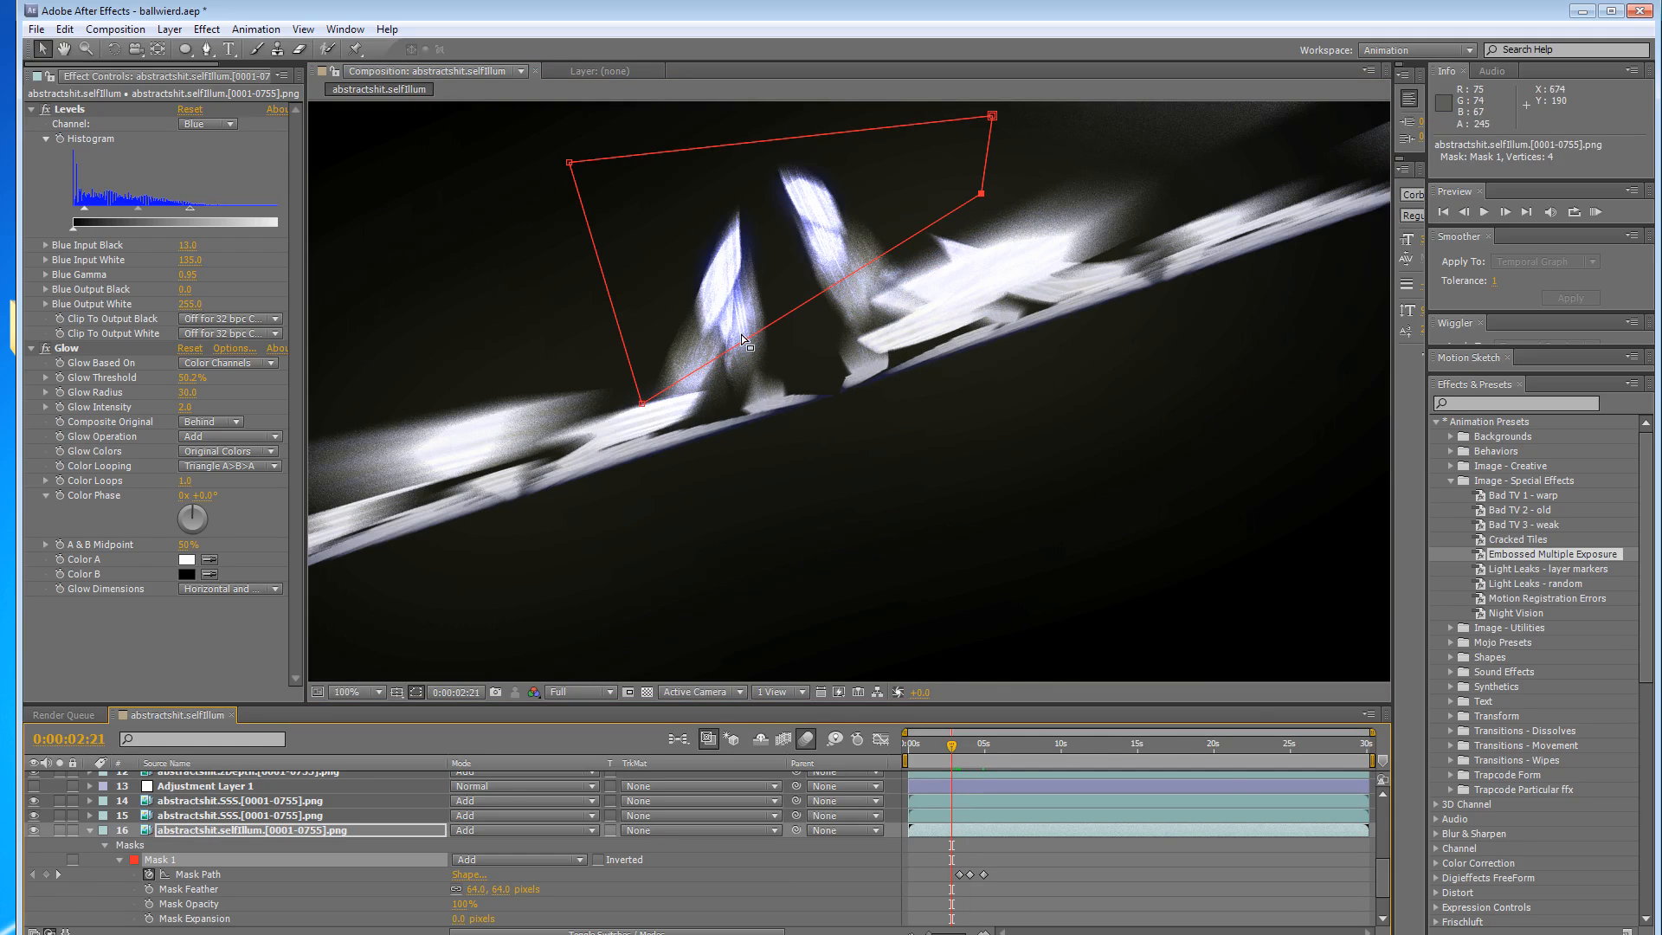
{"action": "left_click_drag", "start_coordinate": [642, 404], "coordinate": [637, 337]}
Move the whole Mask 1 up beyond the frame's upper edge at 0:00:02:11.
{"action": "left_click_drag", "start_coordinate": [951, 743], "coordinate": [946, 743]}
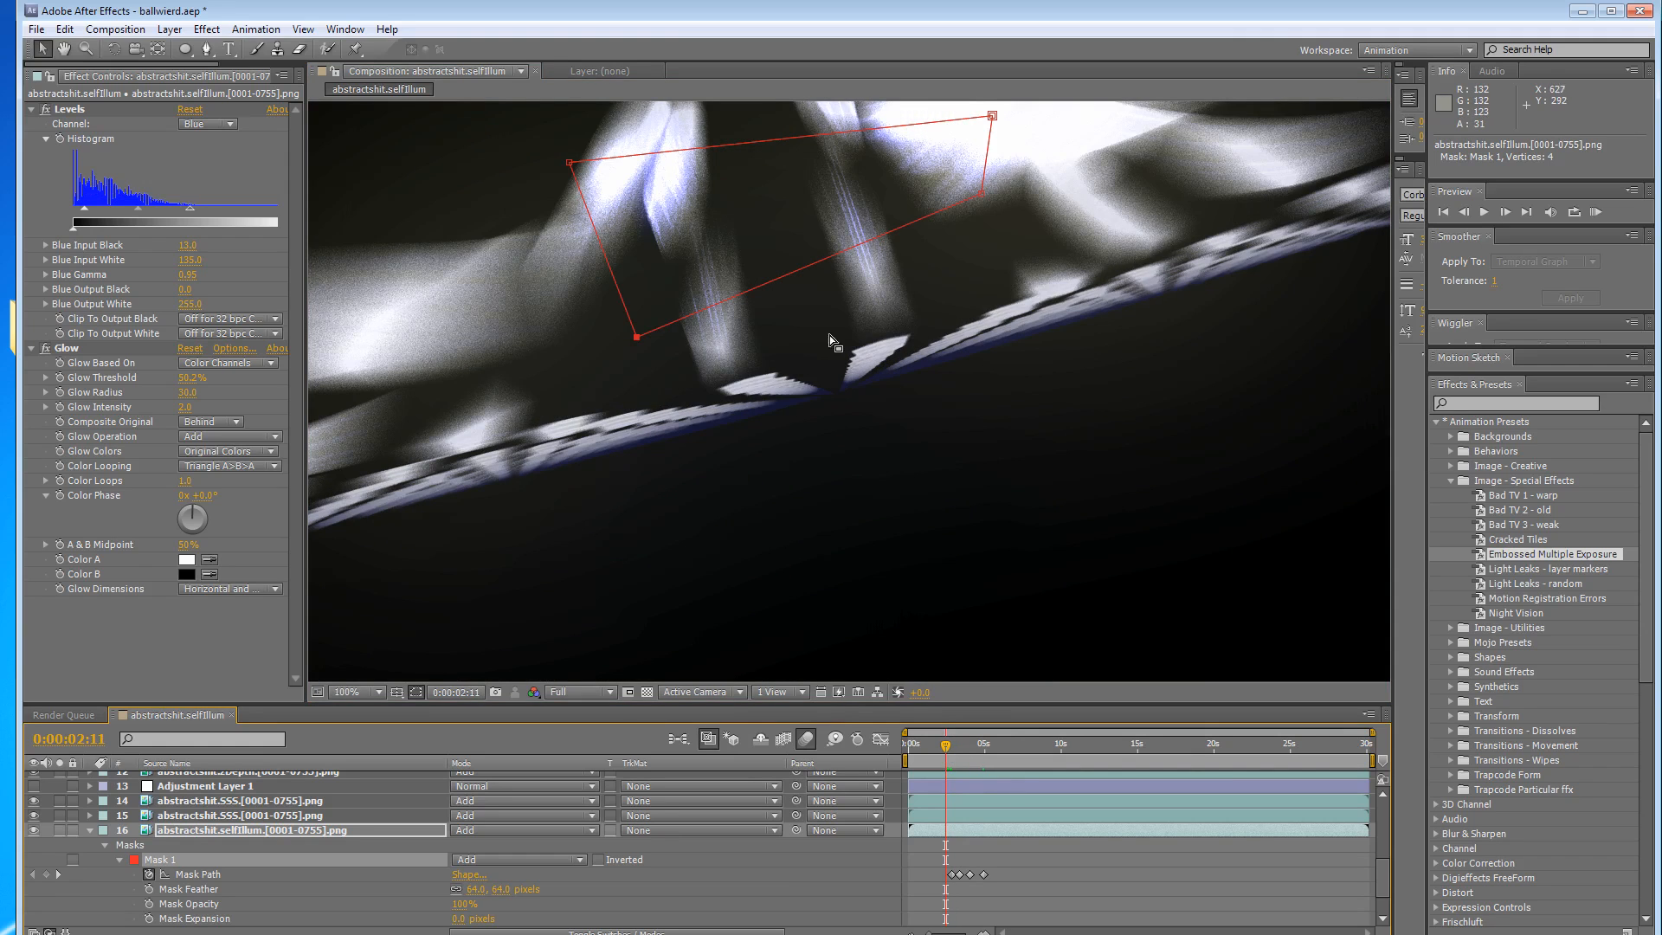
{"action": "left_click_drag", "start_coordinate": [829, 335], "coordinate": [862, 419]}
{"action": "double_click", "coordinate": [669, 422]}
{"action": "left_click_drag", "start_coordinate": [742, 348], "coordinate": [664, 66]}
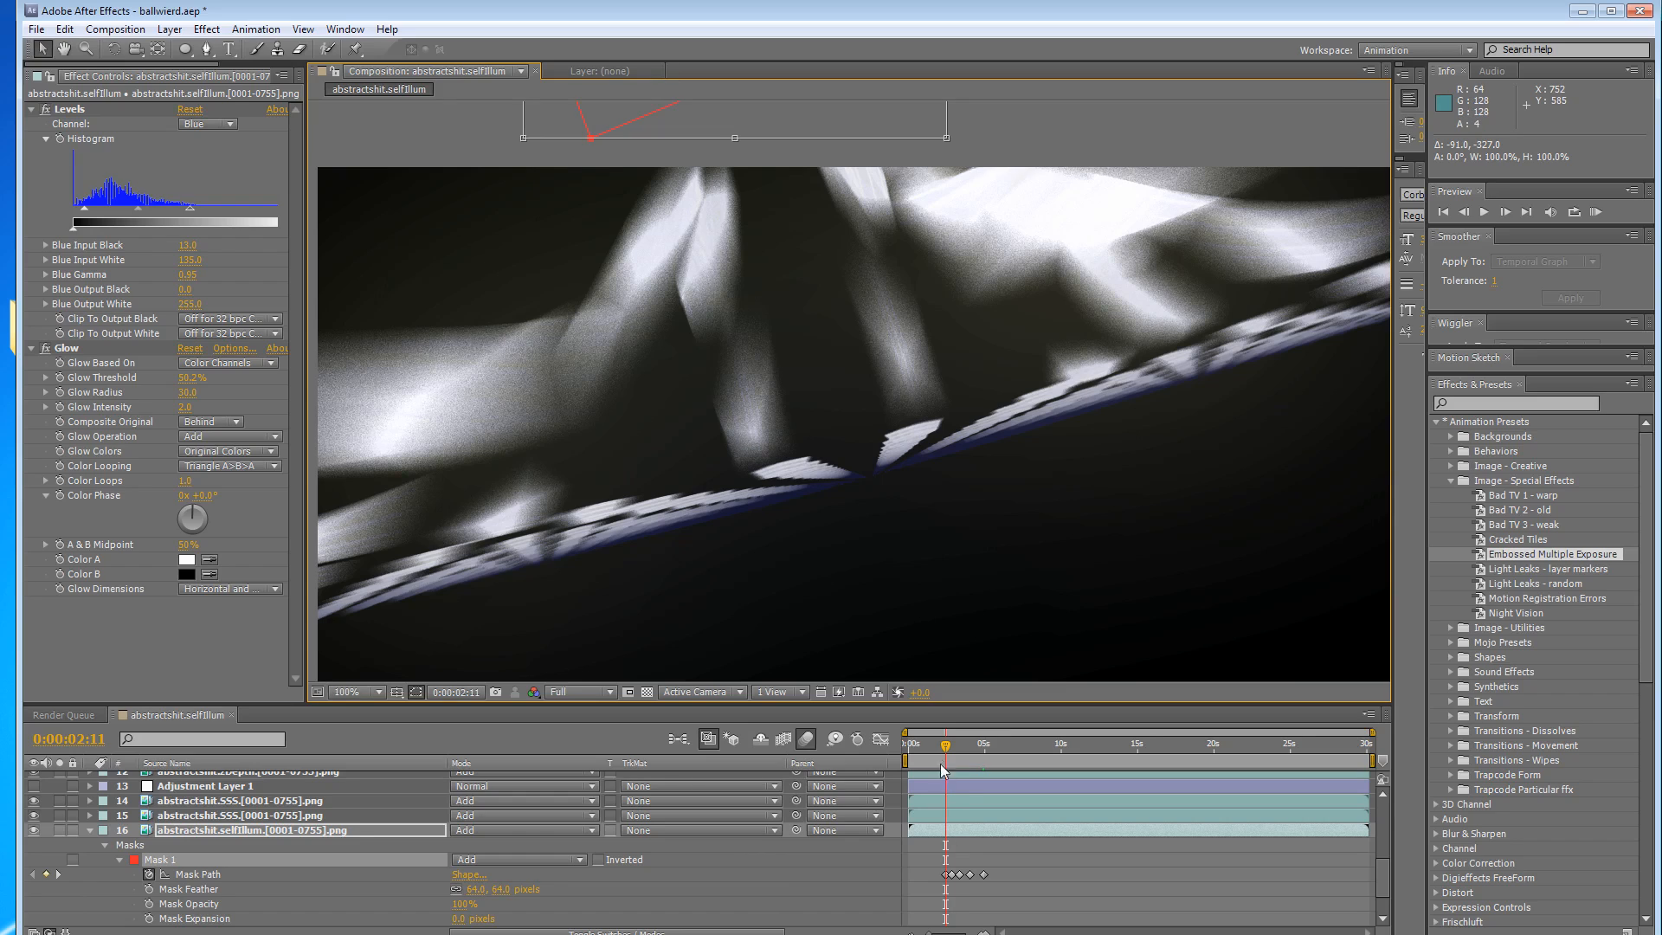
Keyframe the Mask Path at 0:00:06:03, then move the mask up out of the frame at 0:00:06:09.
{"action": "left_click_drag", "start_coordinate": [945, 746], "coordinate": [999, 746]}
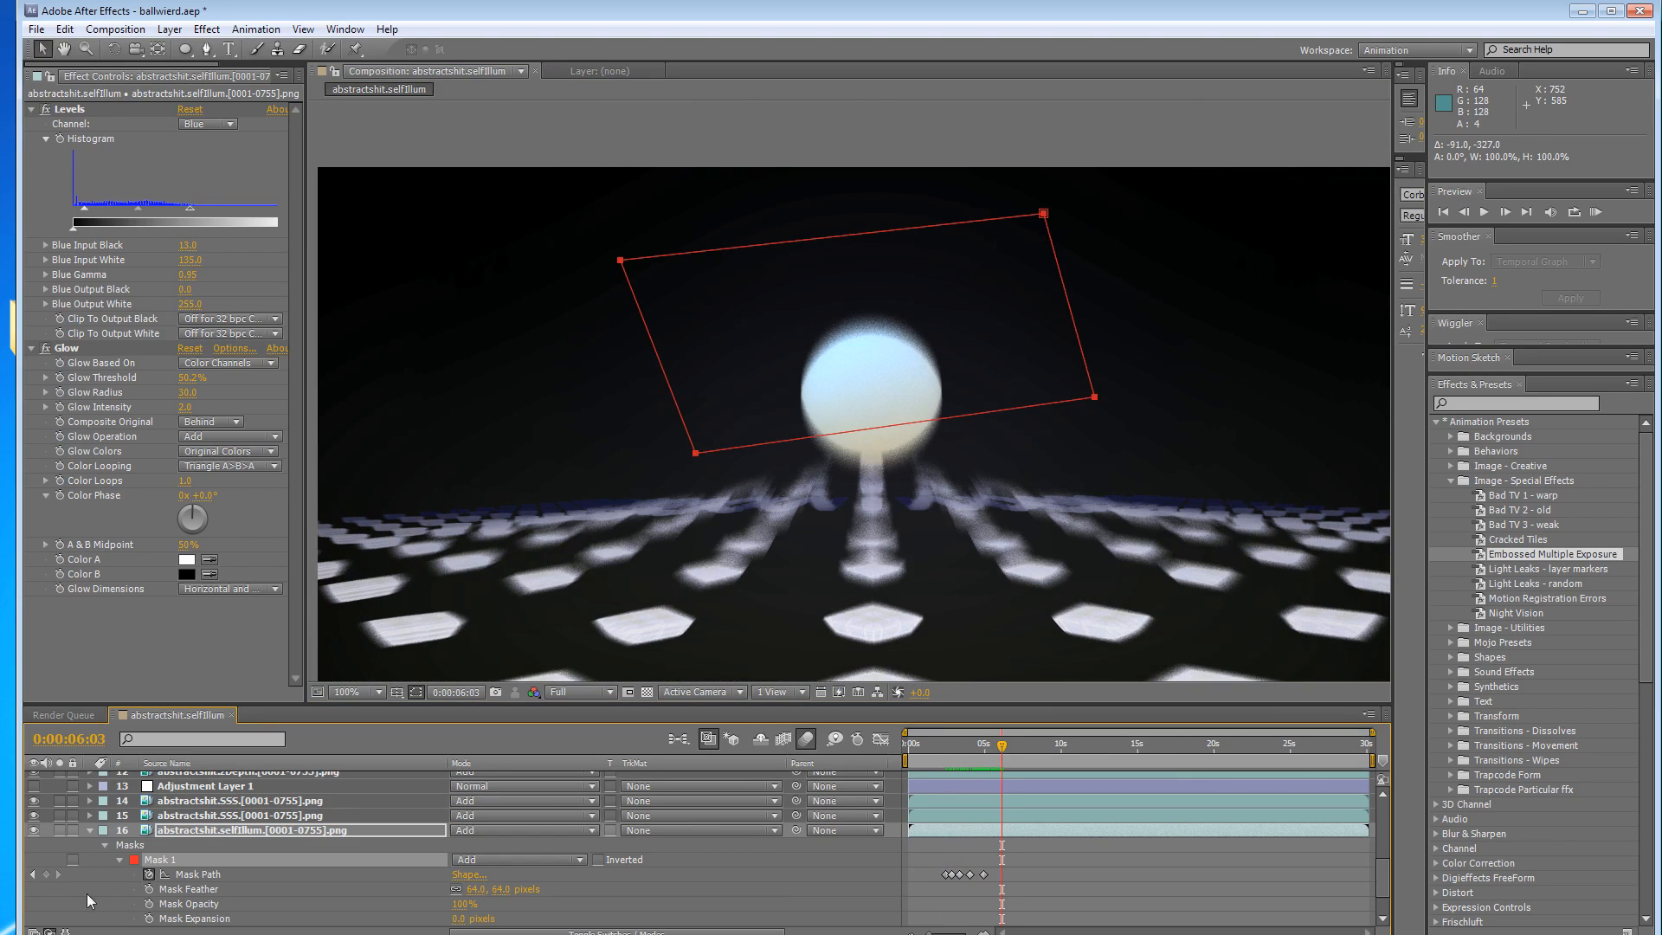
{"action": "left_click", "coordinate": [47, 874]}
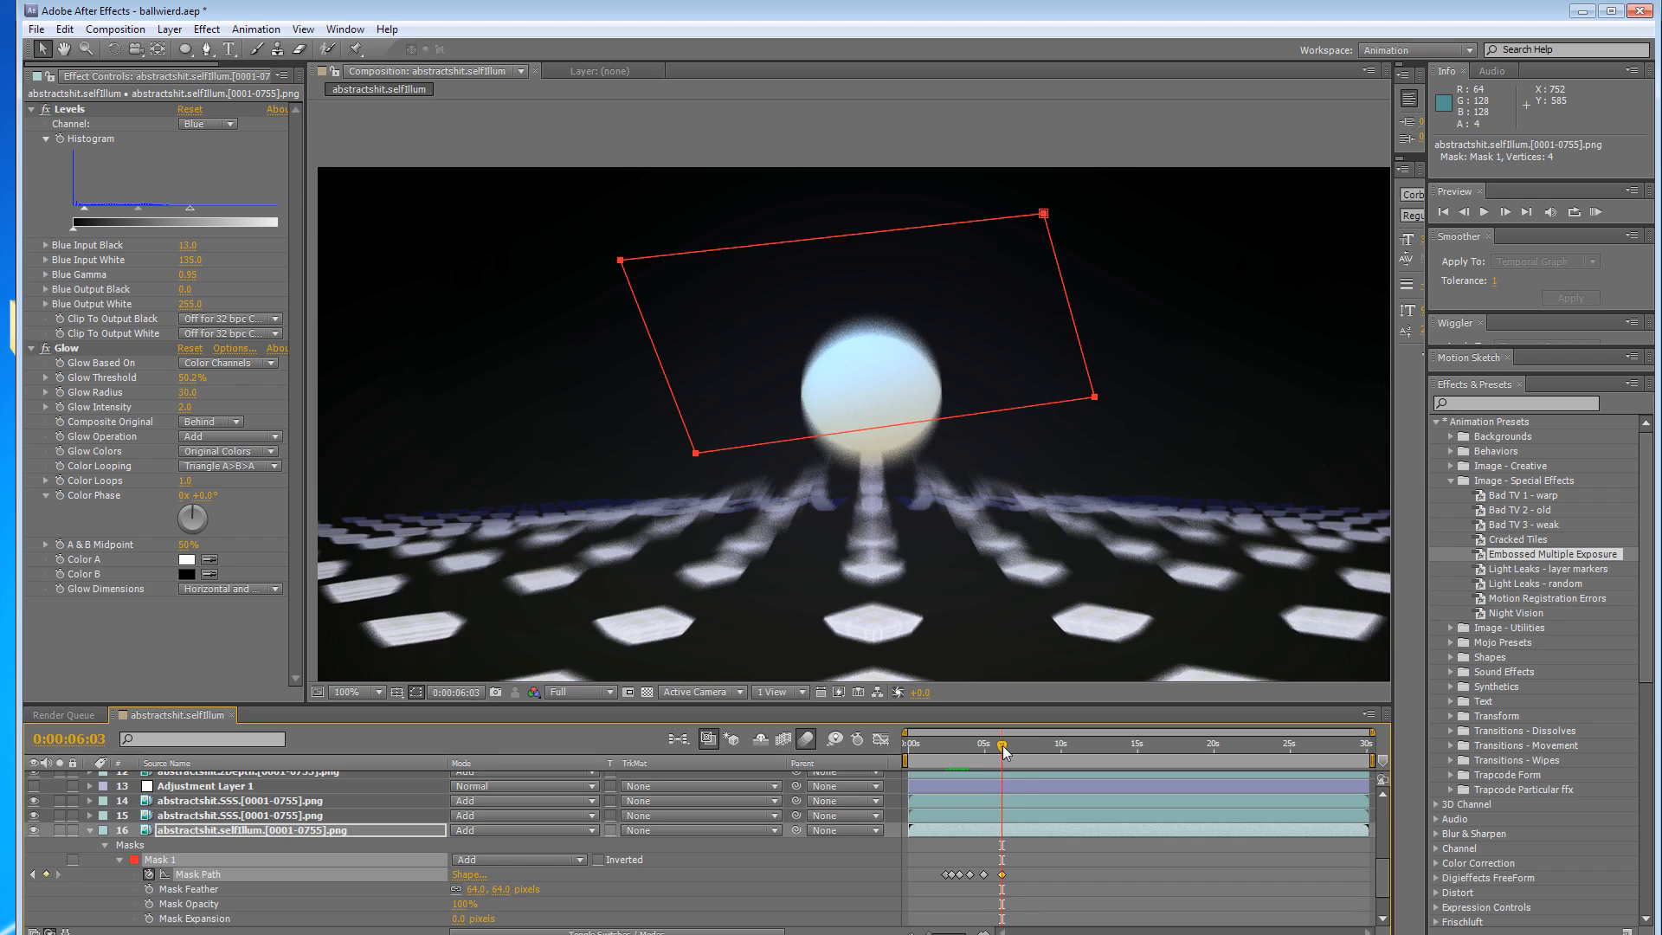
{"action": "left_click_drag", "start_coordinate": [1003, 748], "coordinate": [1006, 750]}
{"action": "left_click_drag", "start_coordinate": [697, 455], "coordinate": [723, 141]}
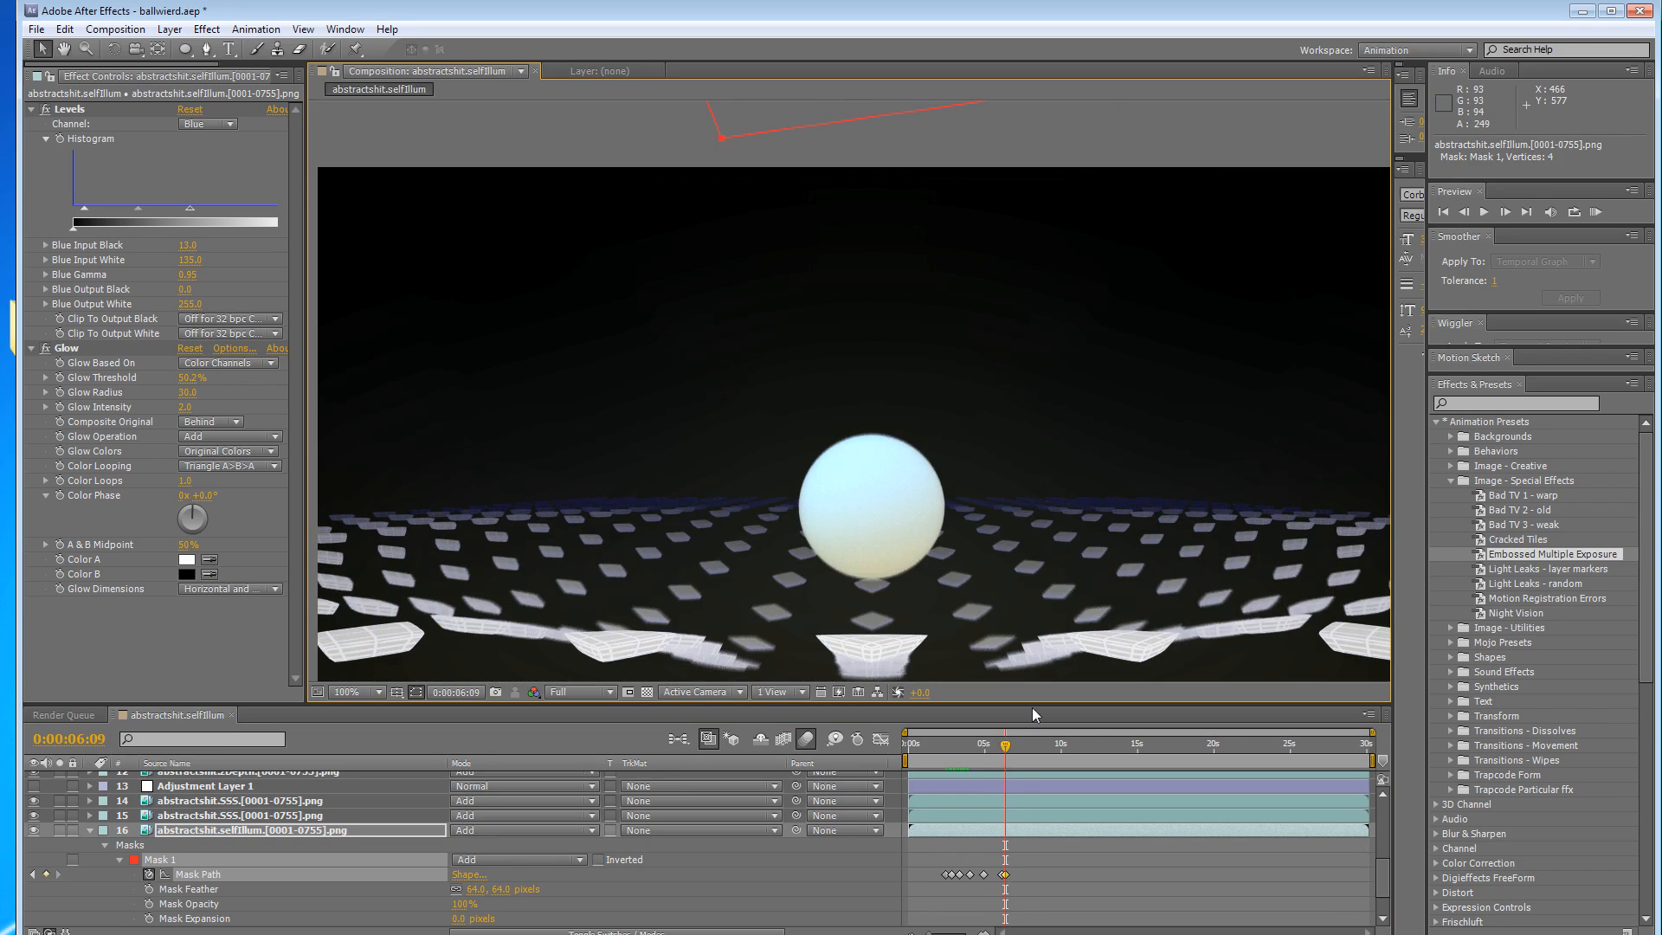
RAM preview the masked glow, then check the mask at 0:00:04:16.
{"action": "left_click", "coordinate": [1595, 213]}
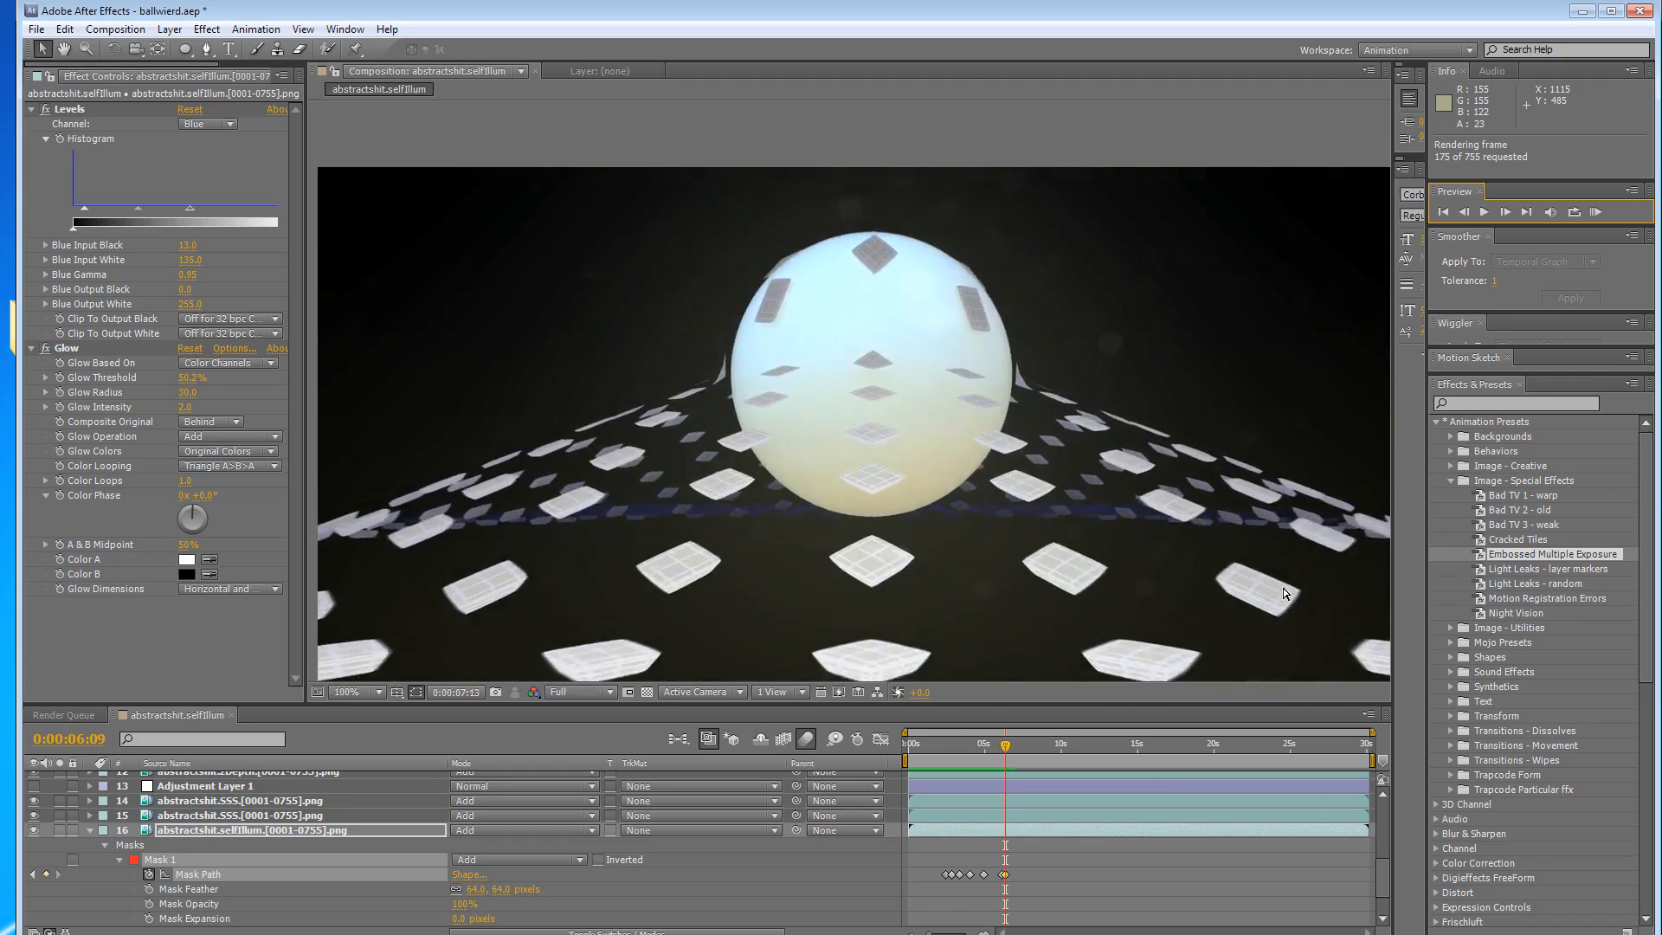
{"action": "key", "text": "space"}
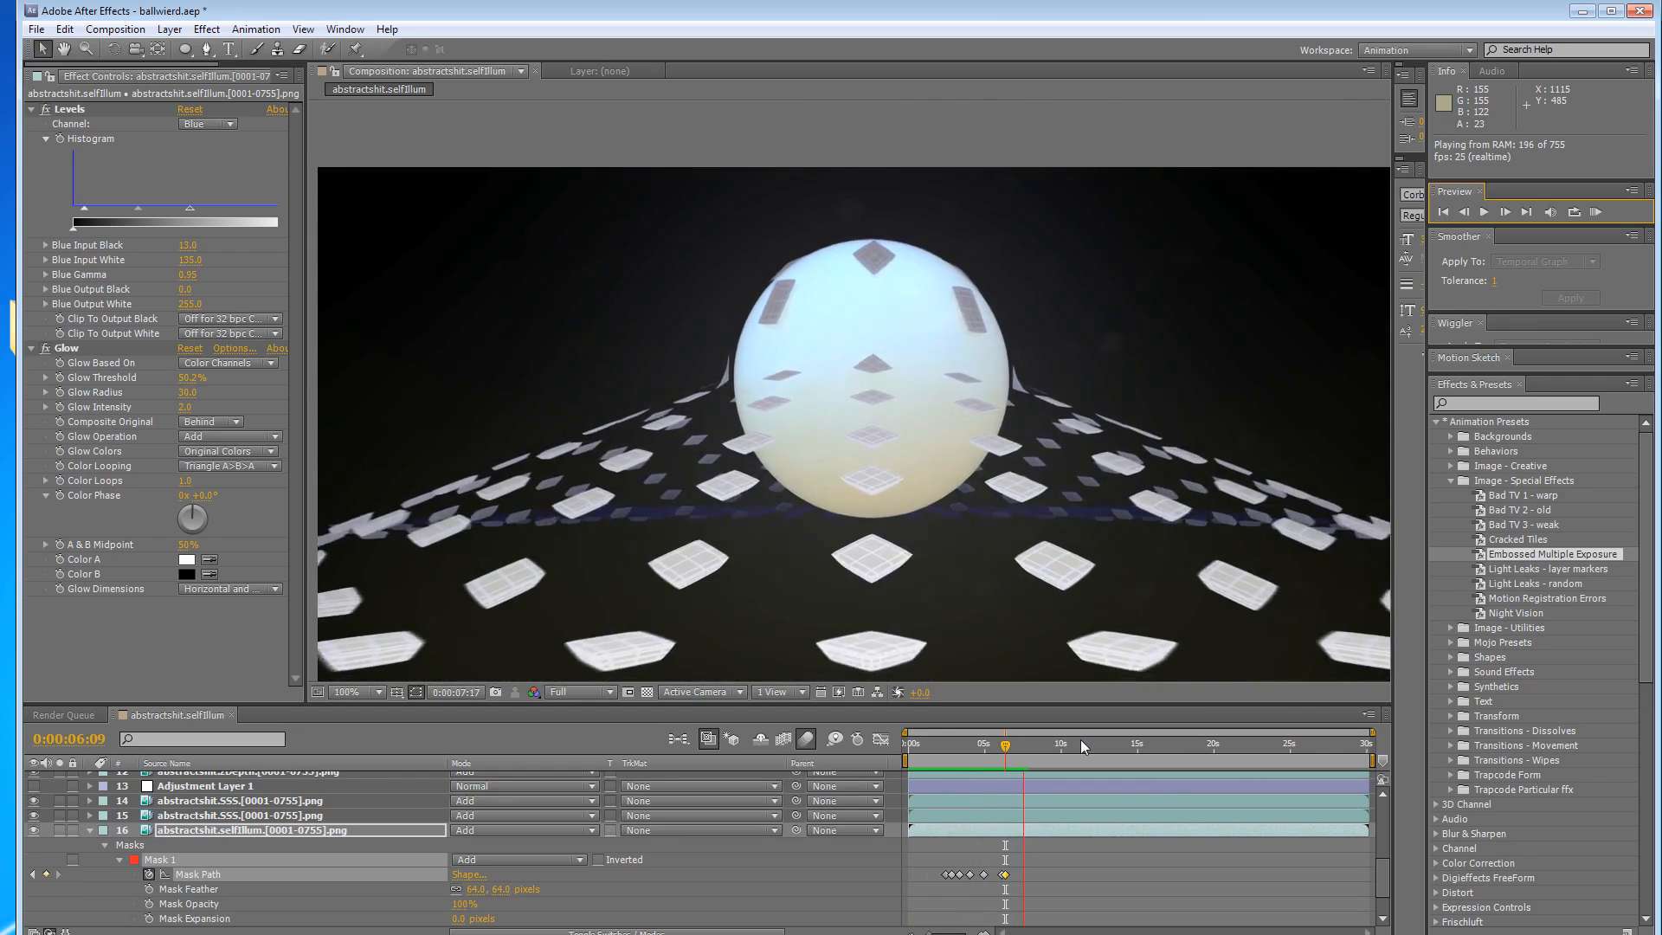
{"action": "key", "text": "space"}
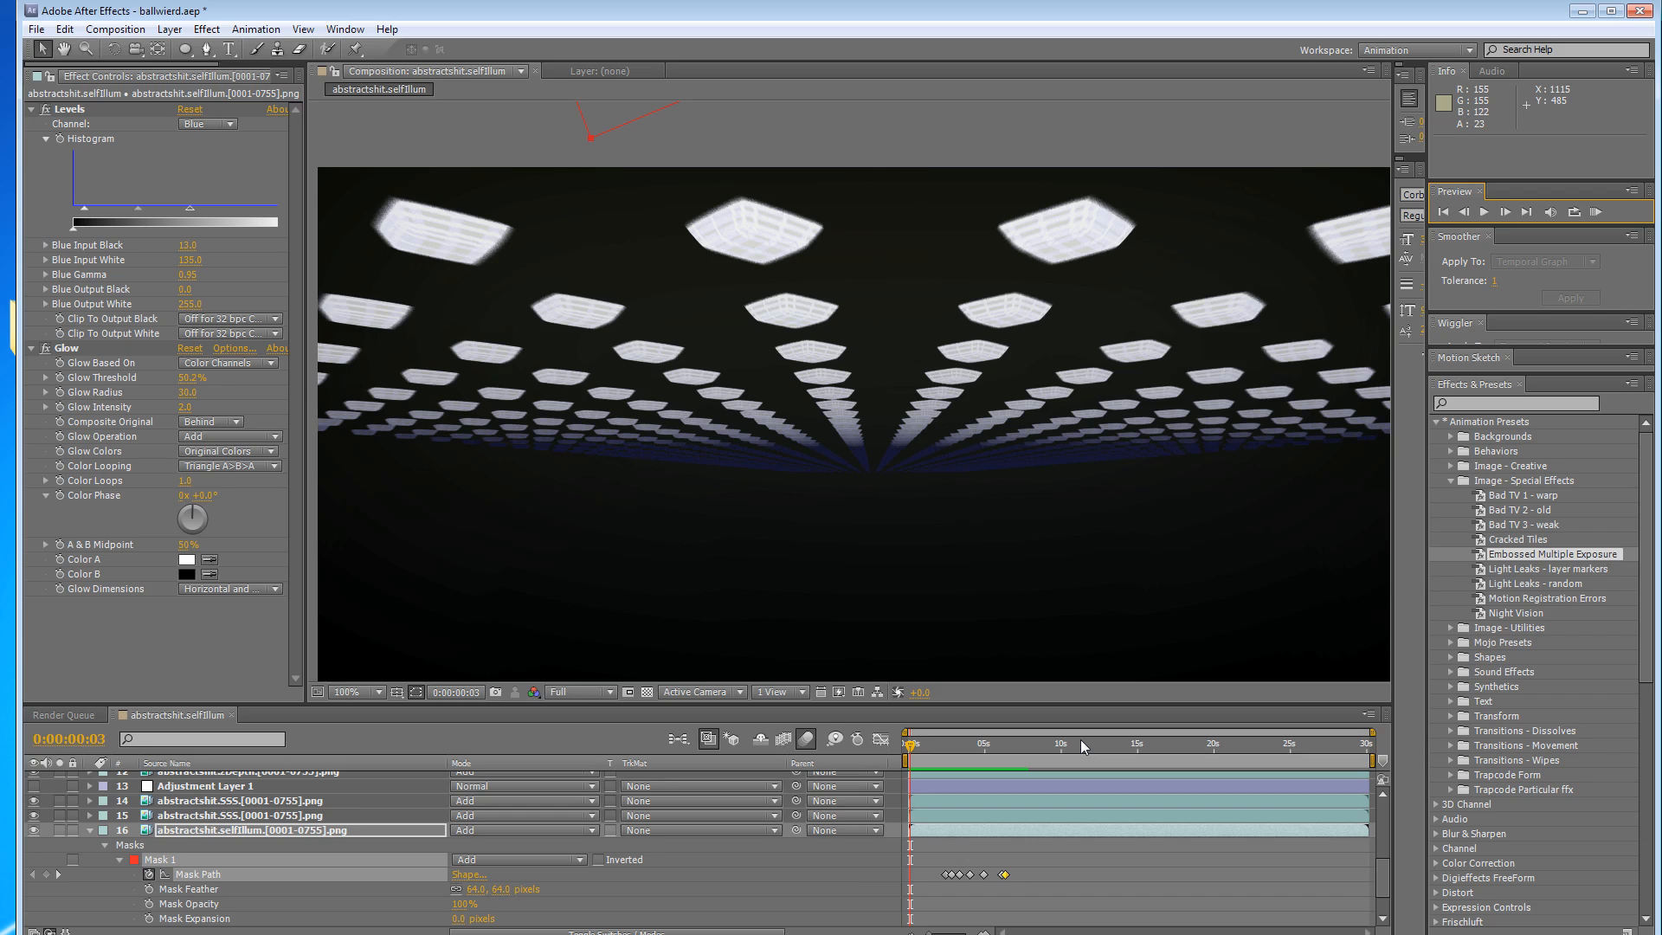
{"action": "left_click_drag", "start_coordinate": [945, 744], "coordinate": [982, 751]}
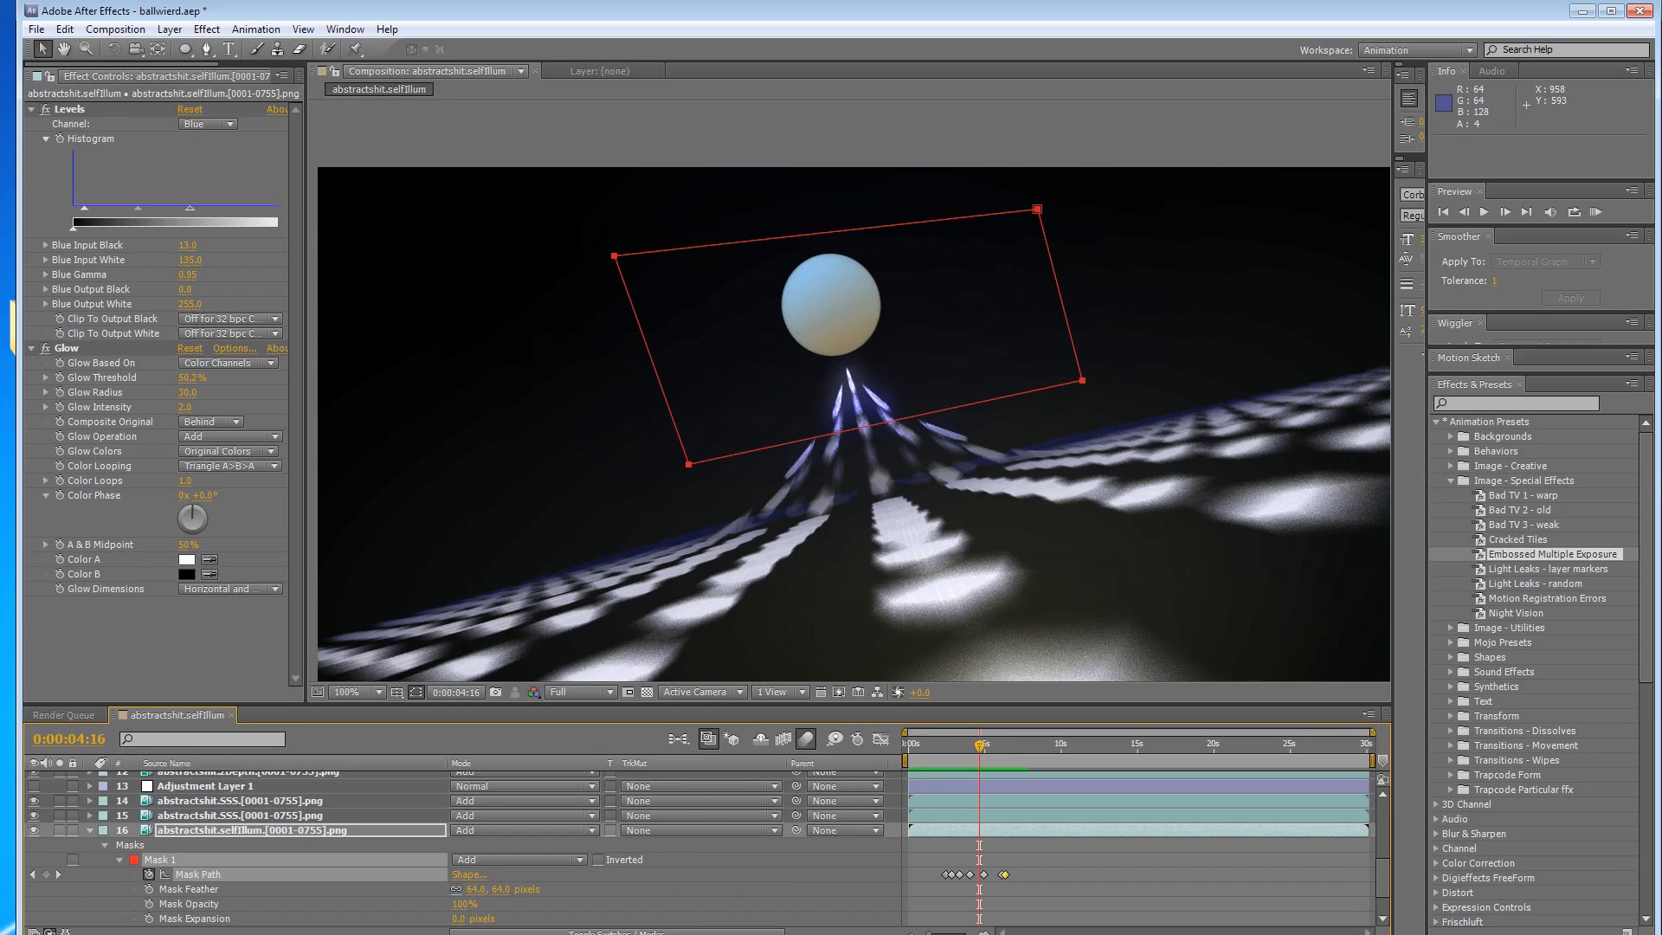
Collapse the expanded selfIllum and audio layer properties and select the uppermost lens_blur_by_TextureMania.jpg layer.
{"action": "left_click", "coordinate": [89, 829]}
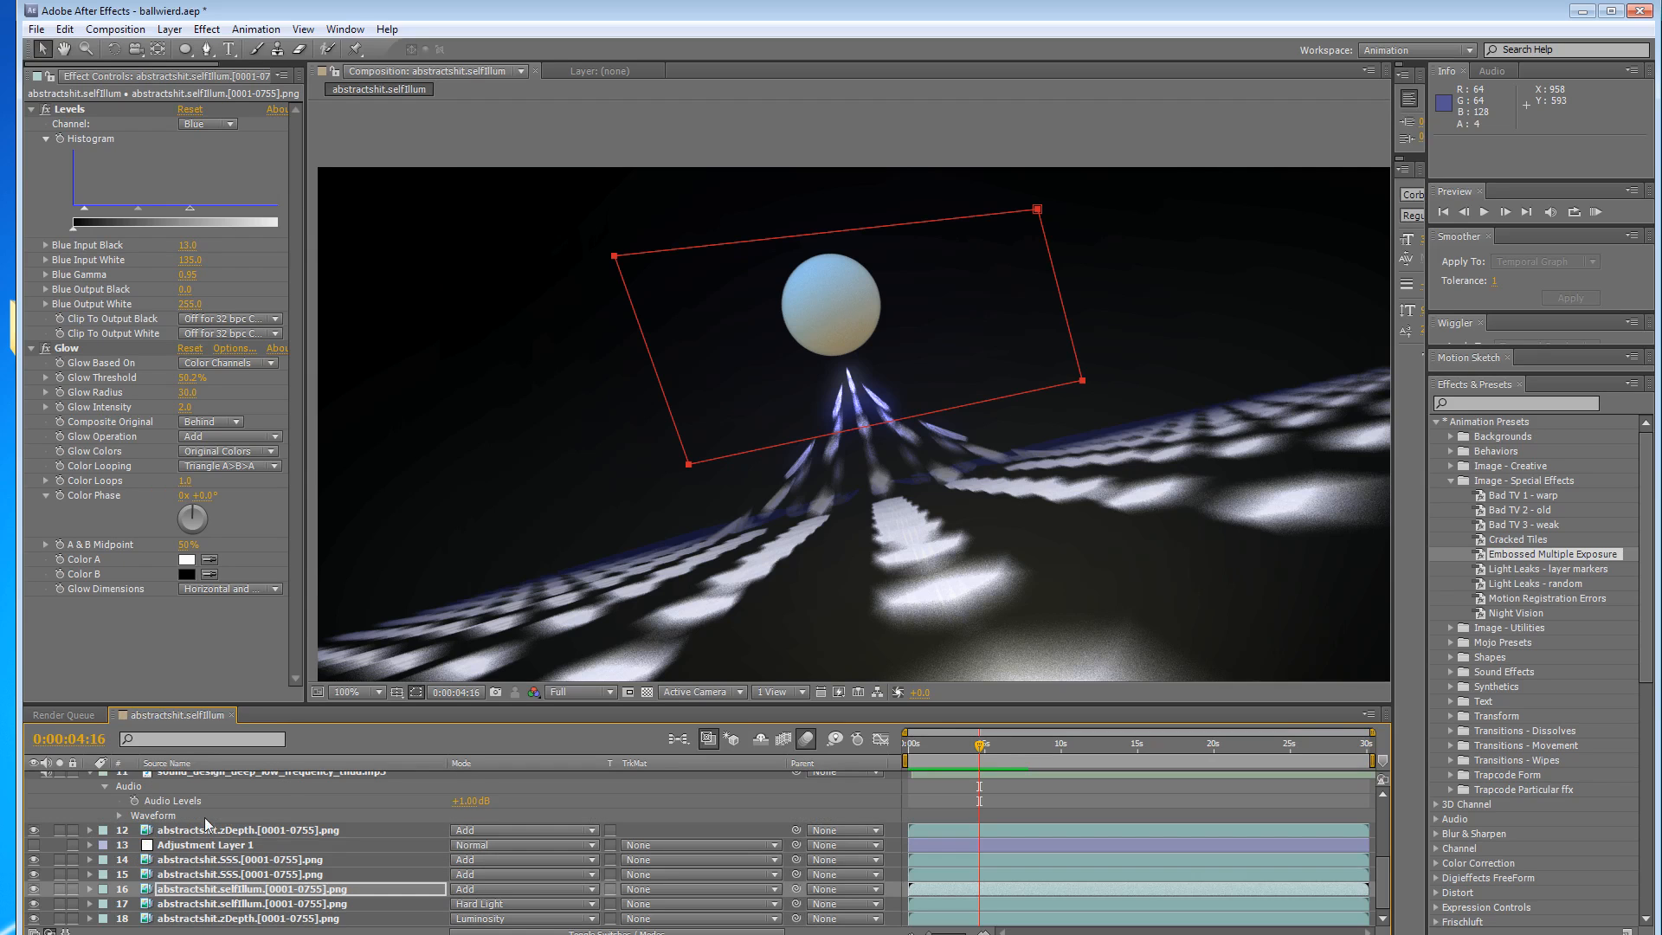
{"action": "scroll", "coordinate": [242, 804], "scroll_direction": "up", "scroll_amount": 1}
{"action": "left_click", "coordinate": [89, 815]}
{"action": "scroll", "coordinate": [303, 826], "scroll_direction": "up", "scroll_amount": 3}
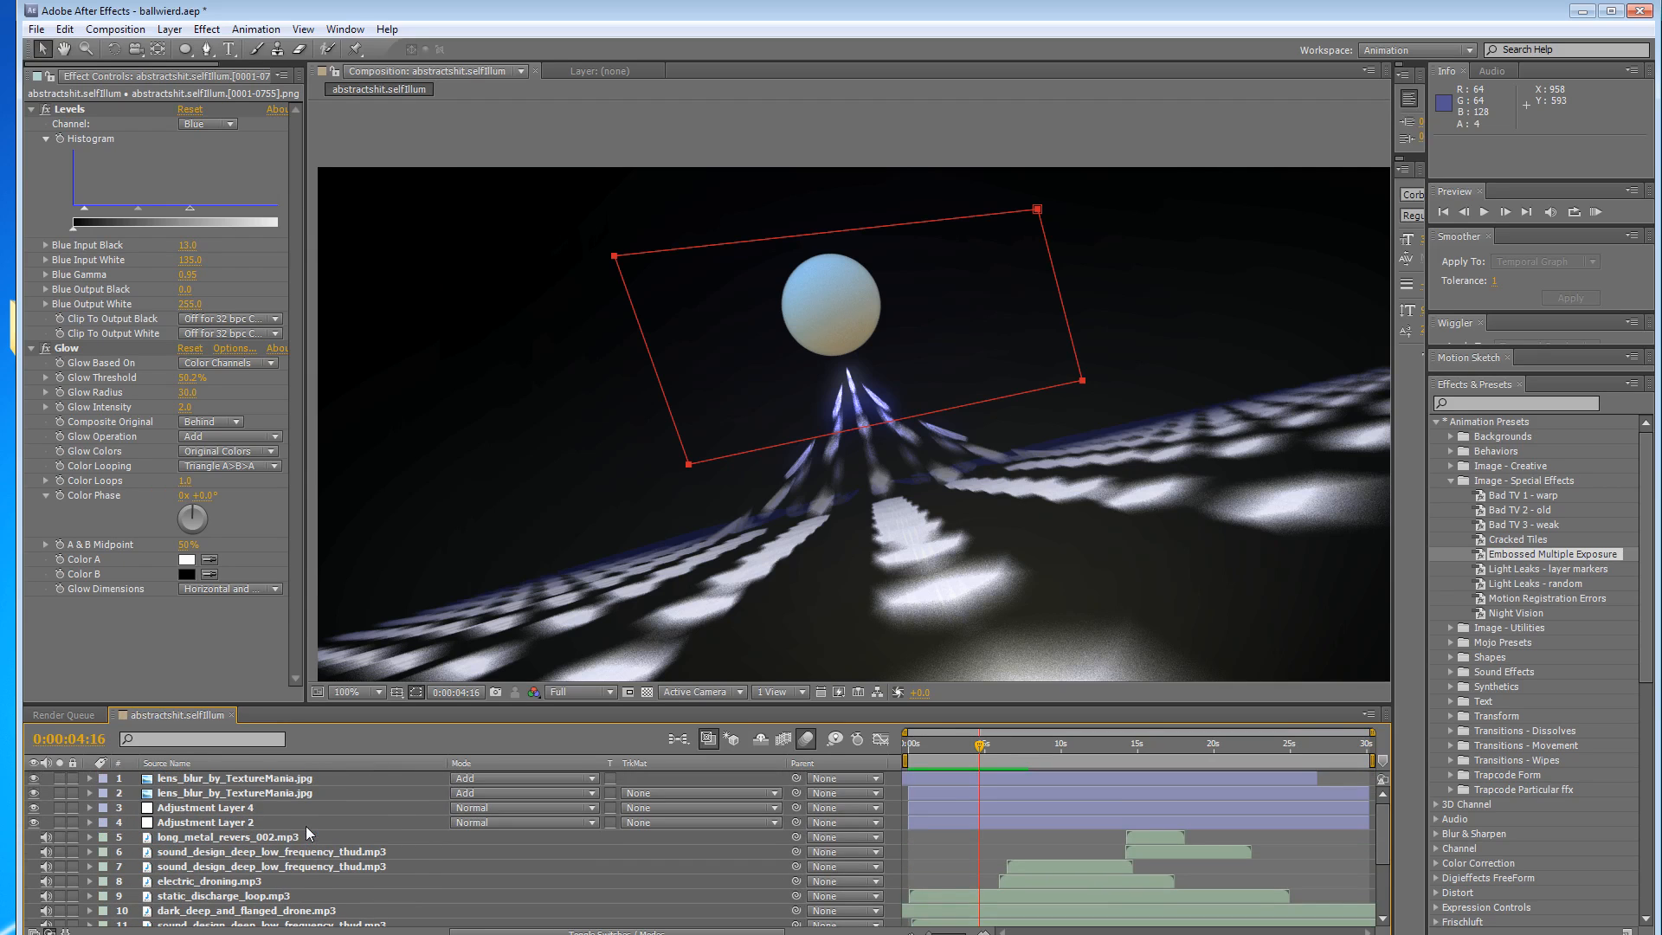
{"action": "left_click", "coordinate": [361, 817]}
{"action": "left_click", "coordinate": [360, 794]}
{"action": "left_click", "coordinate": [360, 777]}
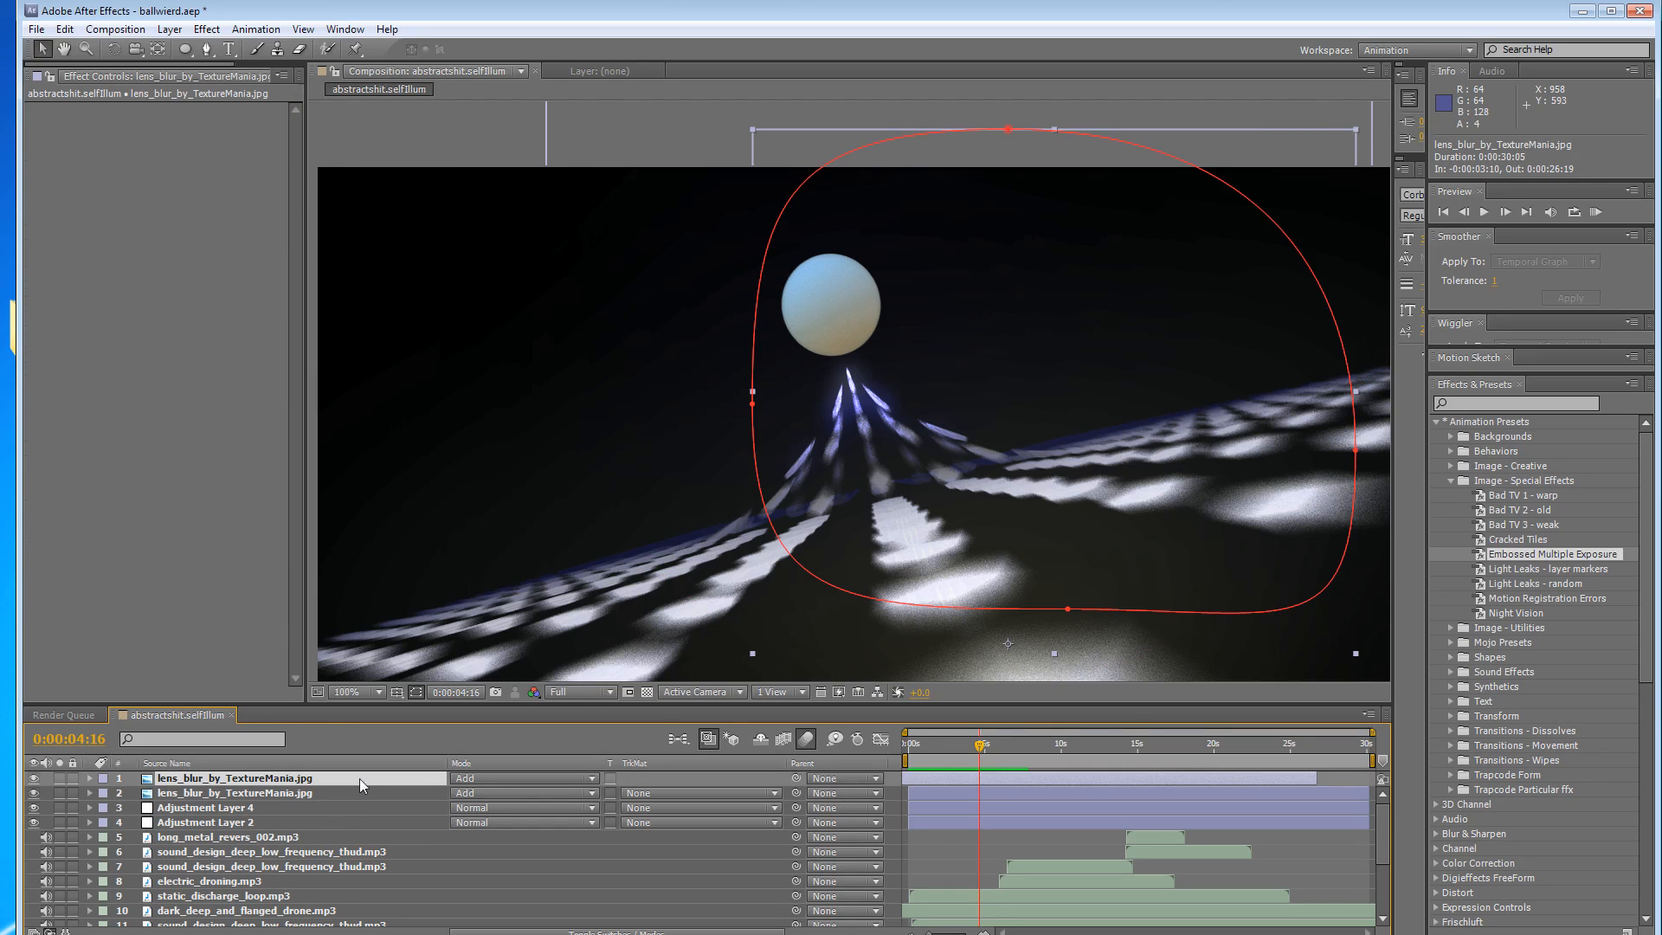
Enlarge the composition viewer by shrinking the timeline and effect controls areas, and reposition the image in it.
{"action": "scroll", "coordinate": [606, 493], "scroll_direction": "down", "scroll_amount": 2}
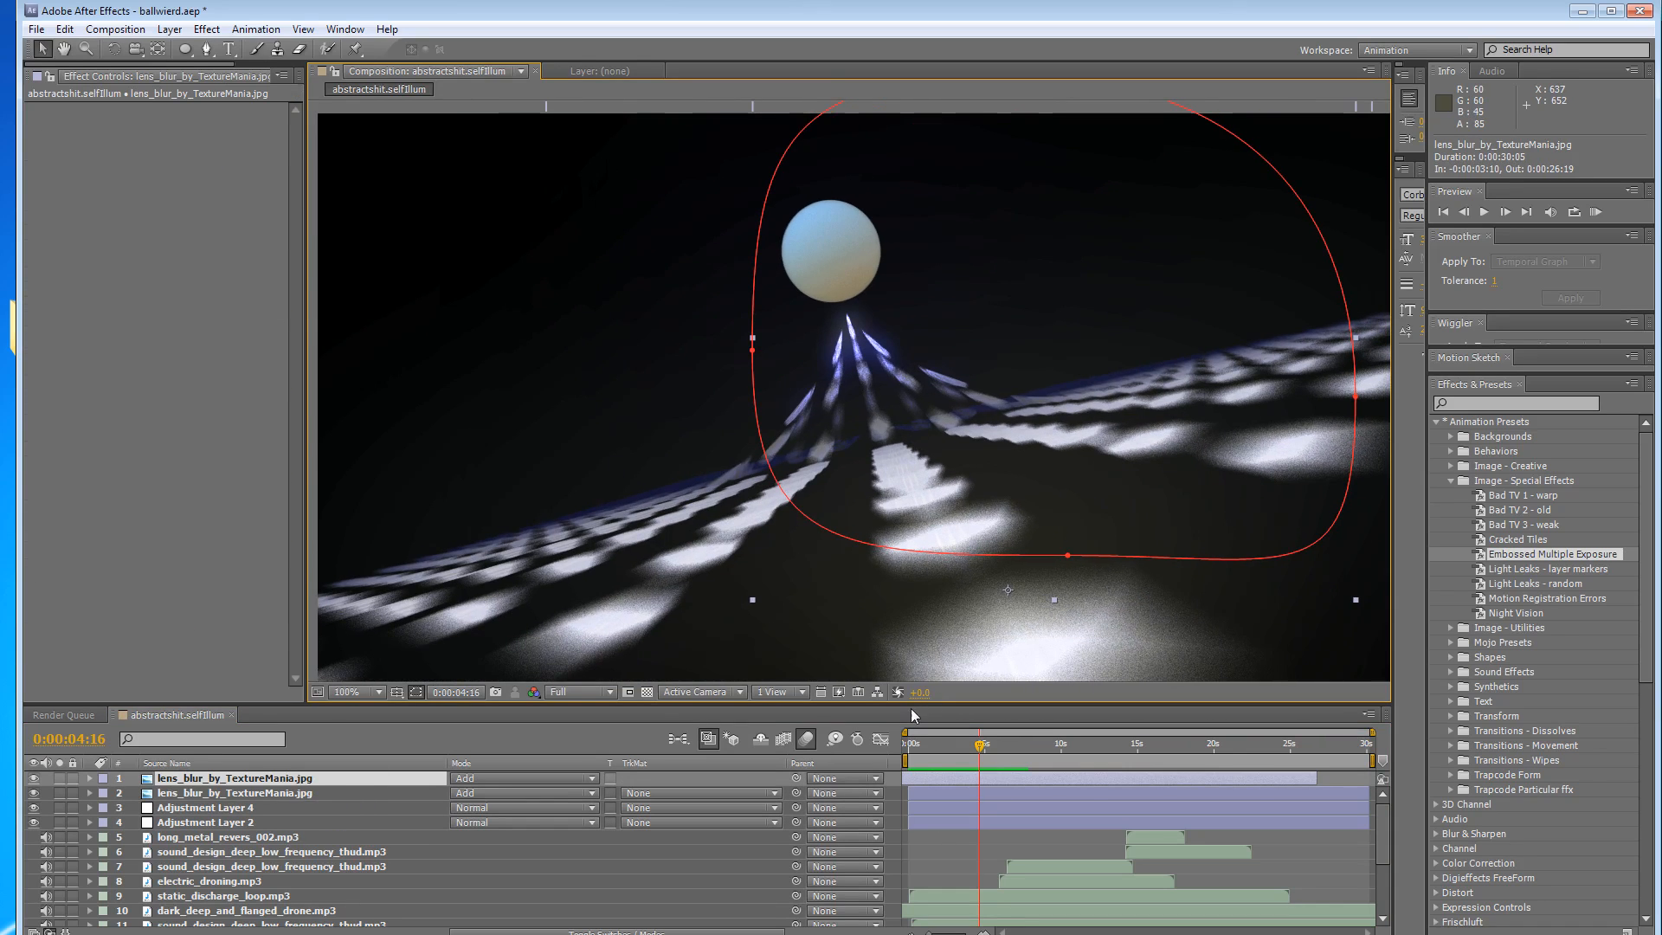
{"action": "left_click_drag", "start_coordinate": [911, 708], "coordinate": [919, 801]}
{"action": "scroll", "coordinate": [926, 712], "scroll_direction": "down", "scroll_amount": 2}
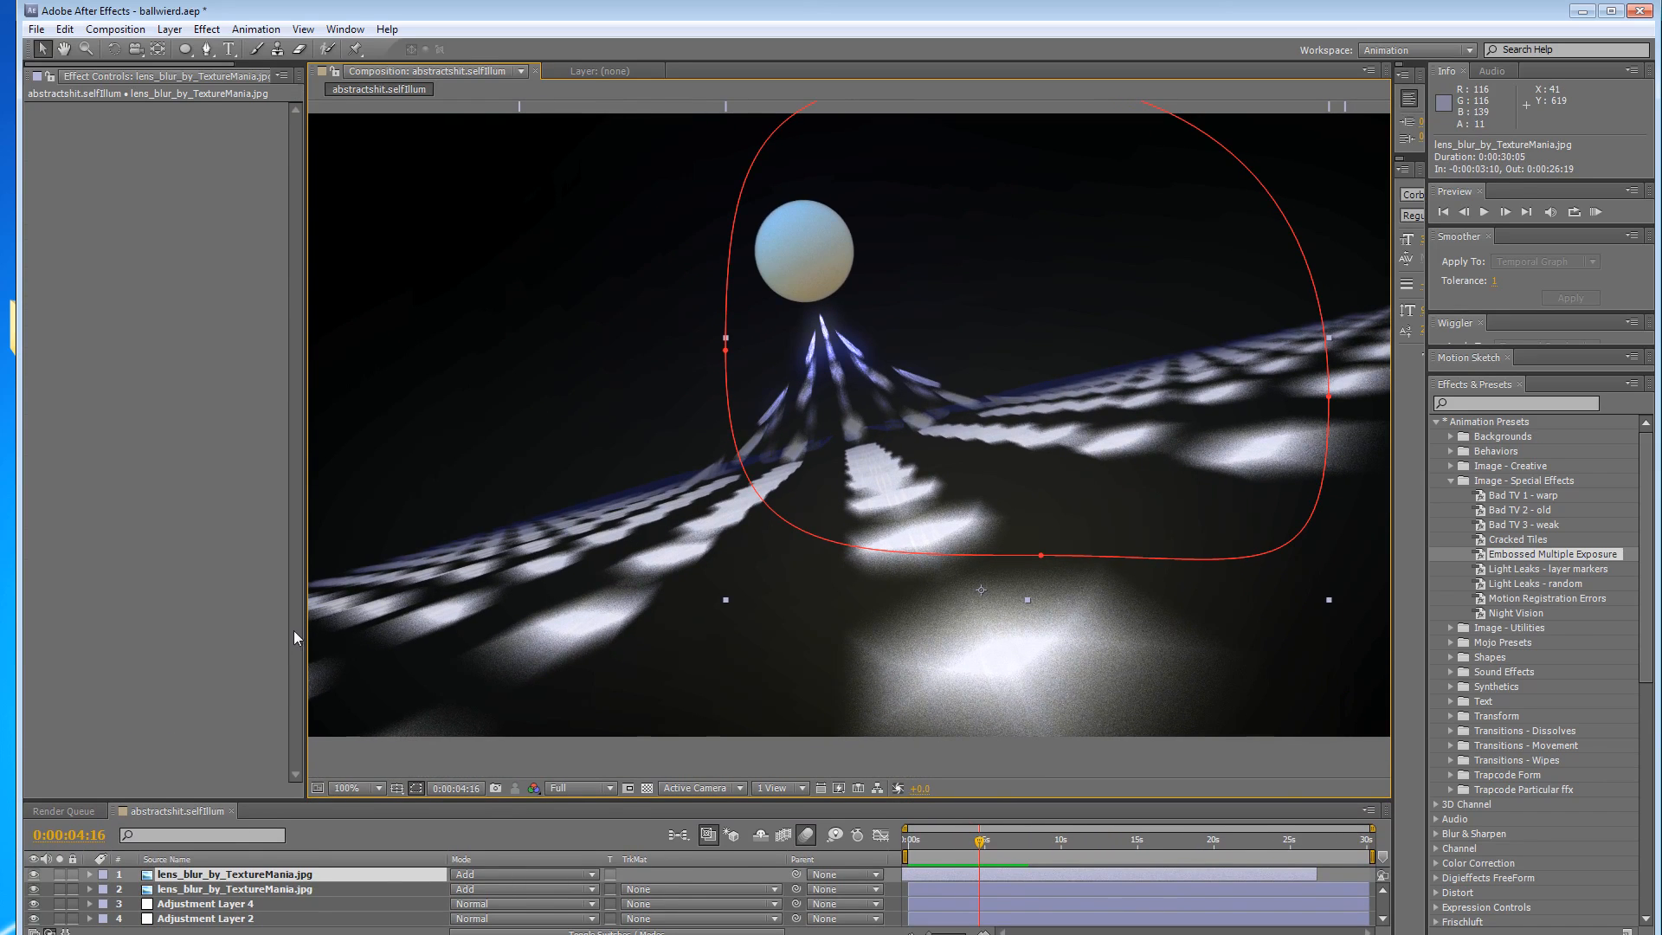
{"action": "left_click_drag", "start_coordinate": [305, 629], "coordinate": [240, 627]}
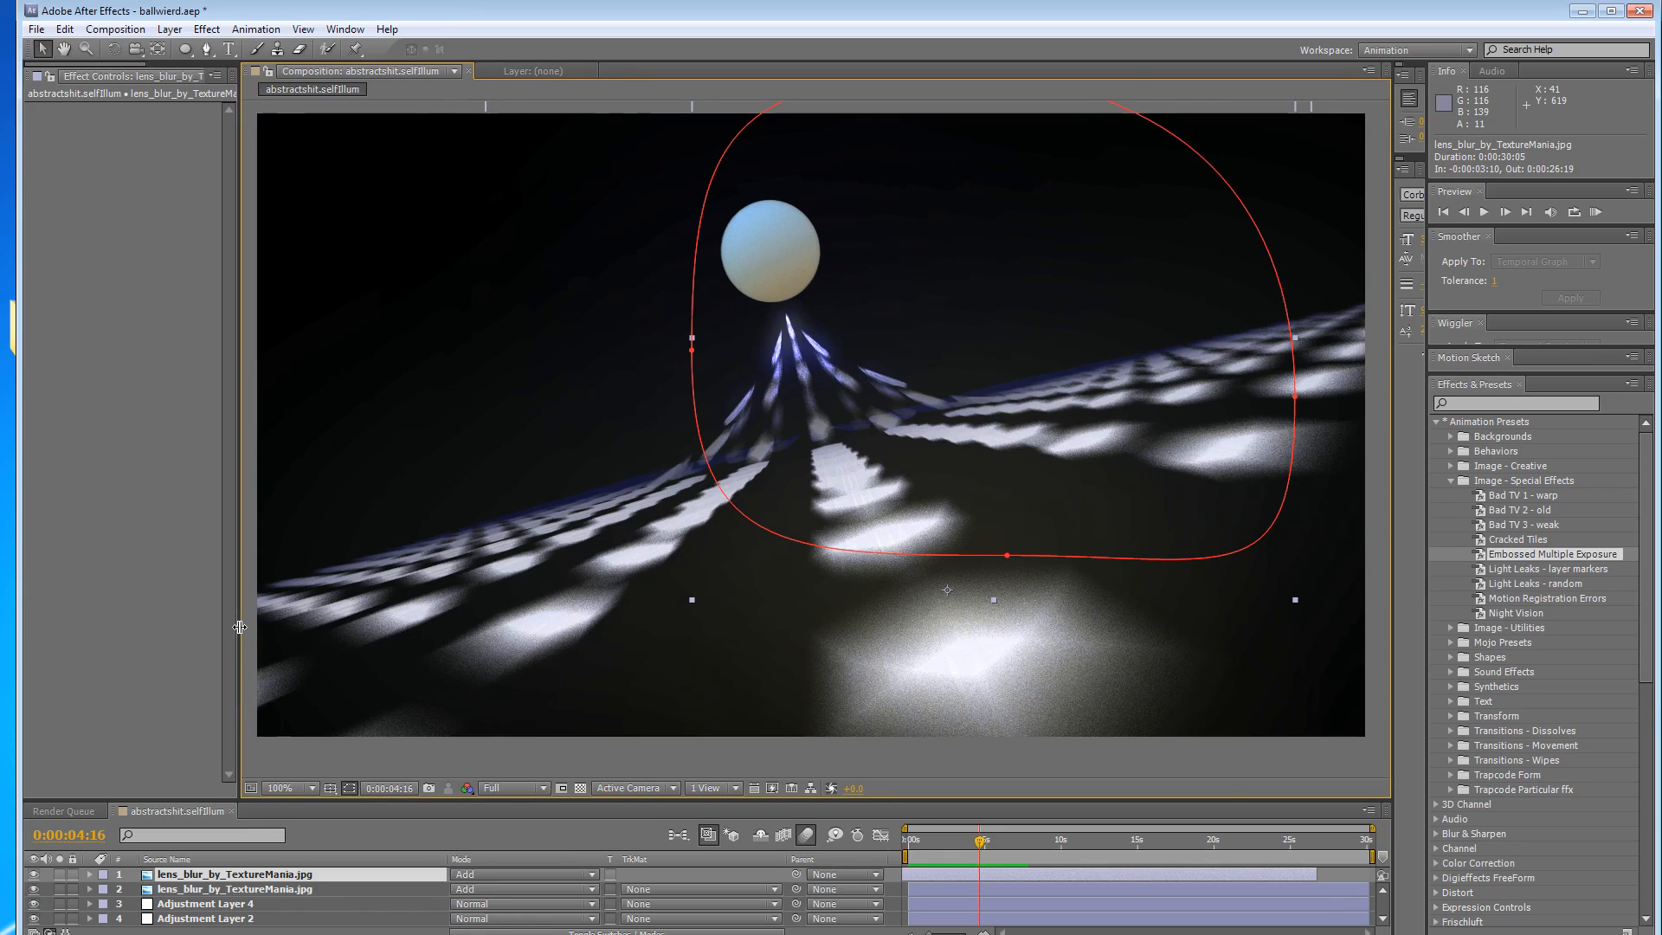
{"action": "left_click_drag", "start_coordinate": [673, 630], "coordinate": [681, 637]}
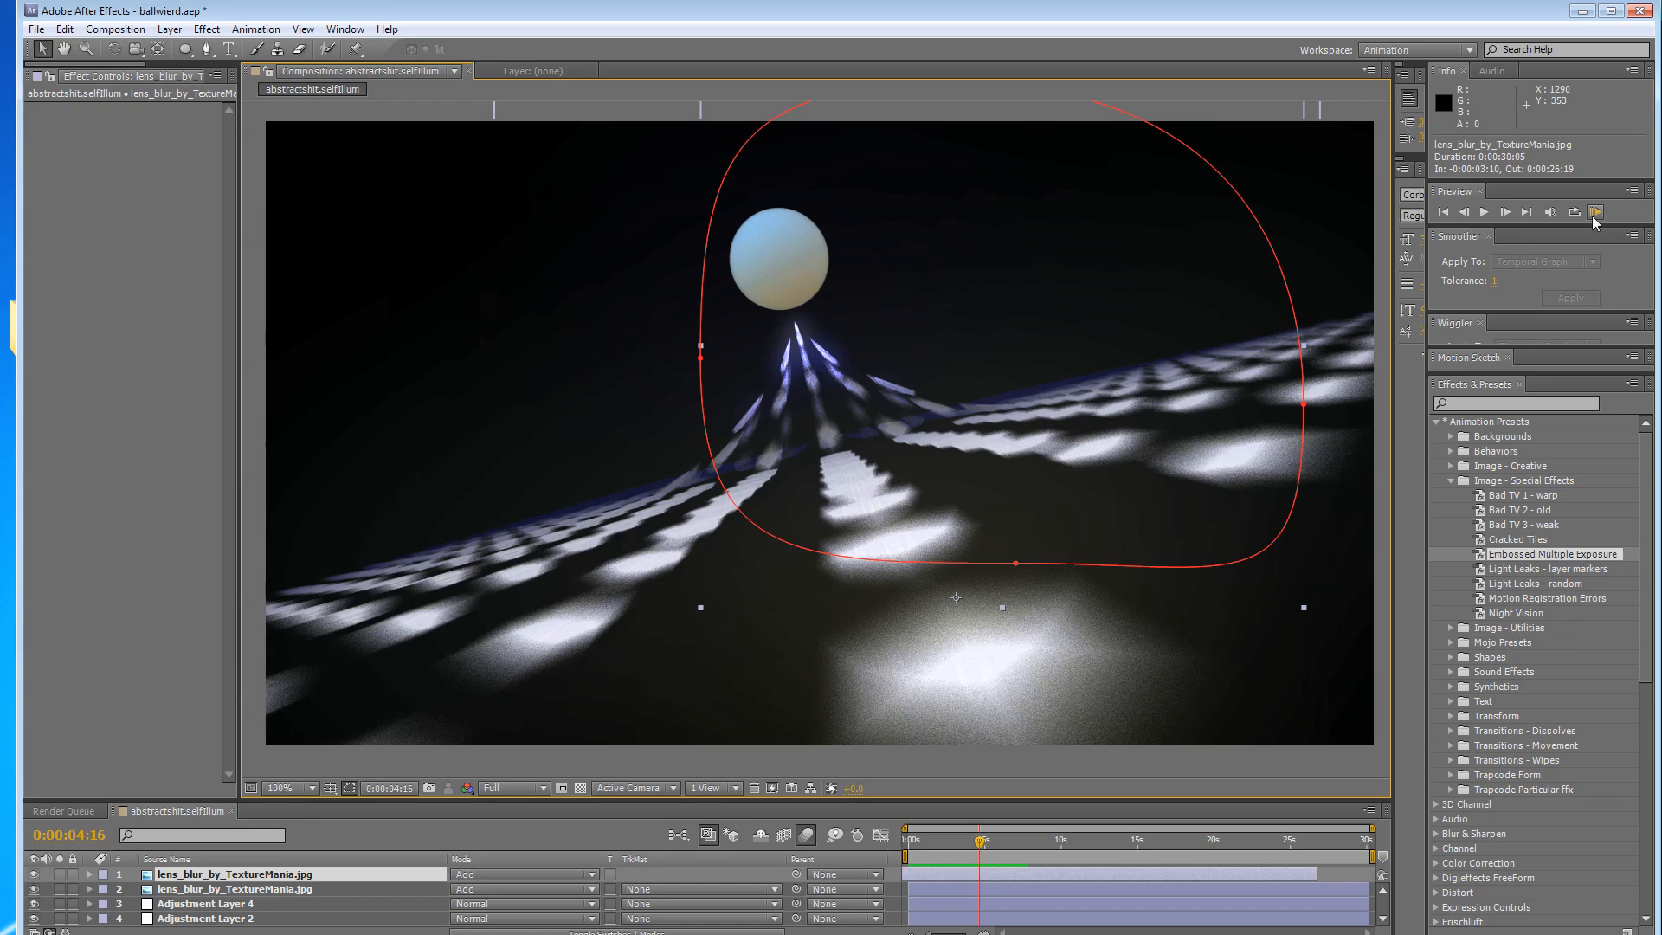
Shift the bottom point of the uppermost lens blur layer's mask slightly sideways and check the frame at 0:00:07:05.
{"action": "left_click_drag", "start_coordinate": [1014, 564], "coordinate": [974, 573]}
{"action": "left_click", "coordinate": [982, 877]}
{"action": "left_click_drag", "start_coordinate": [982, 848], "coordinate": [1020, 841]}
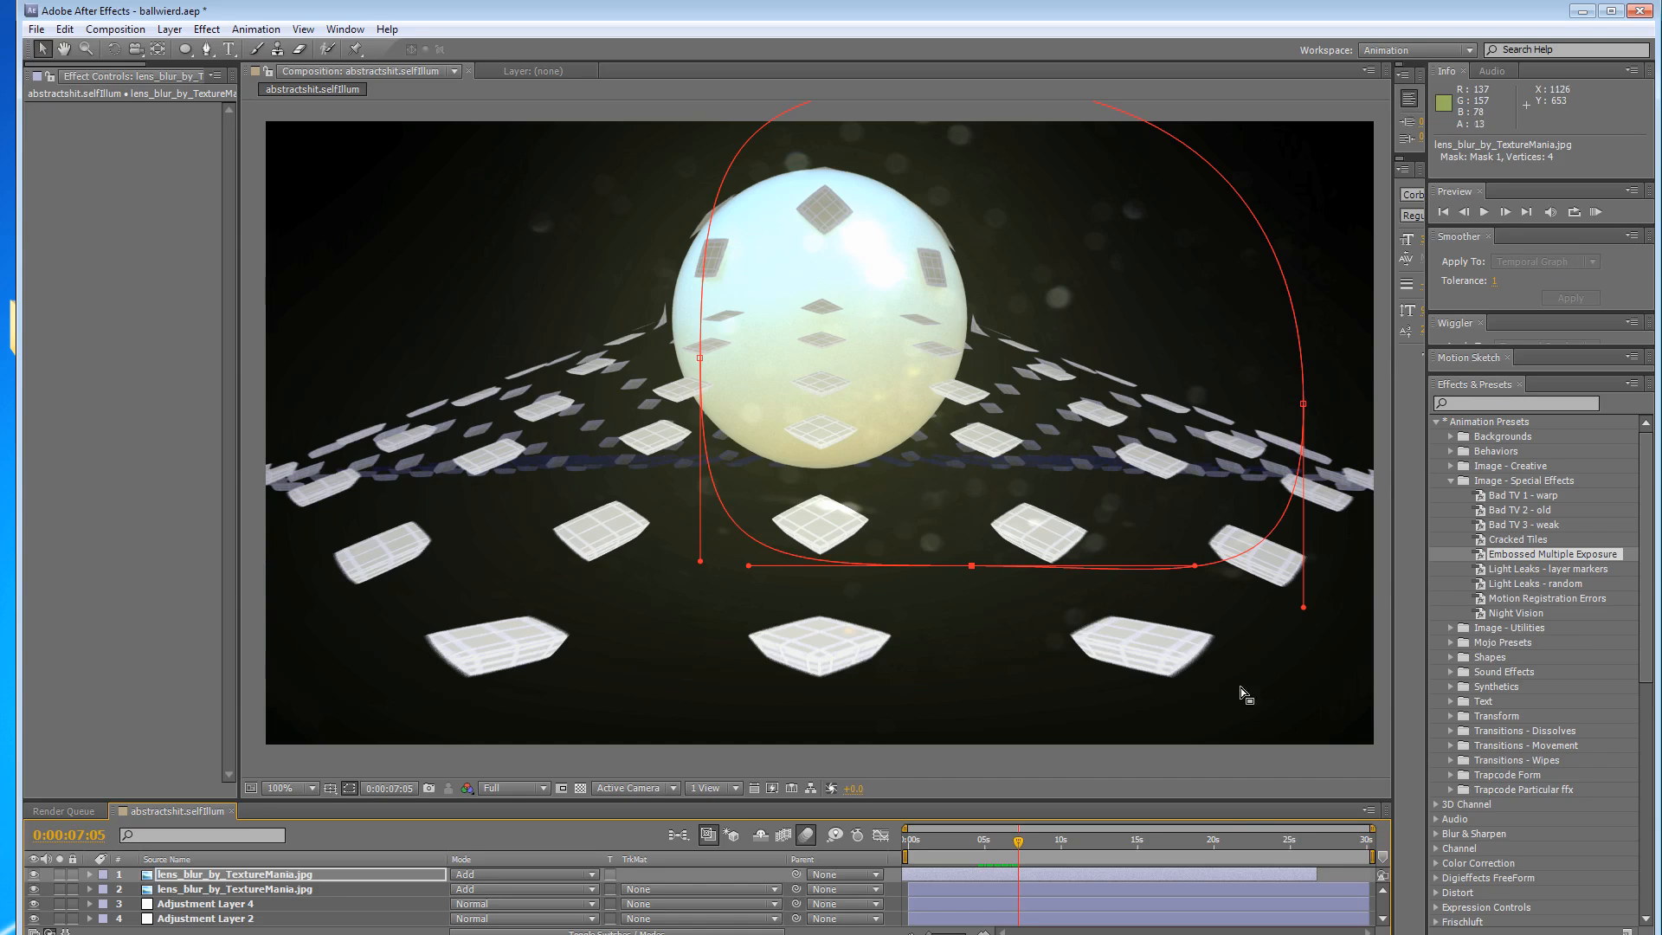
End the work area at 0:00:27:01 and RAM preview the composition.
{"action": "left_click_drag", "start_coordinate": [1371, 855], "coordinate": [1324, 855]}
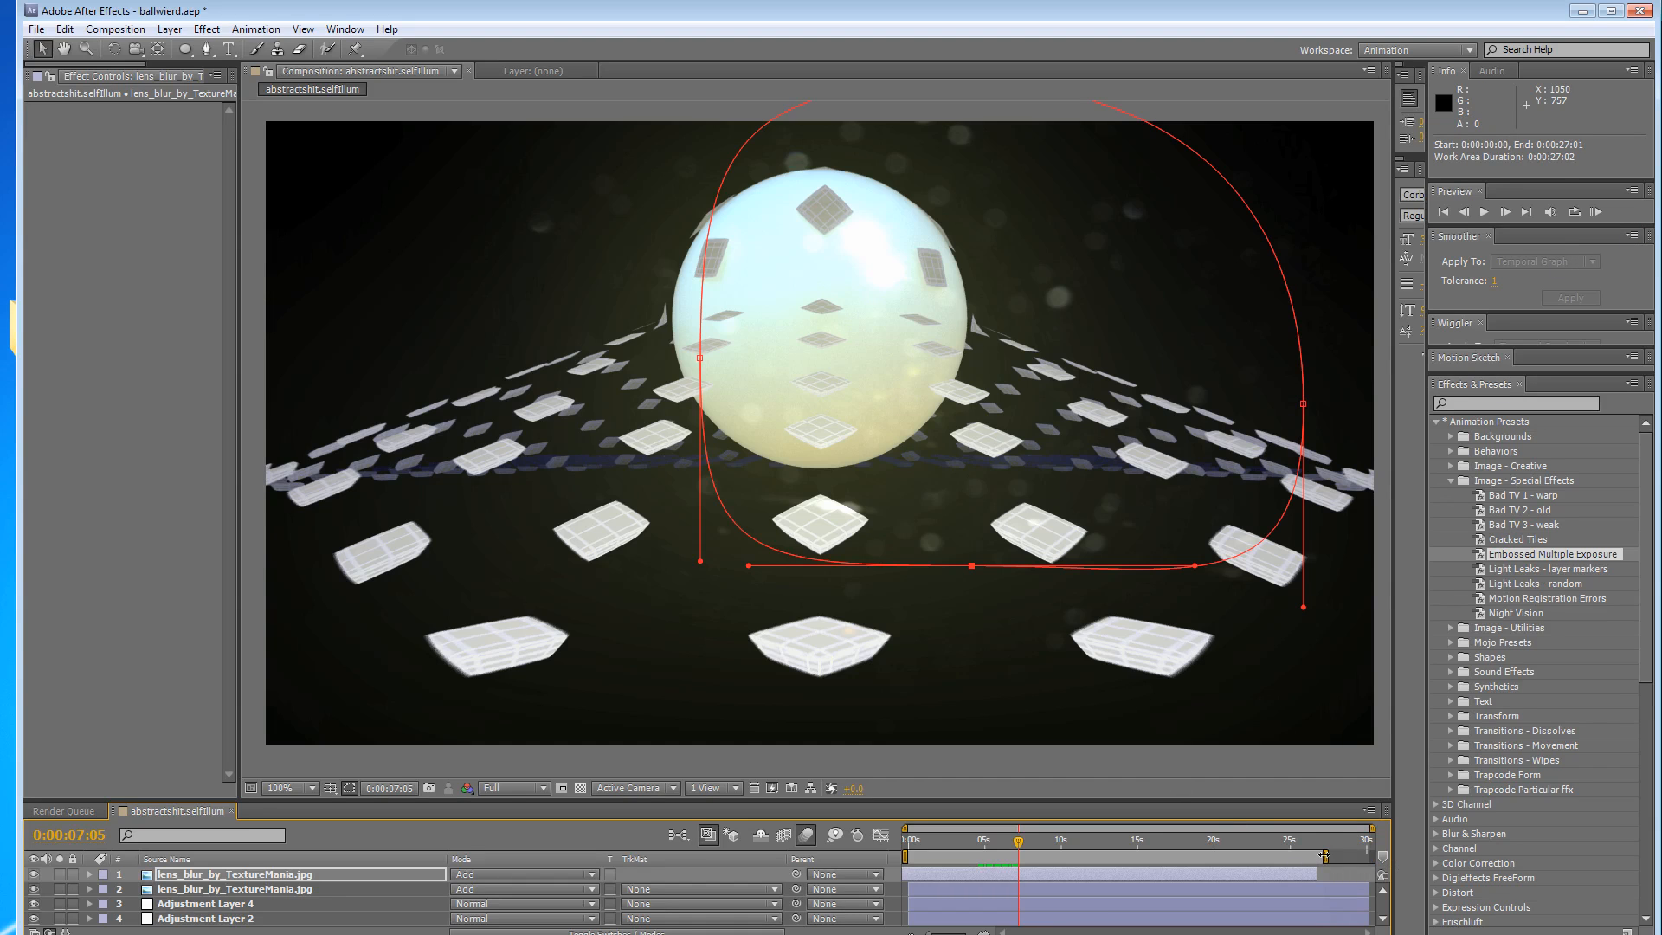
{"action": "left_click", "coordinate": [1595, 212]}
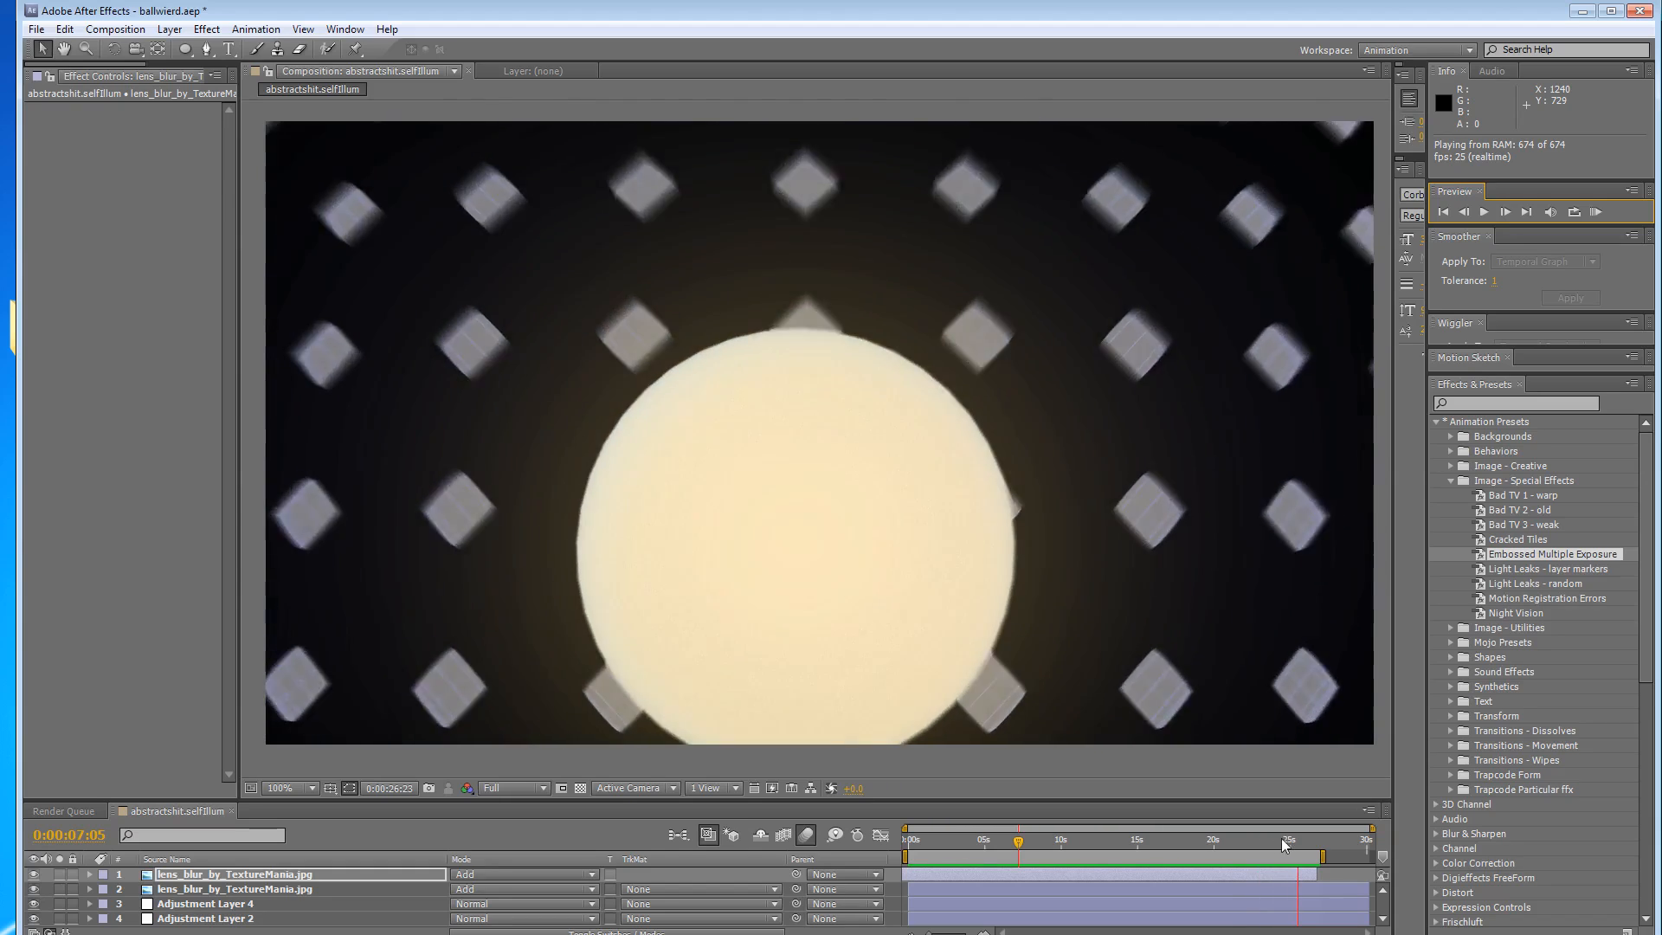
Add a text layer reading GOODNIGHT over the glowing ball at 0:00:26:24.
{"action": "left_click_drag", "start_coordinate": [1289, 842], "coordinate": [1320, 843]}
{"action": "left_click", "coordinate": [228, 49]}
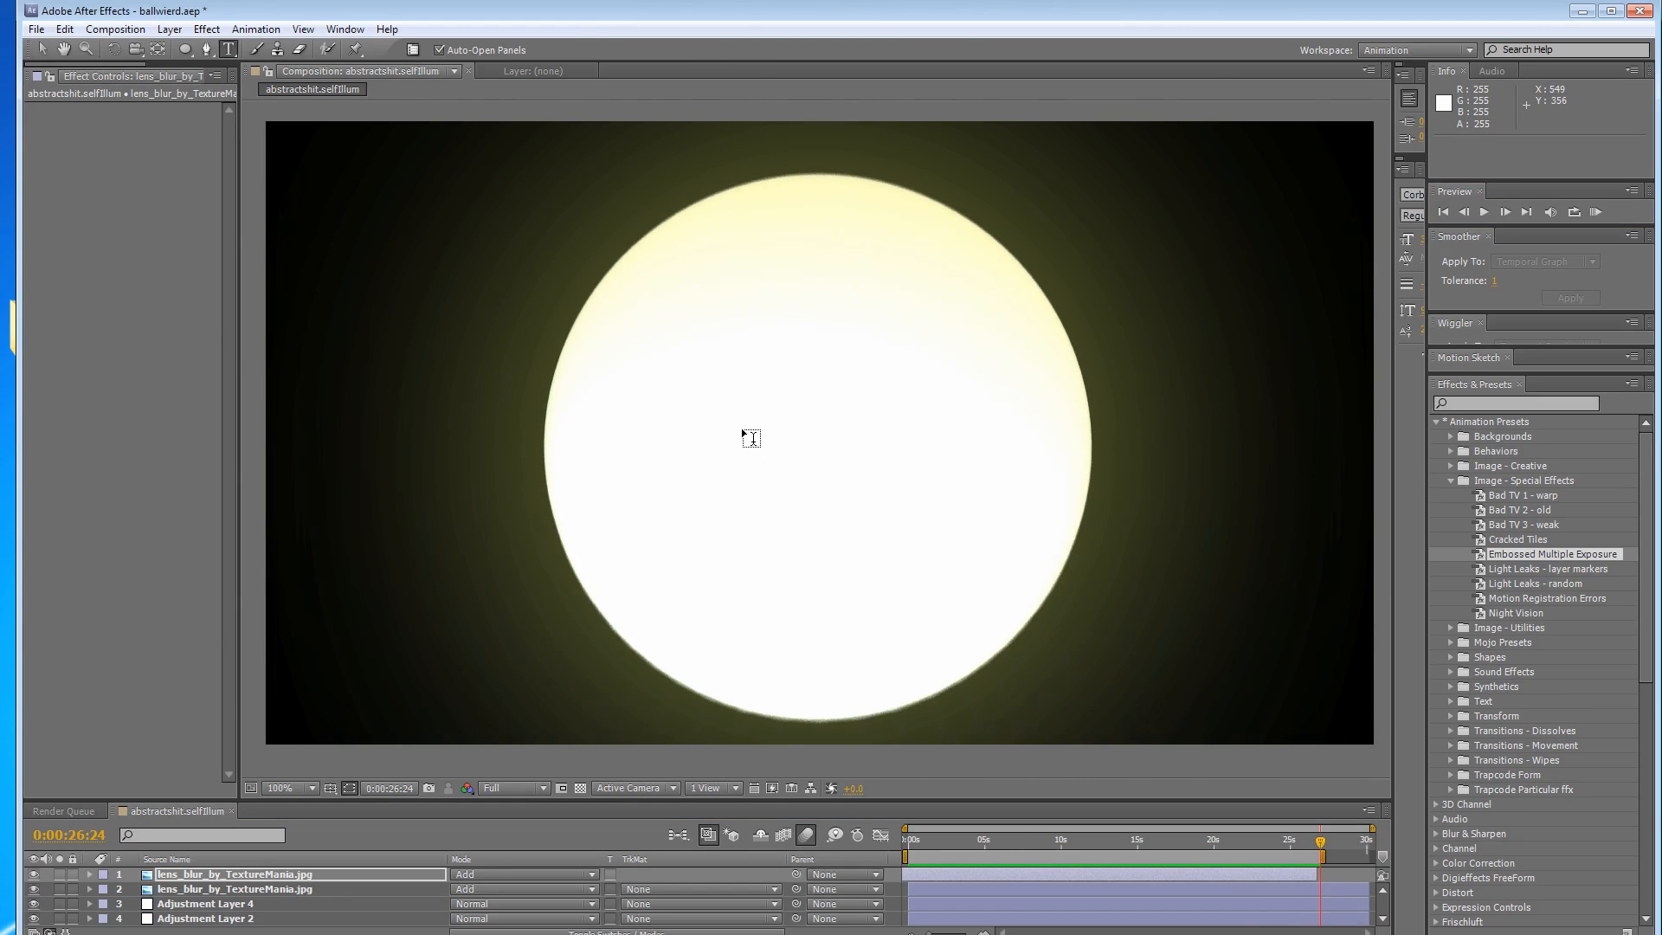
{"action": "left_click", "coordinate": [678, 511]}
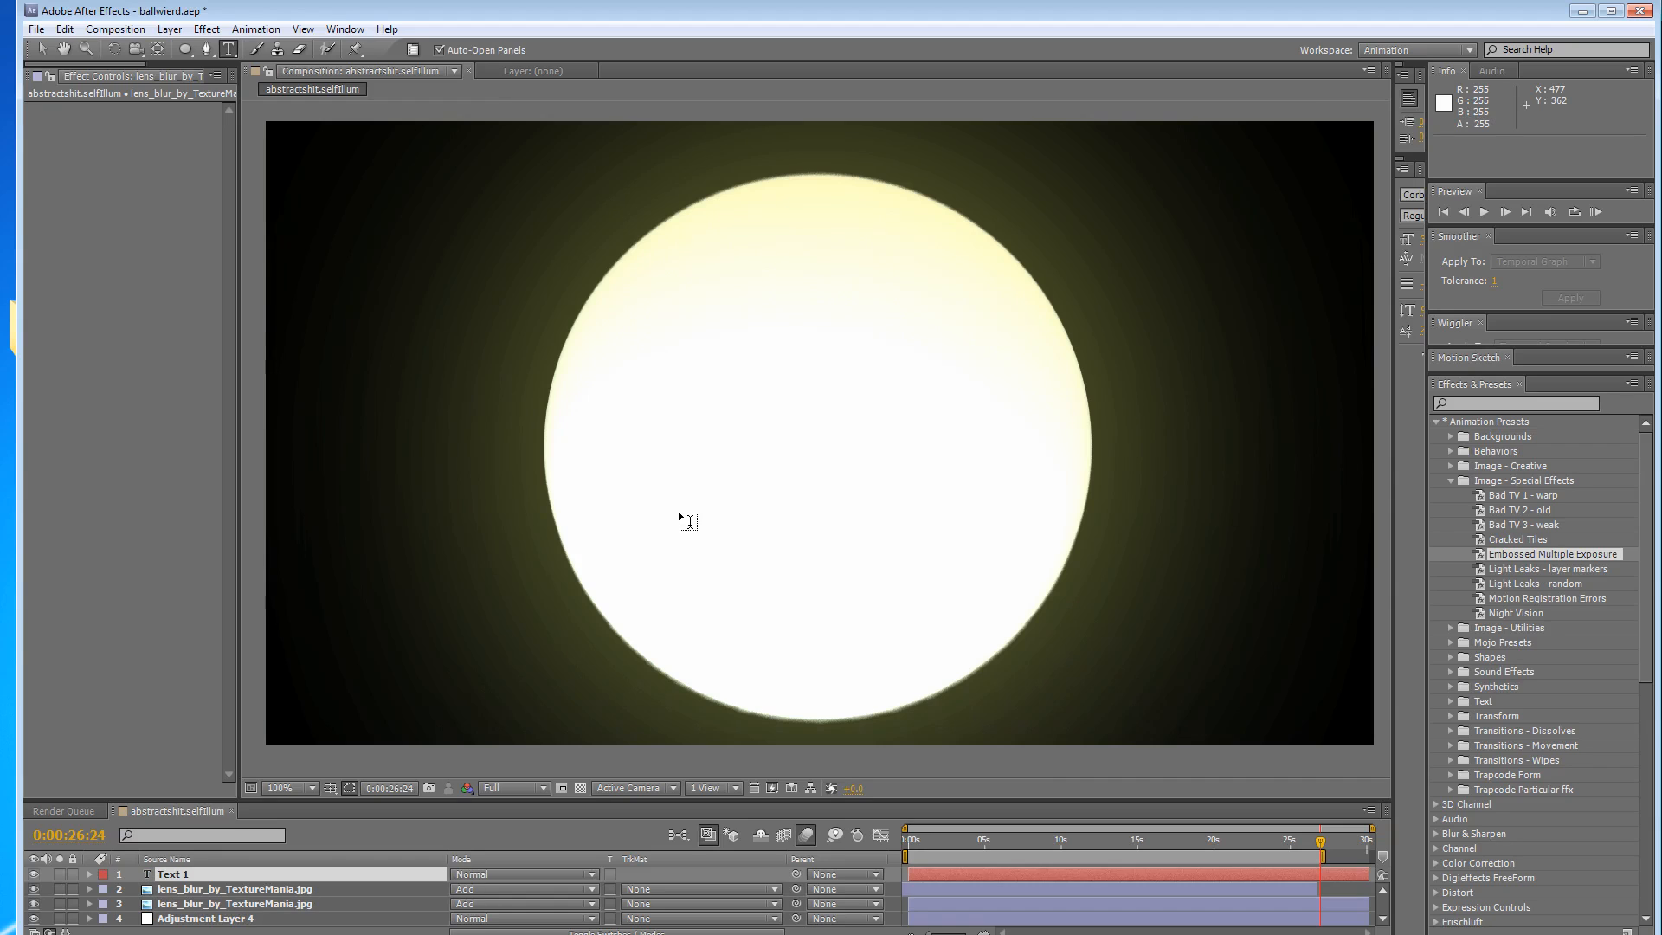
{"action": "type", "text": "HELLOWOR"}
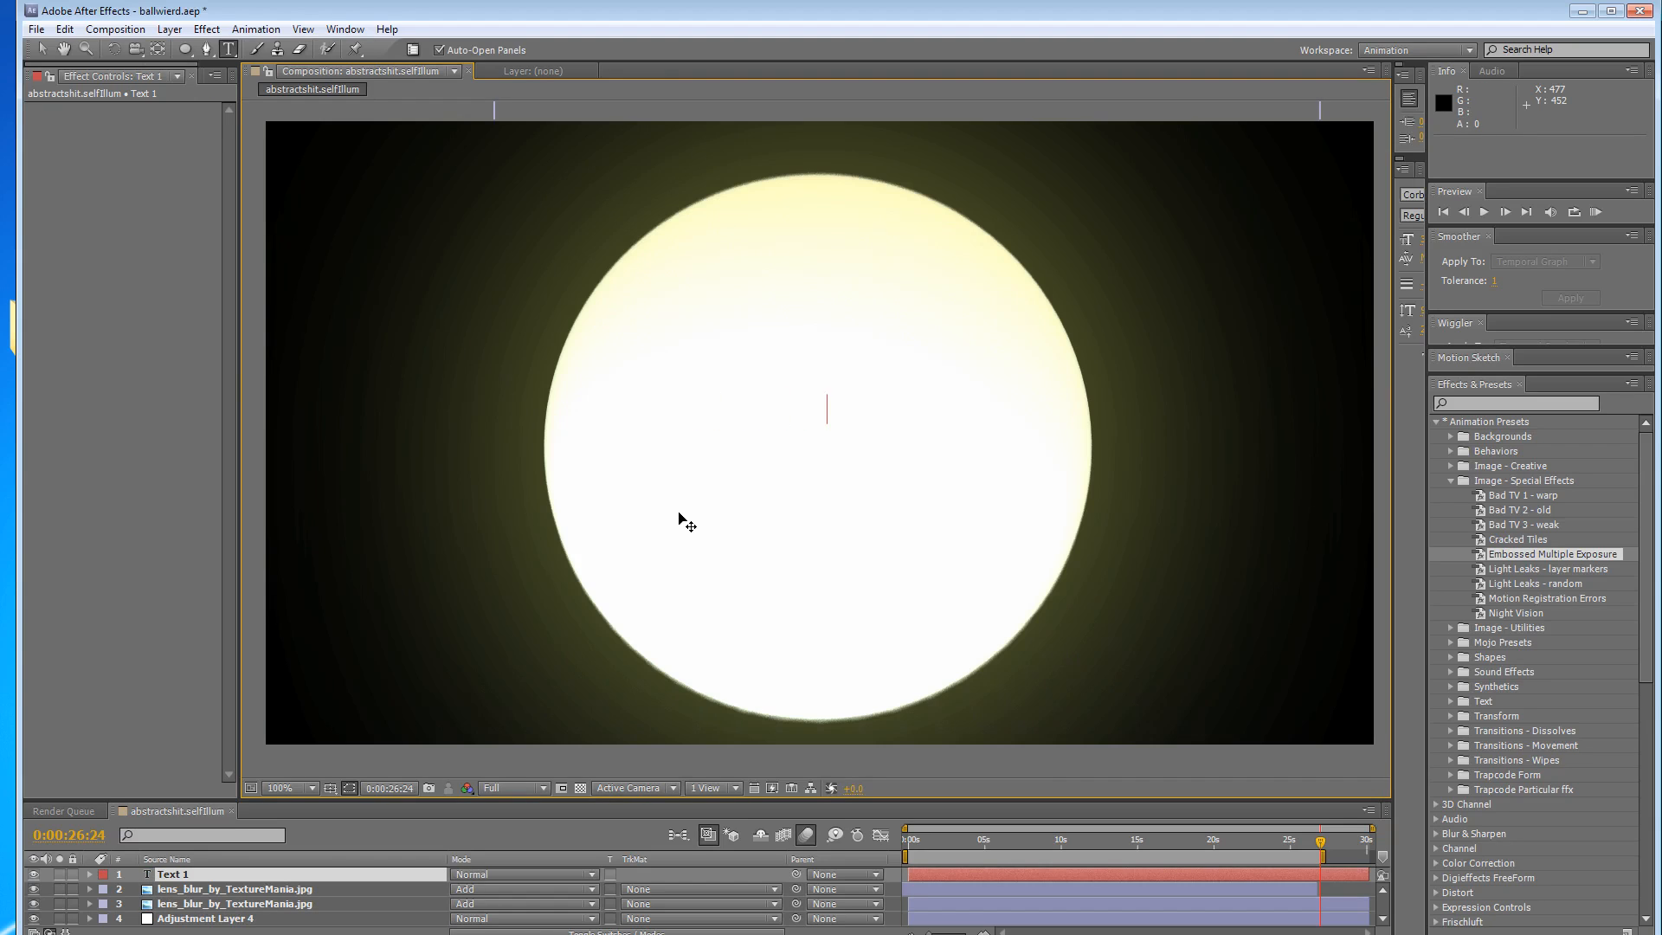
Select the whole GOODNIGHT text and set its font to Helvetica Neue LT.
{"action": "left_click_drag", "start_coordinate": [837, 417], "coordinate": [583, 407]}
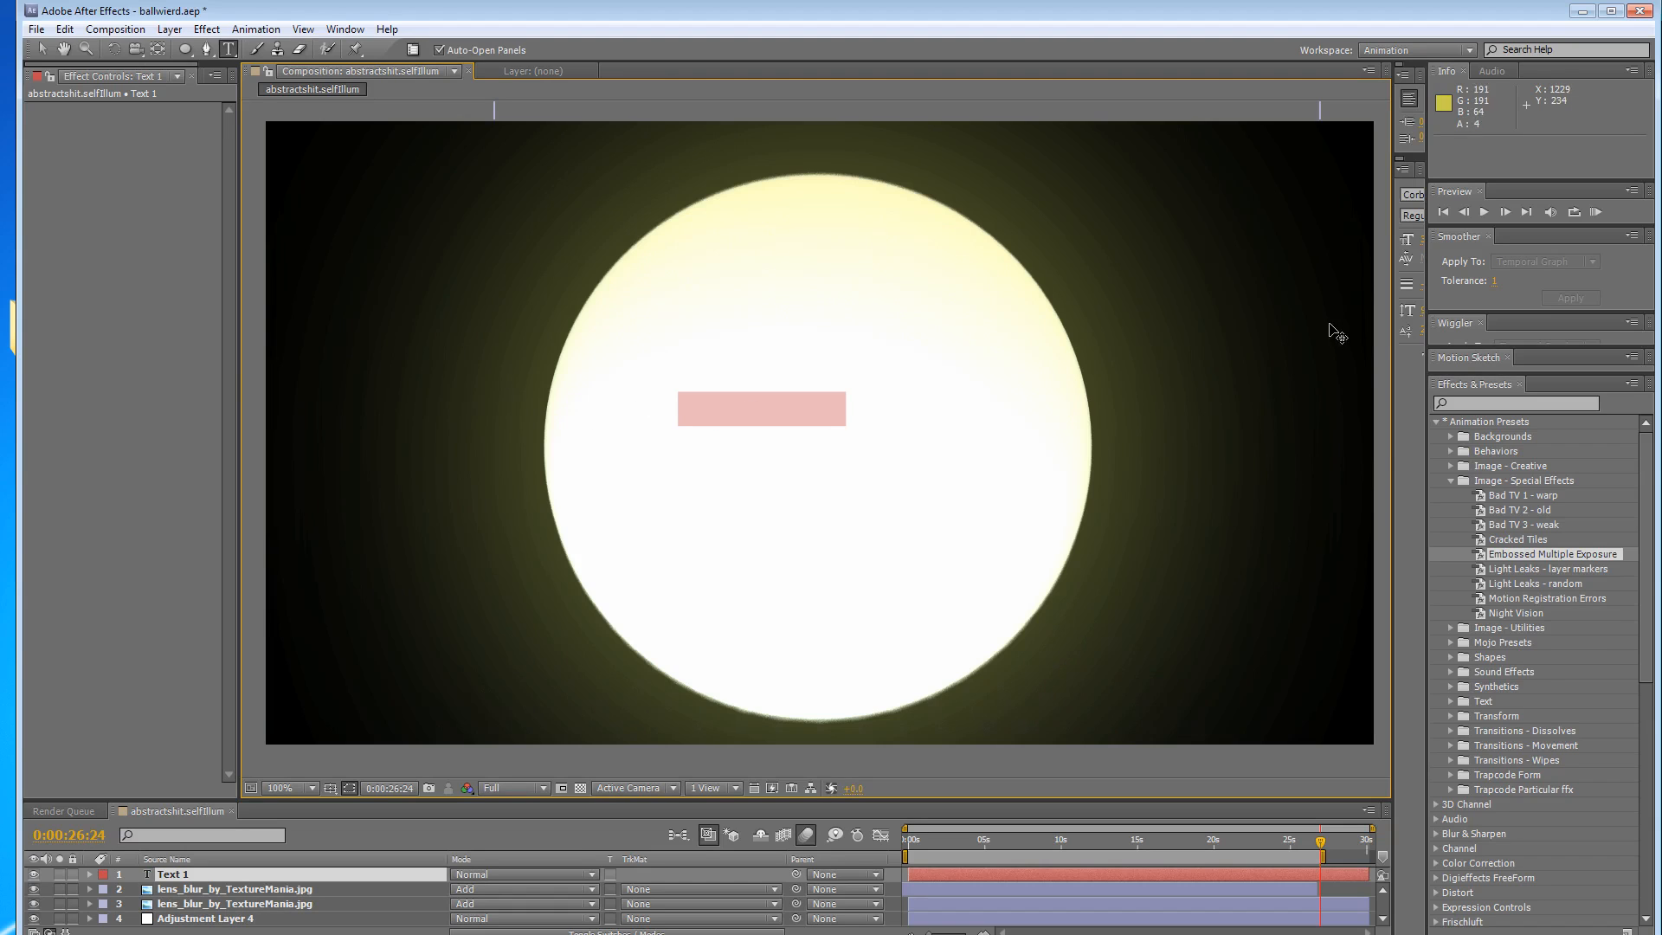
{"action": "left_click_drag", "start_coordinate": [1393, 335], "coordinate": [1210, 312]}
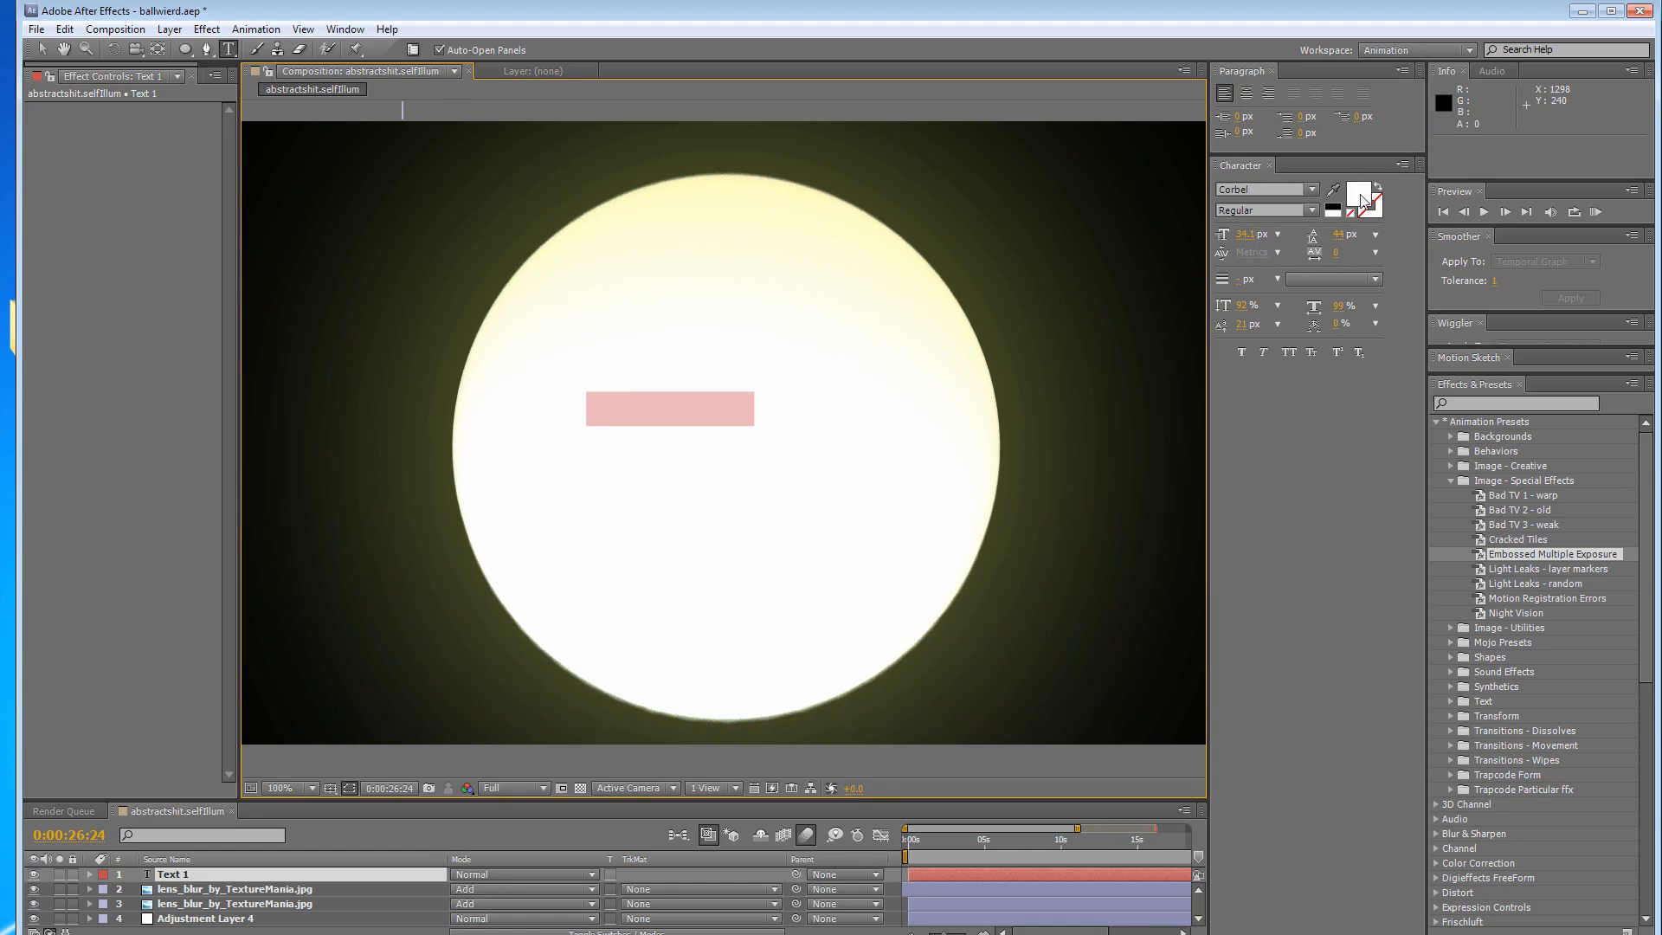
{"action": "left_click", "coordinate": [1311, 189]}
{"action": "left_click_drag", "start_coordinate": [1384, 284], "coordinate": [1383, 324]}
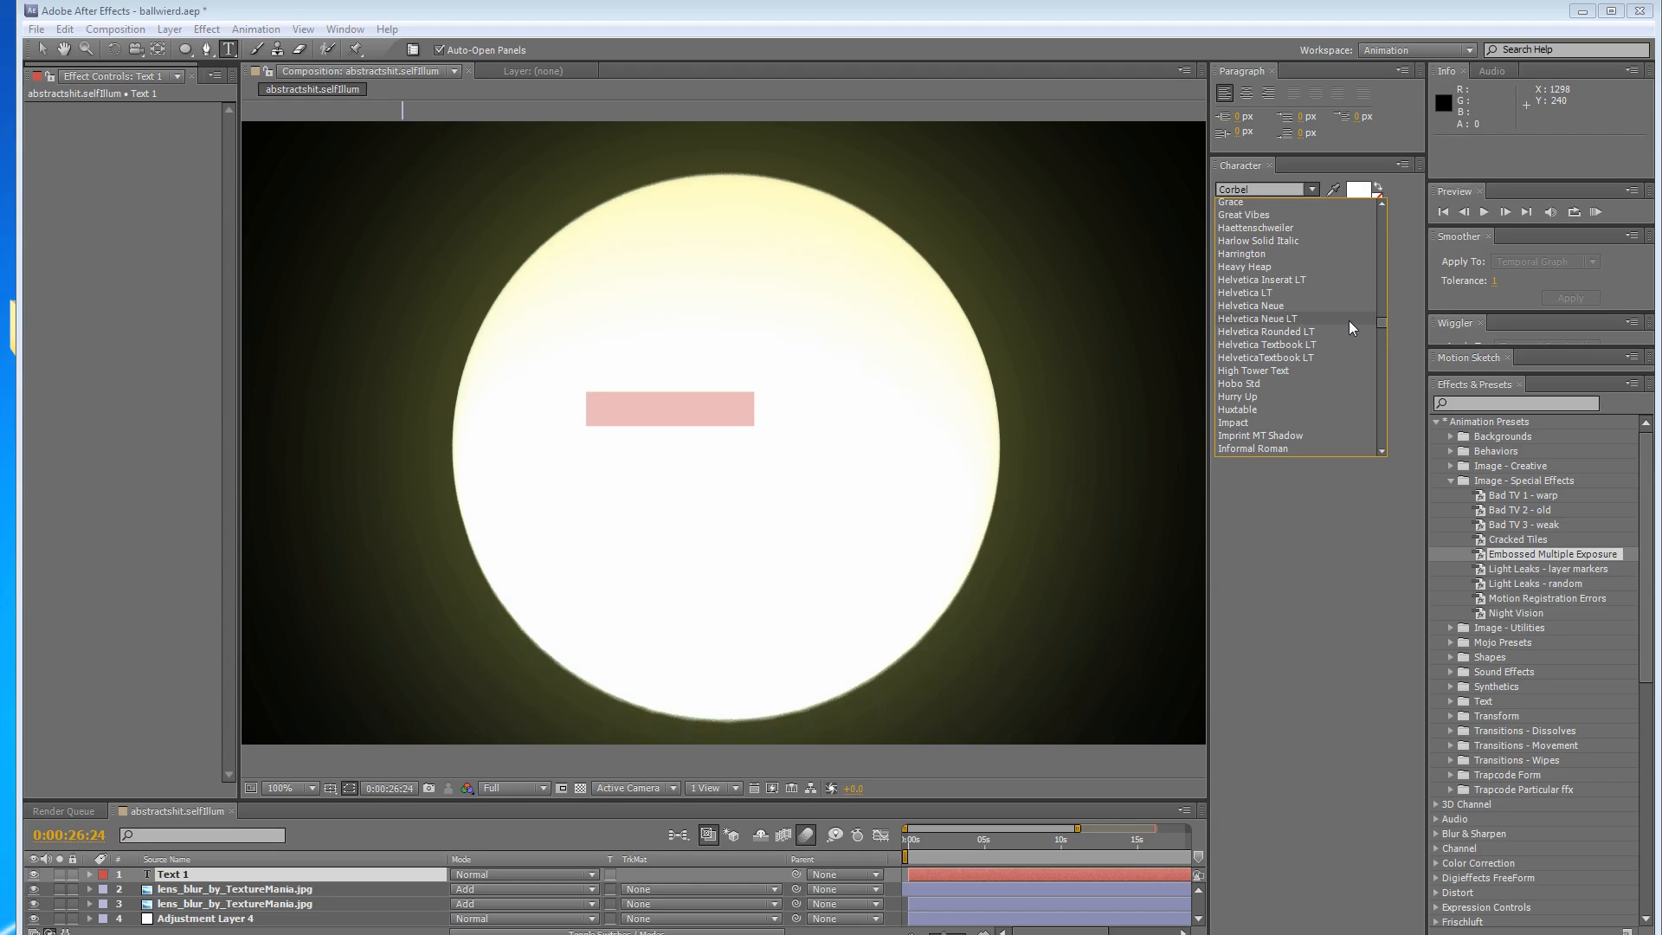
{"action": "left_click", "coordinate": [1349, 319]}
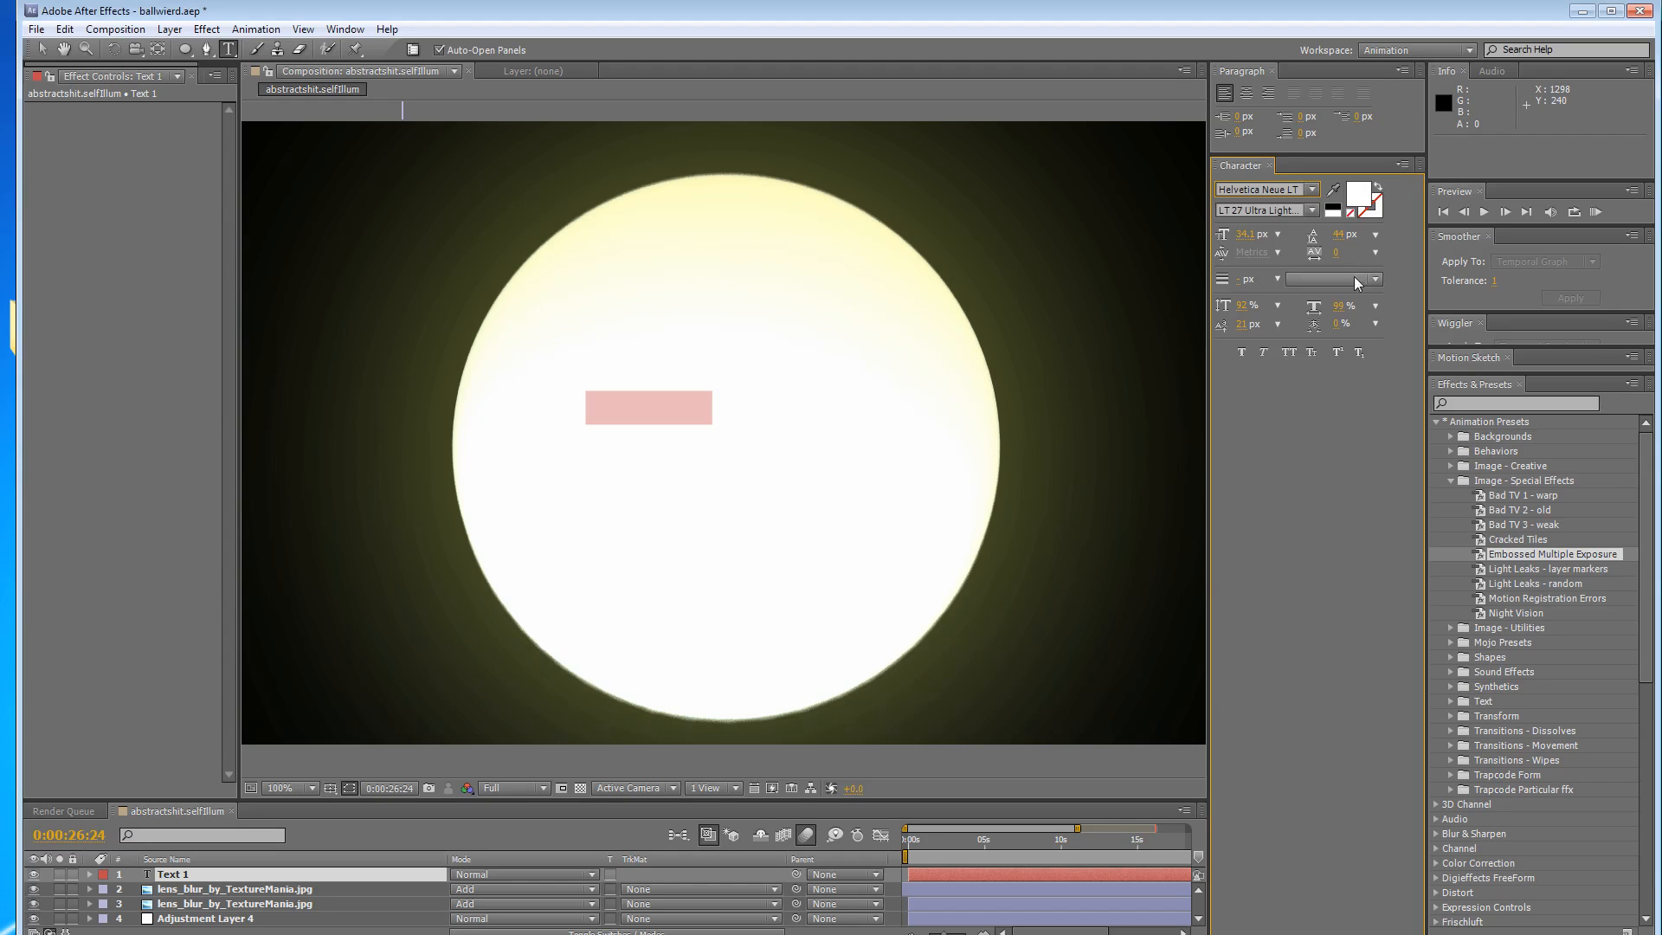
Set the GOODNIGHT text's fill color to black and finish text editing.
{"action": "left_click", "coordinate": [1357, 188]}
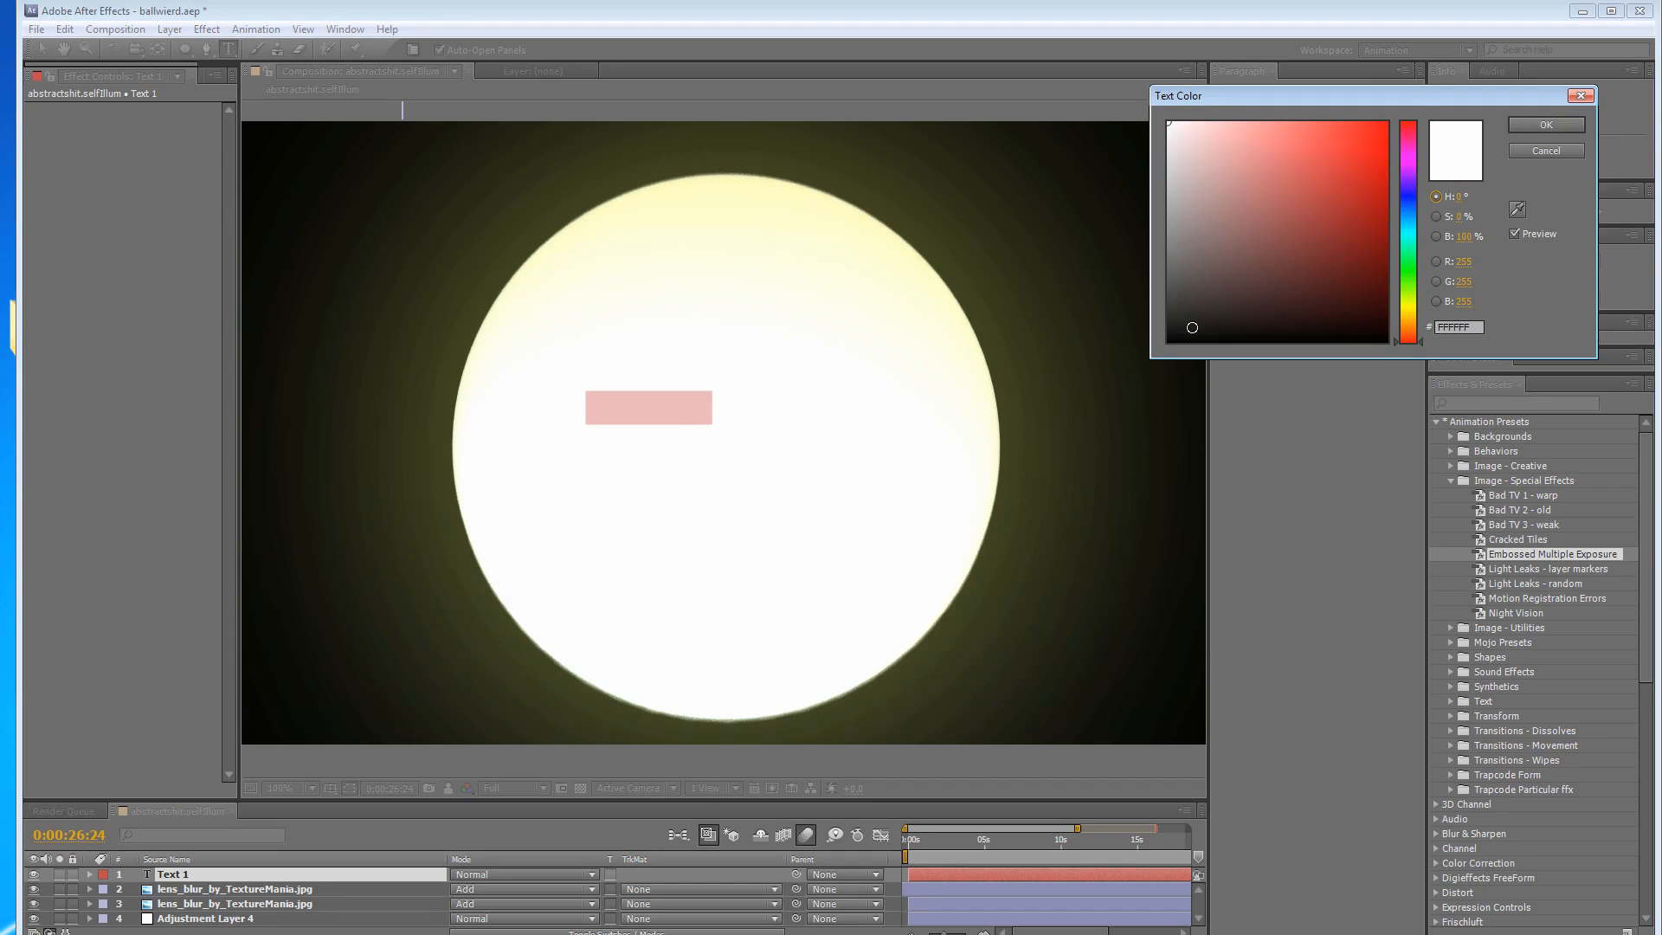
{"action": "left_click_drag", "start_coordinate": [1192, 327], "coordinate": [1158, 352]}
{"action": "left_click", "coordinate": [1530, 126]}
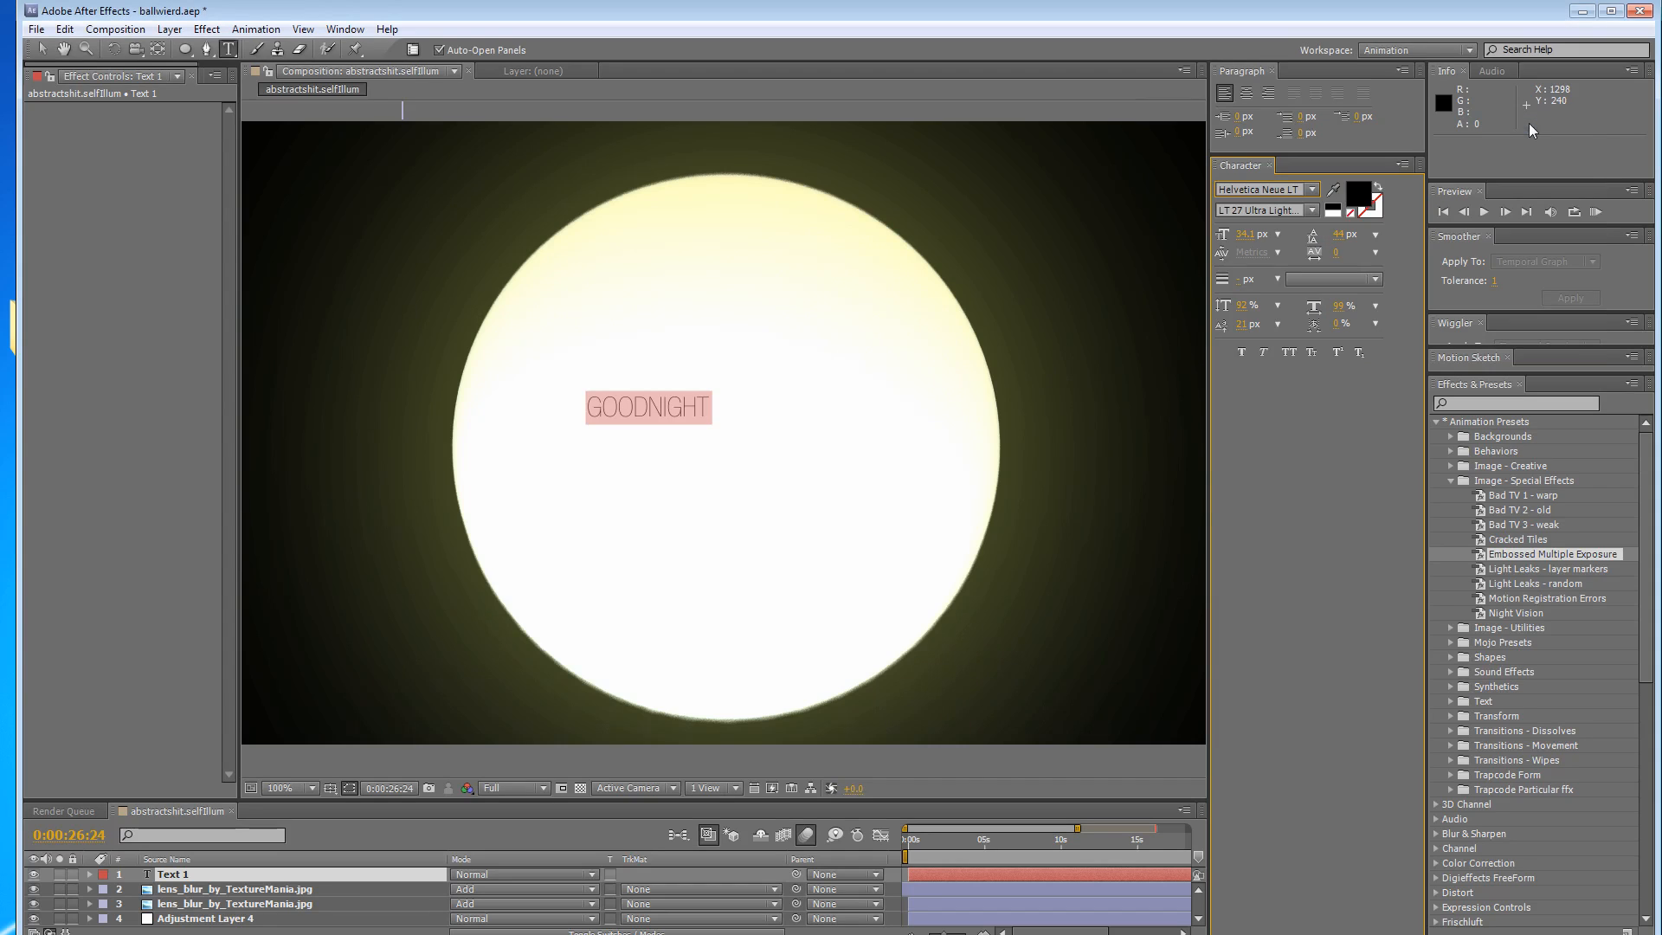
{"action": "left_click", "coordinate": [45, 51]}
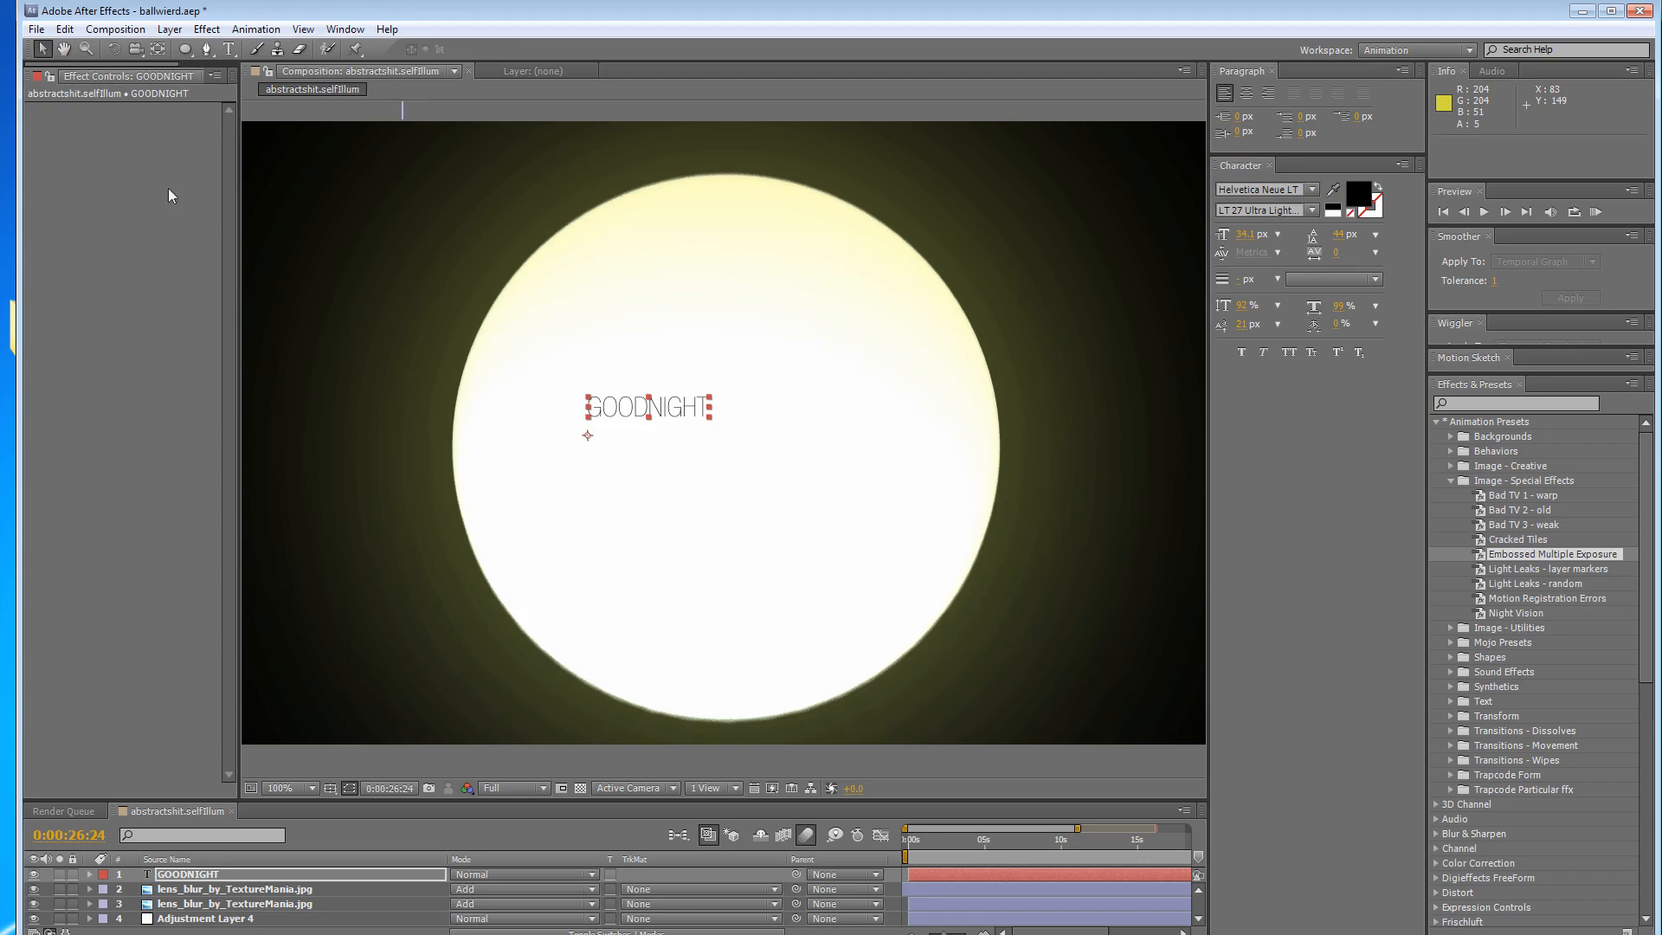
{"action": "left_click", "coordinate": [1287, 511]}
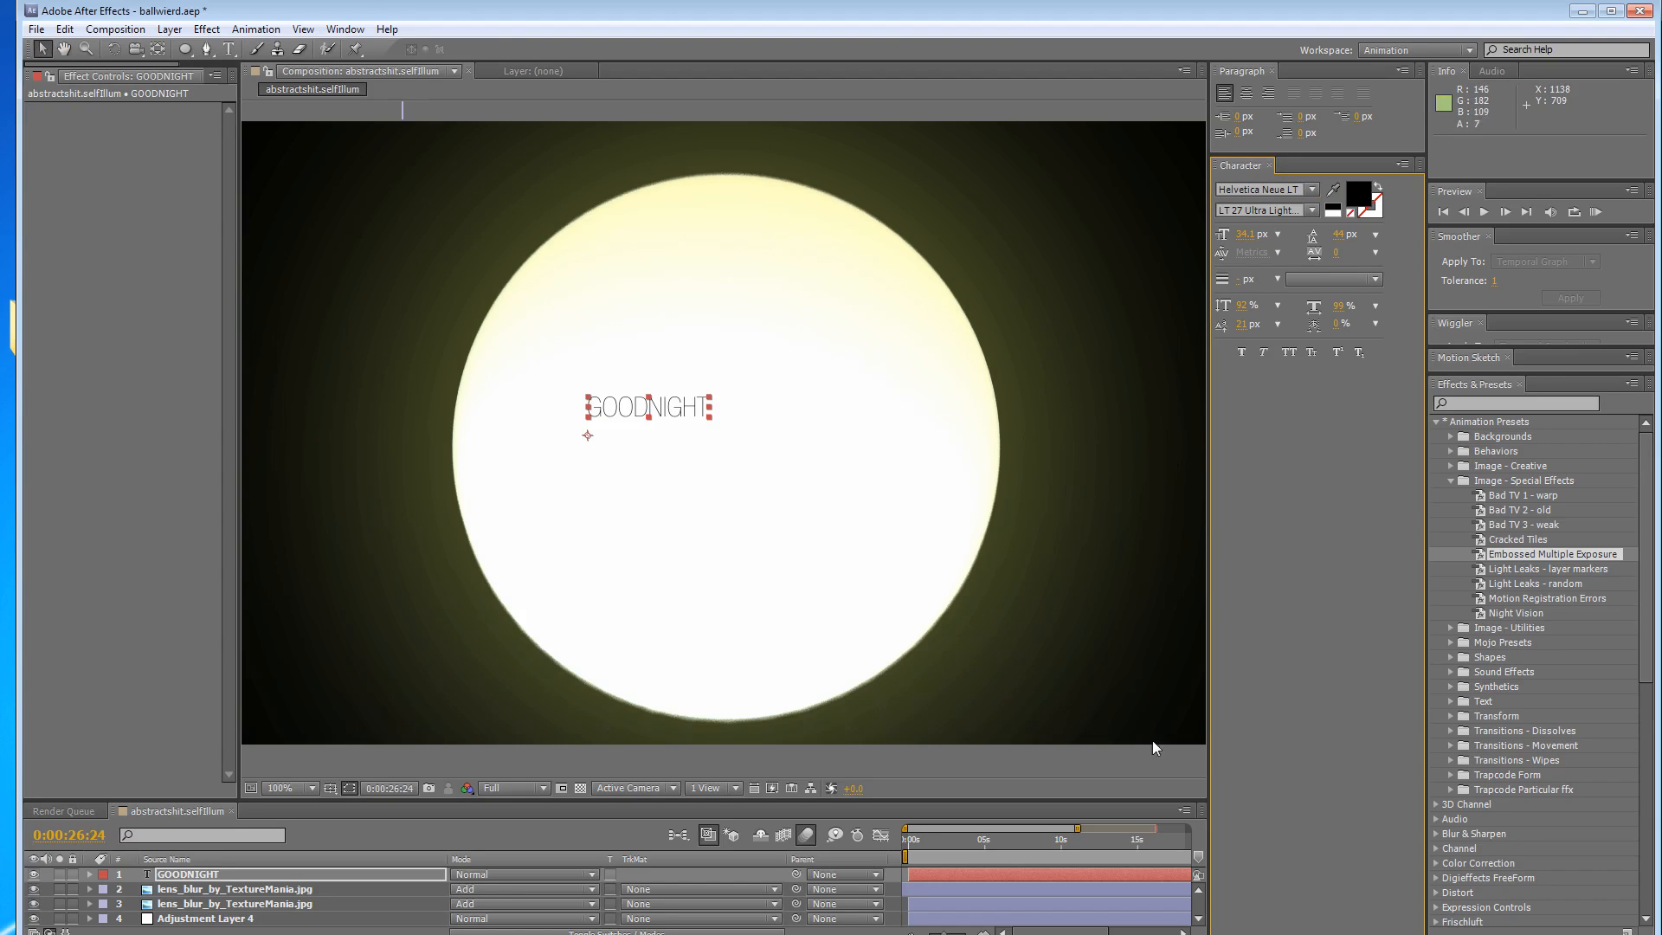
Trim the GOODNIGHT layer's start to 0:00:26:01 and extend the work area's end to 0:00:29:10.
{"action": "left_click_drag", "start_coordinate": [1078, 828], "coordinate": [1190, 828]}
{"action": "left_click", "coordinate": [970, 932]}
{"action": "left_click_drag", "start_coordinate": [909, 880], "coordinate": [1005, 876]}
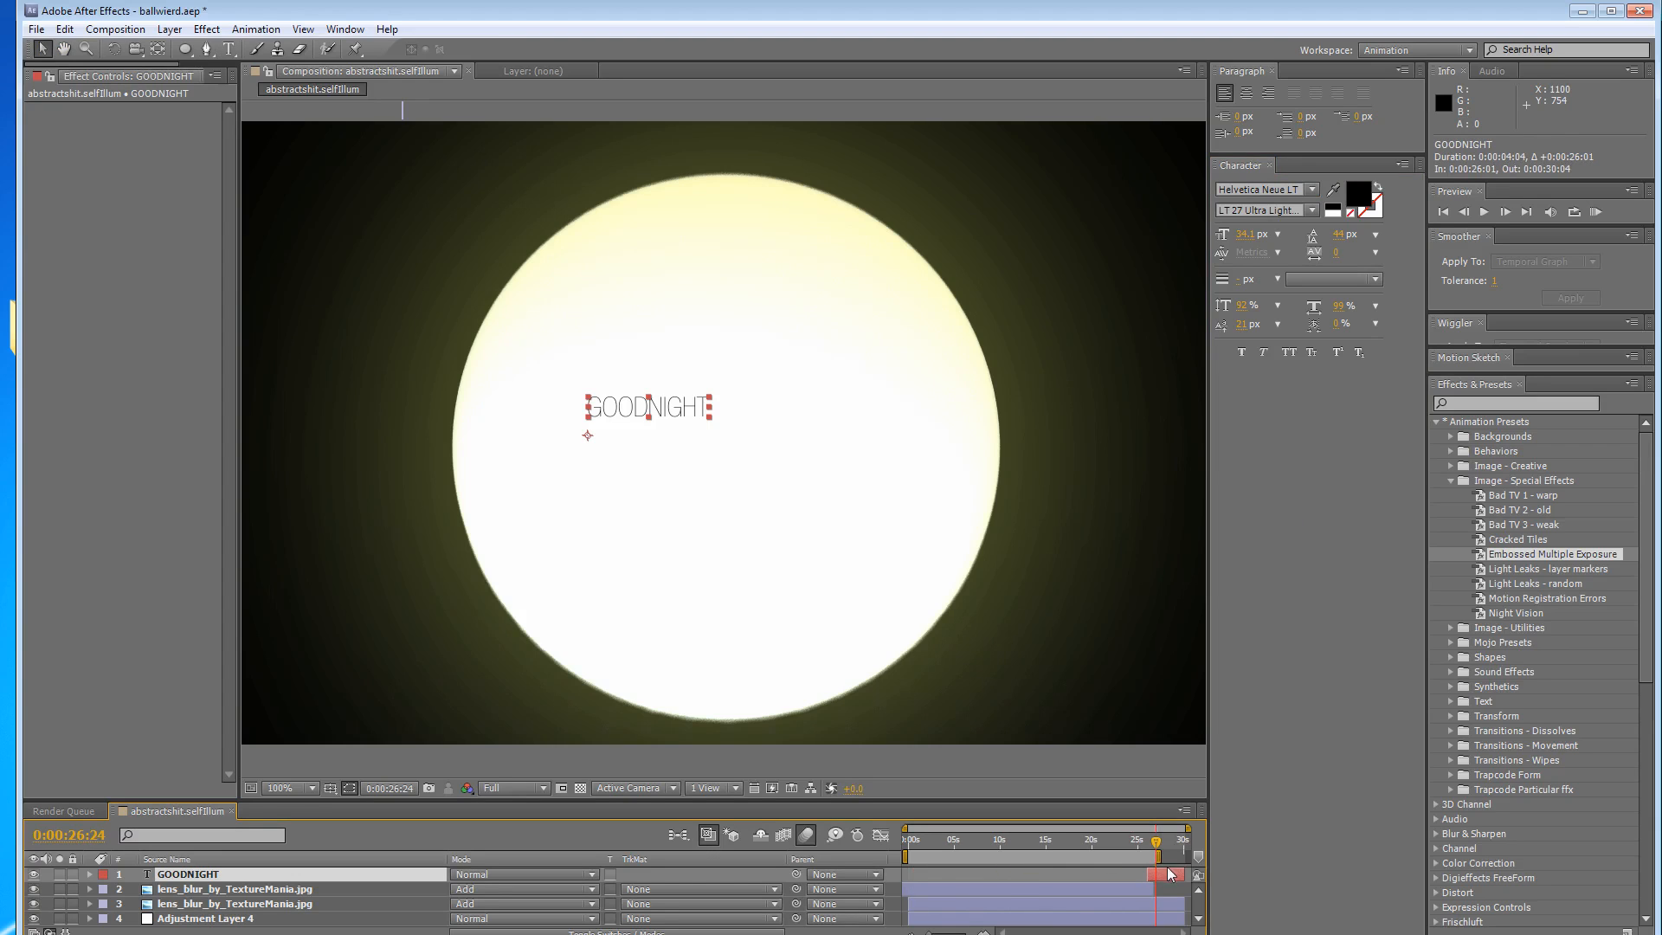
{"action": "left_click_drag", "start_coordinate": [1159, 856], "coordinate": [1160, 856]}
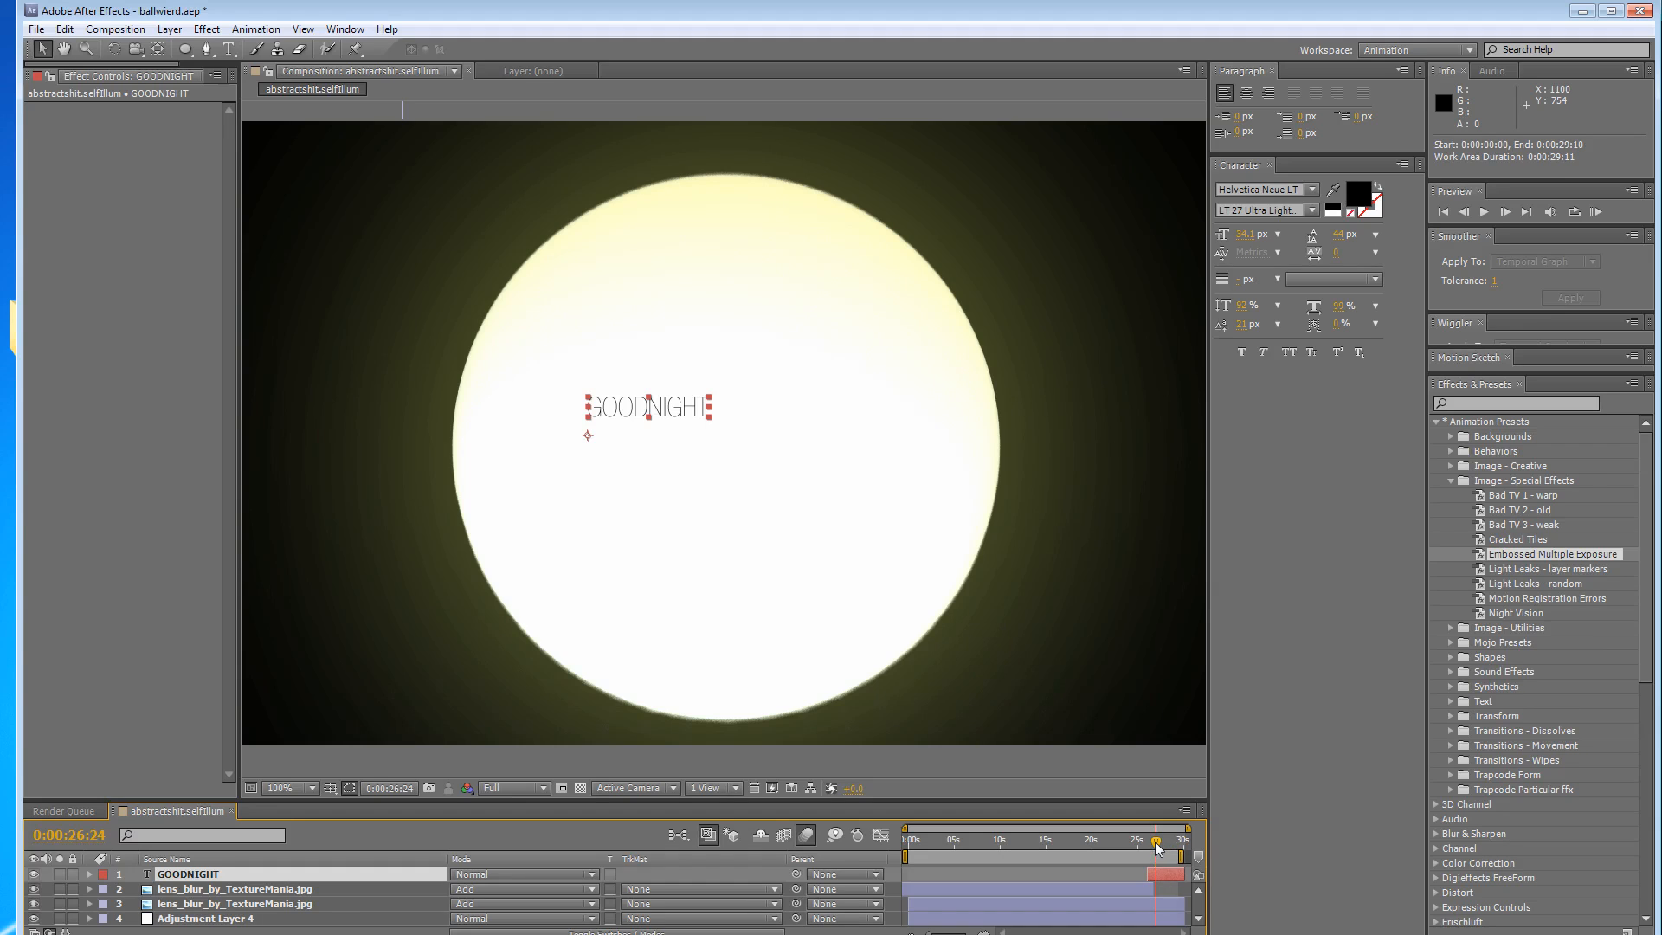
Enlarge the GOODNIGHT text to 47 px and move it to the middle of the ball, at about 536, 387.
{"action": "left_click_drag", "start_coordinate": [677, 417], "coordinate": [551, 452]}
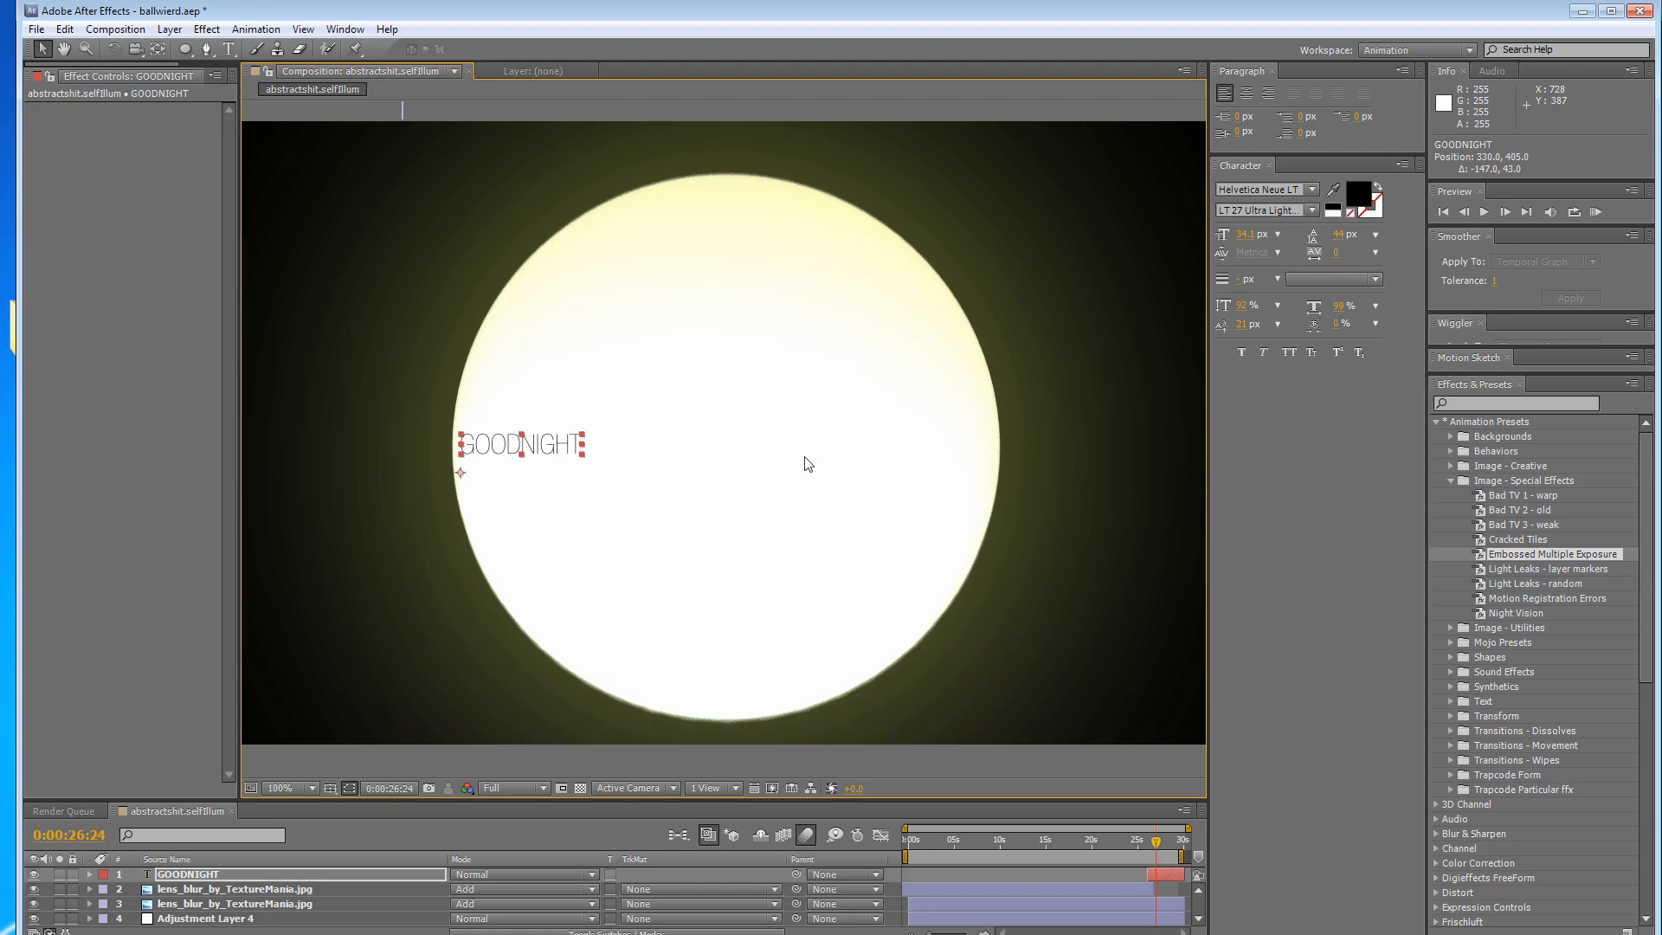
{"action": "left_click_drag", "start_coordinate": [1247, 243], "coordinate": [1262, 243]}
{"action": "left_click_drag", "start_coordinate": [621, 447], "coordinate": [616, 454]}
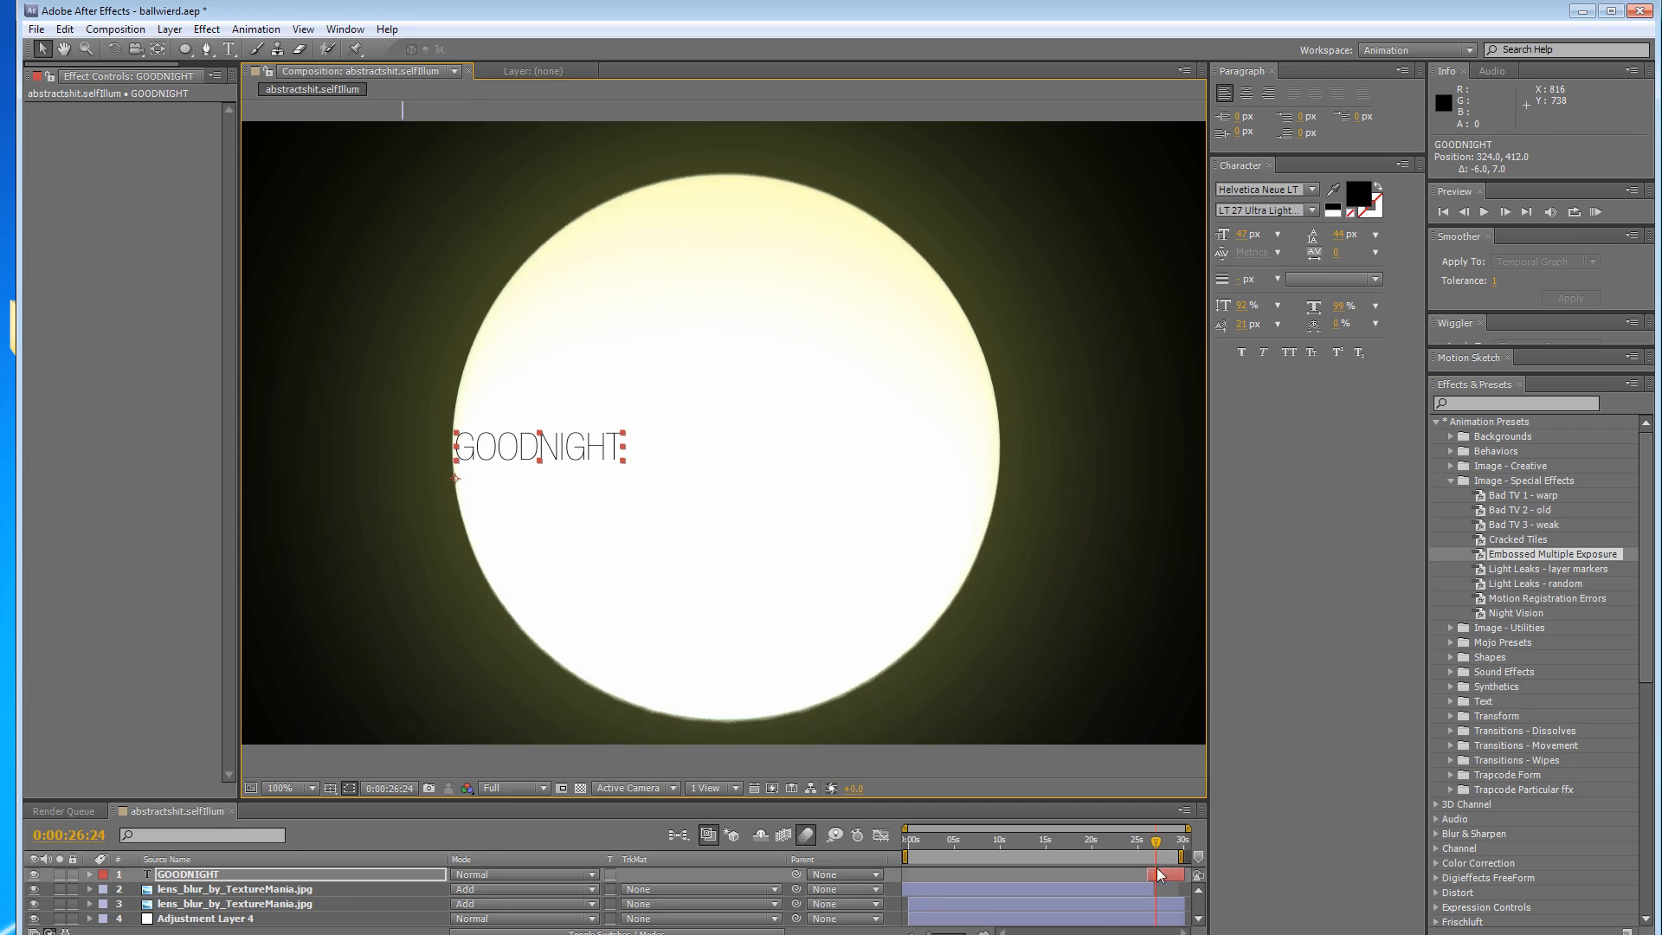
{"action": "left_click_drag", "start_coordinate": [1159, 843], "coordinate": [1157, 850]}
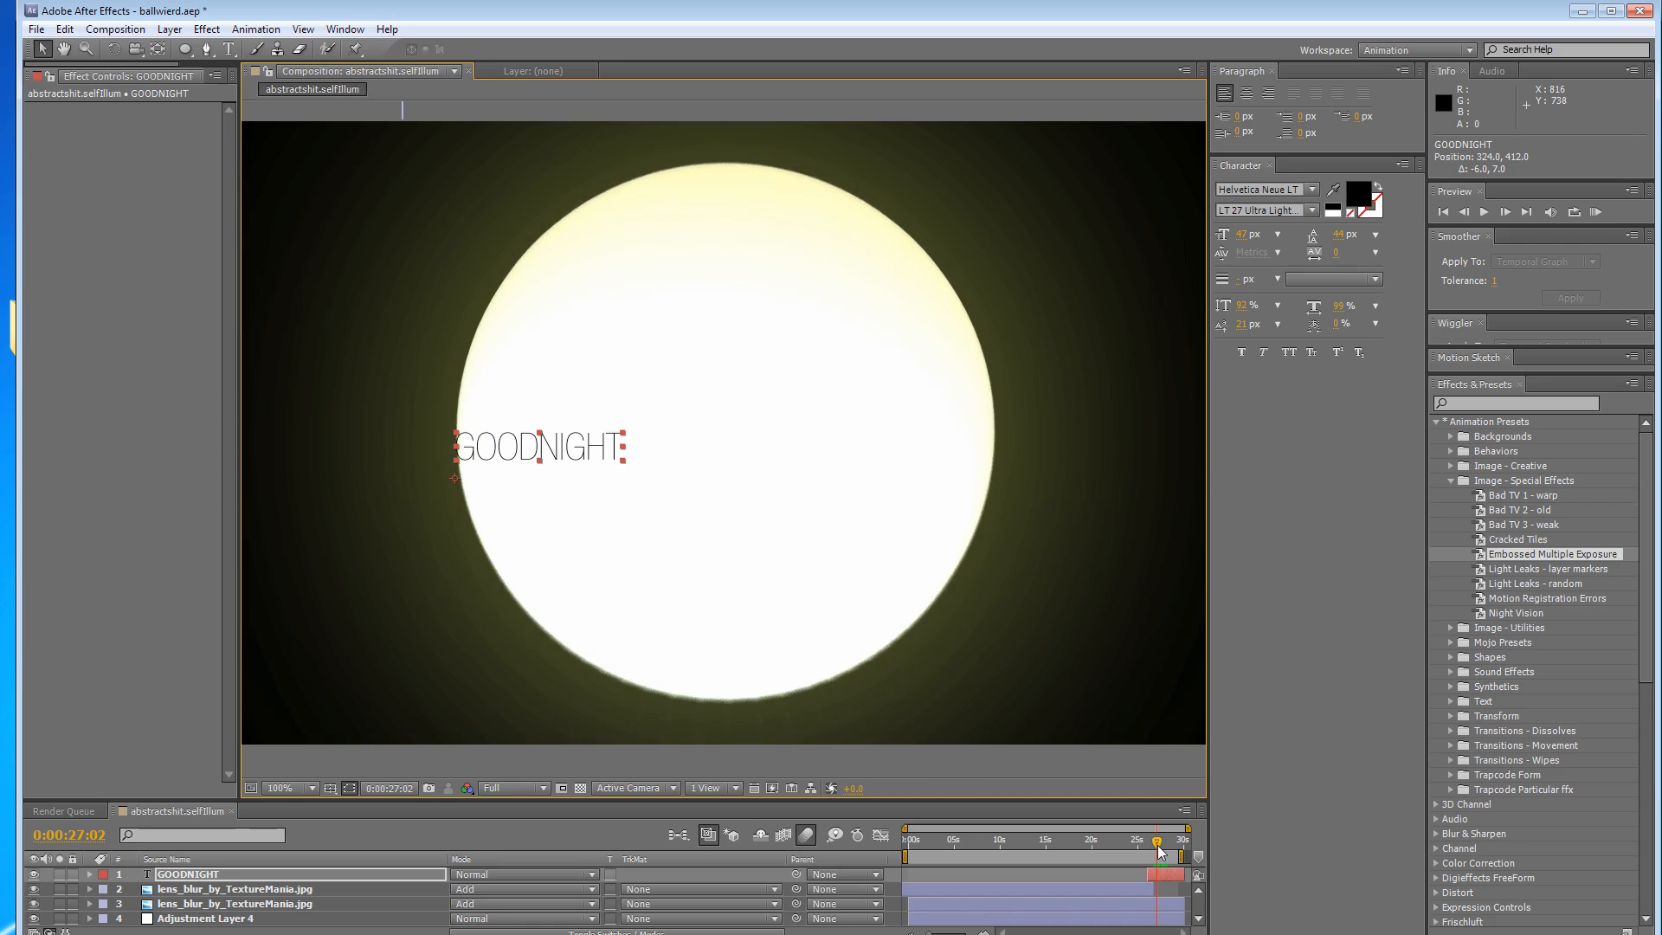
{"action": "left_click_drag", "start_coordinate": [590, 459], "coordinate": [774, 438]}
{"action": "left_click_drag", "start_coordinate": [1158, 846], "coordinate": [1155, 850]}
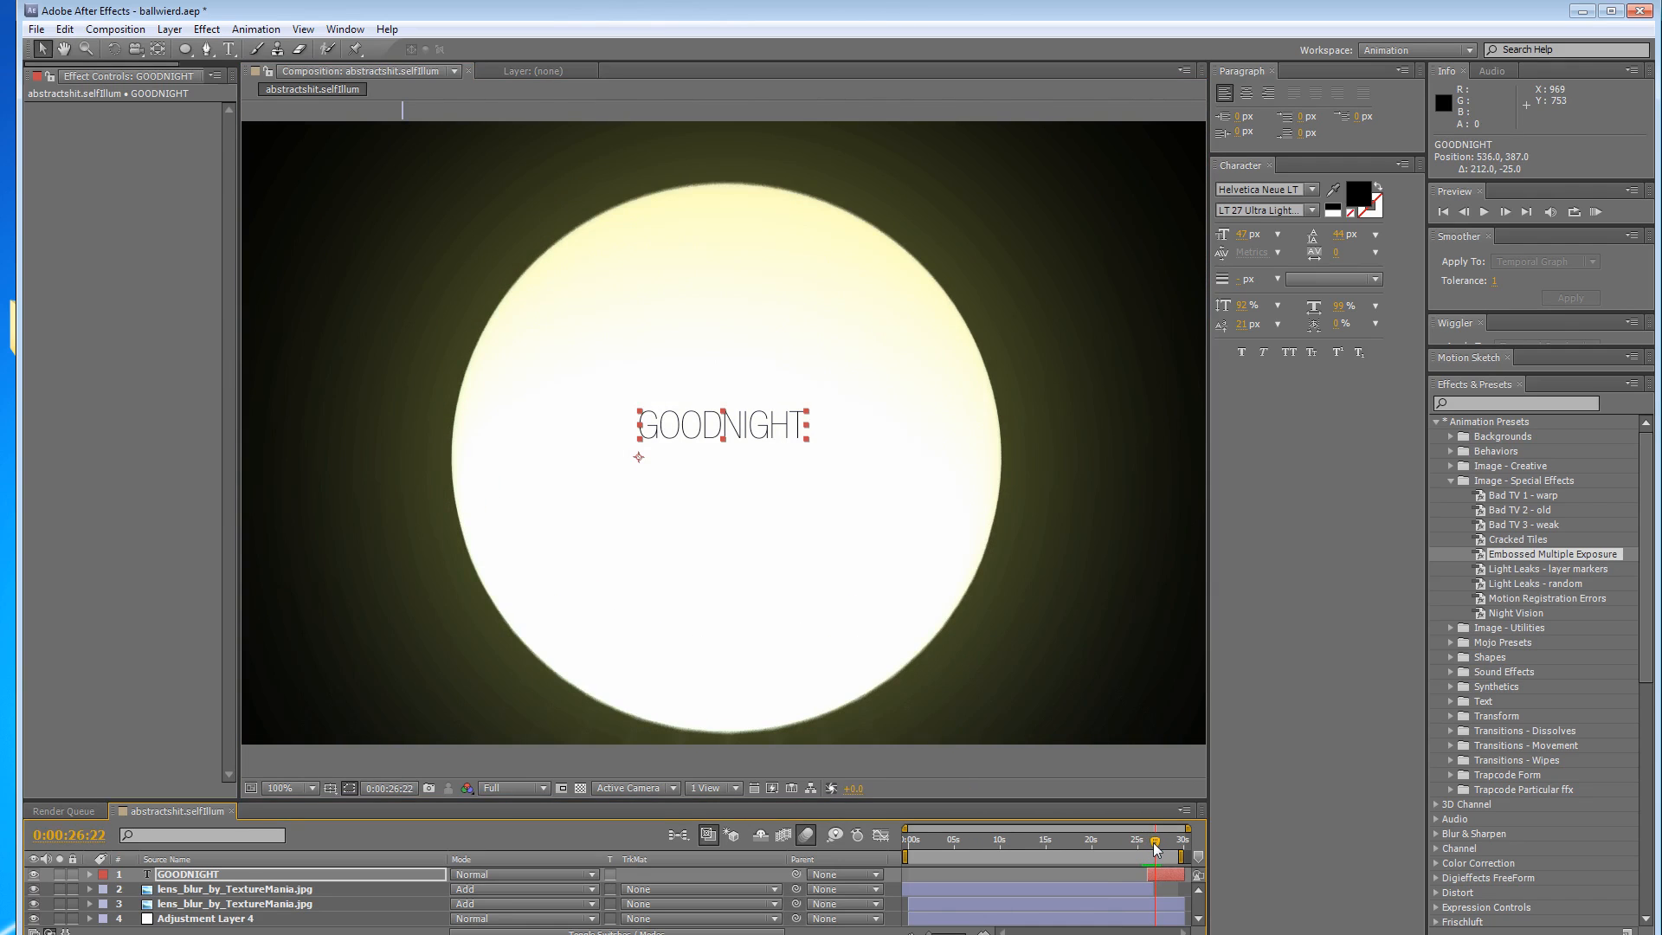
{"action": "left_click", "coordinate": [211, 876]}
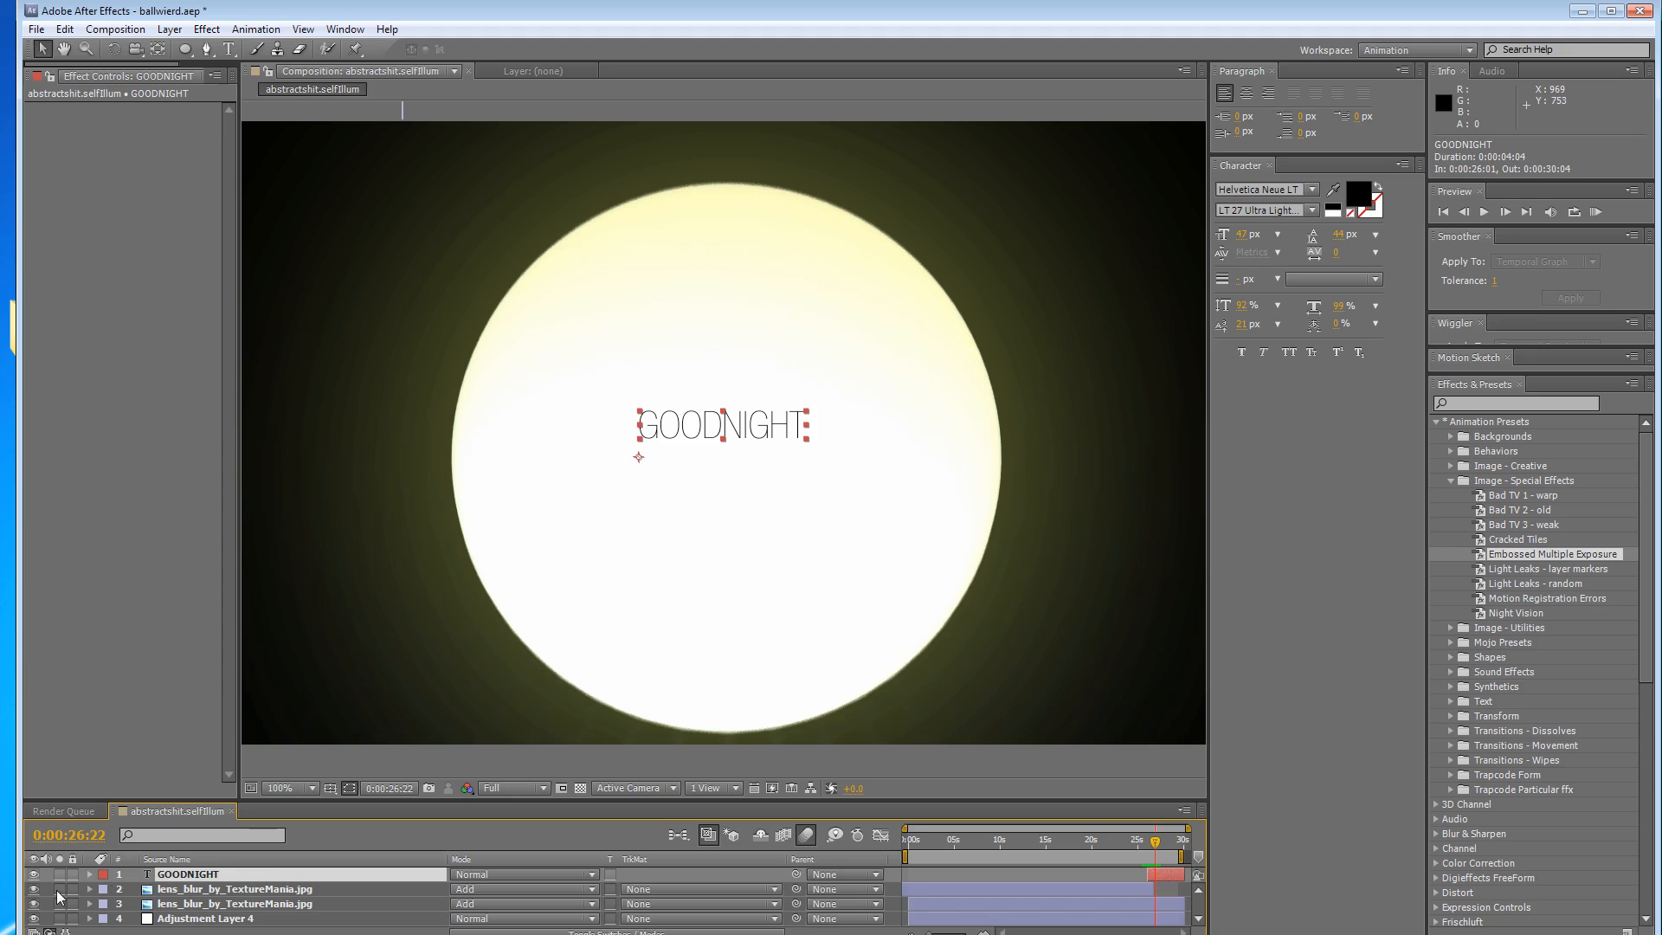